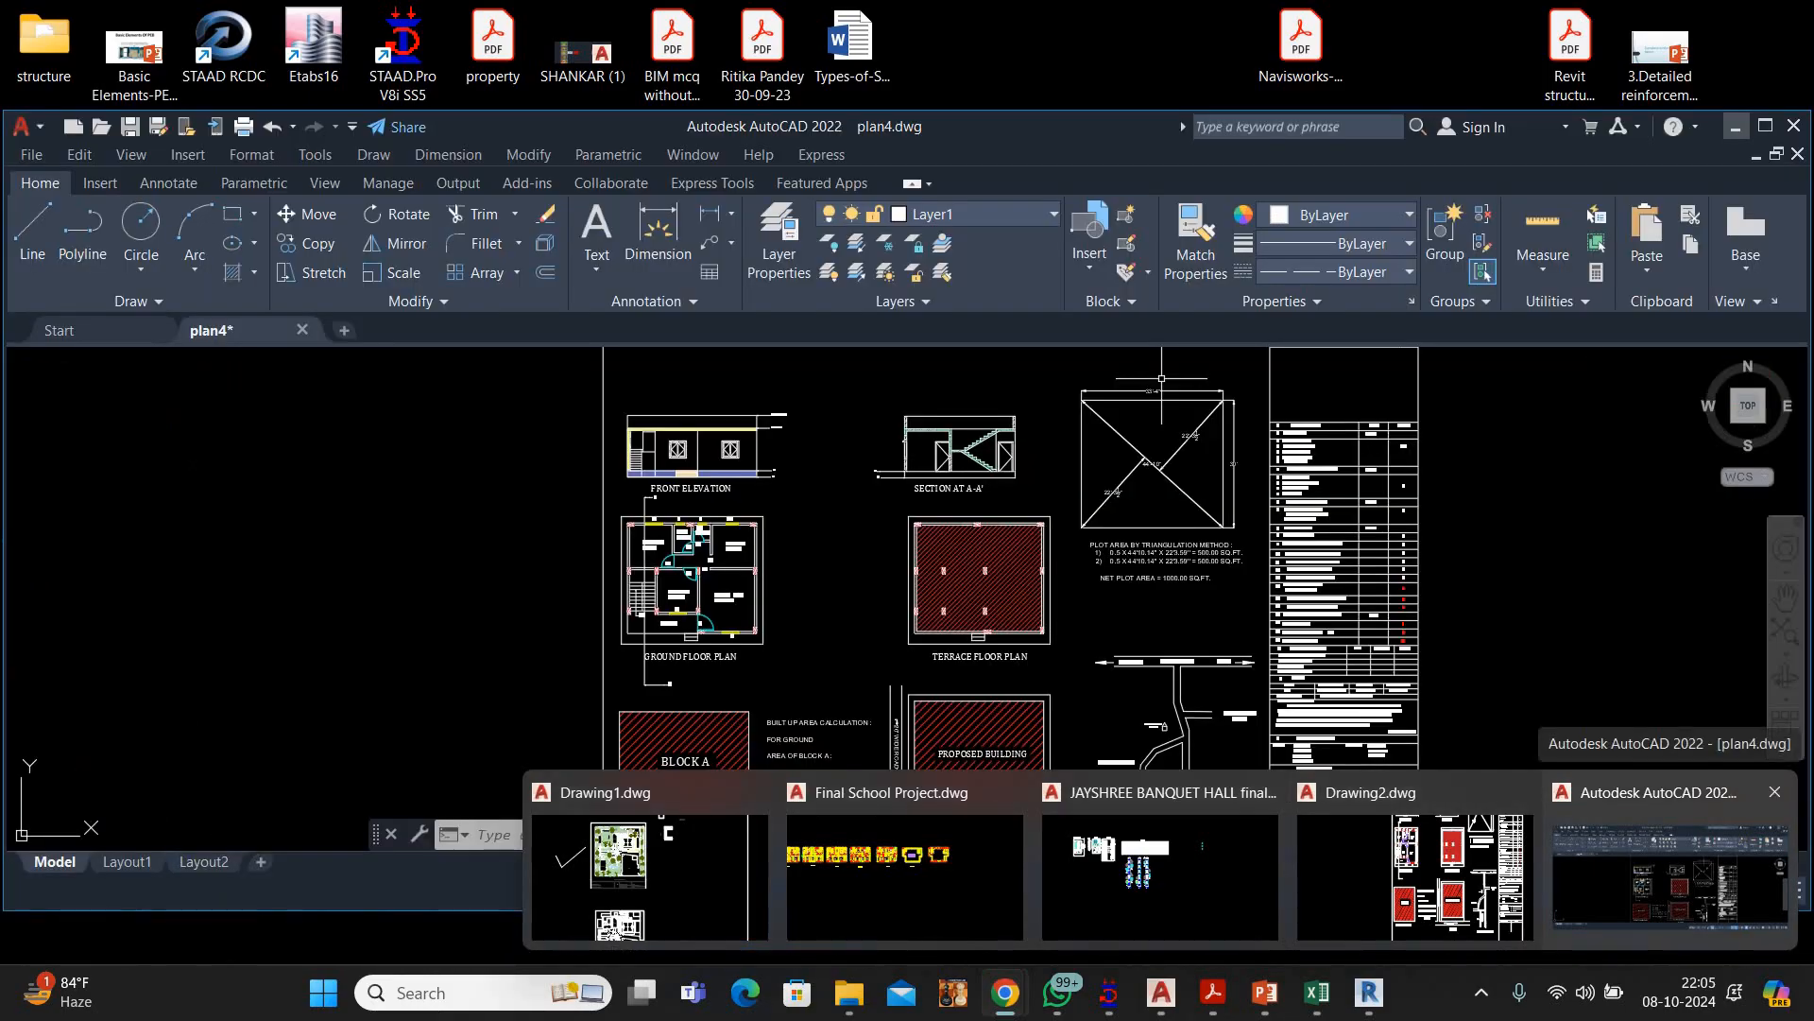
# Switch to the plan4.dwg drawing in AutoCAD and maximize its window
pyautogui.click(1611, 887)
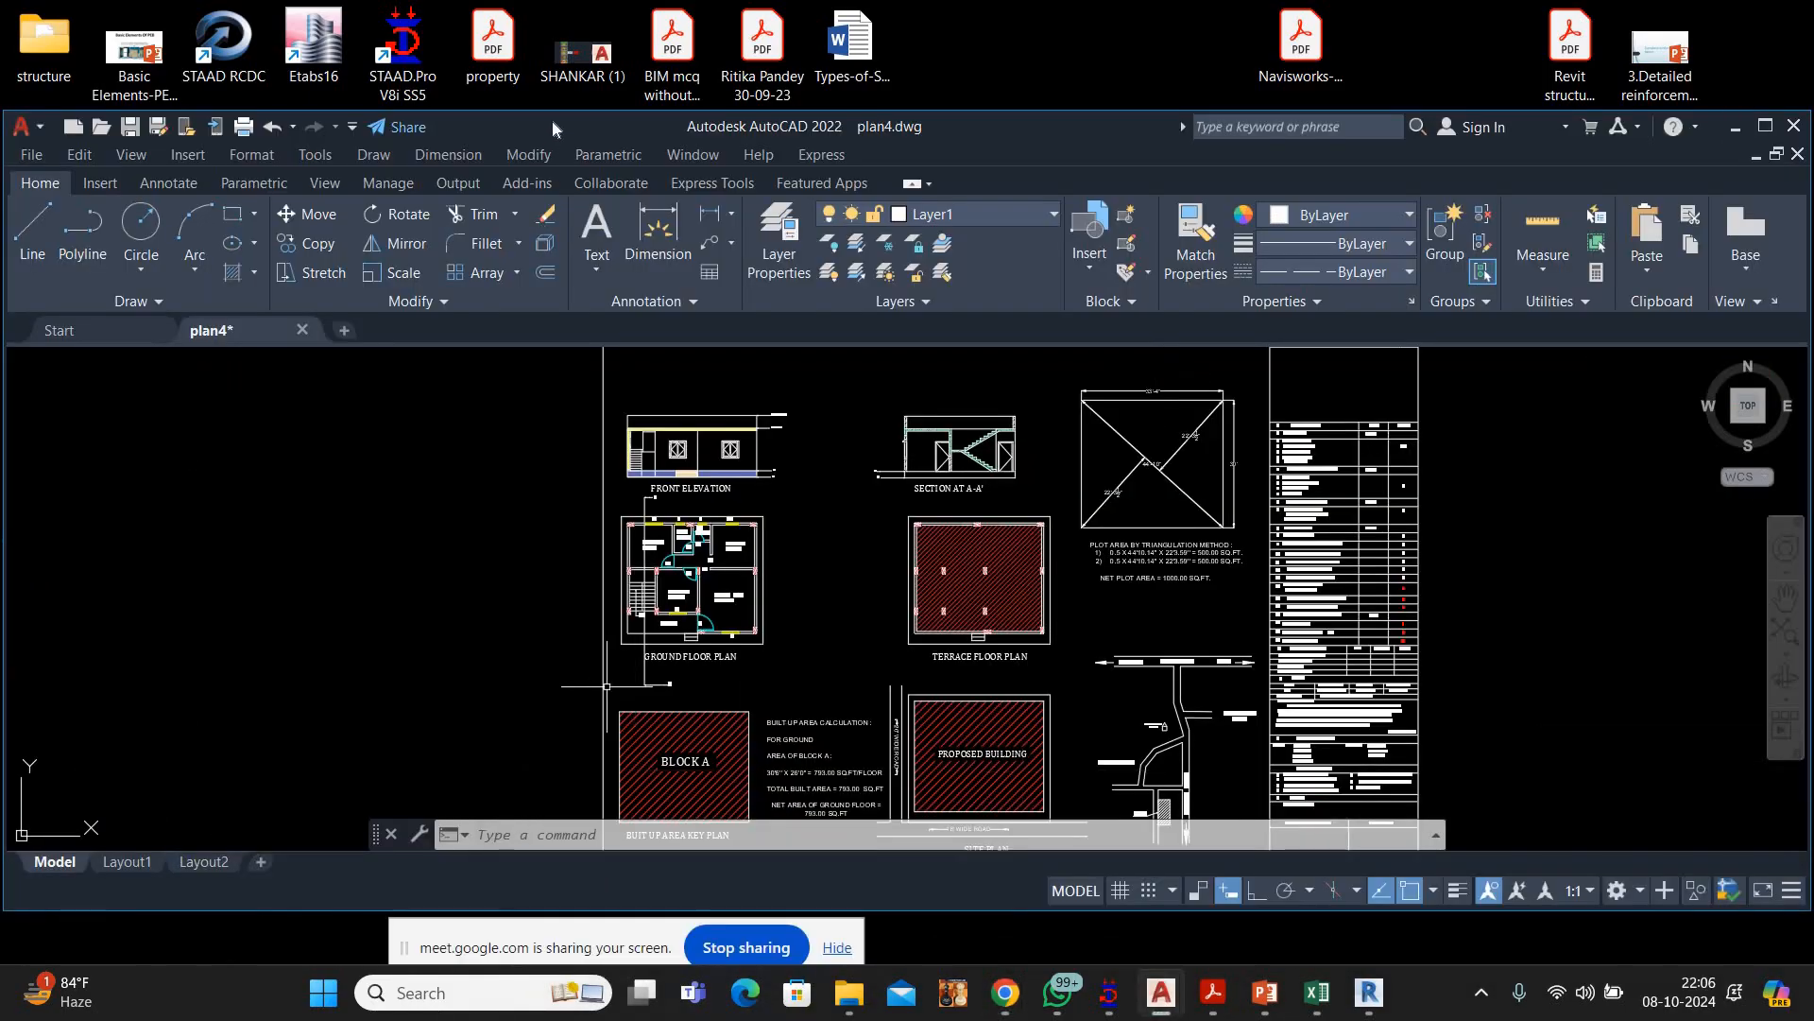
pyautogui.press('super+Up')
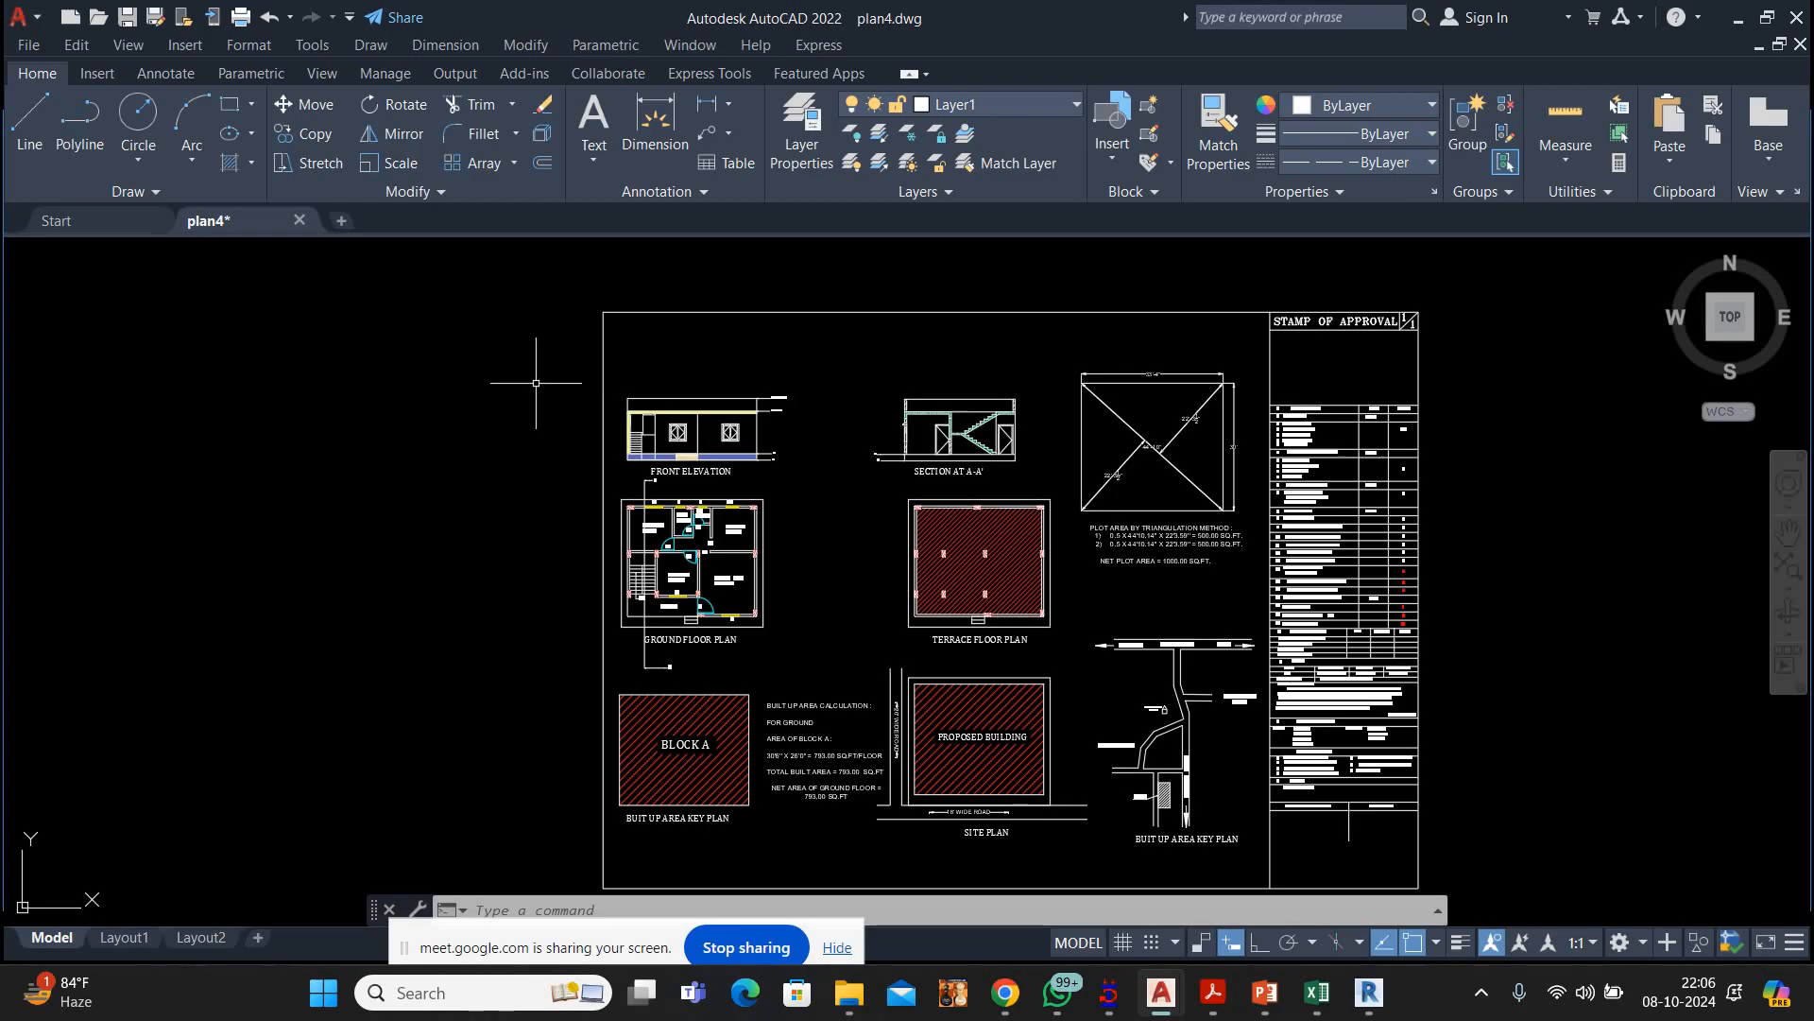
pyautogui.scroll(2, 756, 545)
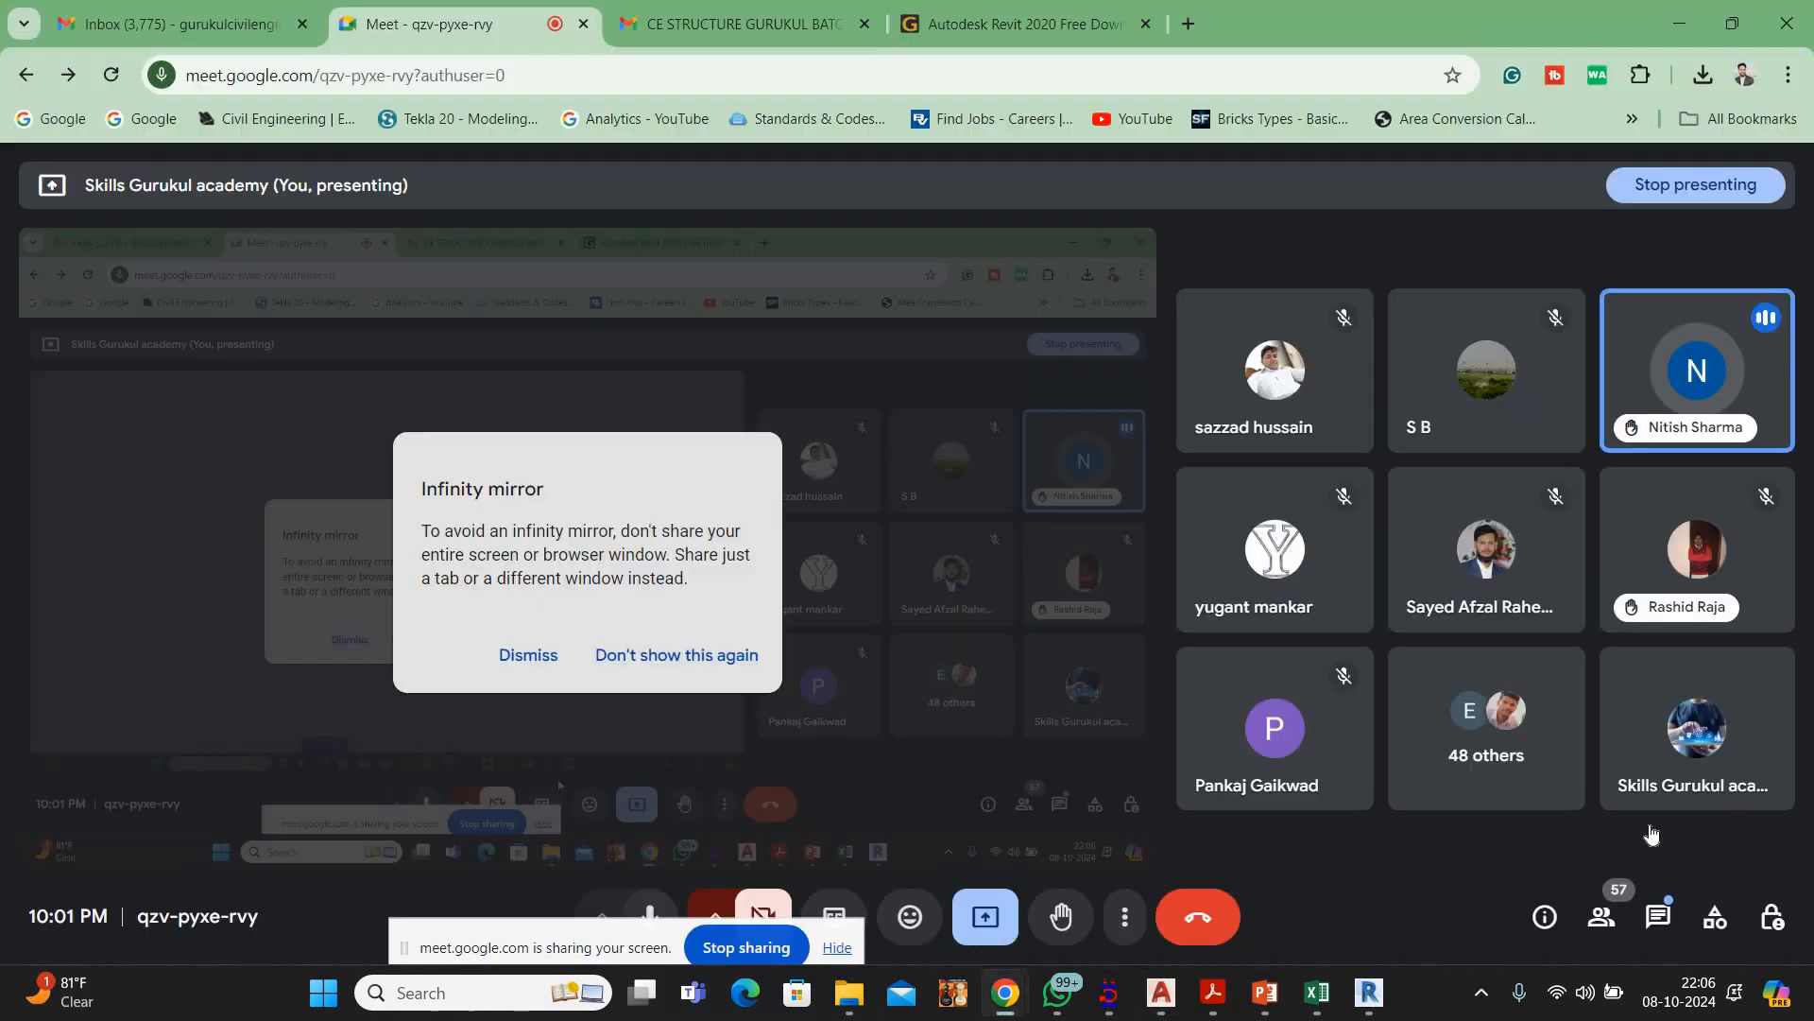
# Admit the waiting participants to the Google Meet call and return to the plan4 drawing in AutoCAD
pyautogui.click(1650, 834)
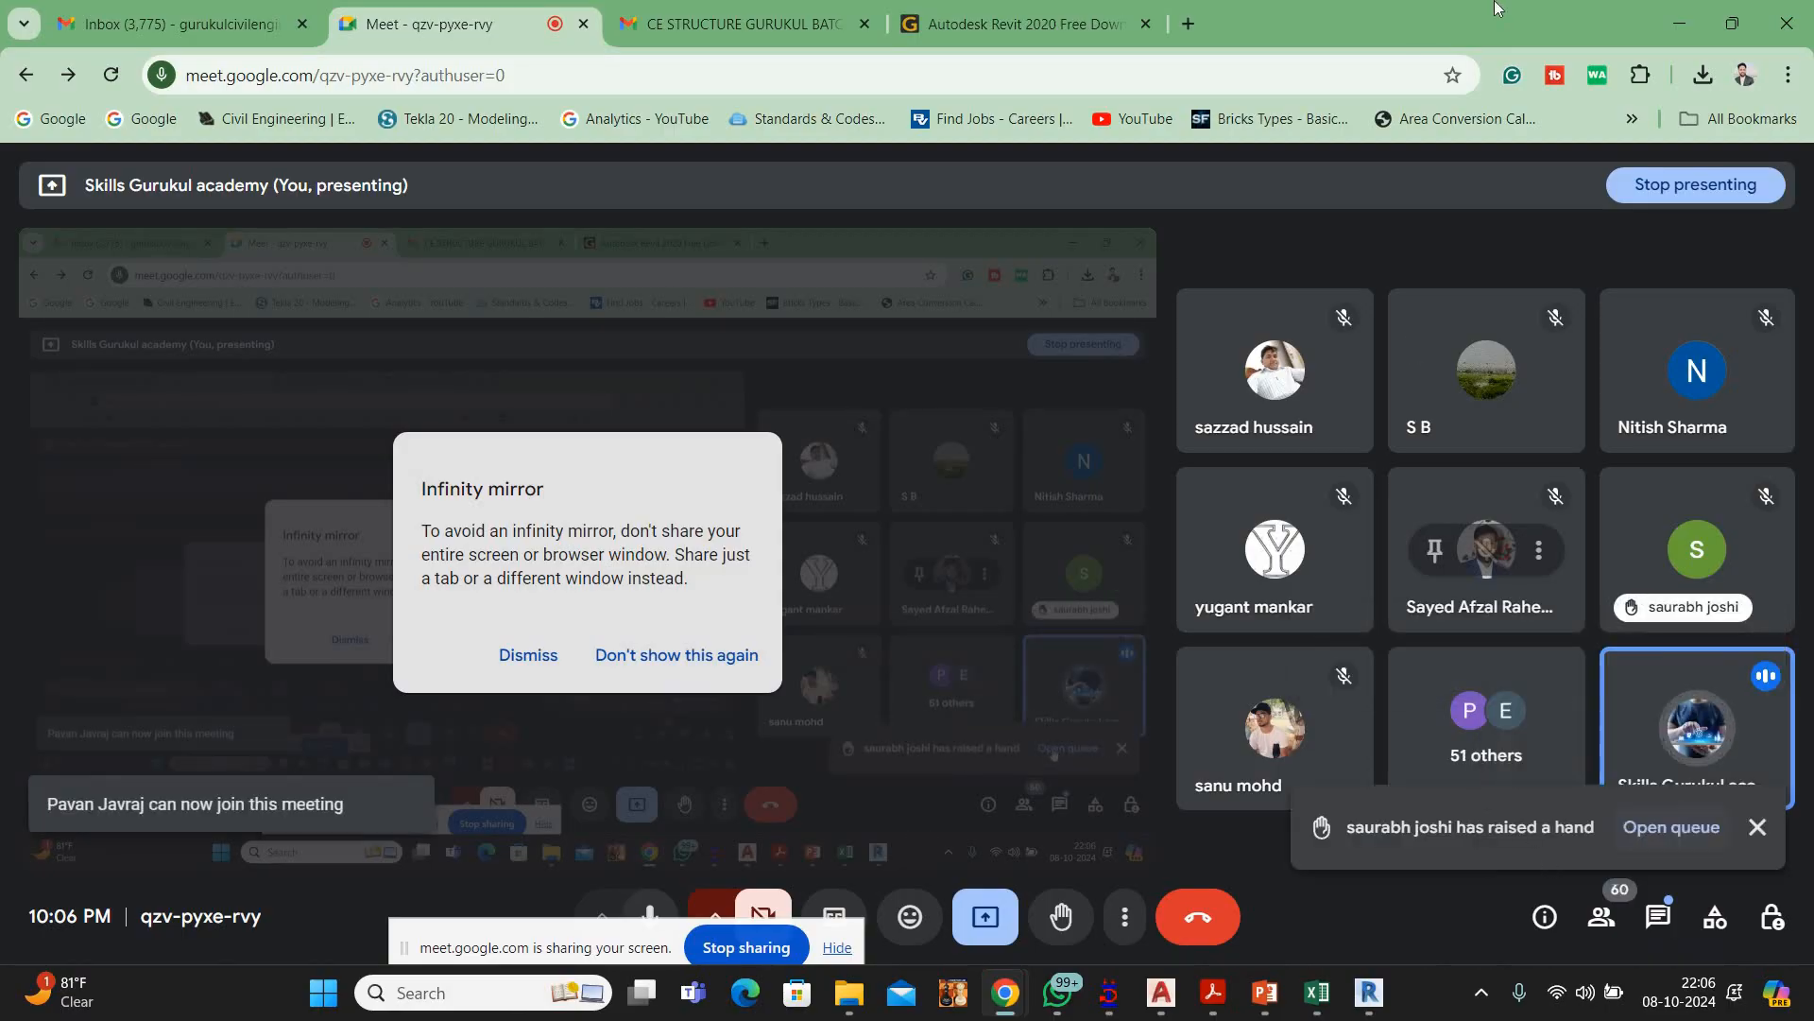
pyautogui.click(1654, 20)
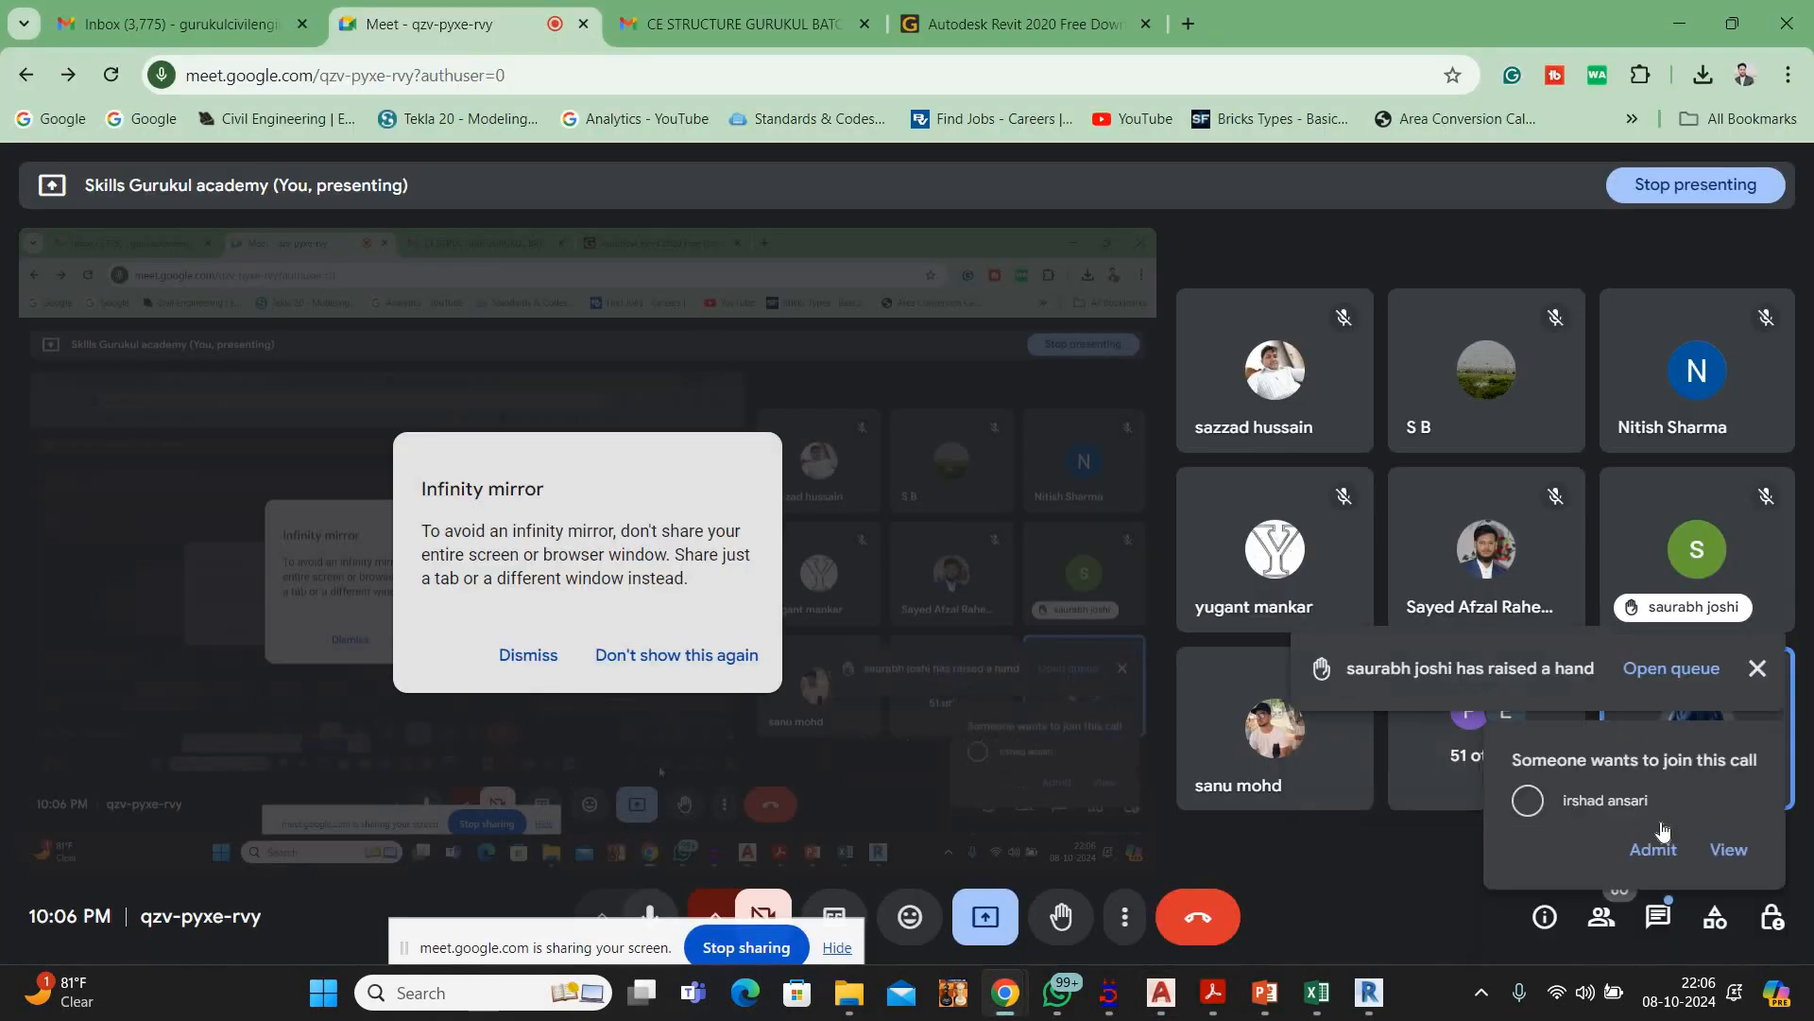
pyautogui.click(1647, 831)
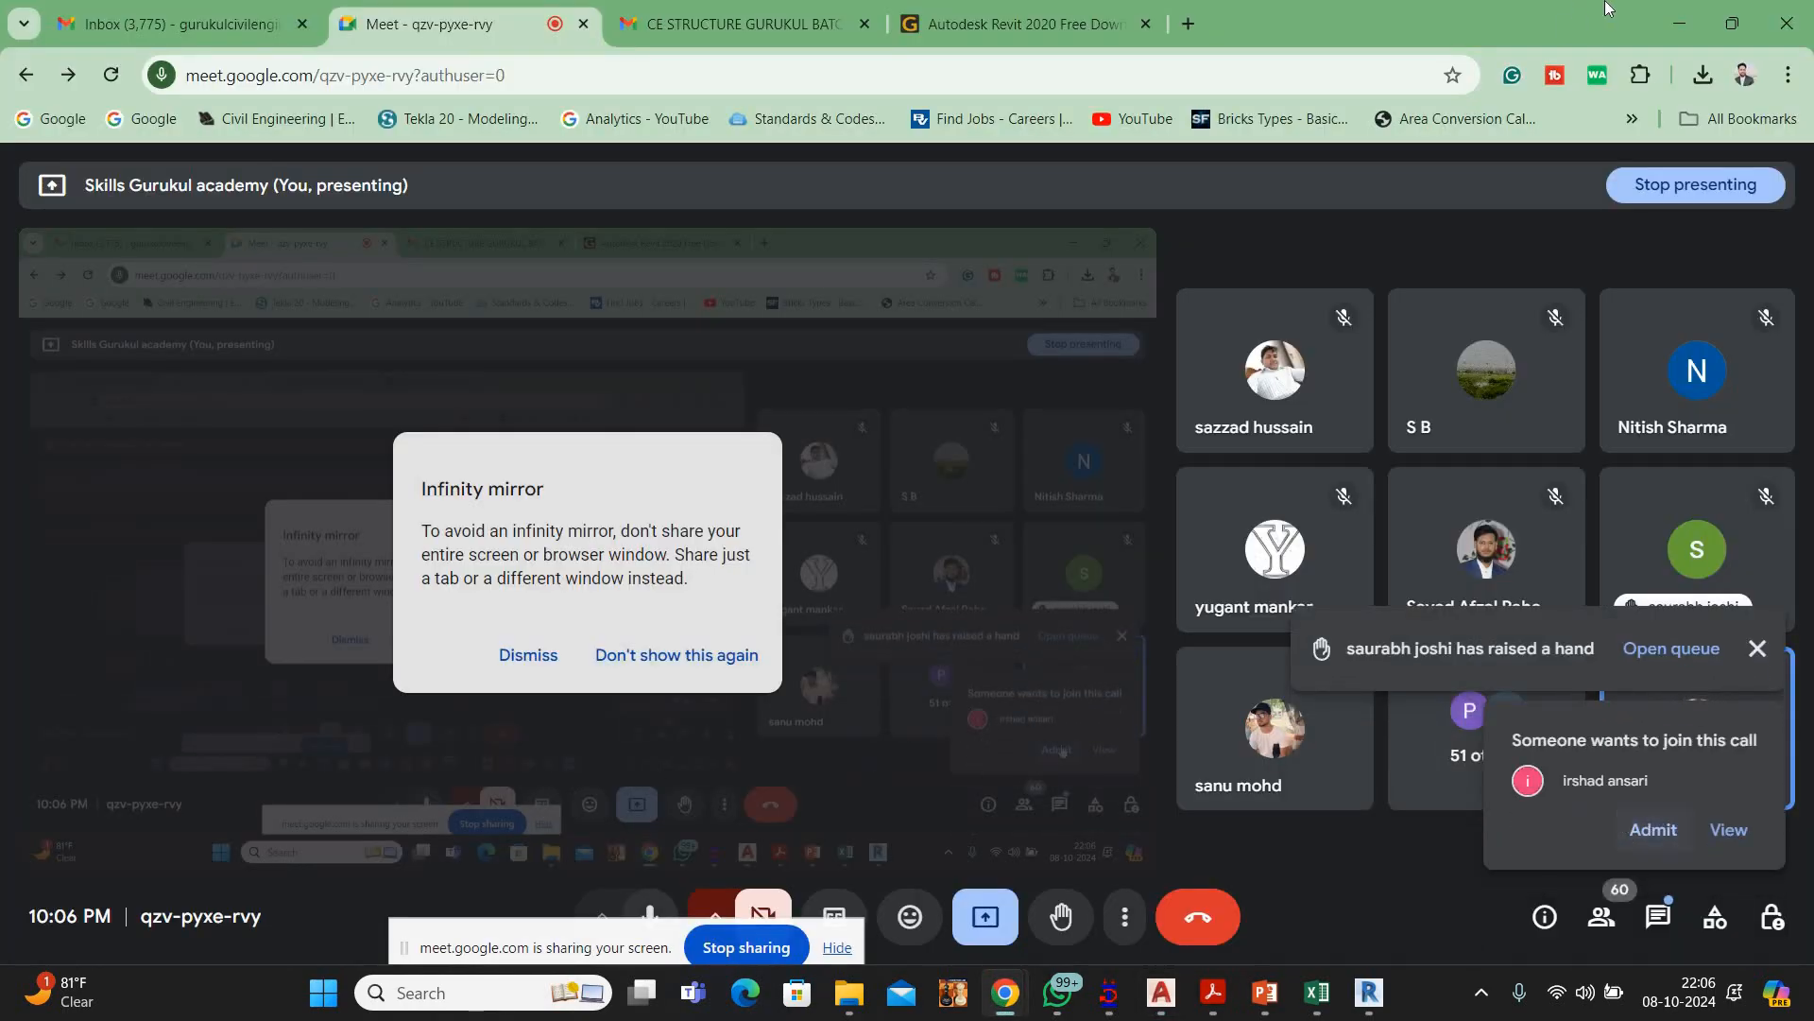
pyautogui.click(1679, 24)
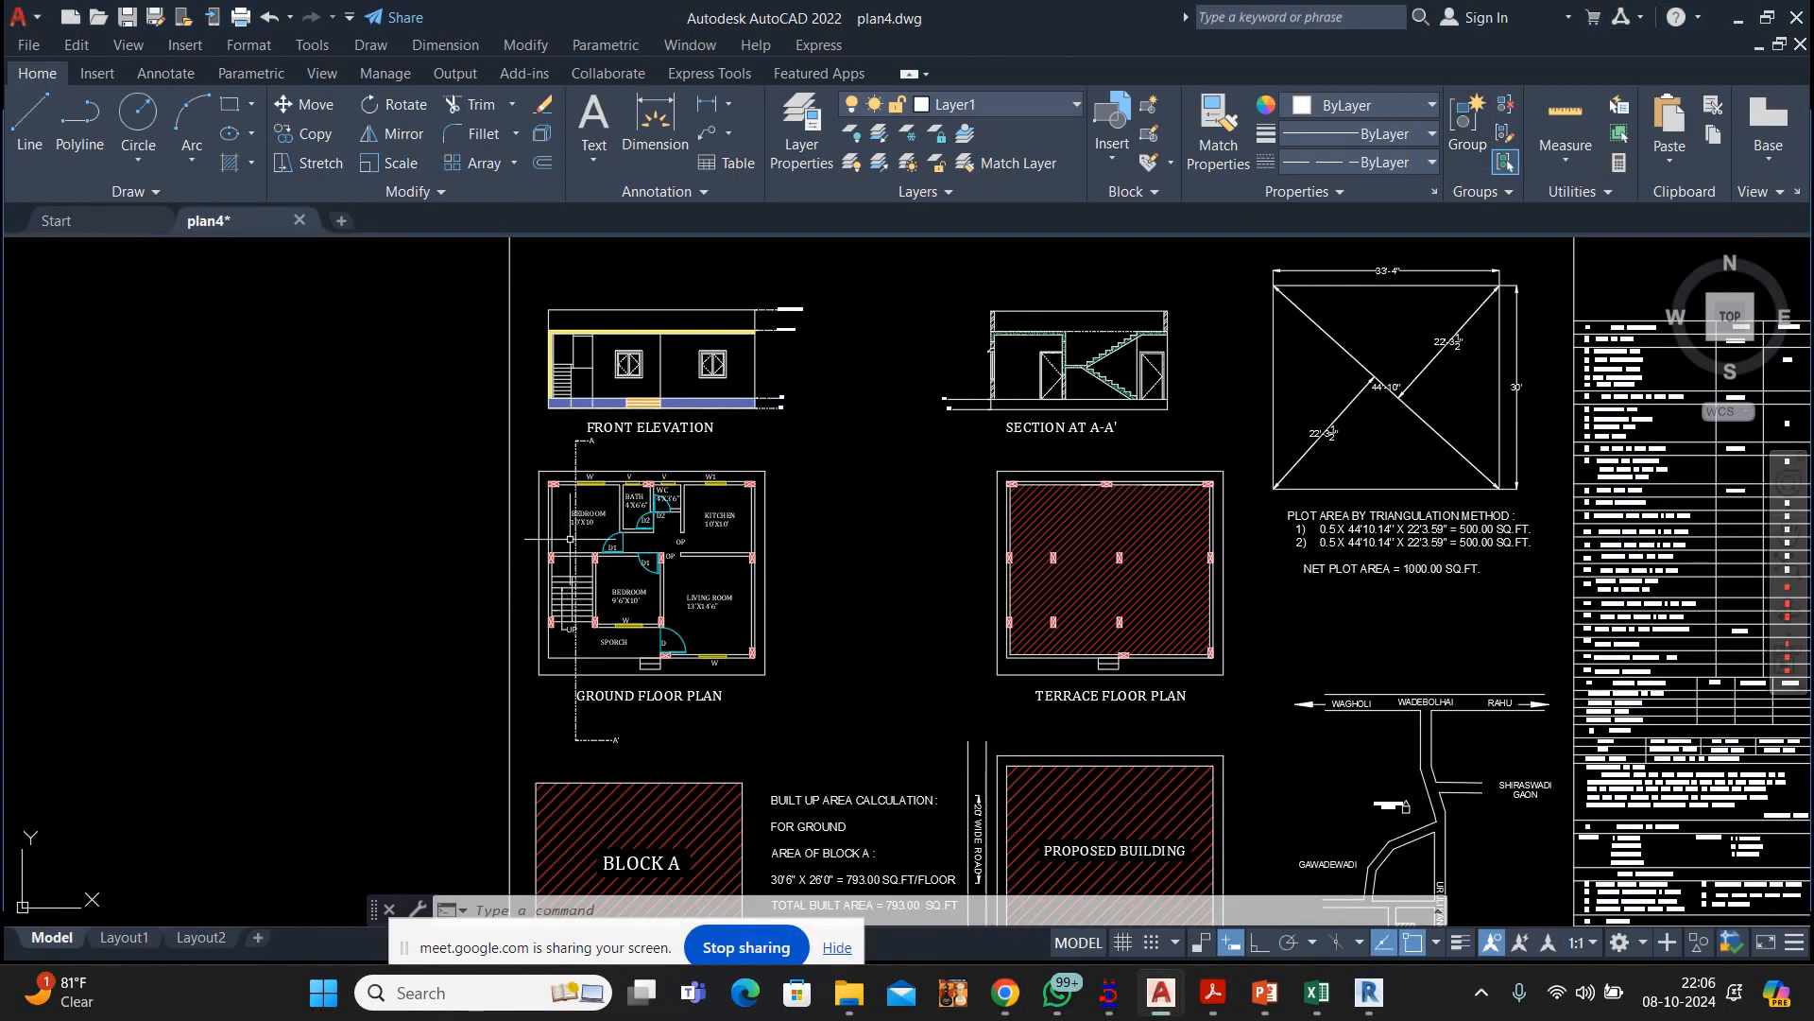
# Examine the ground floor plan and the surrounding views on the plan4 sheet
pyautogui.scroll(-2, 571, 535)
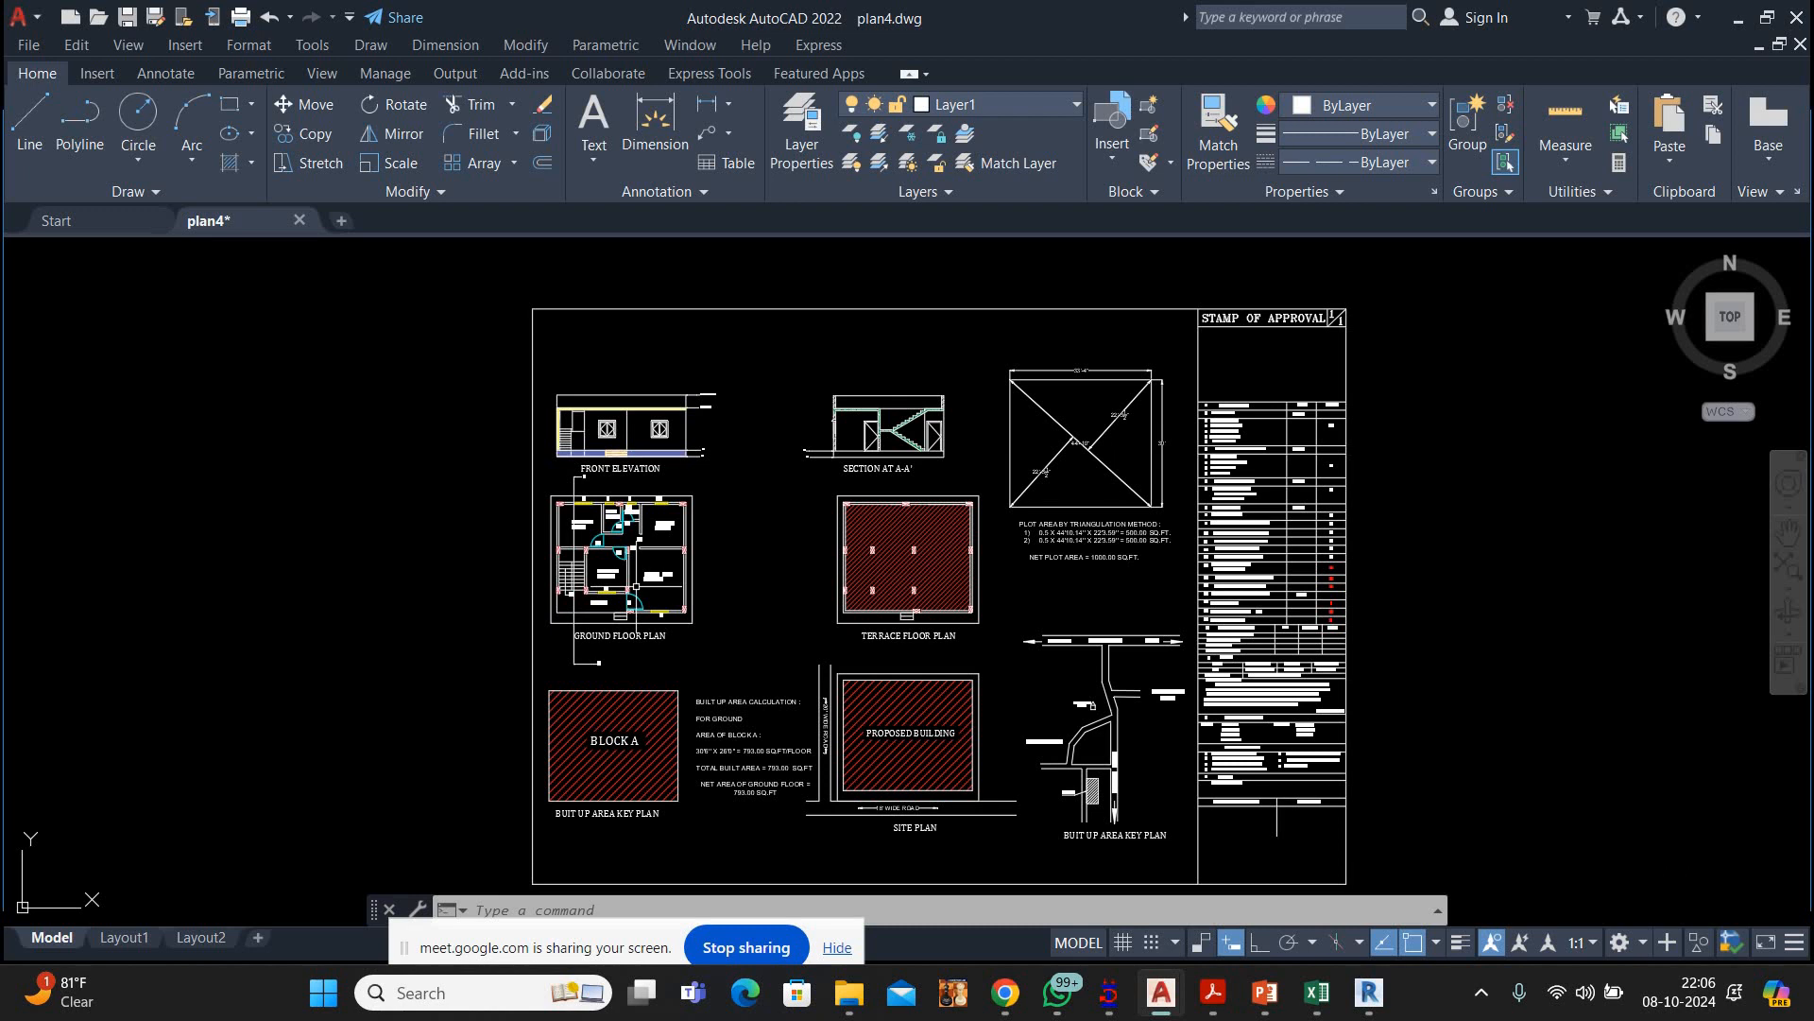
pyautogui.scroll(4, 636, 586)
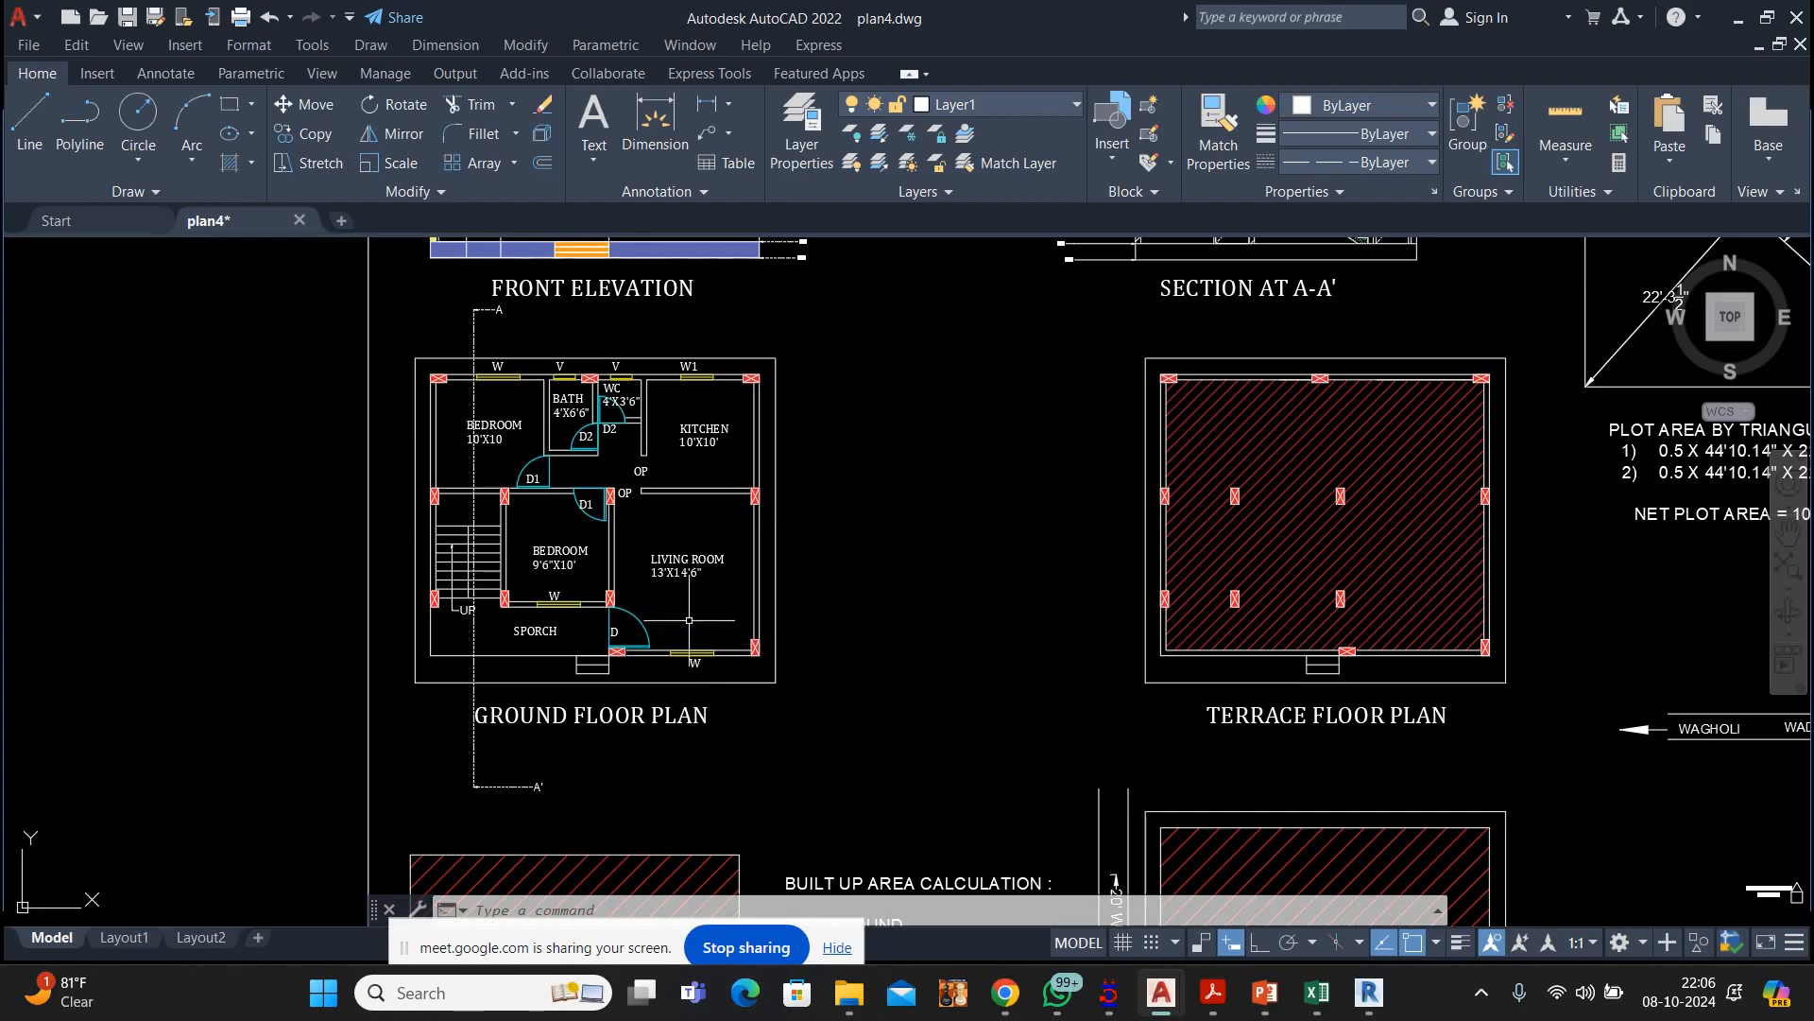
pyautogui.scroll(-2, 699, 633)
pyautogui.click(793, 431)
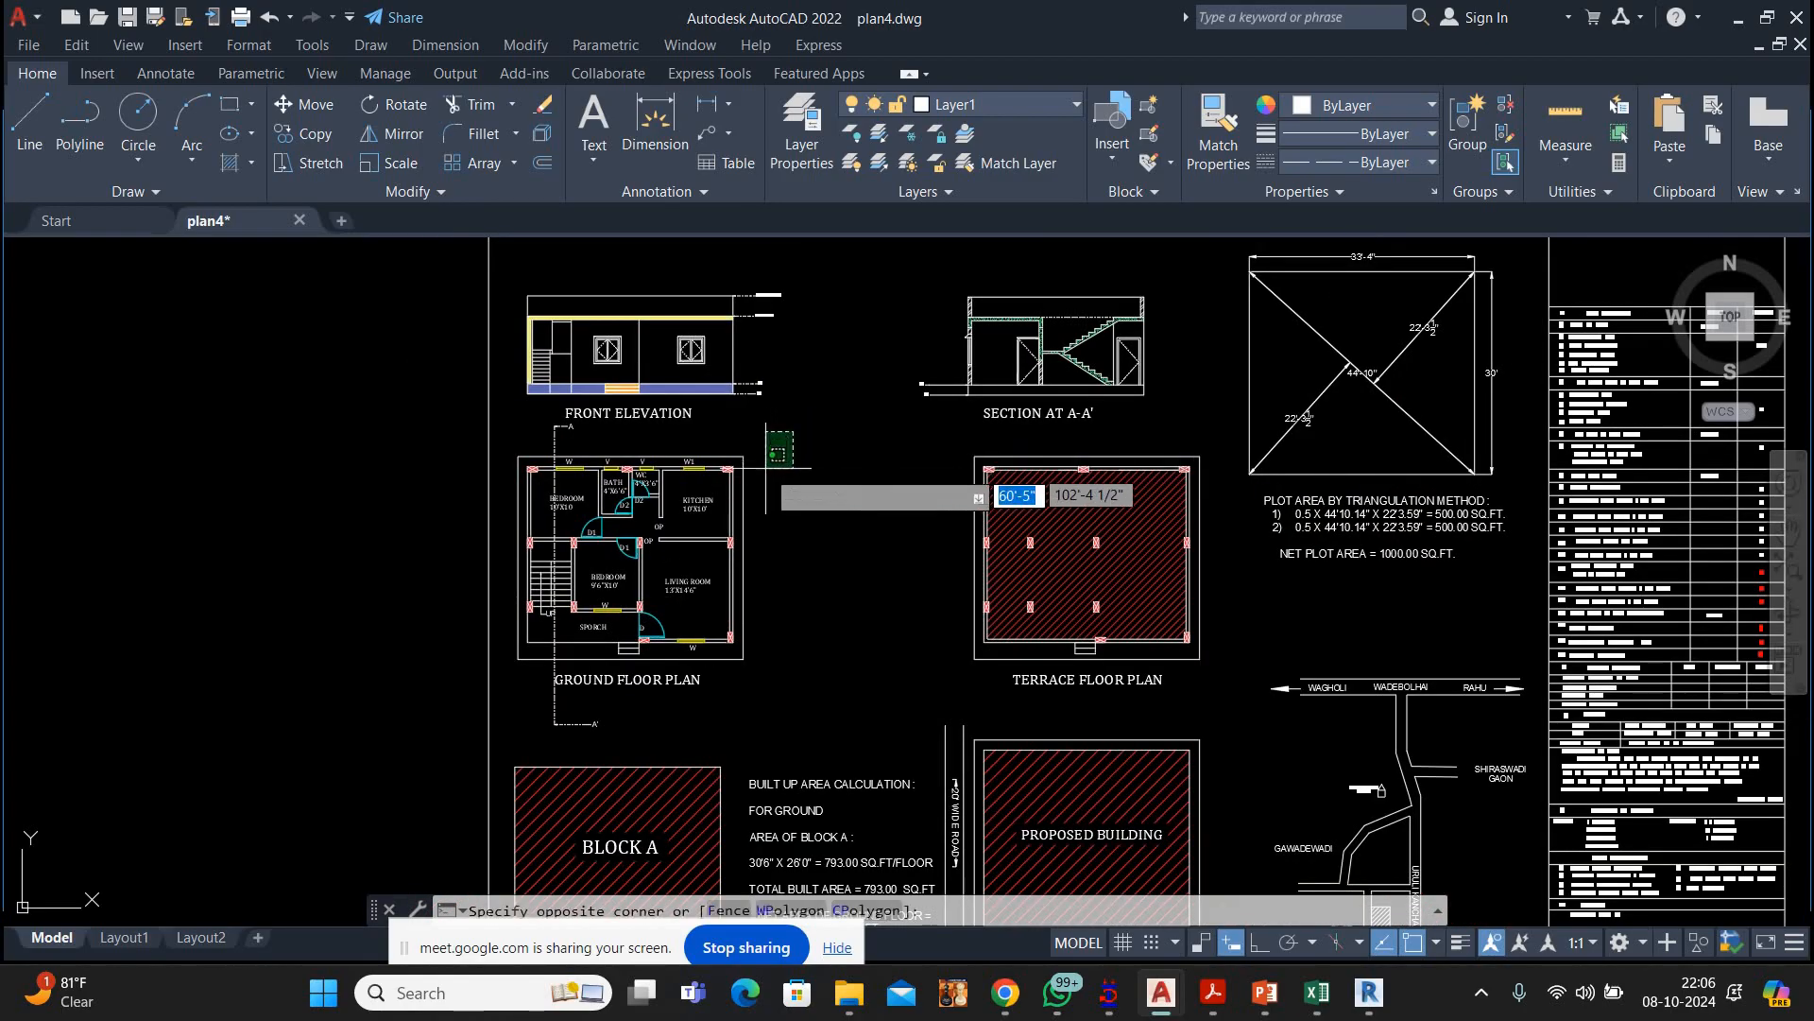
pyautogui.click(784, 489)
pyautogui.moveTo(782, 487); pyautogui.dragTo(783, 380, button='middle')
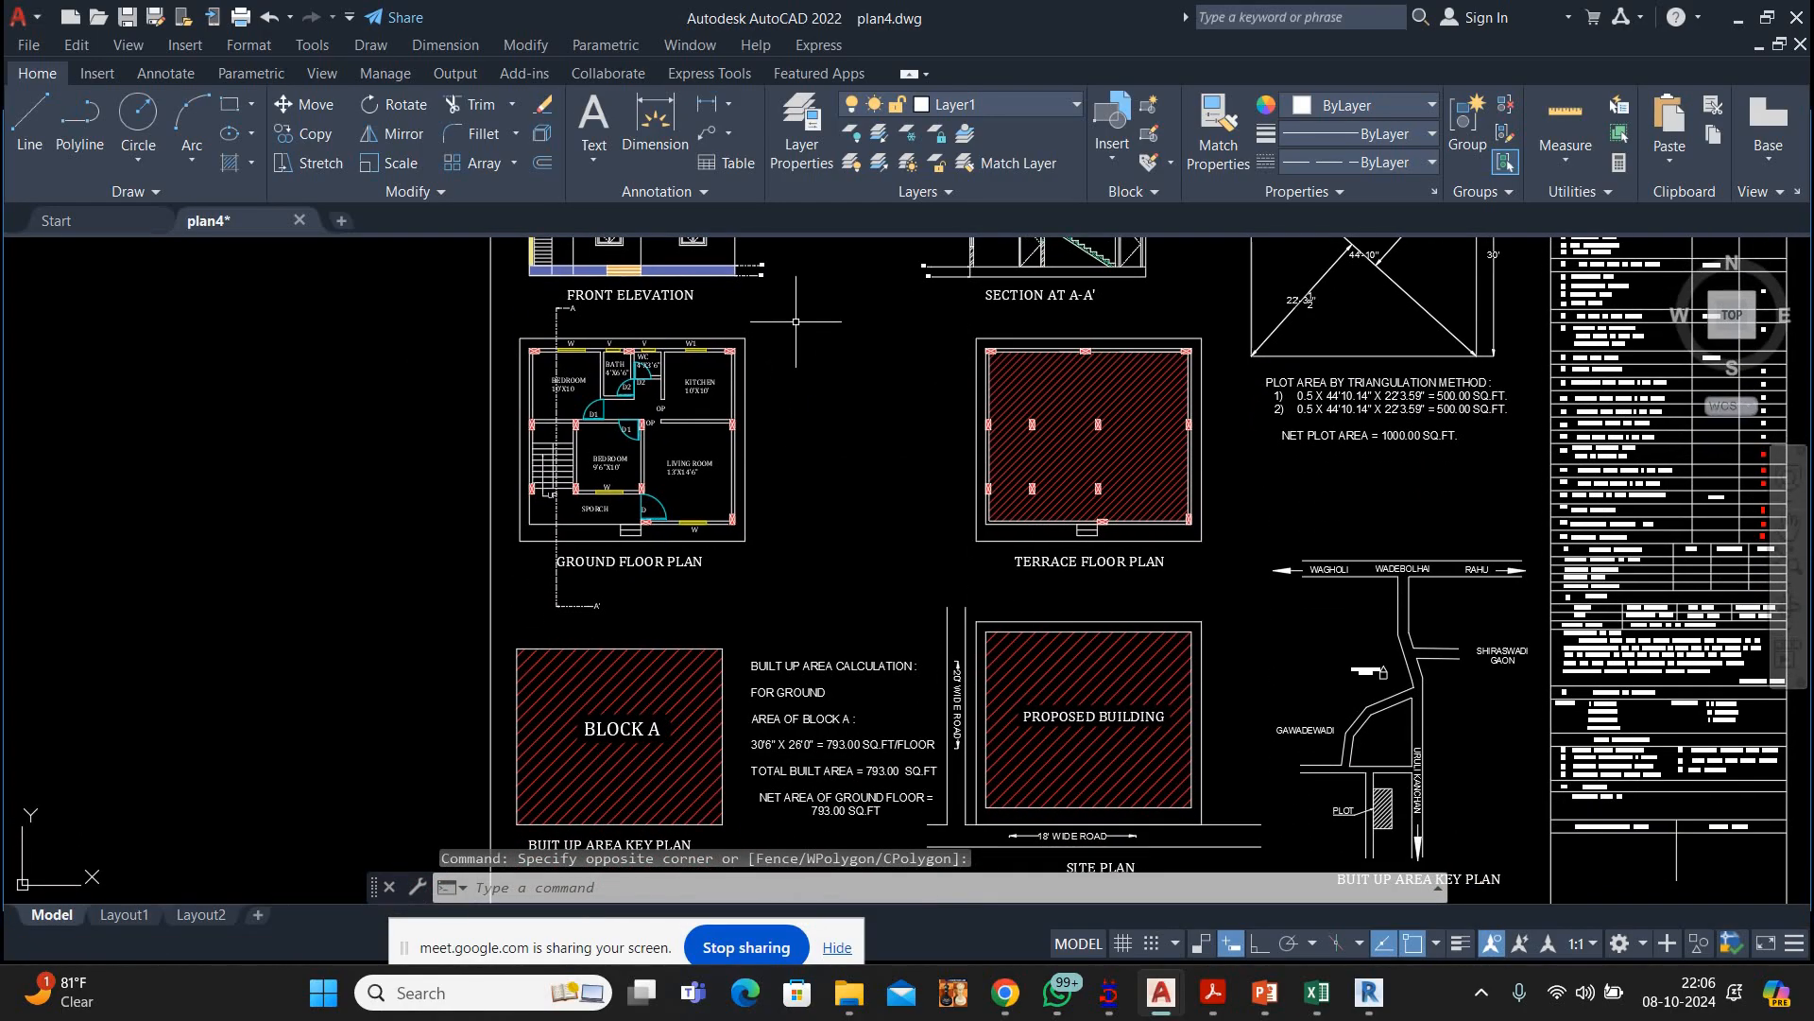
pyautogui.click(796, 321)
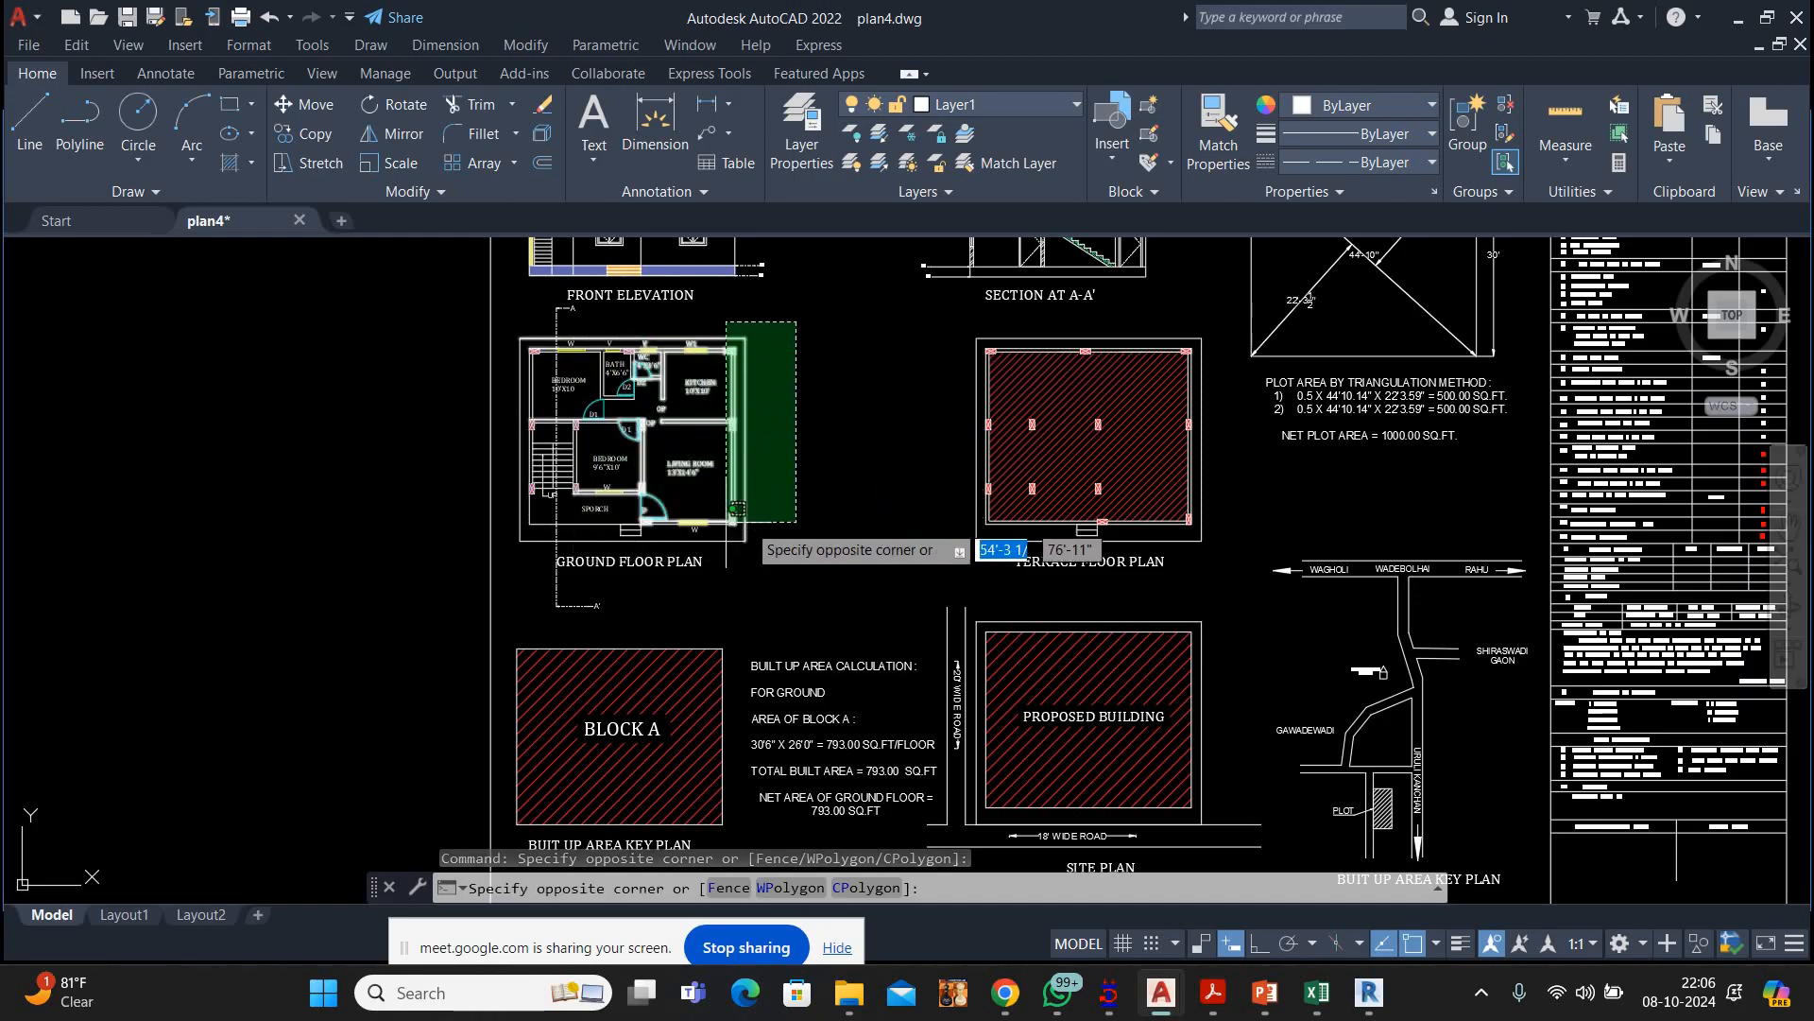
pyautogui.click(839, 506)
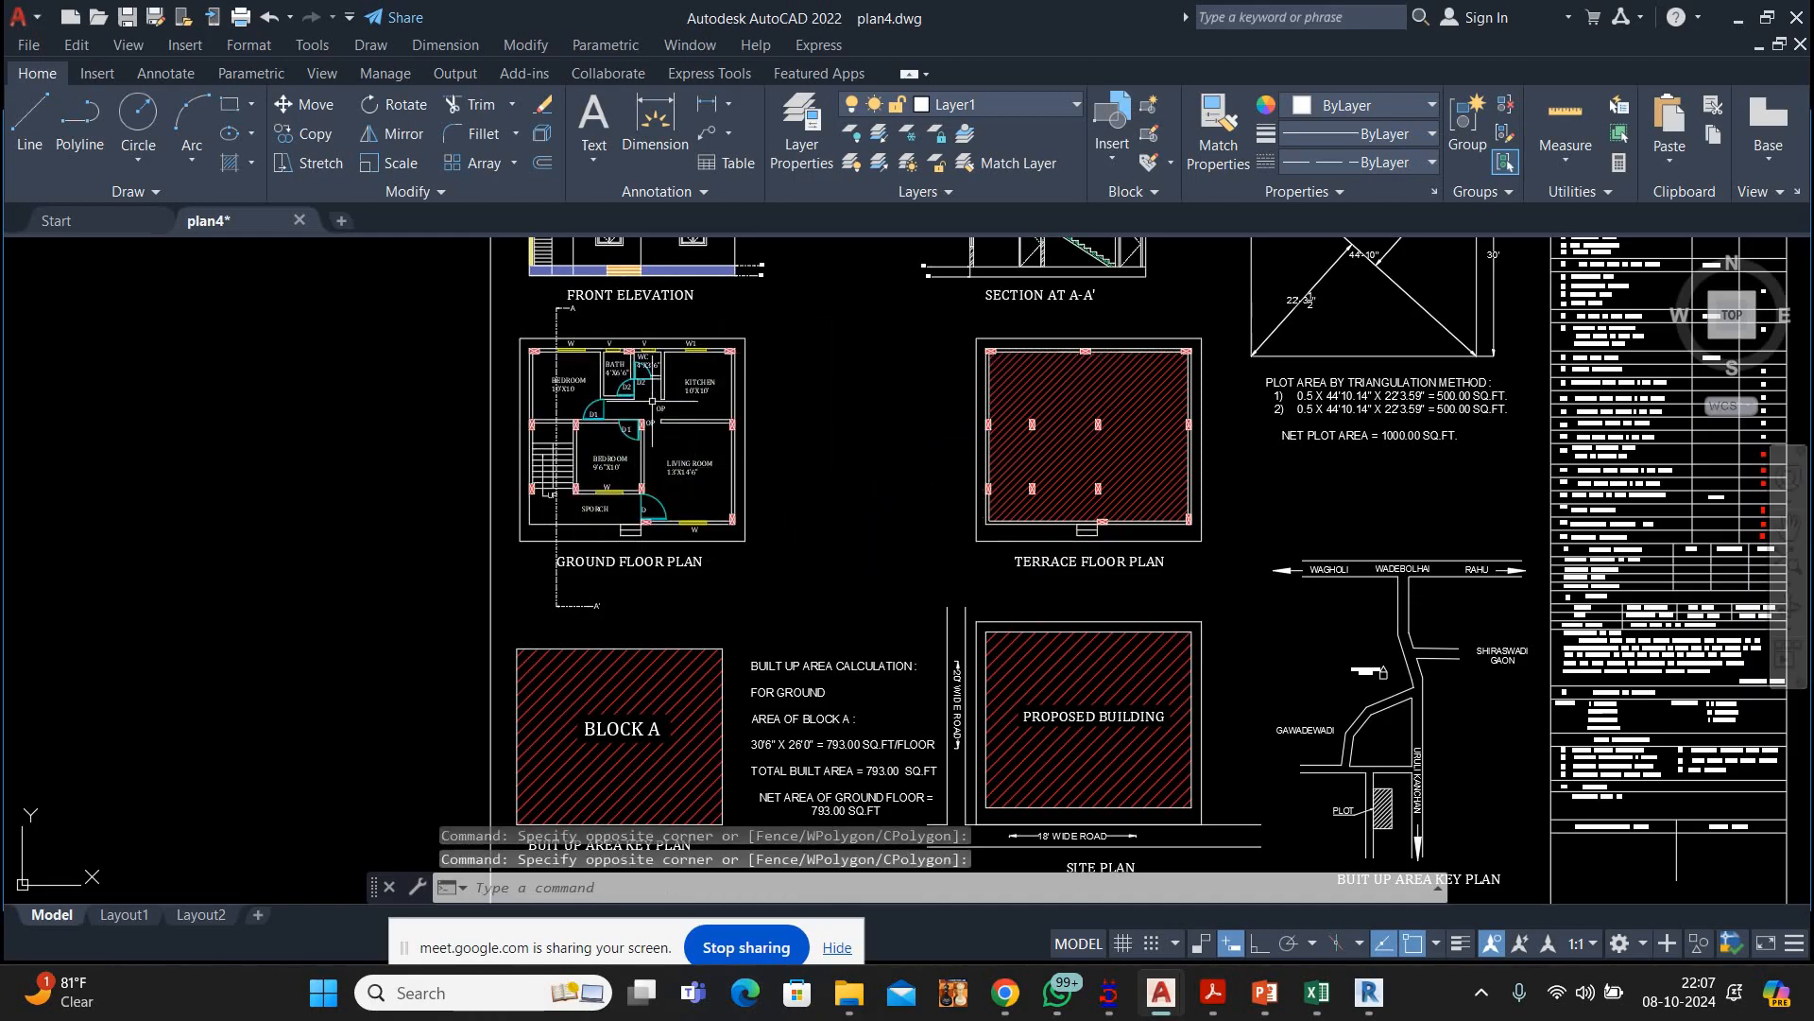
pyautogui.scroll(-4, 652, 402)
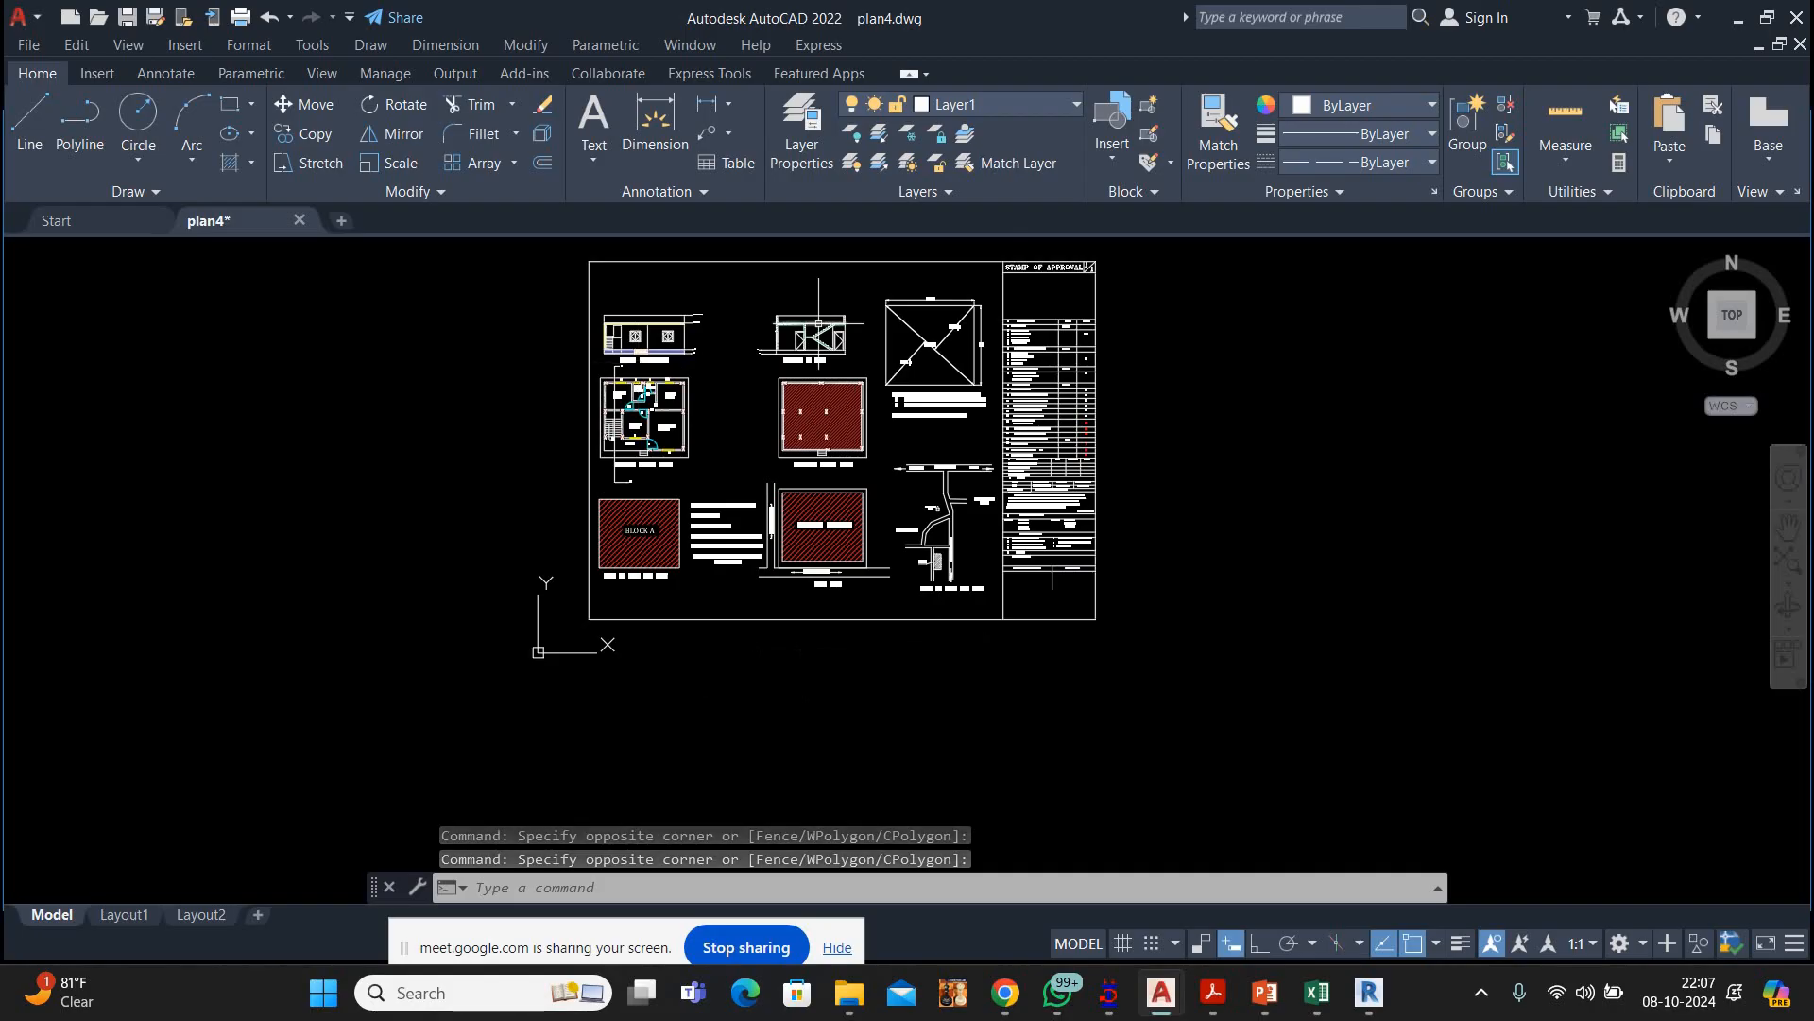
pyautogui.scroll(3, 671, 390)
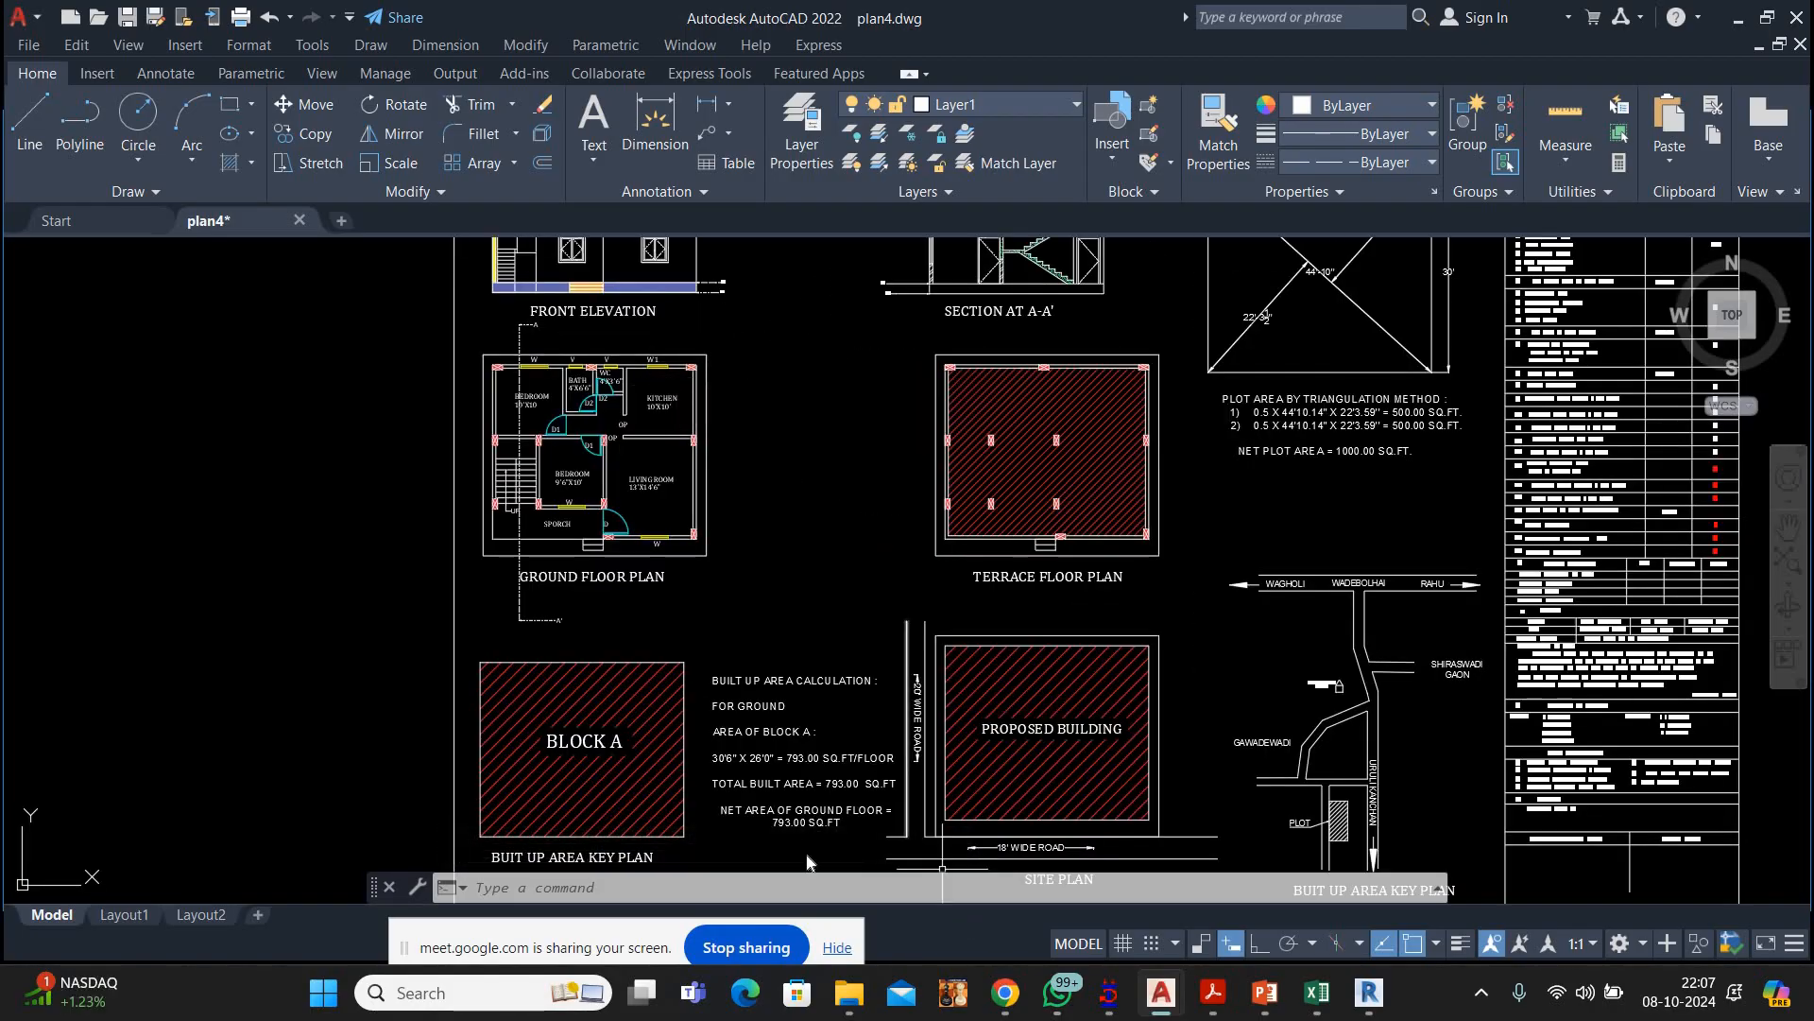
# Check the raised hand and the presenting options in the Google Meet call, and return to the AutoCAD drawing
pyautogui.moveTo(1005, 992)
pyautogui.click(969, 756)
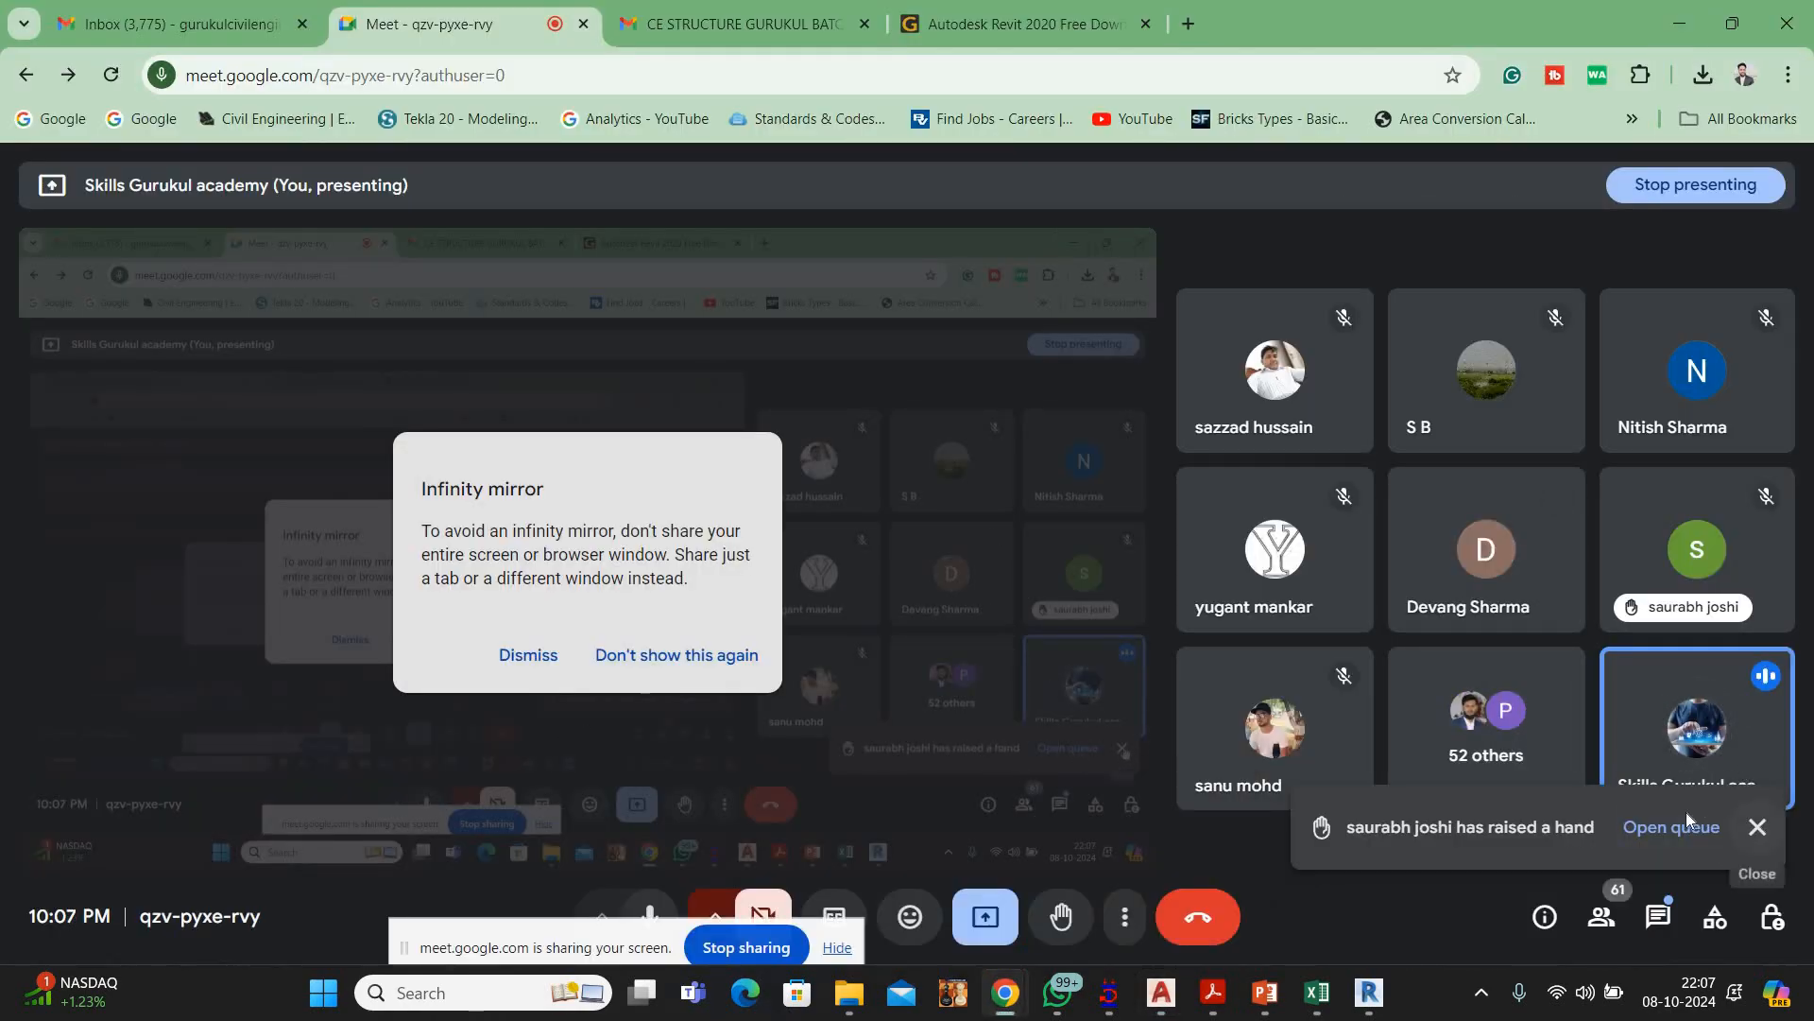
pyautogui.click(991, 921)
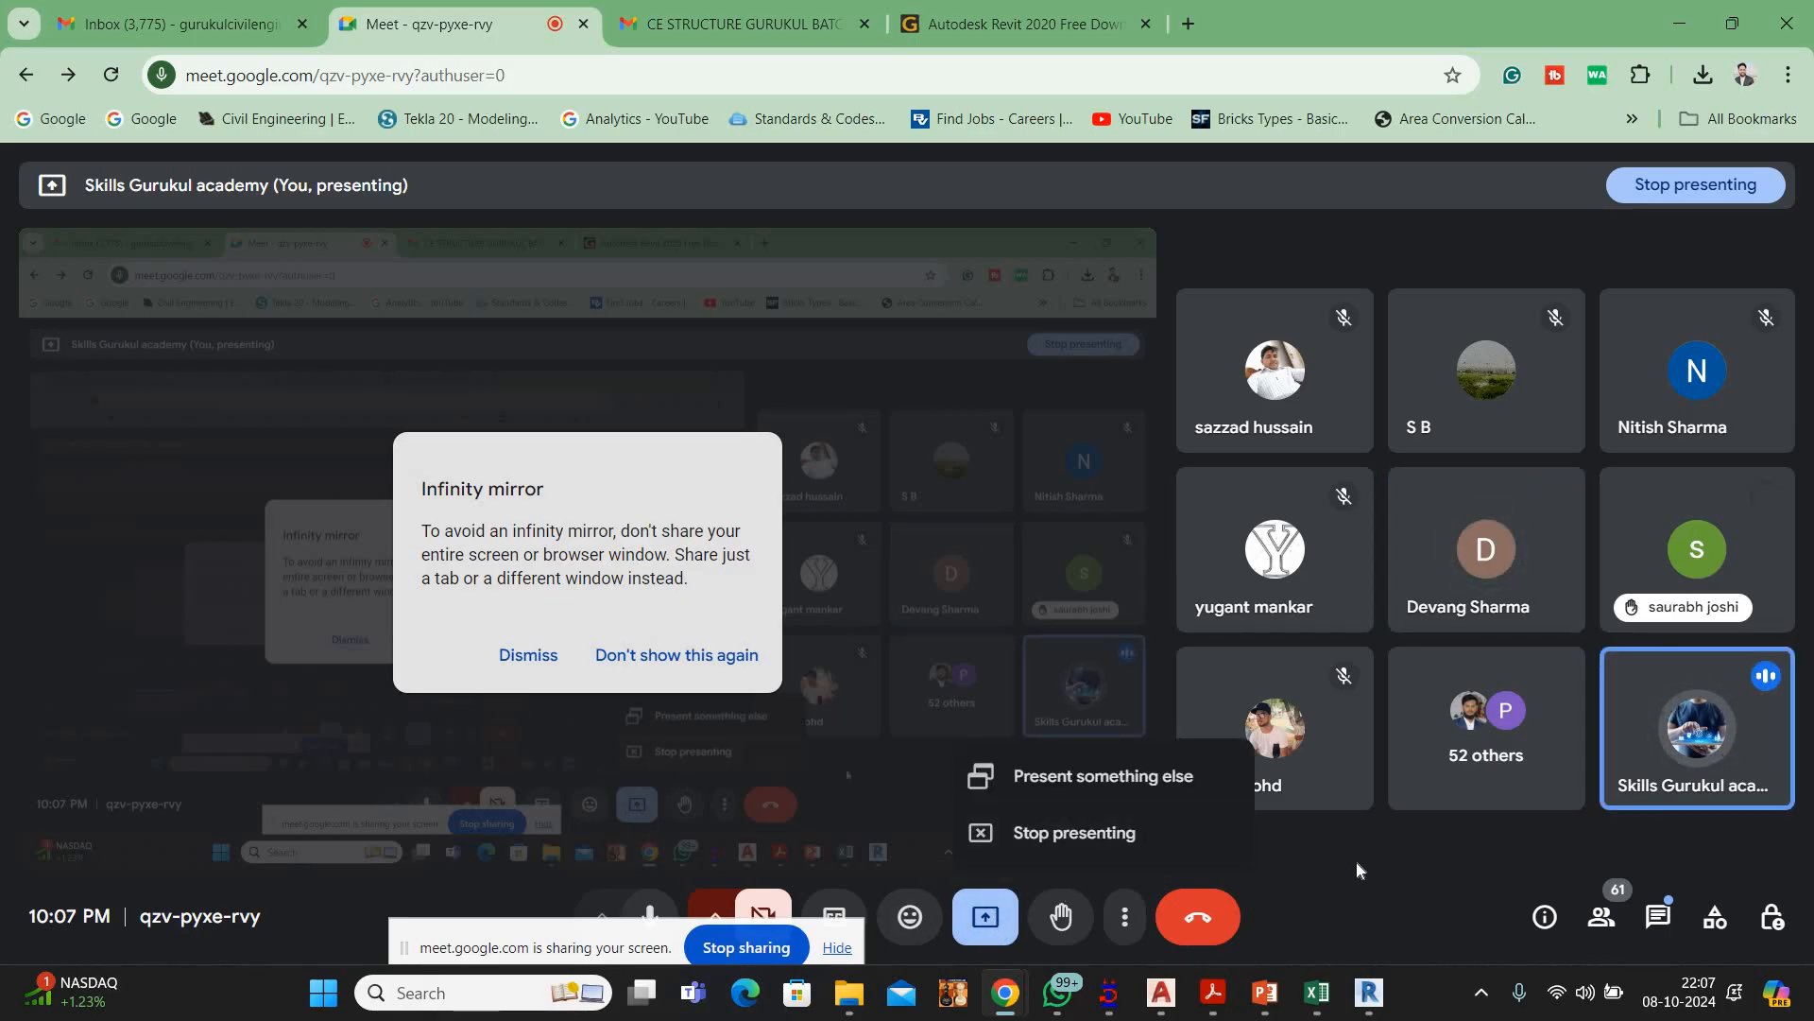
pyautogui.click(1038, 781)
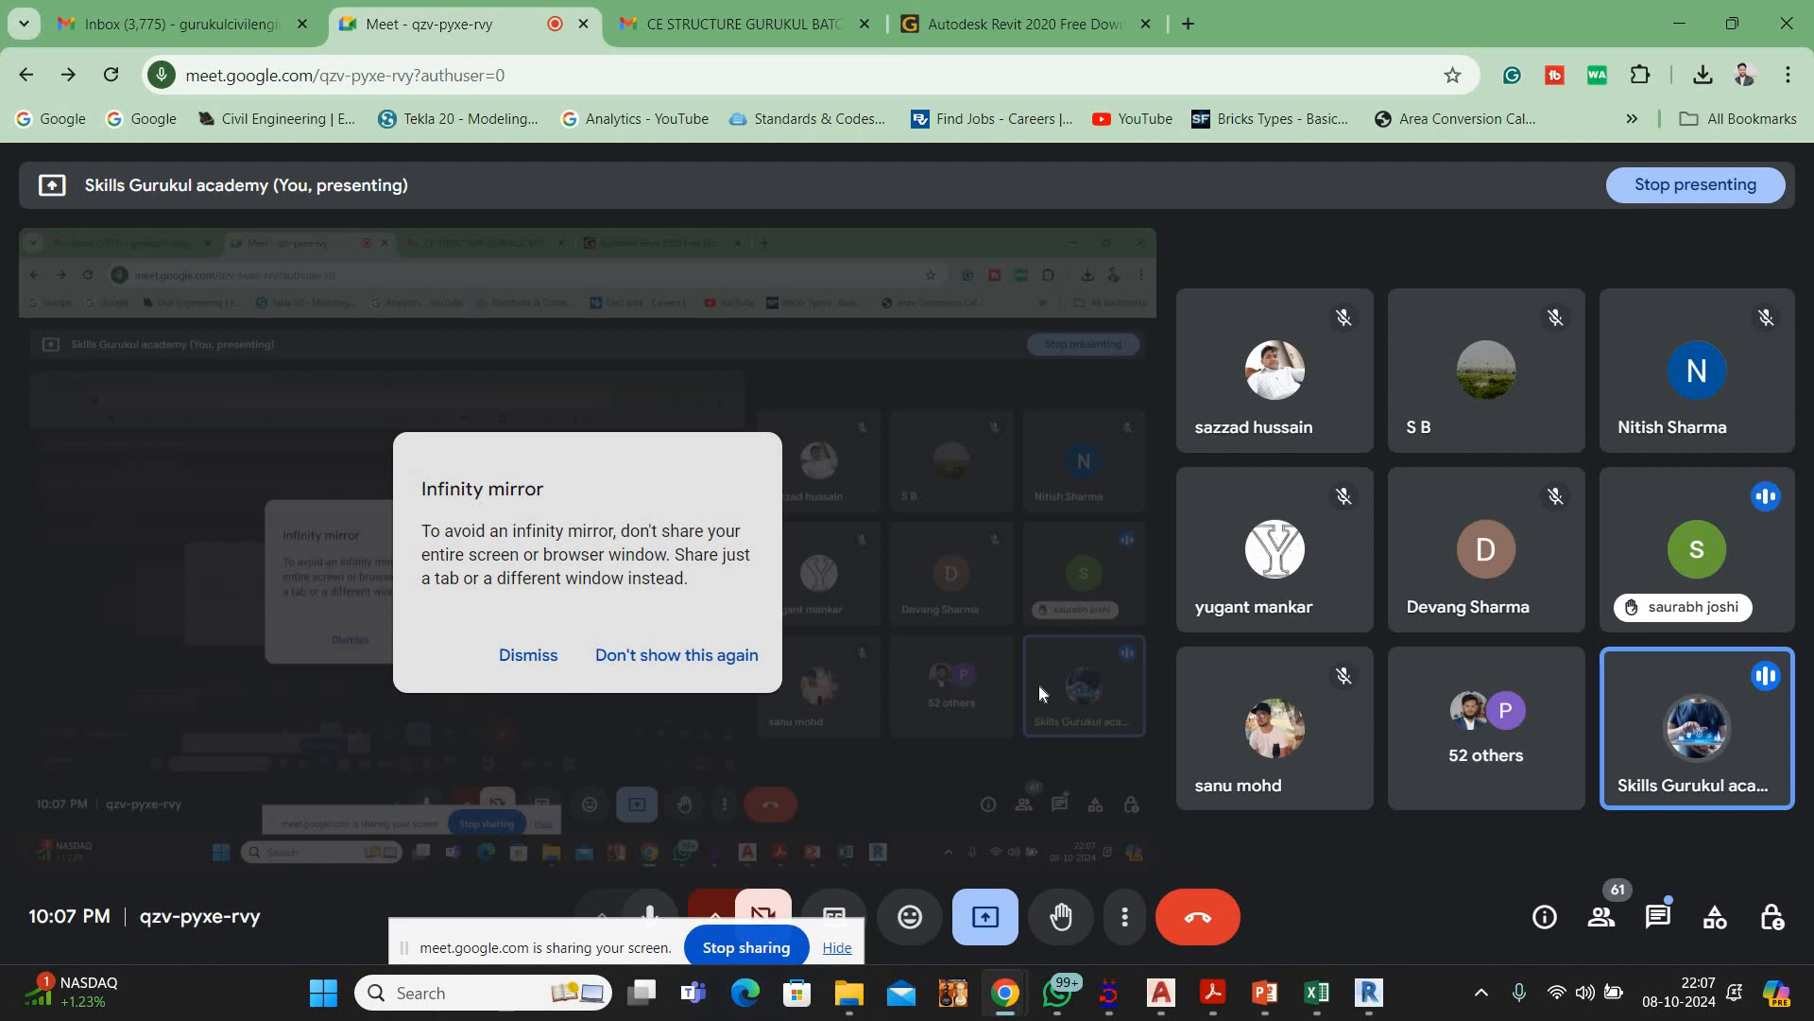
pyautogui.click(1679, 24)
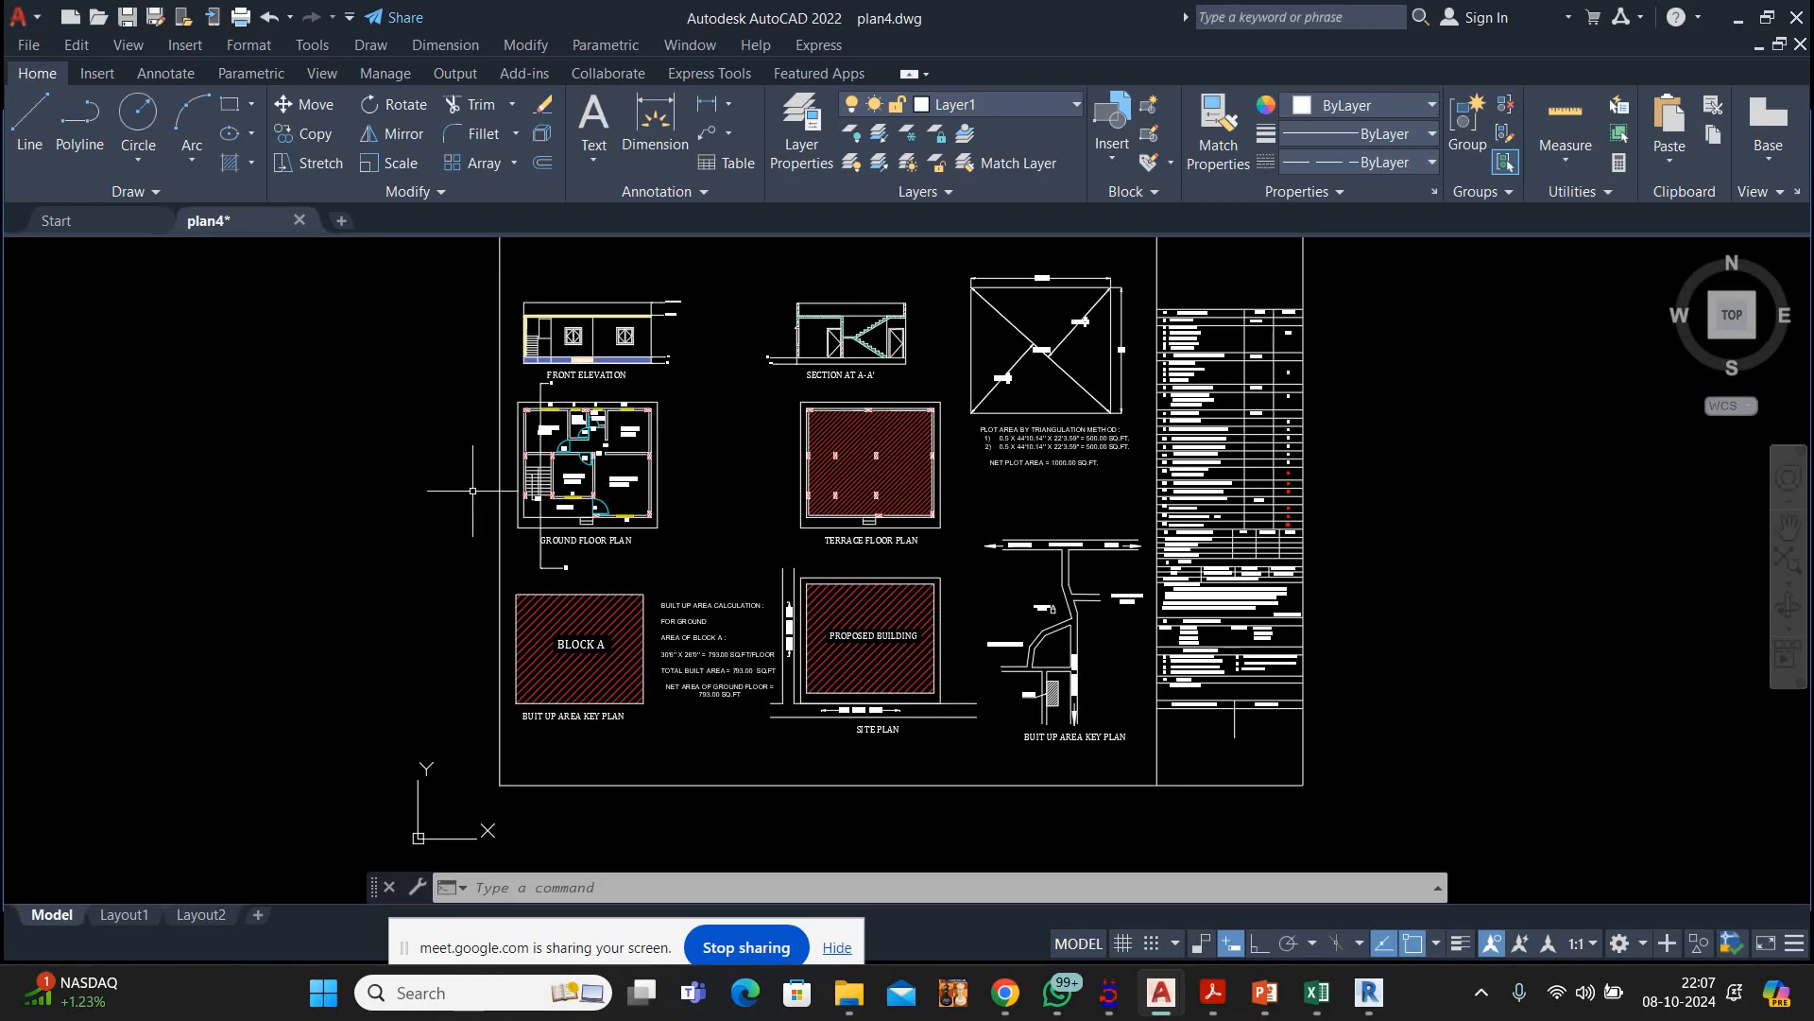
# Select the ground floor plan's walls, doors, columns, stairs and room labels inside the plot outline and copy them to the clipboard
pyautogui.scroll(-1, 473, 490)
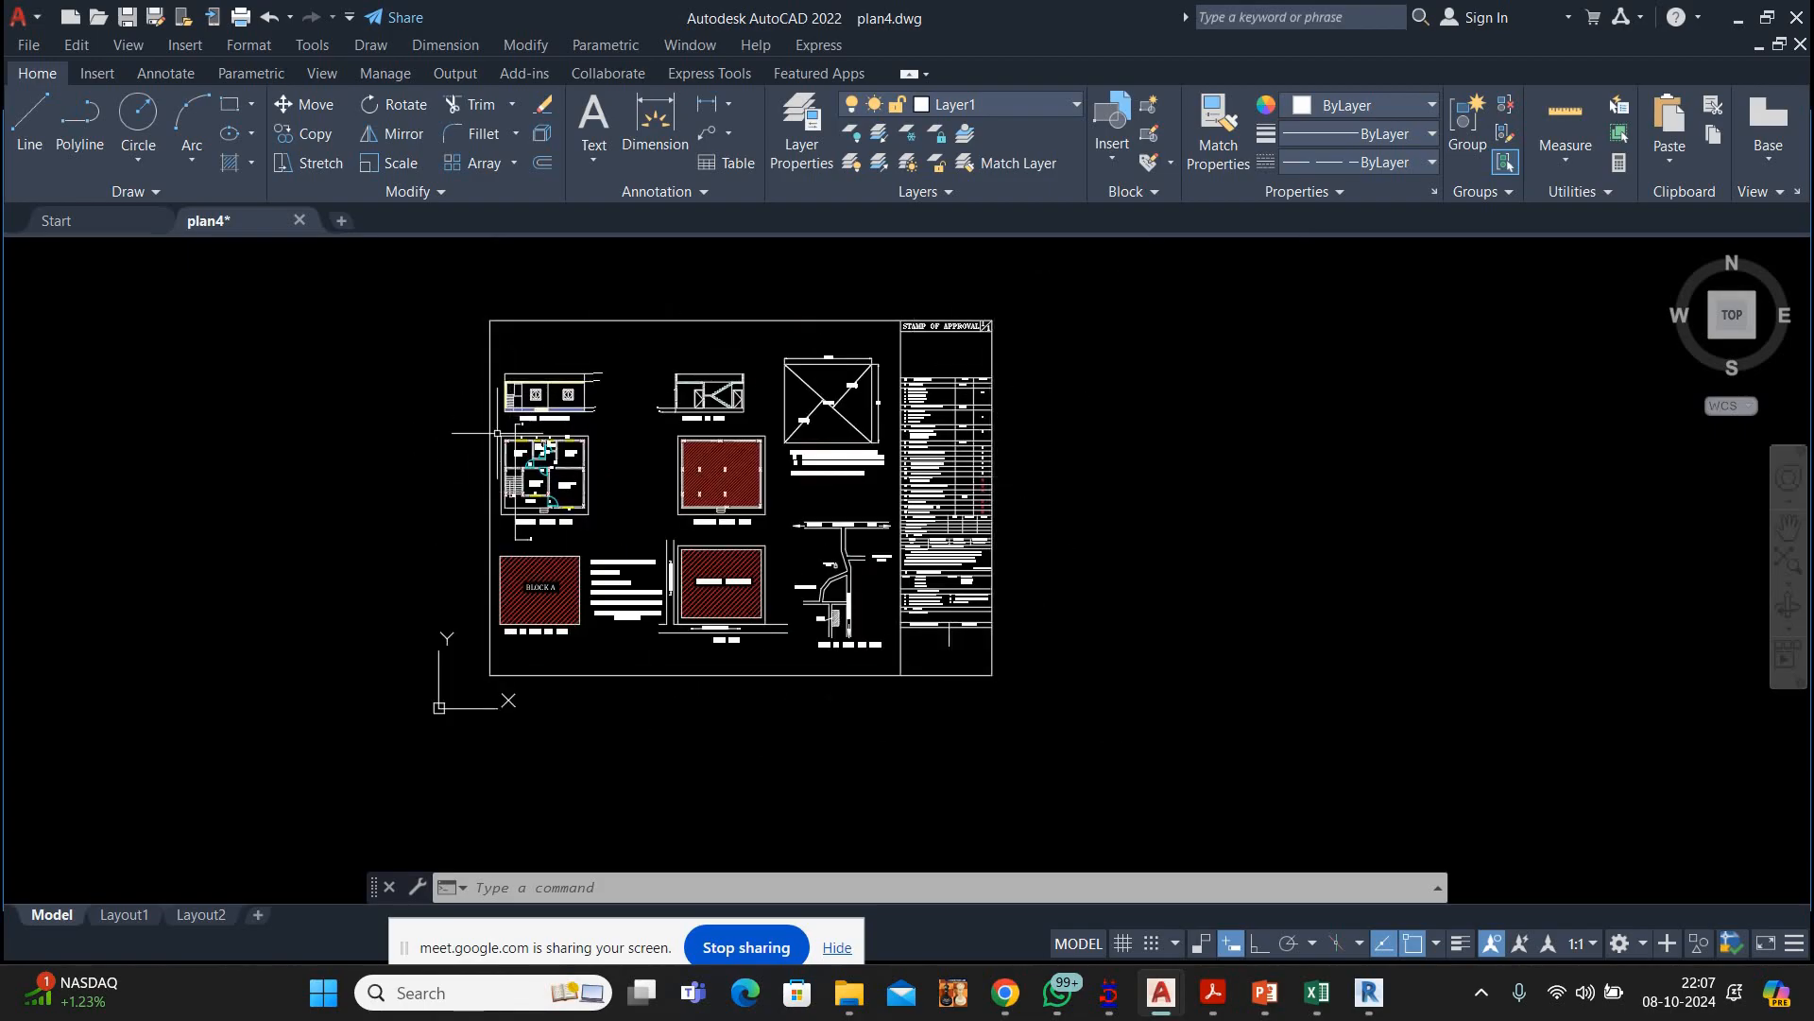
pyautogui.scroll(5, 532, 478)
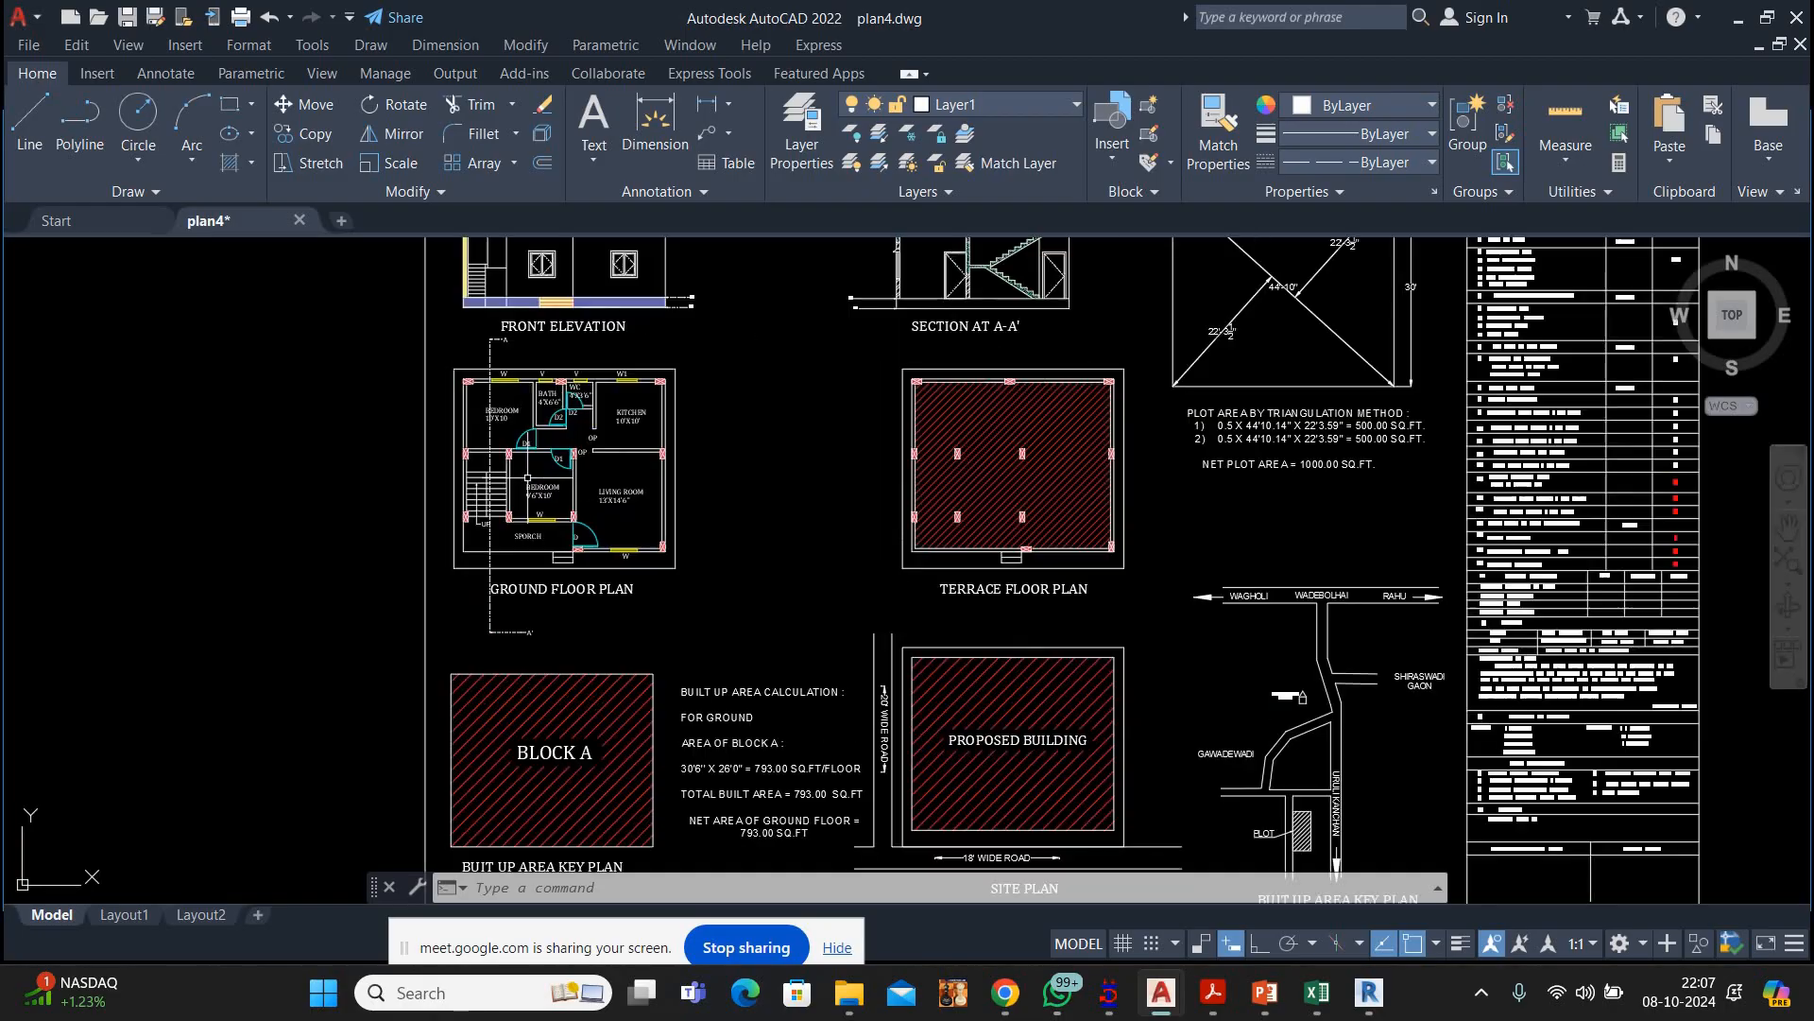
pyautogui.click(748, 310)
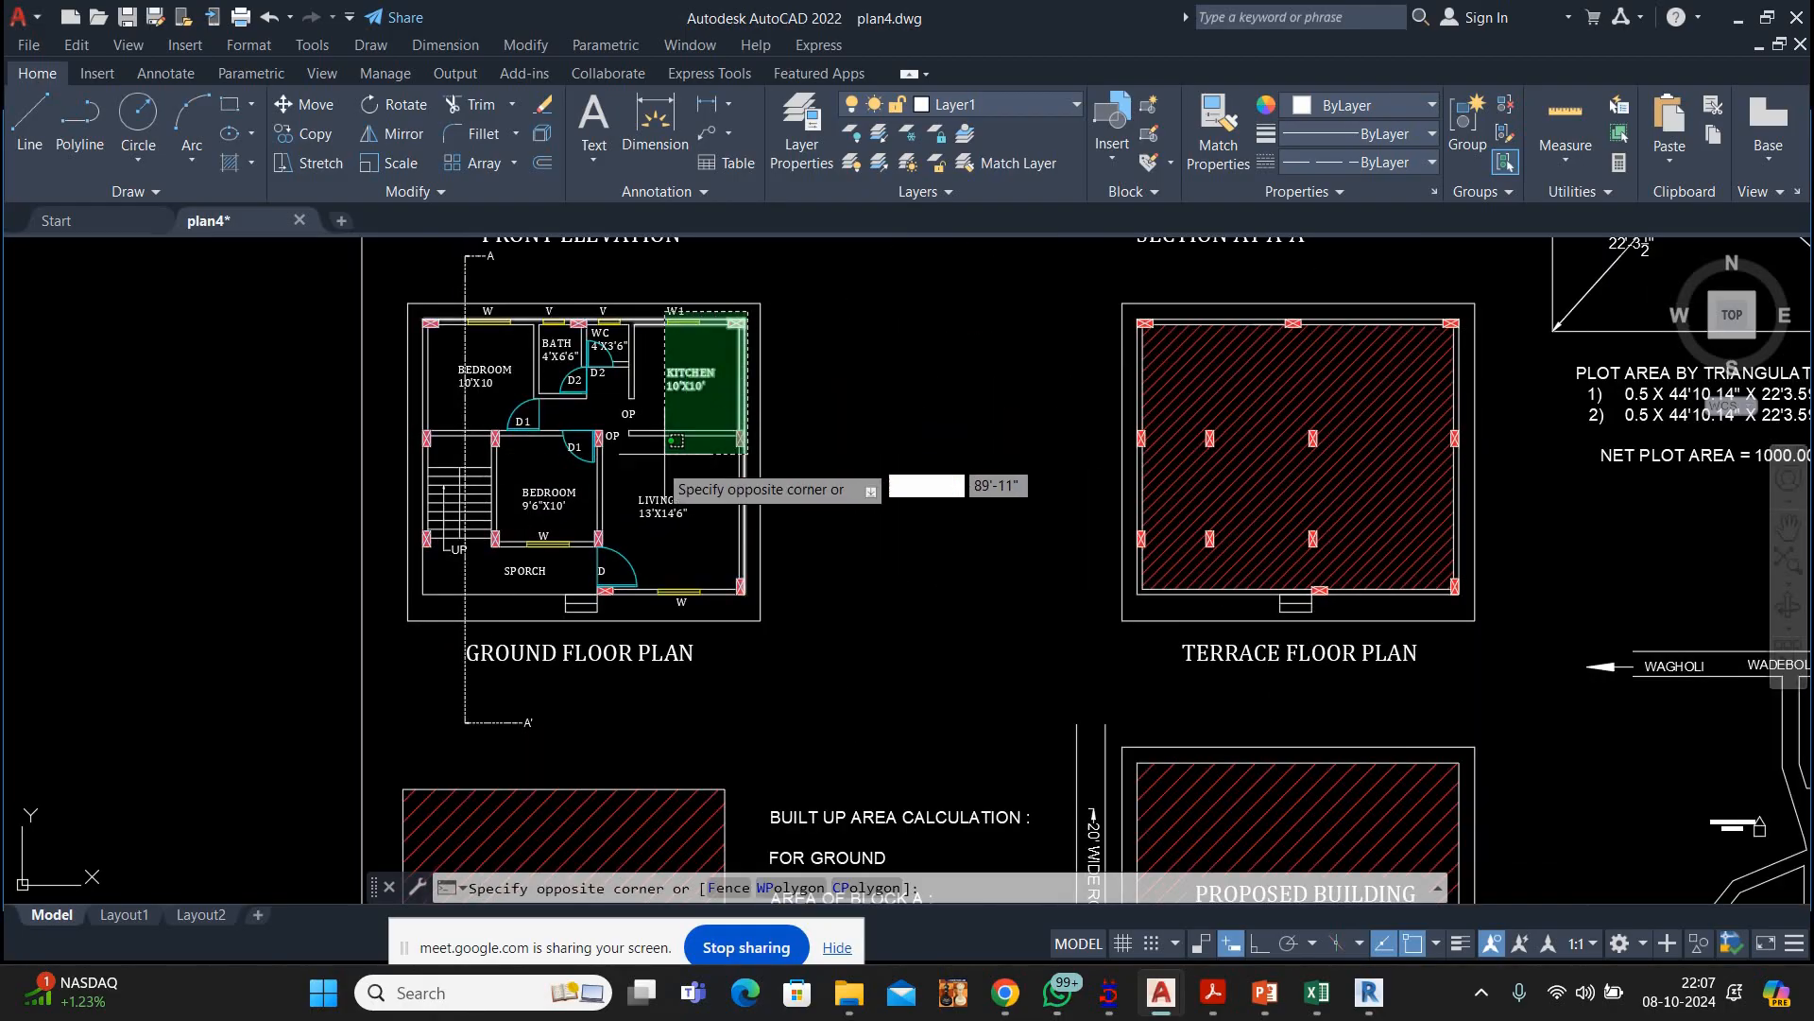
pyautogui.click(438, 594)
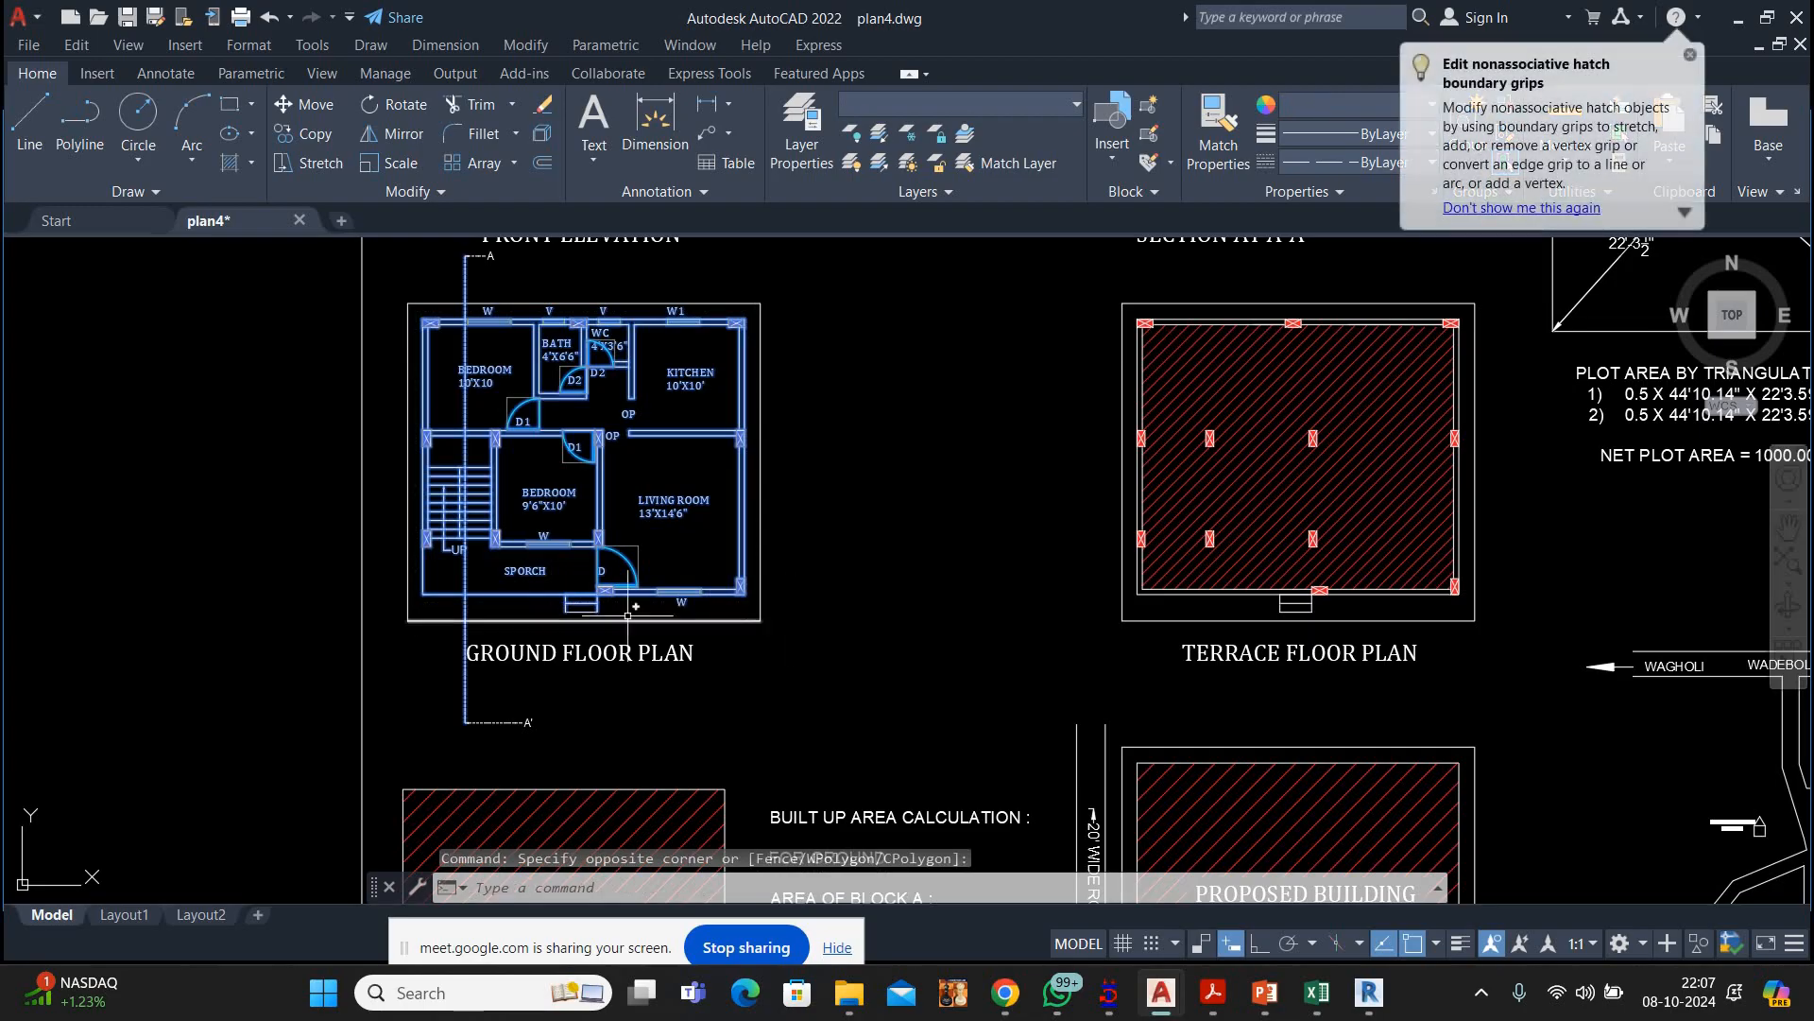
pyautogui.scroll(4, 534, 615)
pyautogui.scroll(-4, 649, 587)
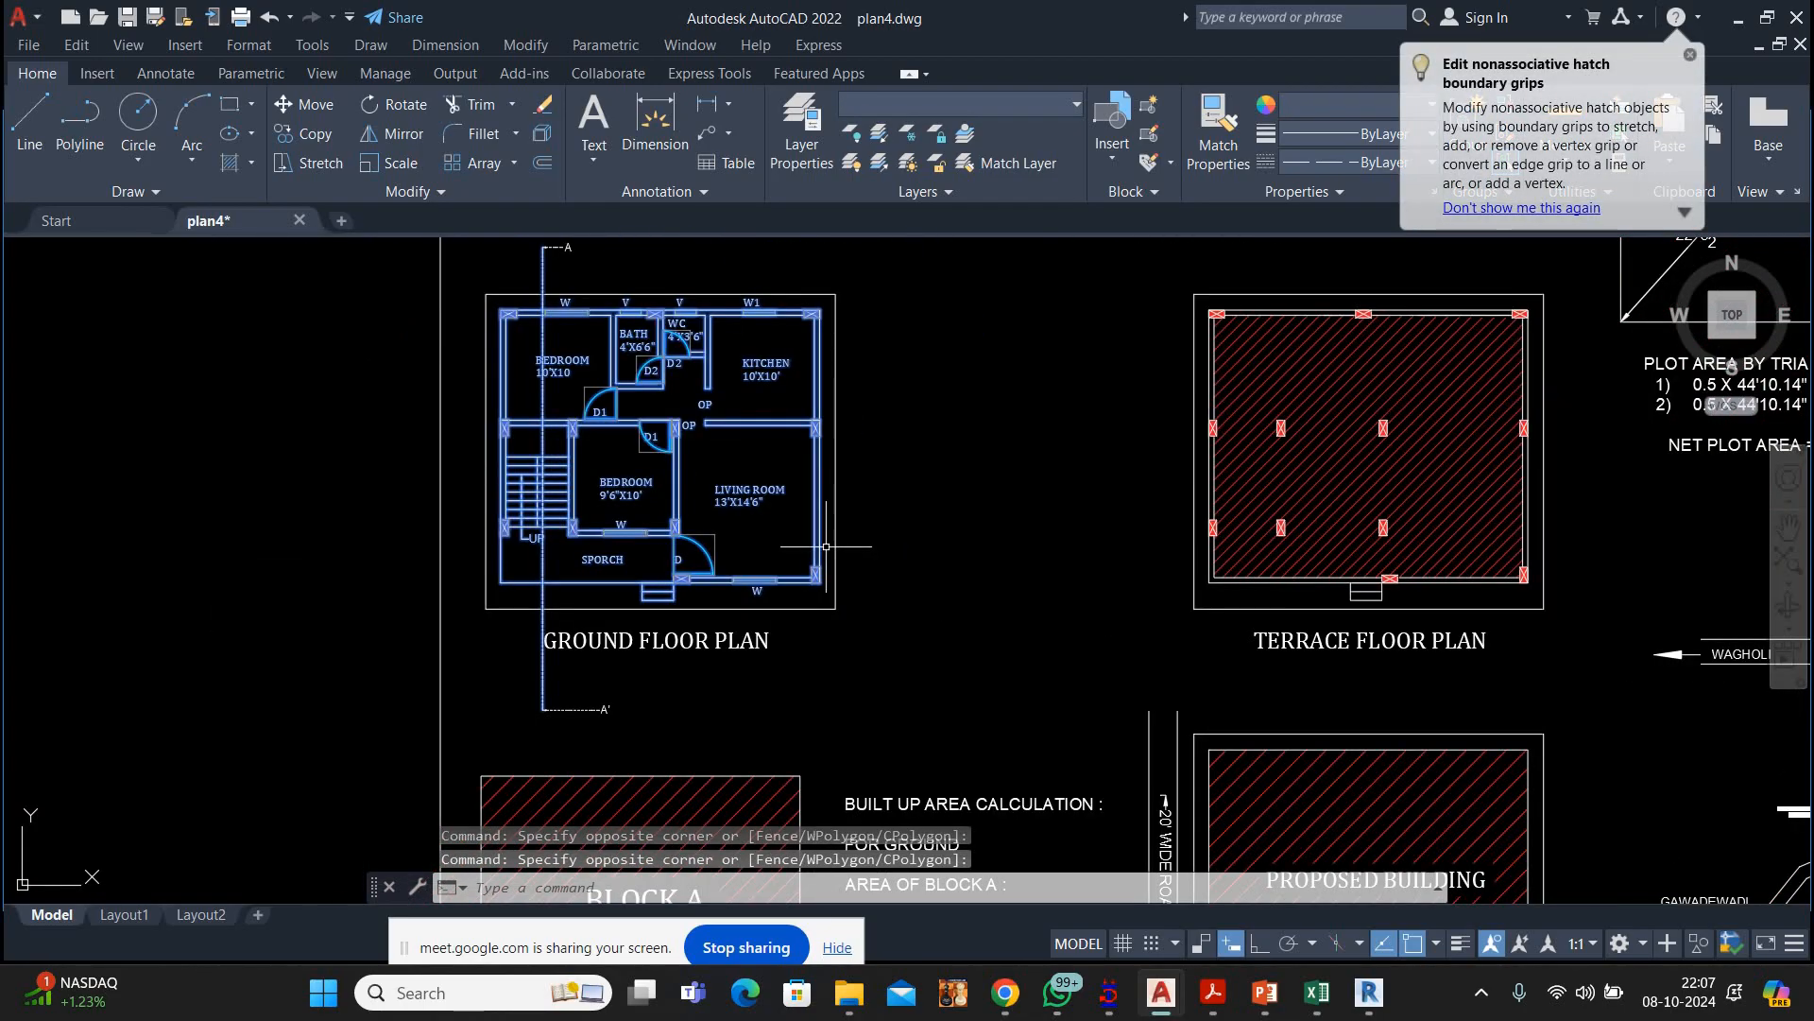
pyautogui.hotkey('ctrl', 'c')
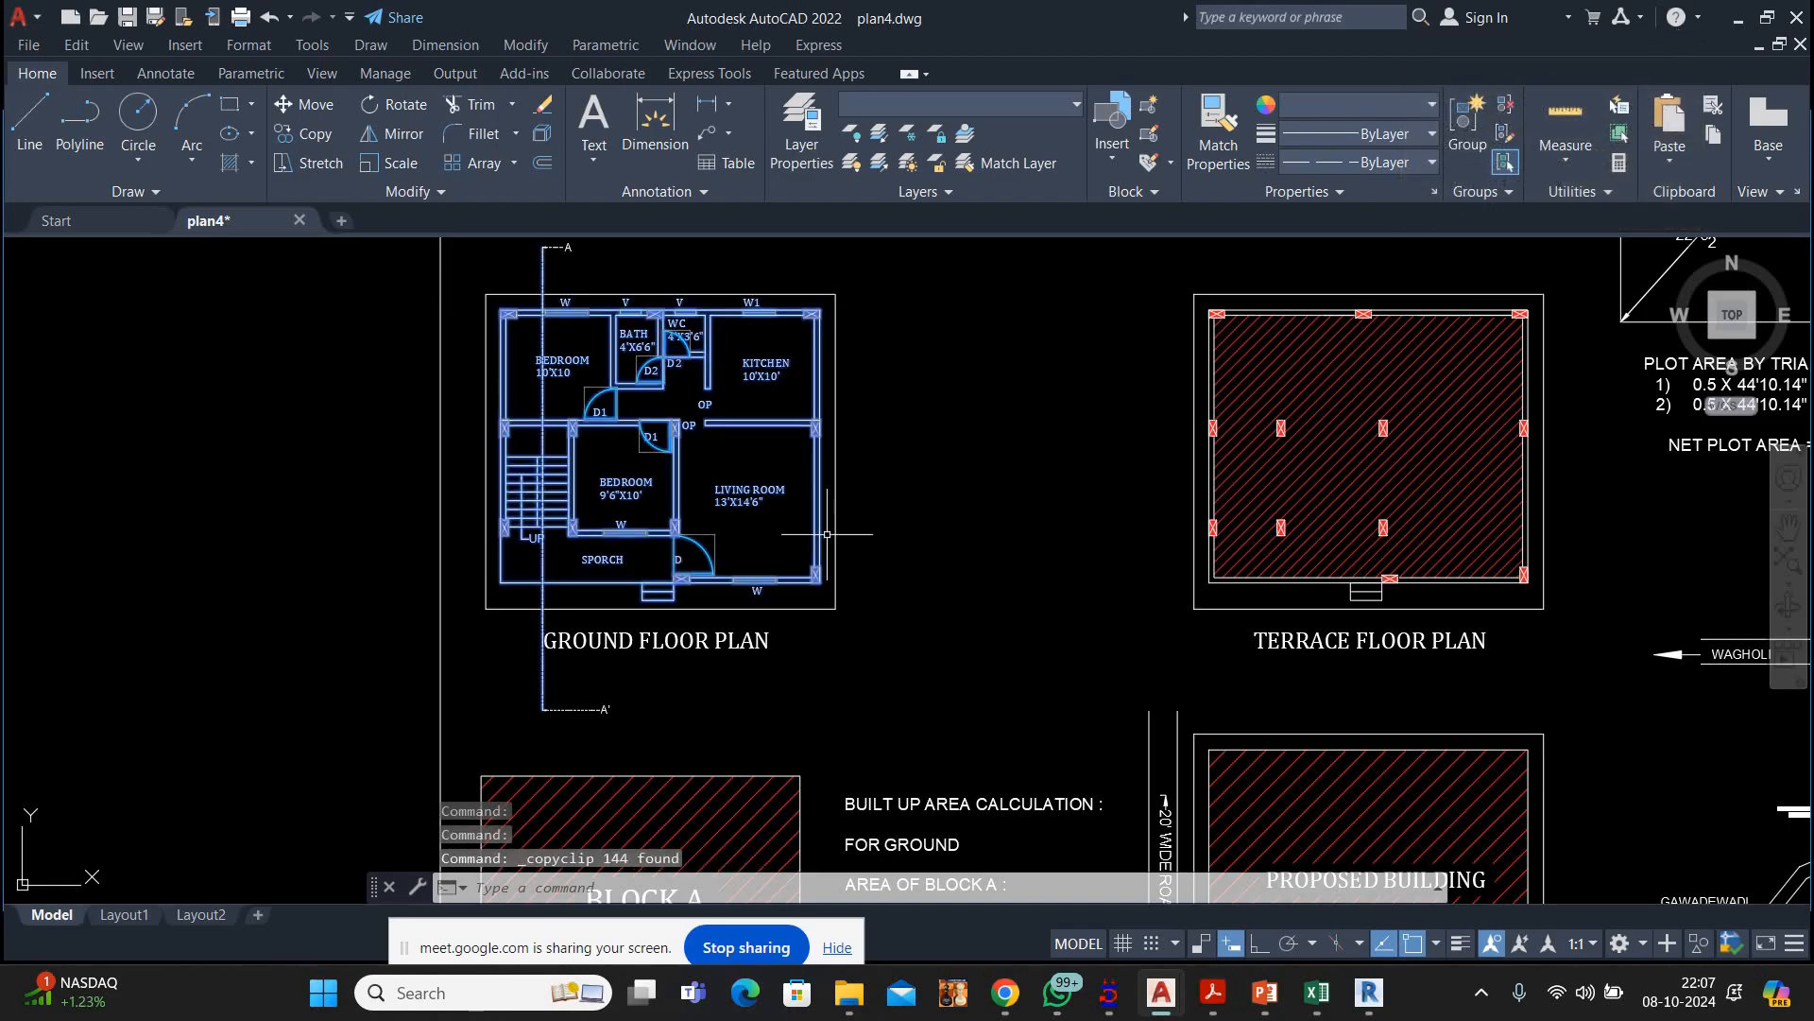
# Create a new drawing and set its length unit type to Architectural
pyautogui.click(341, 221)
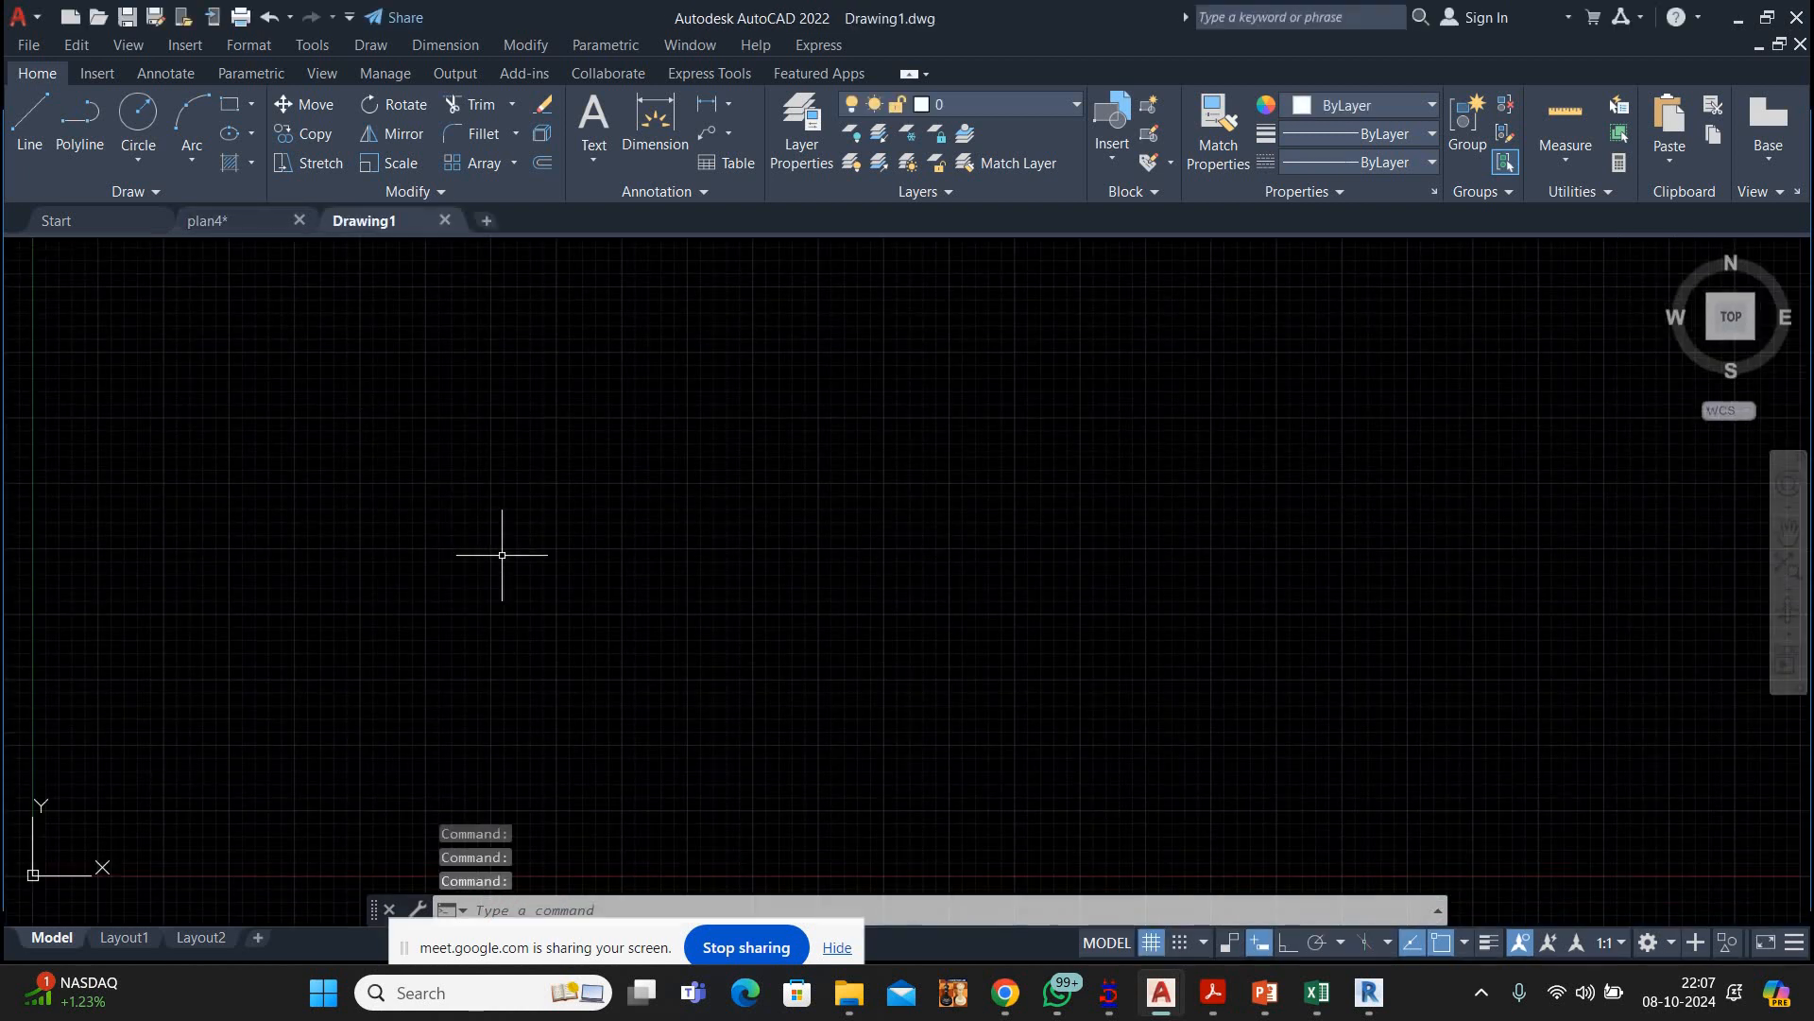
pyautogui.click(893, 411)
pyautogui.click(420, 636)
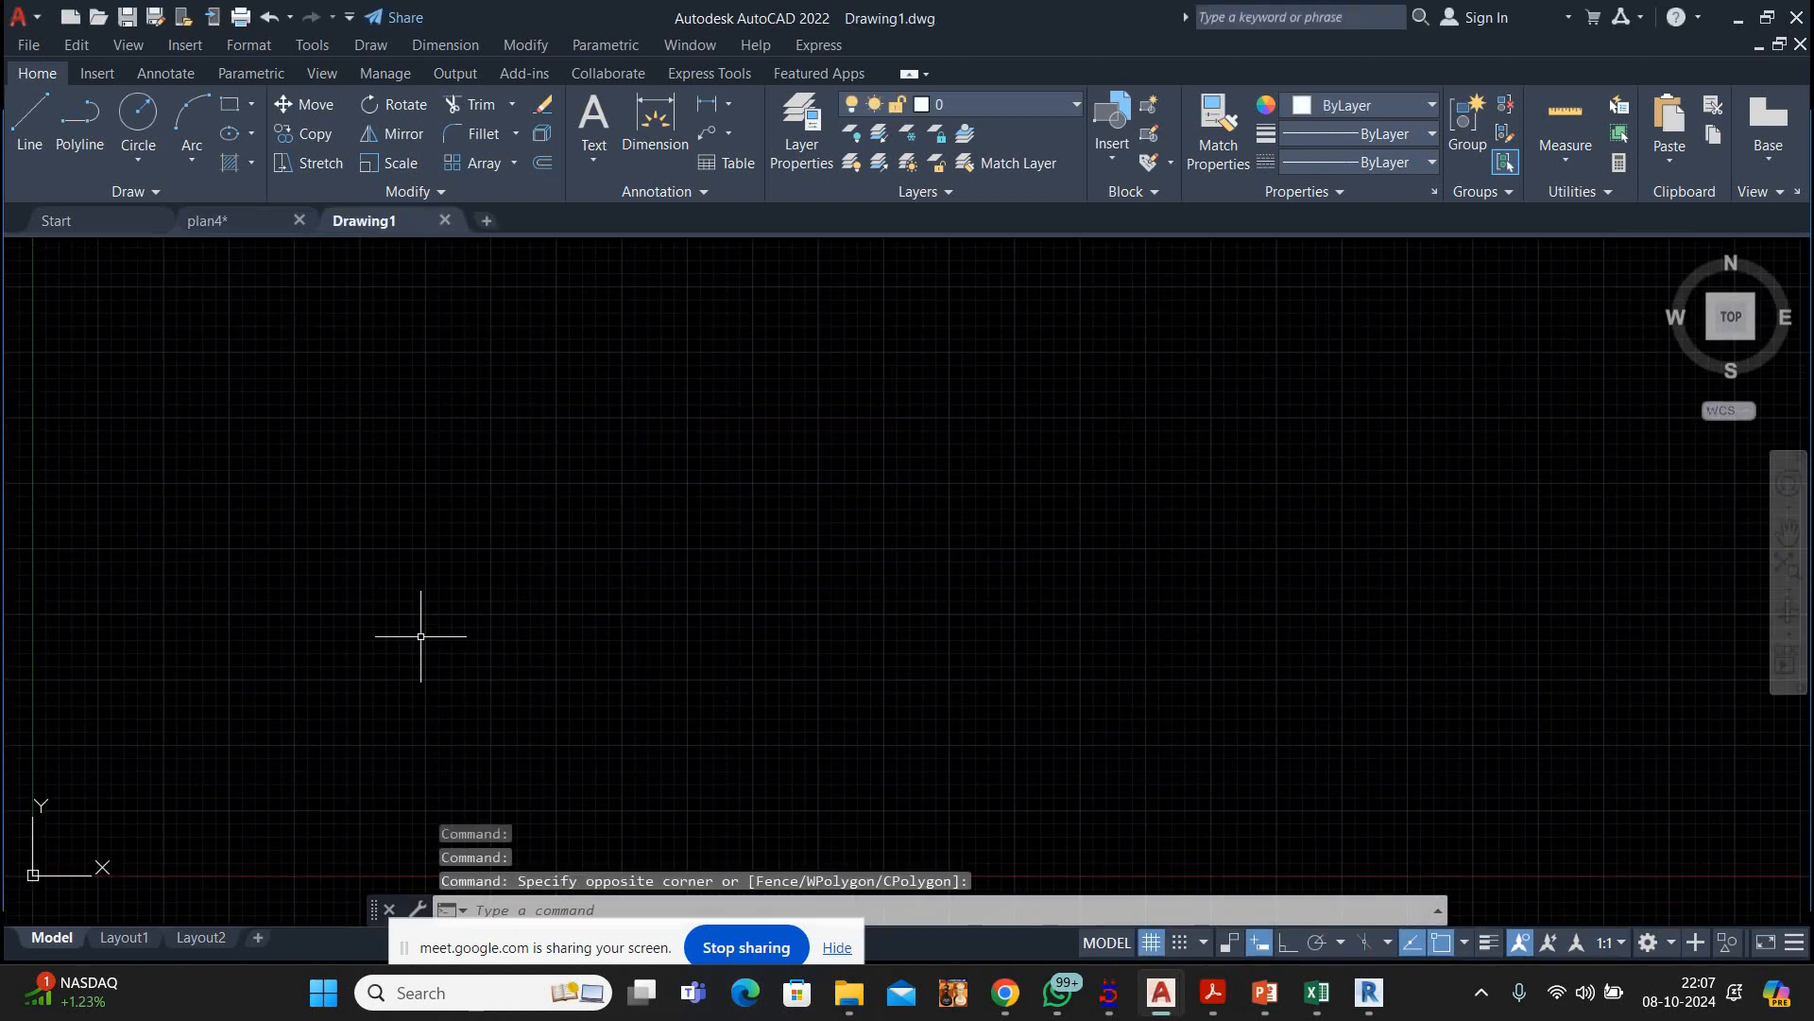
pyautogui.write('un')
pyautogui.press('Return')
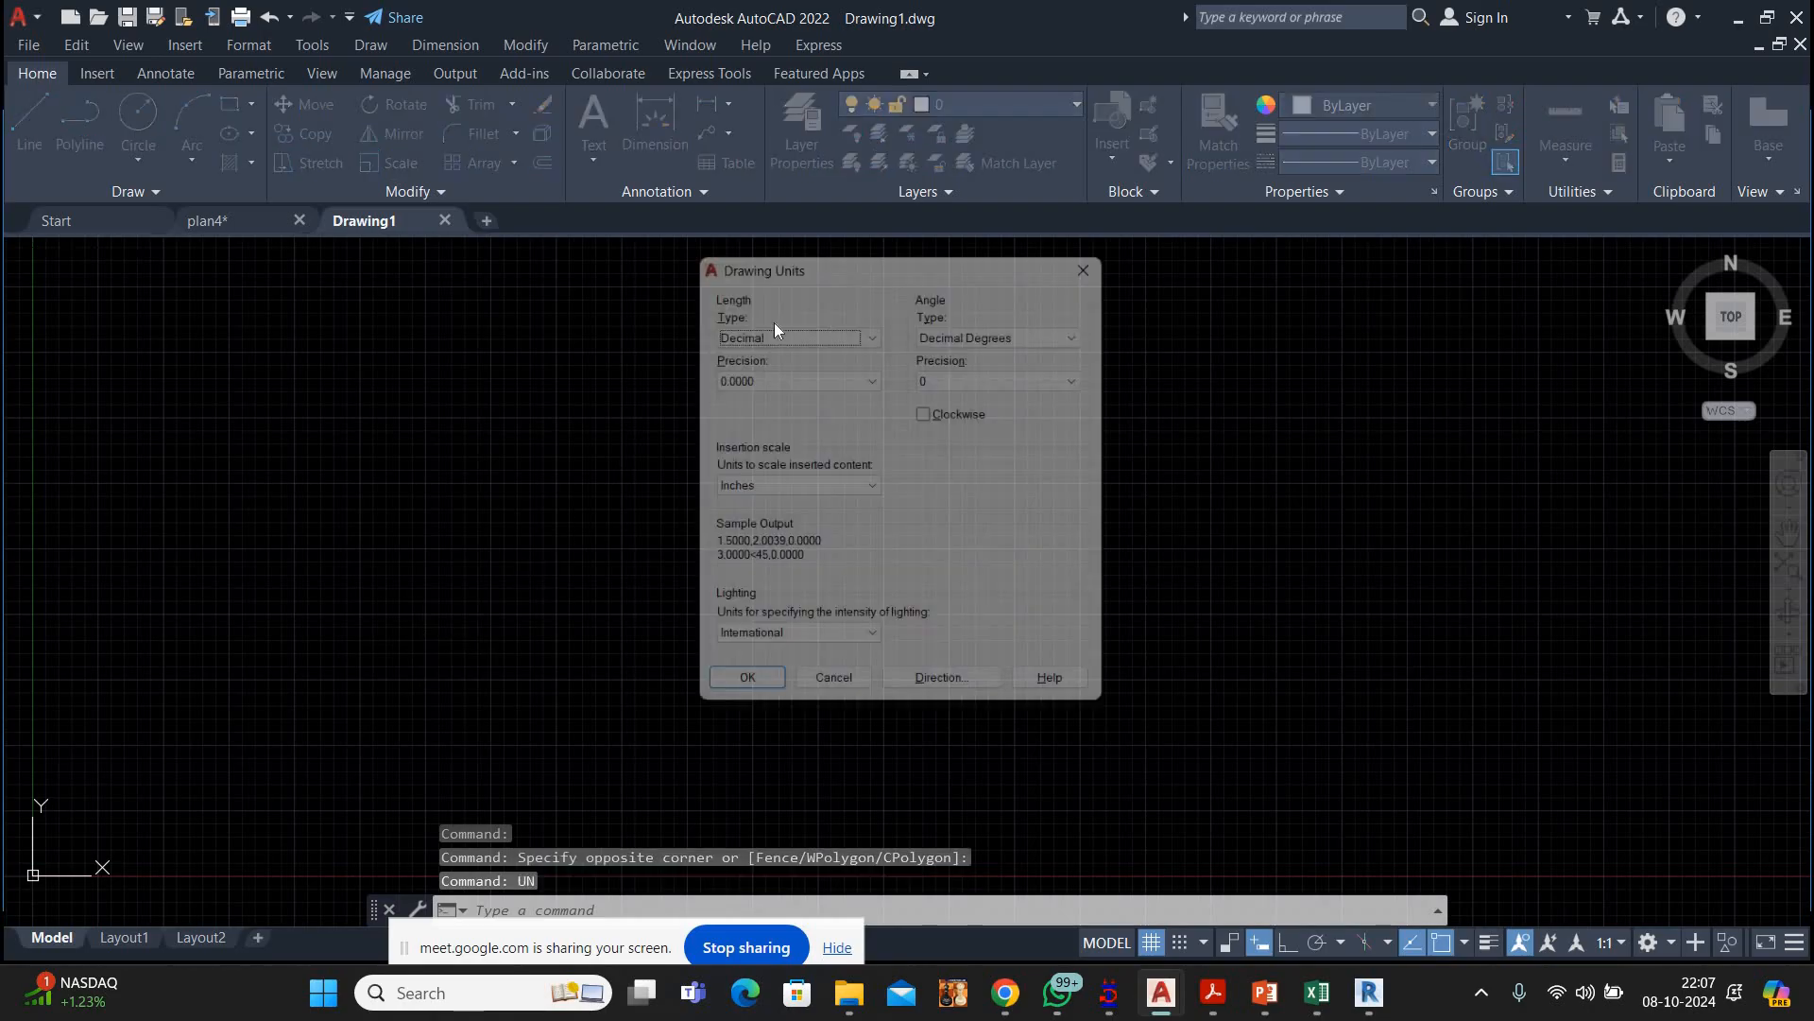
pyautogui.click(775, 329)
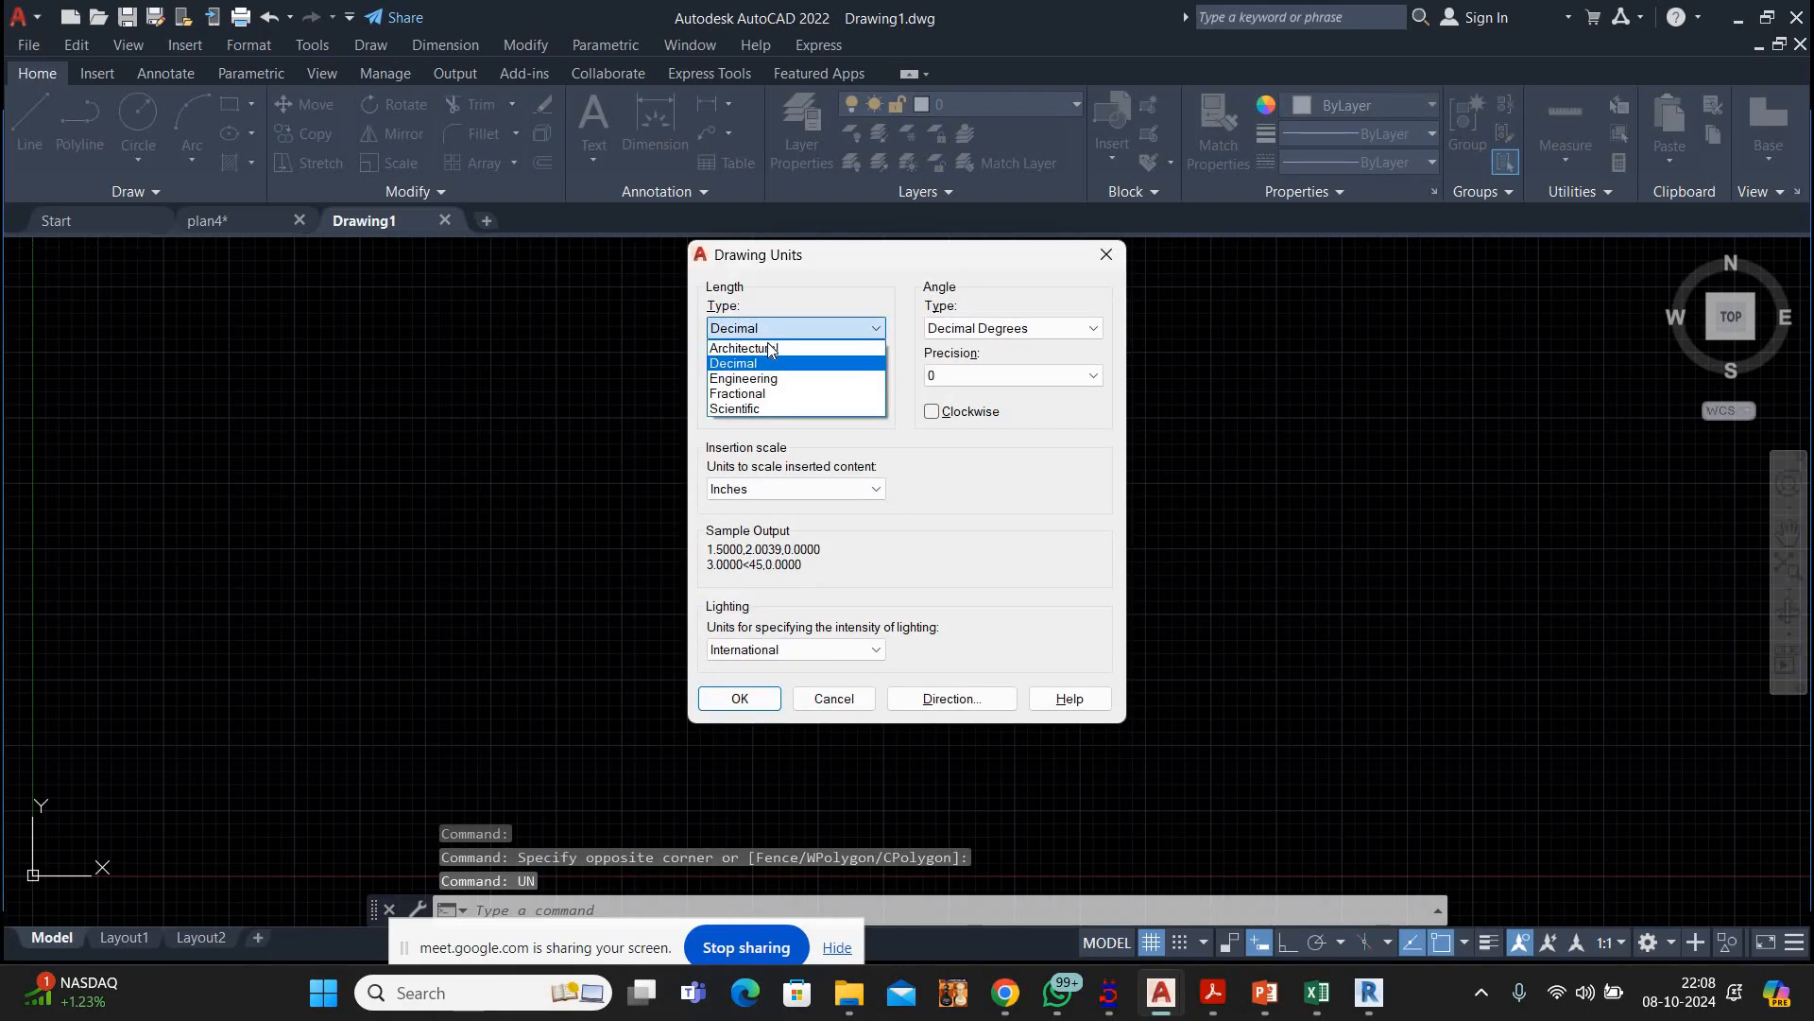
pyautogui.click(756, 348)
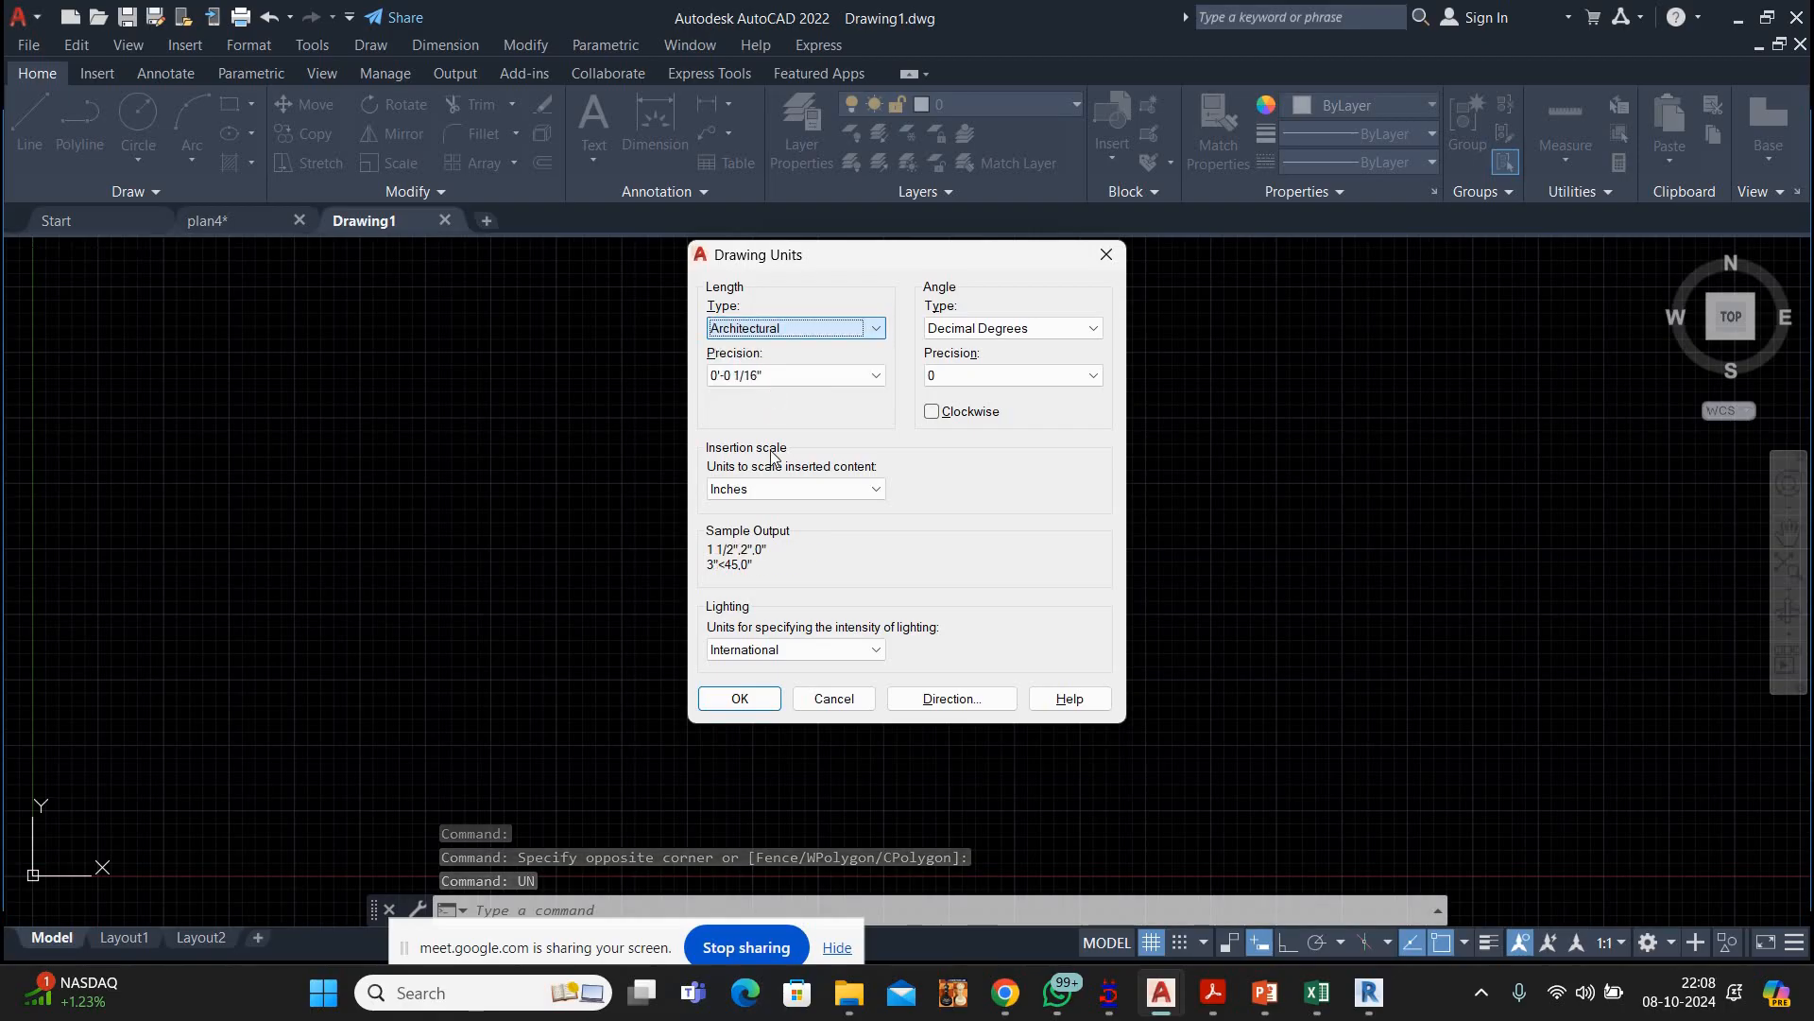
pyautogui.click(724, 700)
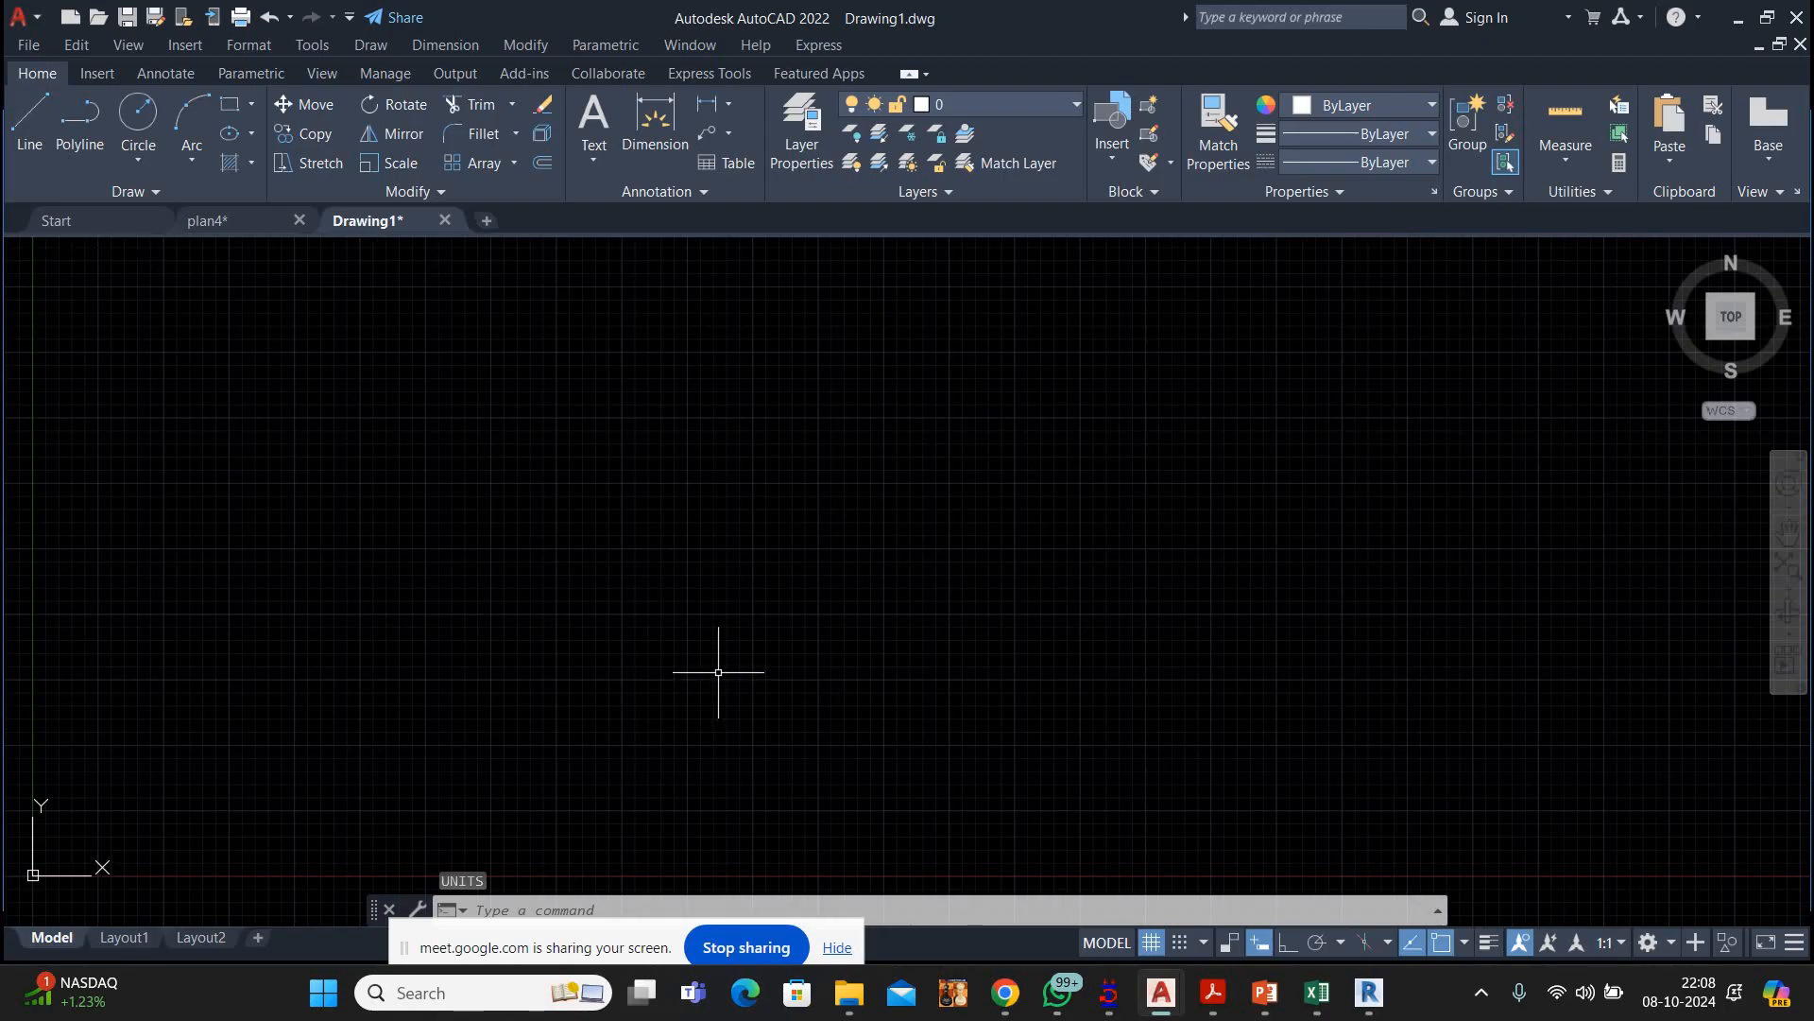
# Paste the copied ground floor plan into the new drawing at insertion point 0,0
pyautogui.hotkey('ctrl', 'v')
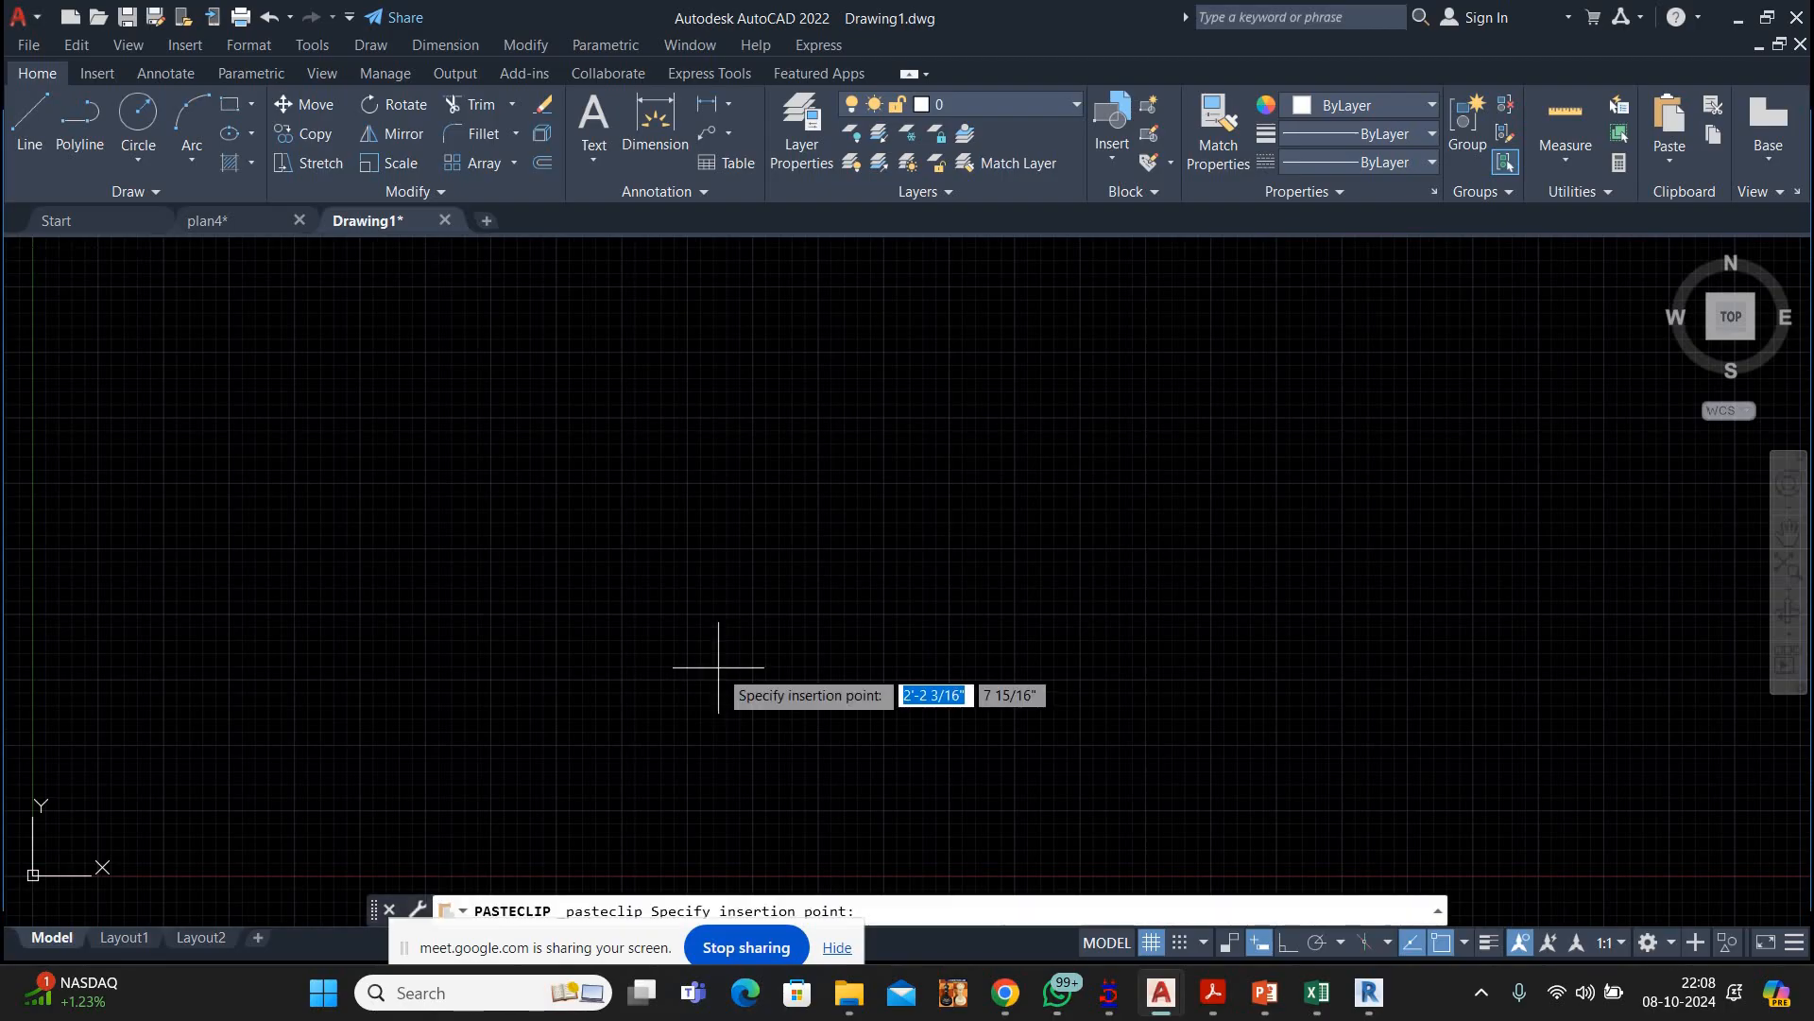
pyautogui.write('0')
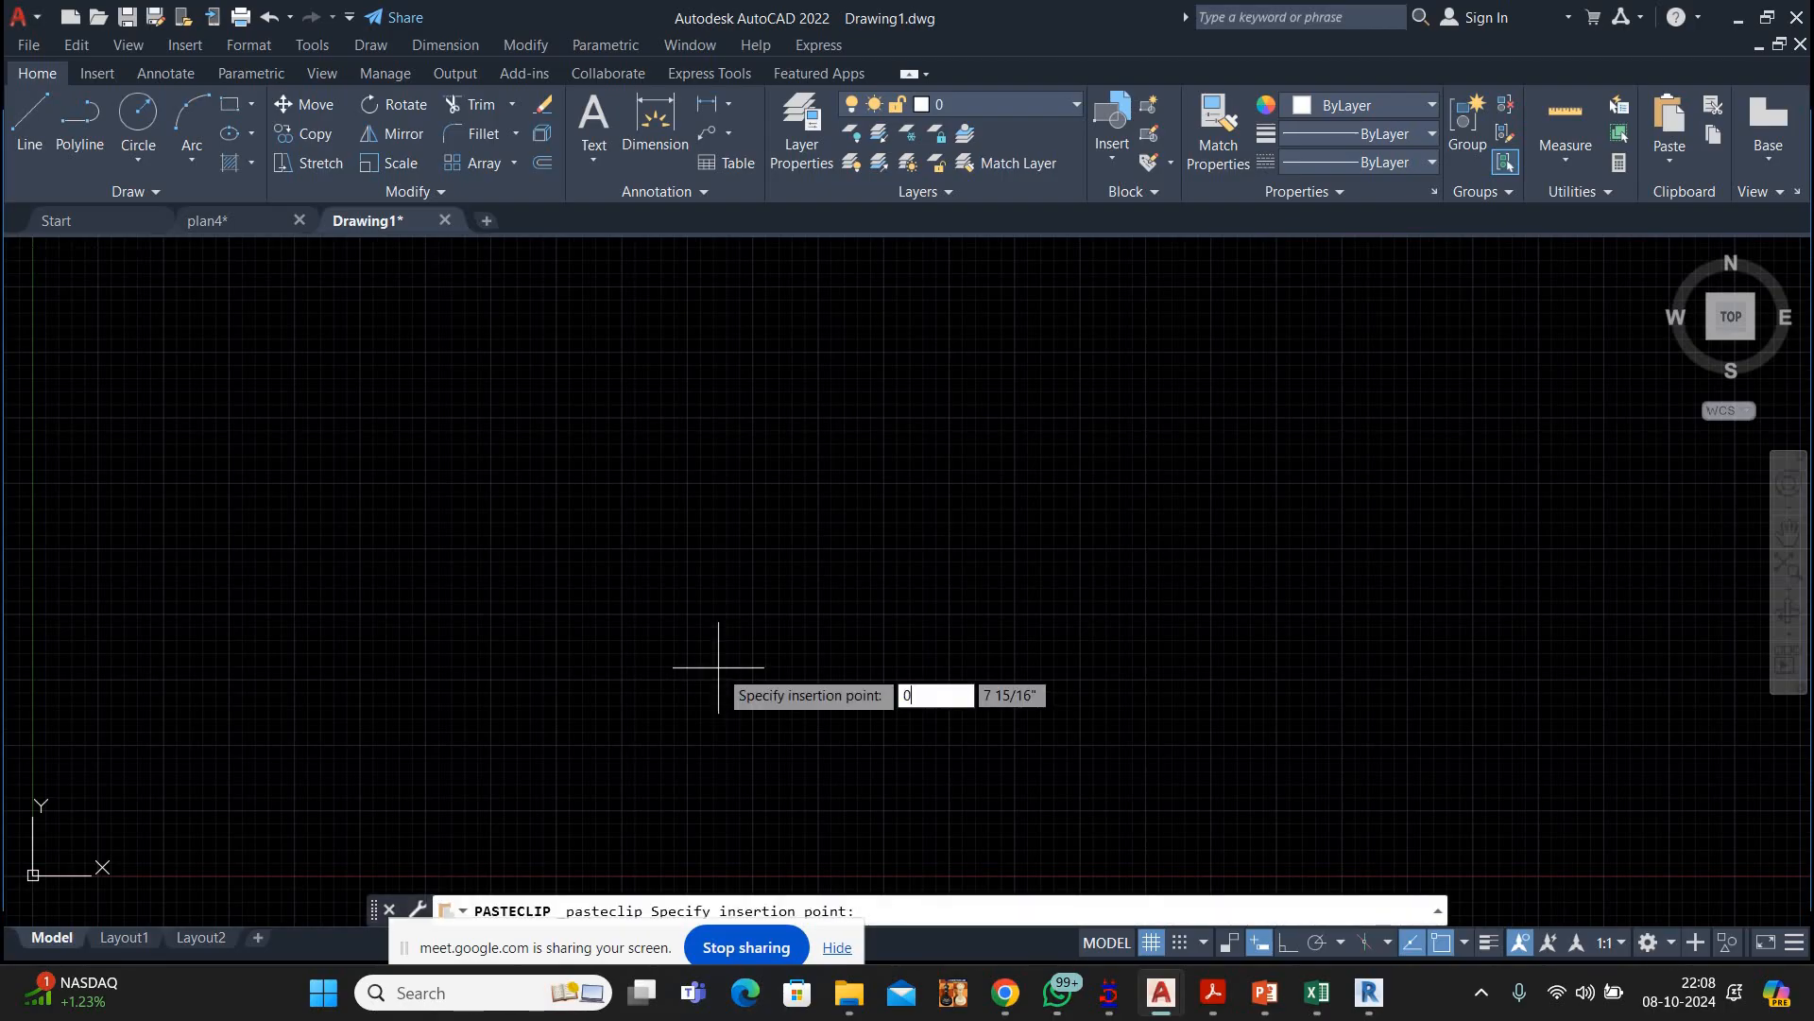
pyautogui.press('Tab')
pyautogui.write('0')
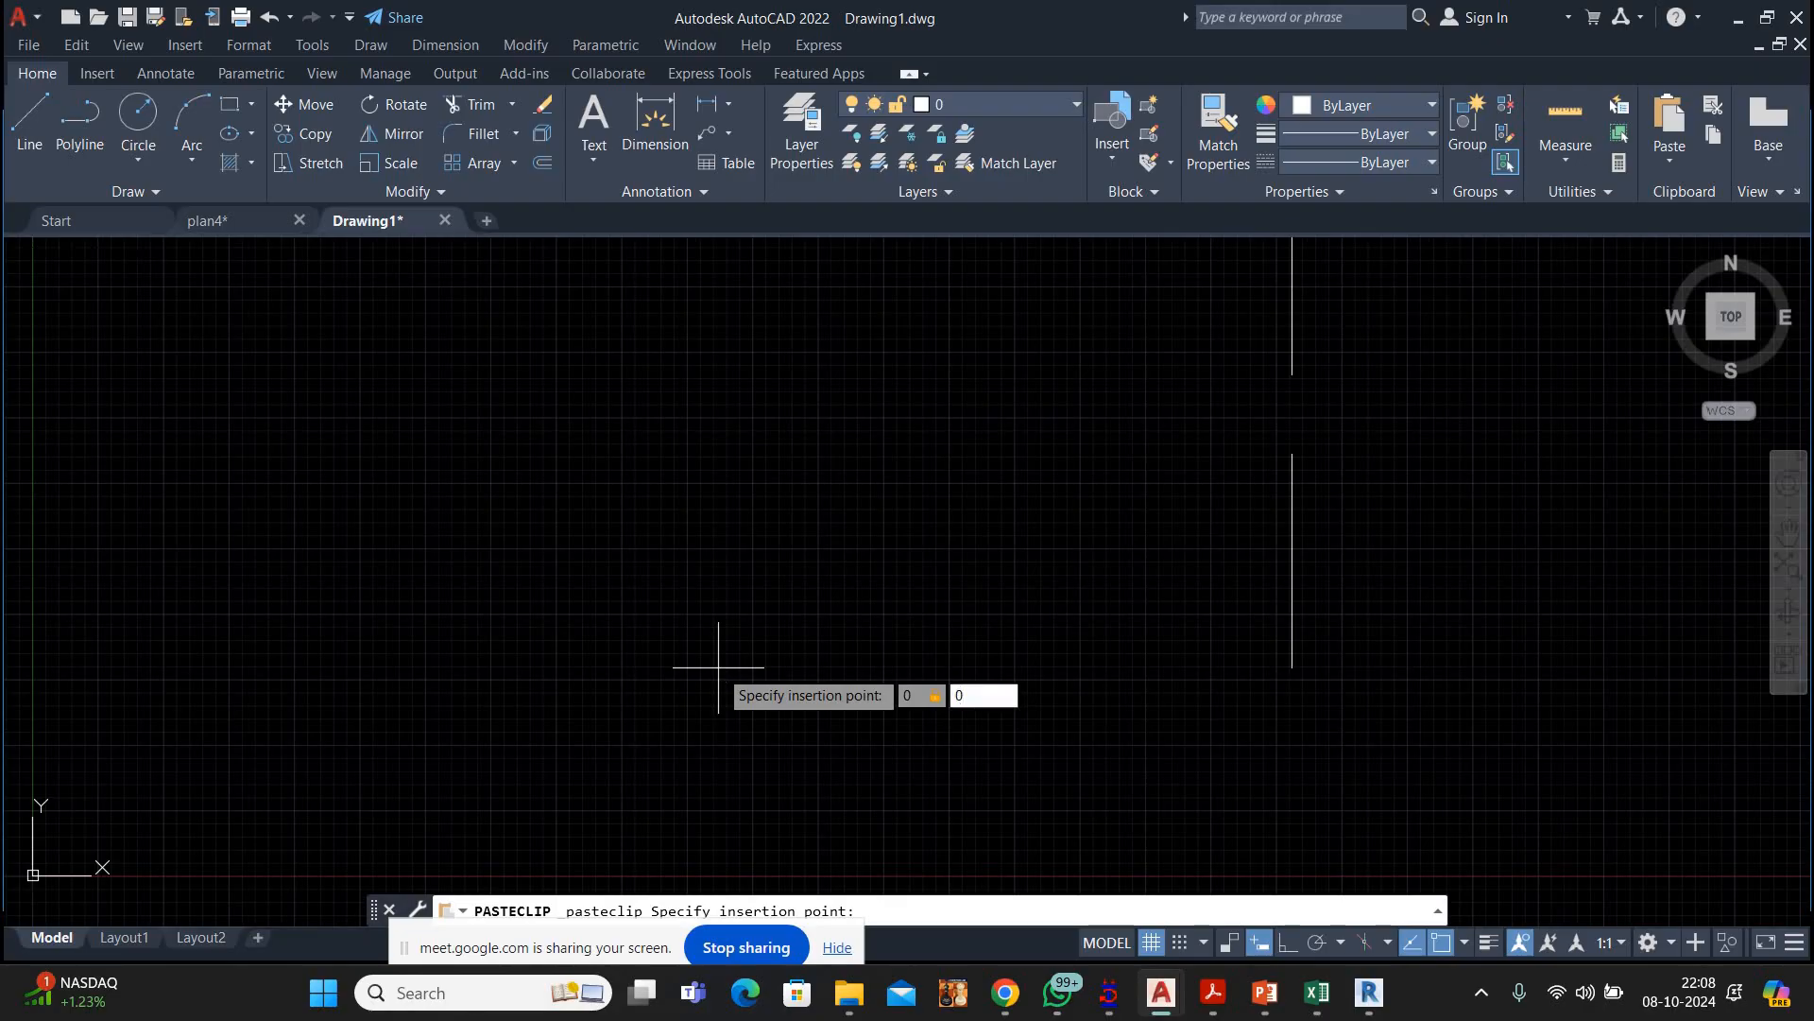
pyautogui.press('Return')
pyautogui.scroll(-15, 758, 621)
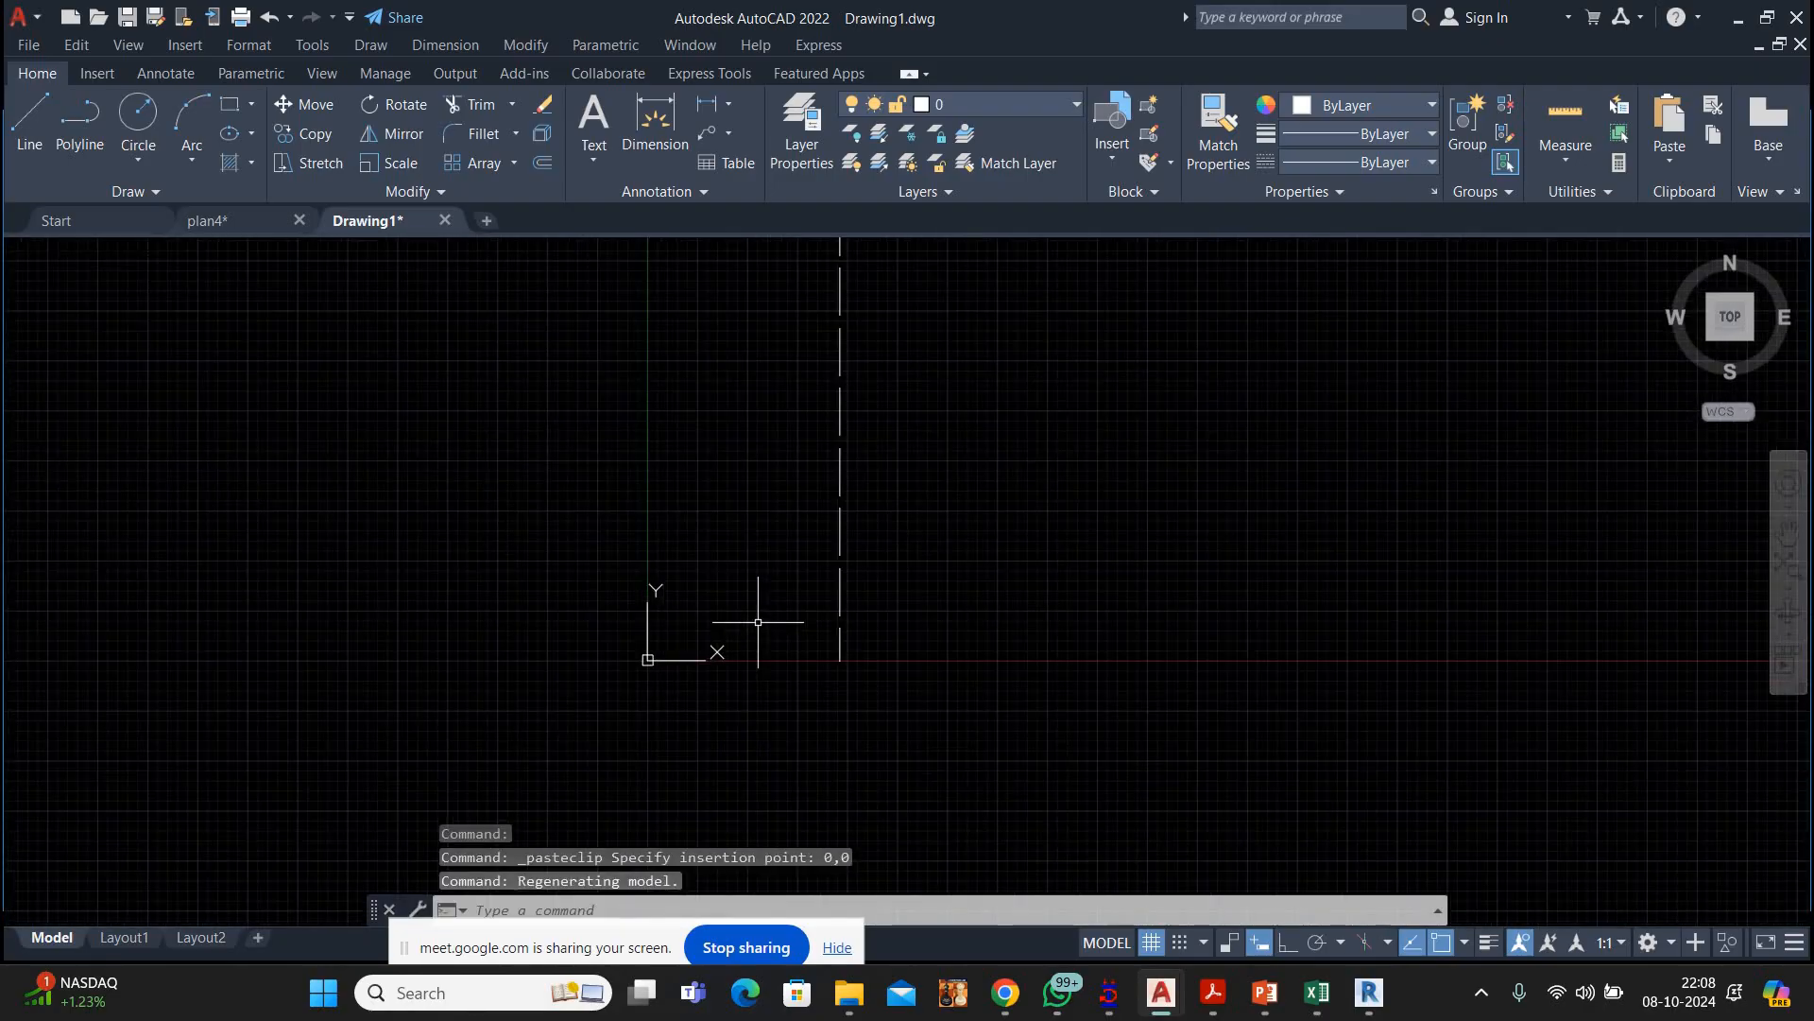
# Erase the vertical dashed section line that crosses the pasted ground floor plan
pyautogui.moveTo(766, 603); pyautogui.dragTo(738, 659, button='middle')
pyautogui.scroll(6, 747, 651)
pyautogui.click(822, 615)
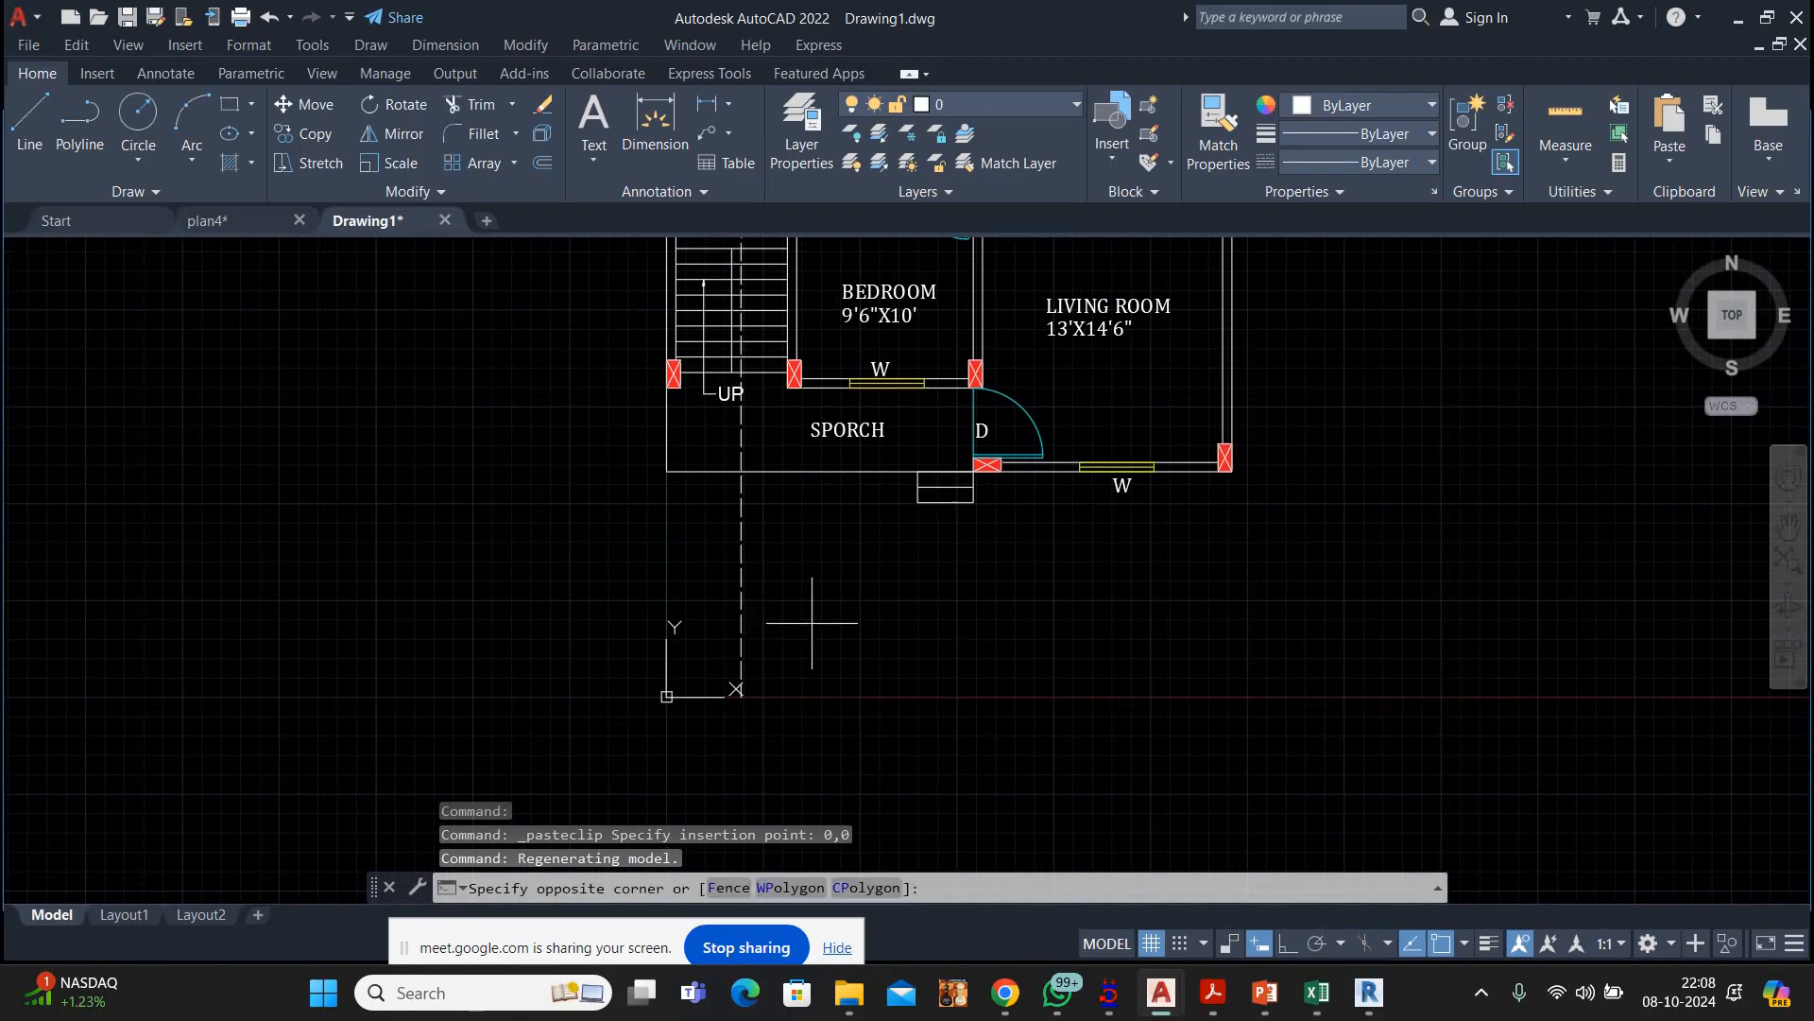
pyautogui.click(643, 636)
pyautogui.scroll(-6, 642, 638)
pyautogui.rightClick(958, 458)
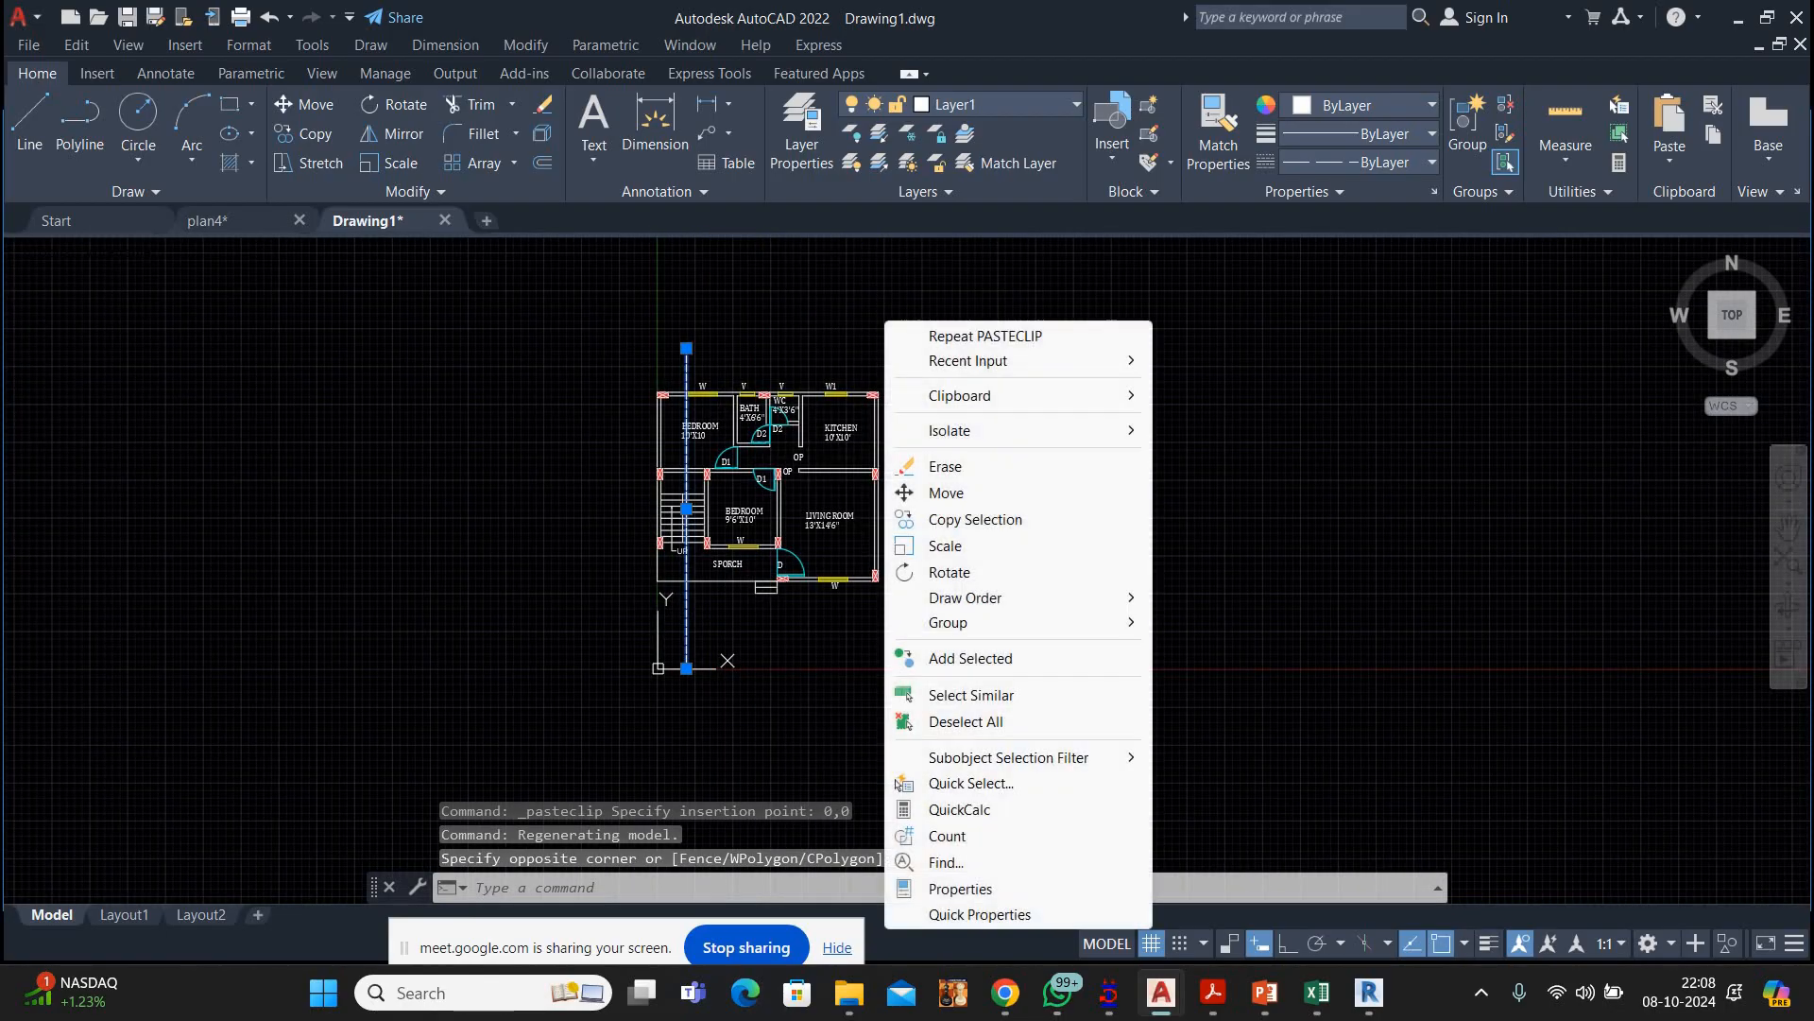
pyautogui.click(950, 466)
pyautogui.scroll(4, 850, 449)
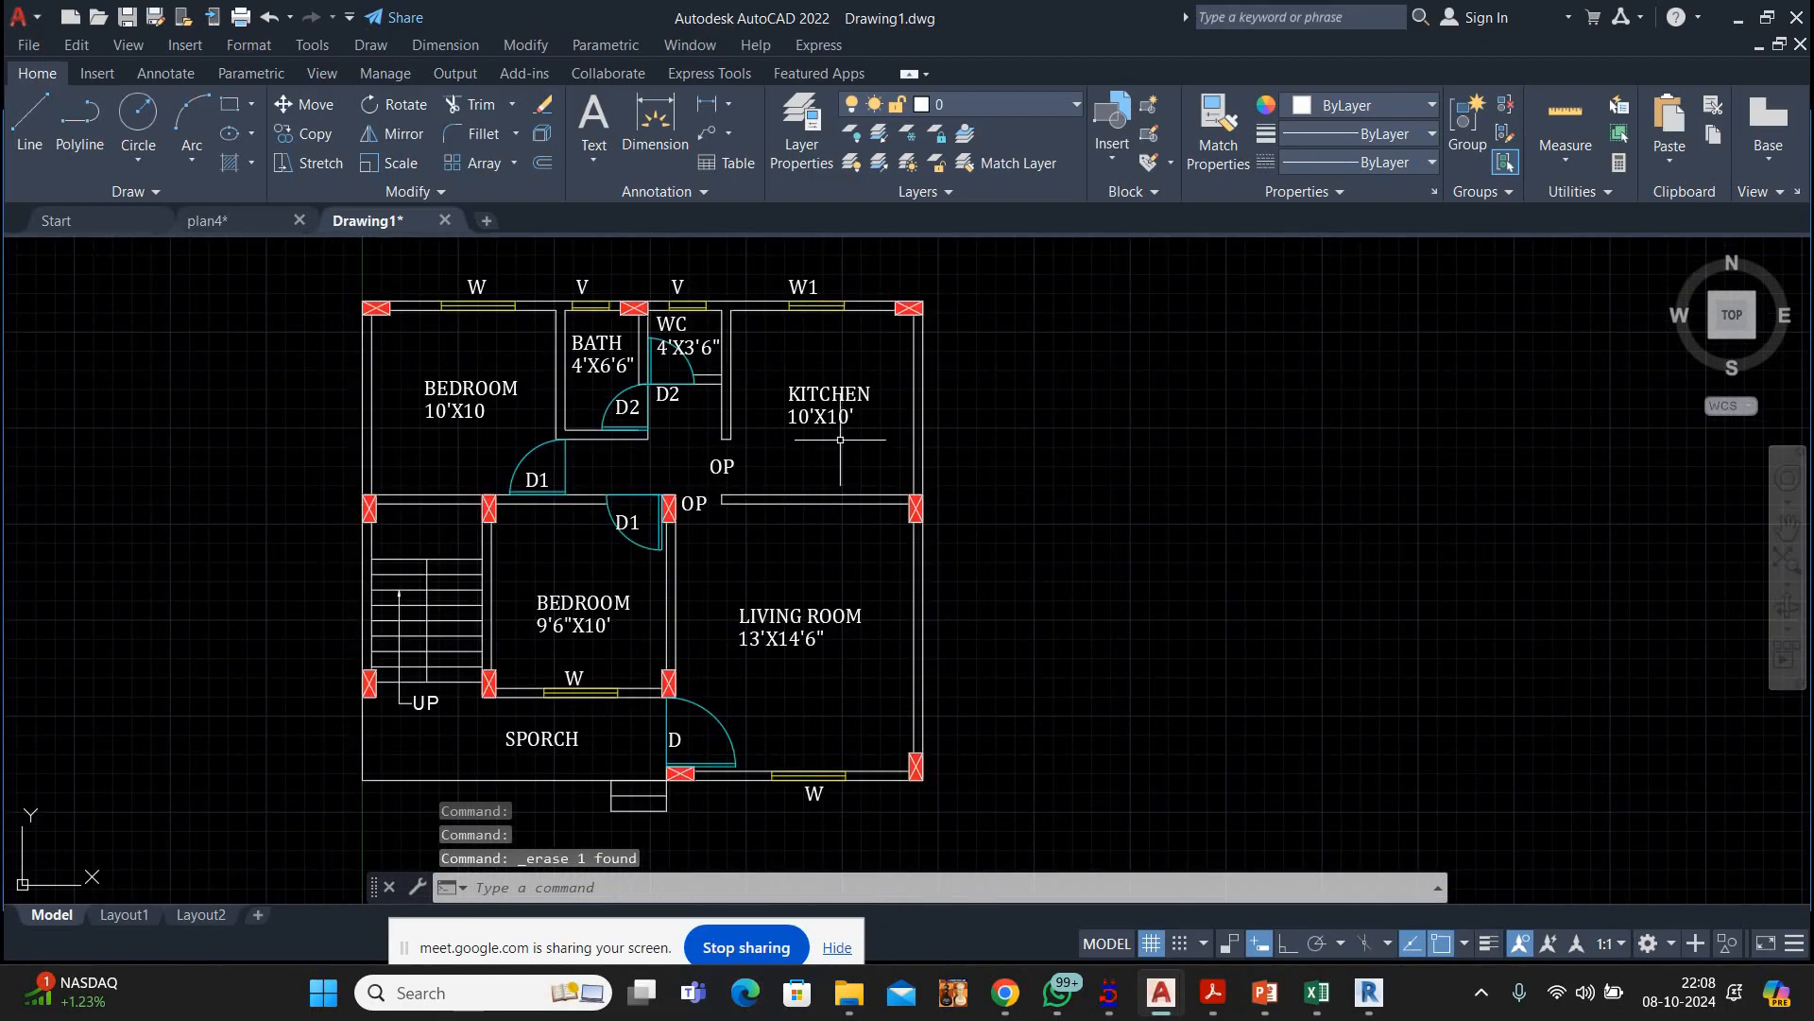
pyautogui.scroll(-2, 794, 517)
# Save the new drawing containing the floor plan to the Desktop as "plan 4" and close it
pyautogui.click(227, 219)
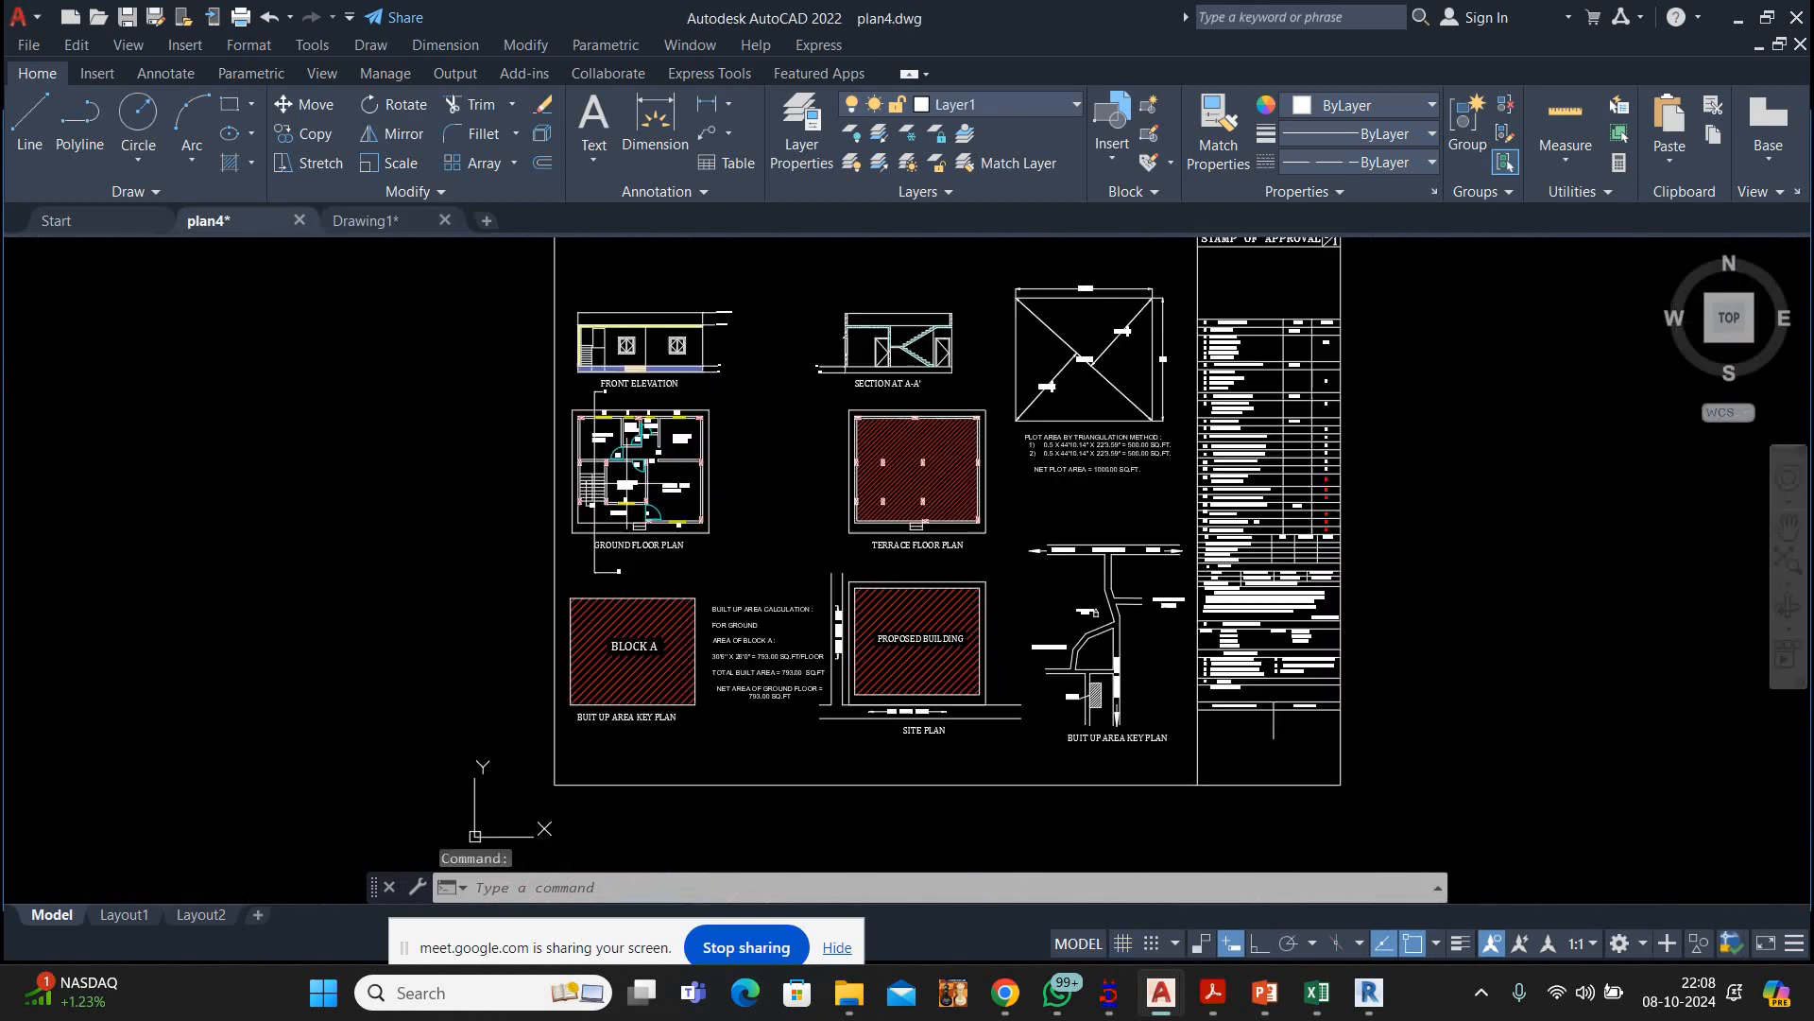
pyautogui.click(366, 220)
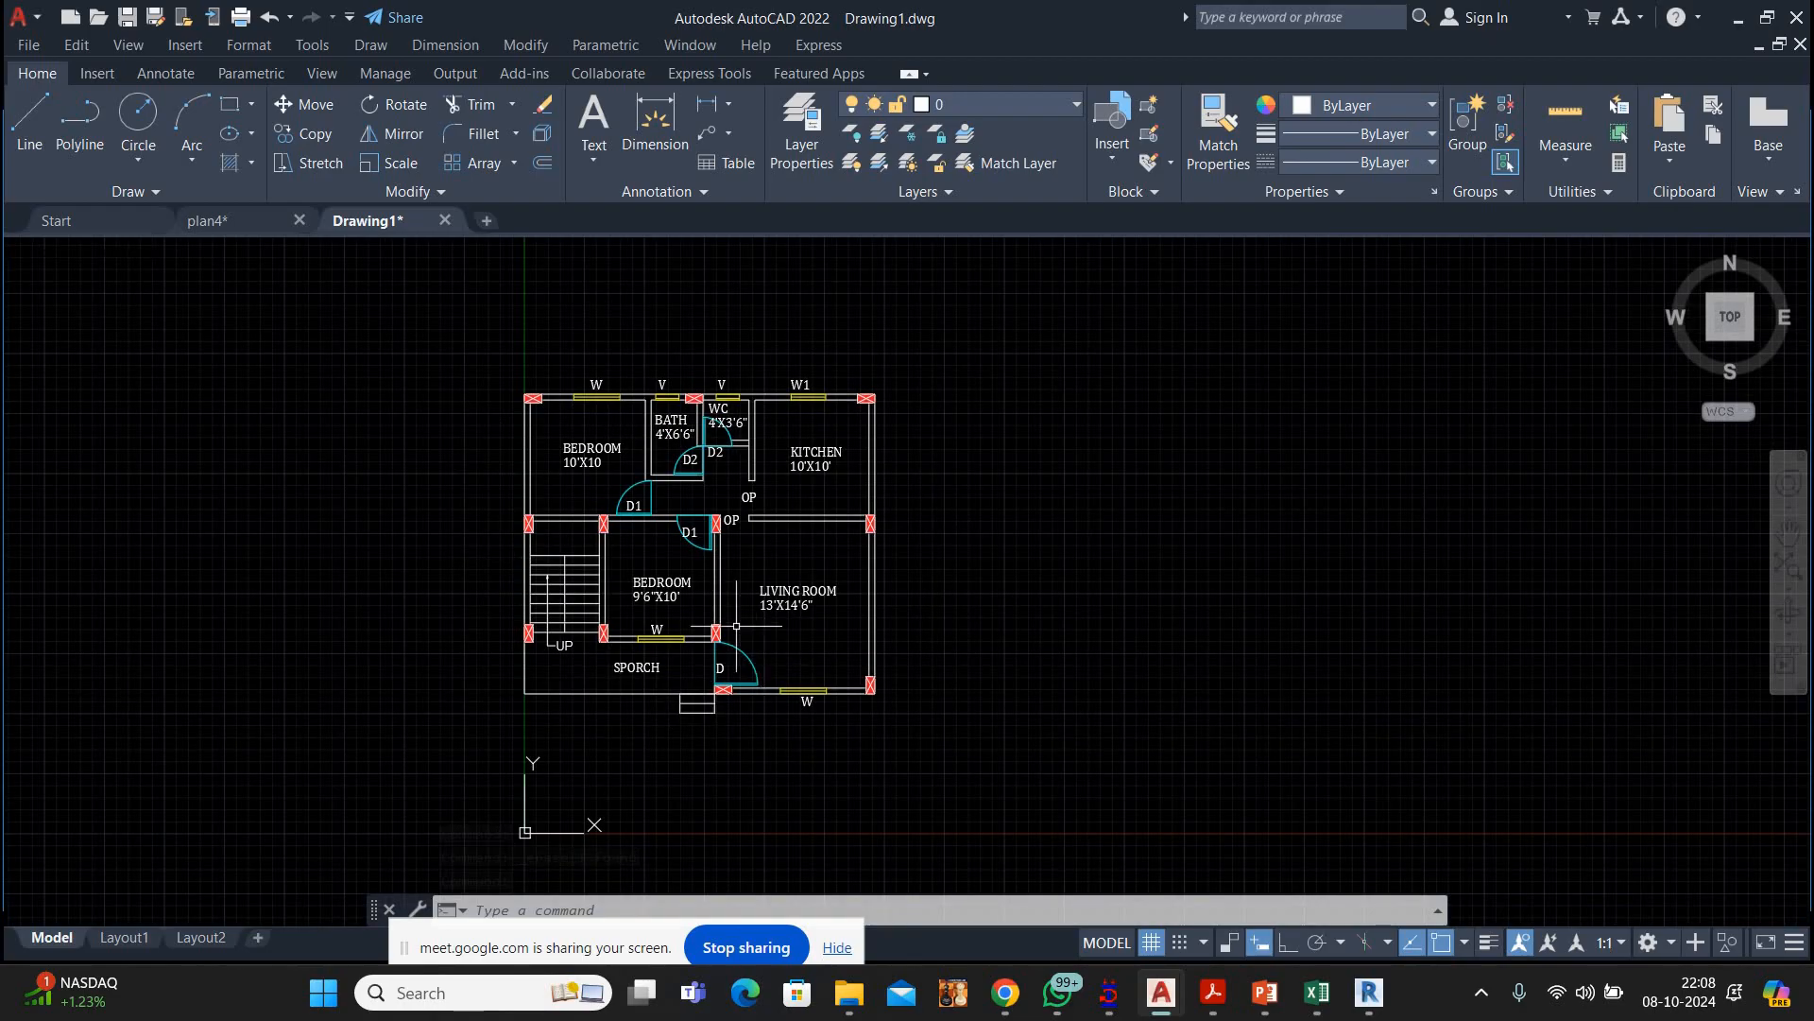
pyautogui.click(26, 44)
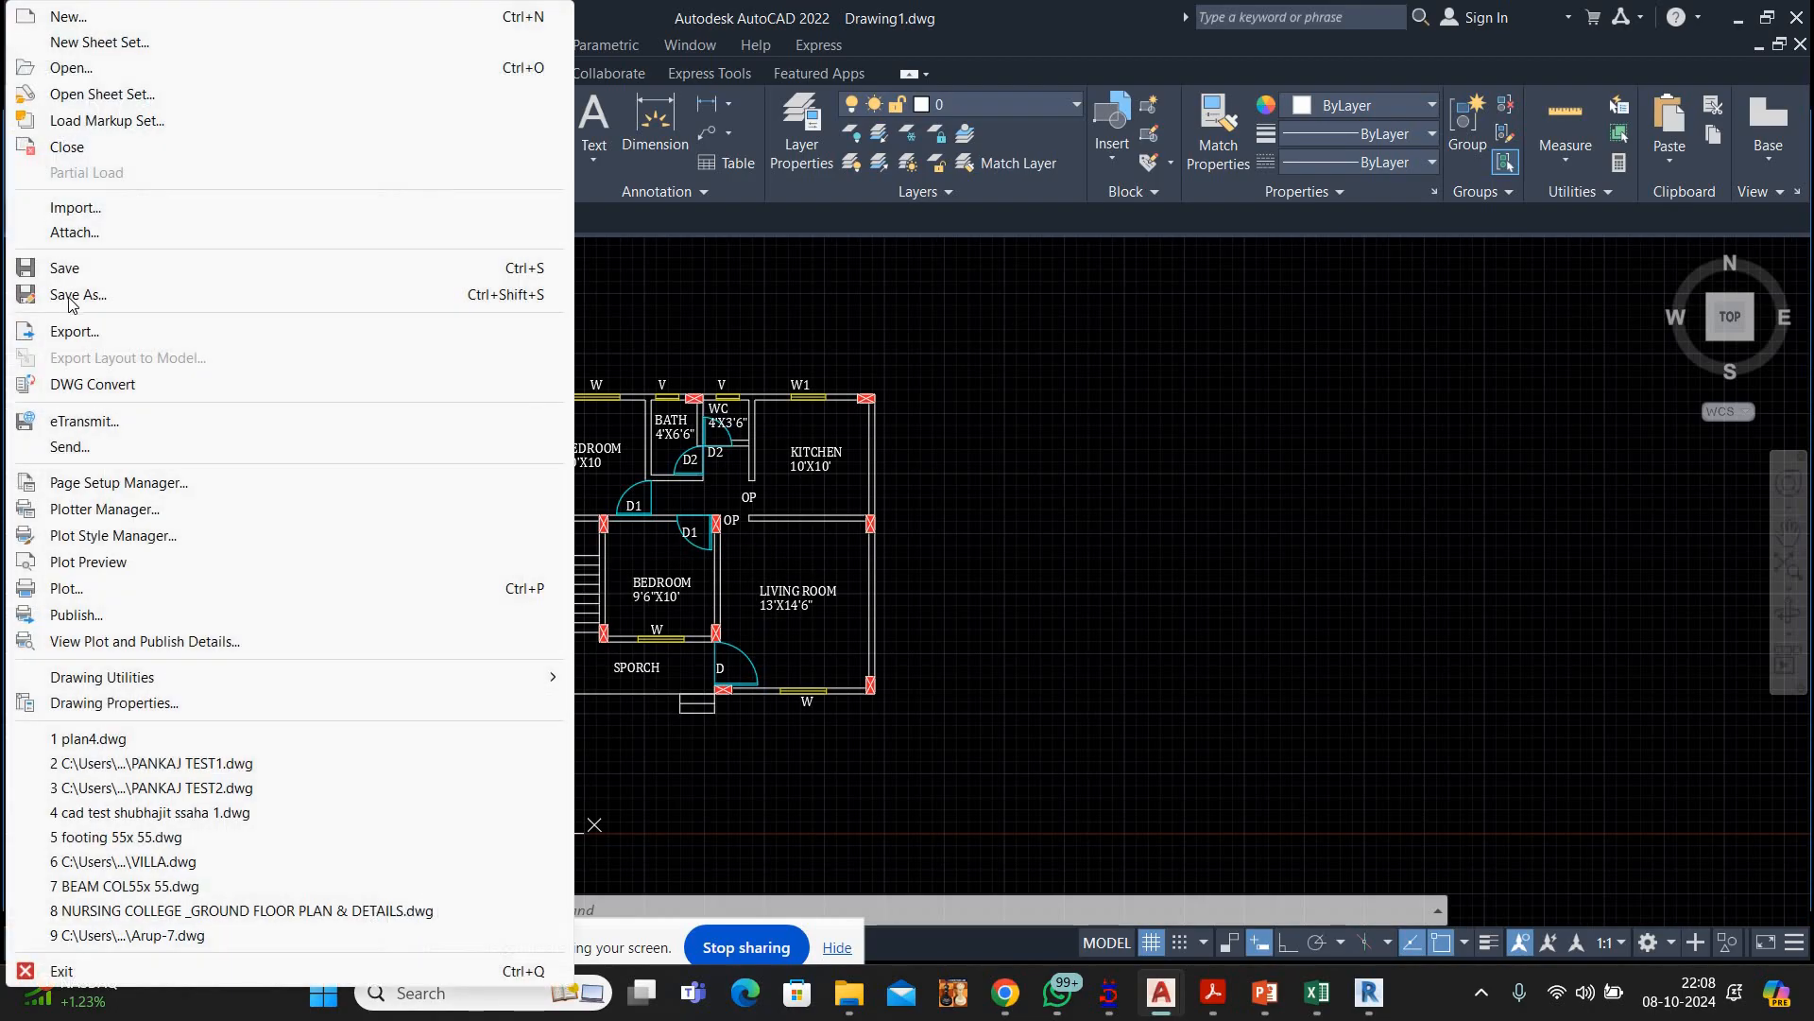
pyautogui.click(66, 296)
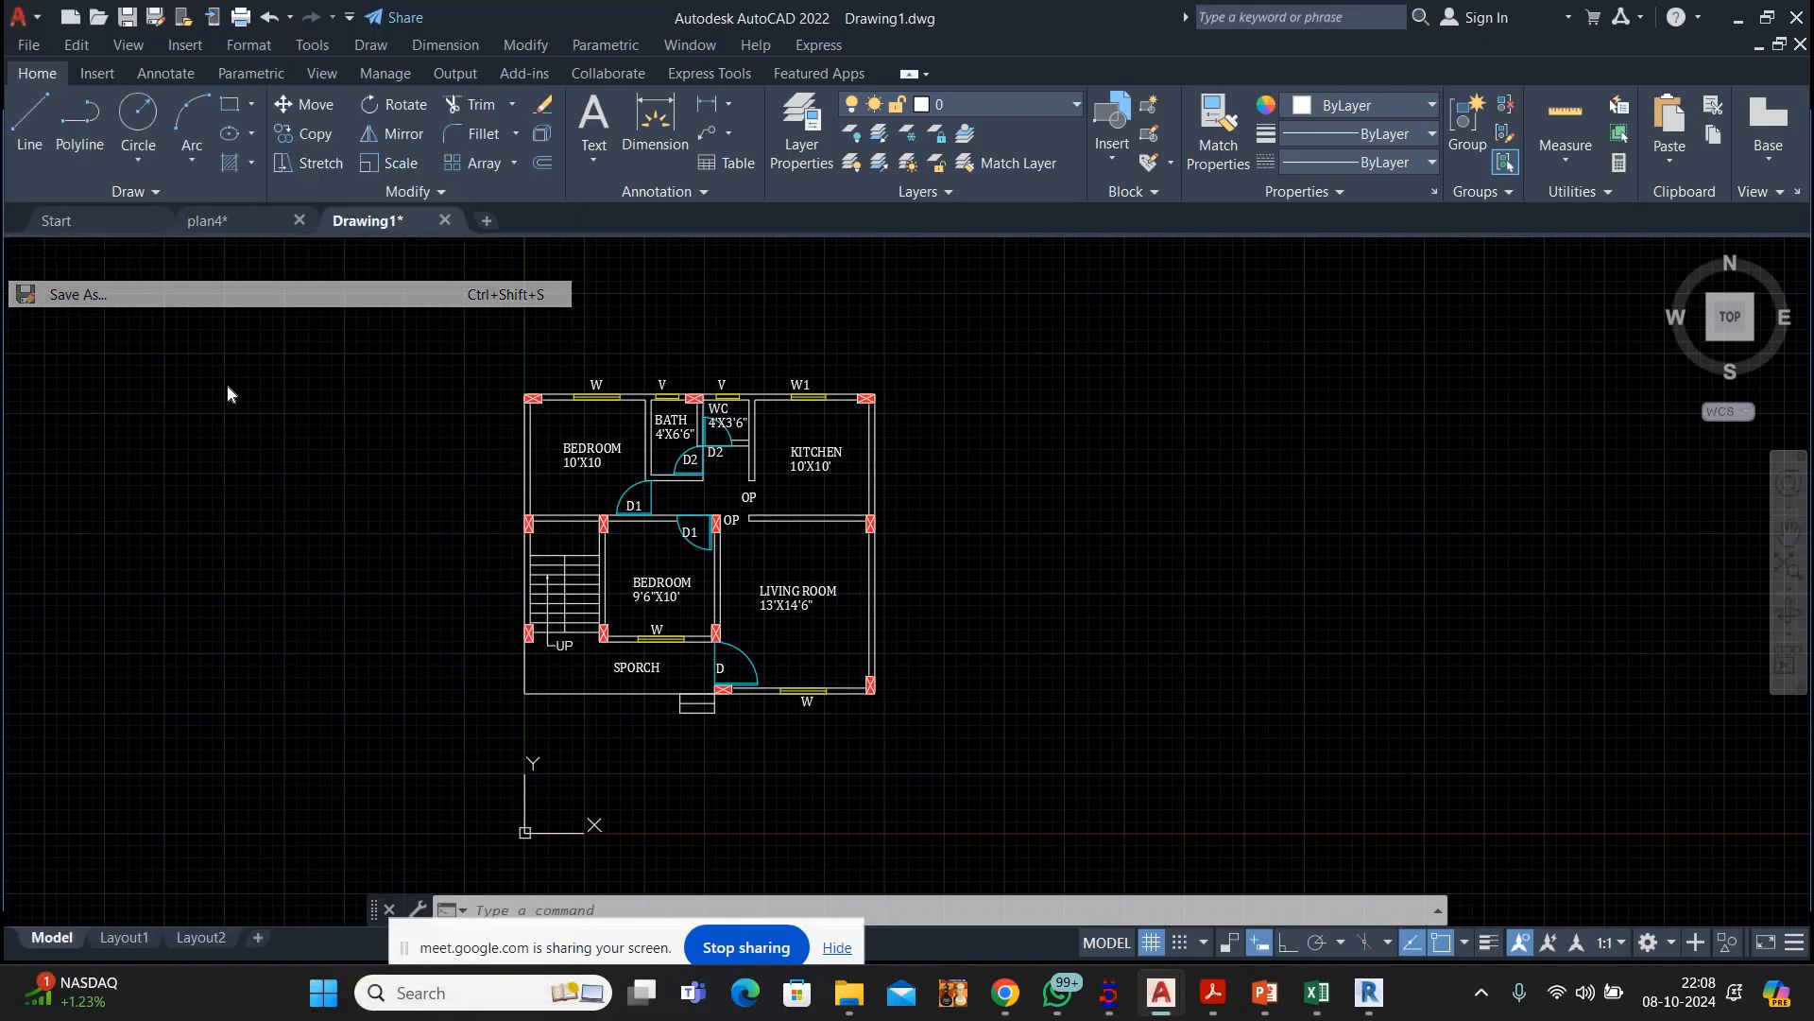
pyautogui.click(576, 451)
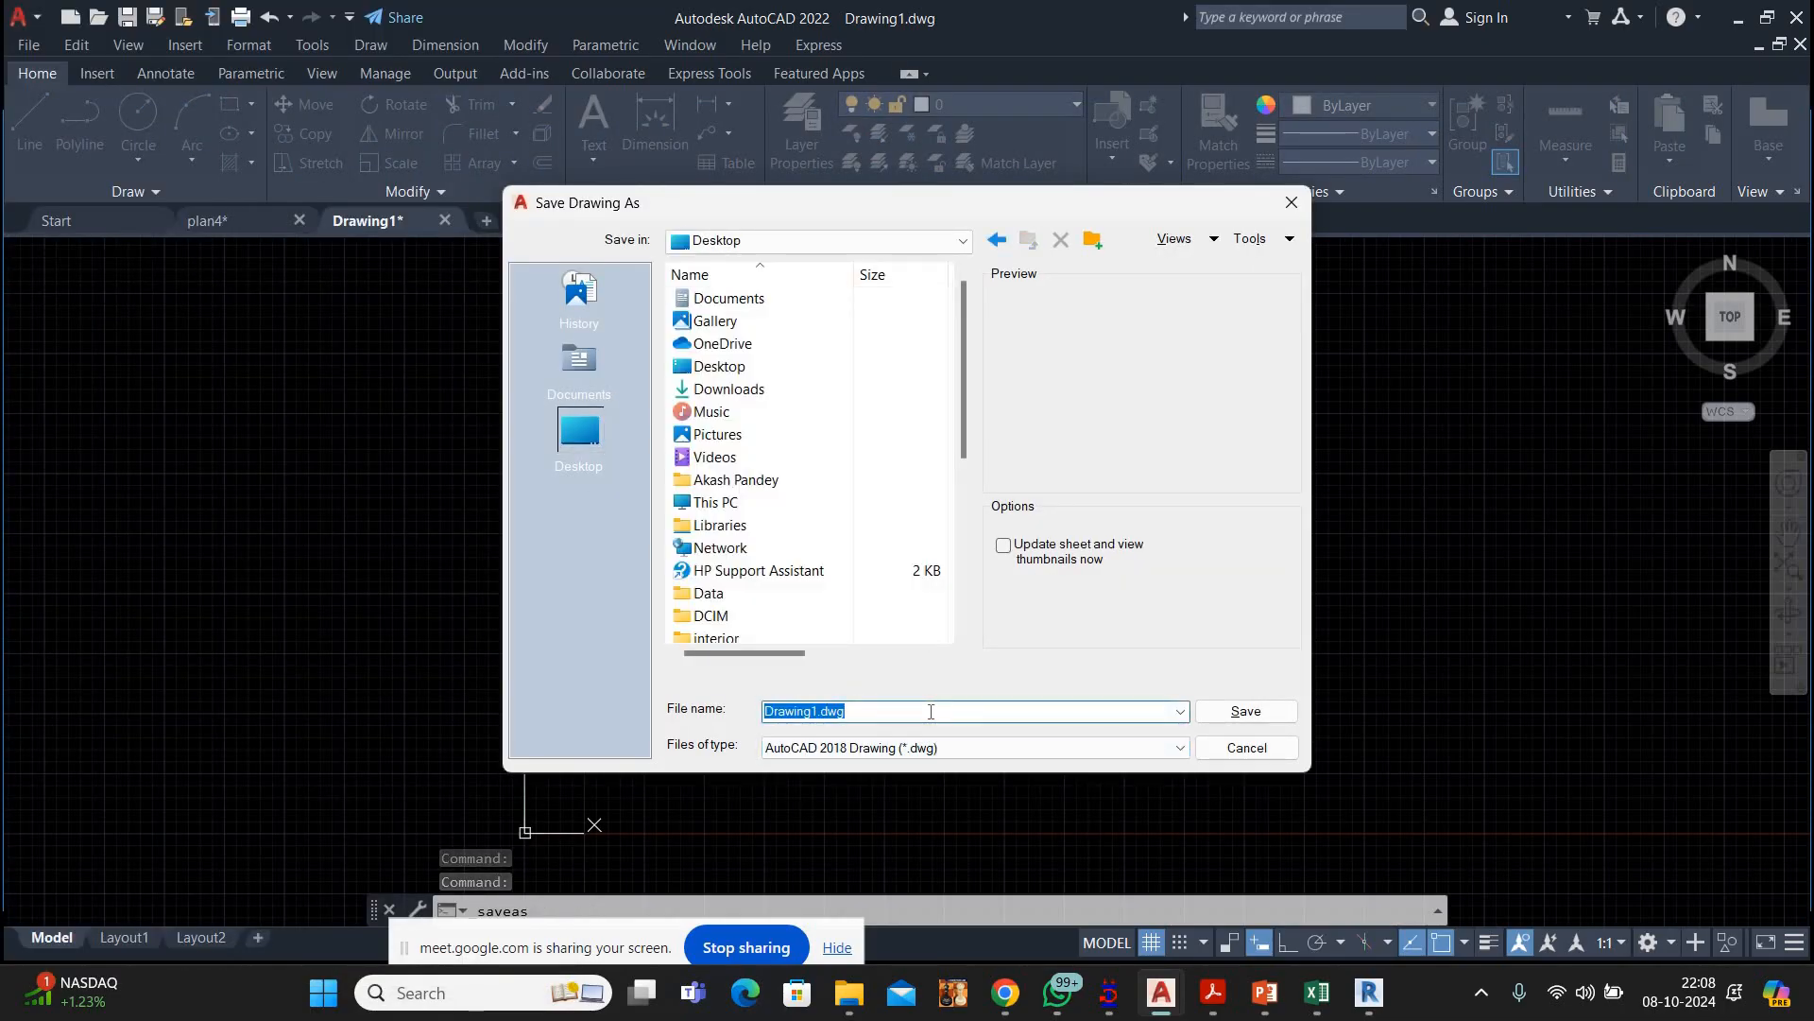
pyautogui.write('pan')
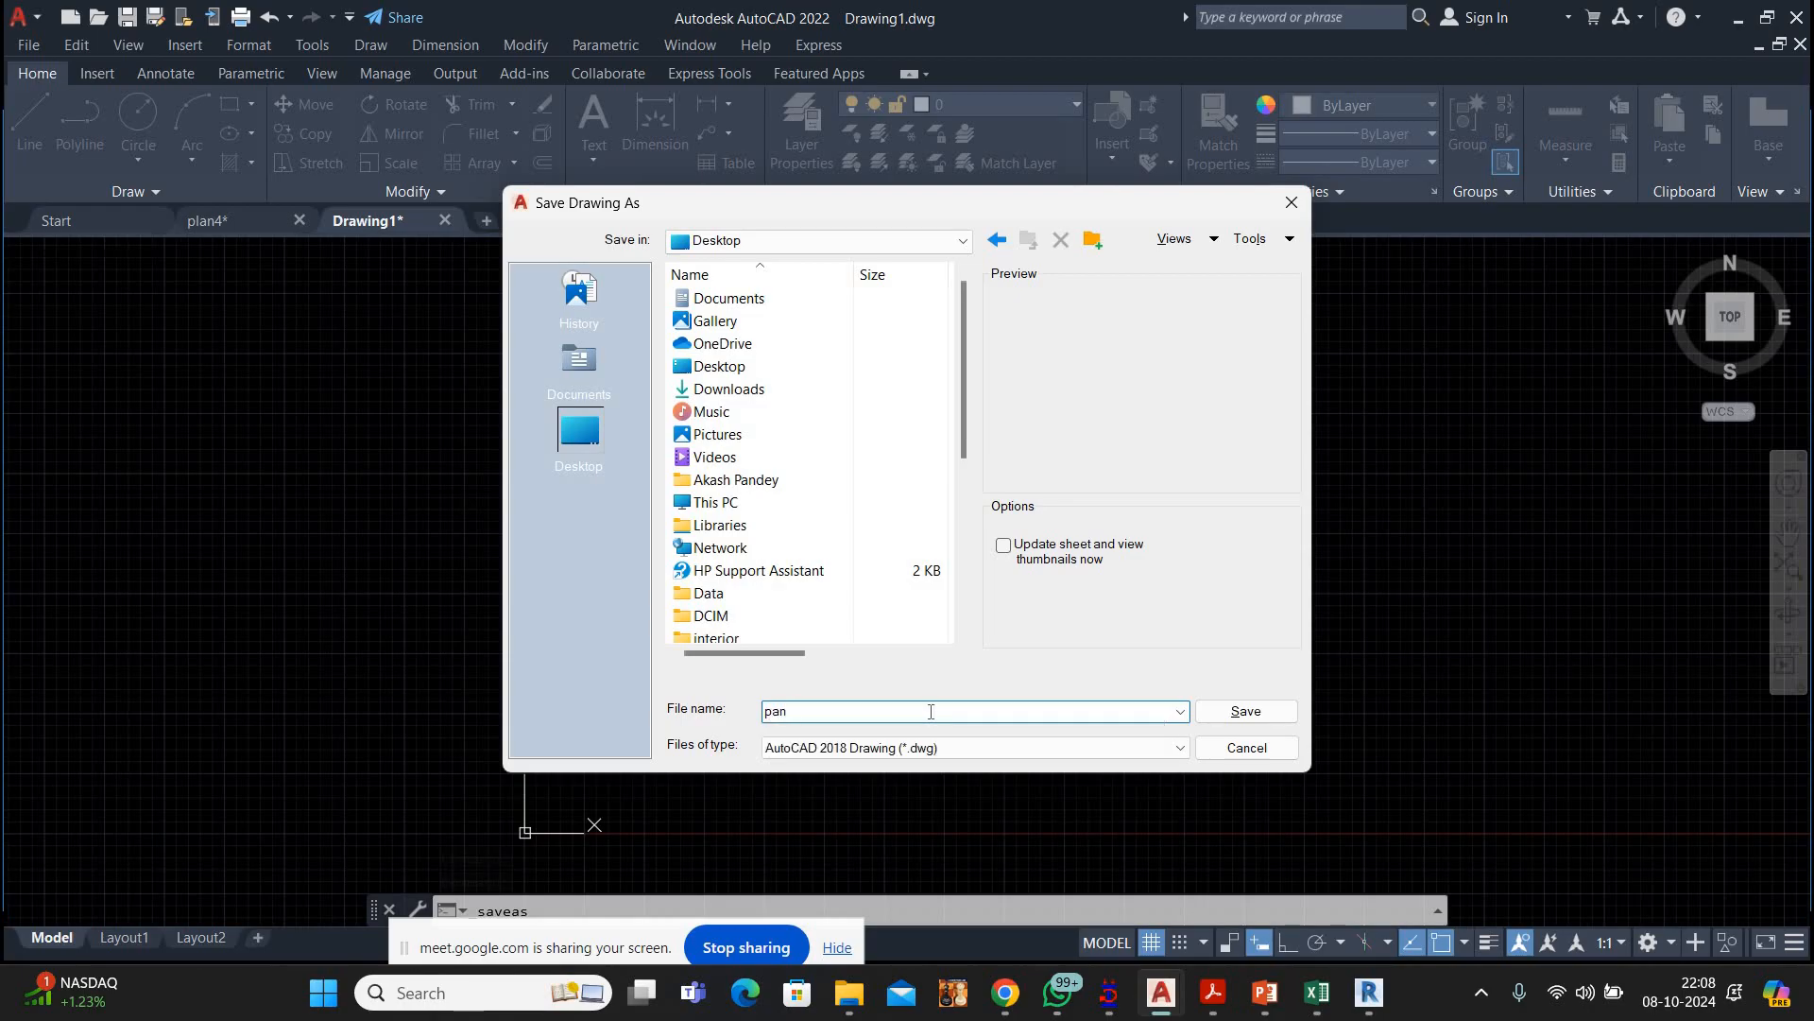
pyautogui.press('BackSpace')
pyautogui.press('BackSpace')
pyautogui.write('lan 4')
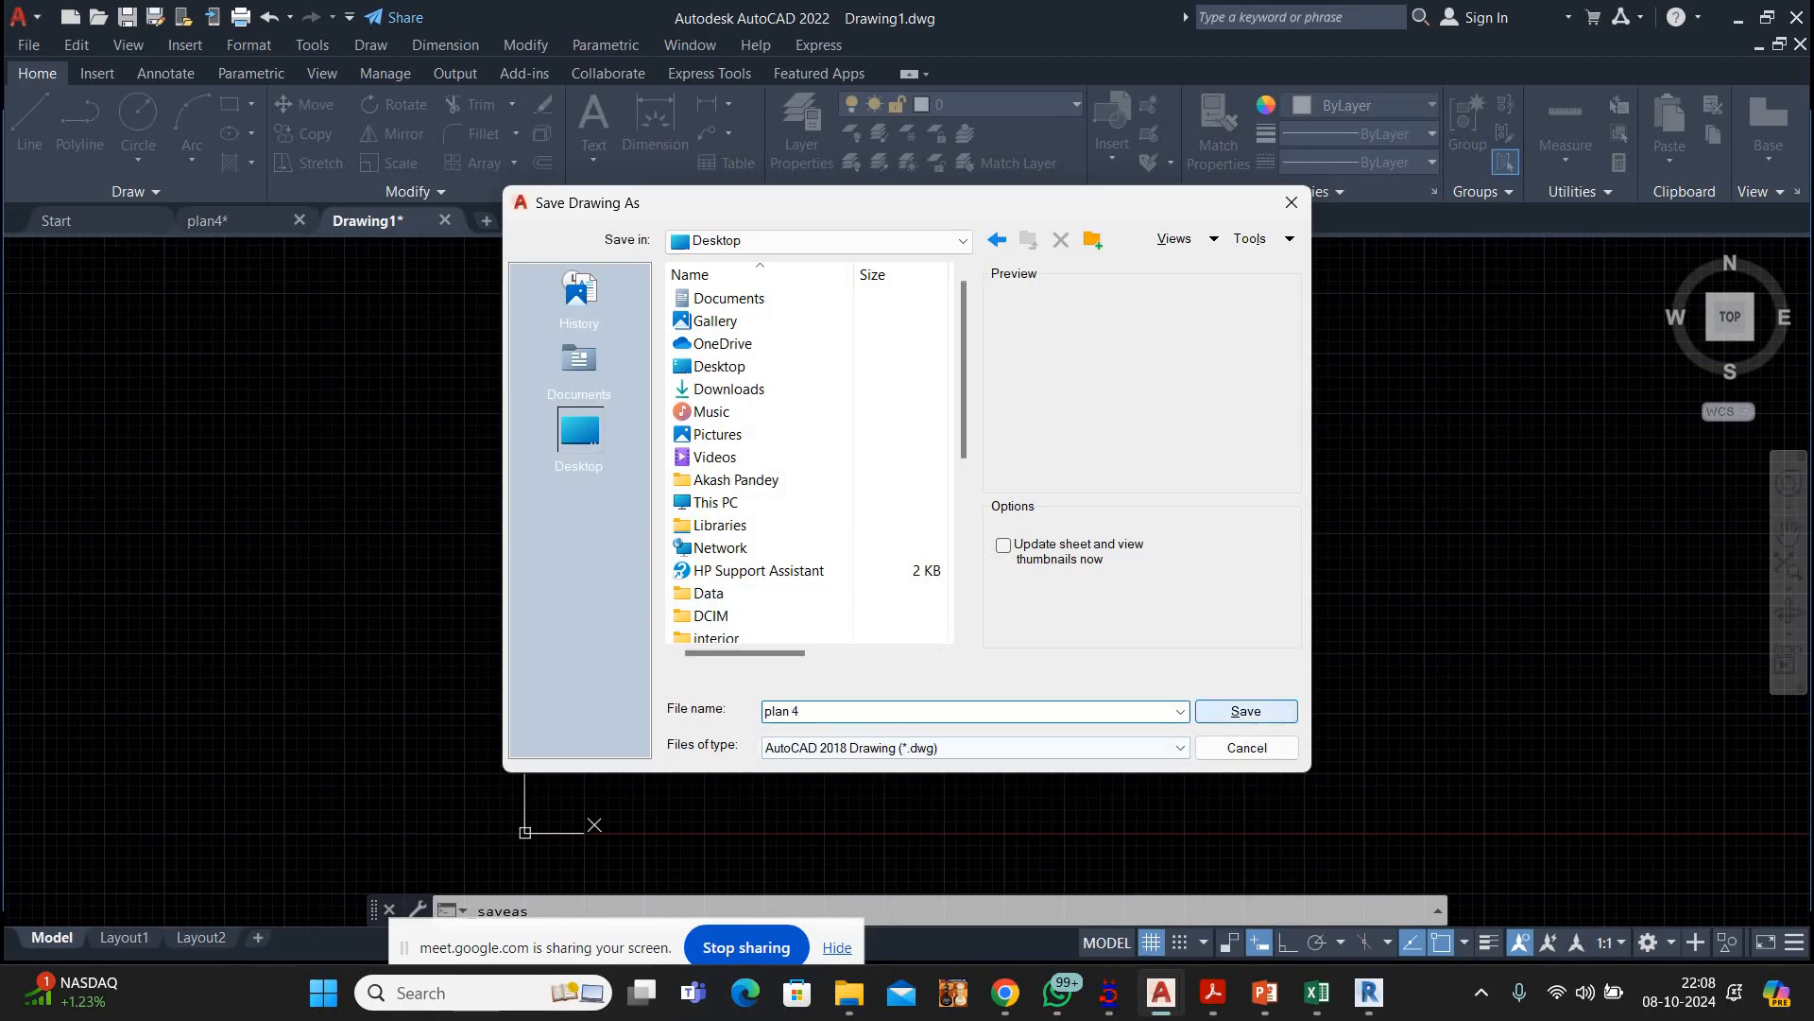
pyautogui.click(1274, 721)
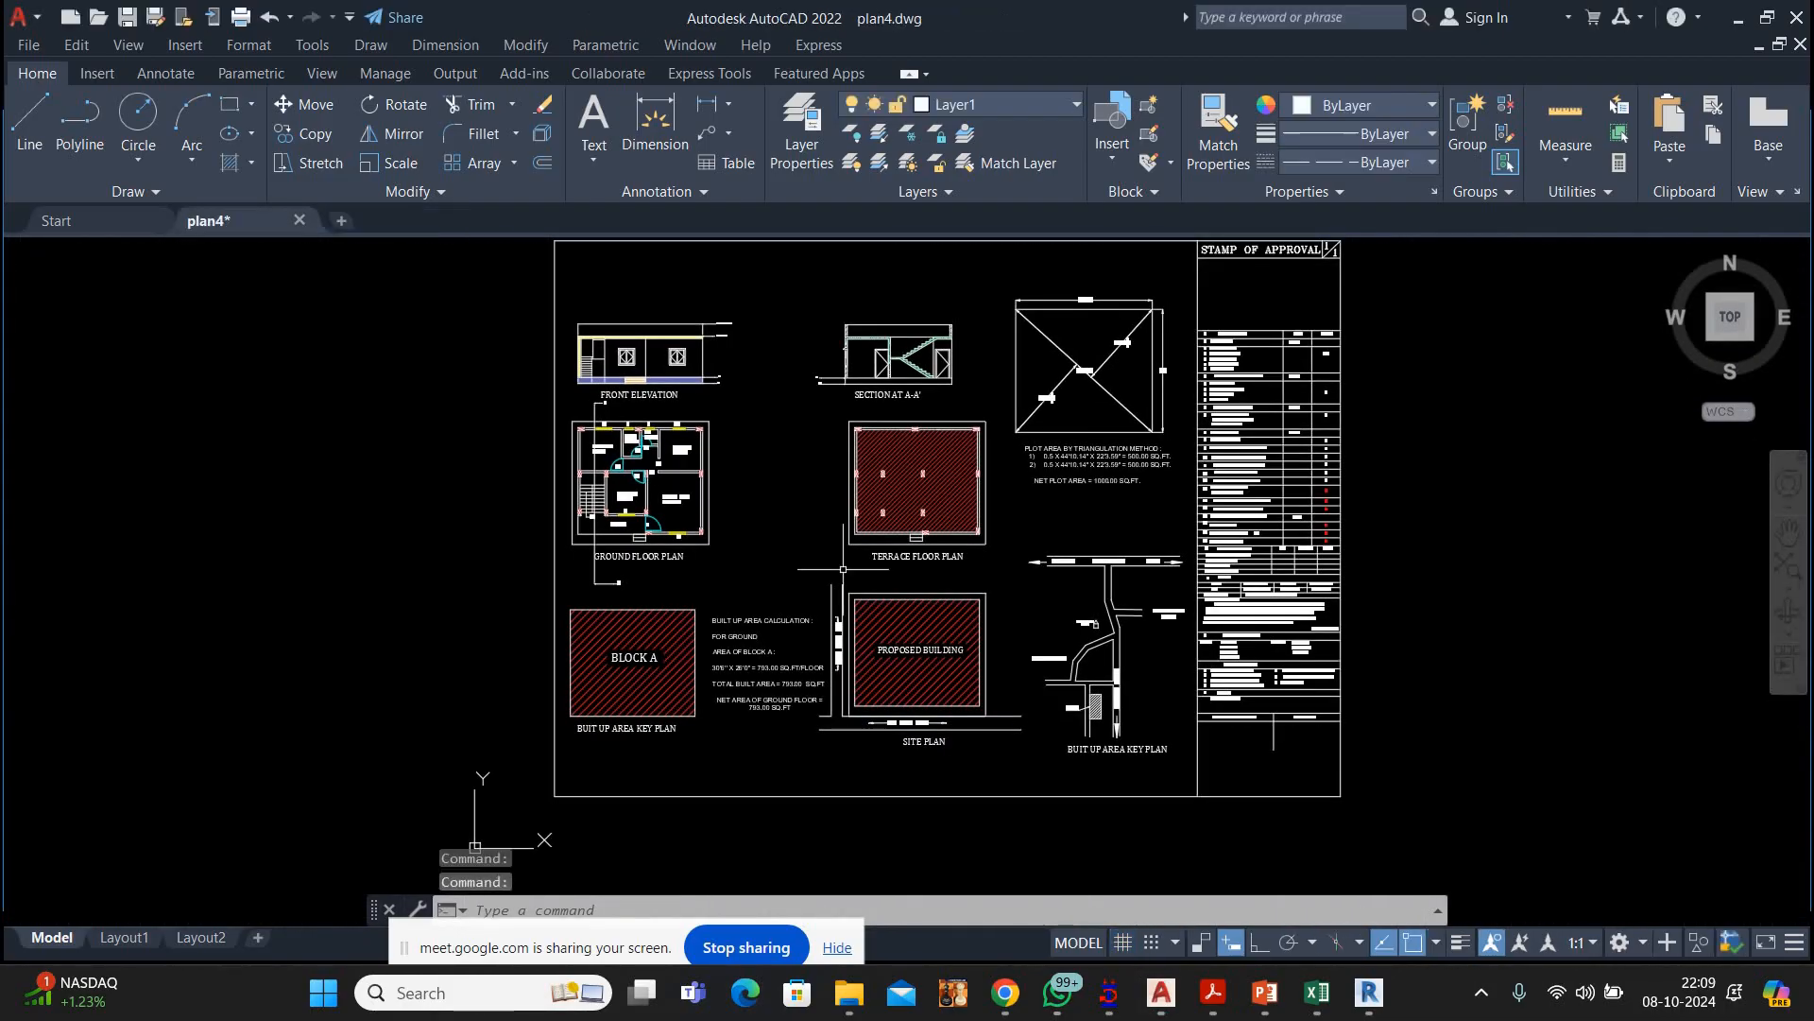
# Switch to Revit and create a new project from the Imperial-Architectural Template
pyautogui.scroll(-2, 843, 569)
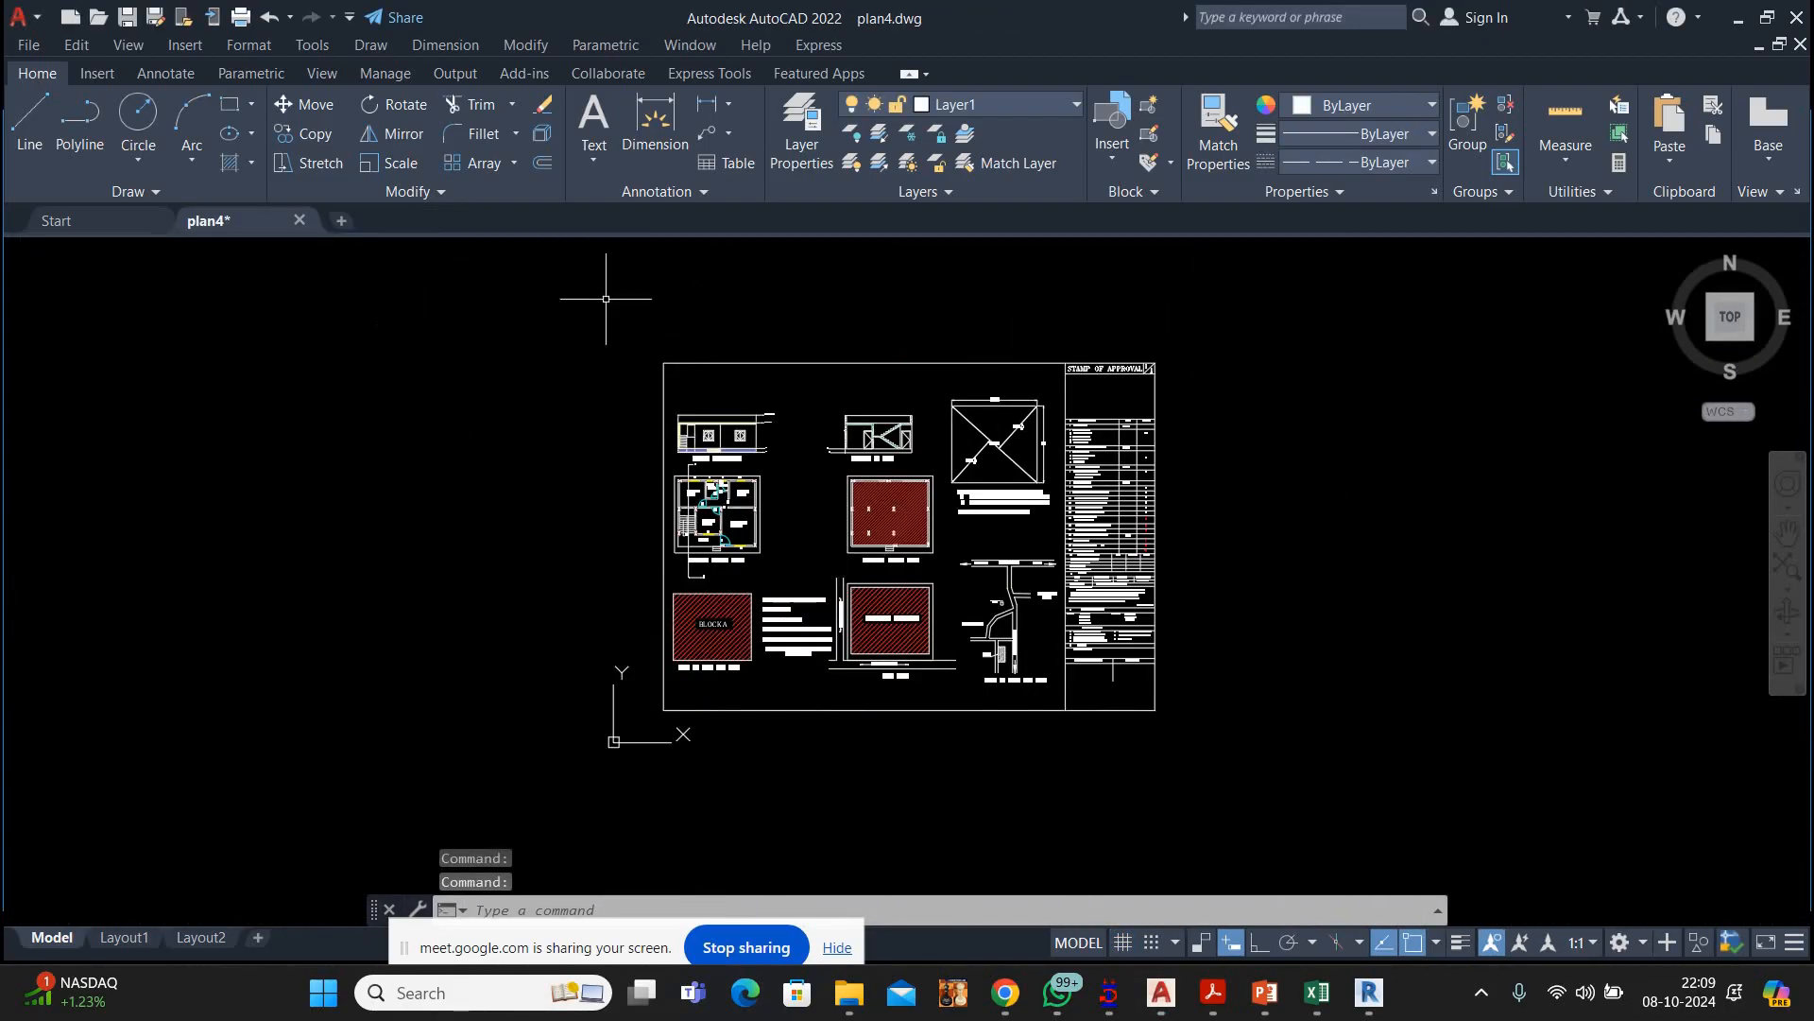
pyautogui.moveTo(610, 320)
pyautogui.mouseDown(button='middle')
pyautogui.moveTo(475, 355)
pyautogui.moveTo(442, 345)
pyautogui.mouseUp(button='middle')
pyautogui.moveTo(1370, 992)
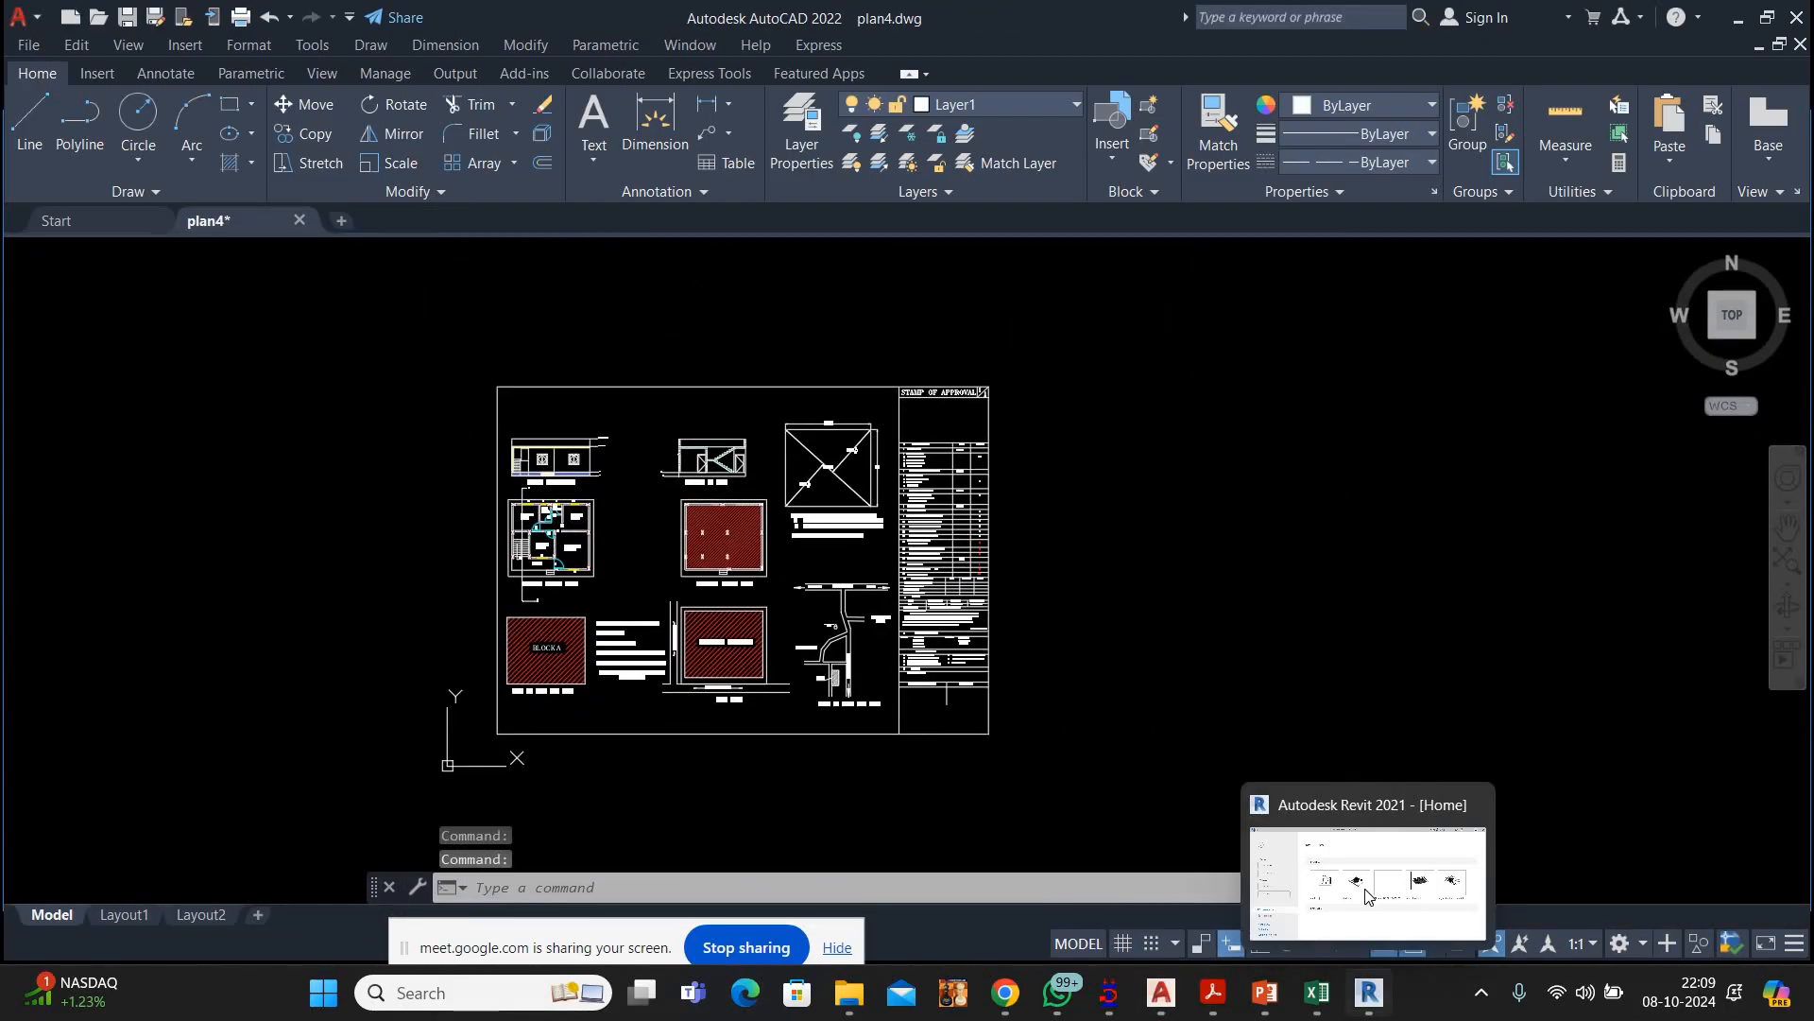
pyautogui.click(1243, 818)
pyautogui.click(1755, 100)
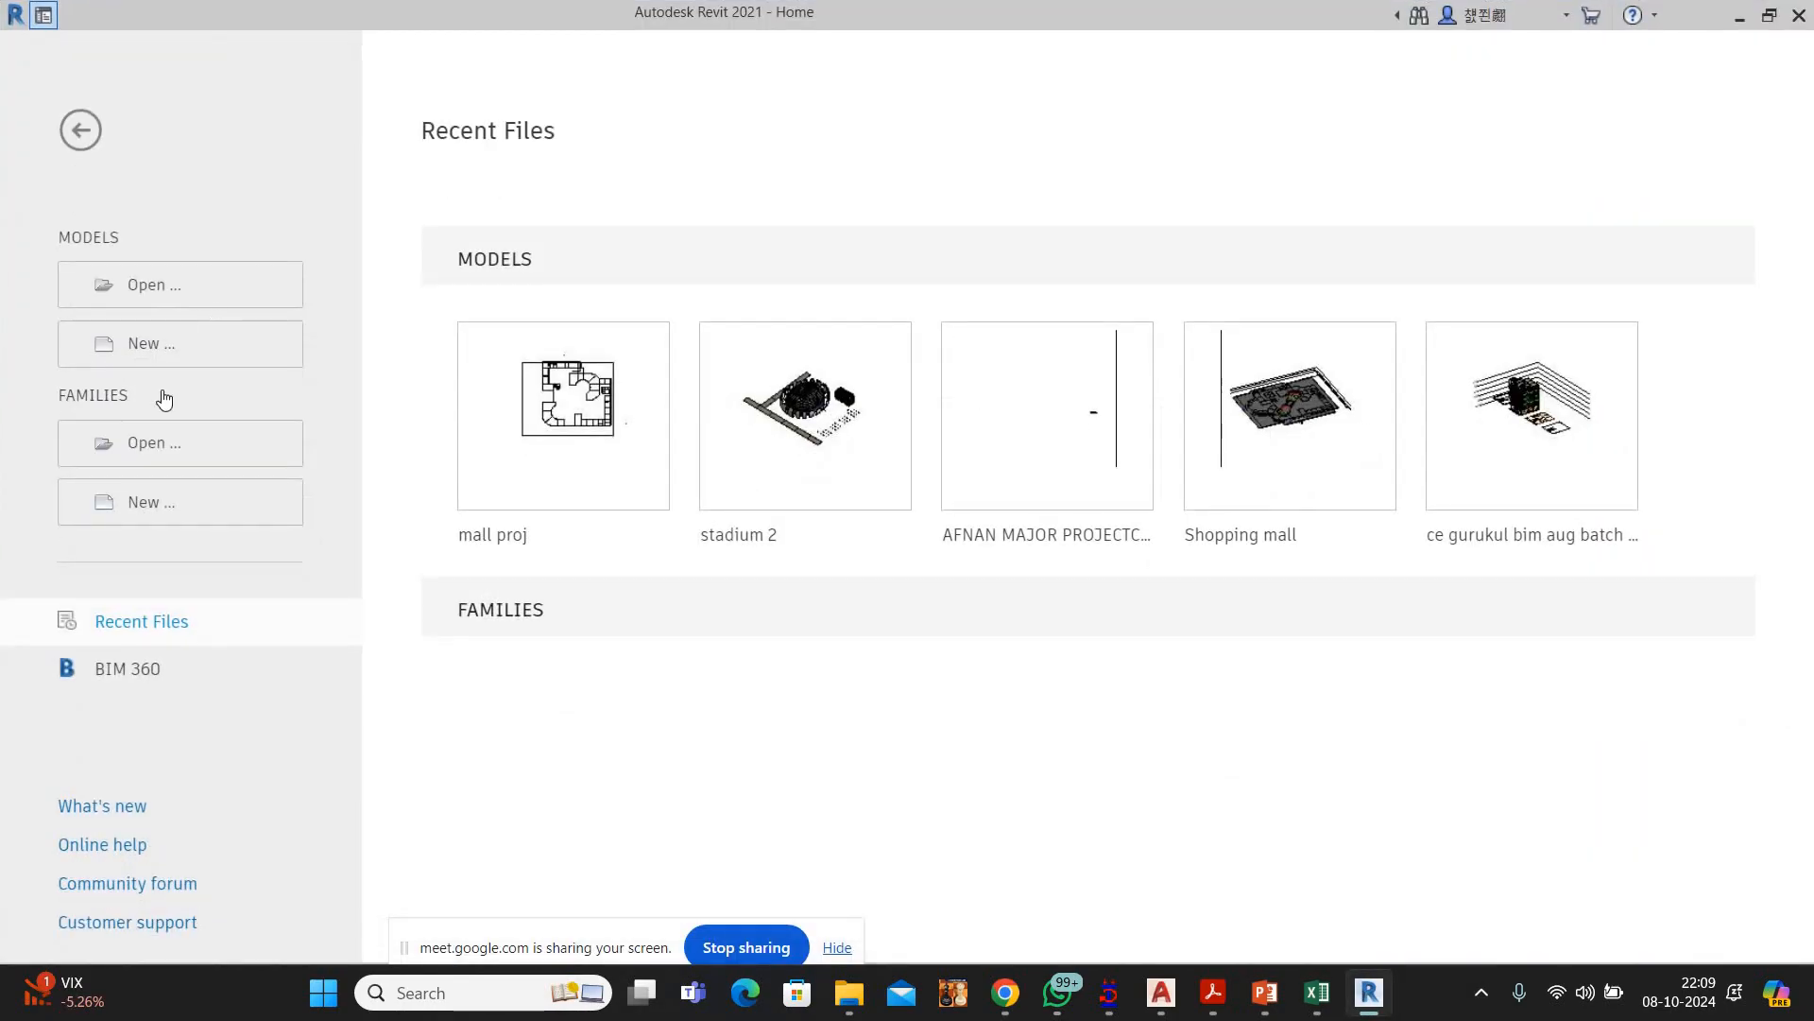
pyautogui.click(131, 346)
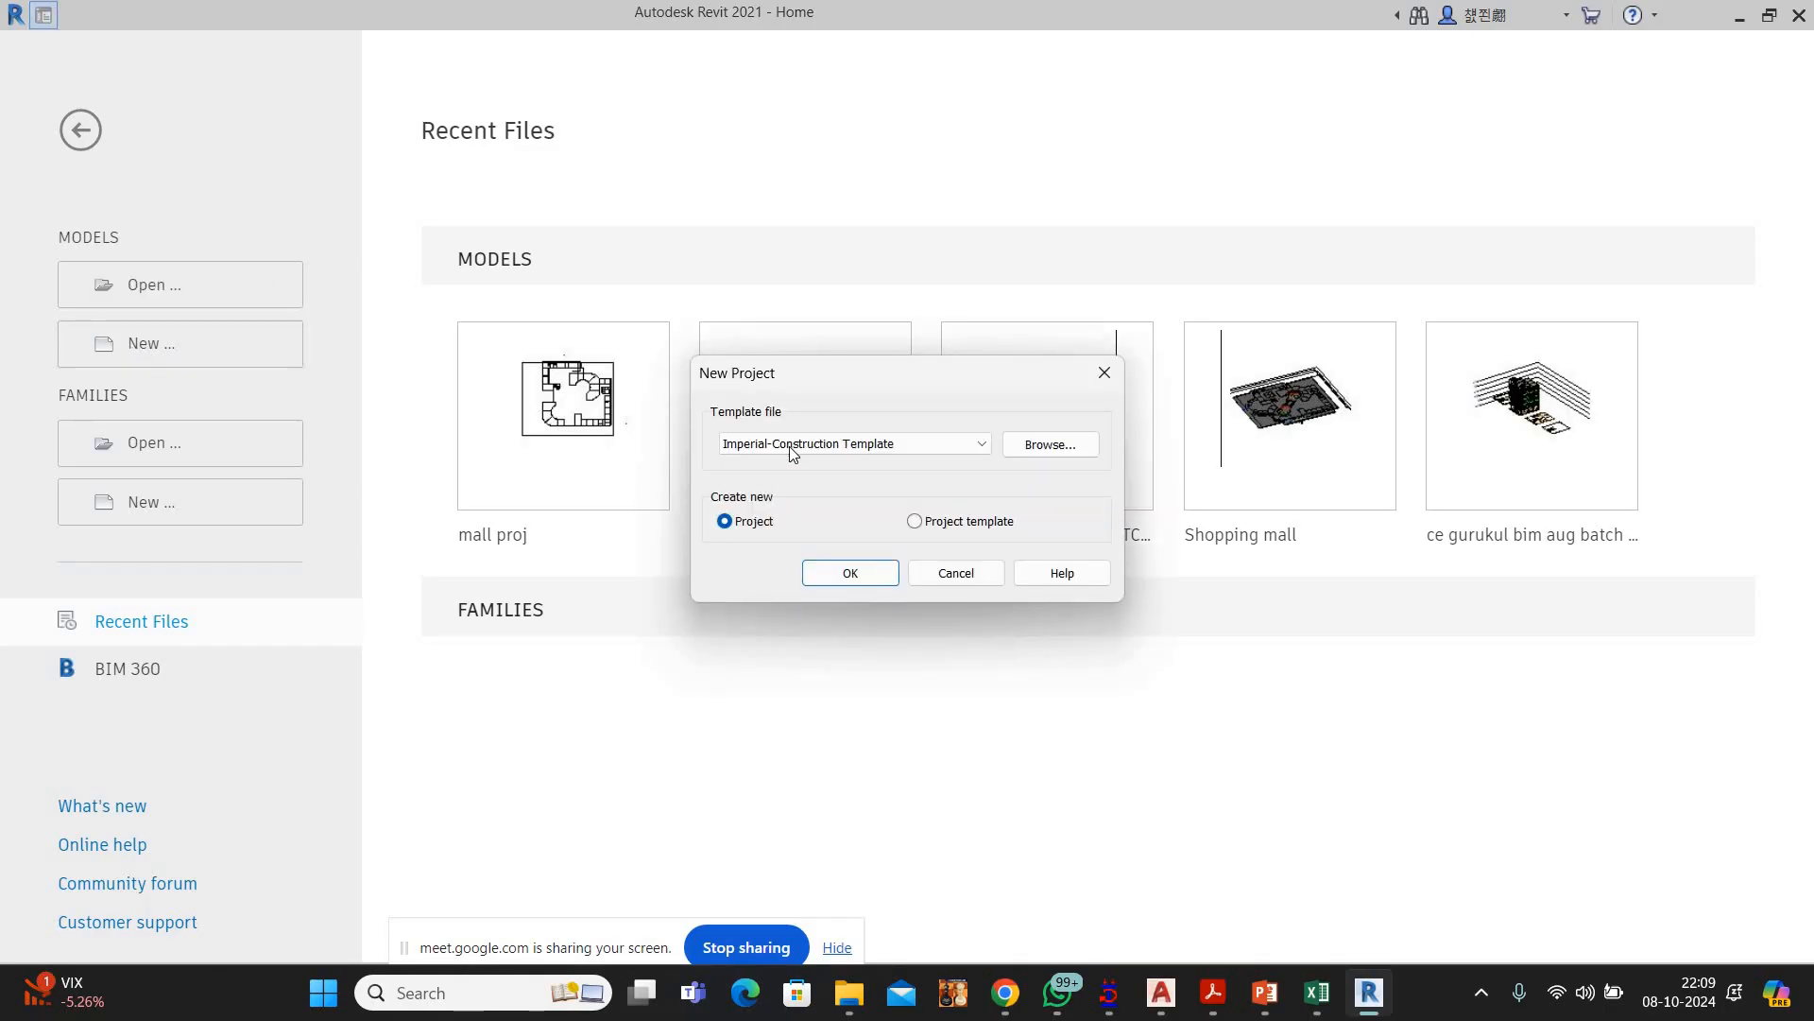
pyautogui.click(795, 446)
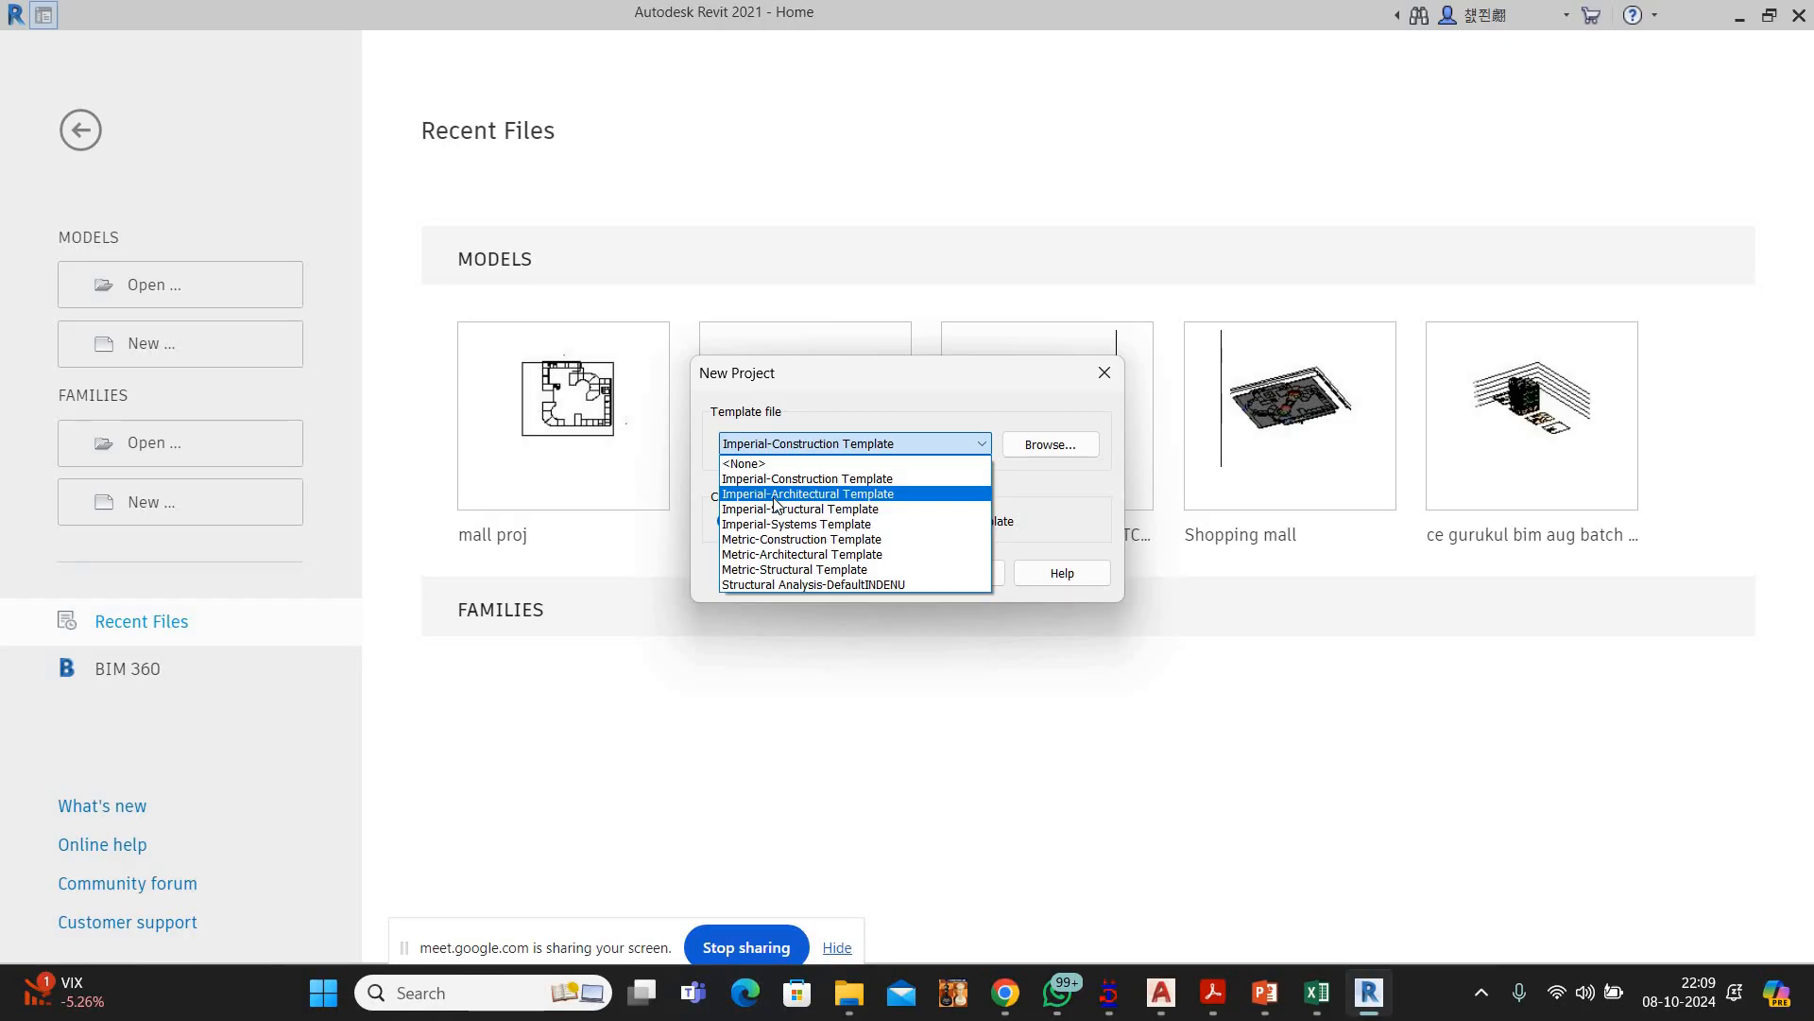
pyautogui.click(772, 495)
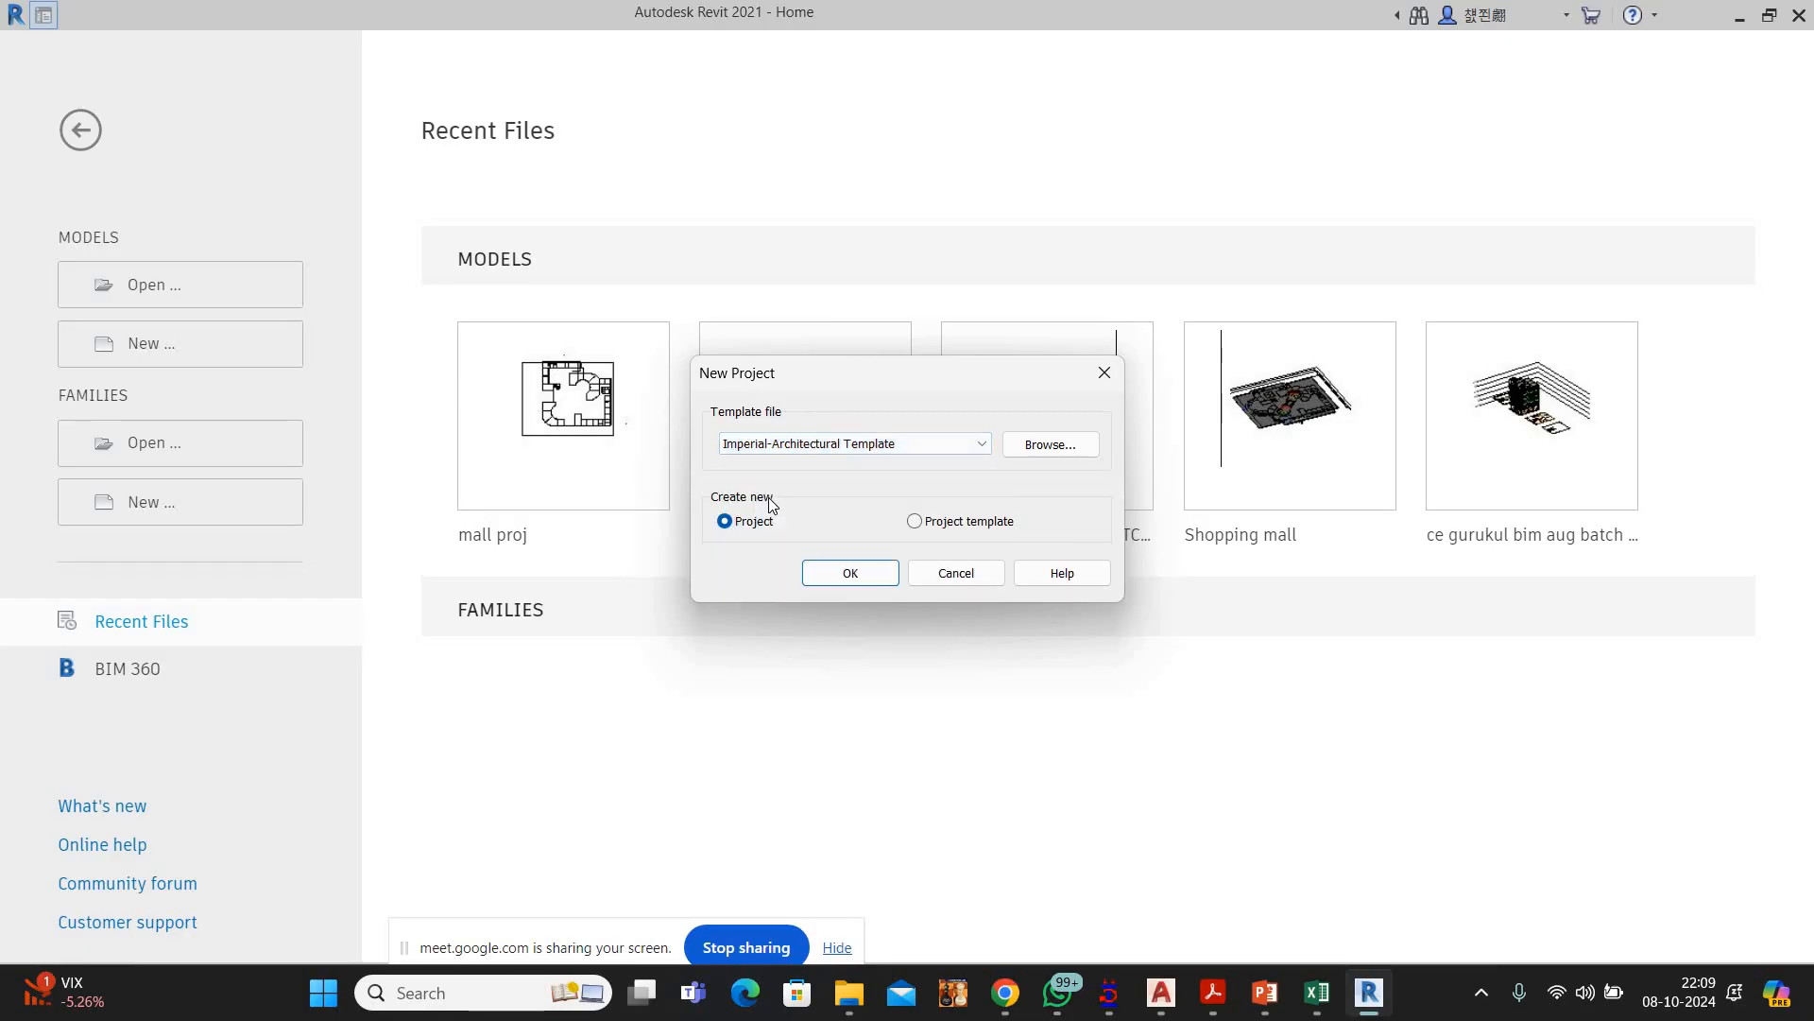
pyautogui.click(834, 571)
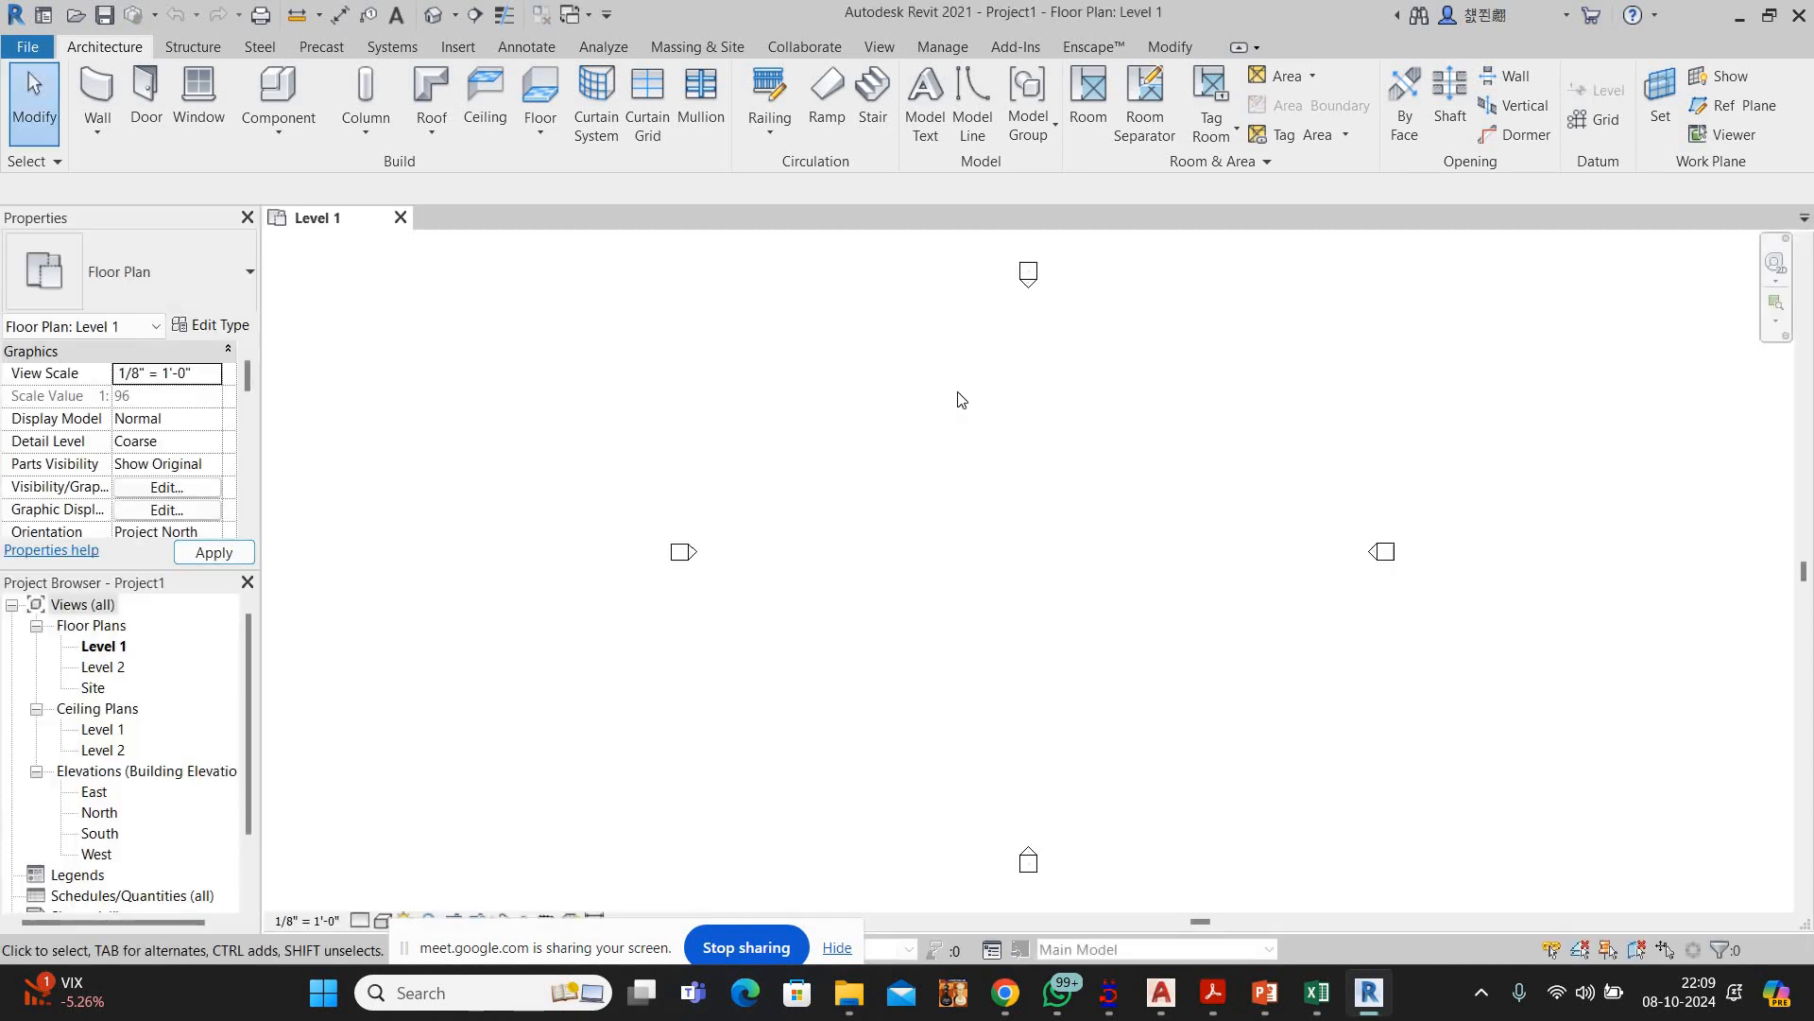
# Check the length format in the project units and accept feet and fractional inches, rounded to the nearest 1/32"
pyautogui.moveTo(990, 485); pyautogui.dragTo(956, 502, button='middle')
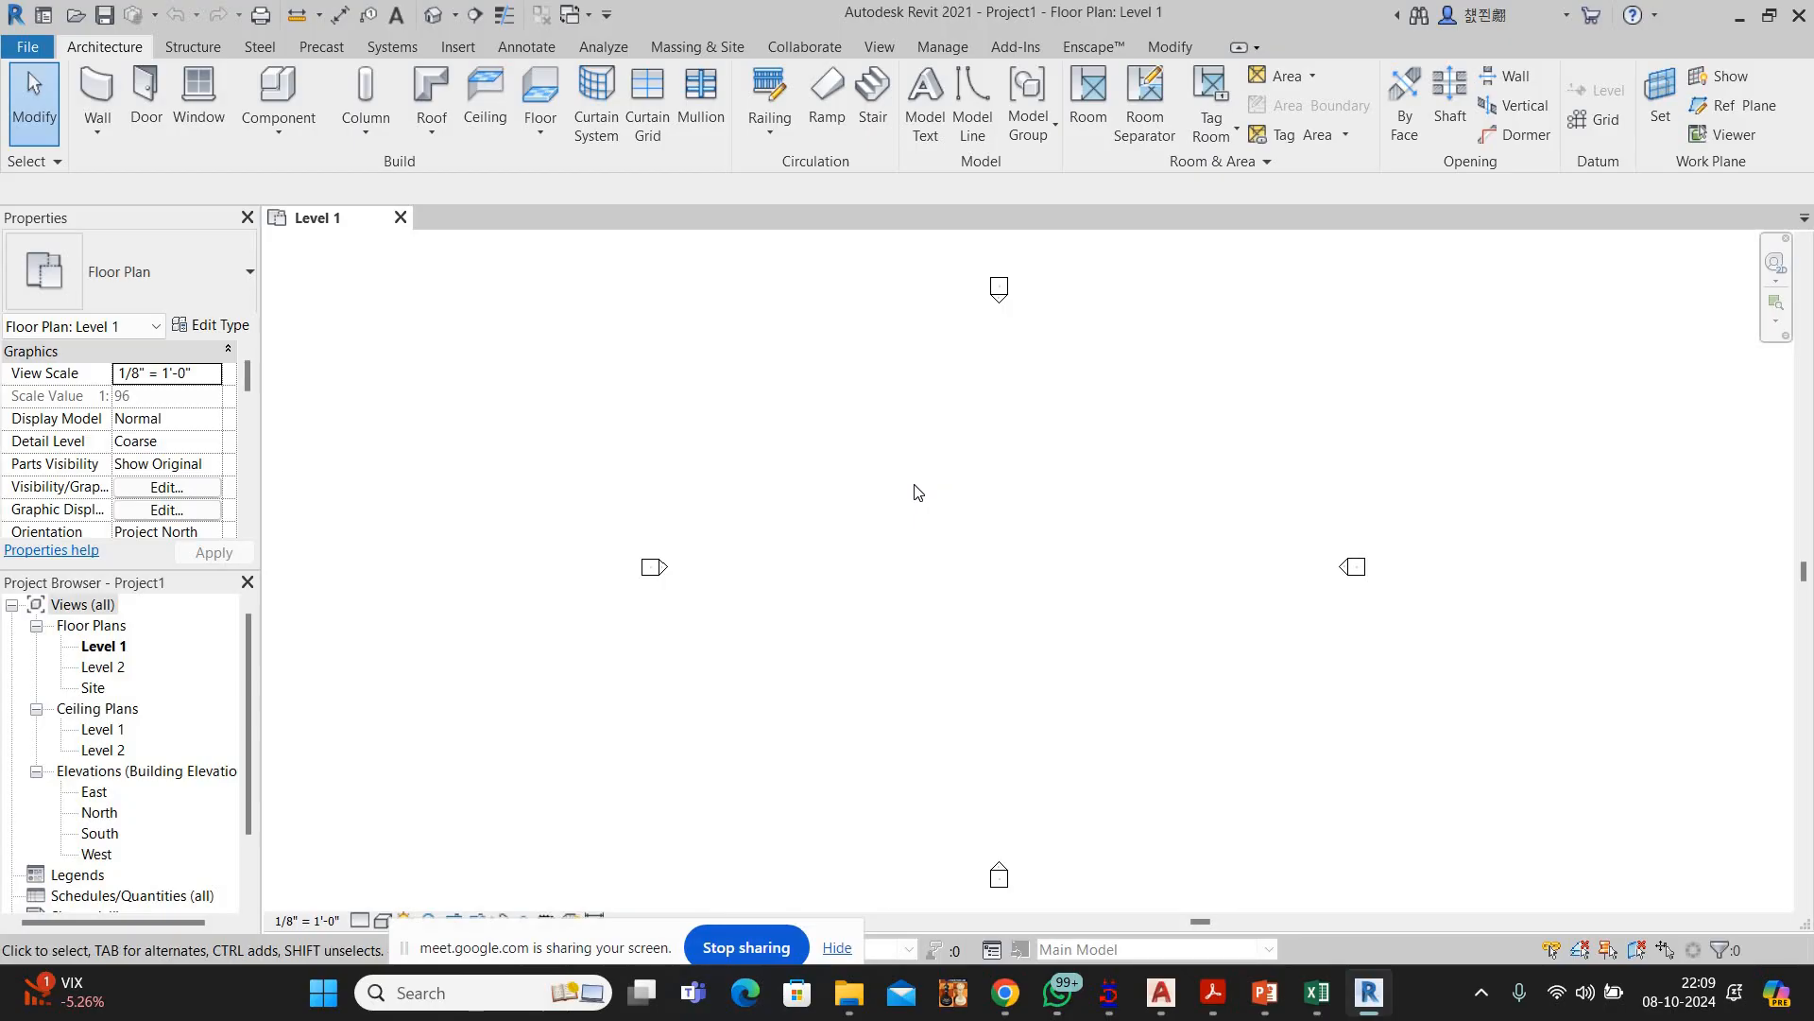
pyautogui.press('u')
pyautogui.press('n')
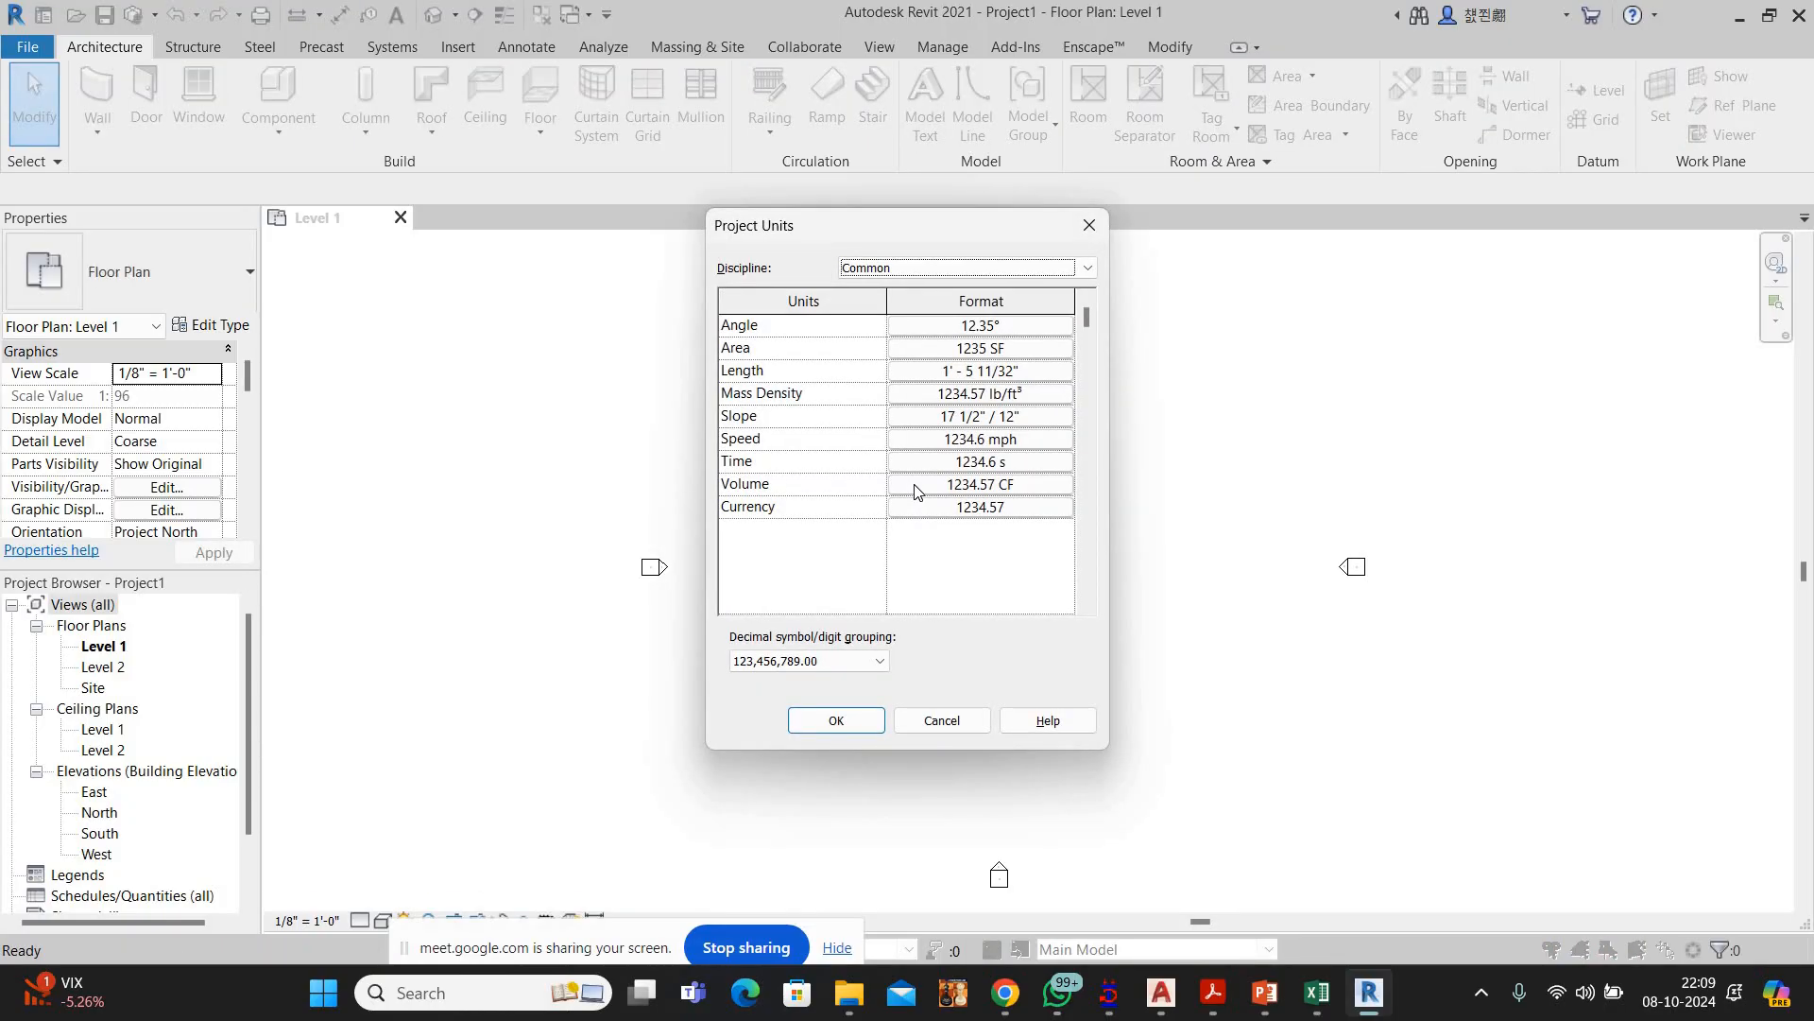
pyautogui.click(963, 378)
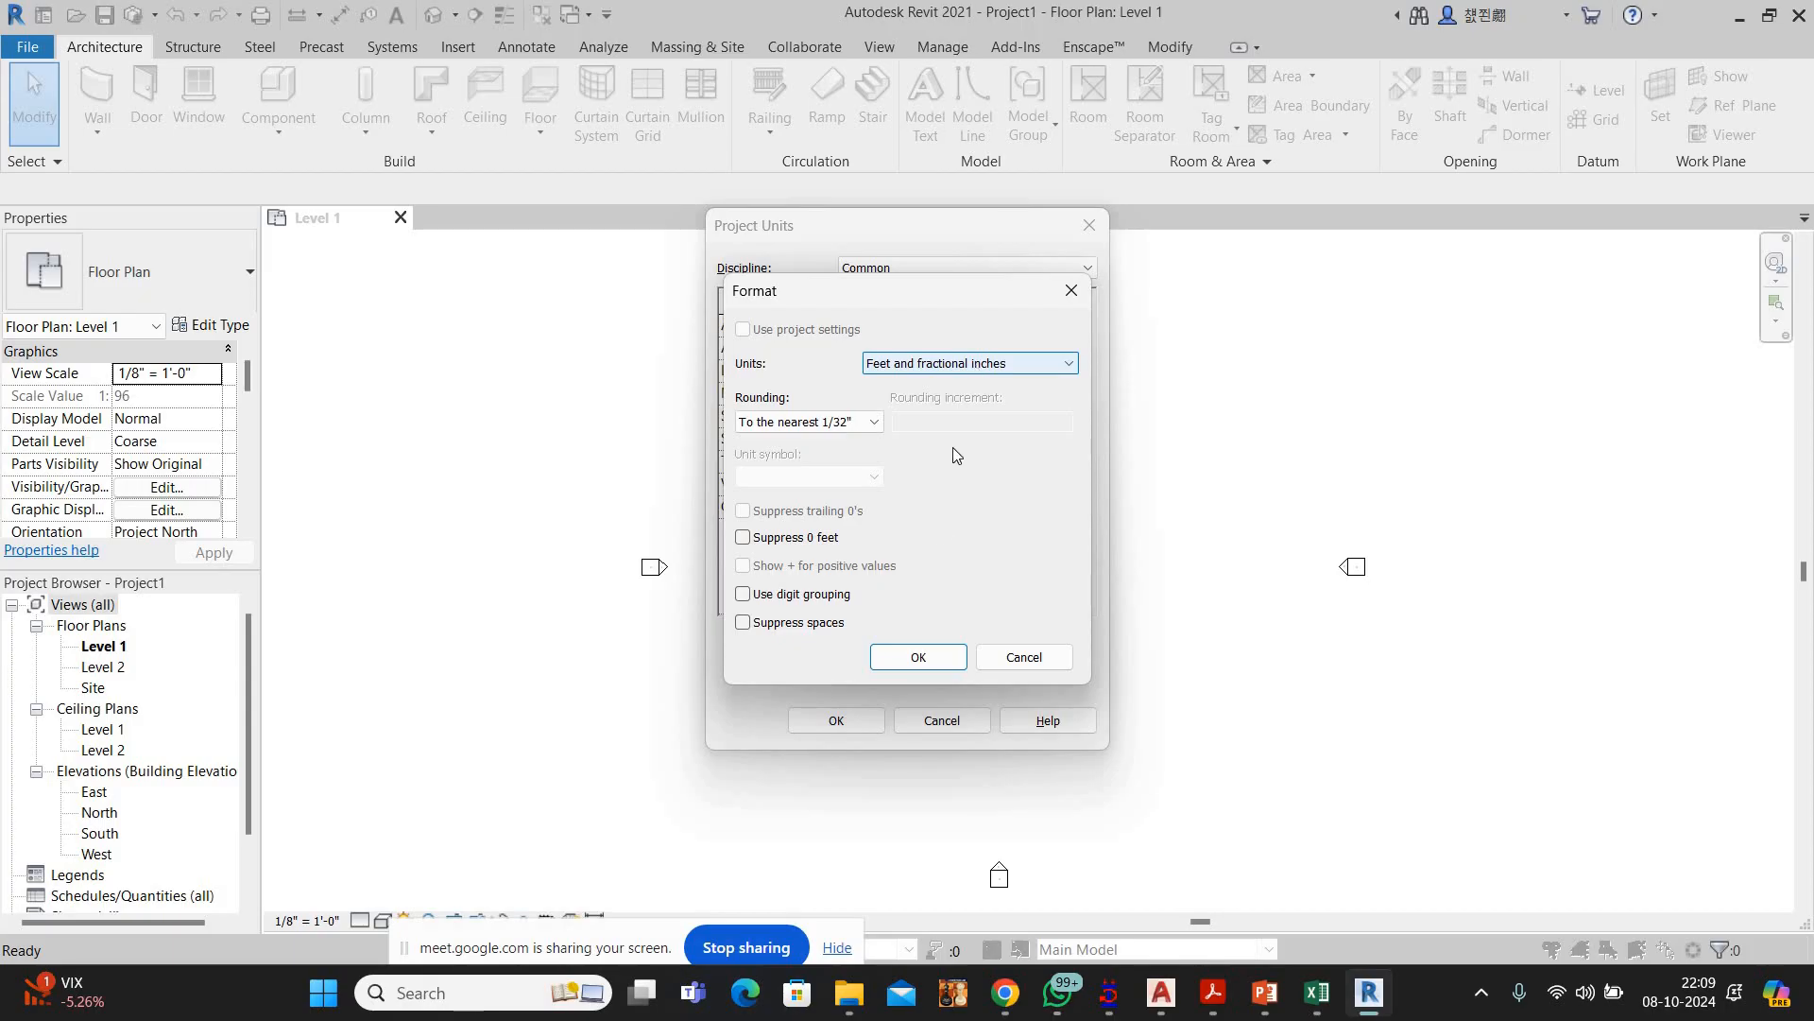
pyautogui.click(904, 659)
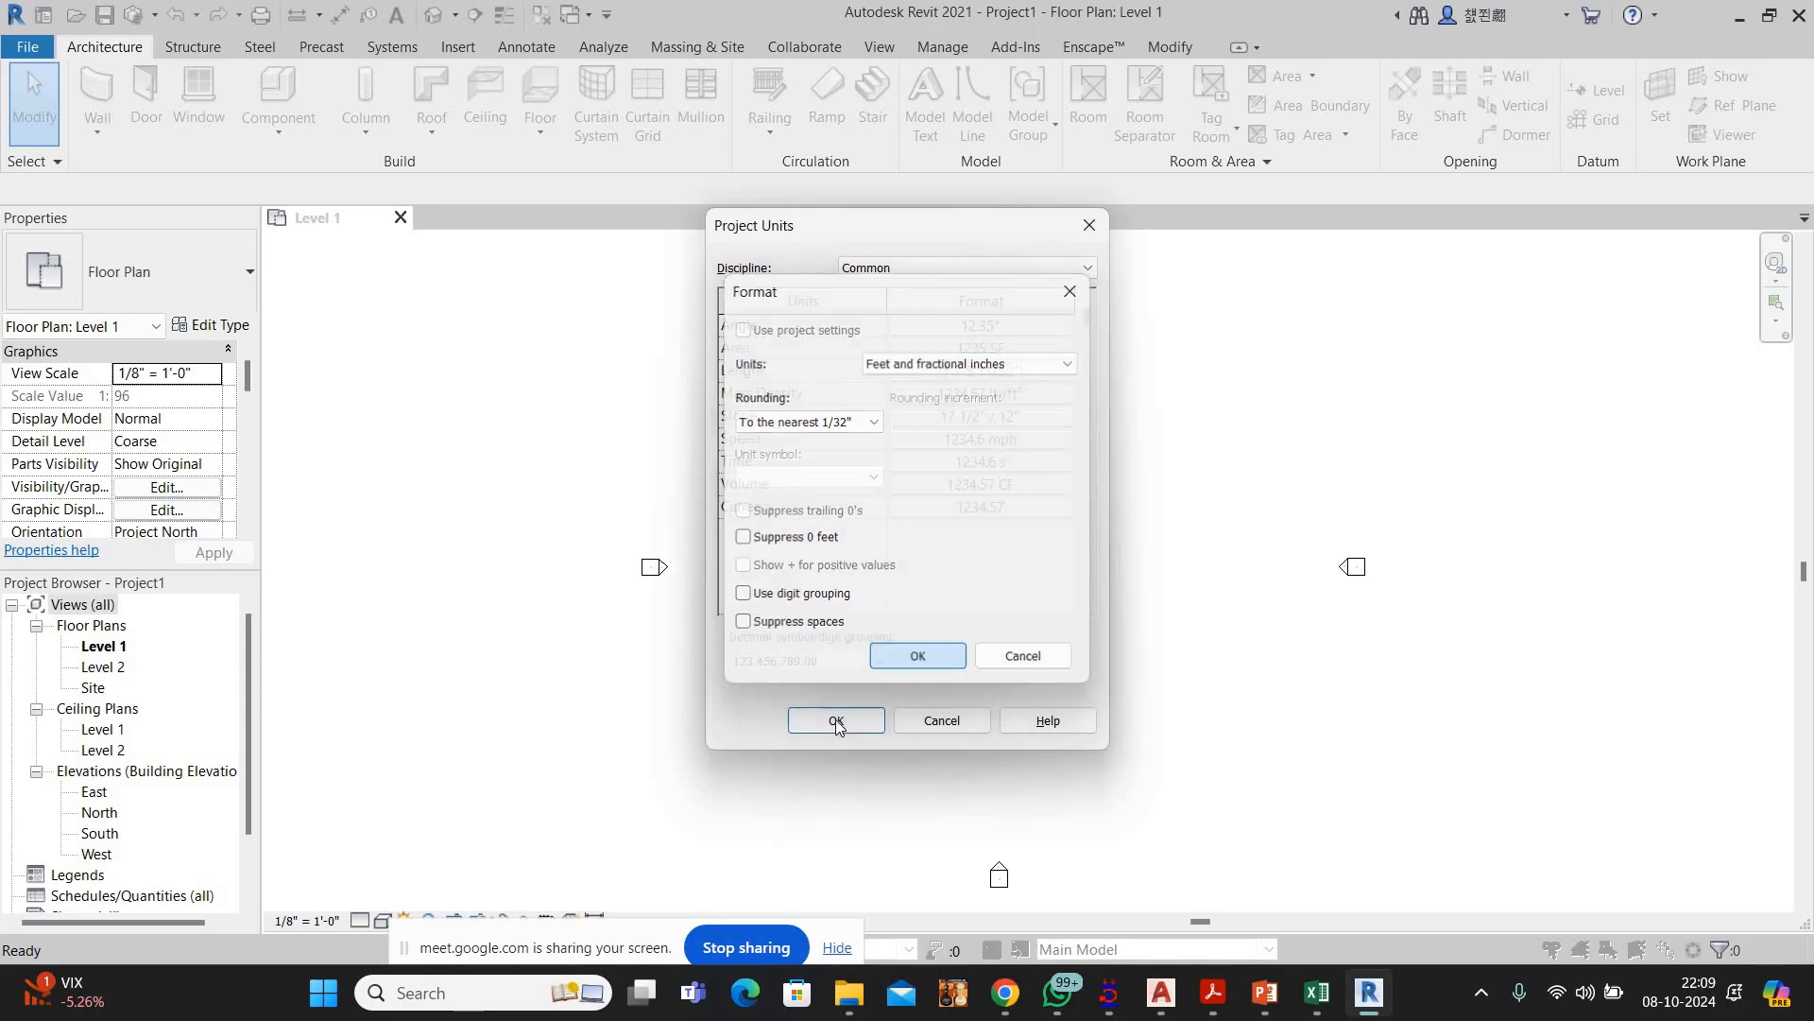
pyautogui.press('Return')
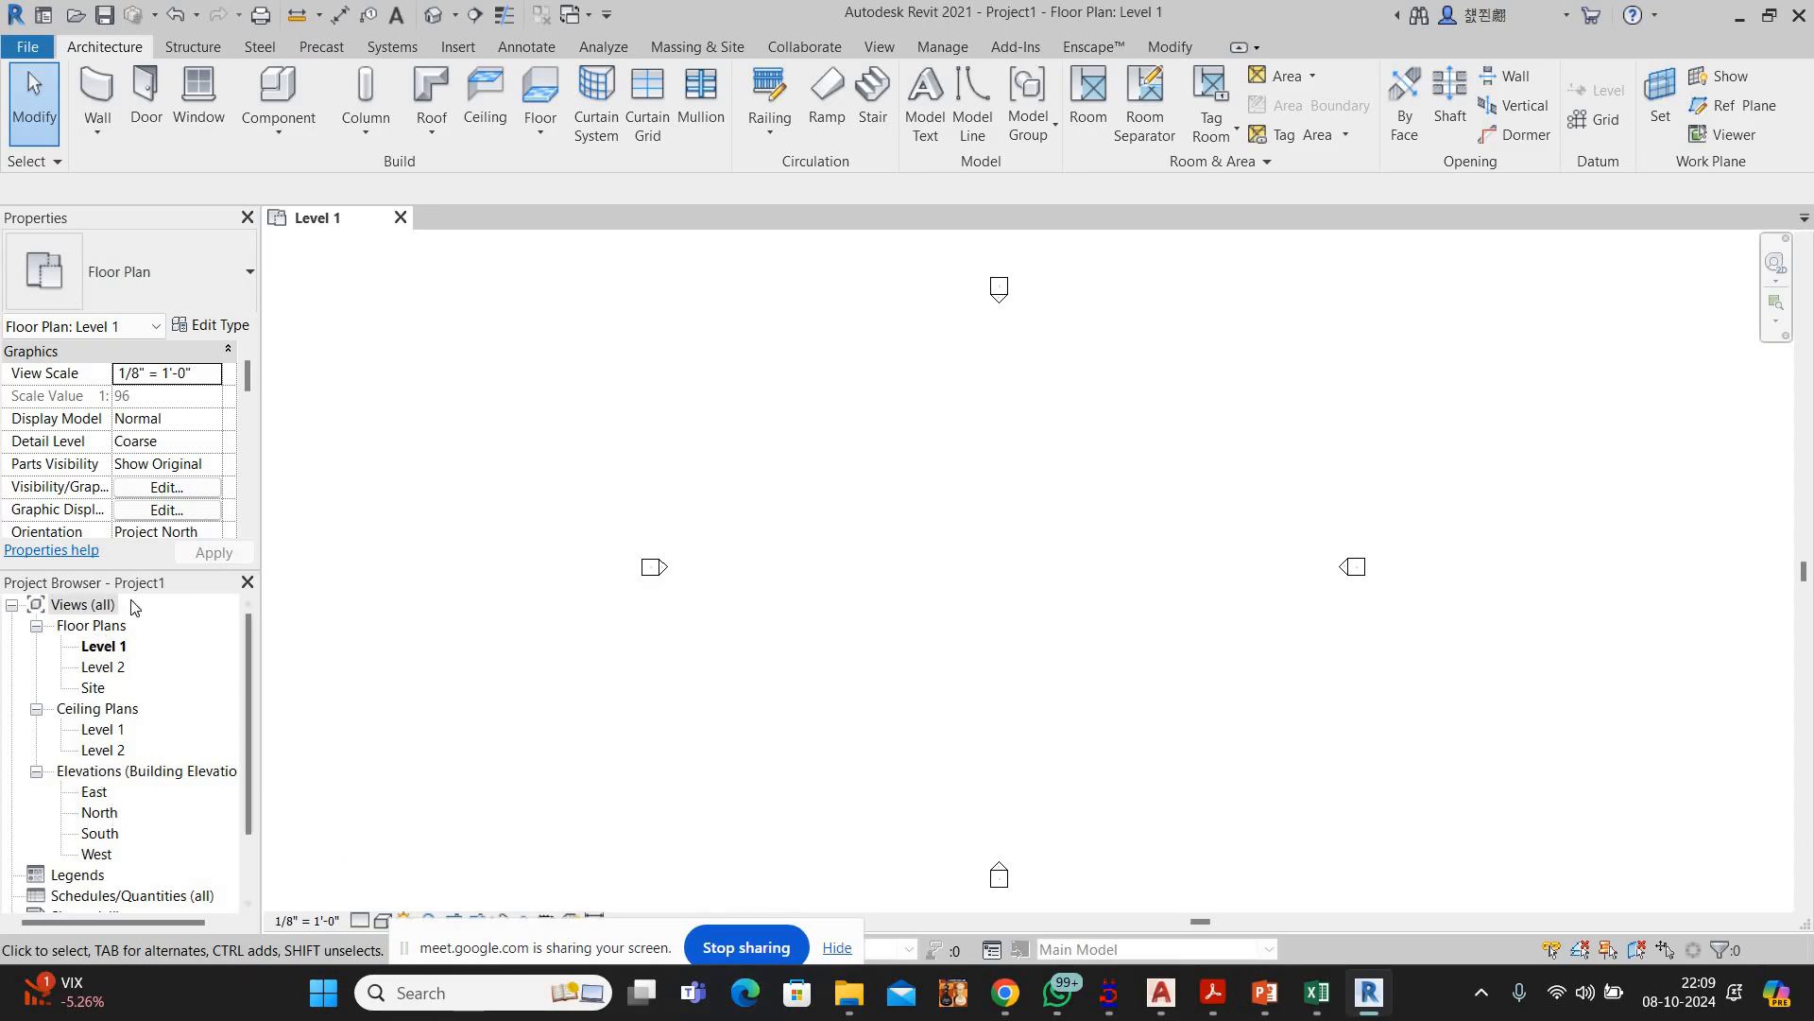
# Open the East building elevation view
pyautogui.doubleClick(94, 794)
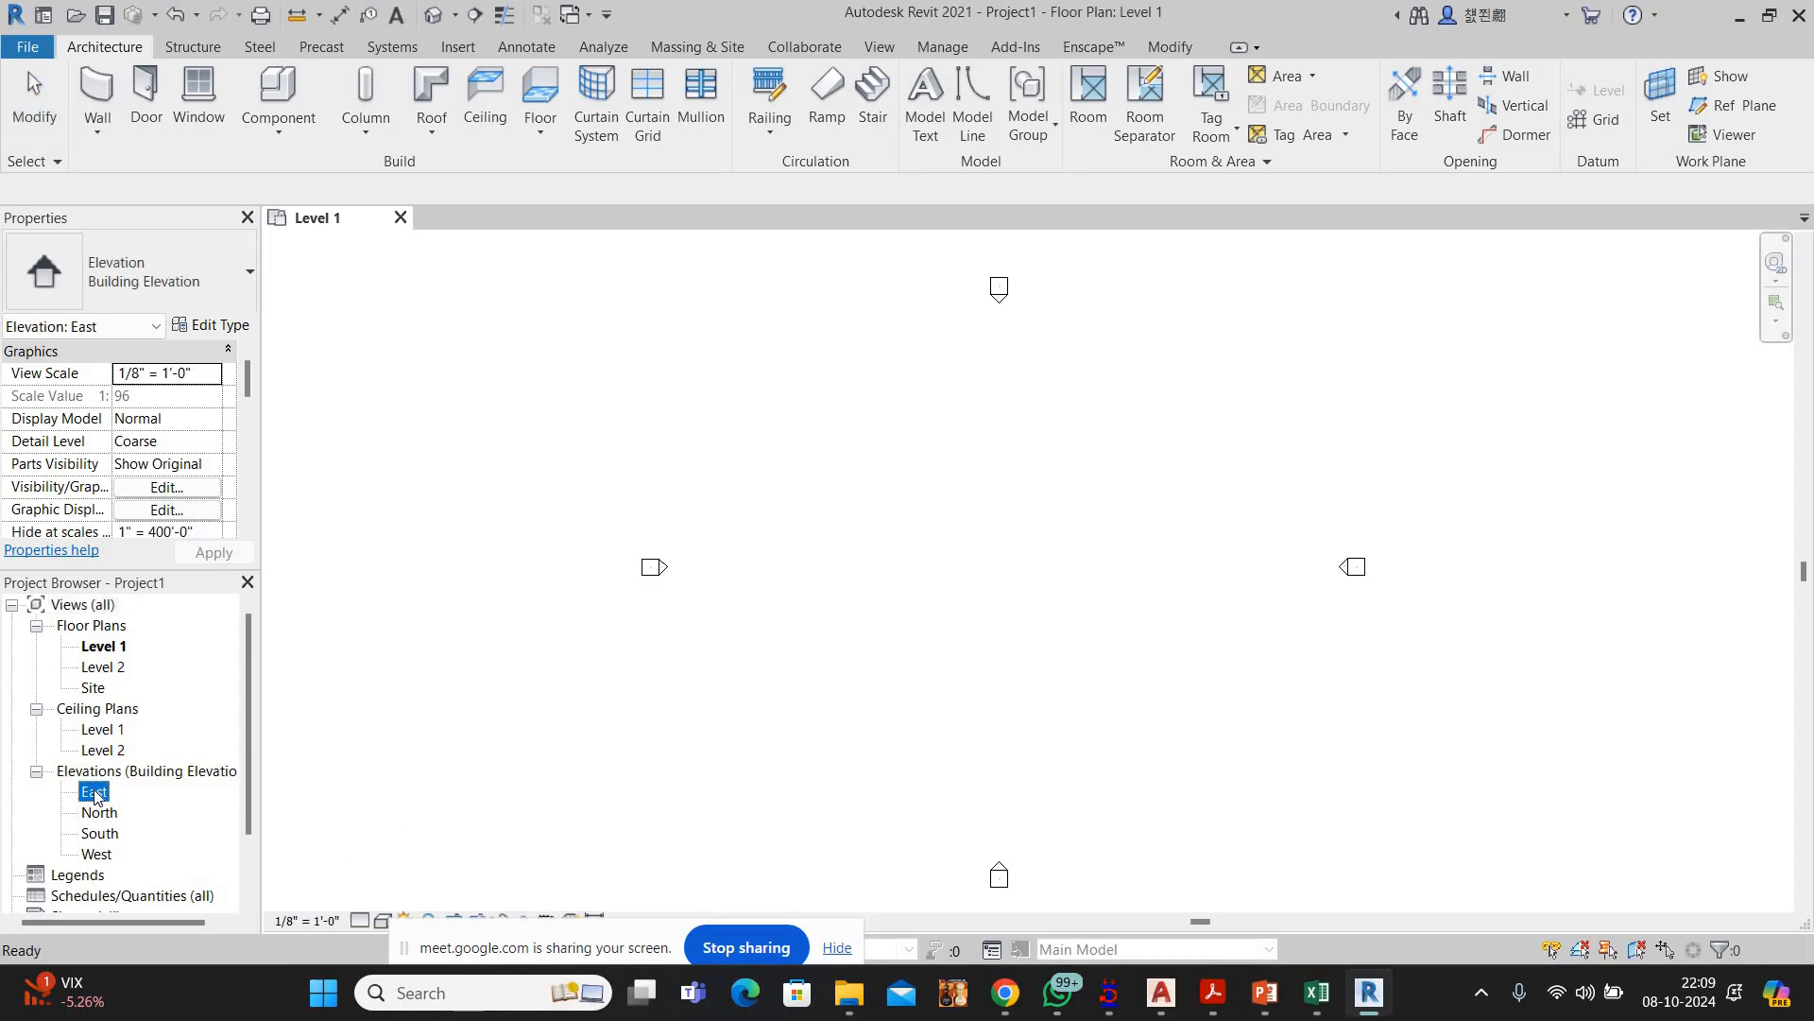
pyautogui.scroll(-1, 676, 717)
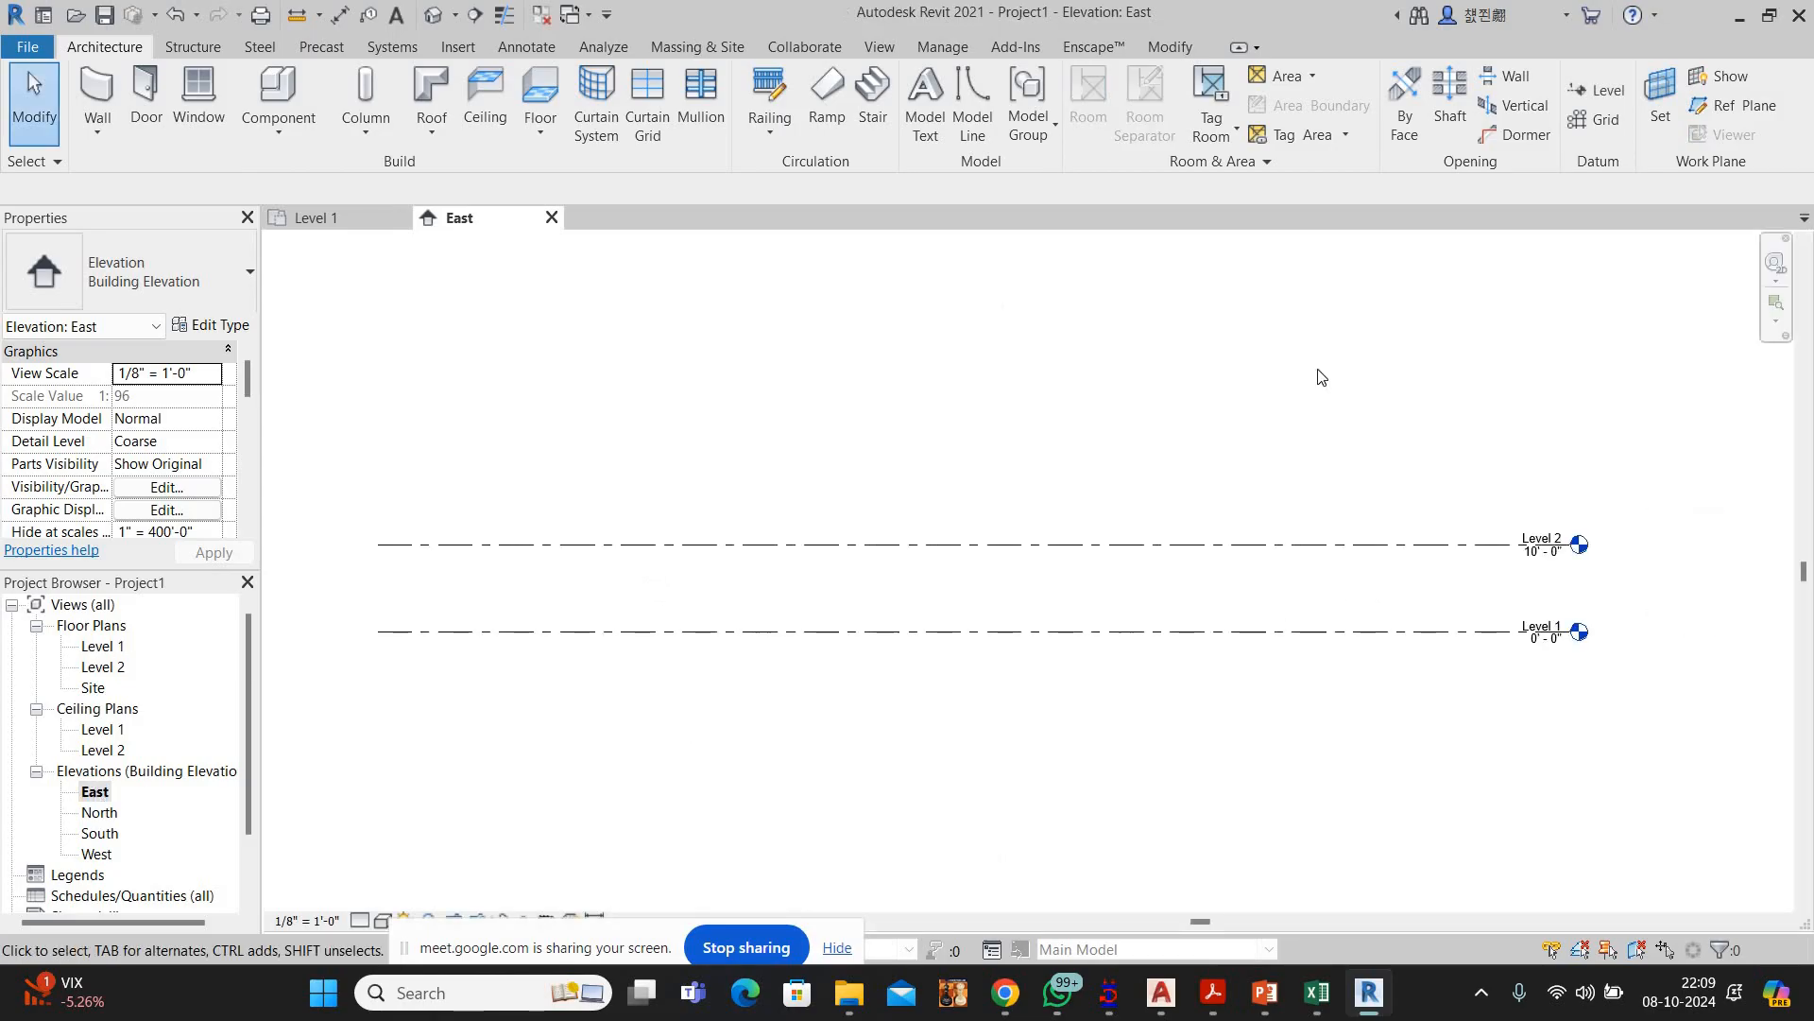
pyautogui.moveTo(1320, 377); pyautogui.dragTo(1324, 398, button='middle')
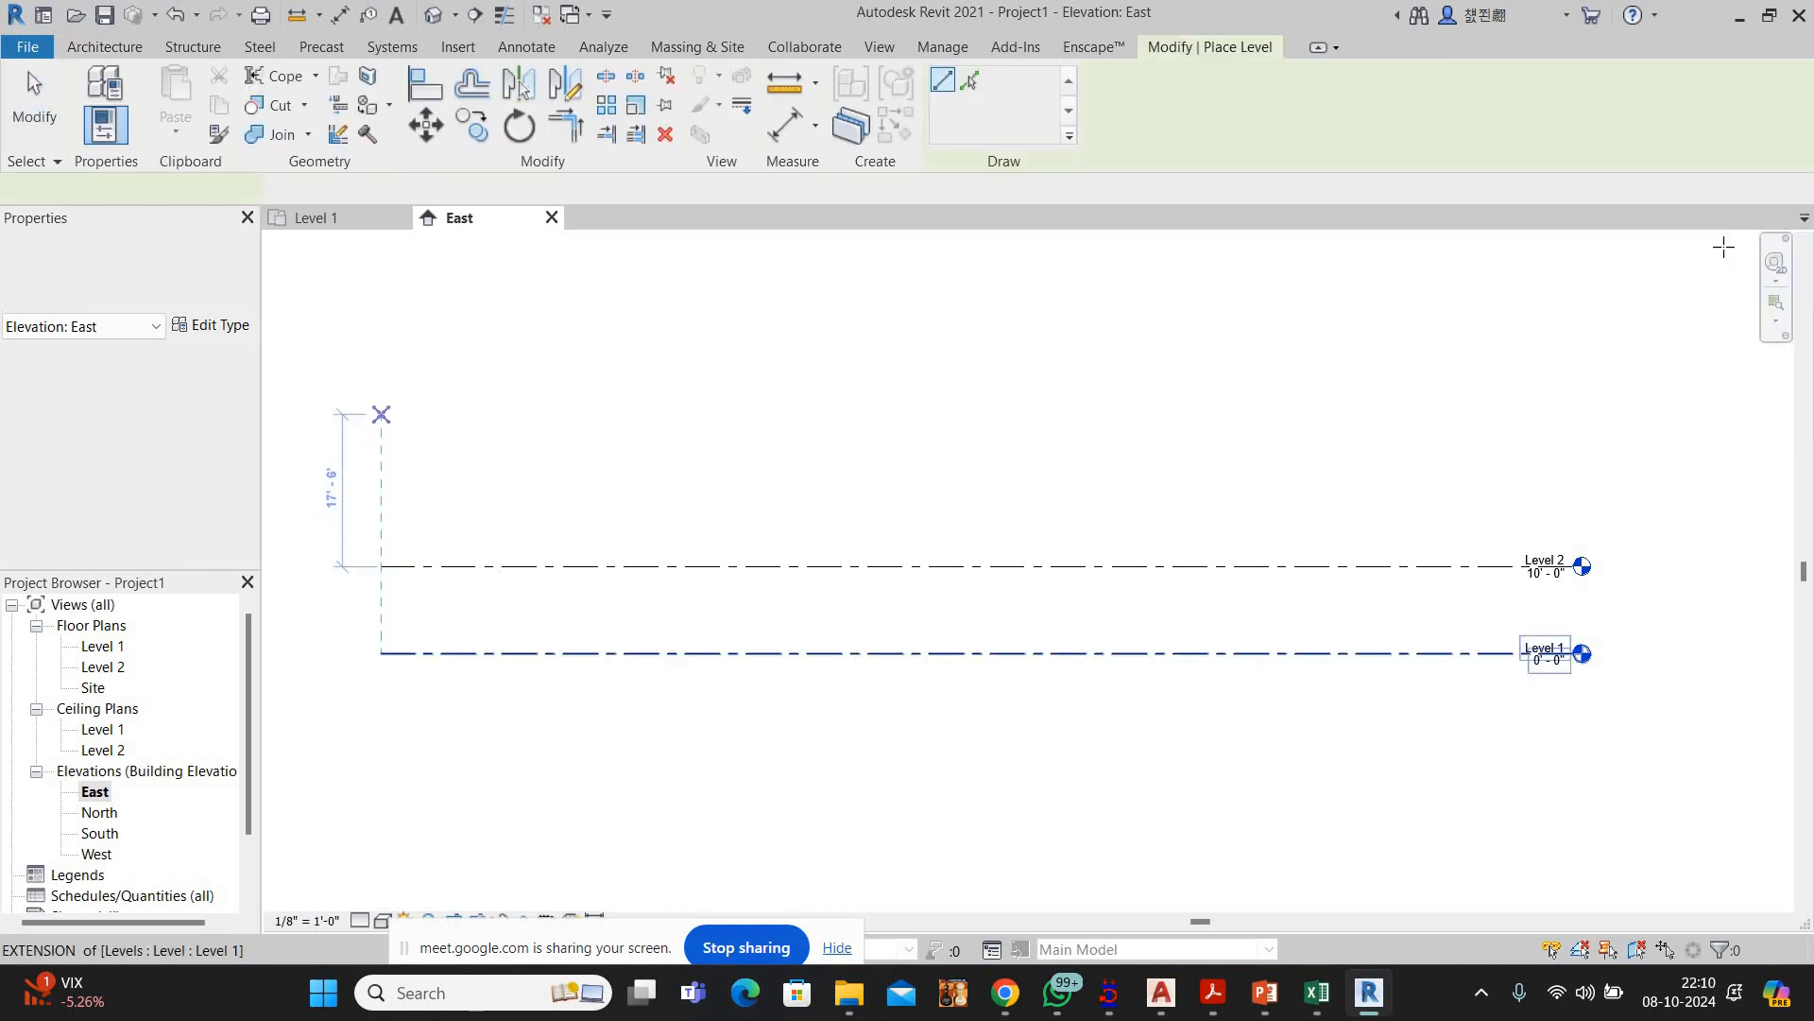
# Draw three additional levels above Level 2 at elevations of about 29', 41' and 52'-6"
pyautogui.click(381, 401)
pyautogui.click(1526, 298)
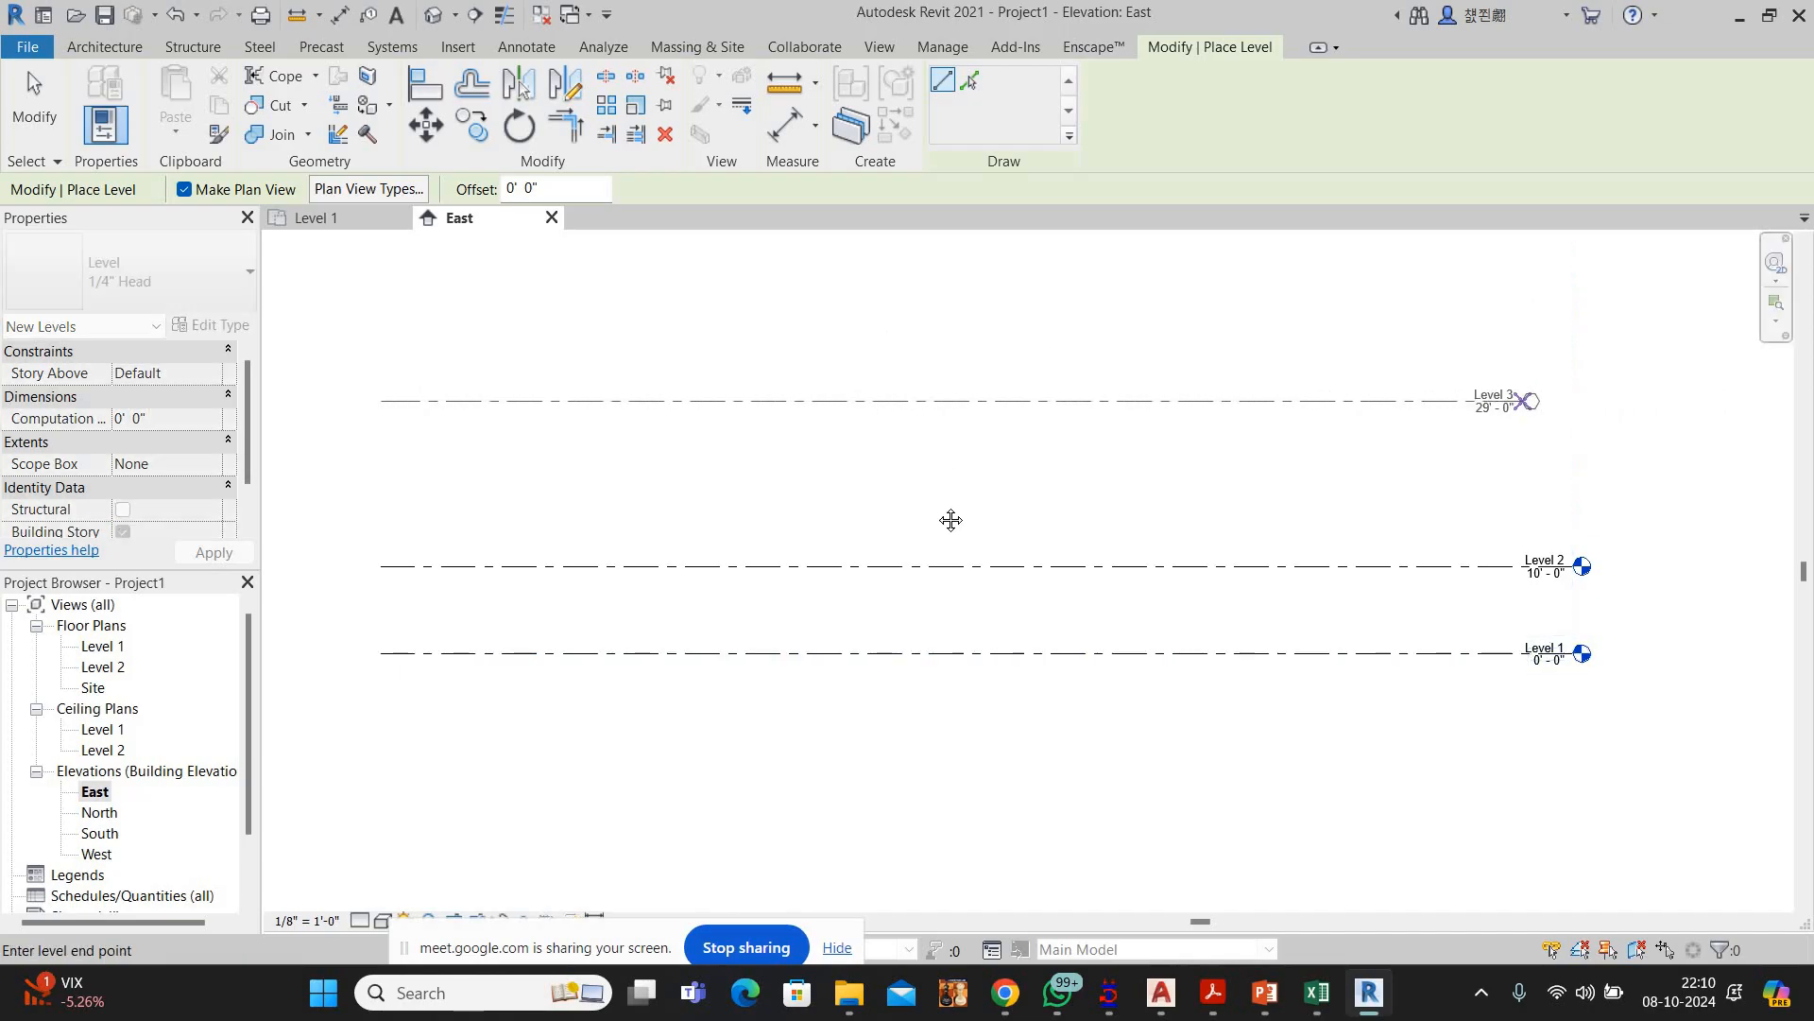
pyautogui.moveTo(869, 339); pyautogui.dragTo(931, 502, button='middle')
pyautogui.click(590, 460)
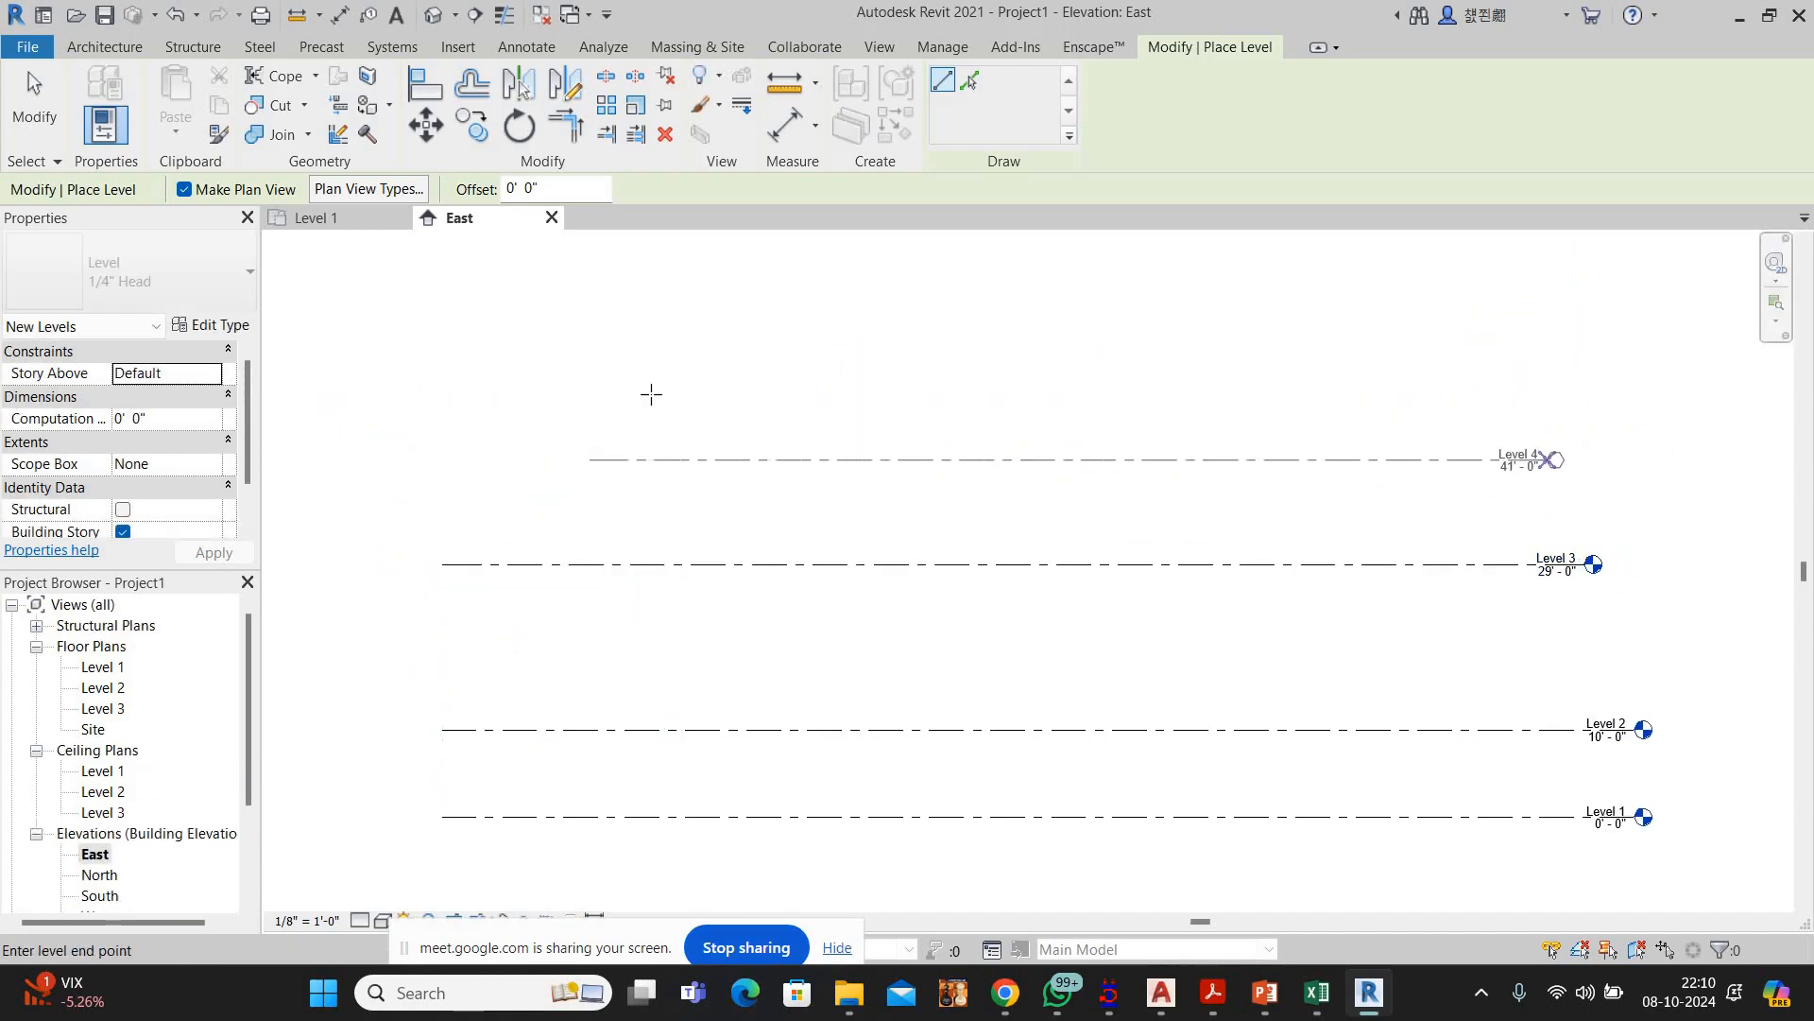
pyautogui.click(413, 363)
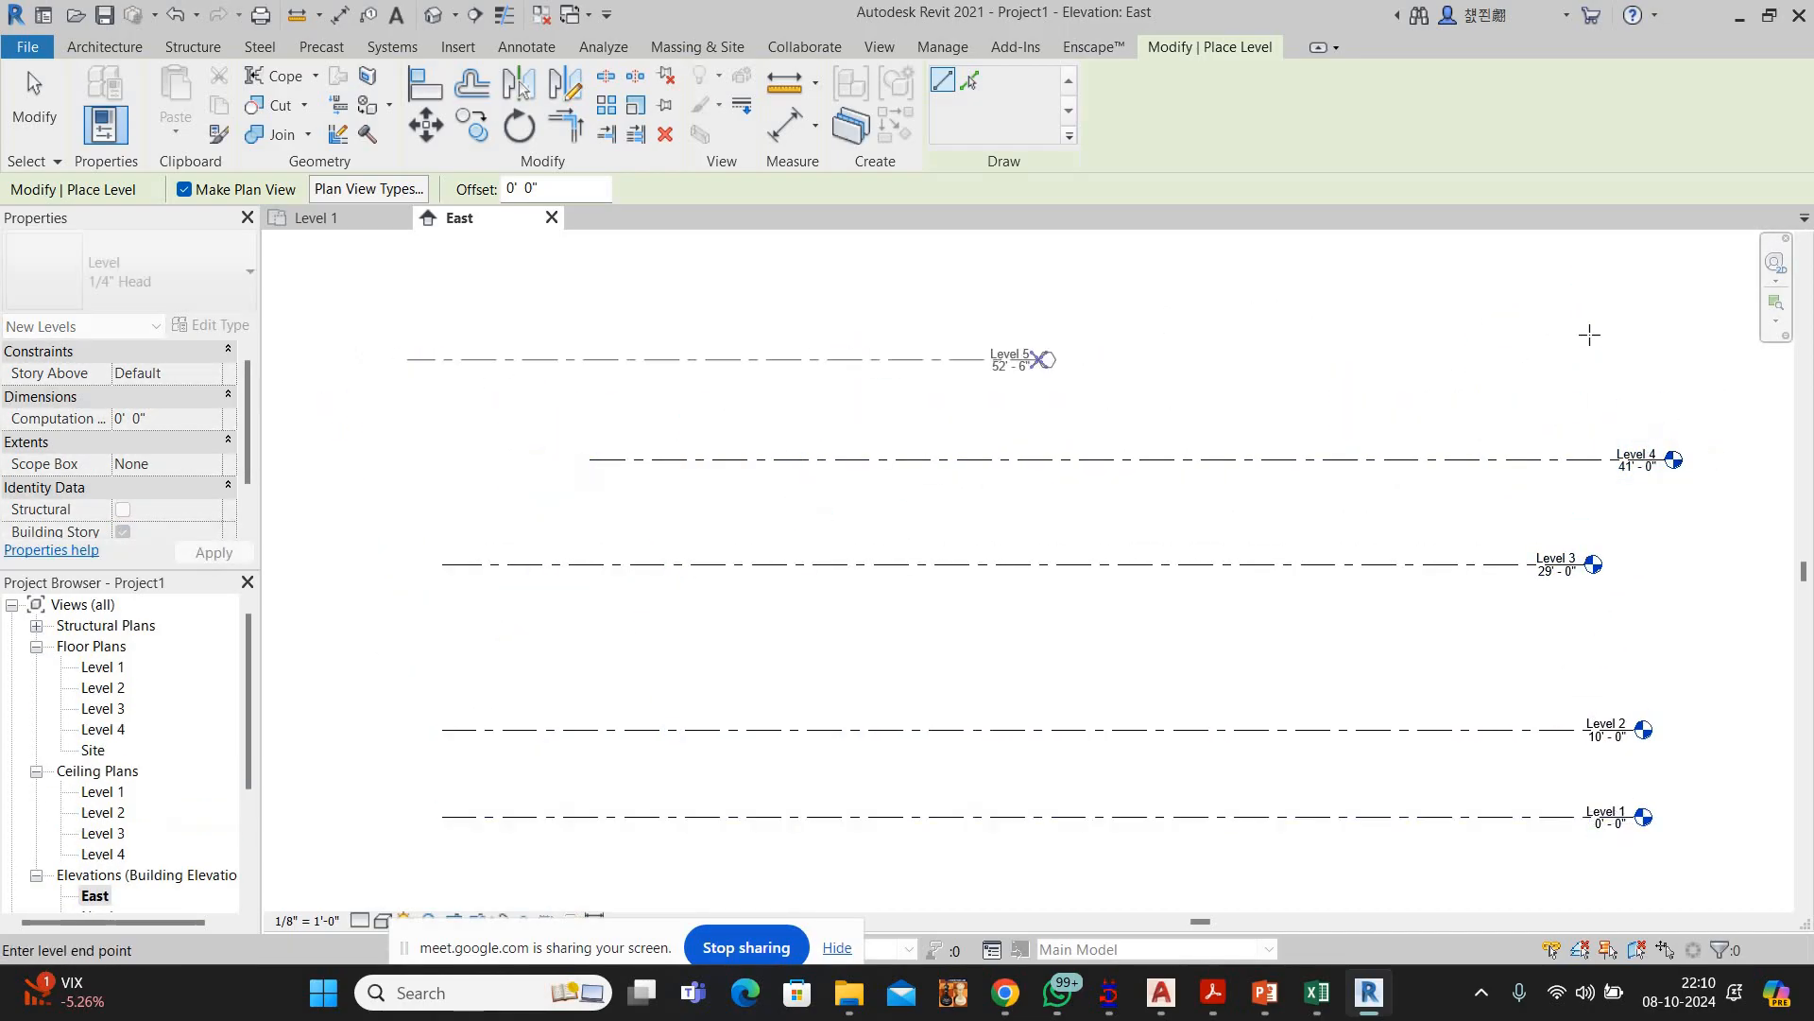
pyautogui.click(1408, 305)
pyautogui.rightClick(1387, 299)
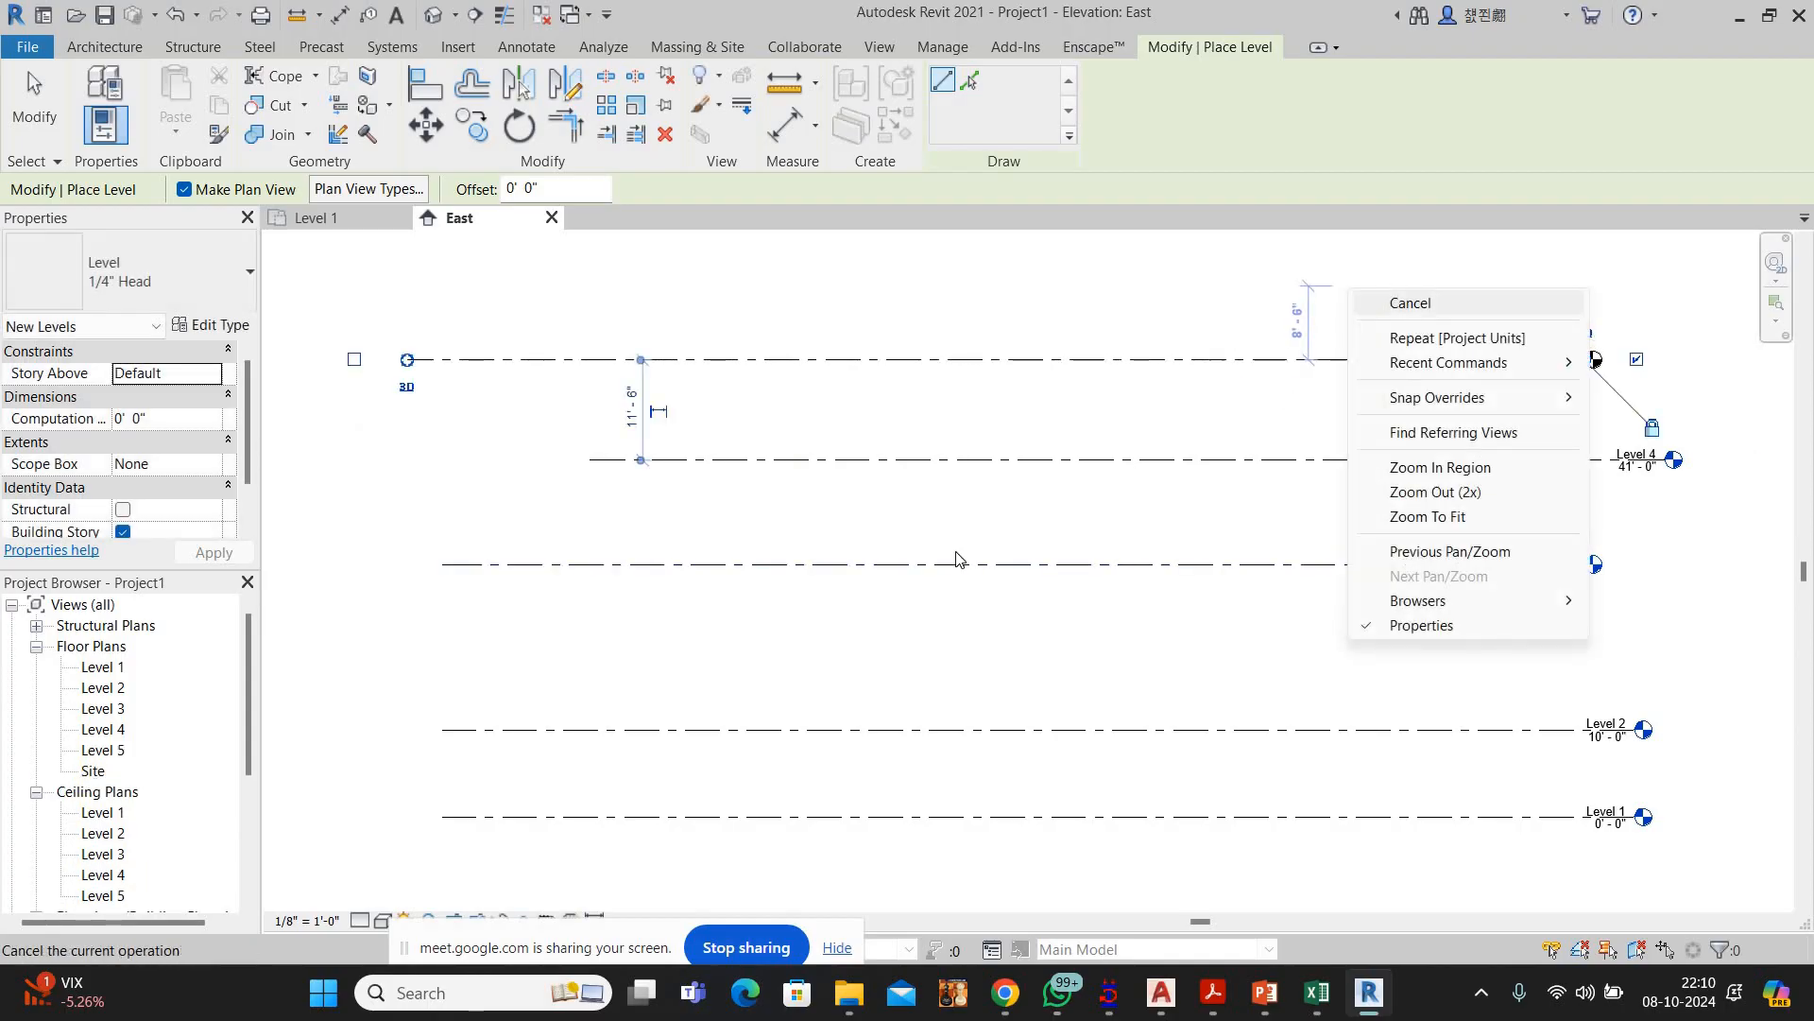
pyautogui.click(1413, 311)
# Set the distance between Level 2 and Level 3 to 10'
pyautogui.moveTo(643, 565); pyautogui.dragTo(733, 414, button='middle')
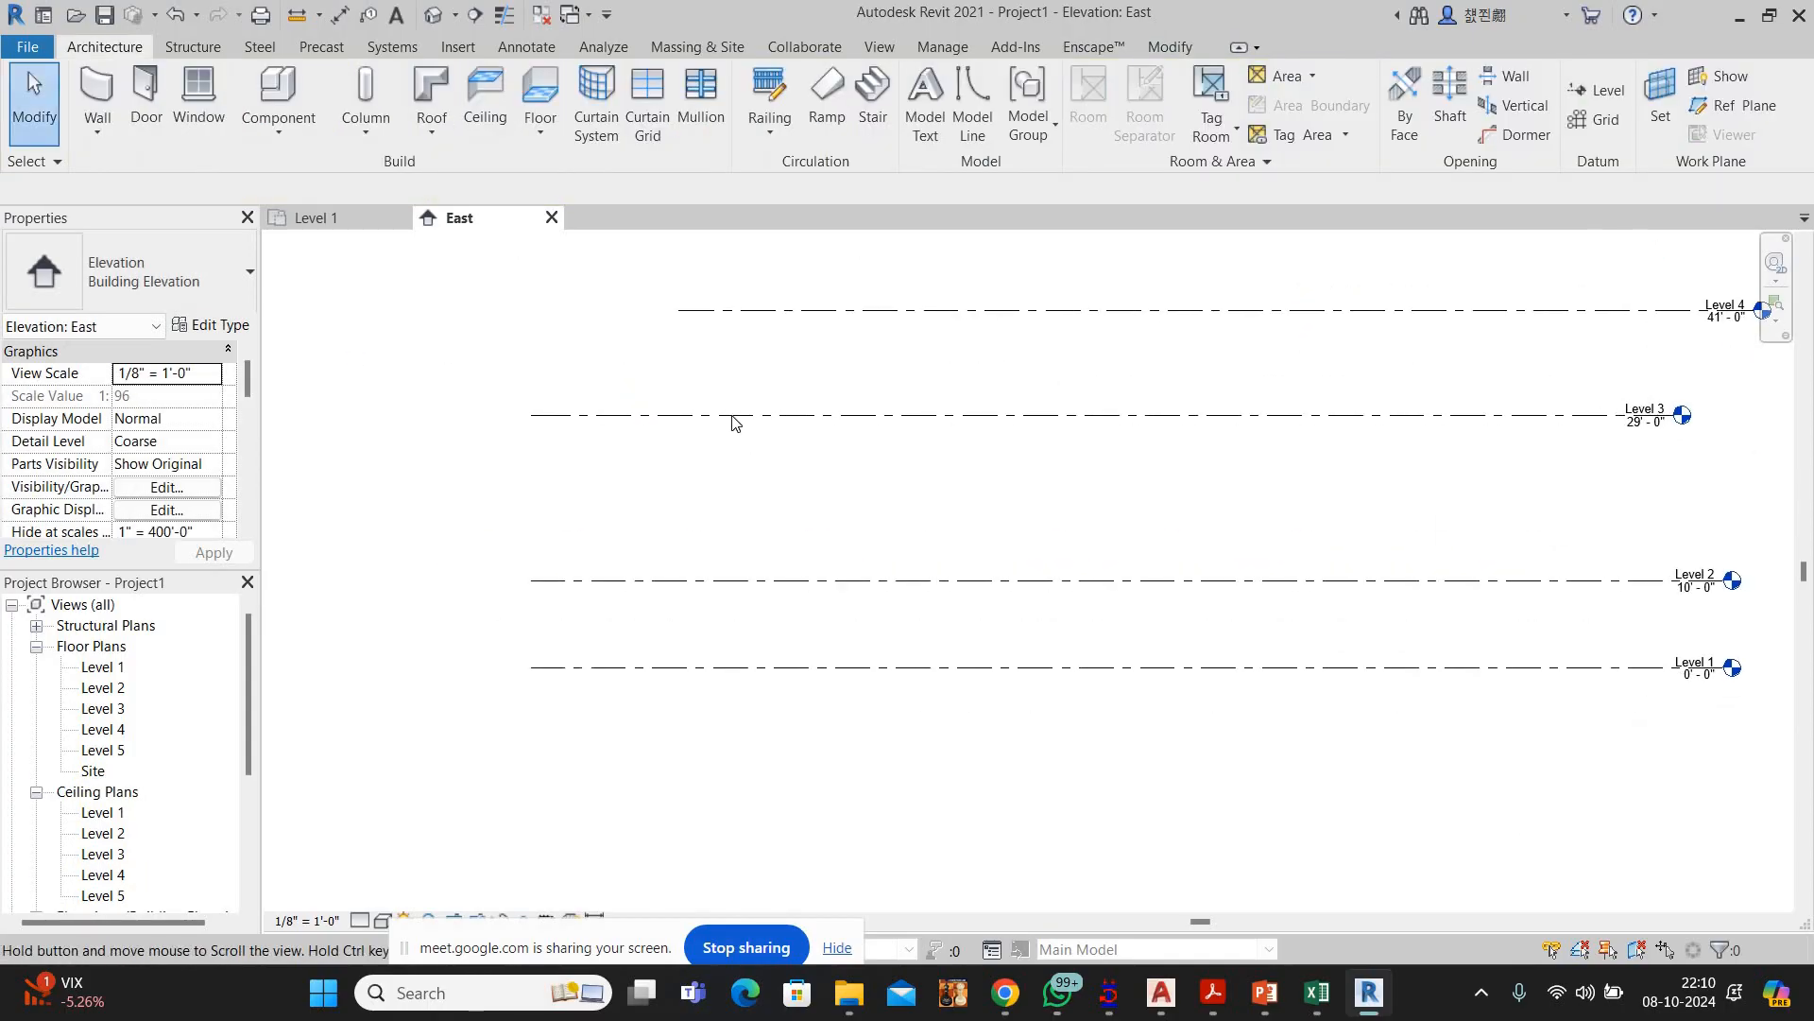
pyautogui.click(750, 511)
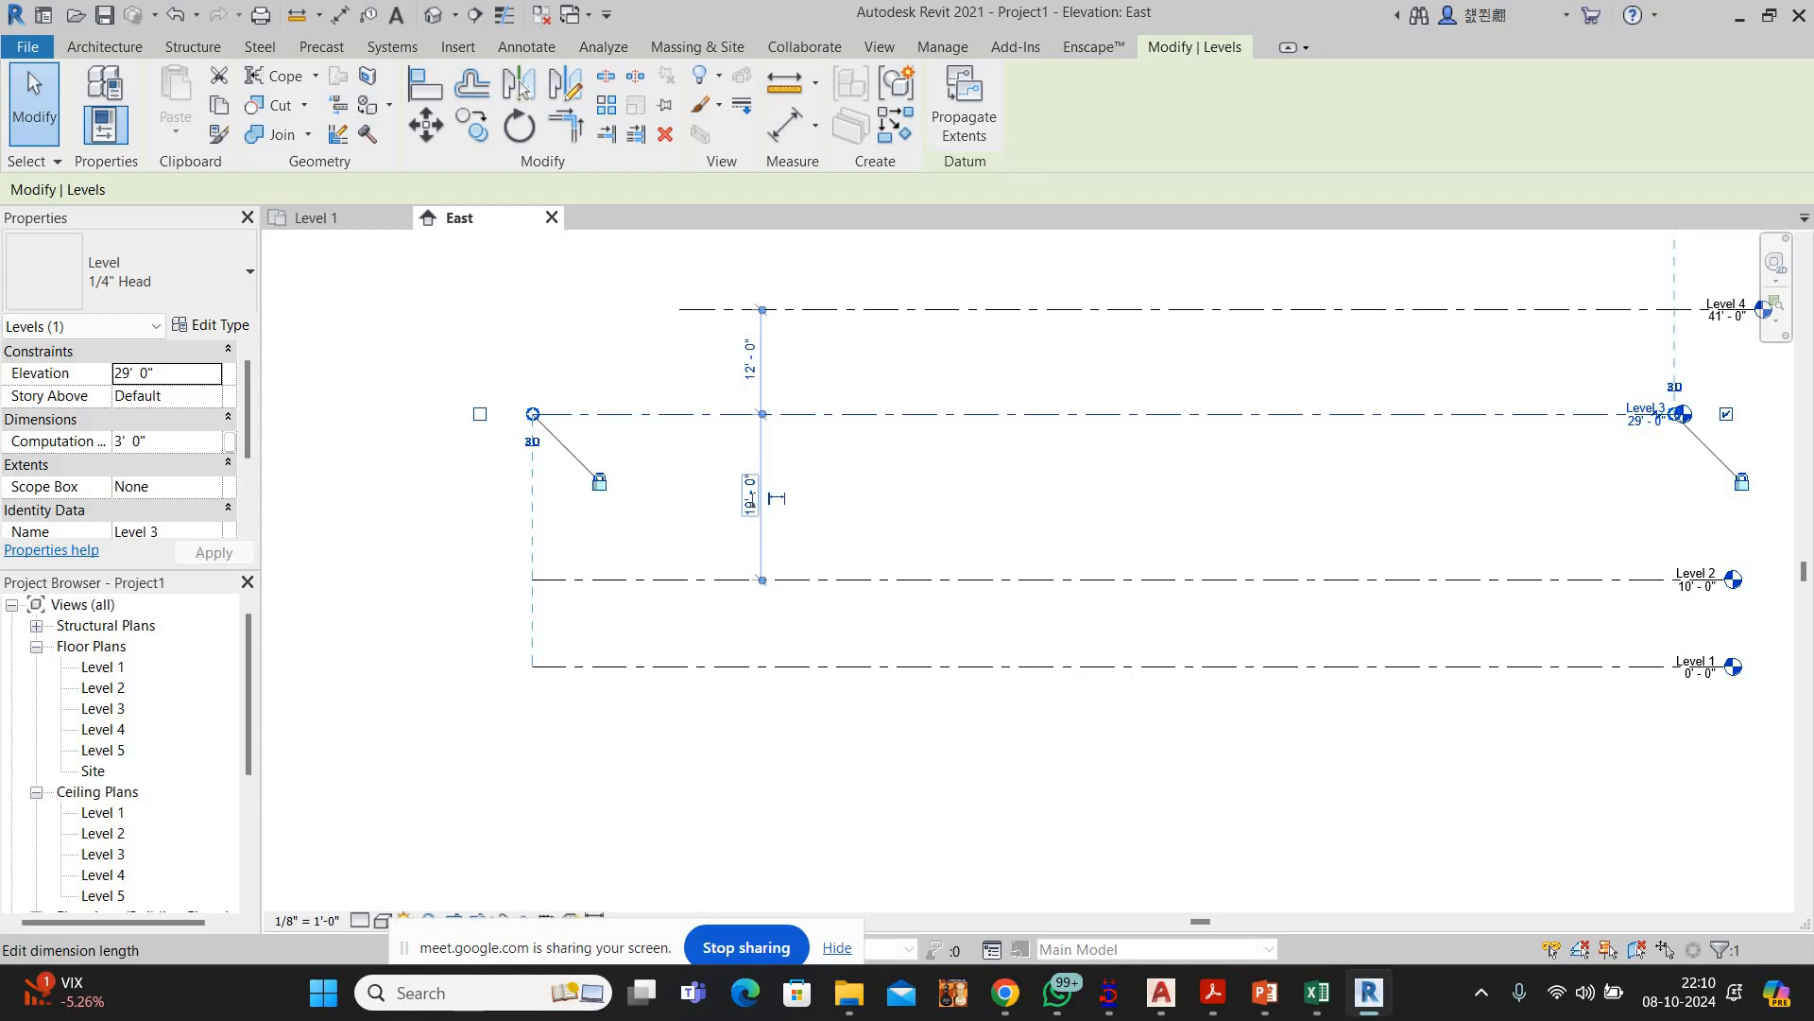
pyautogui.click(749, 498)
pyautogui.write('1')
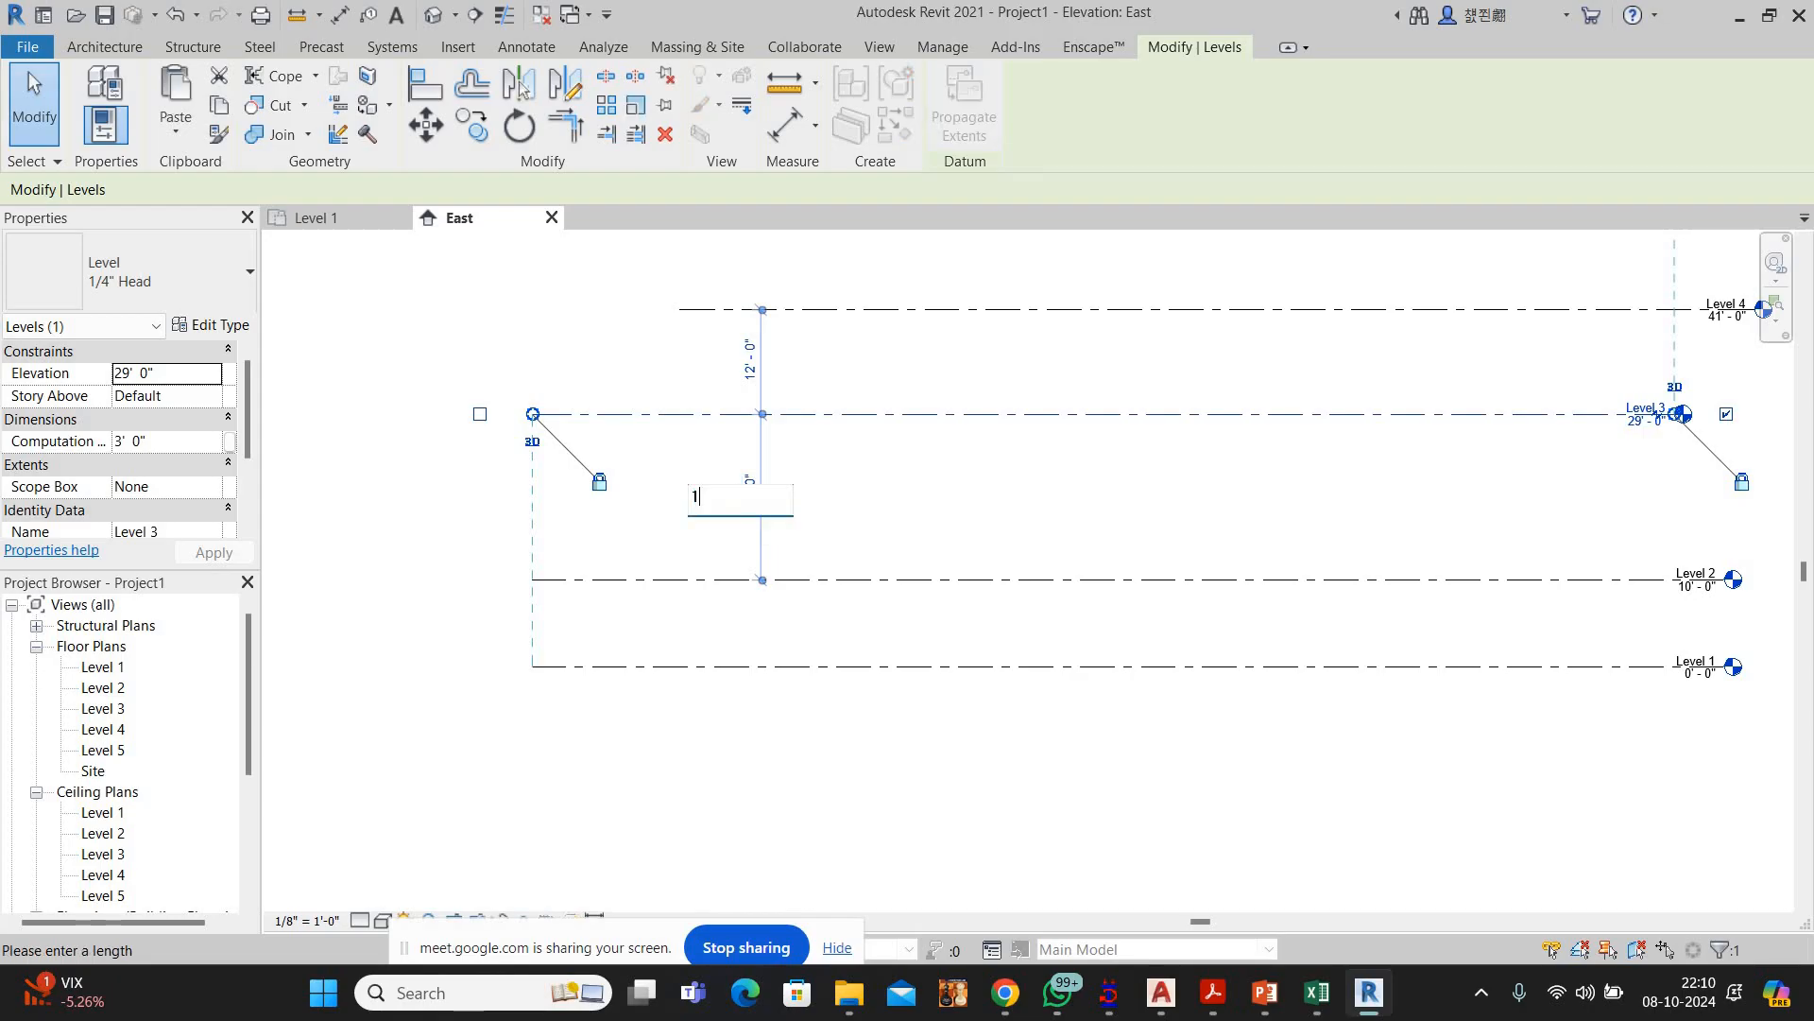
pyautogui.write("0'")
pyautogui.press('Return')
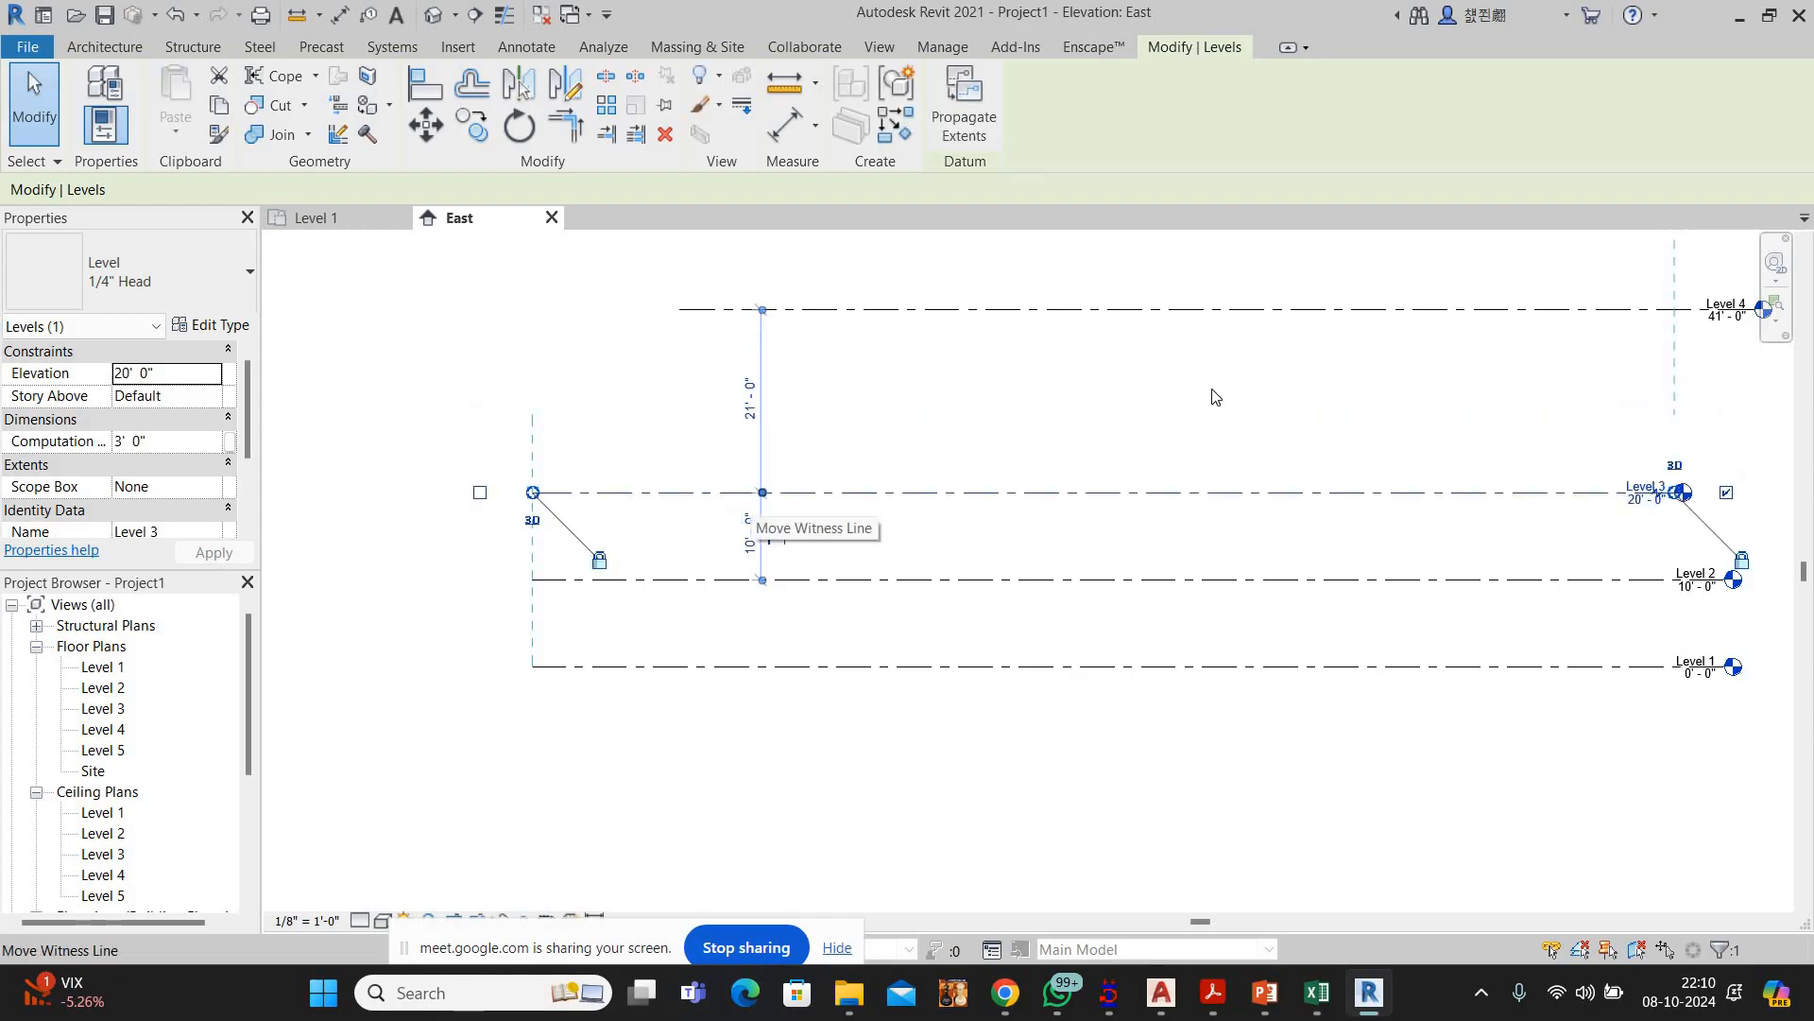
pyautogui.press('Escape')
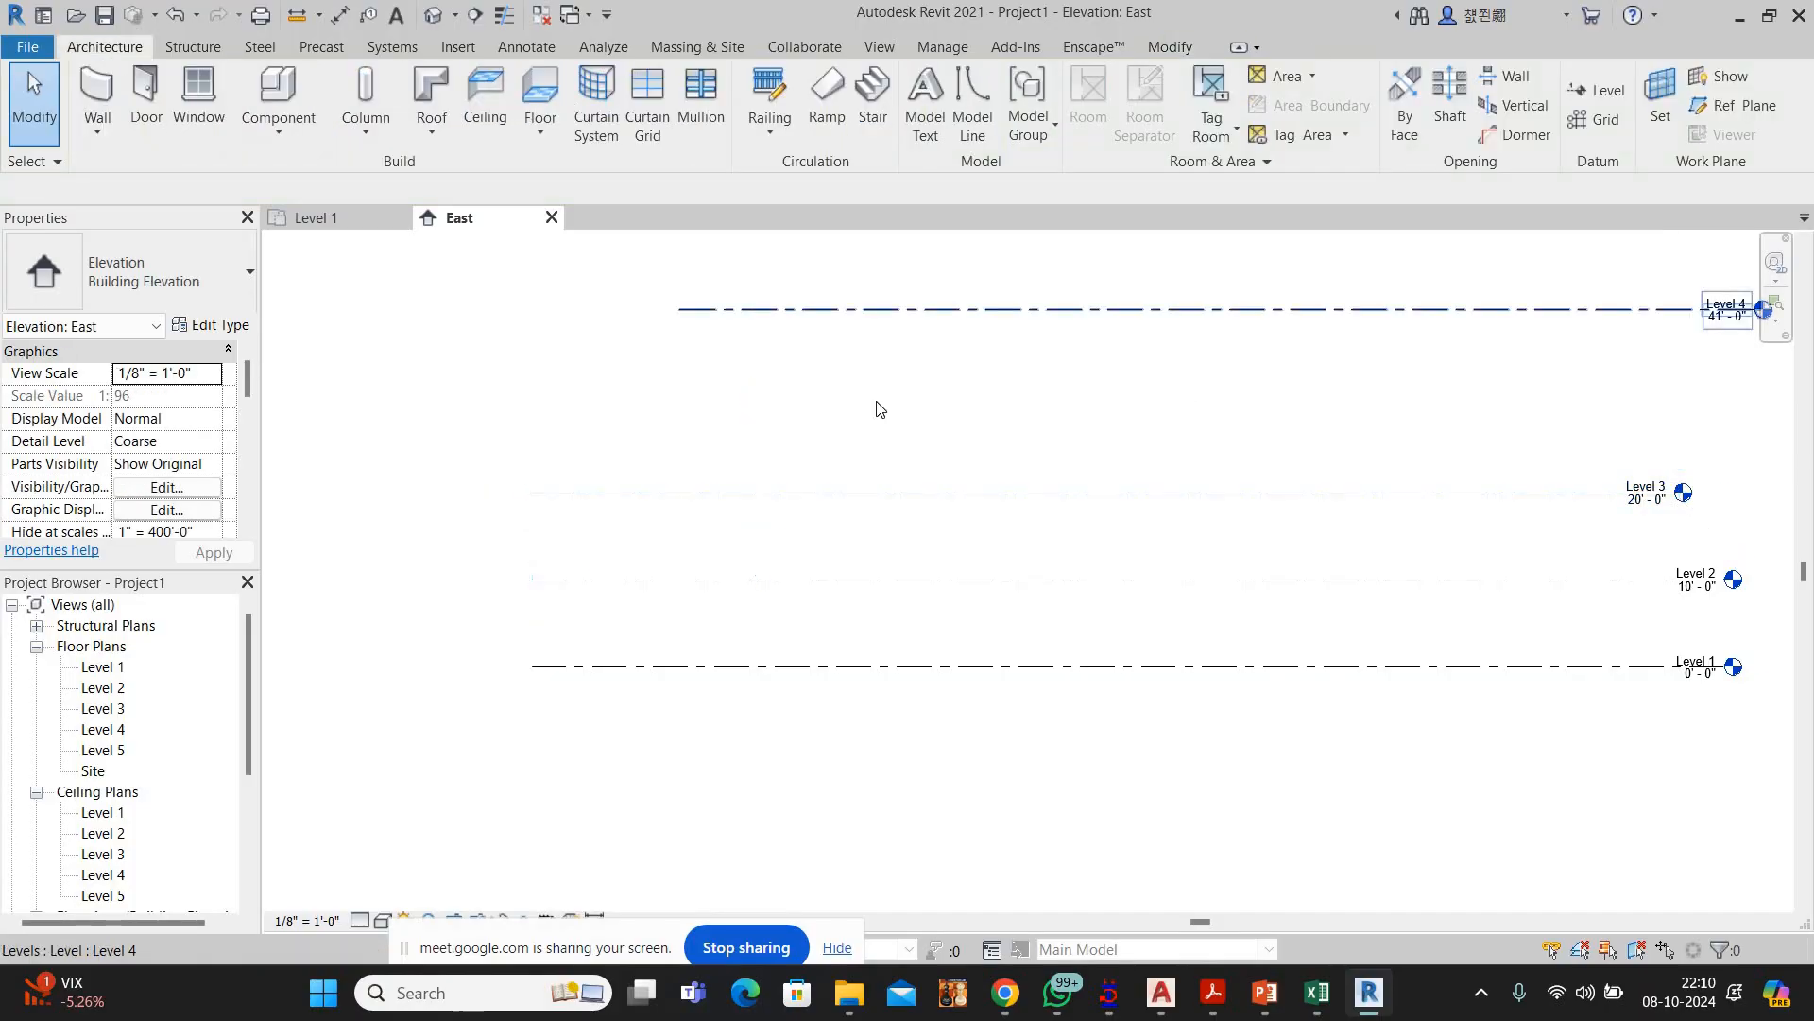
# Set the distance between Level 3 and Level 4 to 10'
pyautogui.click(867, 309)
pyautogui.click(884, 395)
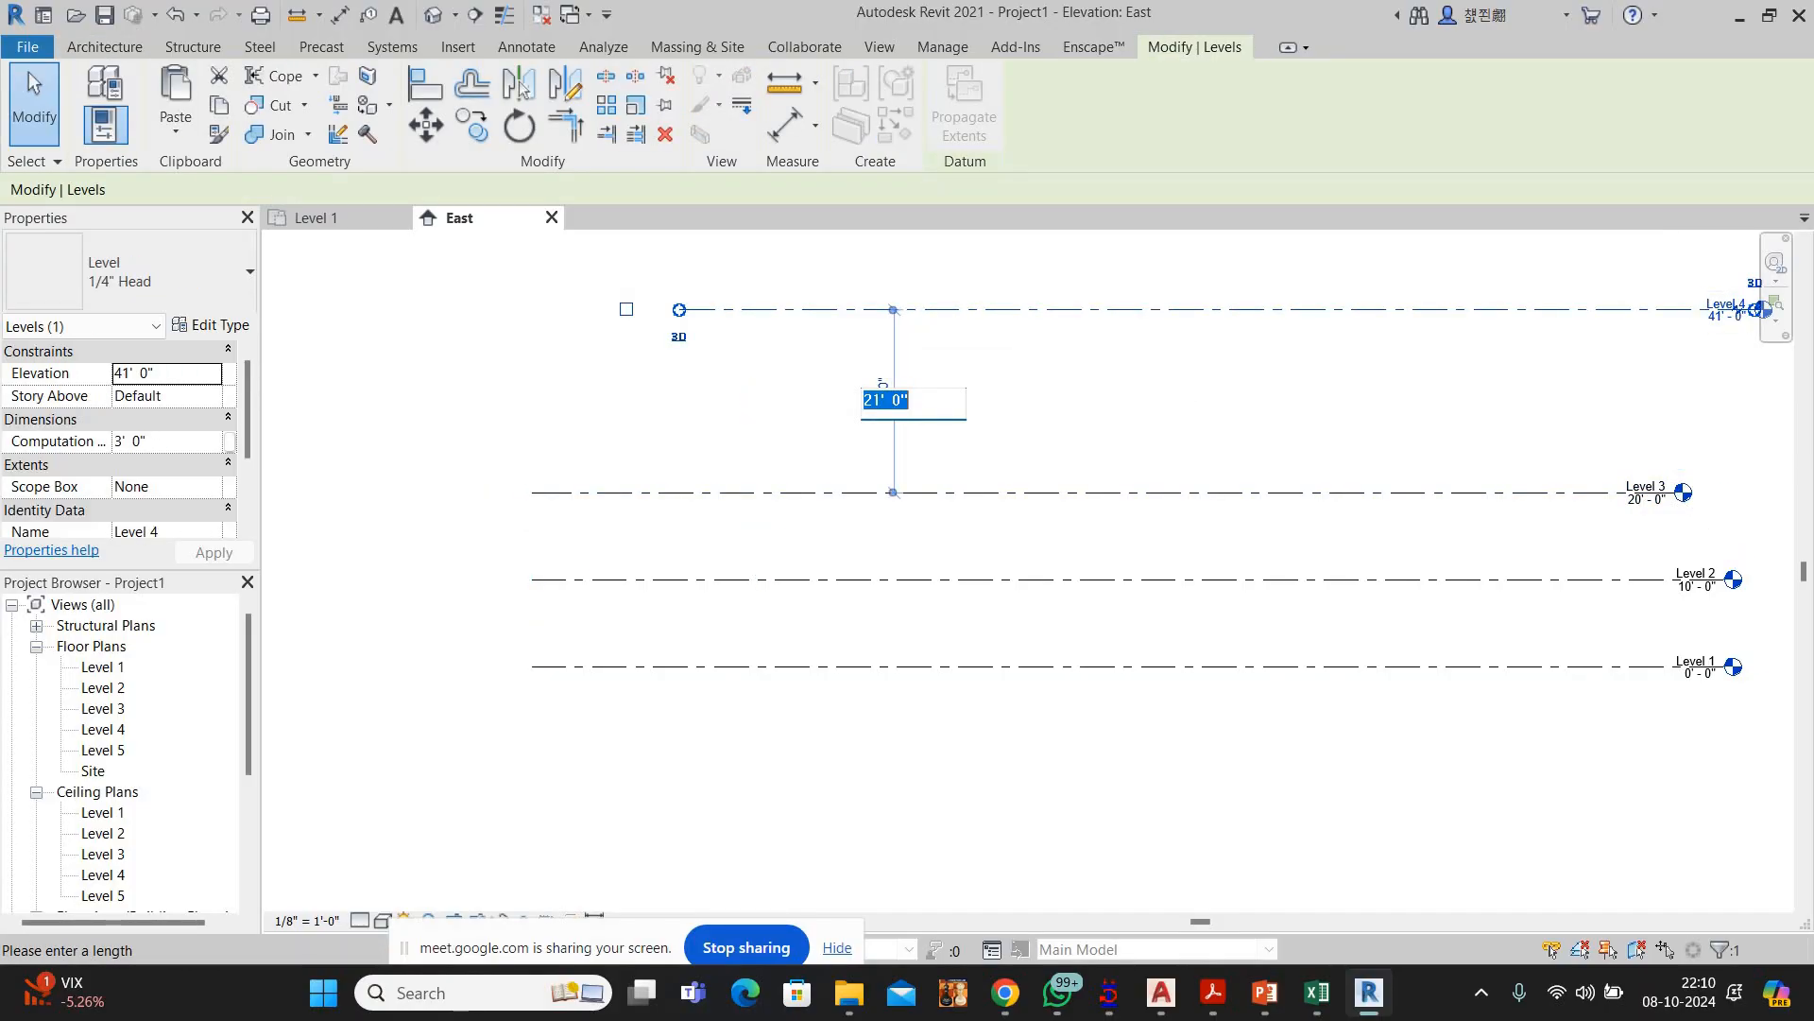
pyautogui.write('10')
pyautogui.press('Return')
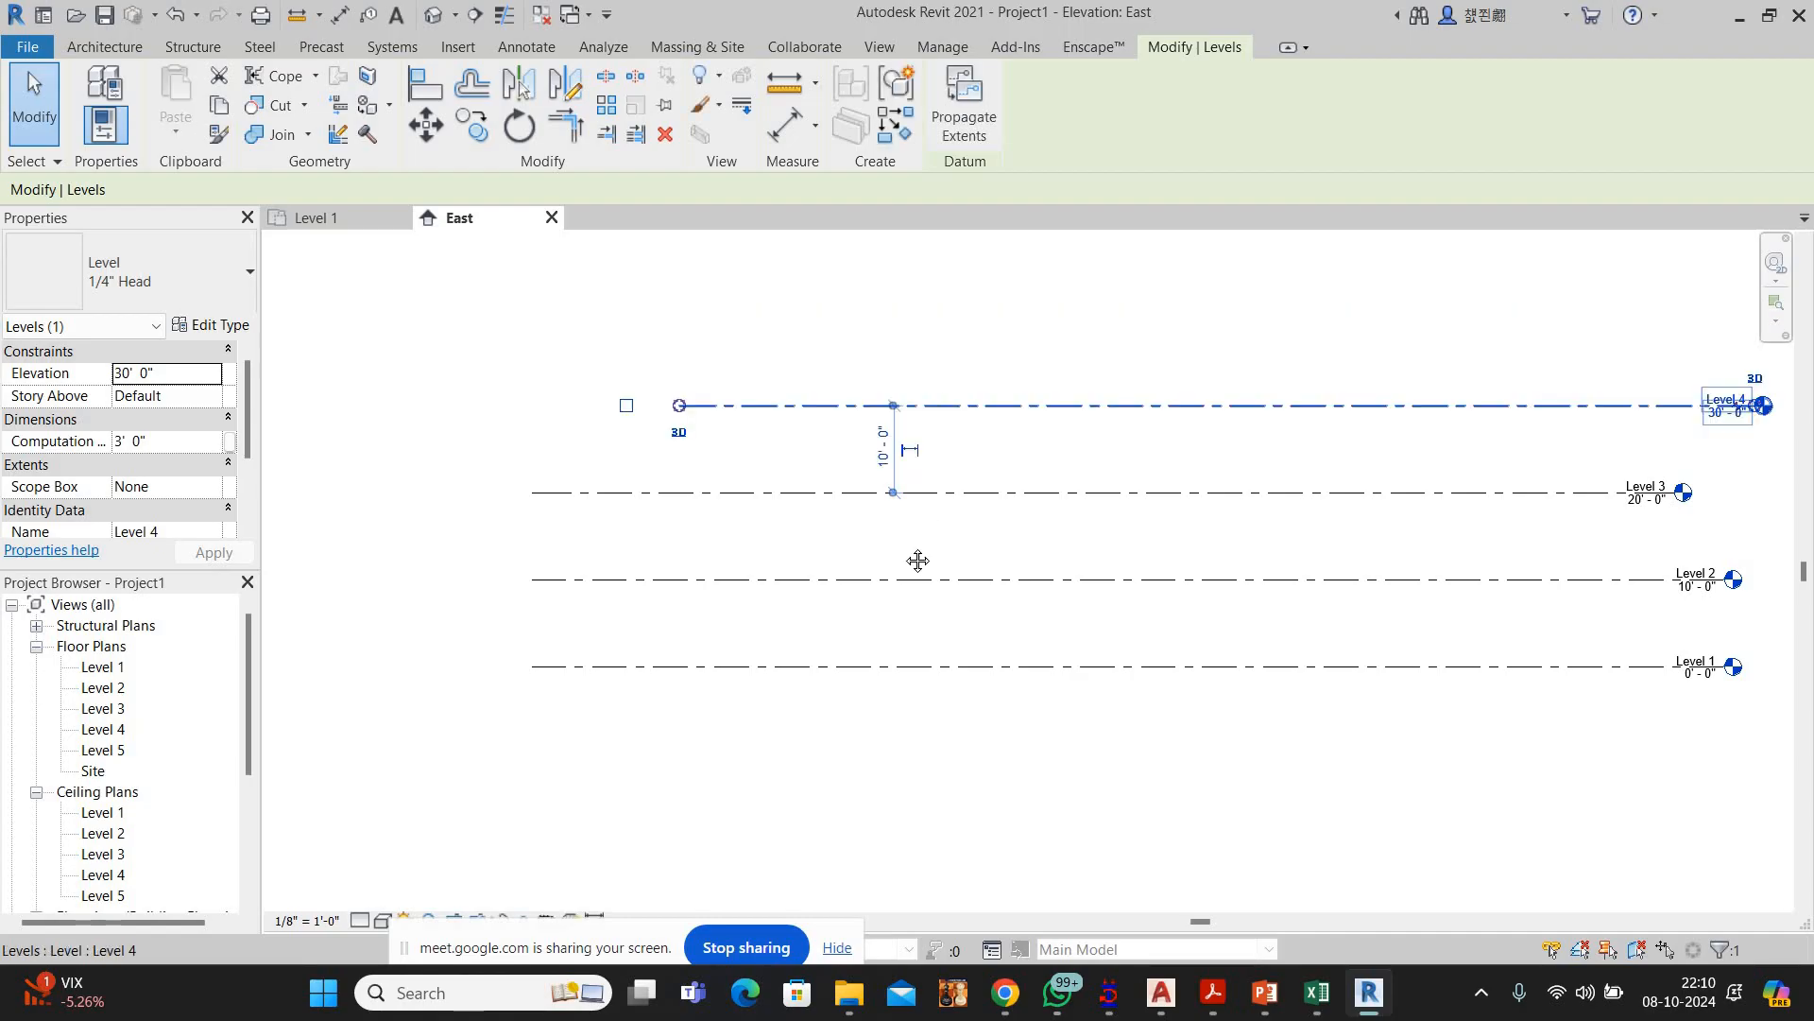
pyautogui.press('Escape')
# Set the distance between Level 4 and Level 5 to 10'
pyautogui.moveTo(914, 401); pyautogui.dragTo(890, 581, button='middle')
pyautogui.click(707, 391)
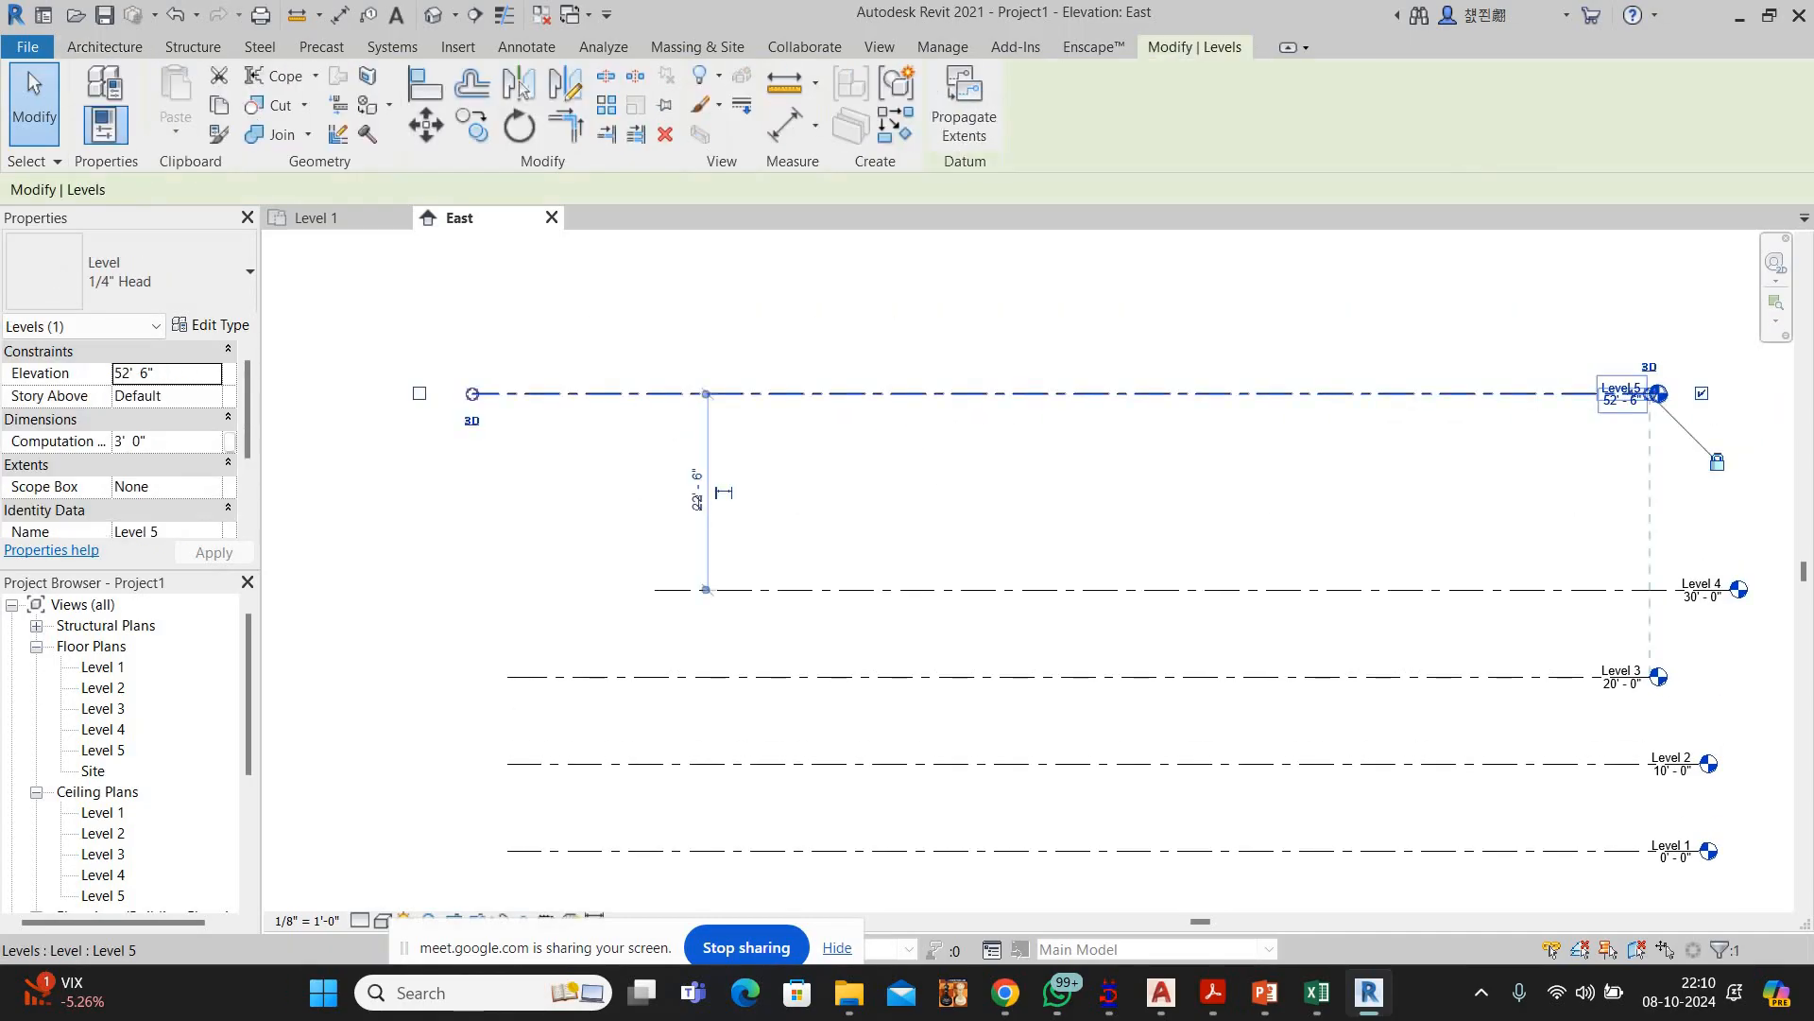
pyautogui.click(699, 490)
pyautogui.write('1')
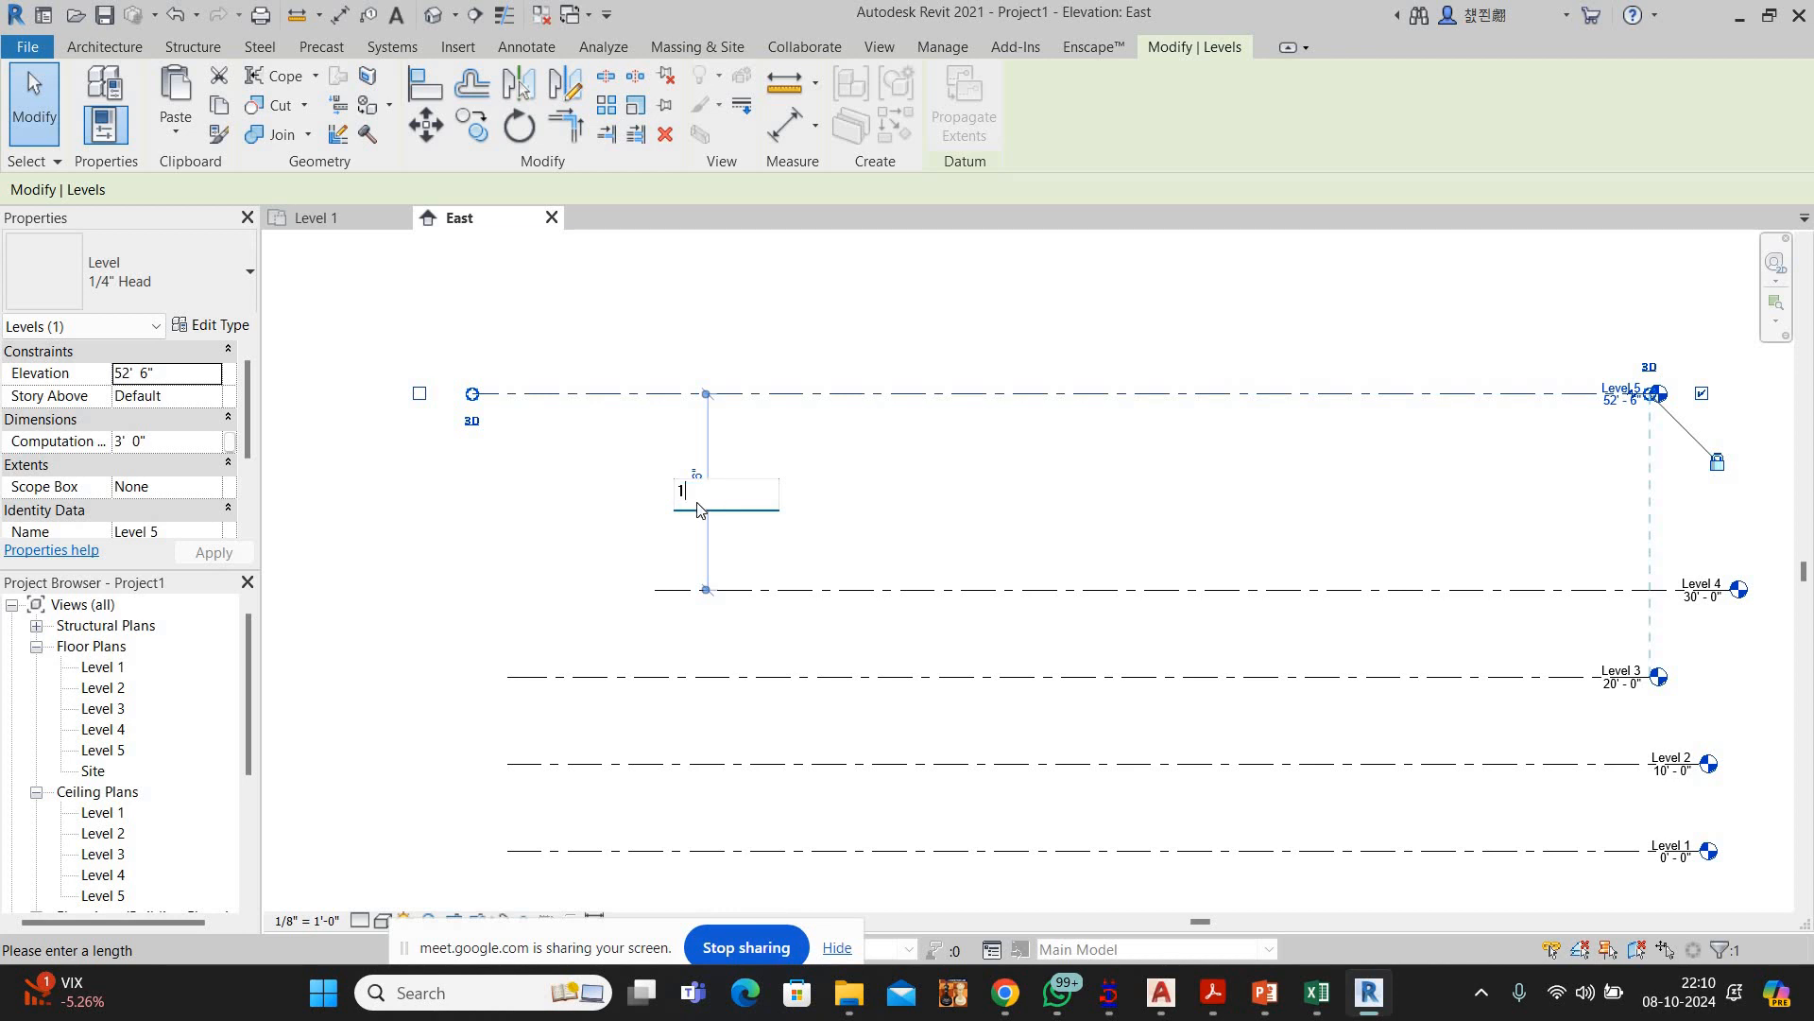
pyautogui.write('0')
pyautogui.press('Return')
pyautogui.press('Escape')
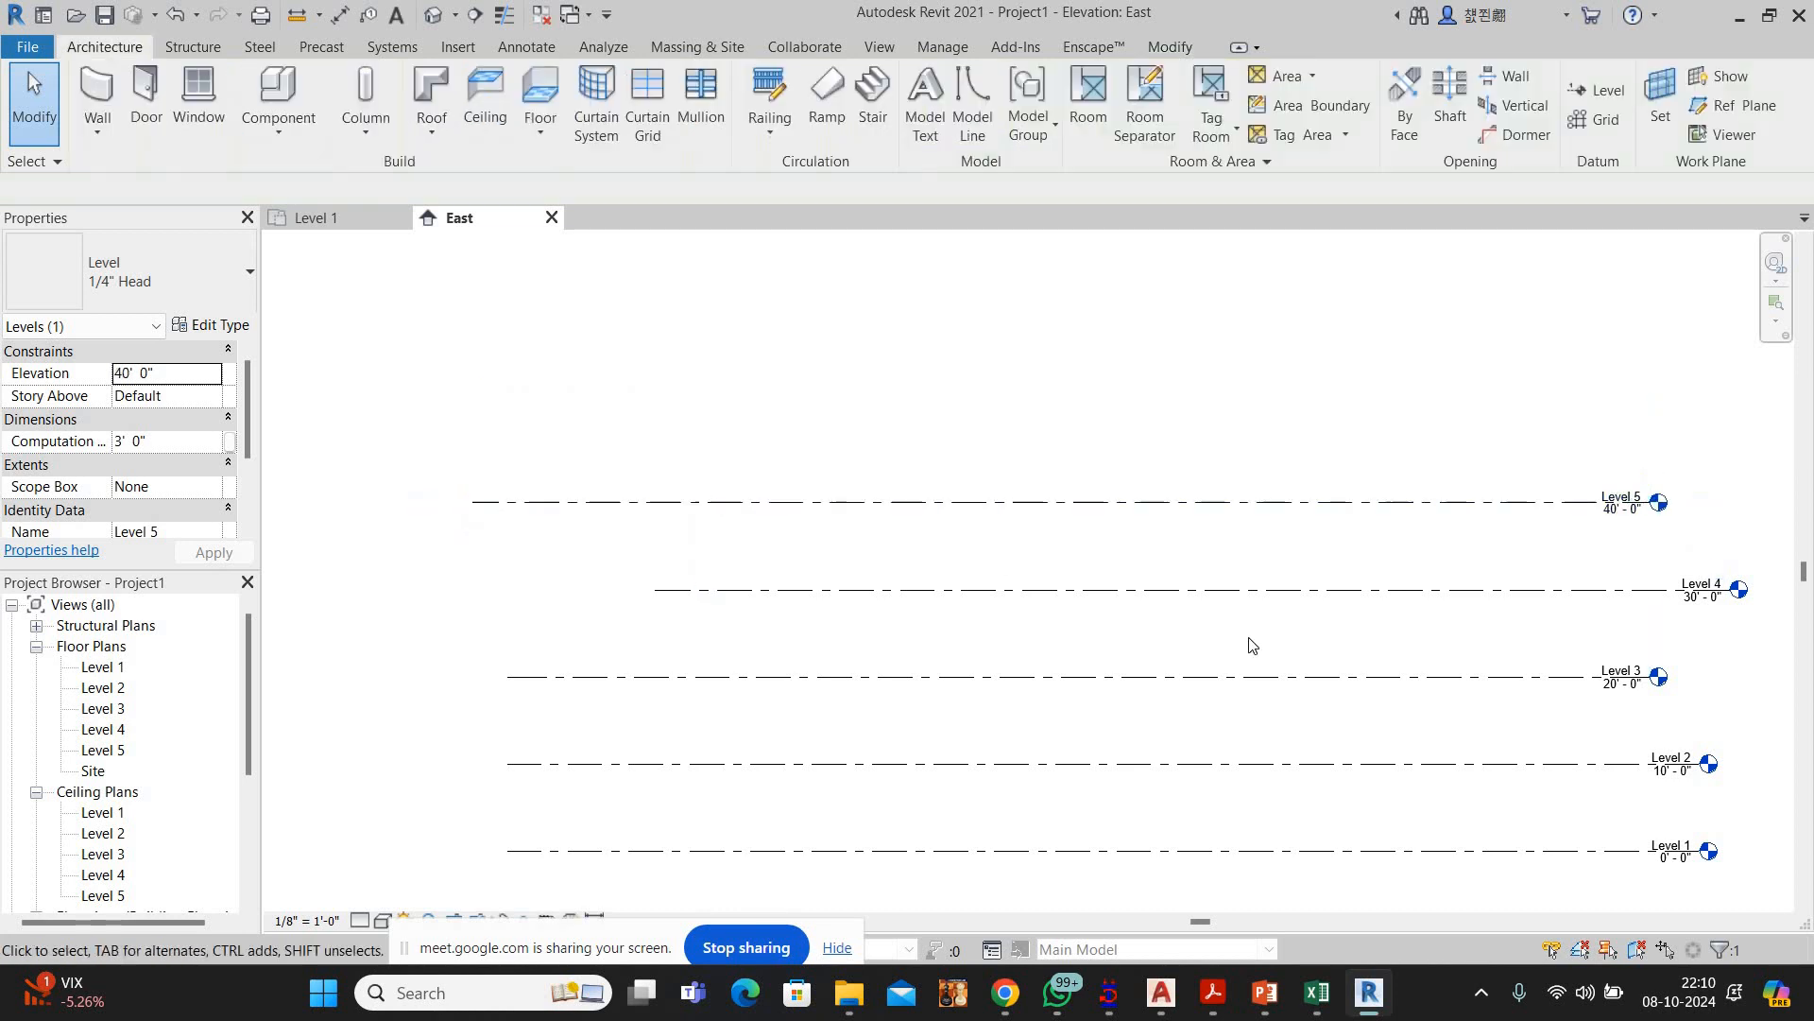
# Open the Level 1 floor plan view
pyautogui.scroll(-2, 1423, 605)
pyautogui.scroll(1, 1427, 744)
pyautogui.moveTo(1426, 745); pyautogui.dragTo(1426, 677, button='middle')
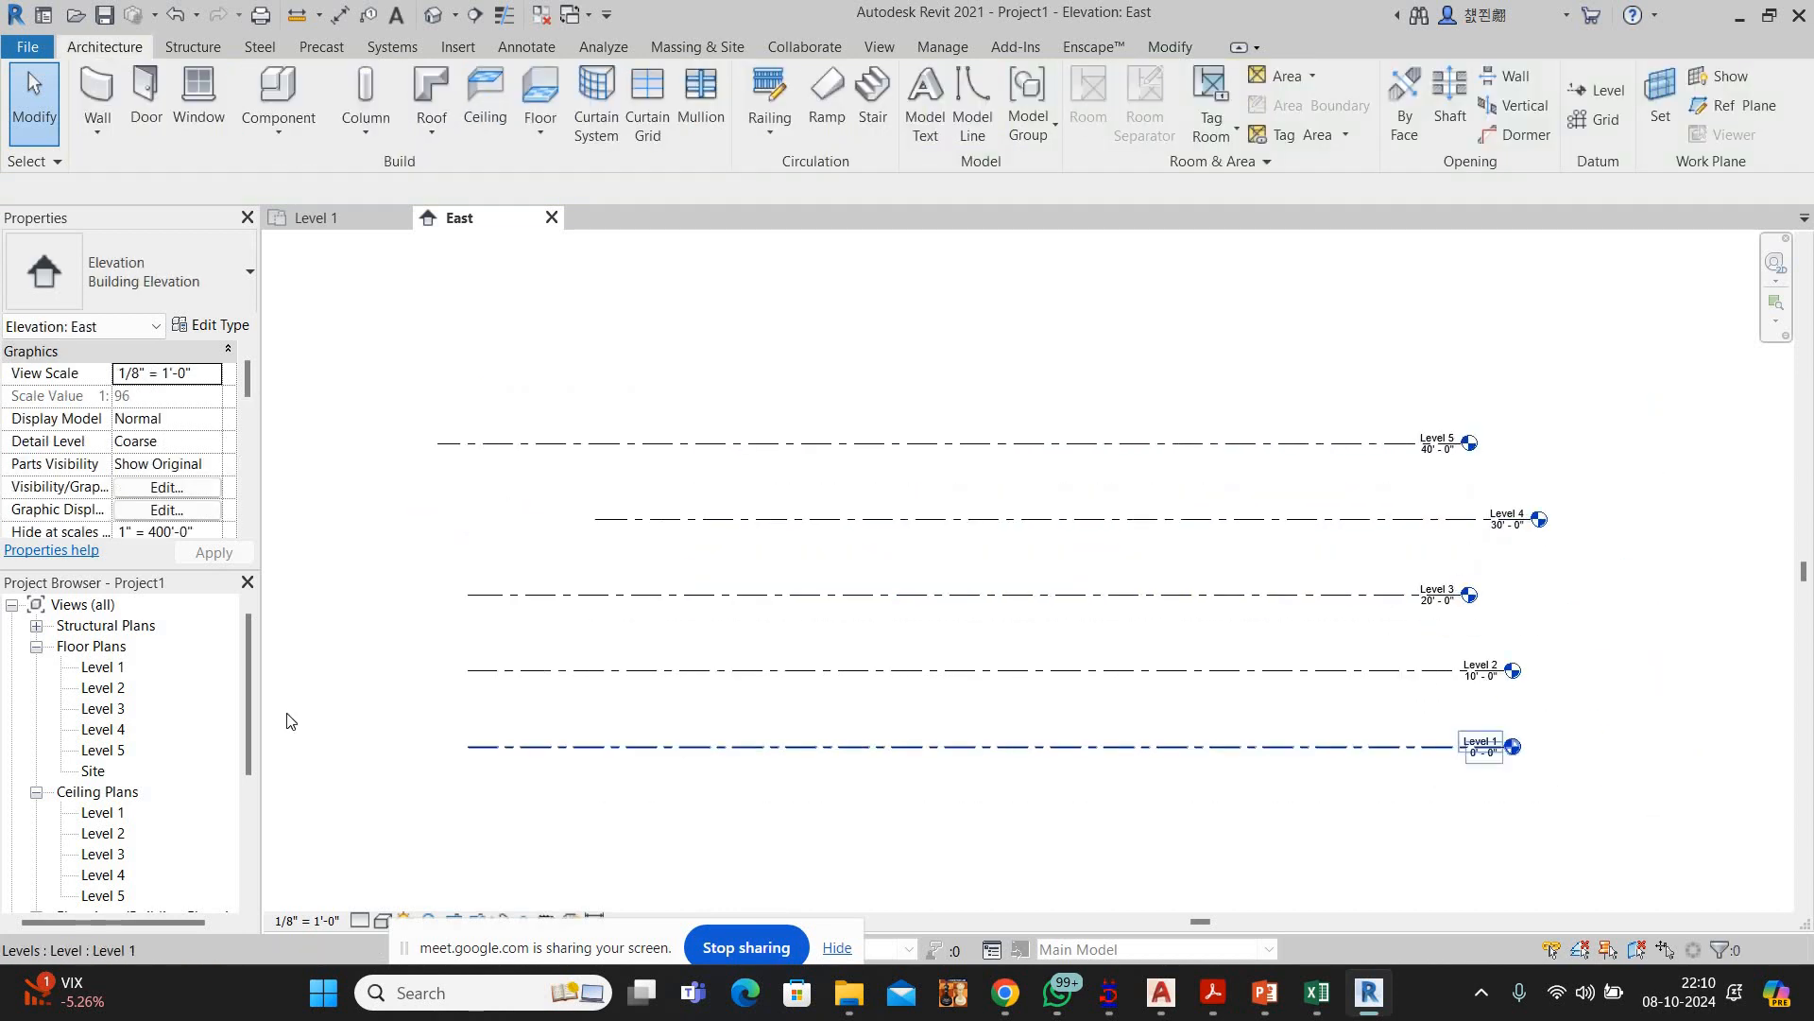
pyautogui.doubleClick(102, 669)
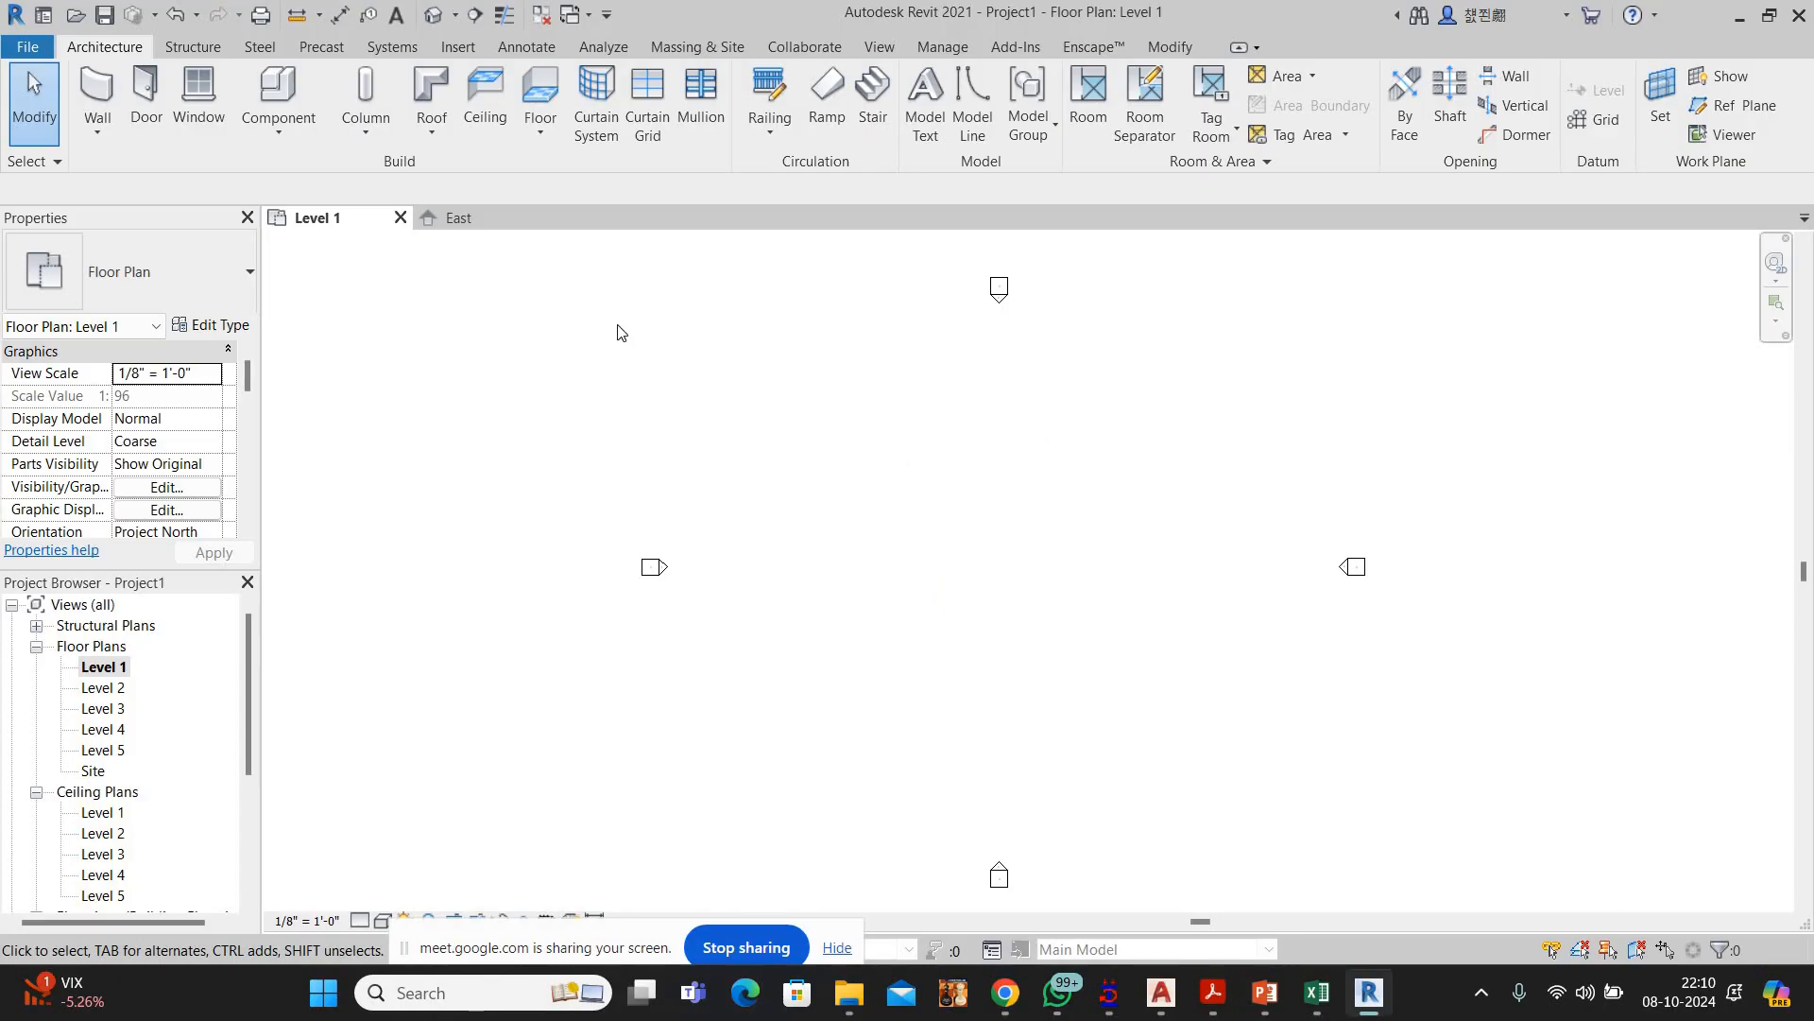
# Import the CAD file plan 4.dwg from the Desktop into Level 1 with Auto - Center to Center positioning
pyautogui.click(458, 45)
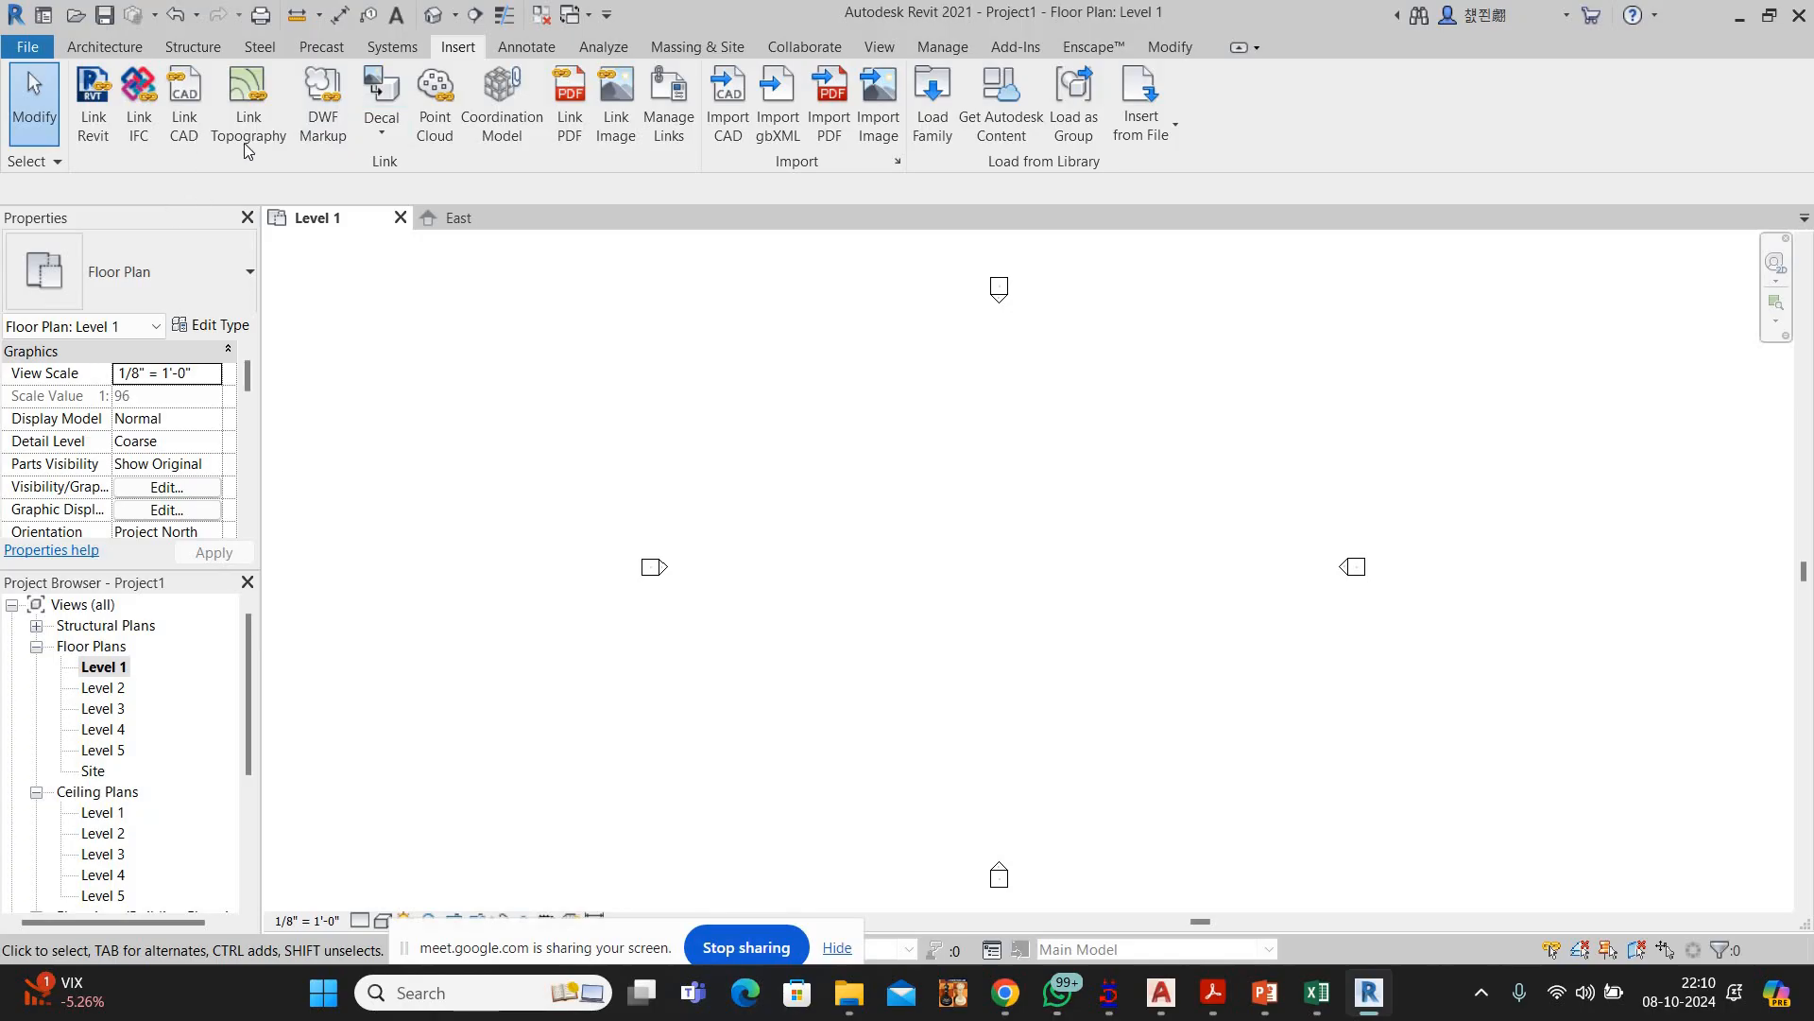
pyautogui.click(728, 105)
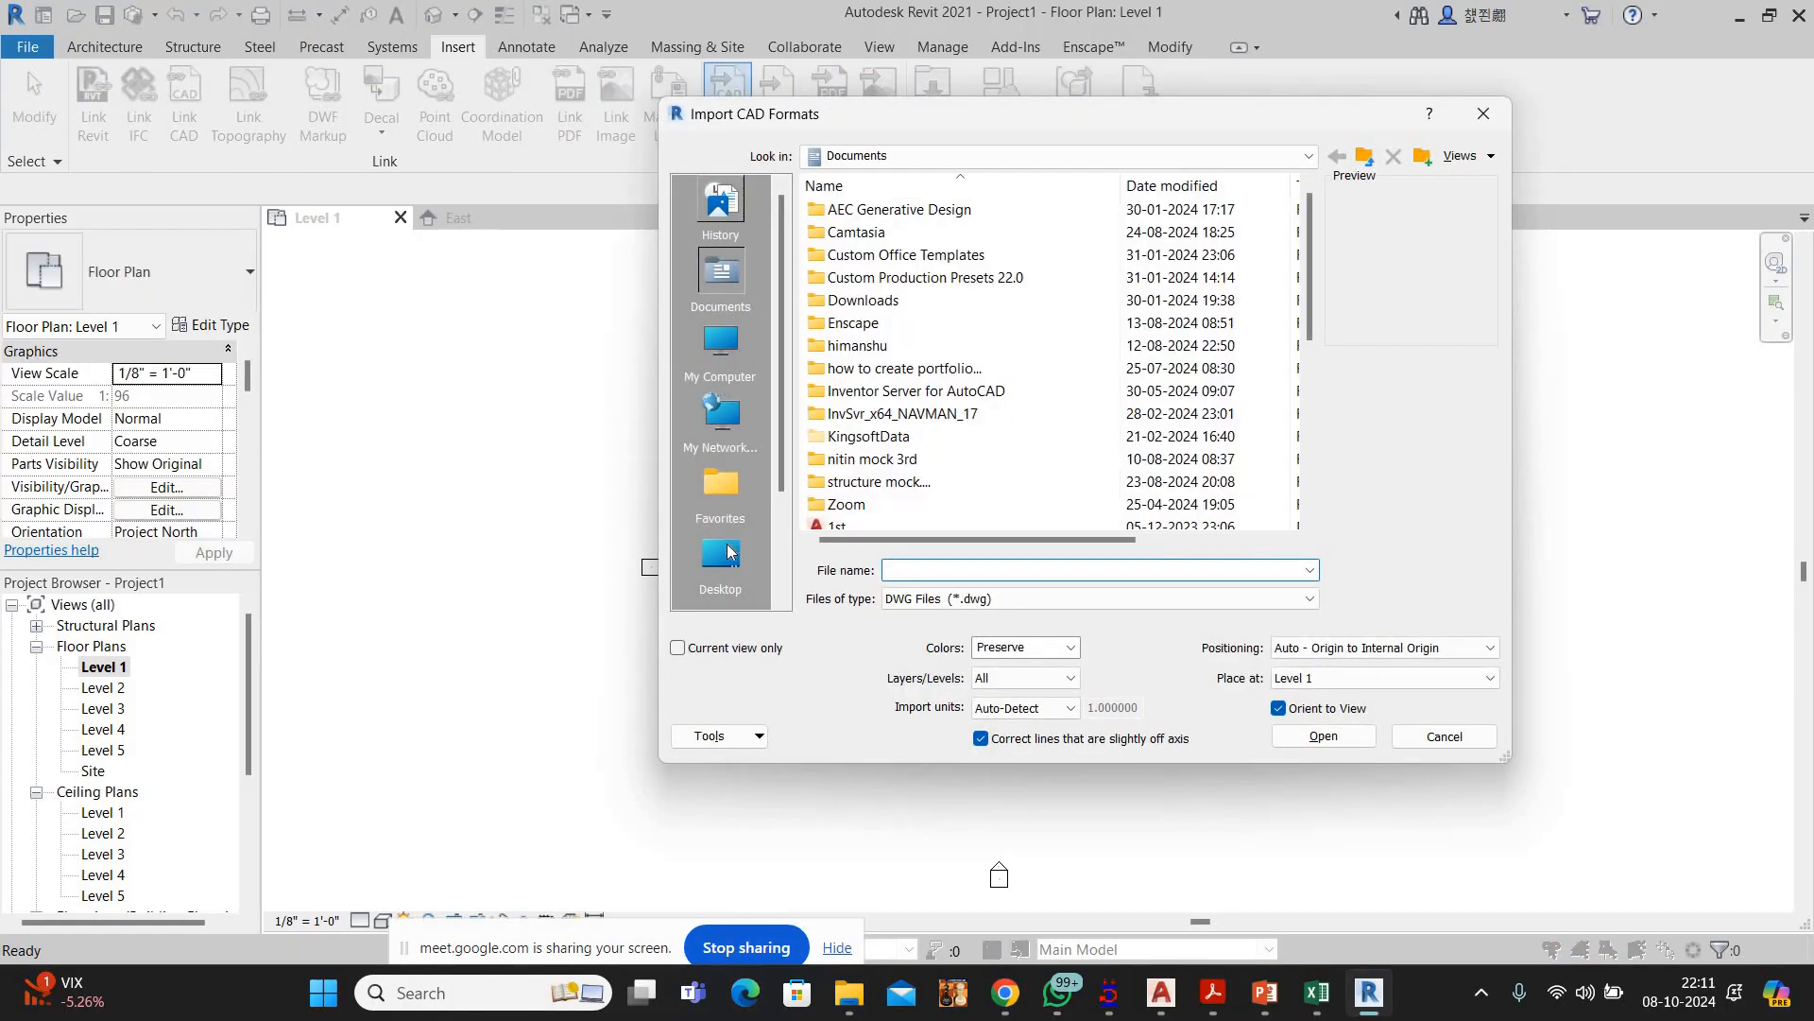
pyautogui.click(724, 553)
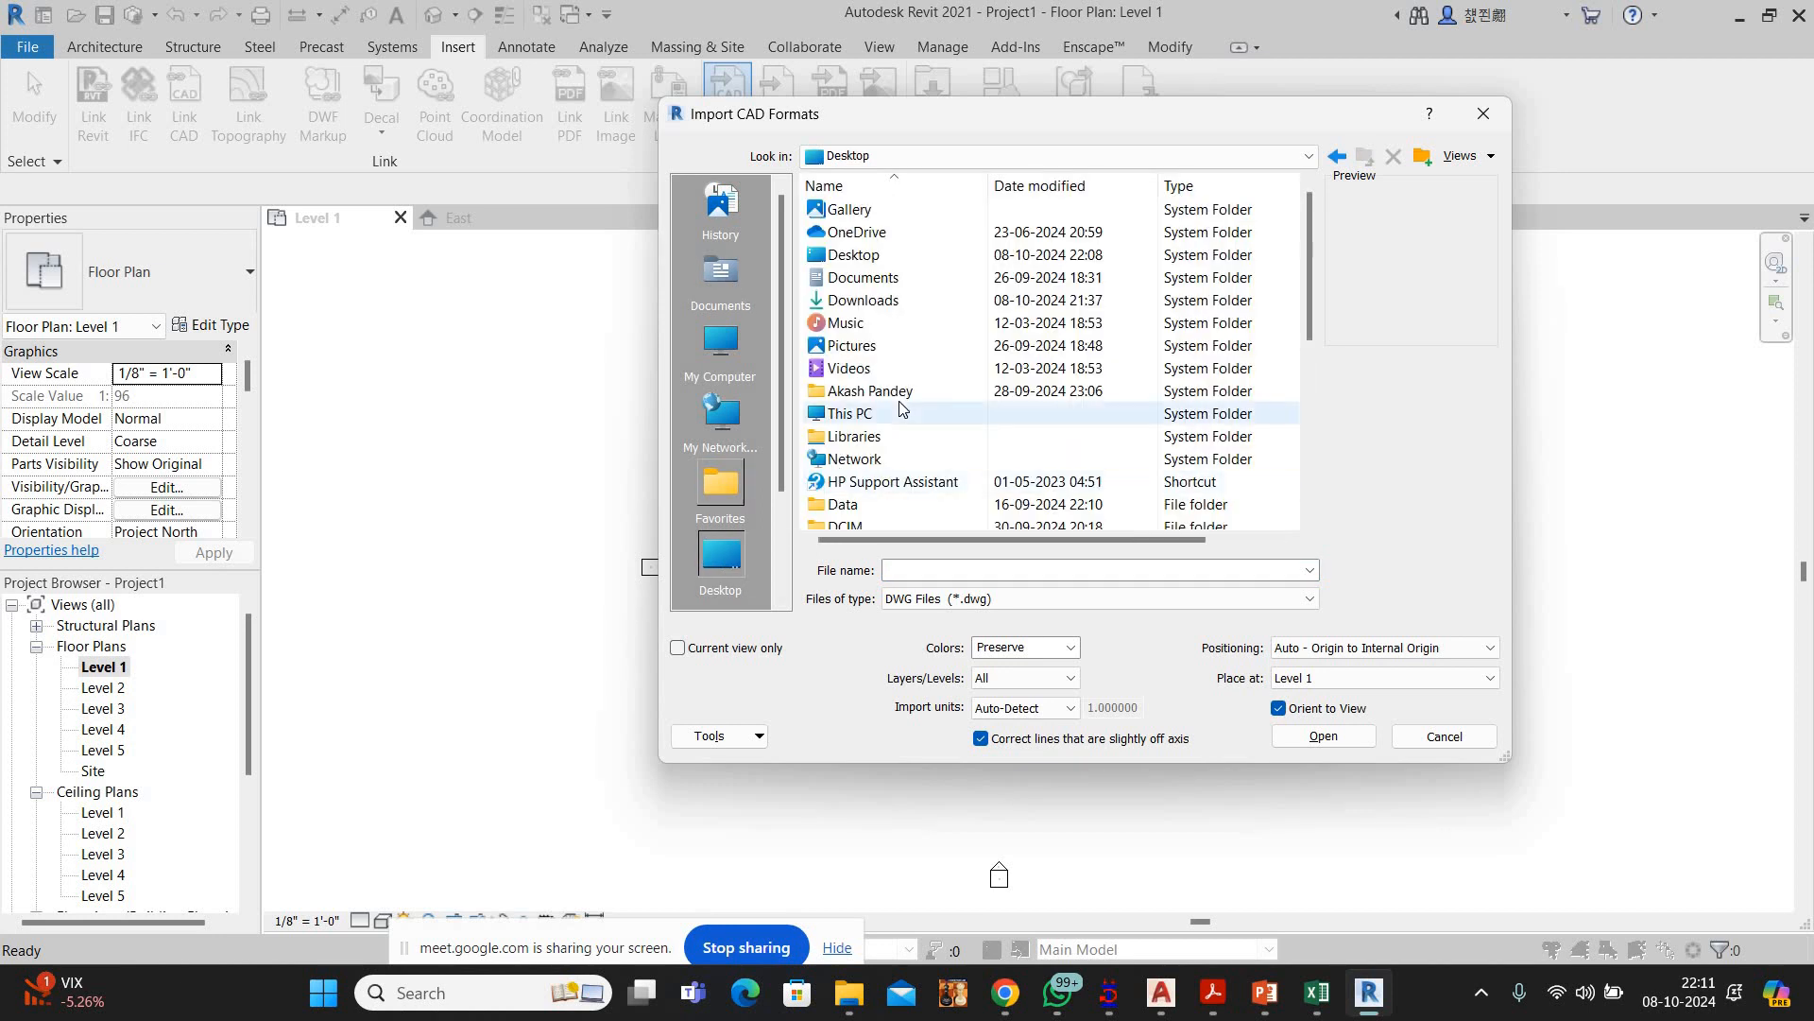
pyautogui.scroll(-4, 889, 463)
pyautogui.scroll(-2, 889, 463)
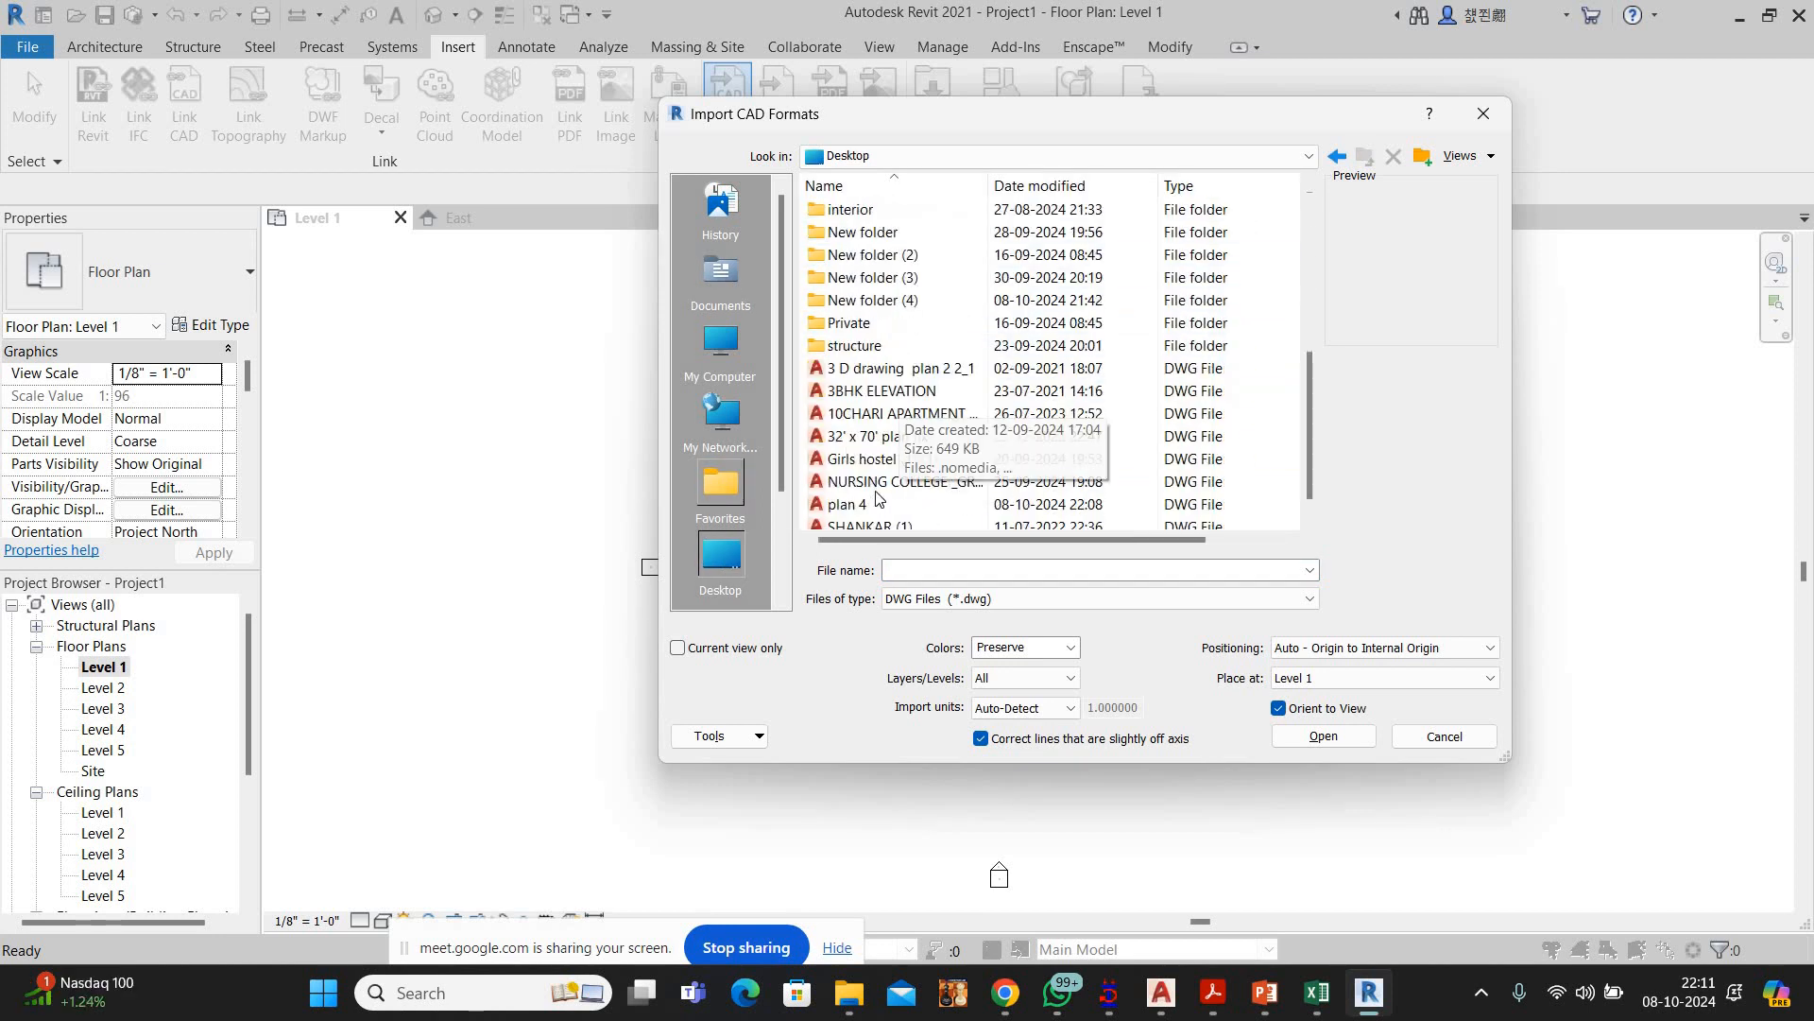
pyautogui.click(855, 484)
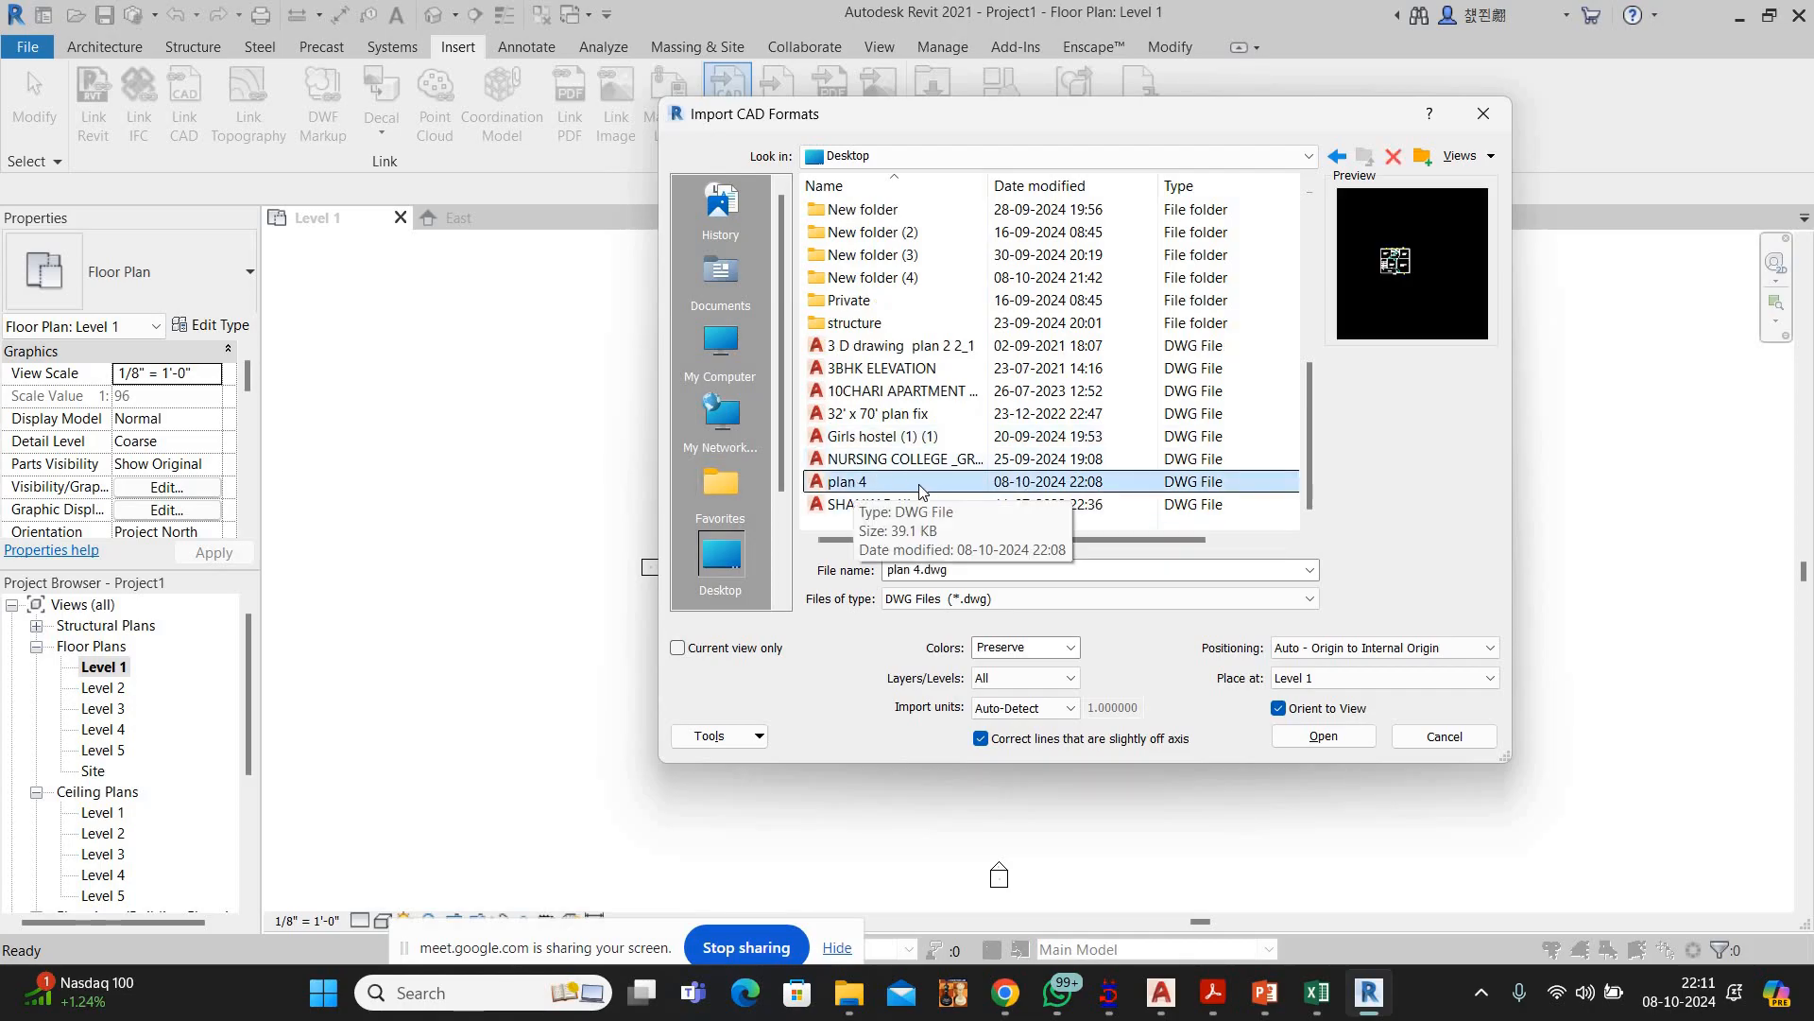
pyautogui.click(1299, 650)
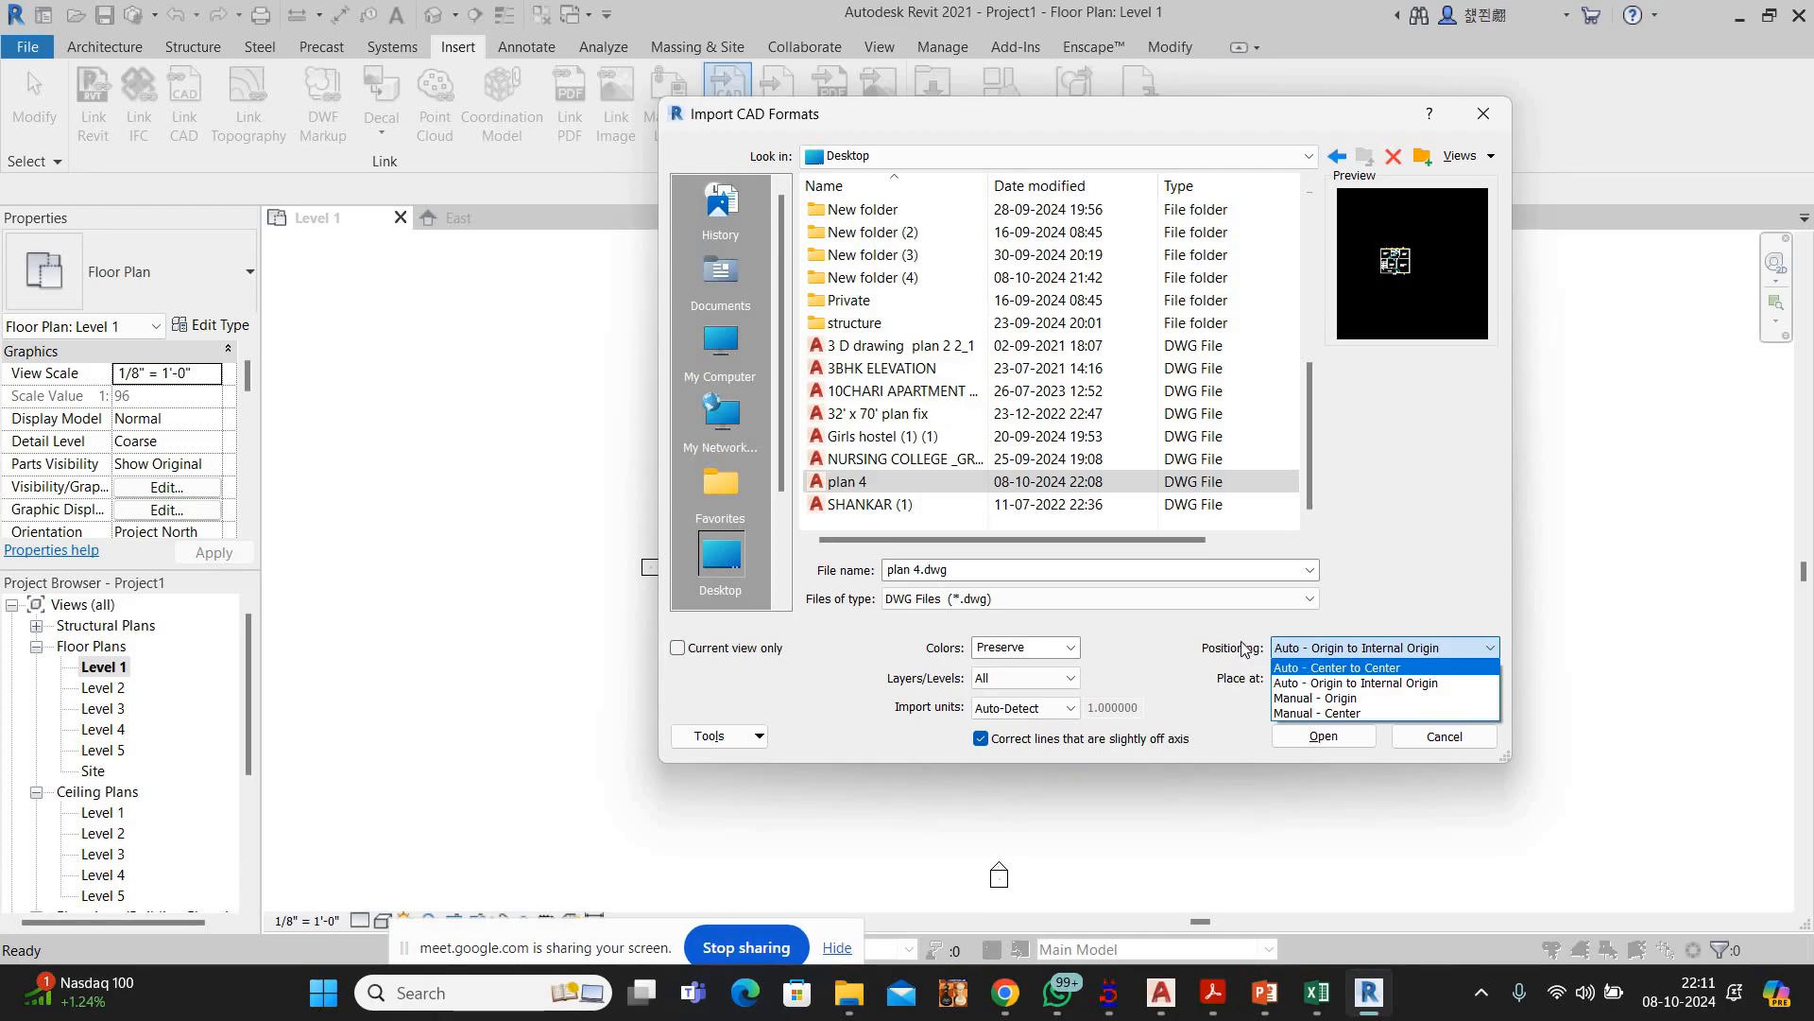
pyautogui.click(1323, 667)
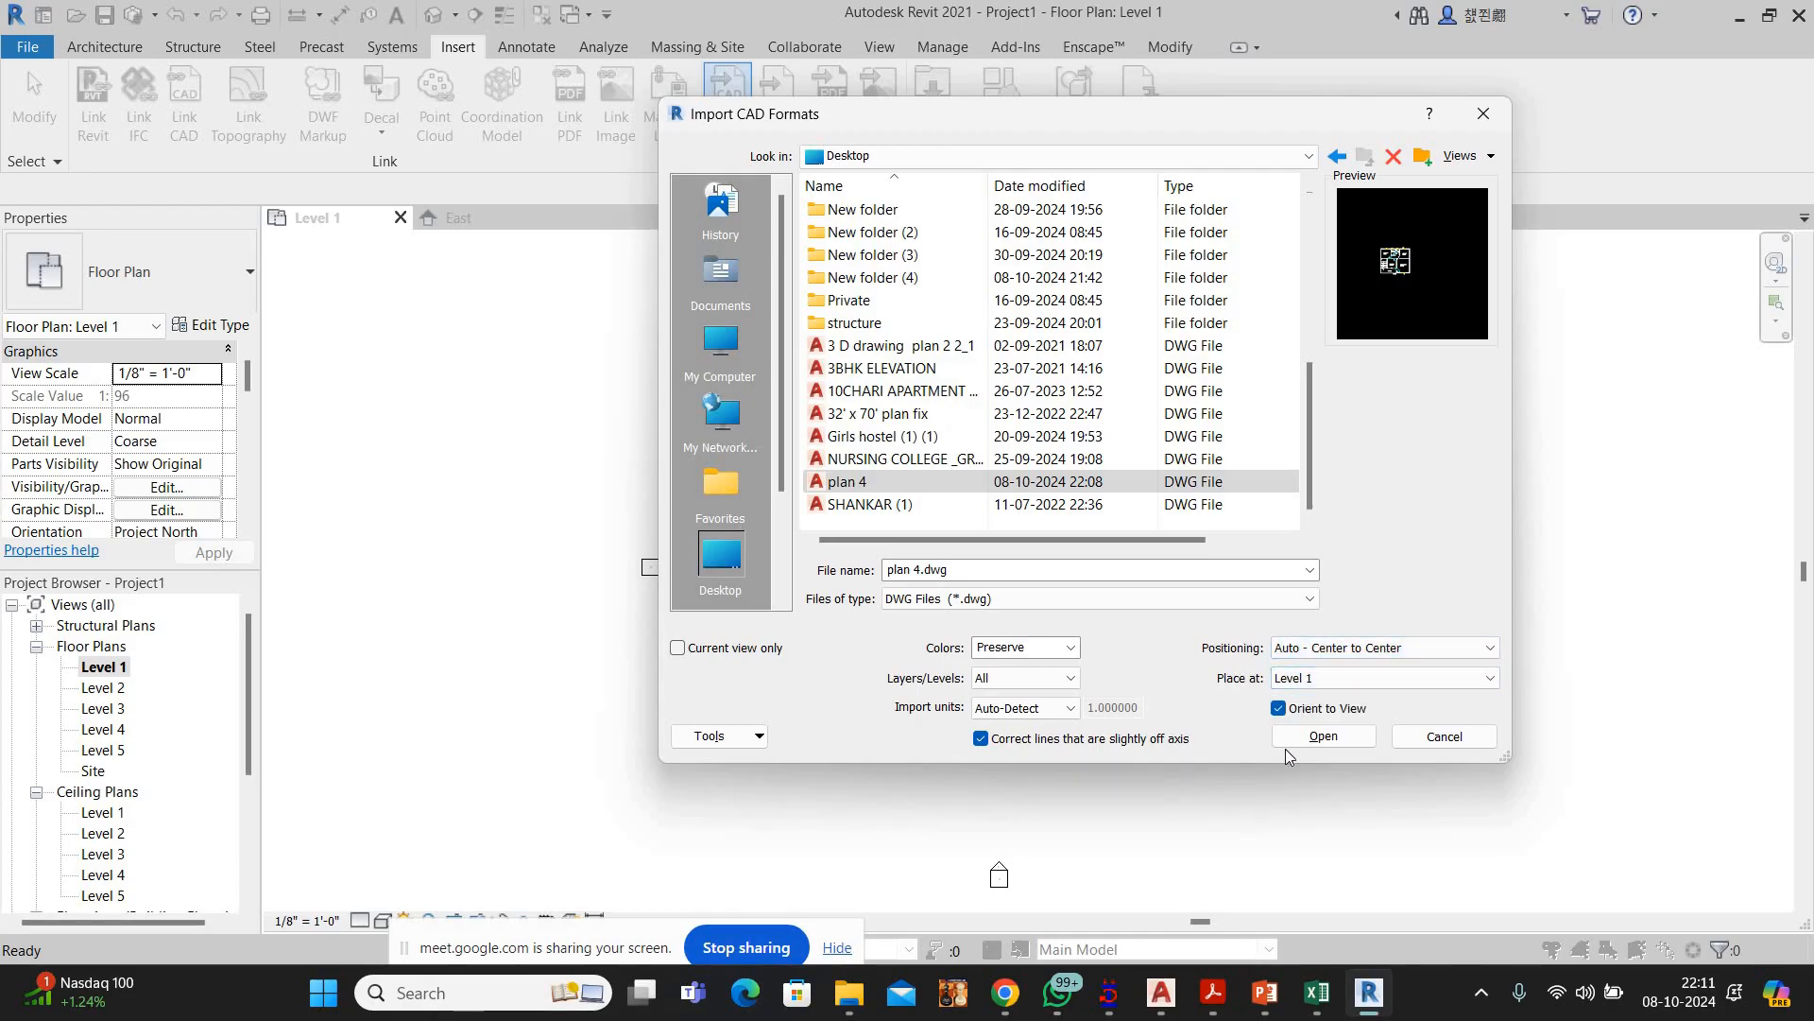
pyautogui.click(1313, 737)
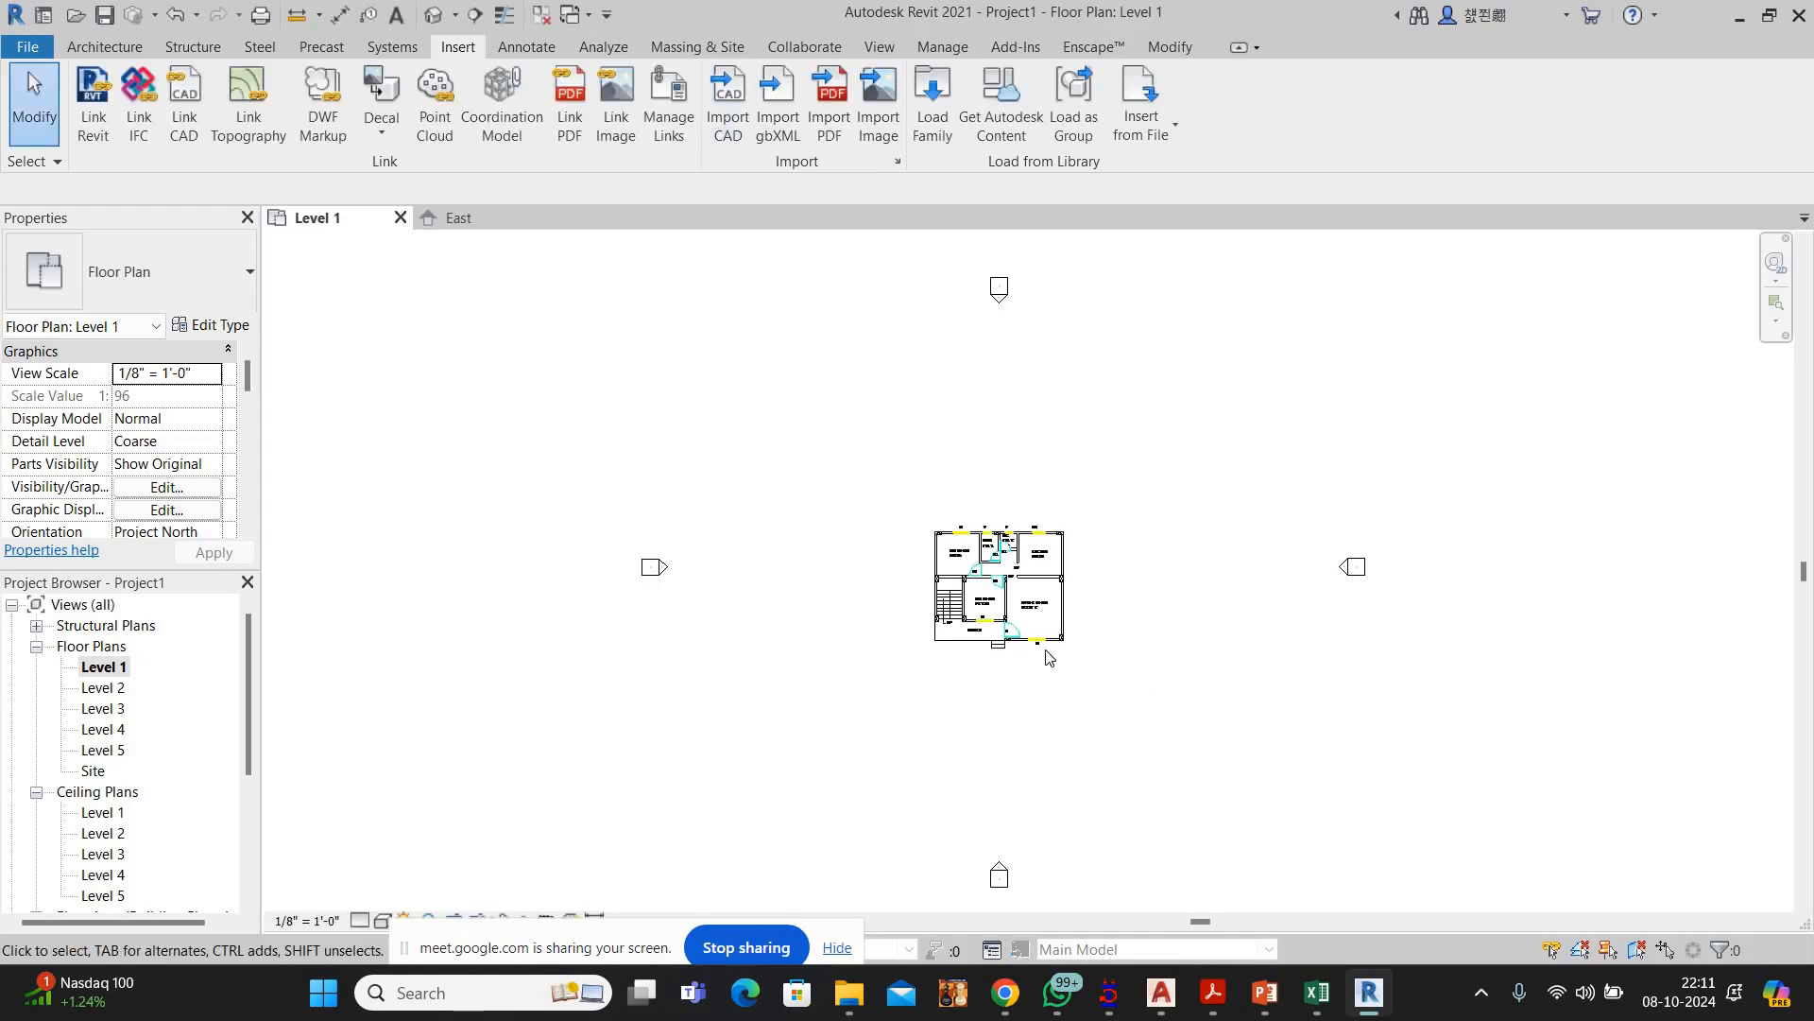
pyautogui.scroll(5, 599, 485)
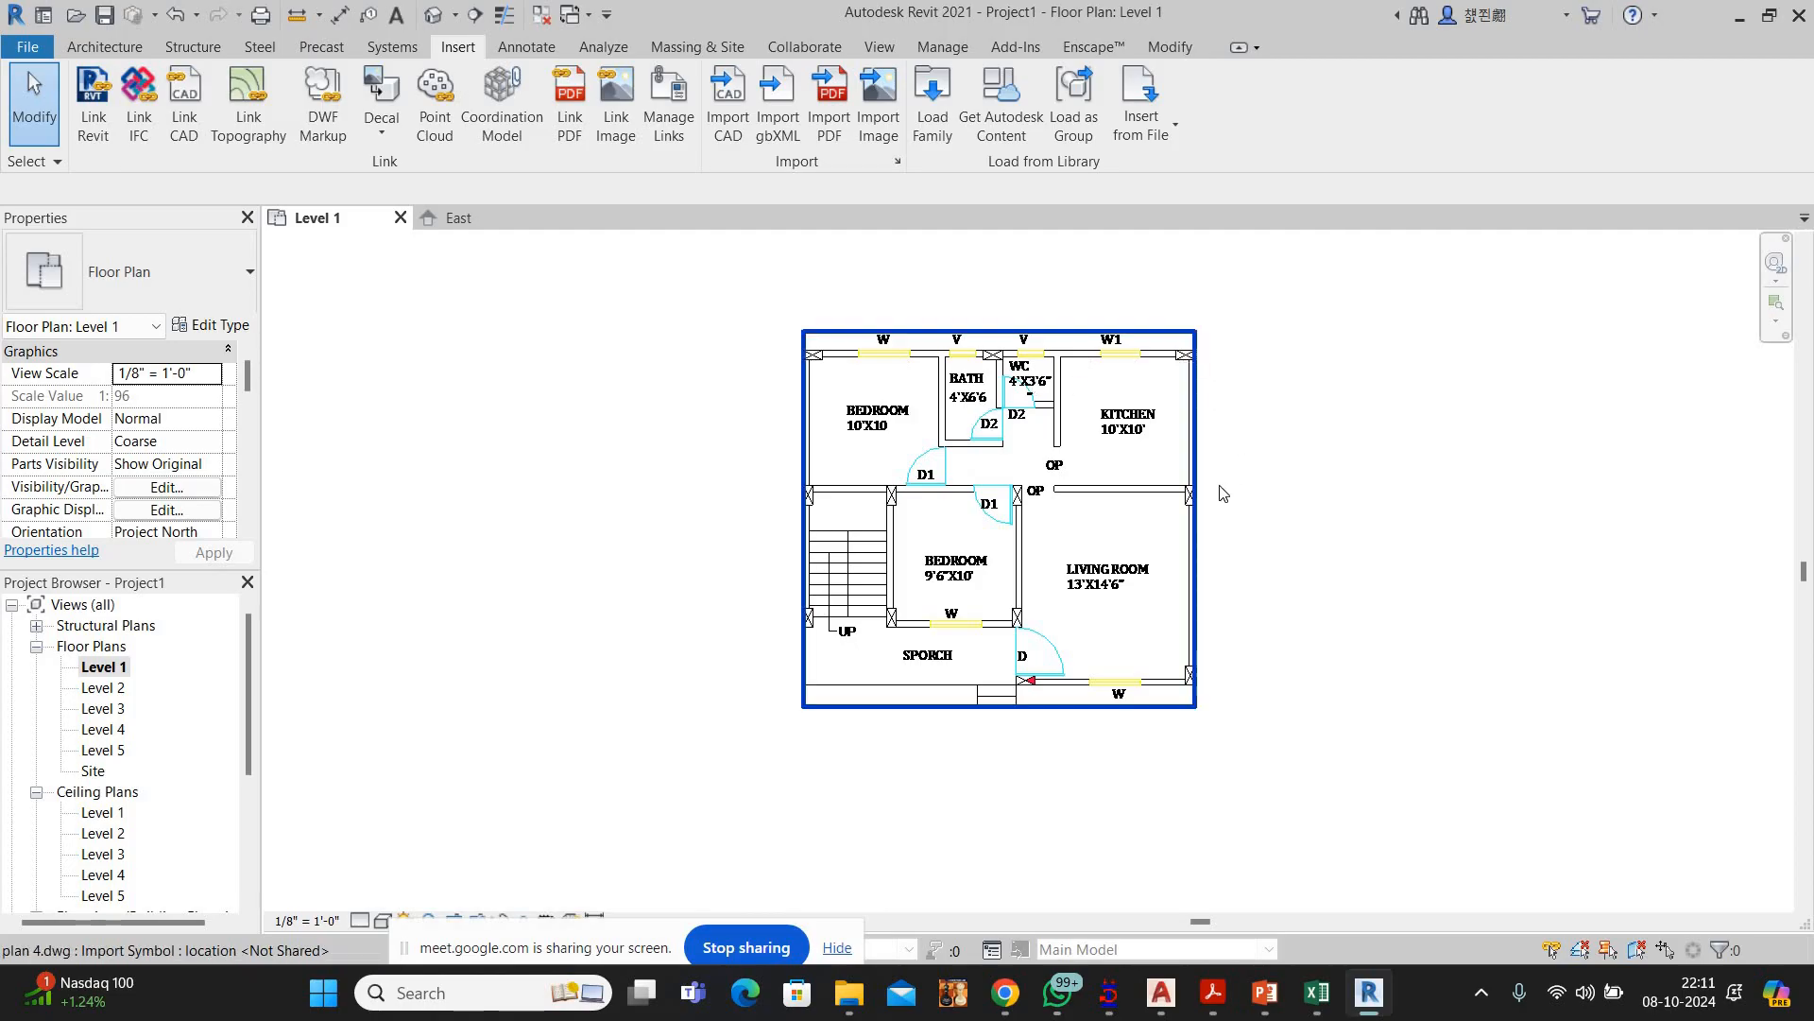
pyautogui.scroll(1, 912, 412)
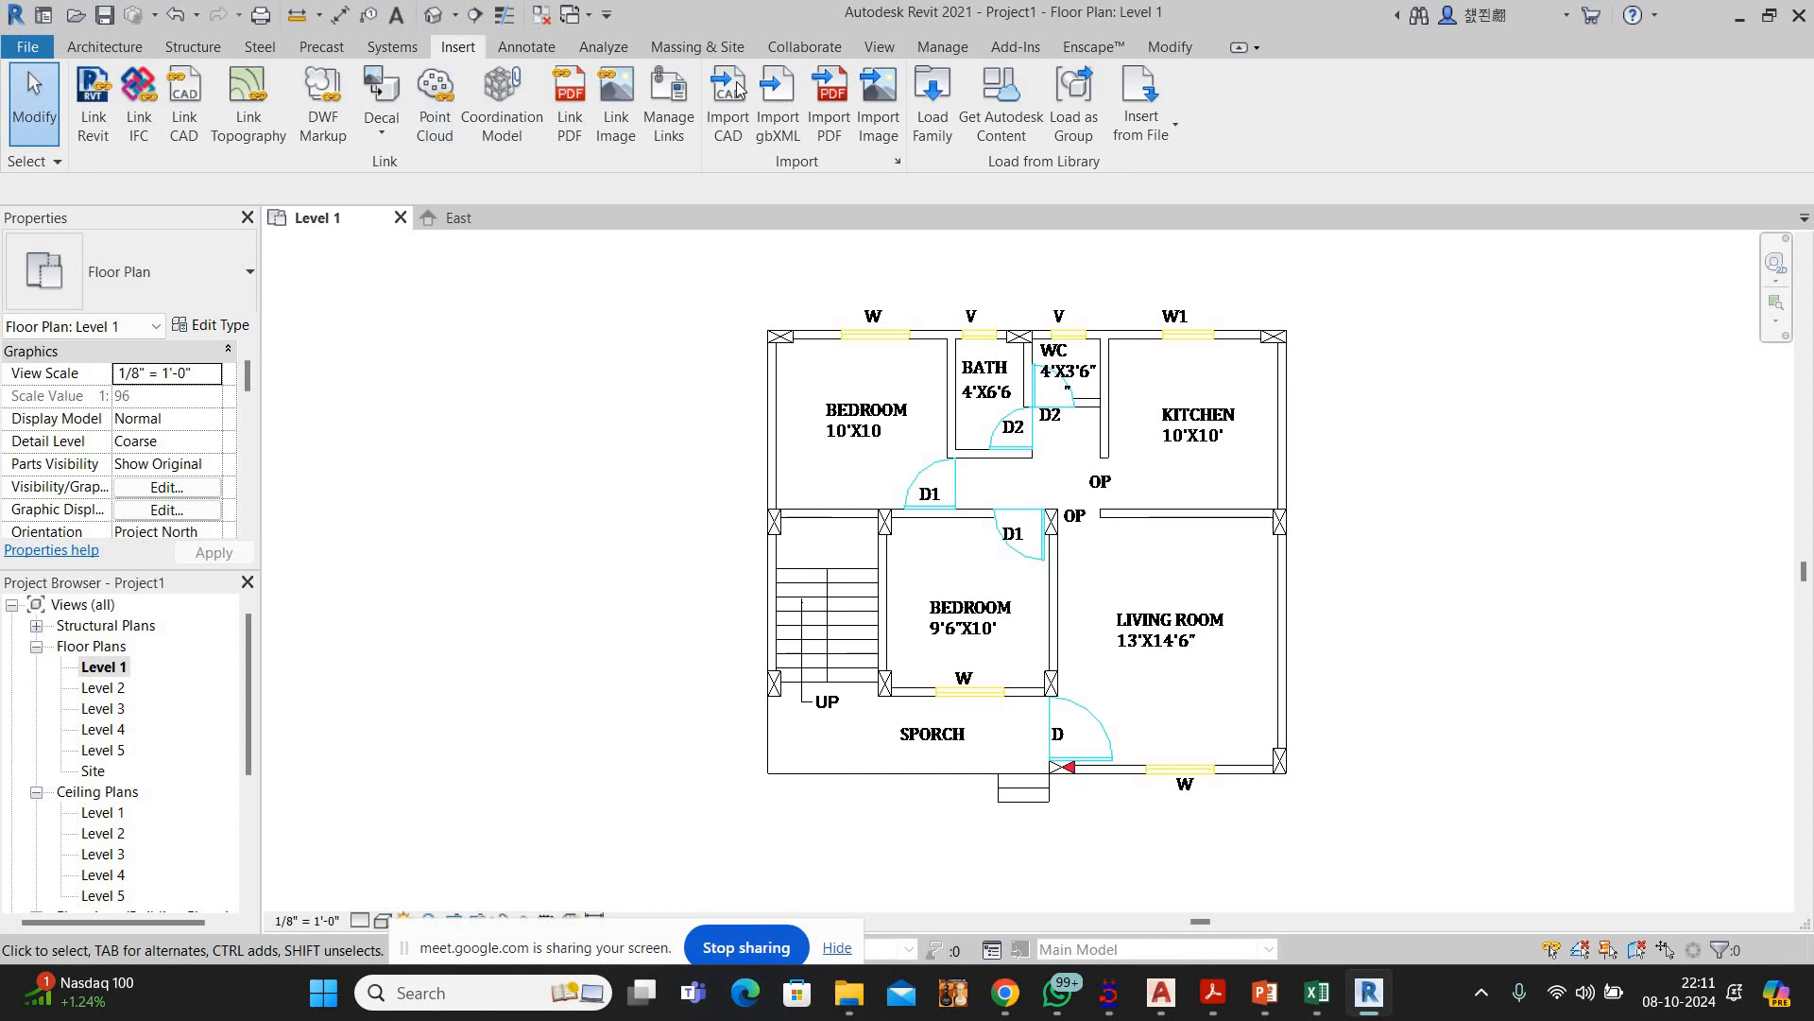
pyautogui.scroll(-3, 1096, 491)
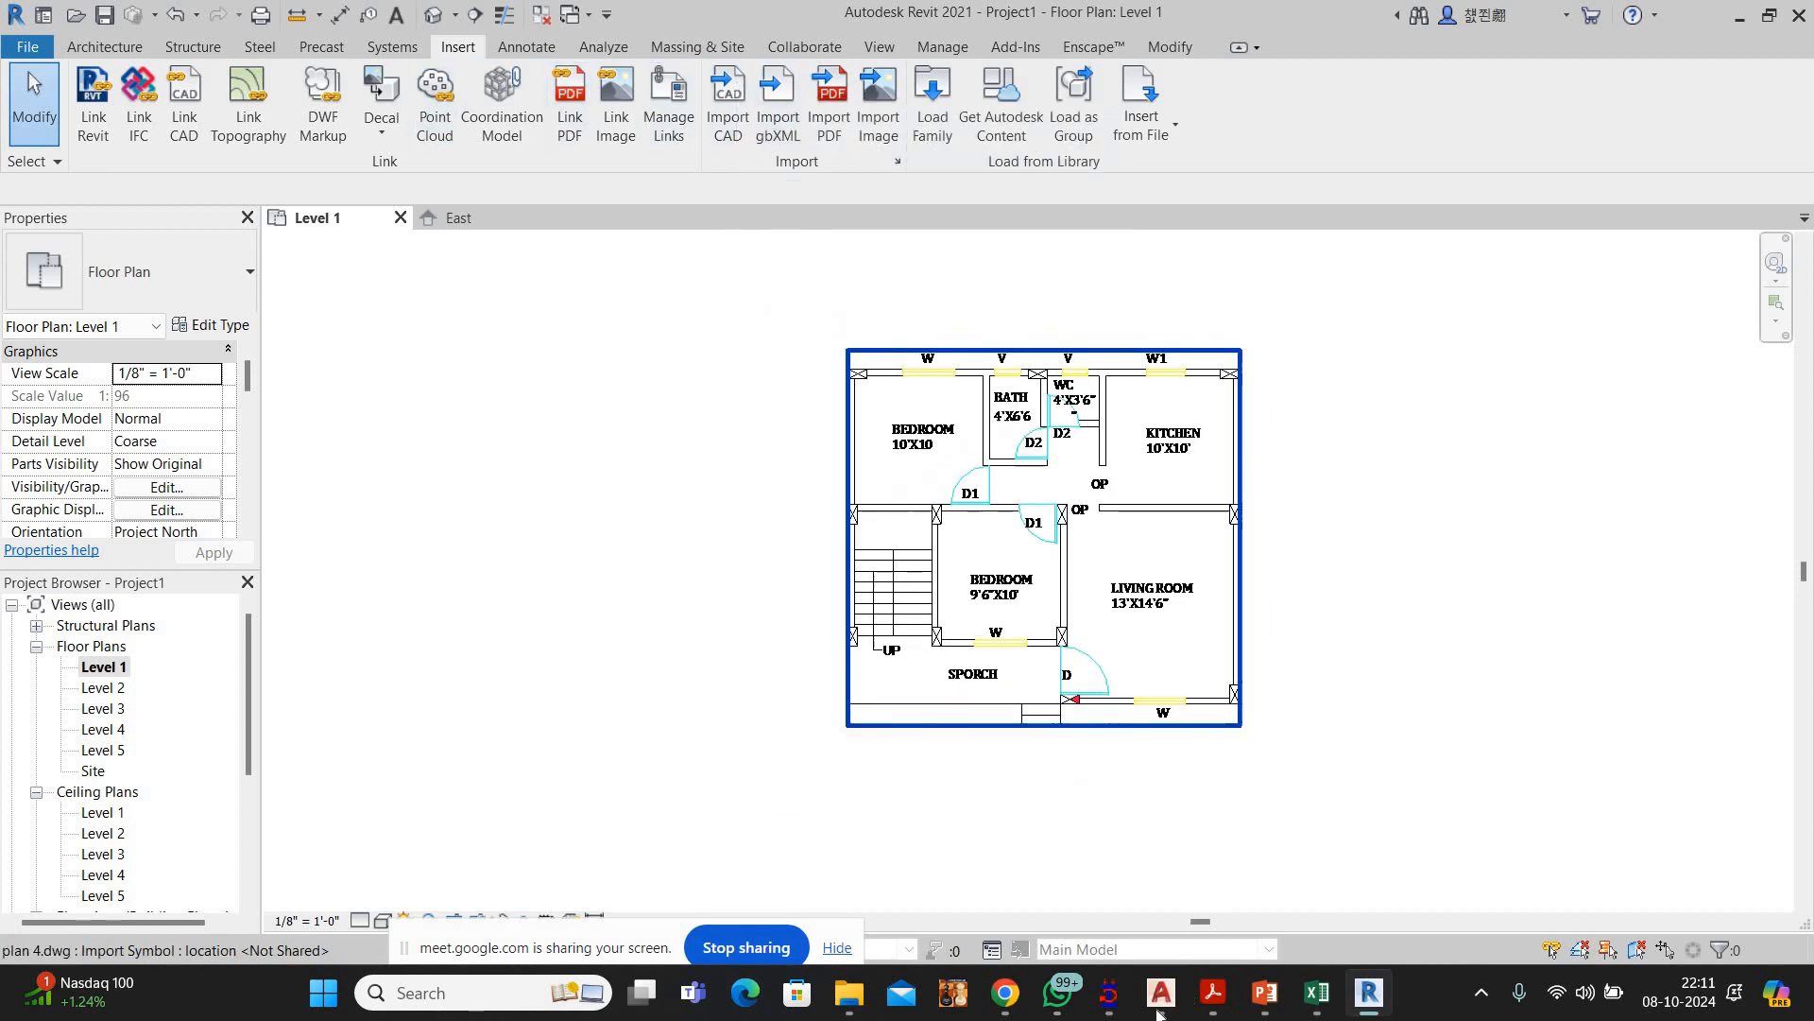
# Switch to AutoCAD and copy the whole ground floor plan from the plan4 drawing to the clipboard
pyautogui.moveTo(1162, 992)
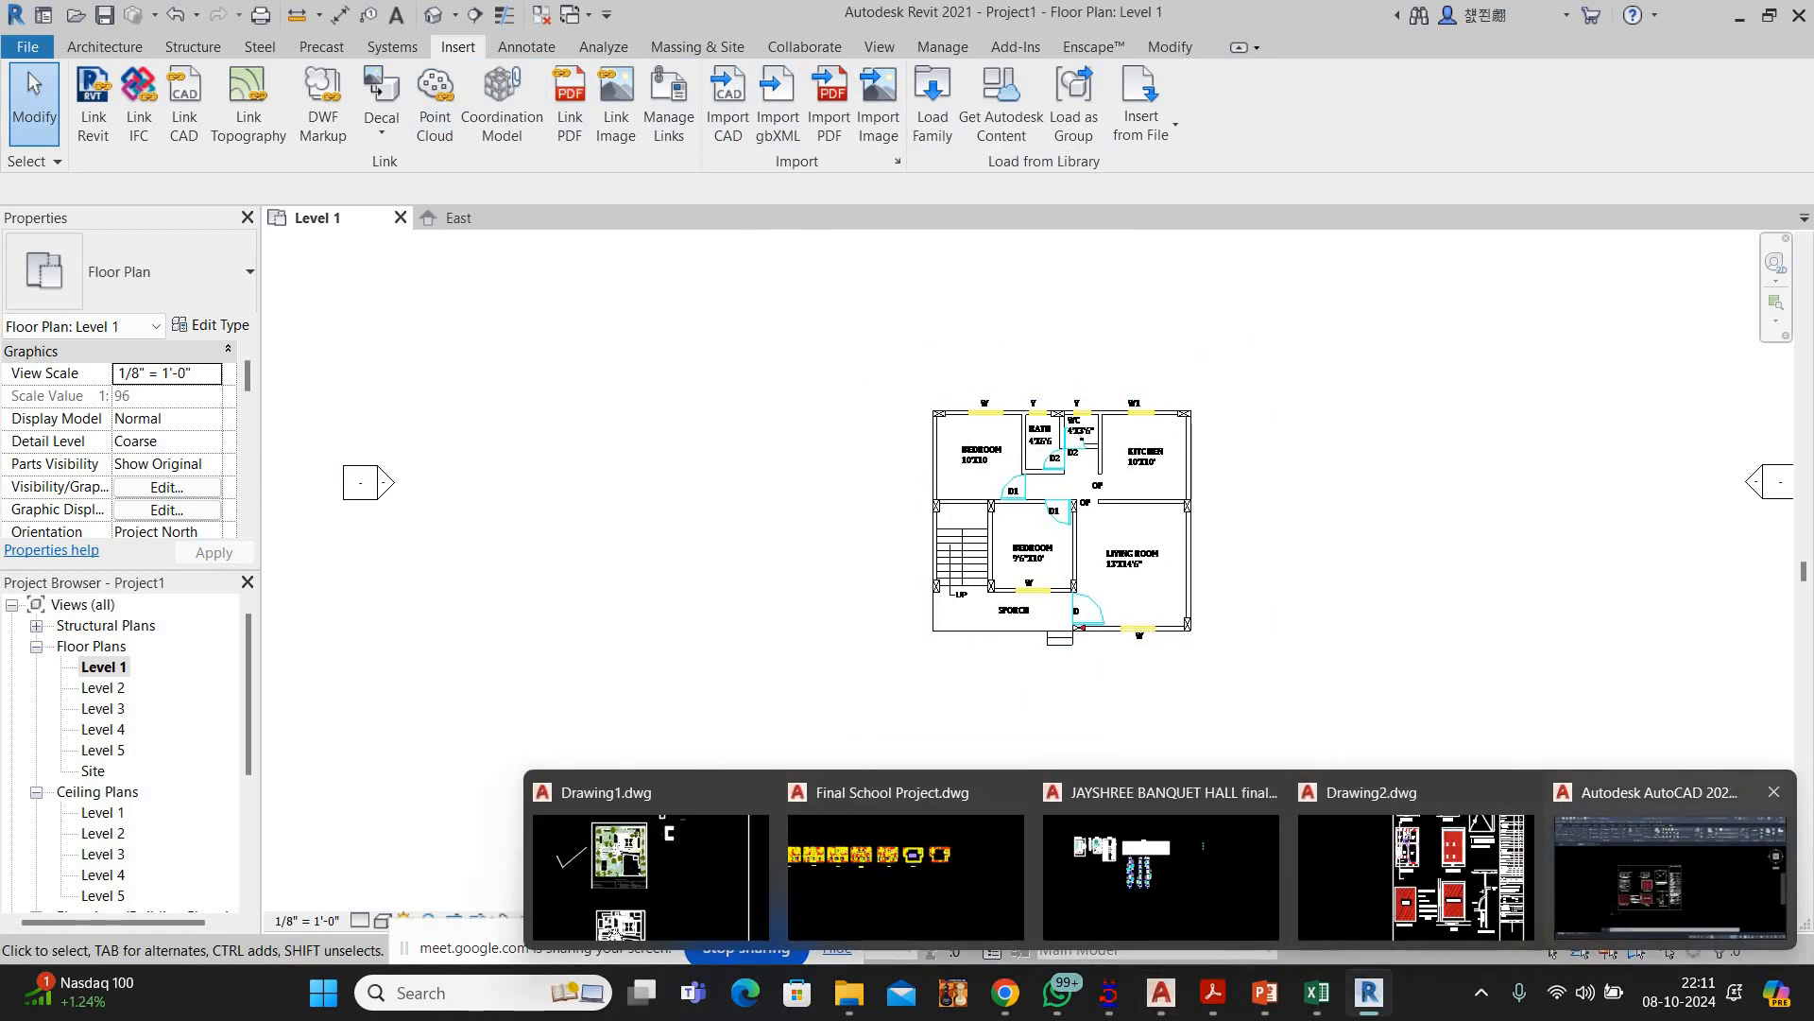
pyautogui.click(1615, 830)
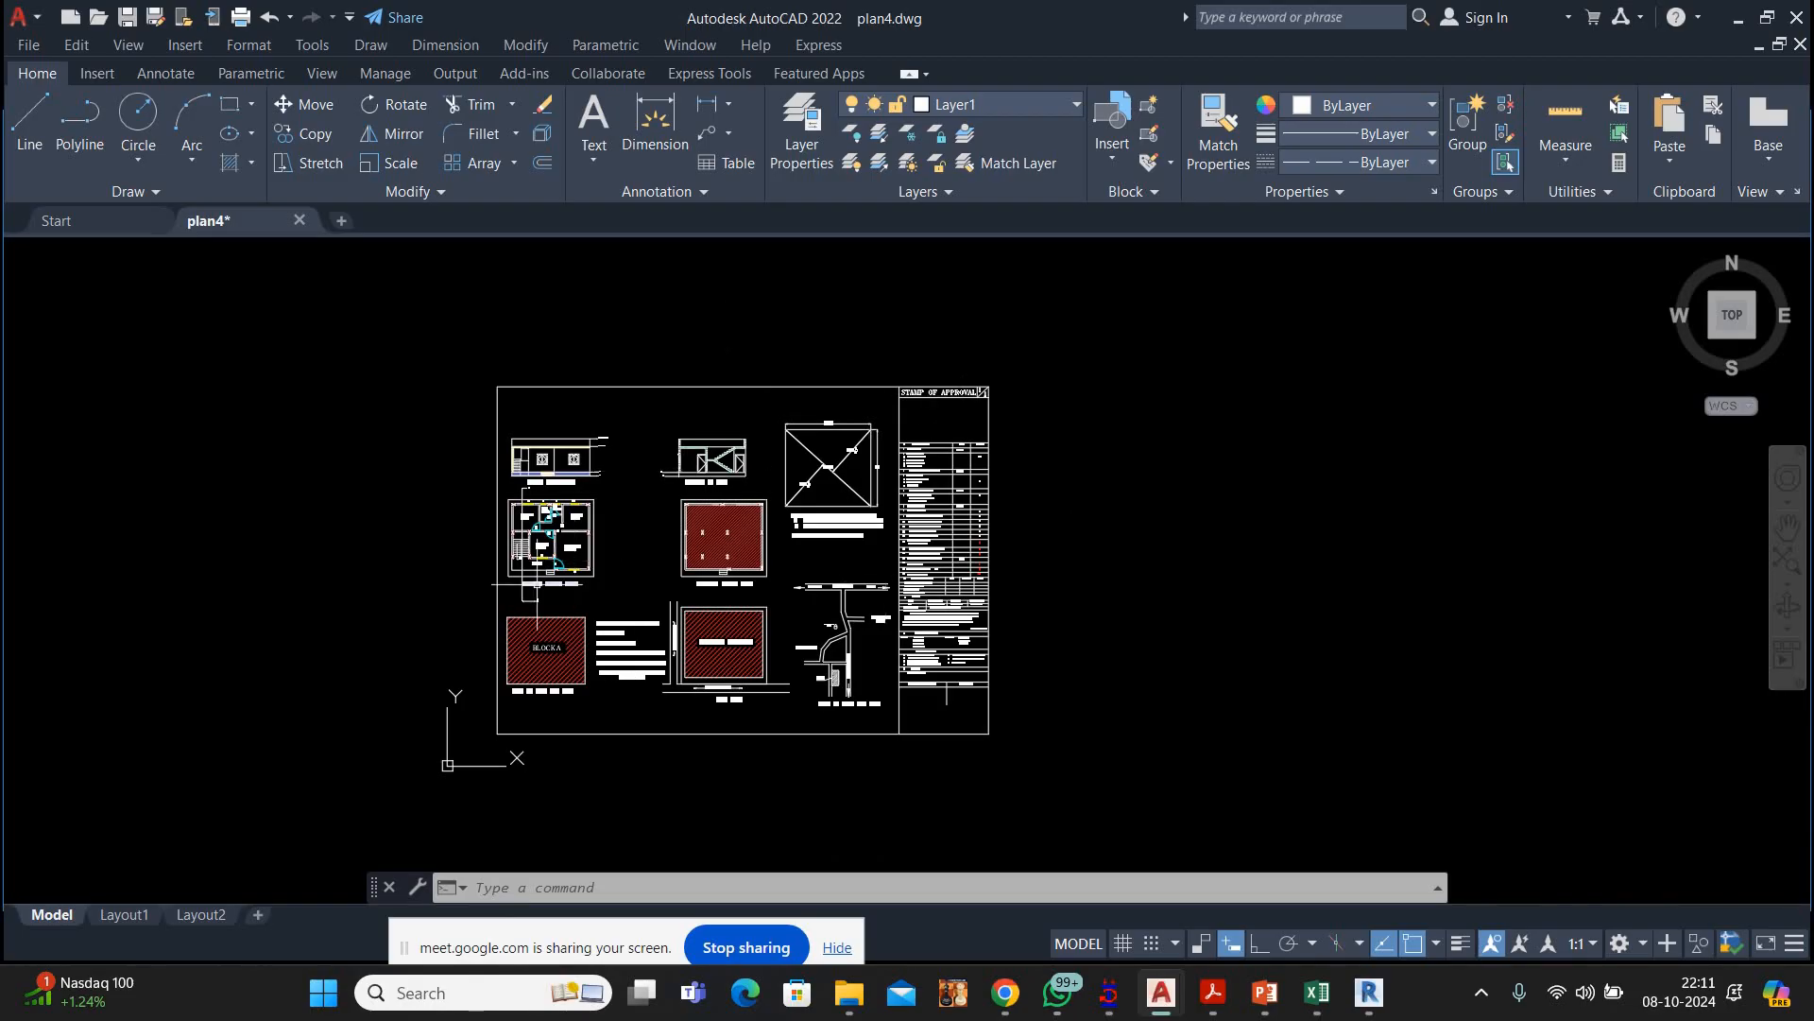
pyautogui.scroll(4, 551, 569)
pyautogui.click(701, 353)
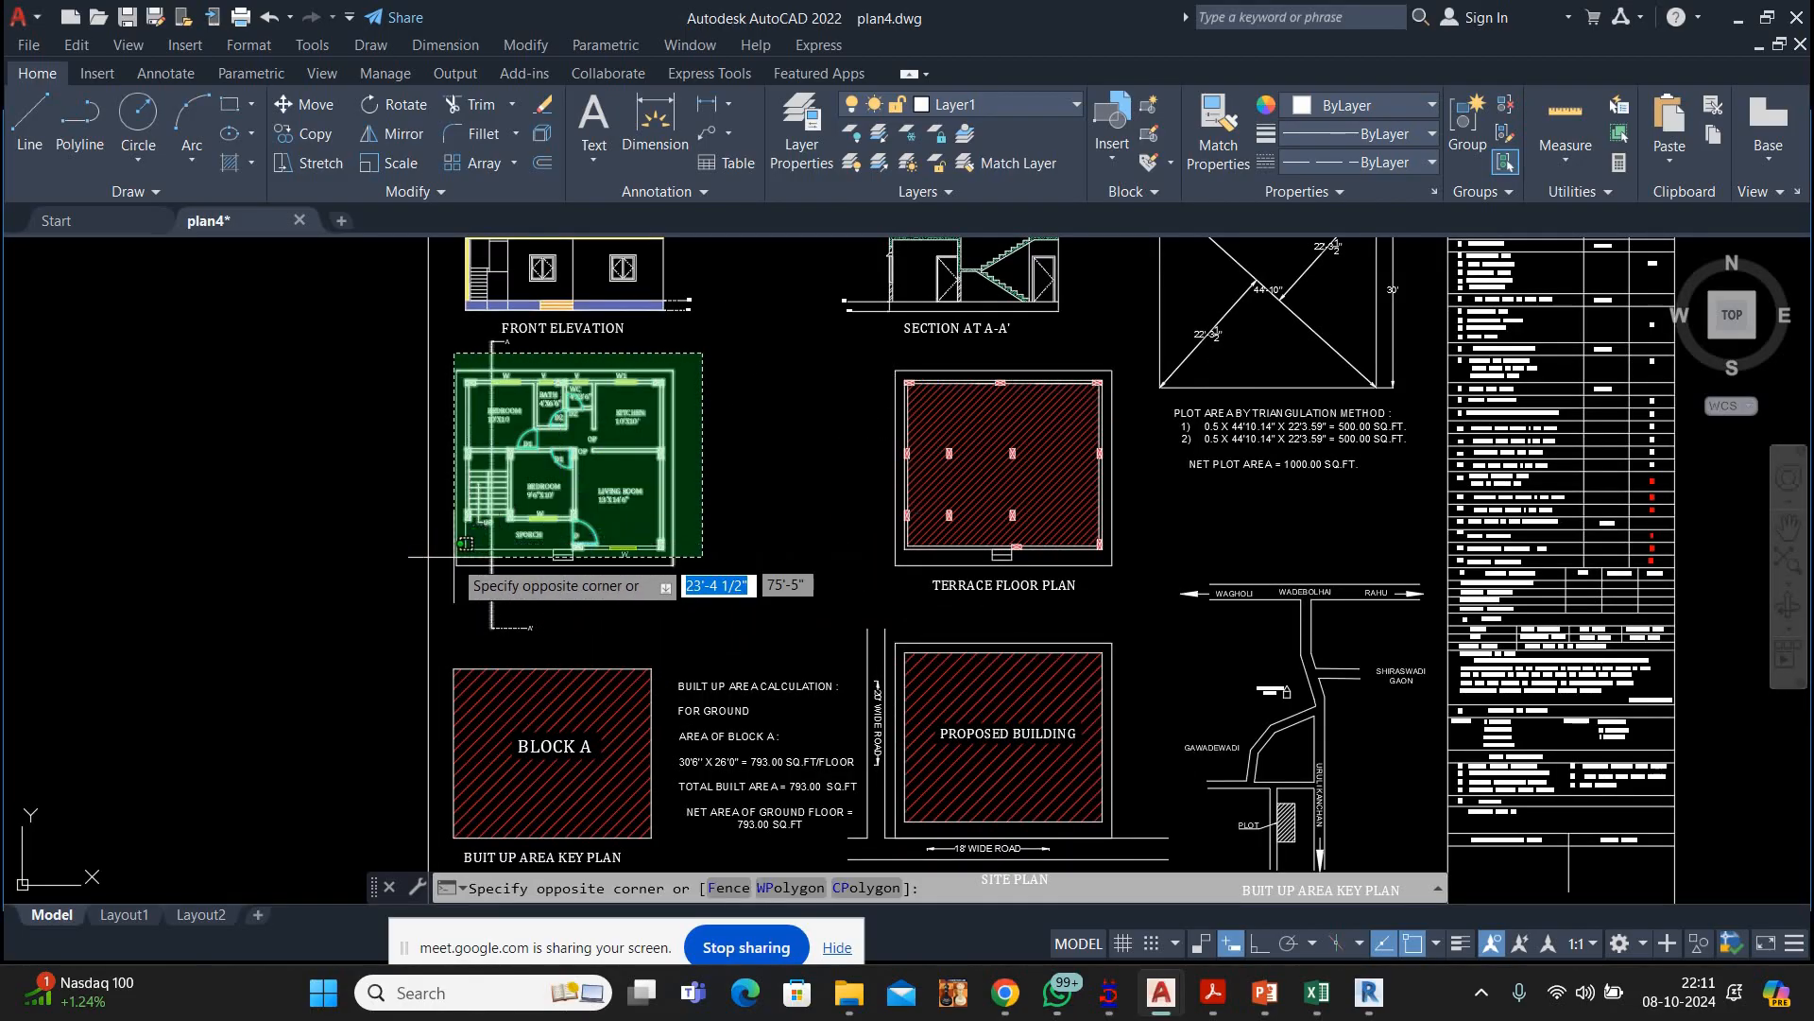
pyautogui.click(446, 596)
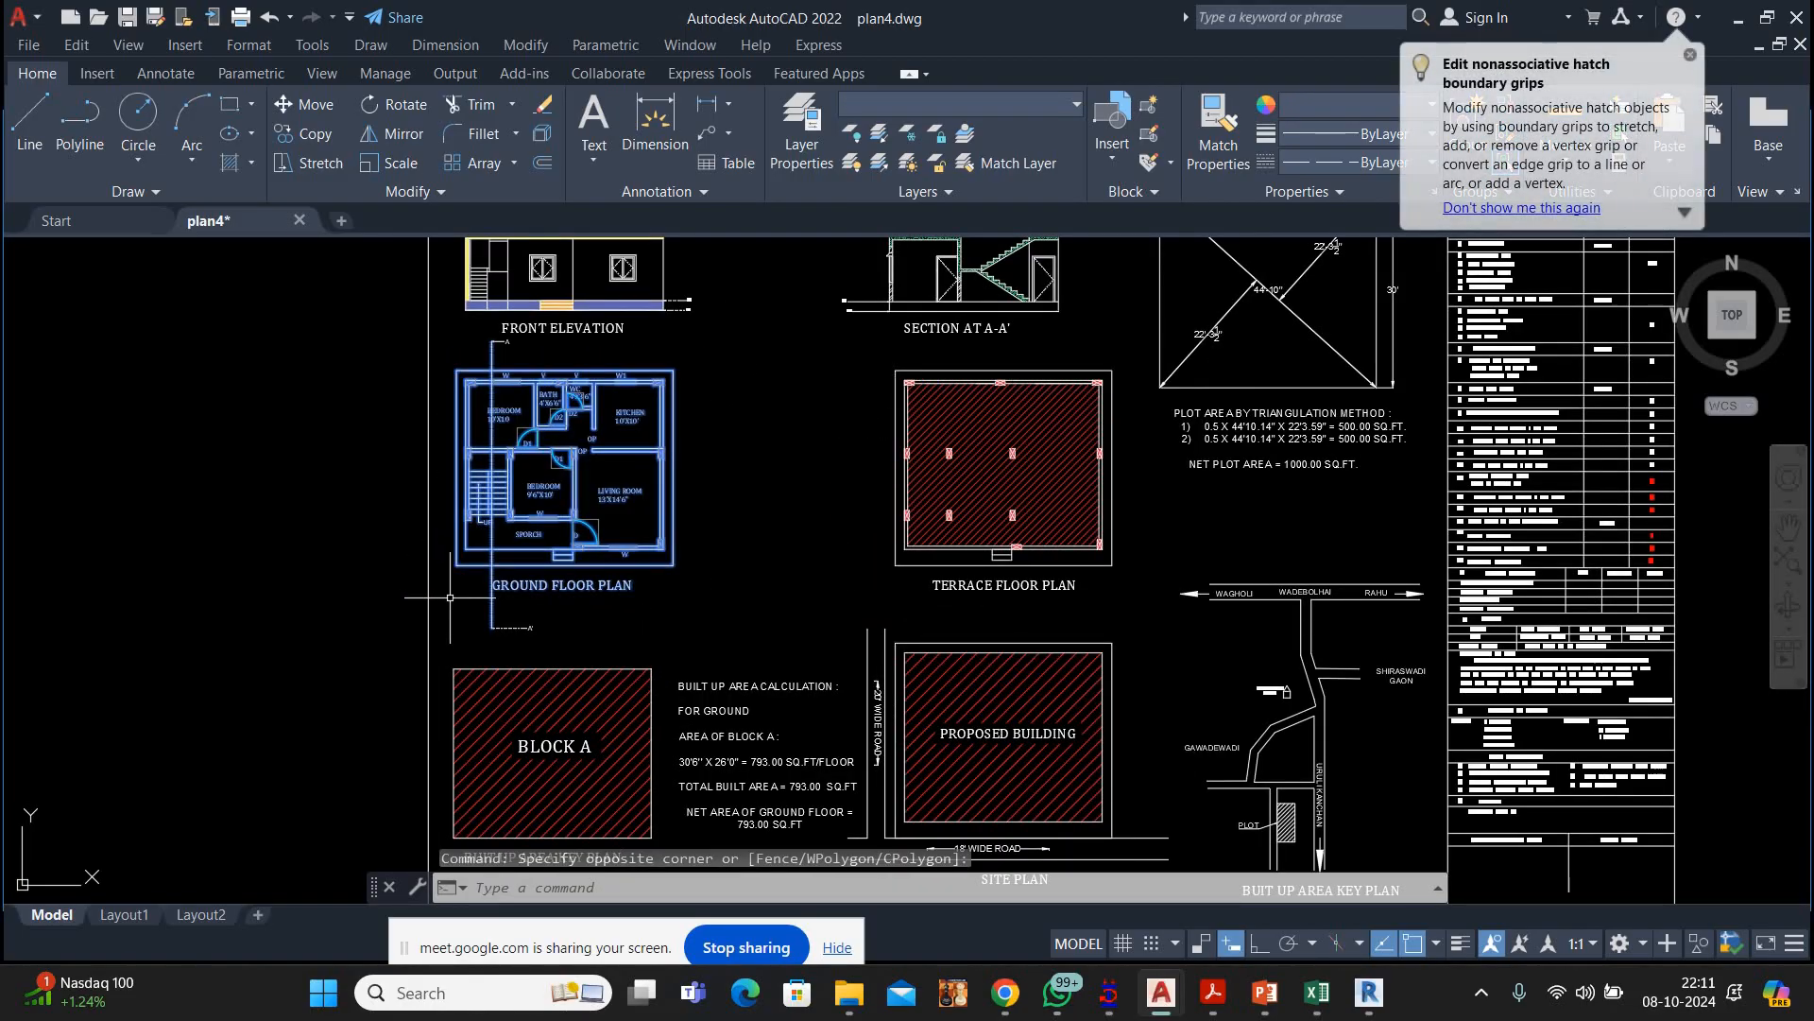
pyautogui.hotkey('ctrl', 'c')
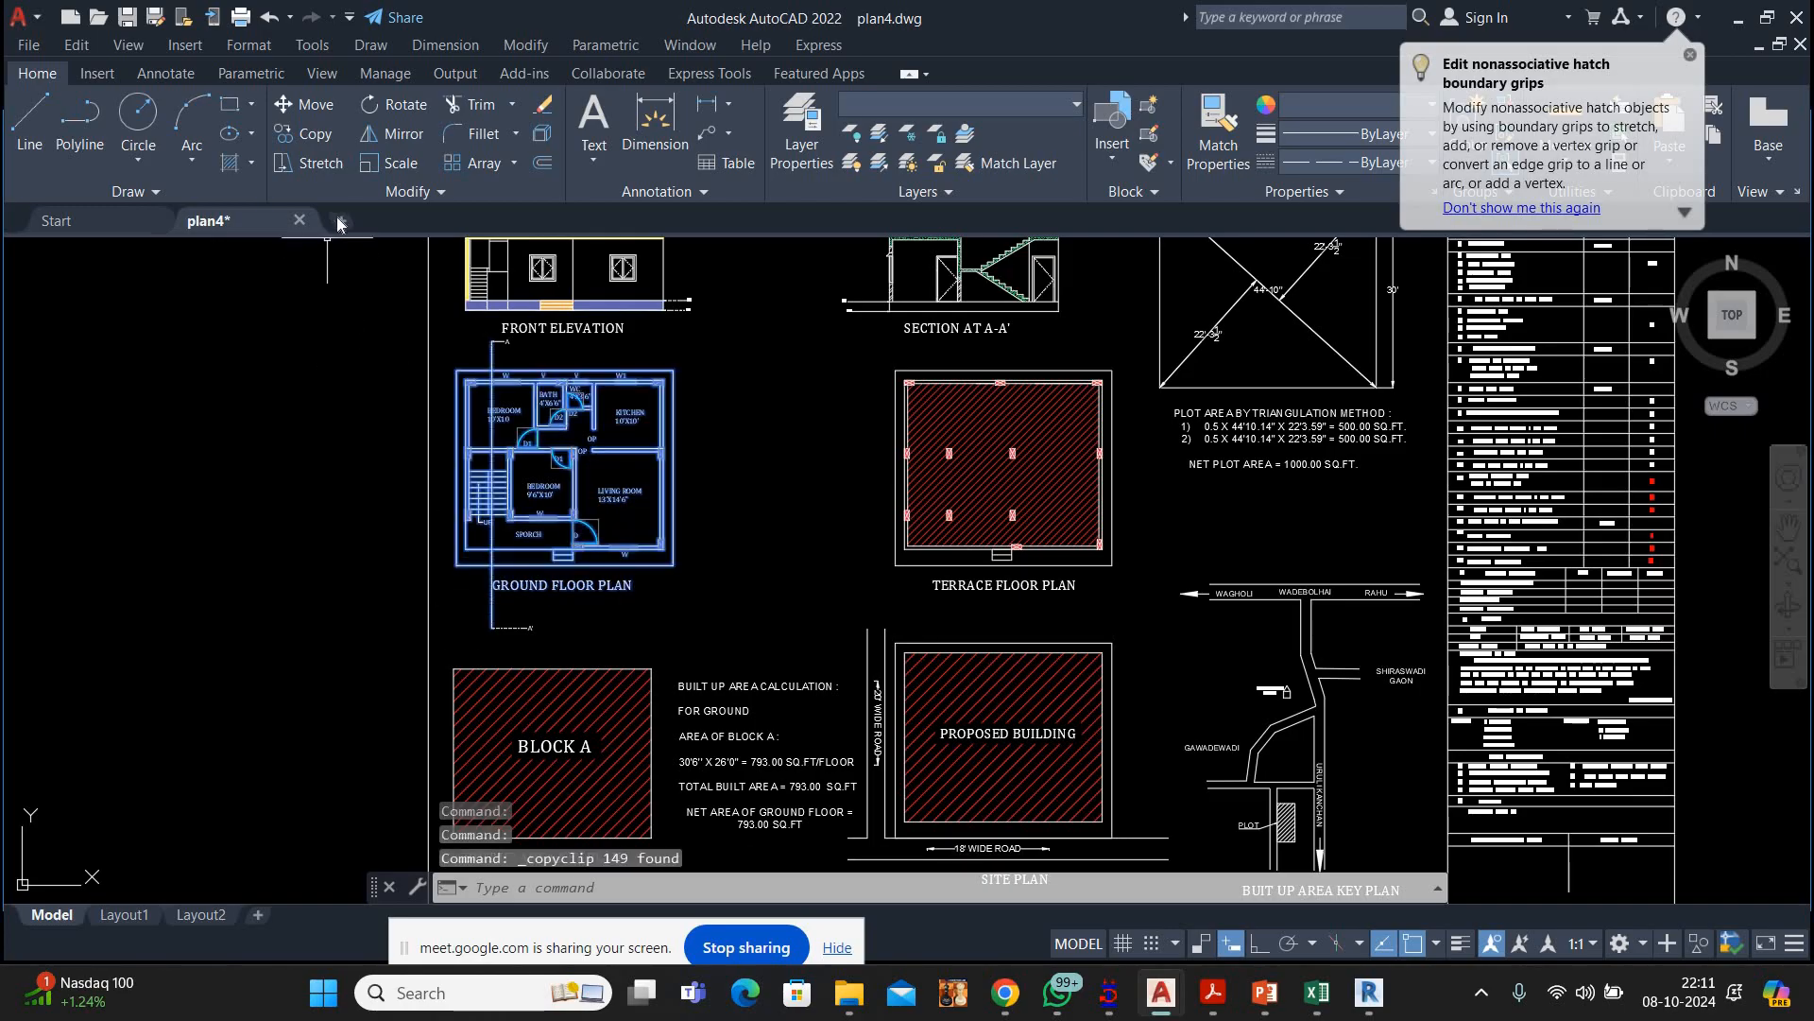
# Create a new blank drawing and paste the copied ground floor plan near its origin
pyautogui.hotkey('ctrl', 'n')
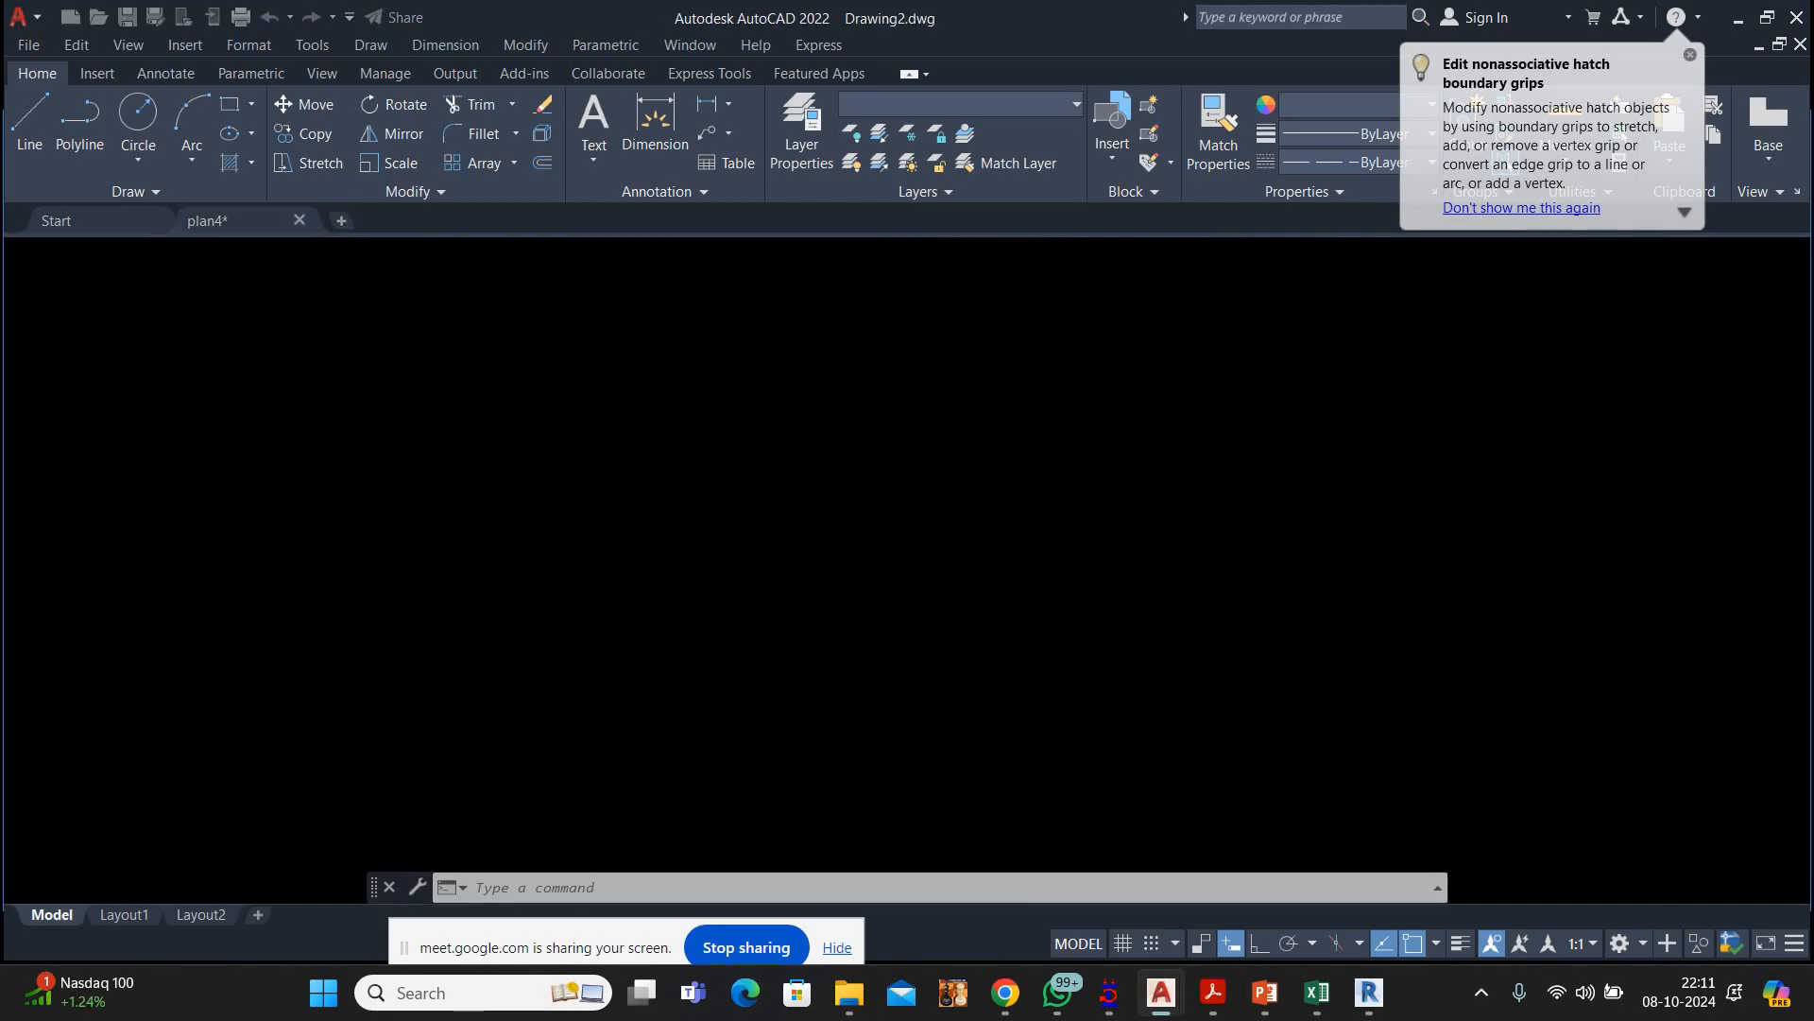
pyautogui.hotkey('ctrl', 'v')
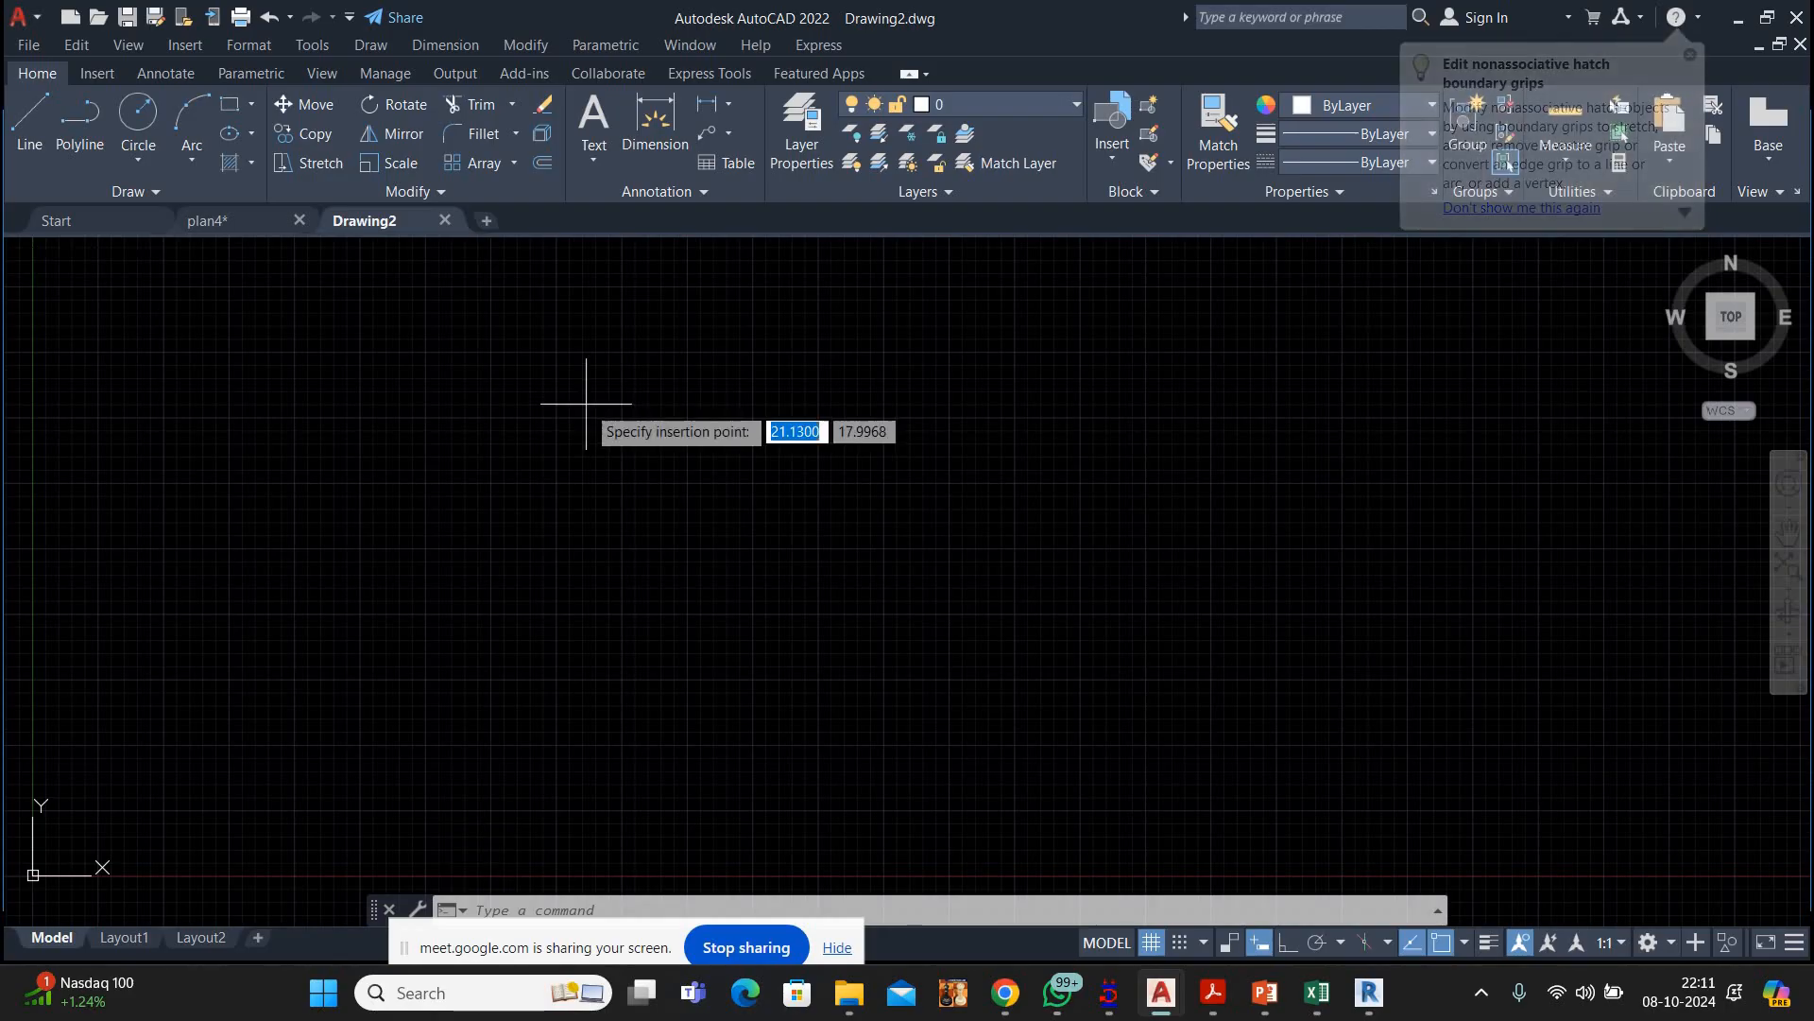
pyautogui.click(315, 681)
pyautogui.scroll(-6, 480, 687)
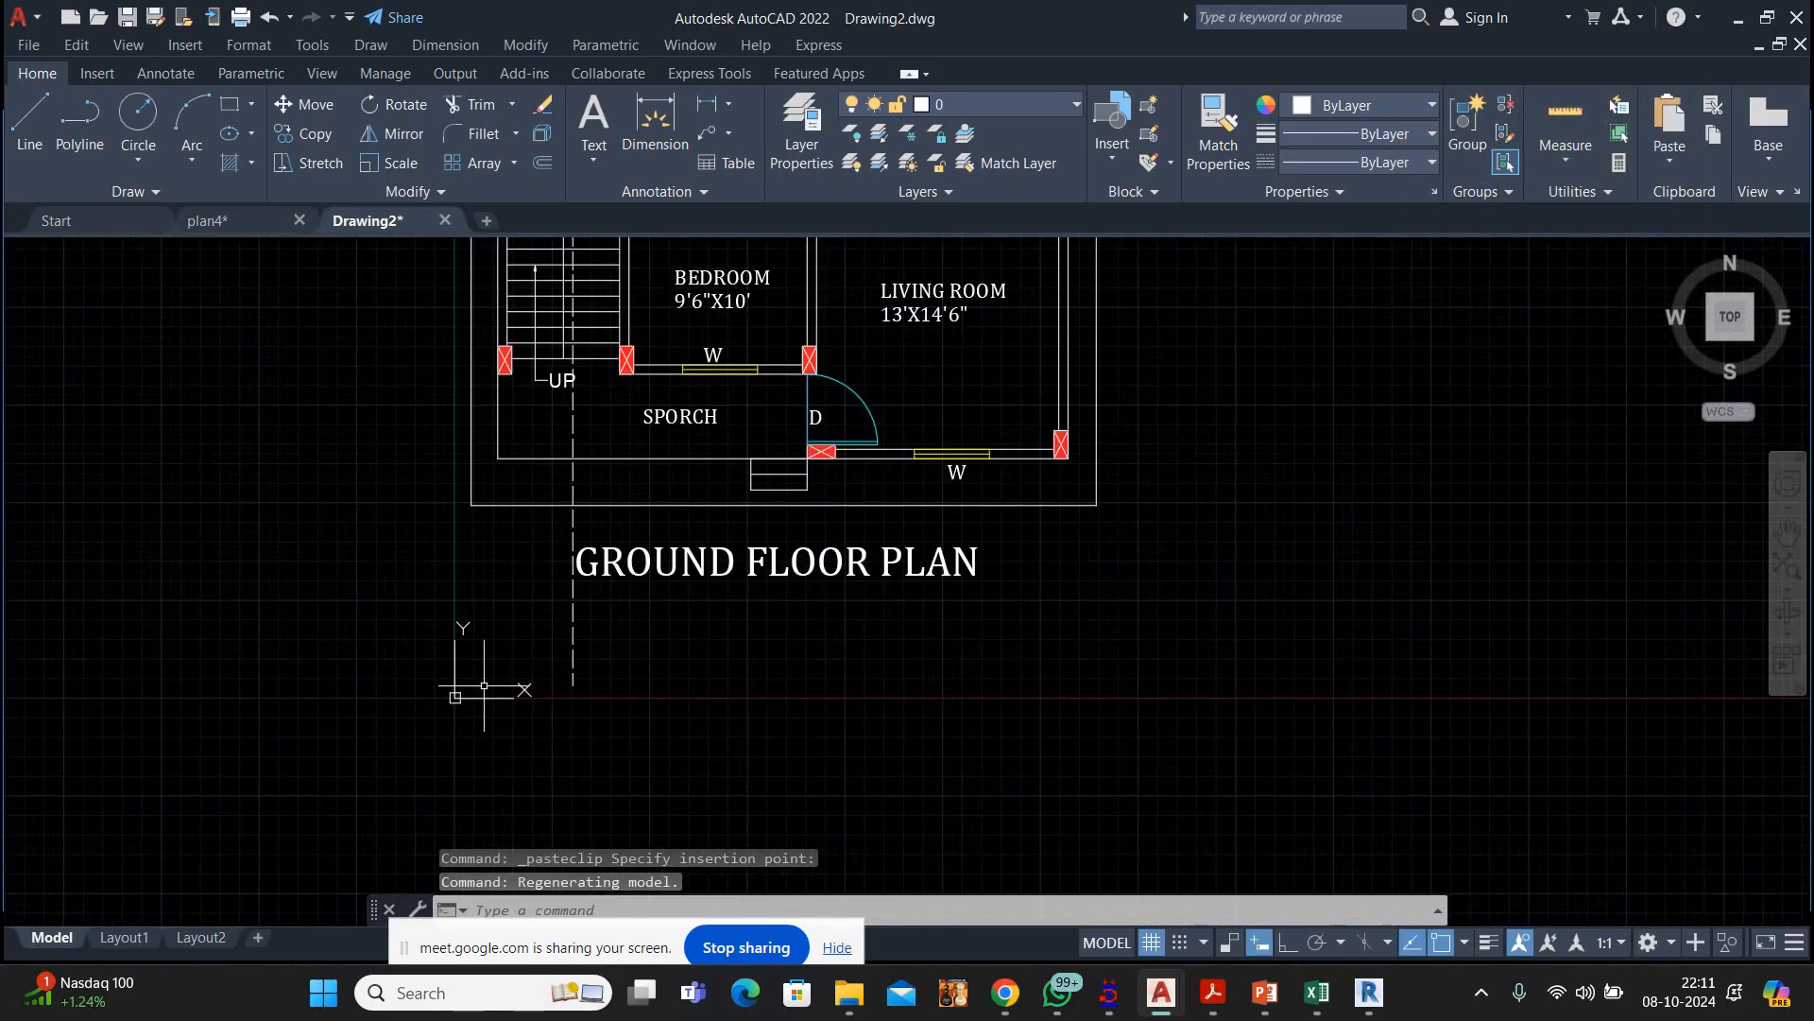
pyautogui.moveTo(586, 523); pyautogui.dragTo(593, 716, button='middle')
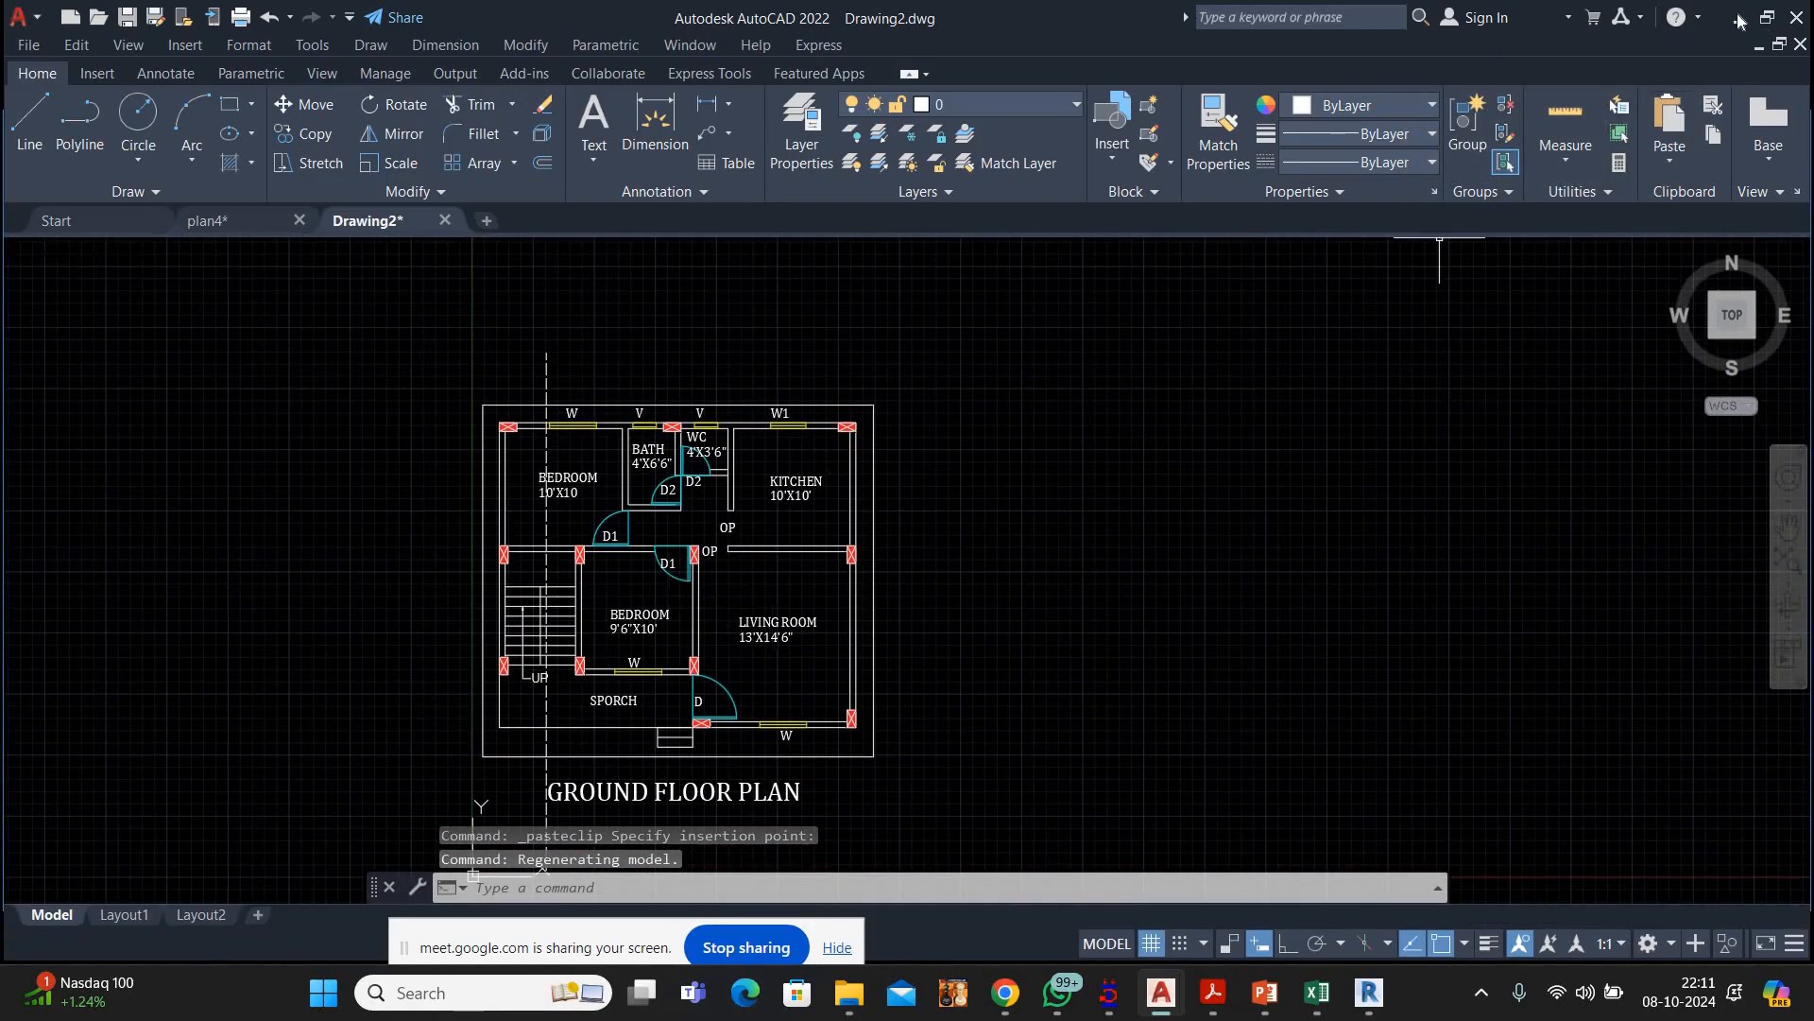
# Return to Revit and trace the plan's upper exterior wall with a Generic - 8" wall, about 29'-11" long from corner to corner
pyautogui.scroll(2, 1136, 445)
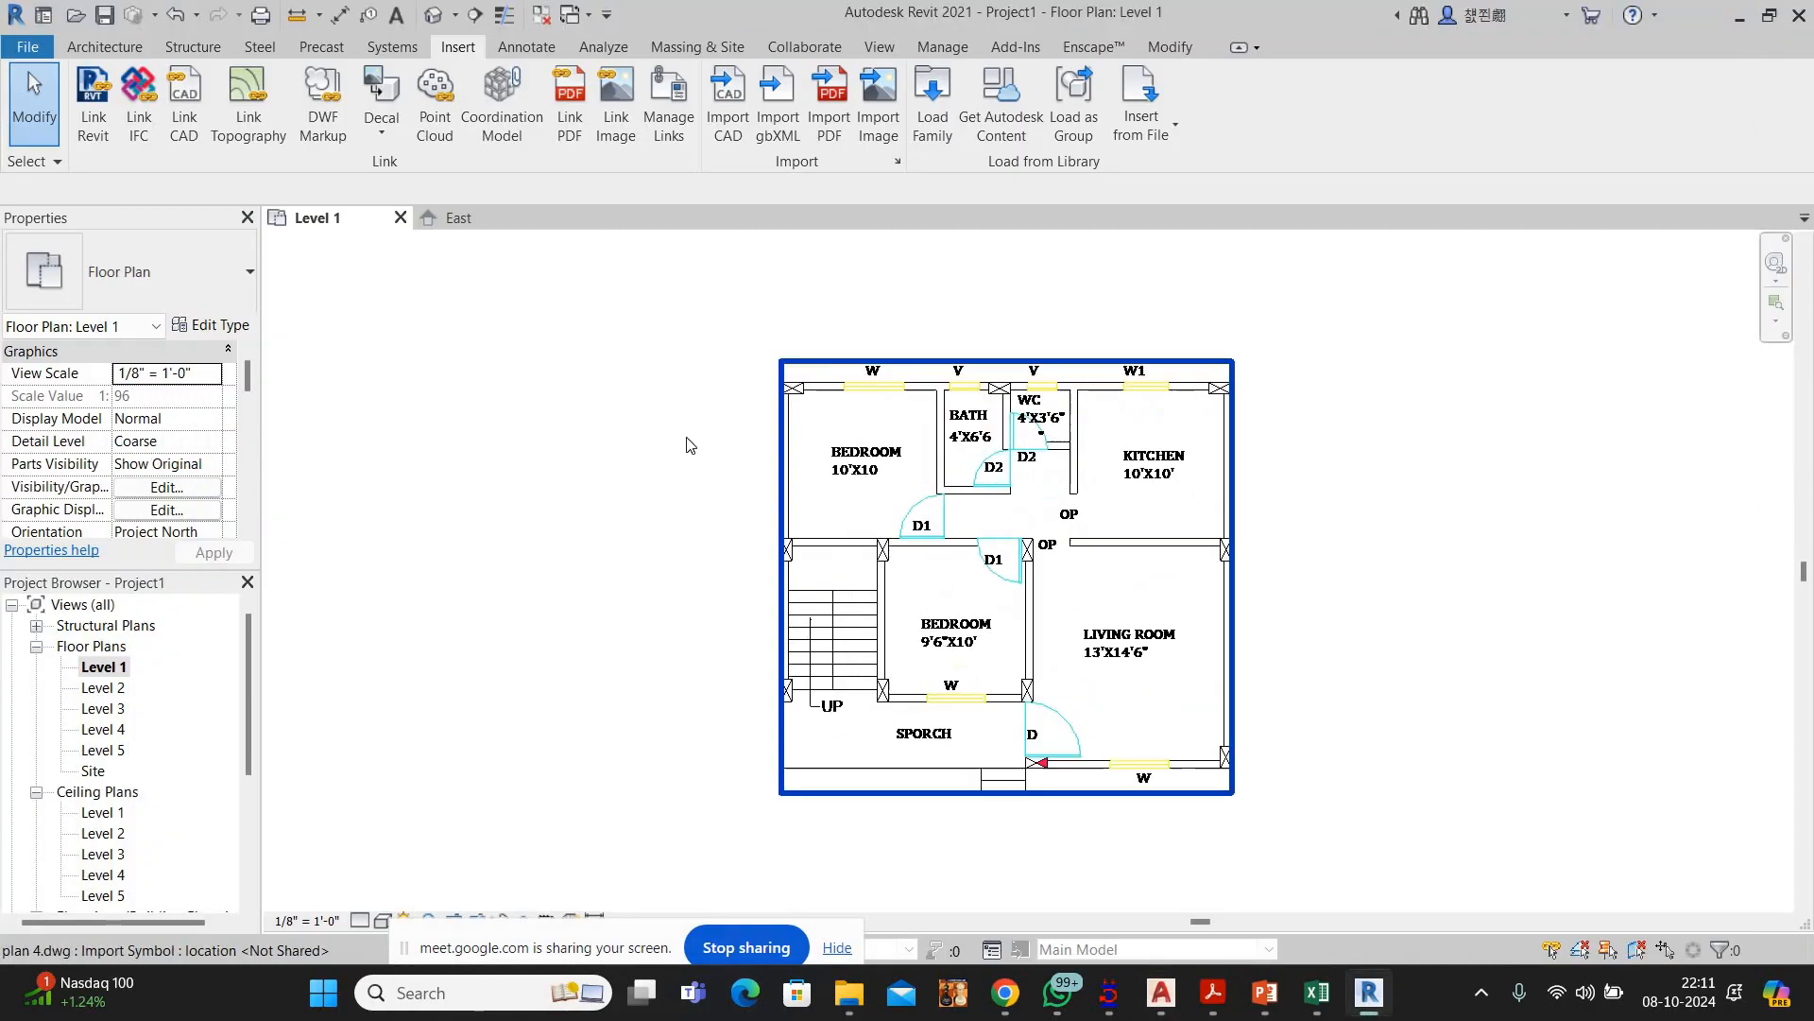
pyautogui.click(104, 46)
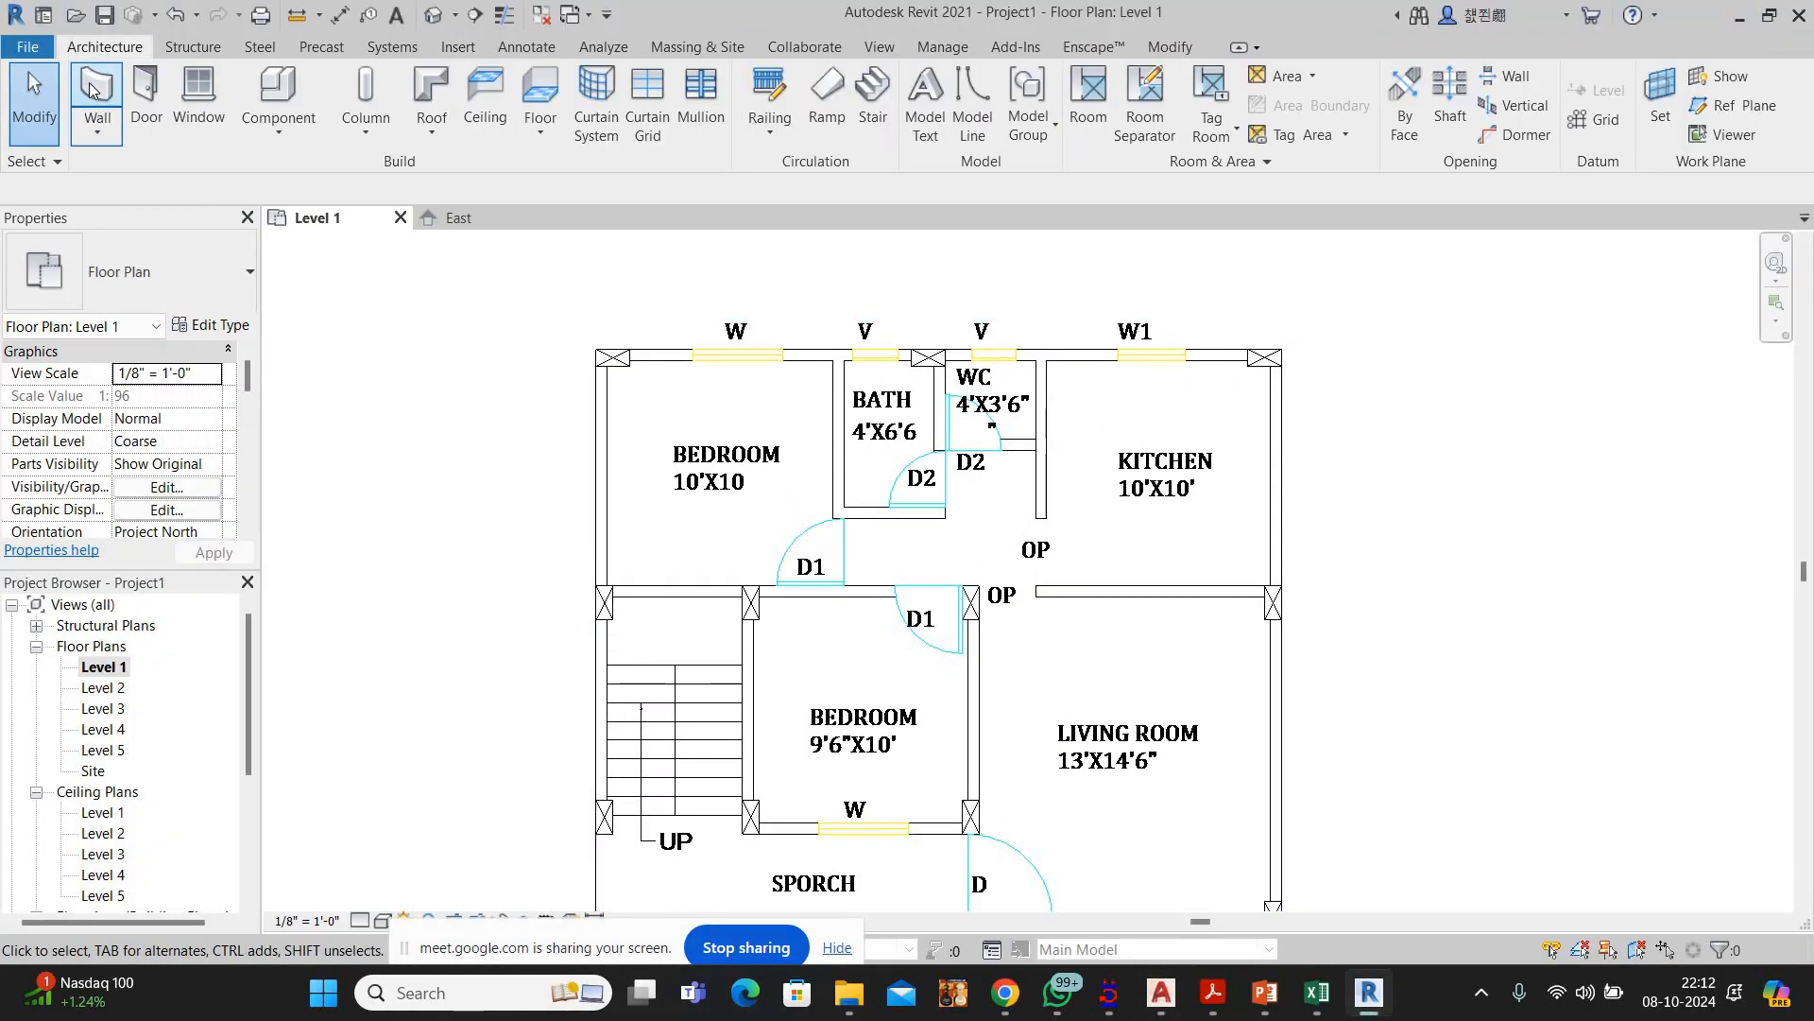
pyautogui.click(92, 90)
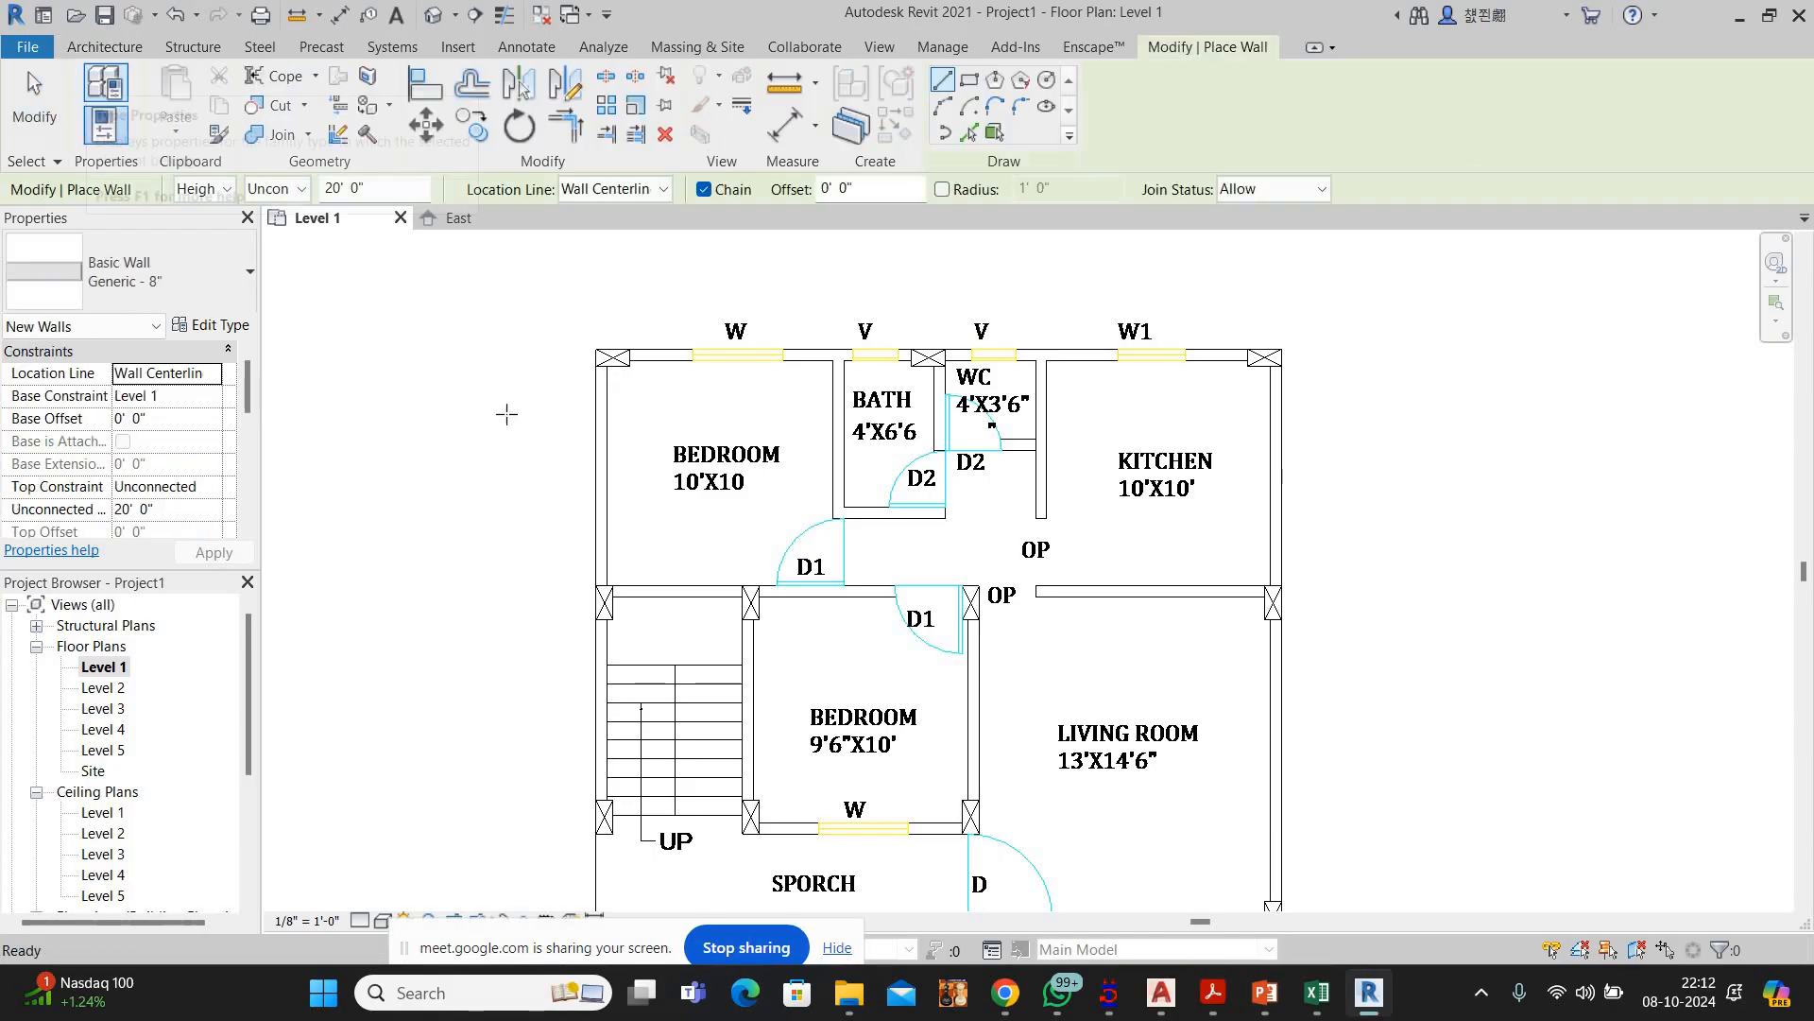
pyautogui.scroll(2, 581, 353)
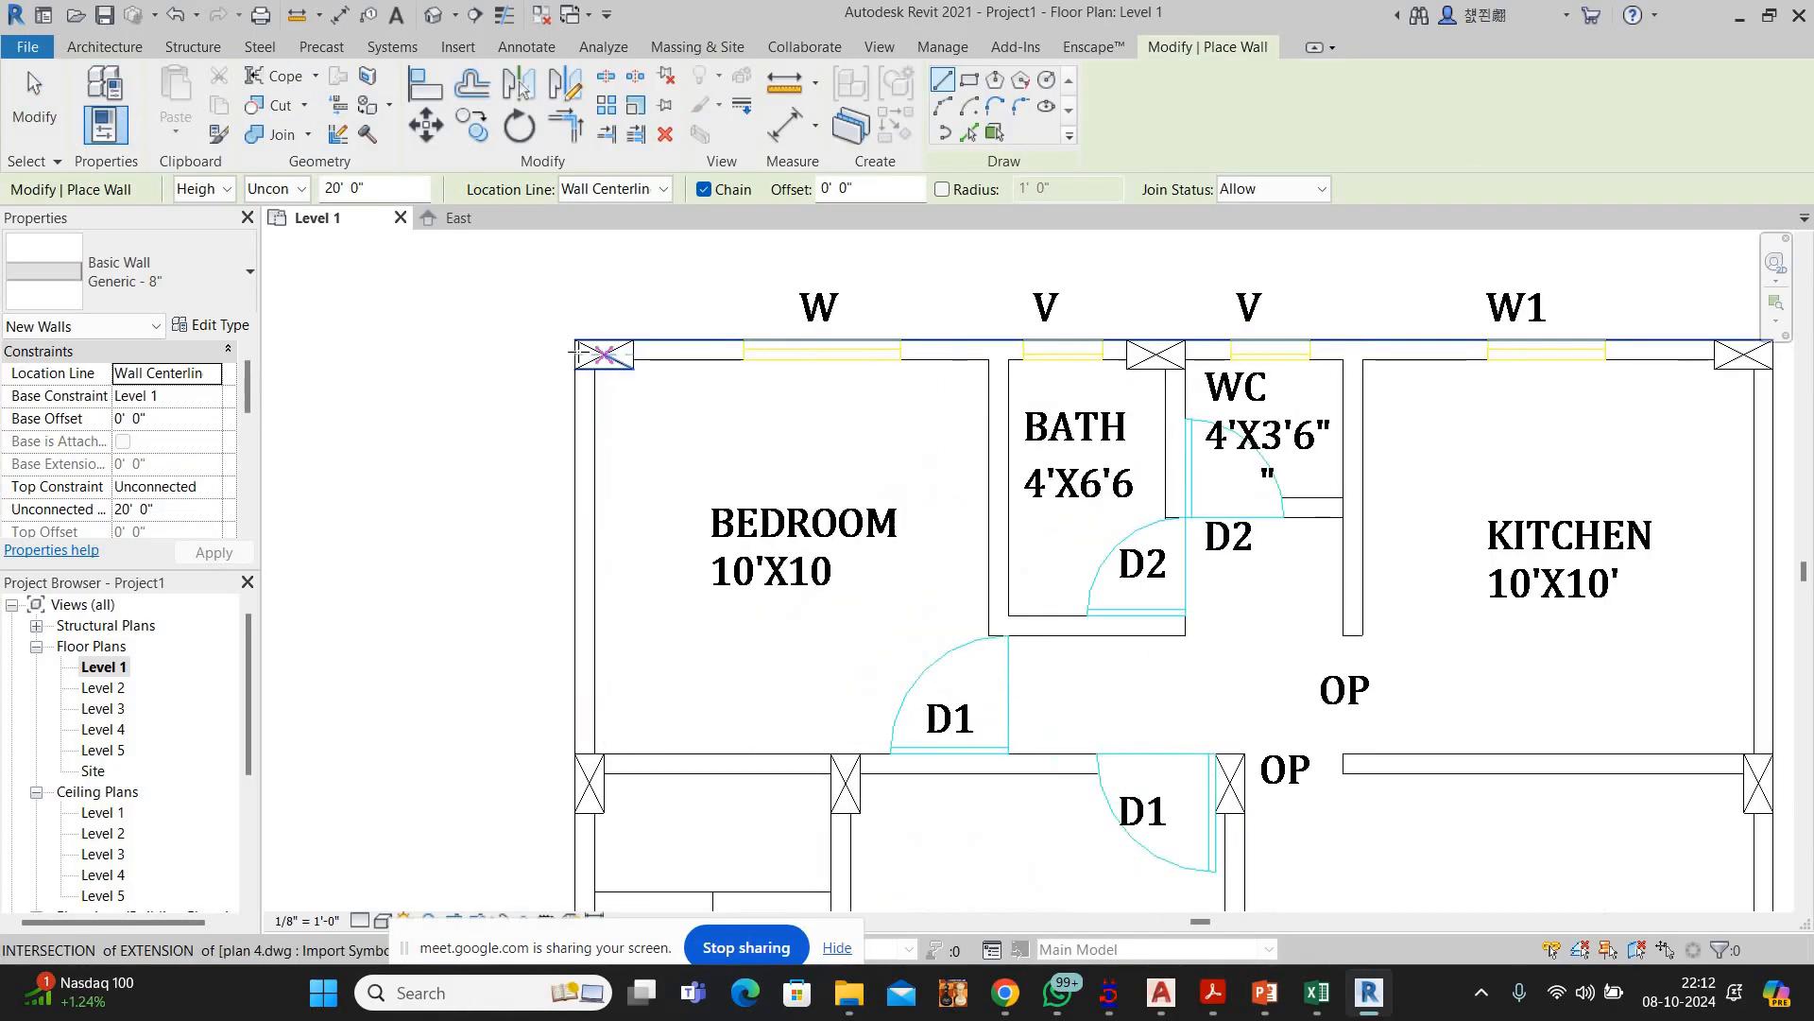
pyautogui.click(584, 353)
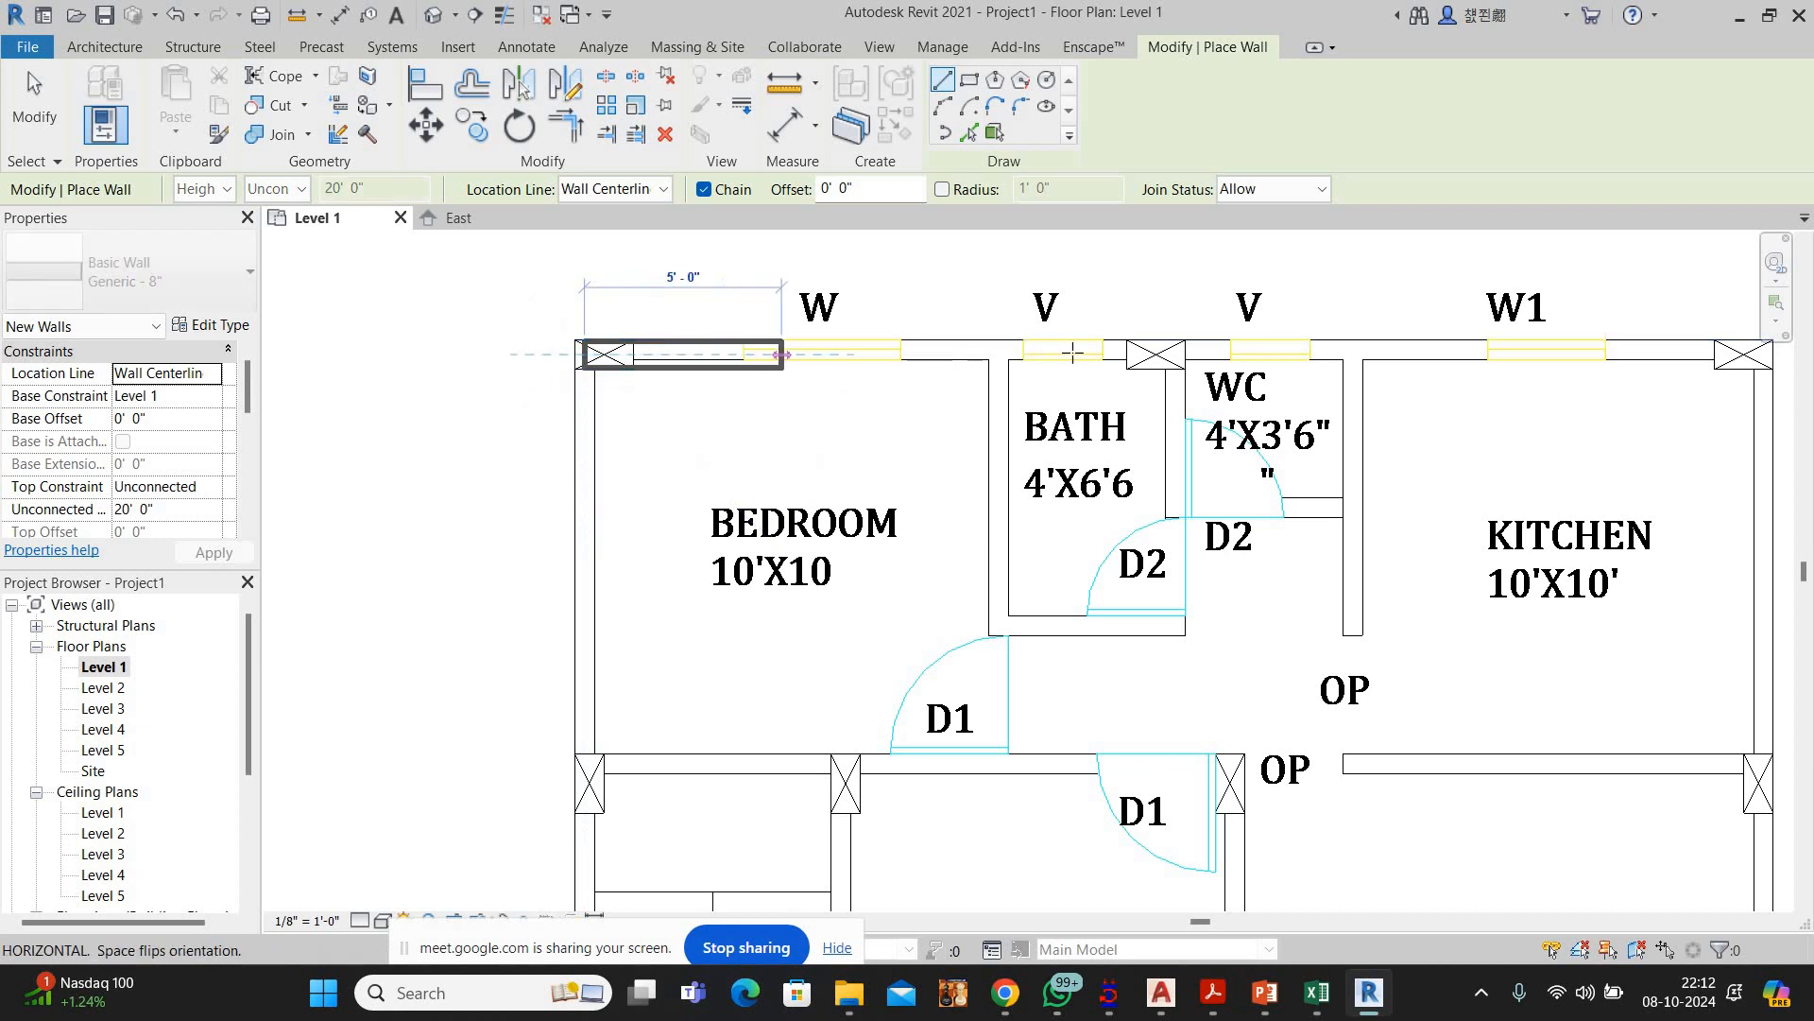
pyautogui.scroll(-2, 1134, 354)
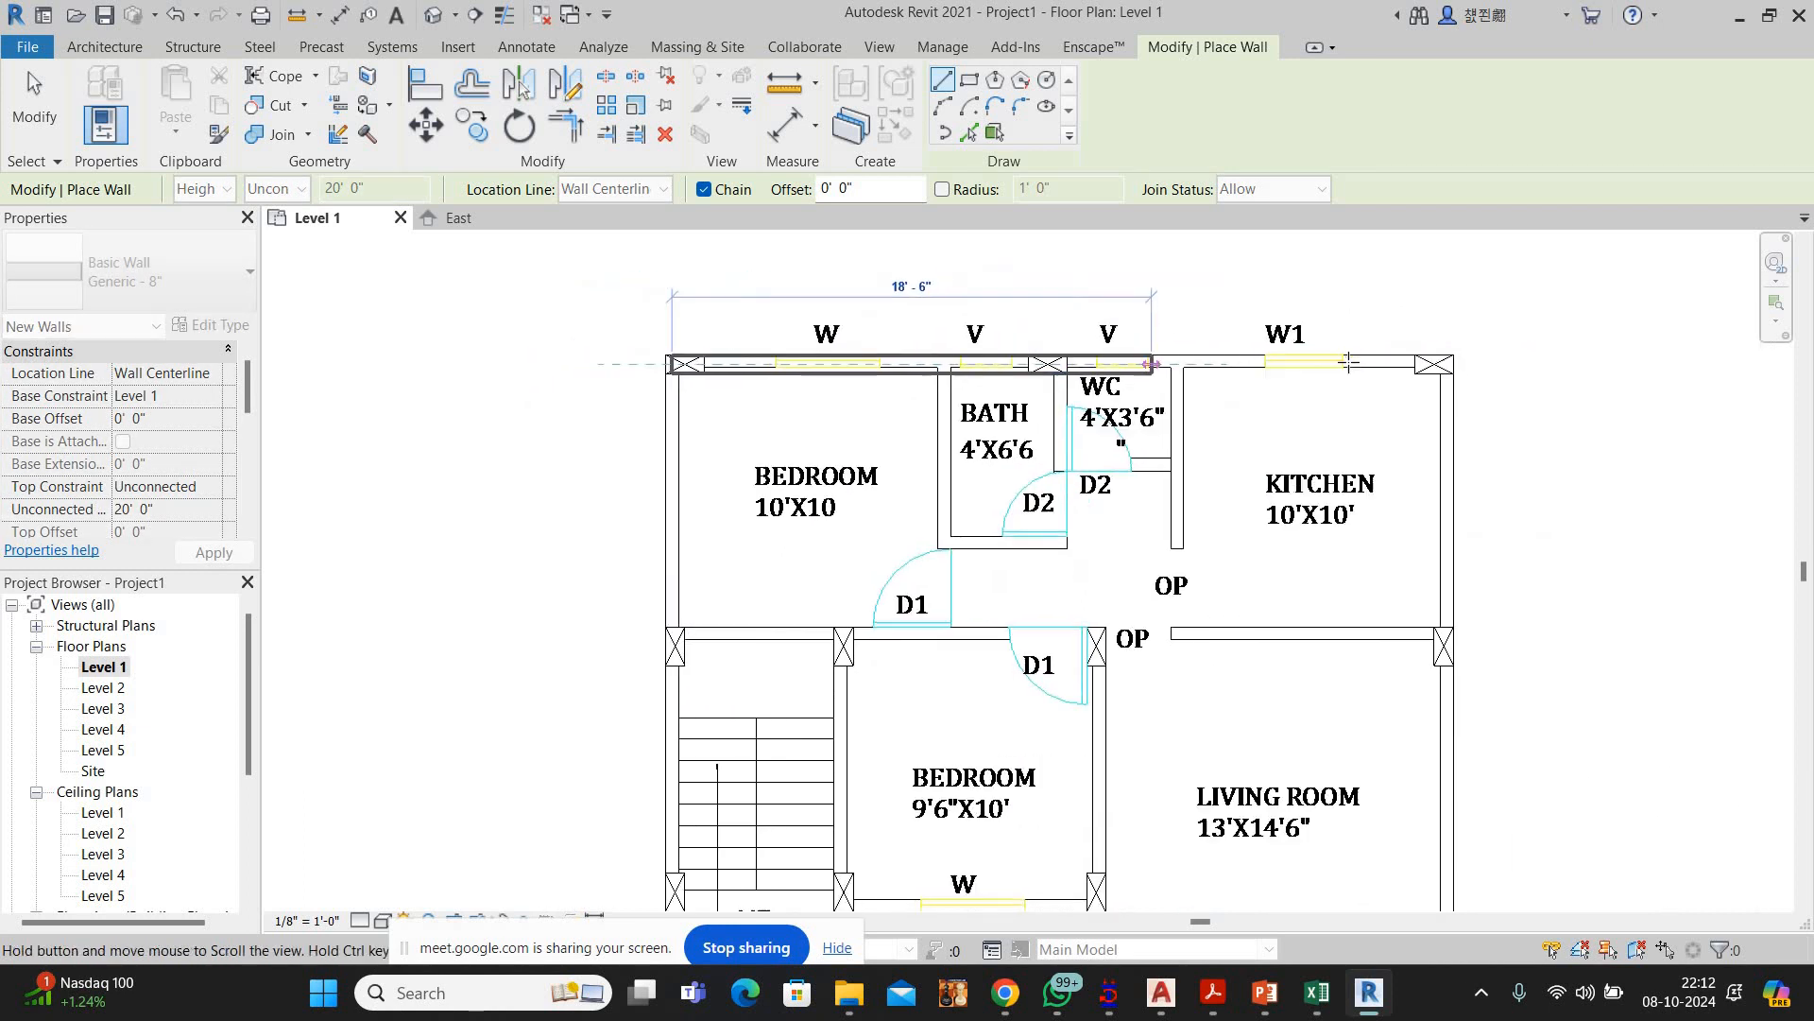
pyautogui.click(1342, 583)
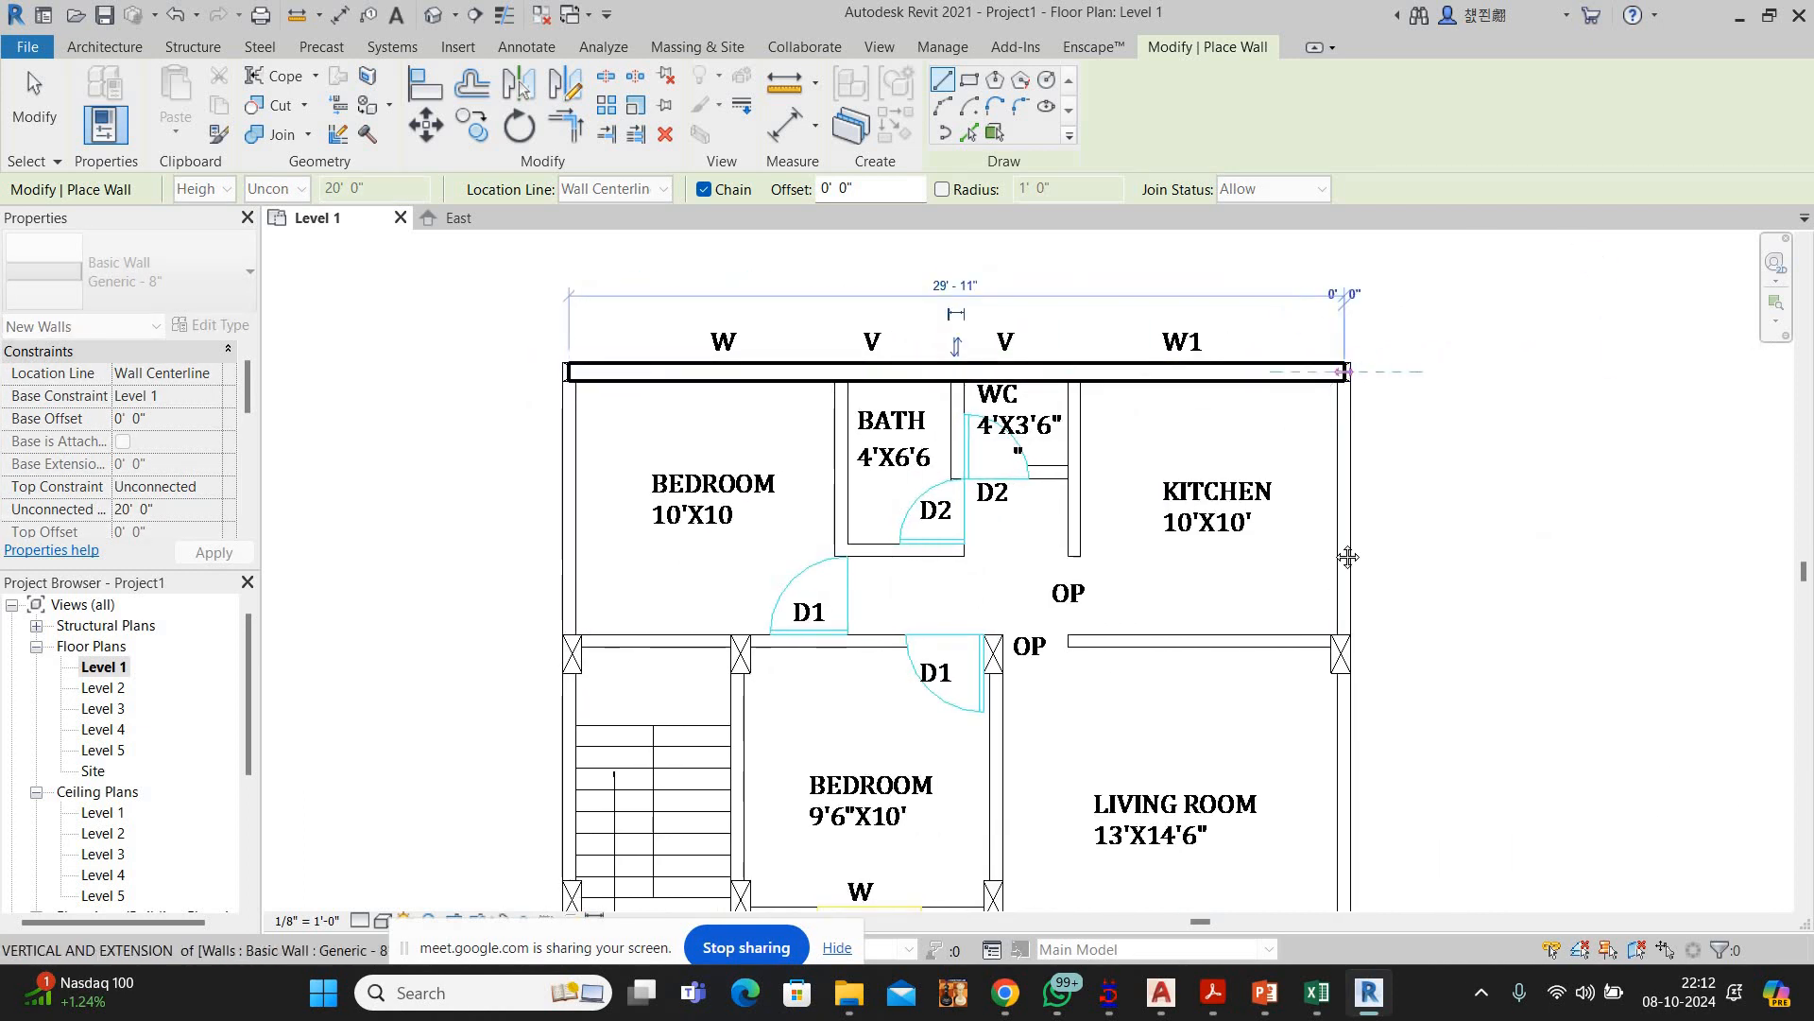
# Continue the wall chain down the kitchen and living room side and about 20'-0" along the front, ending in front of the porch
pyautogui.moveTo(1346, 604); pyautogui.dragTo(1324, 324, button='middle')
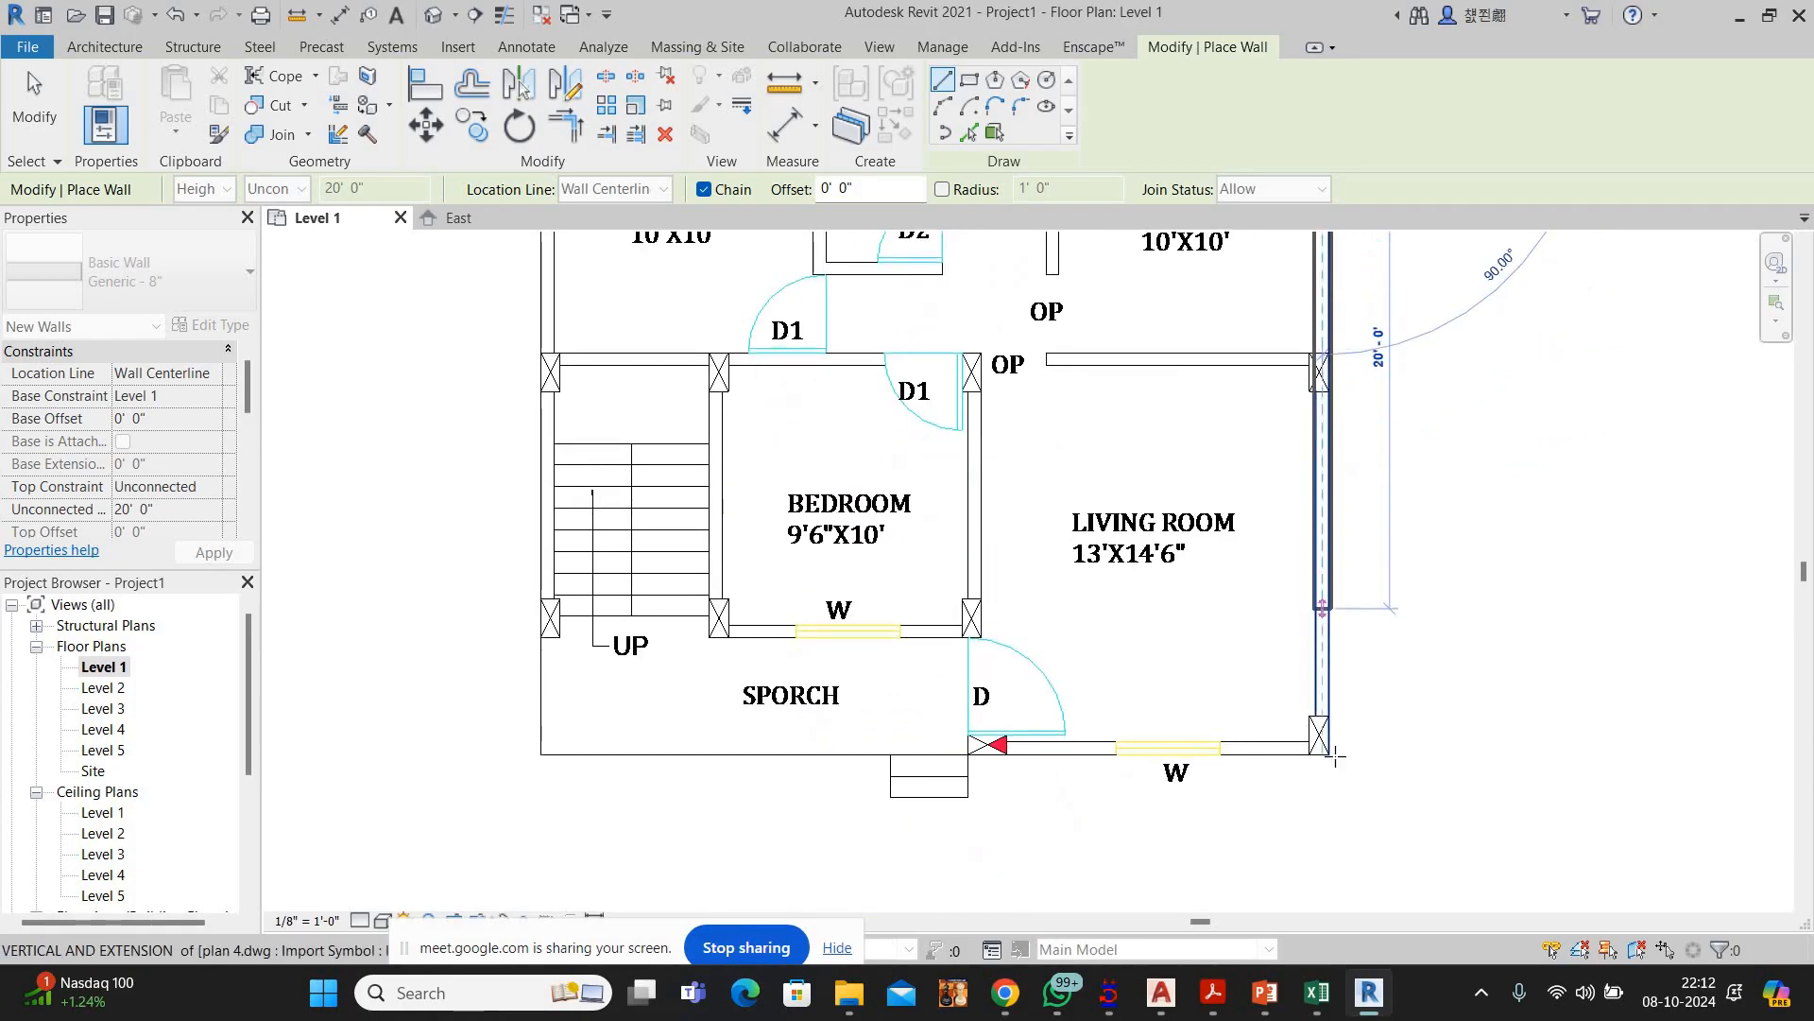
pyautogui.click(1321, 747)
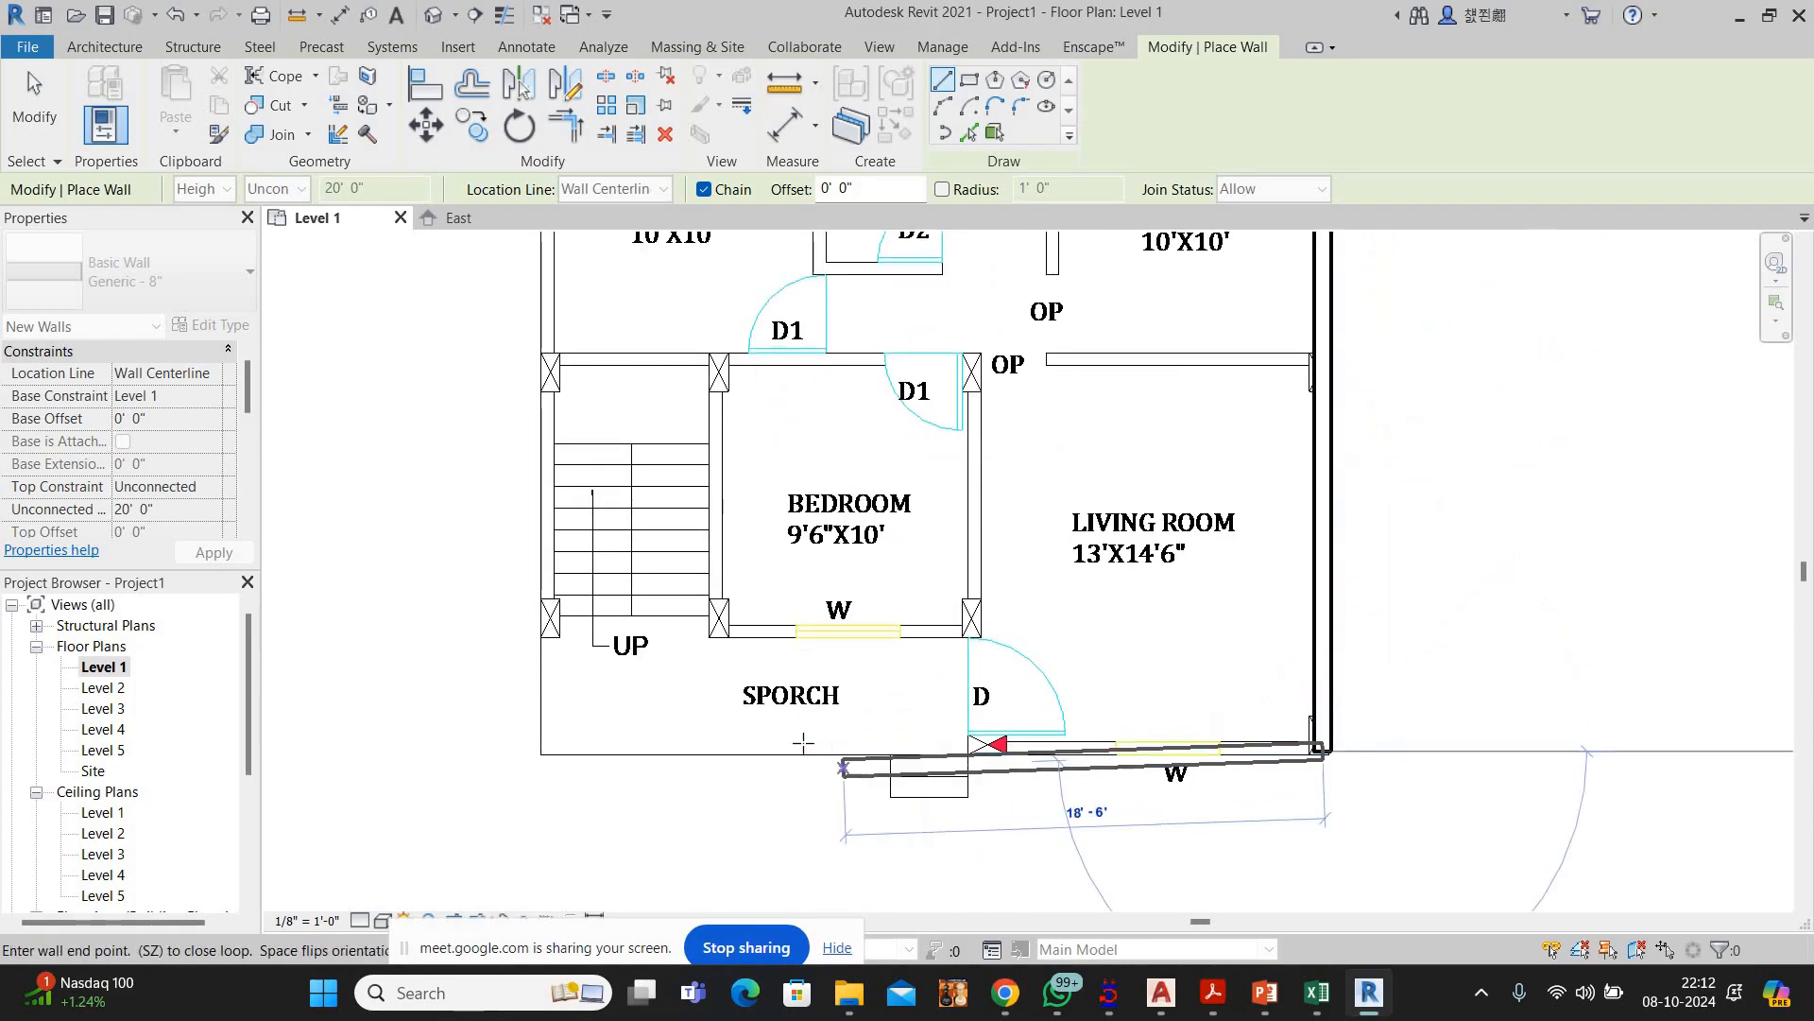
pyautogui.click(803, 751)
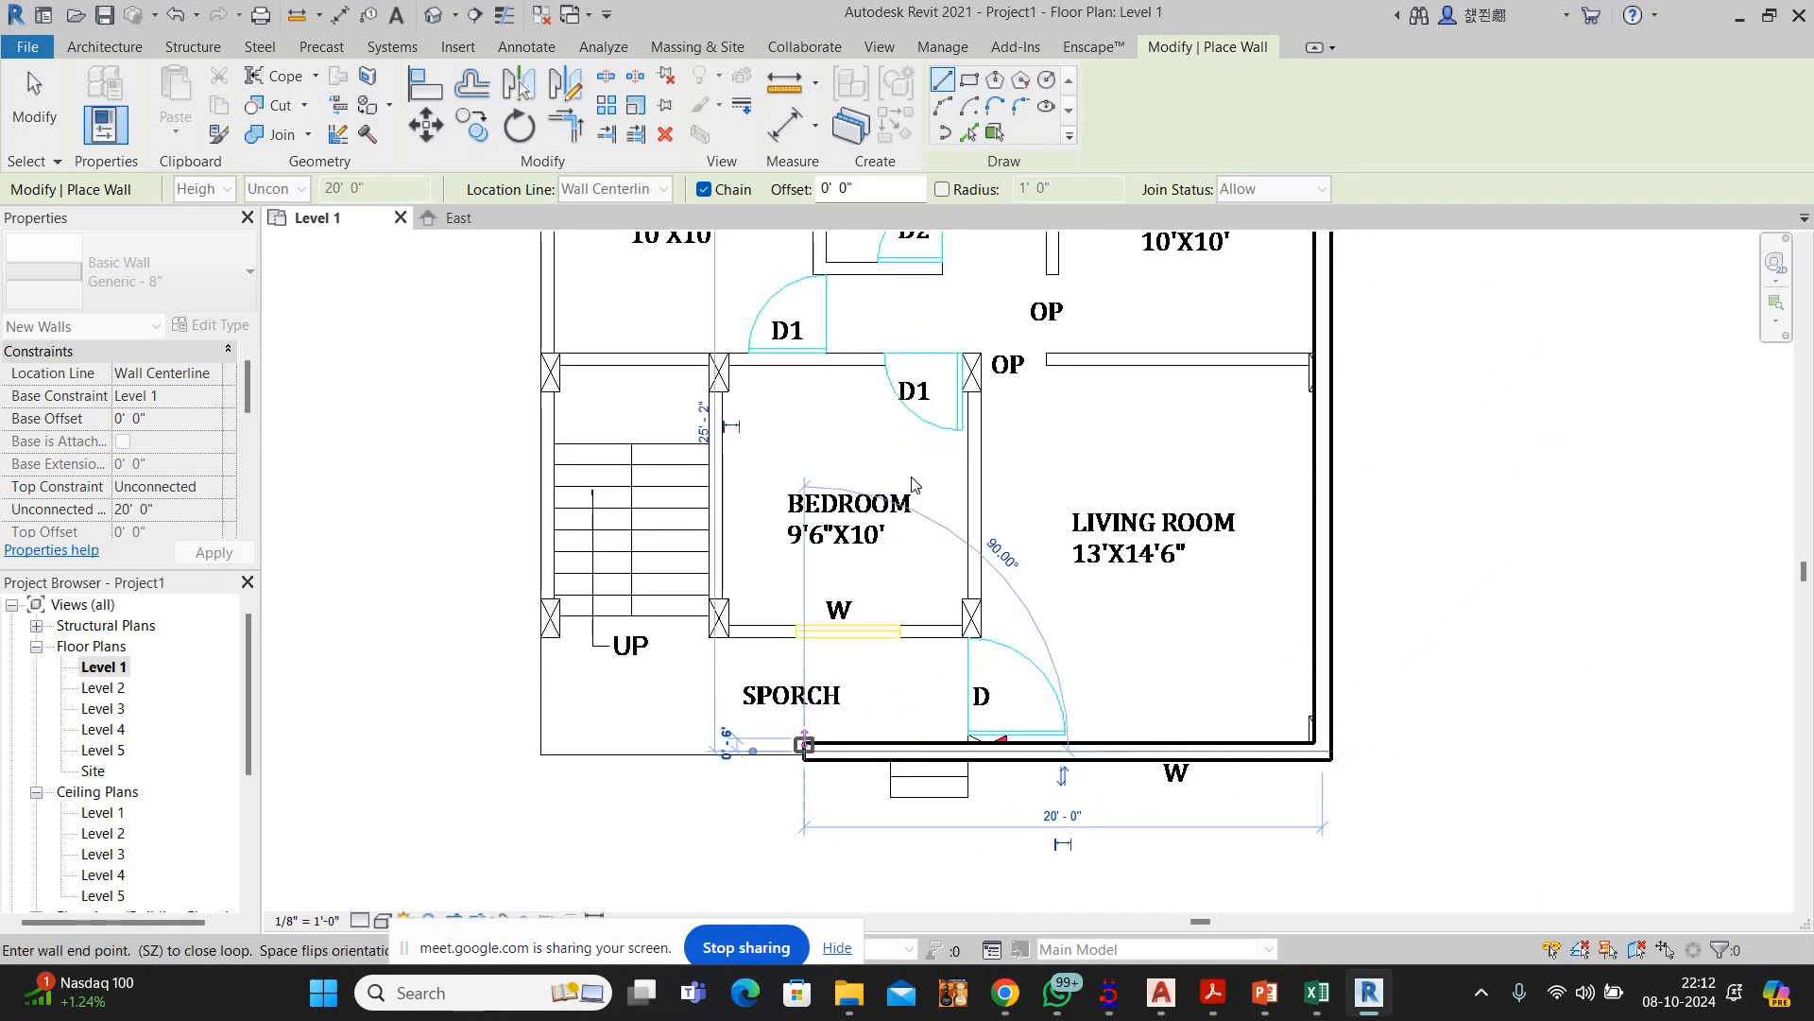
pyautogui.rightClick(850, 469)
pyautogui.click(950, 491)
pyautogui.rightClick(907, 478)
pyautogui.click(942, 493)
pyautogui.scroll(-3, 942, 493)
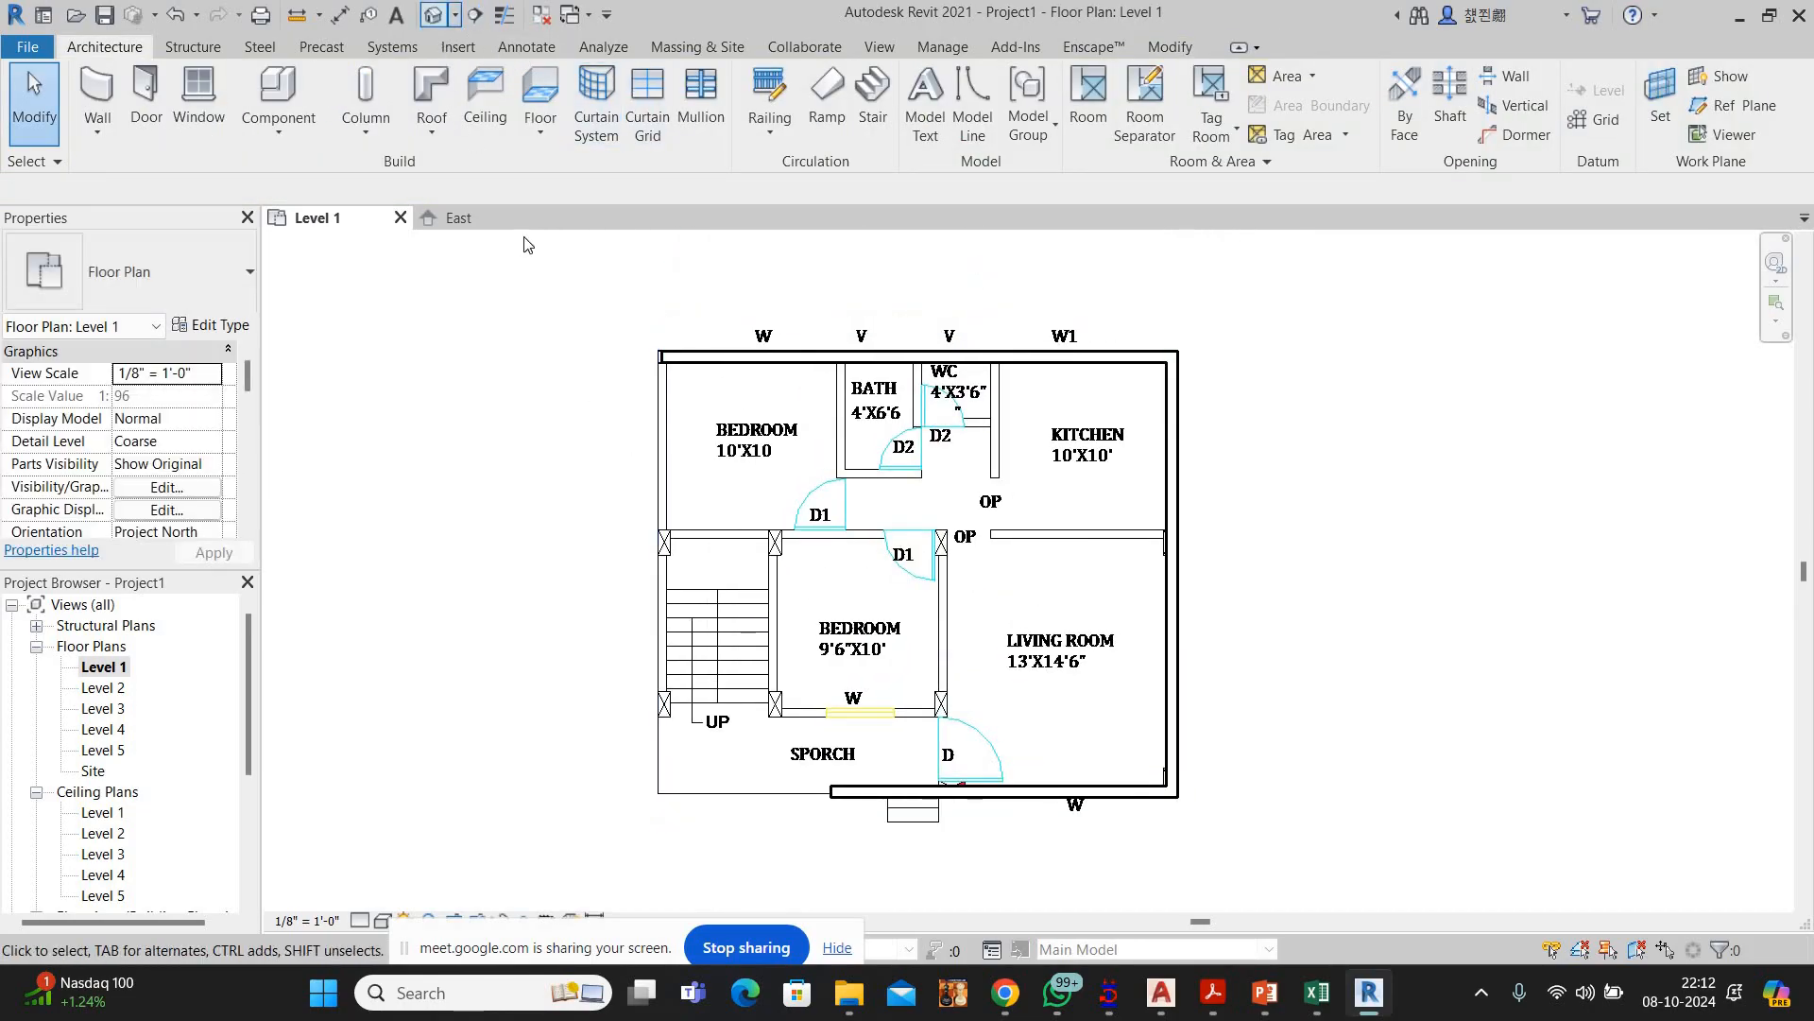
# Set the 3D view's visual style to Realistic and inspect the traced walls from the open side
pyautogui.scroll(2, 1084, 694)
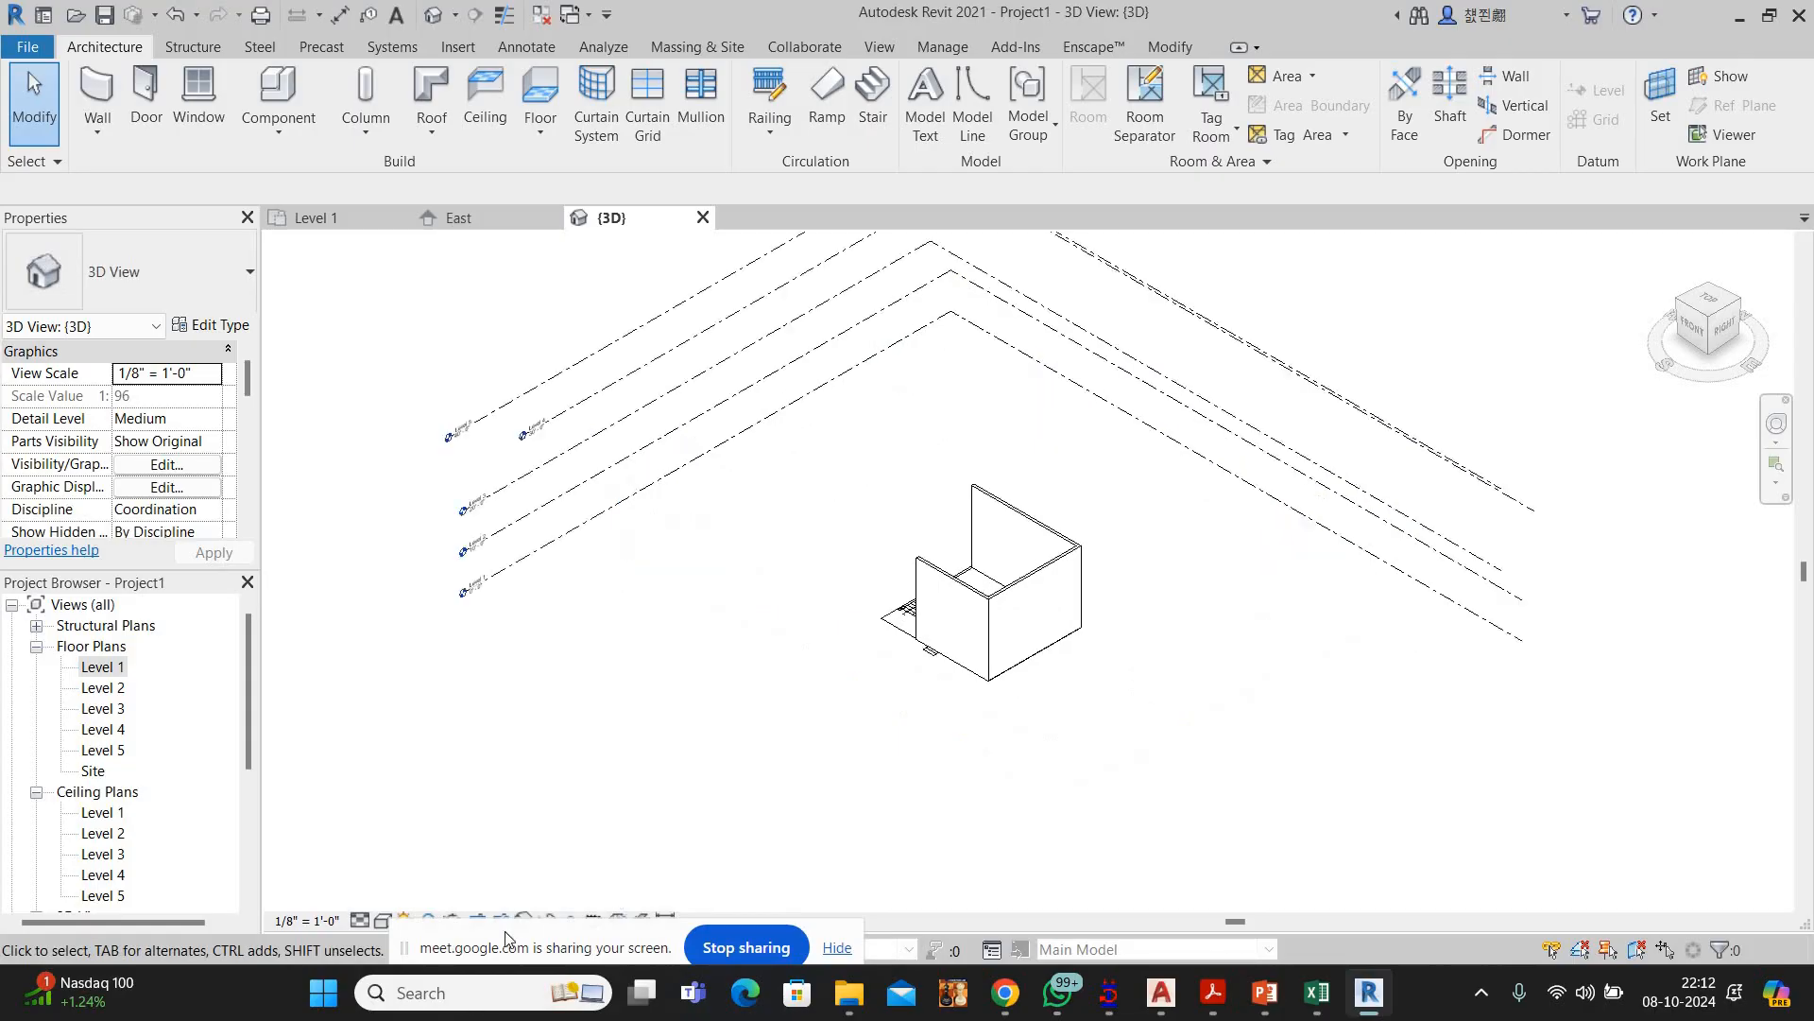
pyautogui.moveTo(567, 948); pyautogui.dragTo(1172, 940)
pyautogui.click(386, 920)
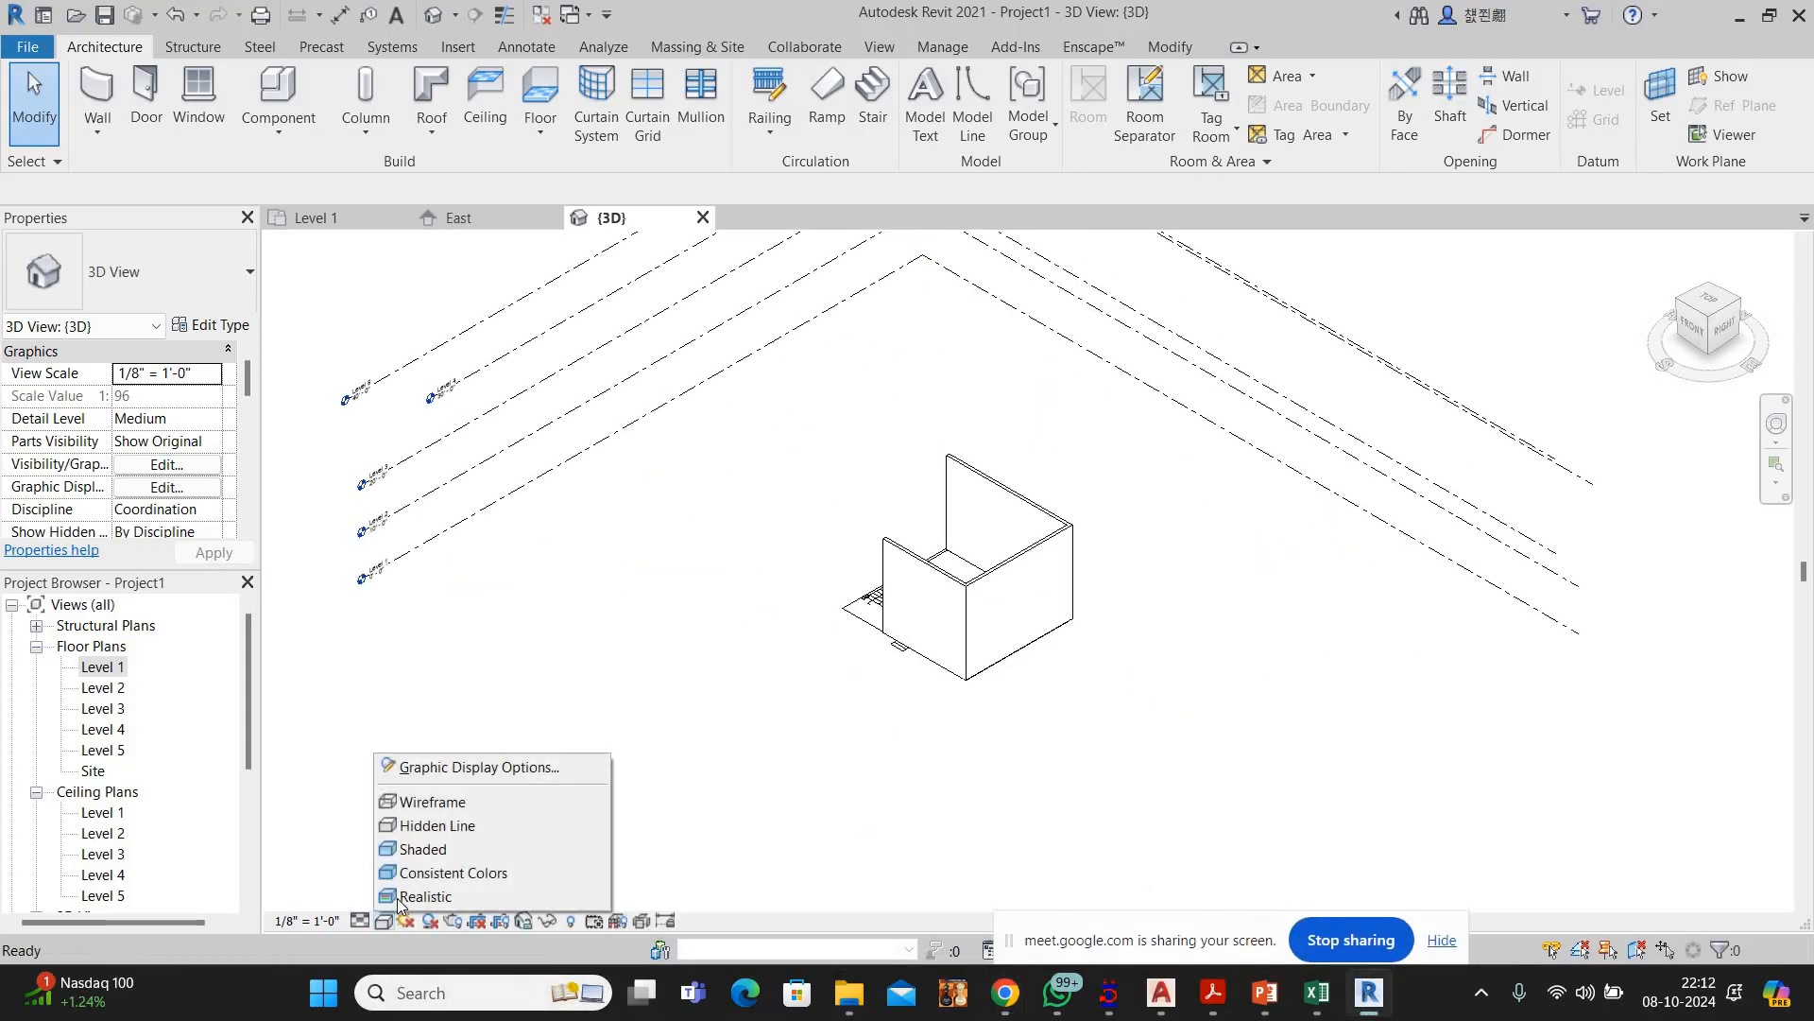
pyautogui.click(425, 896)
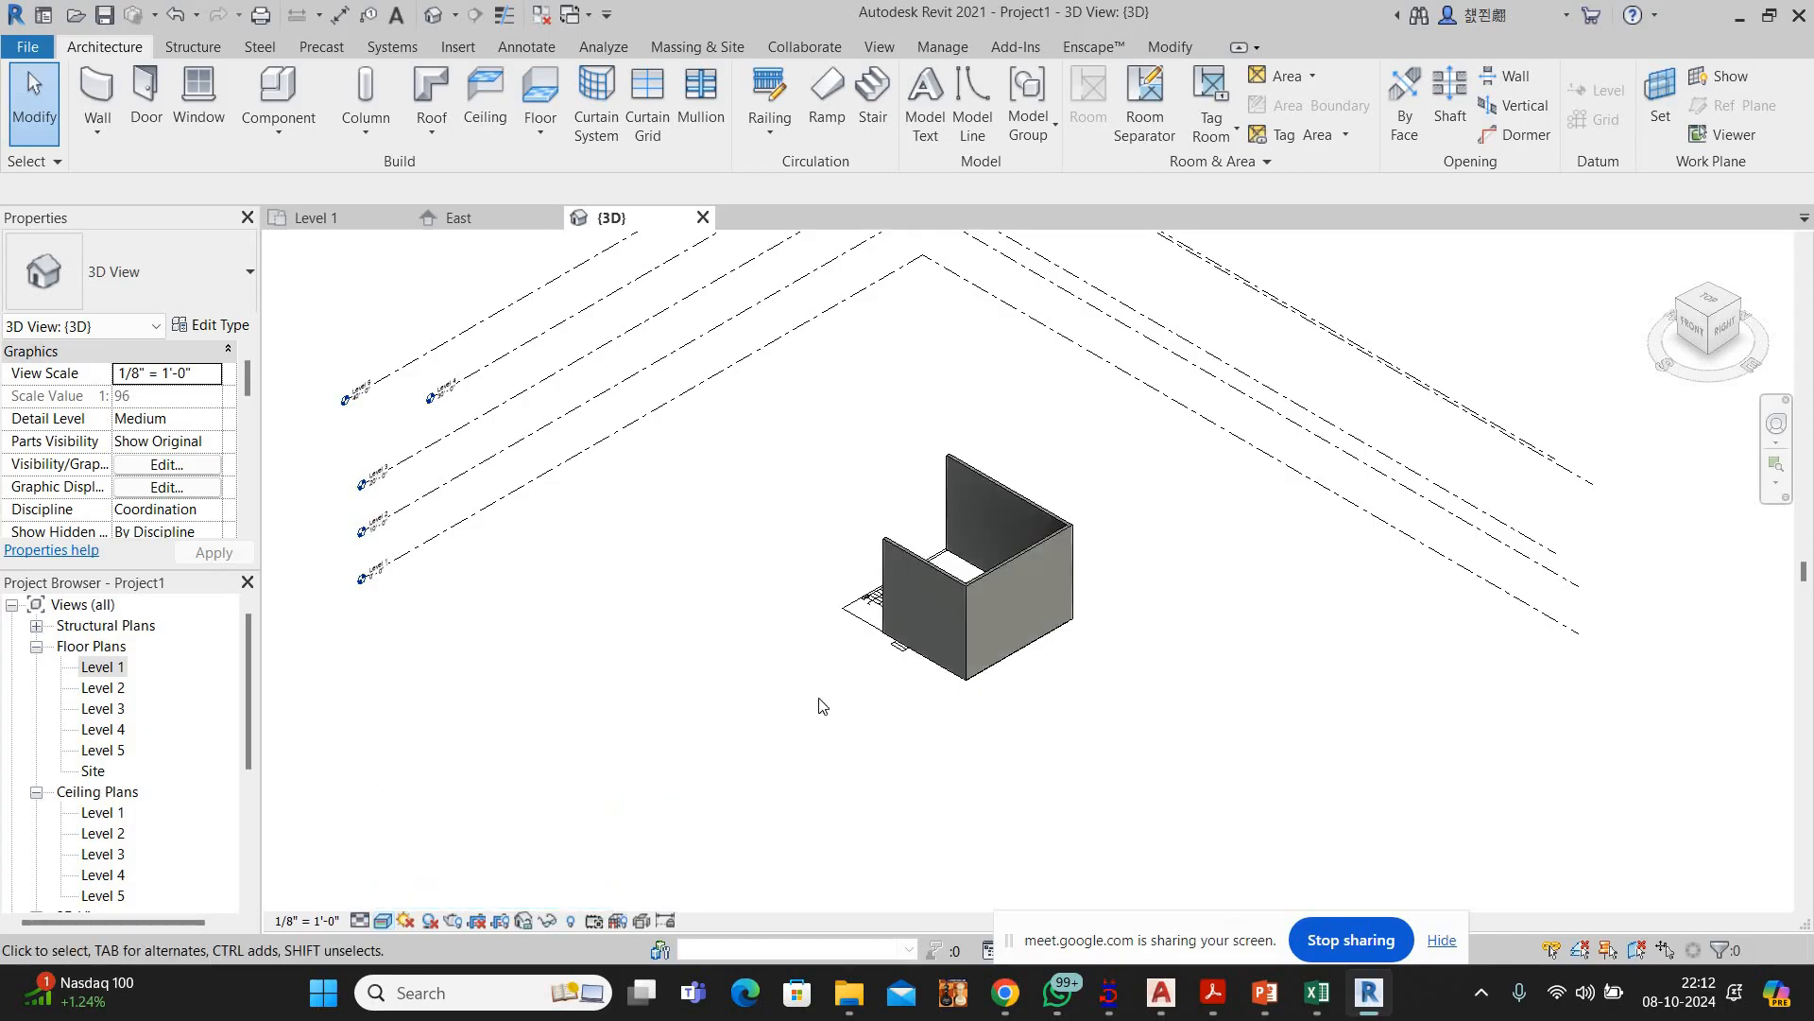
pyautogui.keyDown('shift'); pyautogui.moveTo(1163, 717); pyautogui.dragTo(1225, 682, button='middle'); pyautogui.keyUp('shift')
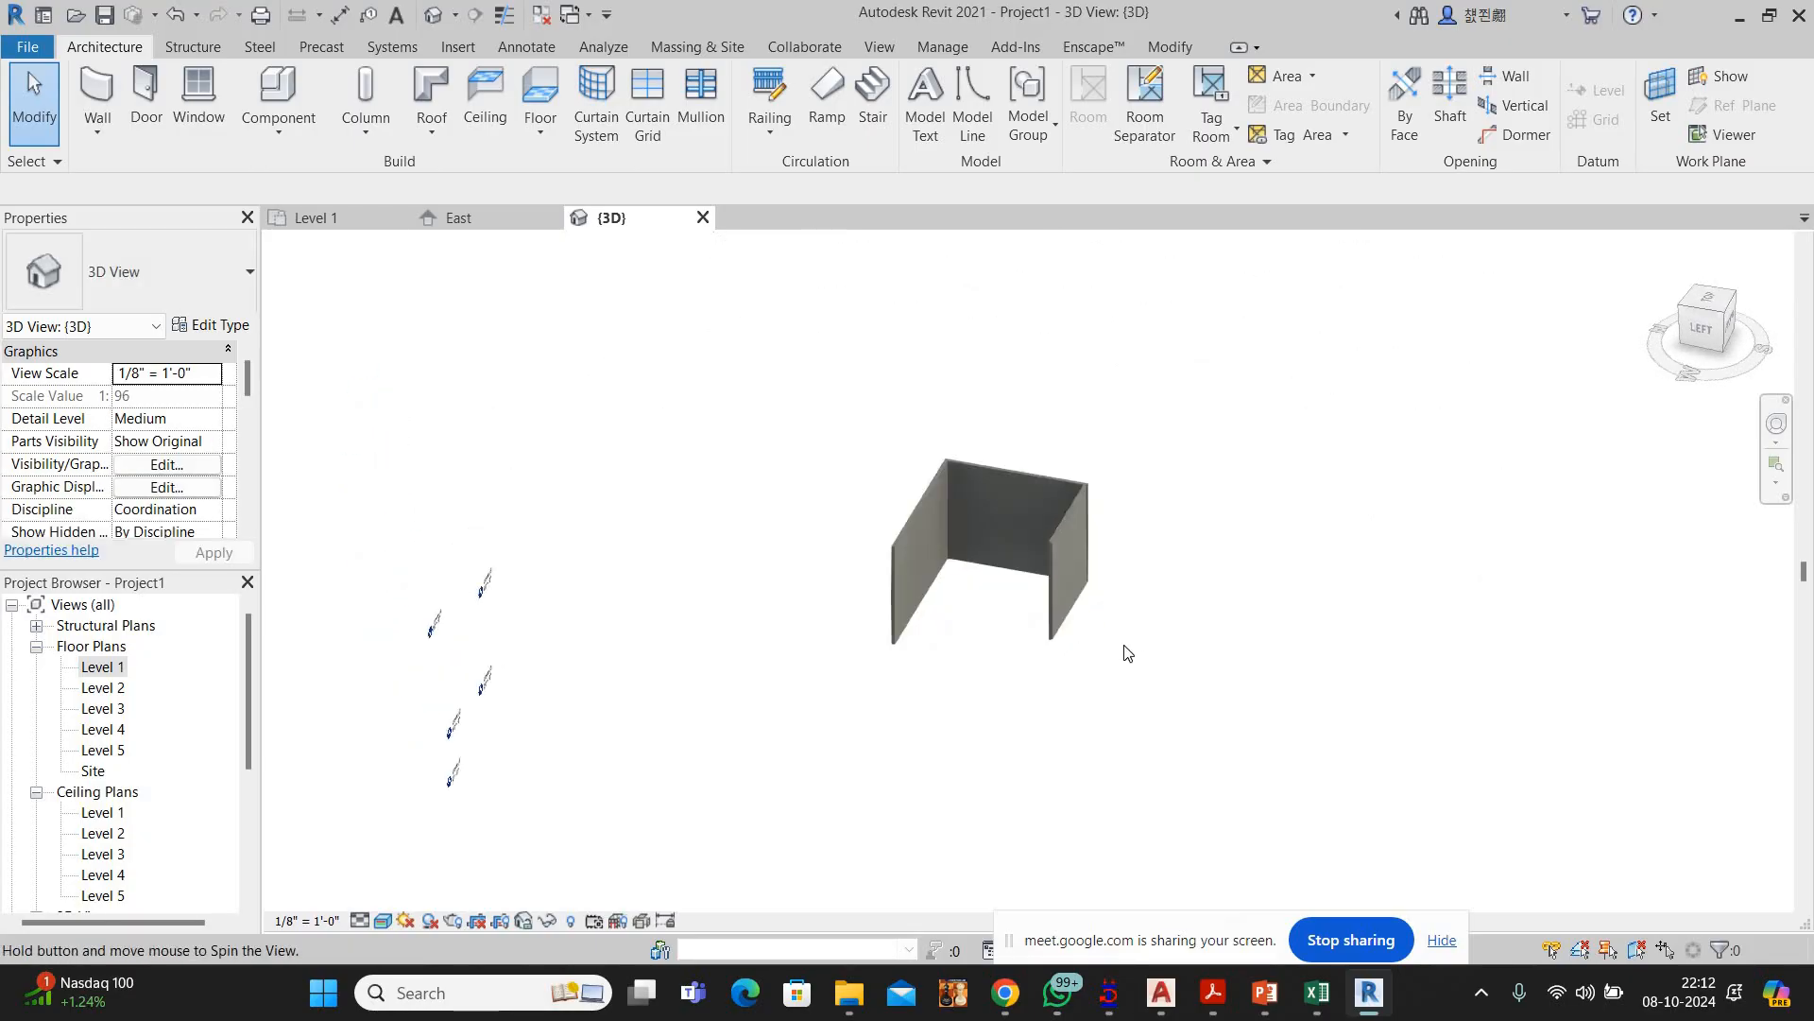
pyautogui.scroll(4, 1126, 648)
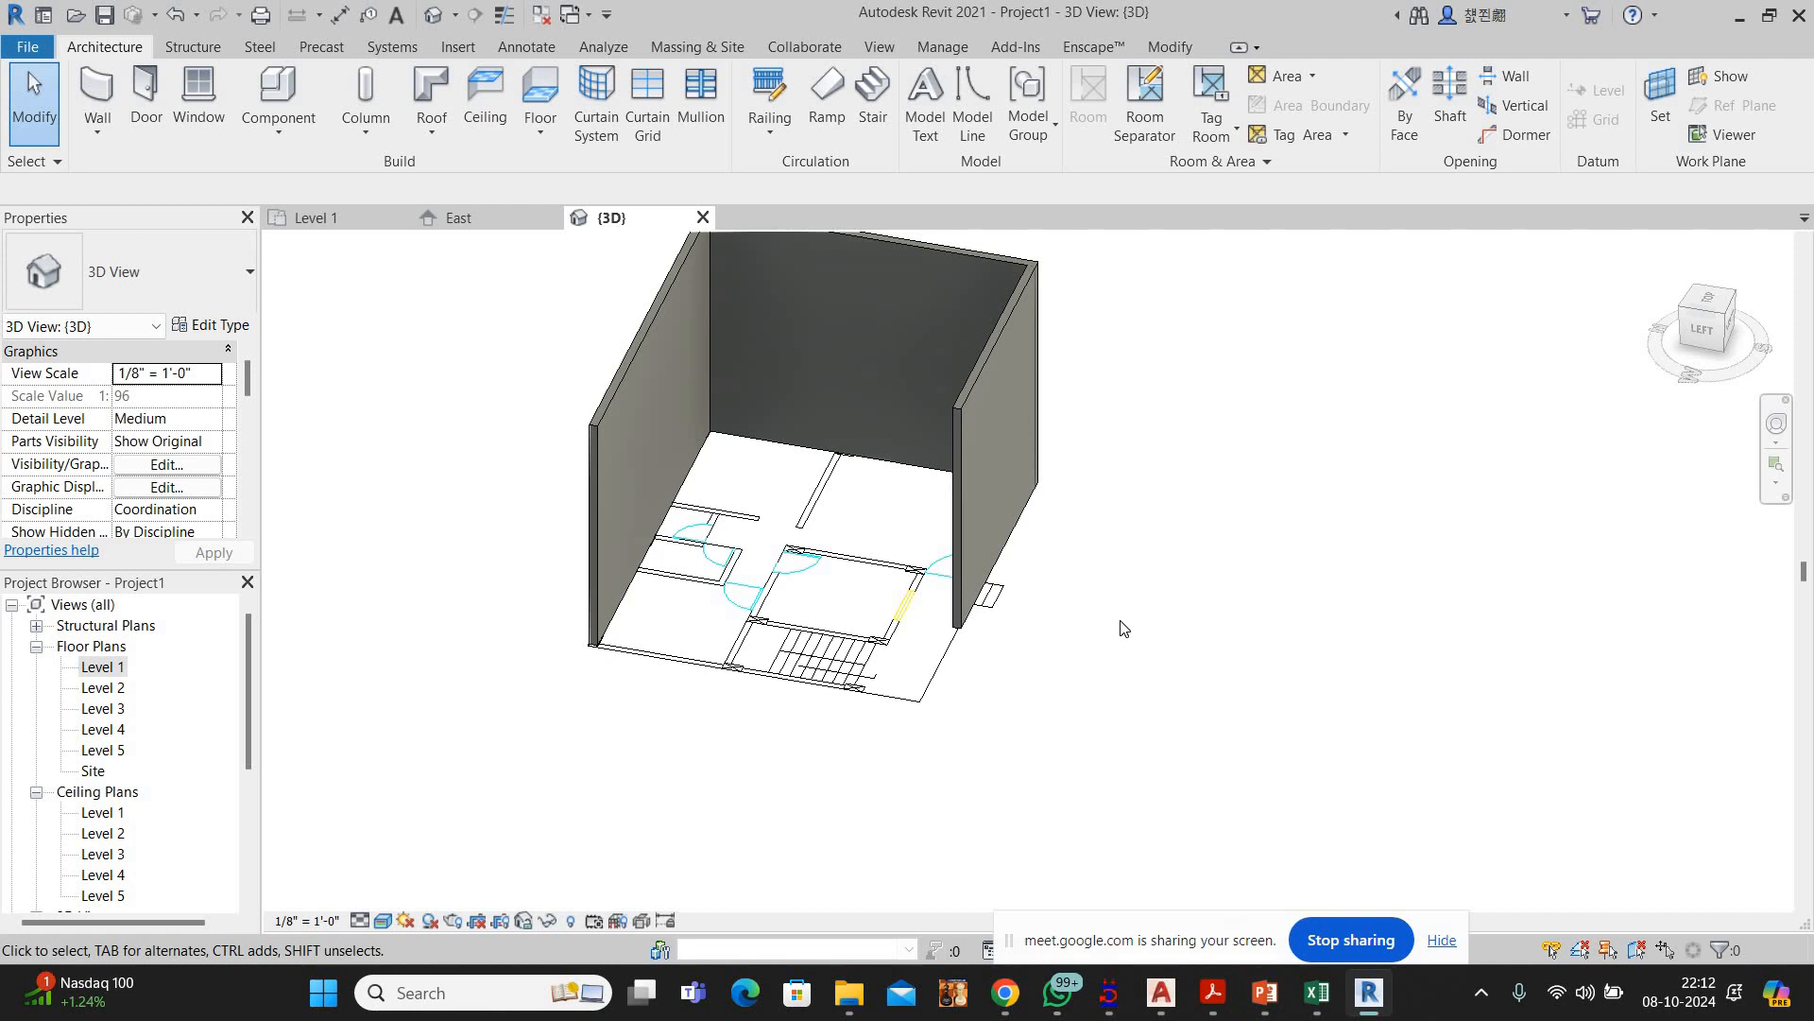
pyautogui.keyDown('shift'); pyautogui.moveTo(1016, 584); pyautogui.dragTo(926, 655, button='middle'); pyautogui.keyUp('shift')
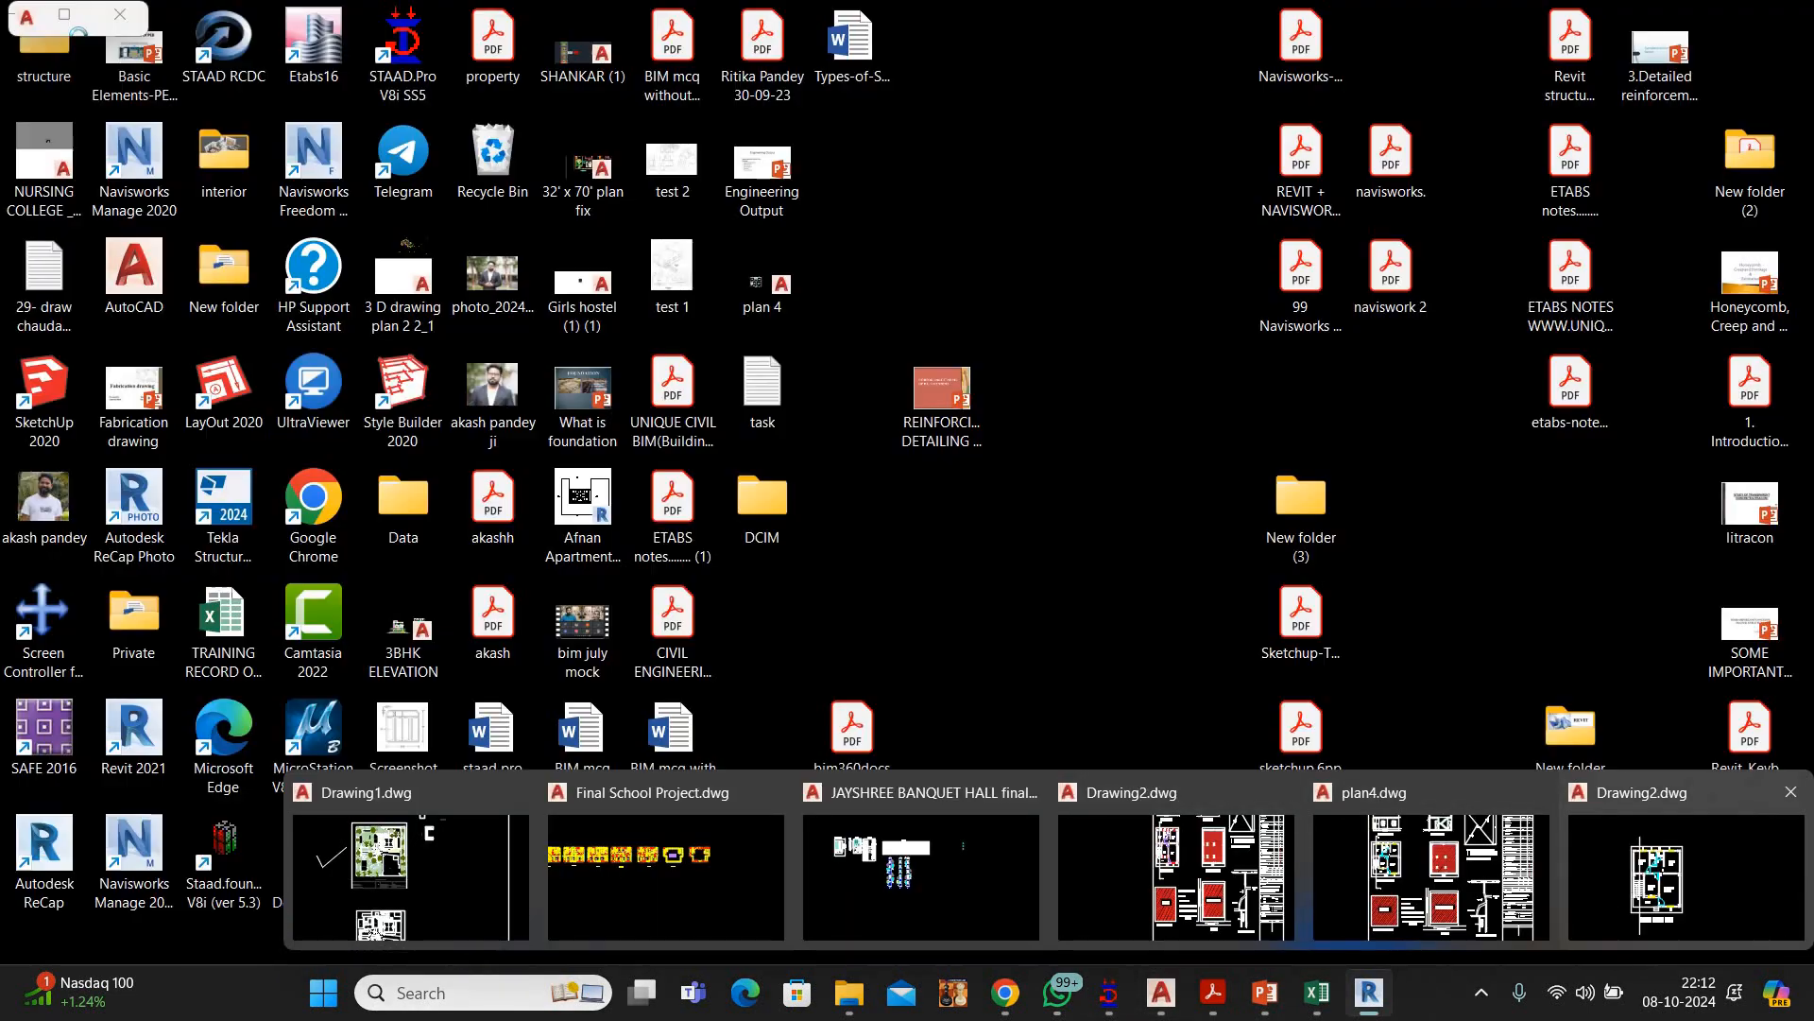
# Switch to AutoCAD and examine the ground floor plan in Drawing2.dwg
pyautogui.click(1606, 882)
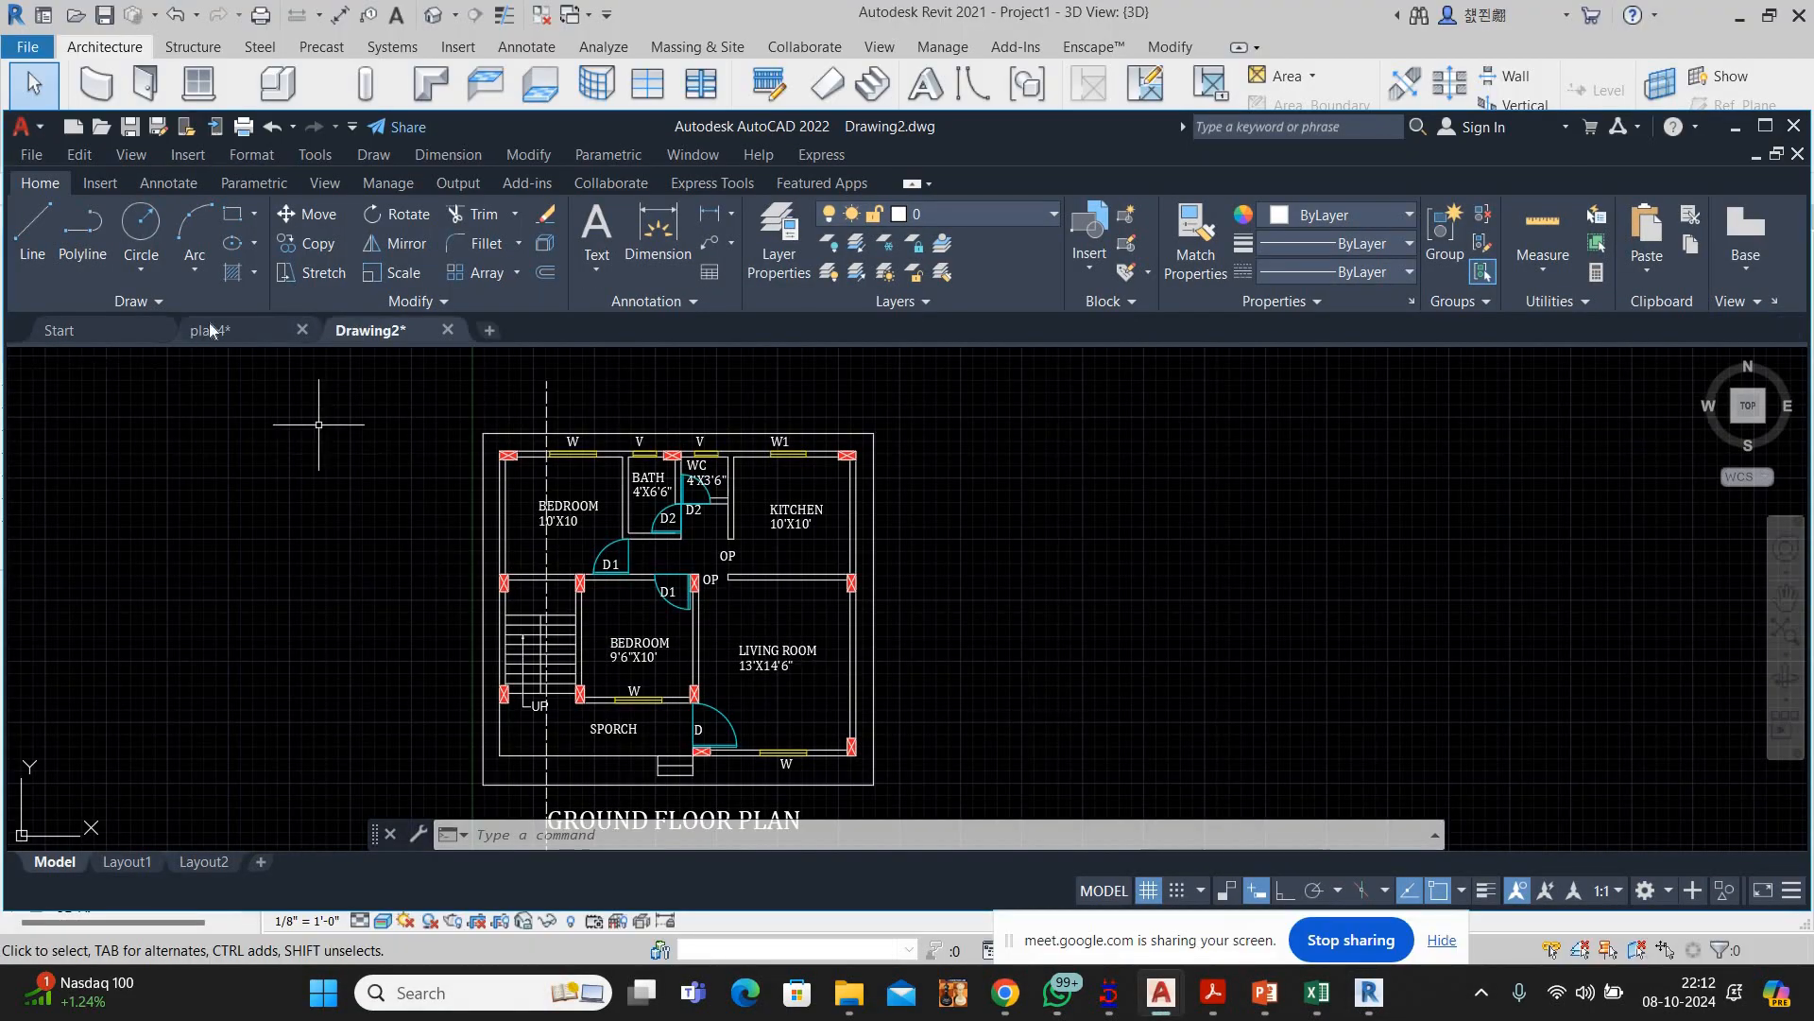
pyautogui.scroll(-4, 791, 610)
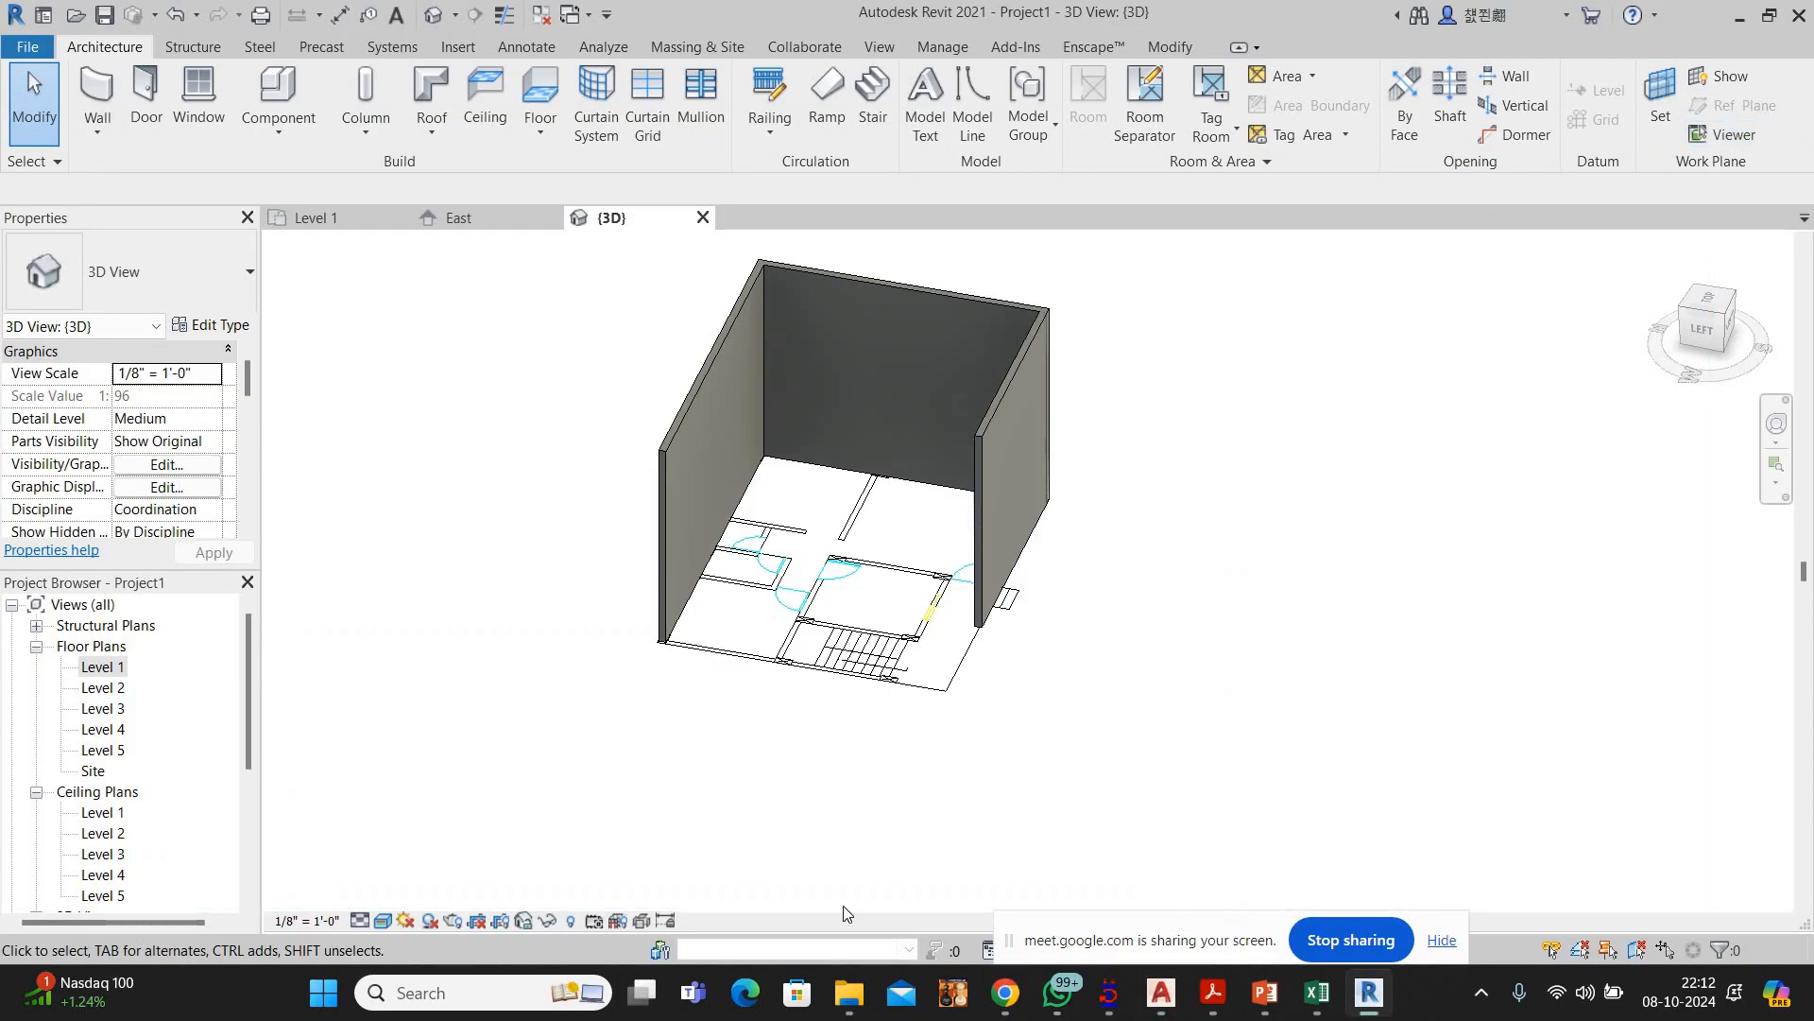
# Switch to the Google Meet call in Chrome and stop presenting the screen
pyautogui.moveTo(1004, 990)
pyautogui.click(1103, 762)
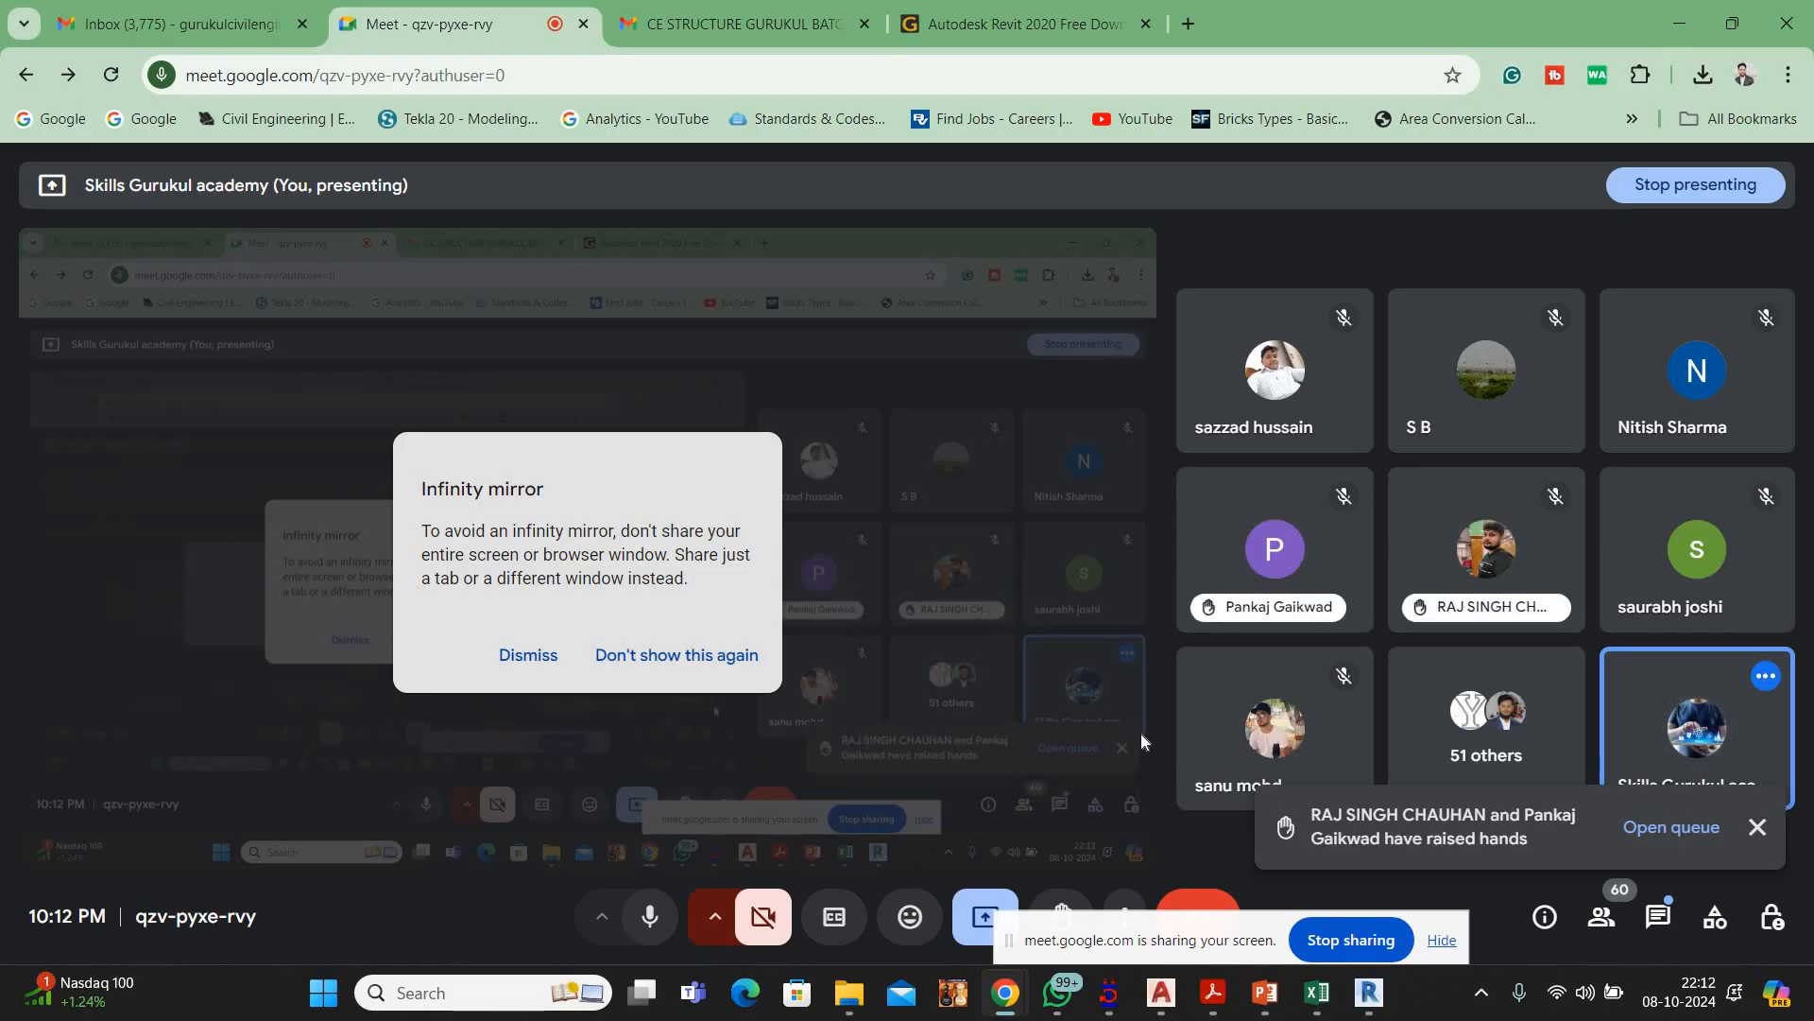
pyautogui.click(1674, 199)
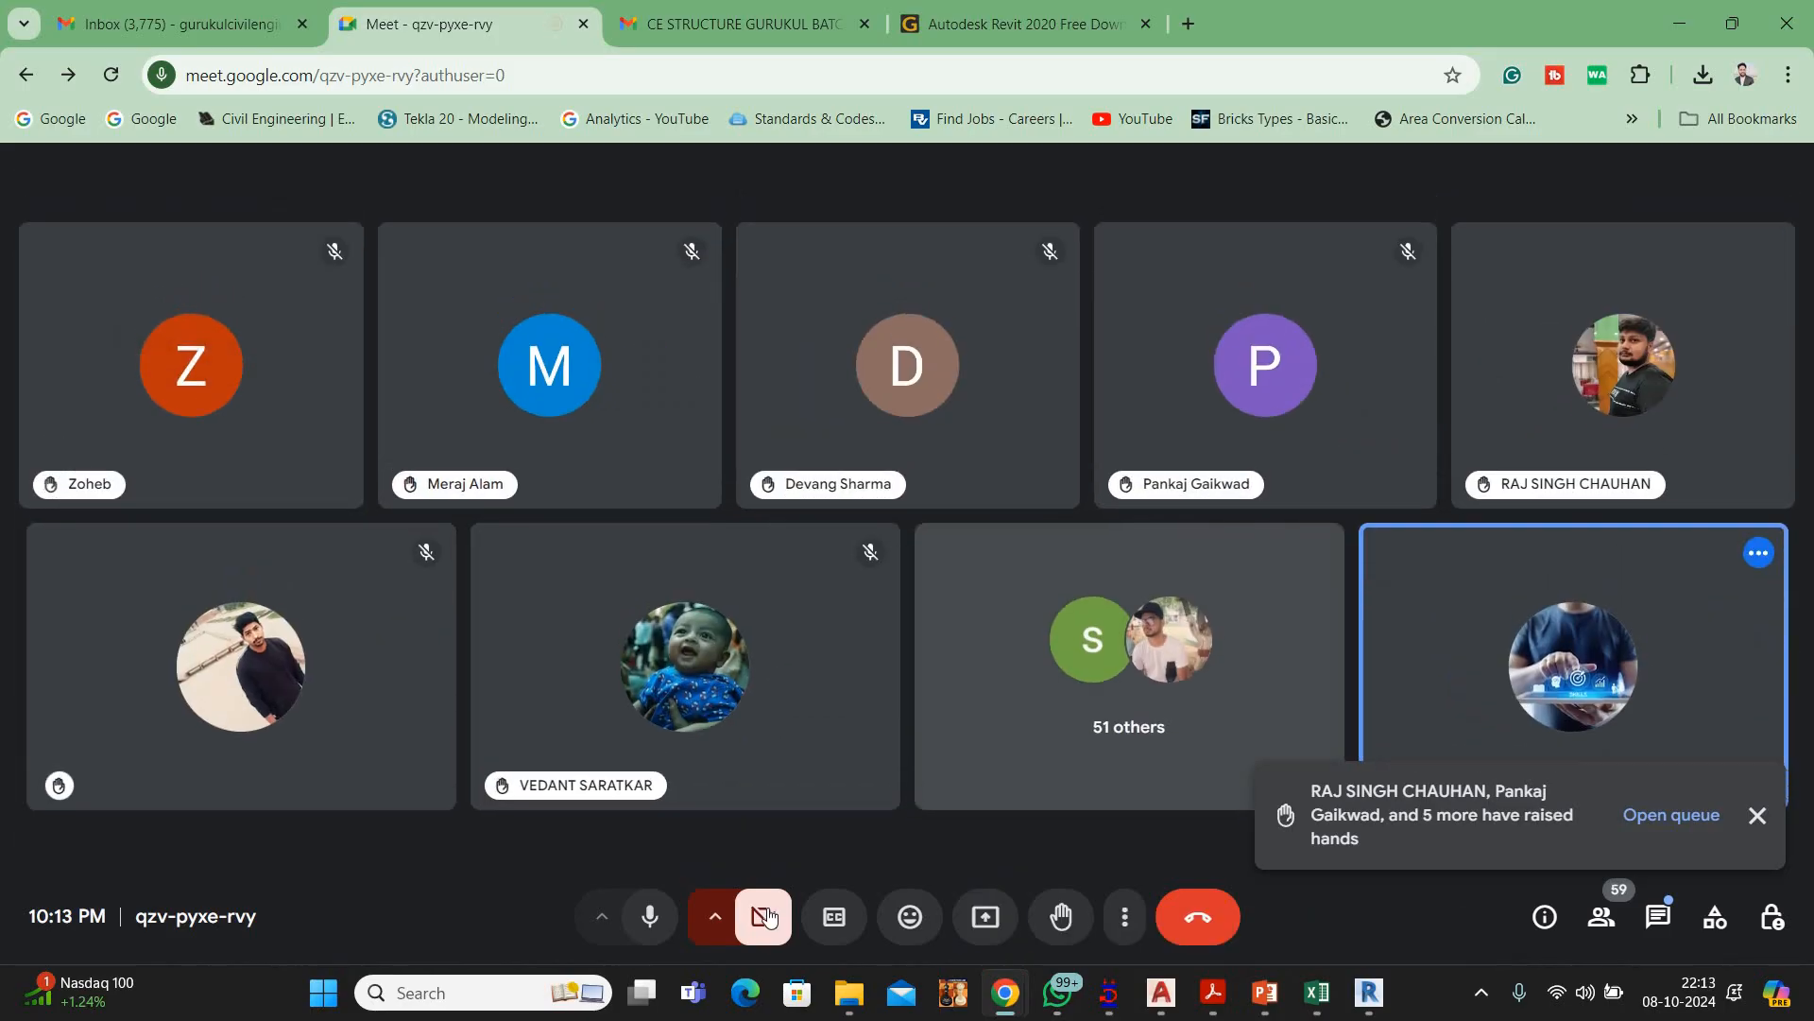
# Turn on the camera in the call and pin the presenter's own video tile for everyone
pyautogui.click(764, 916)
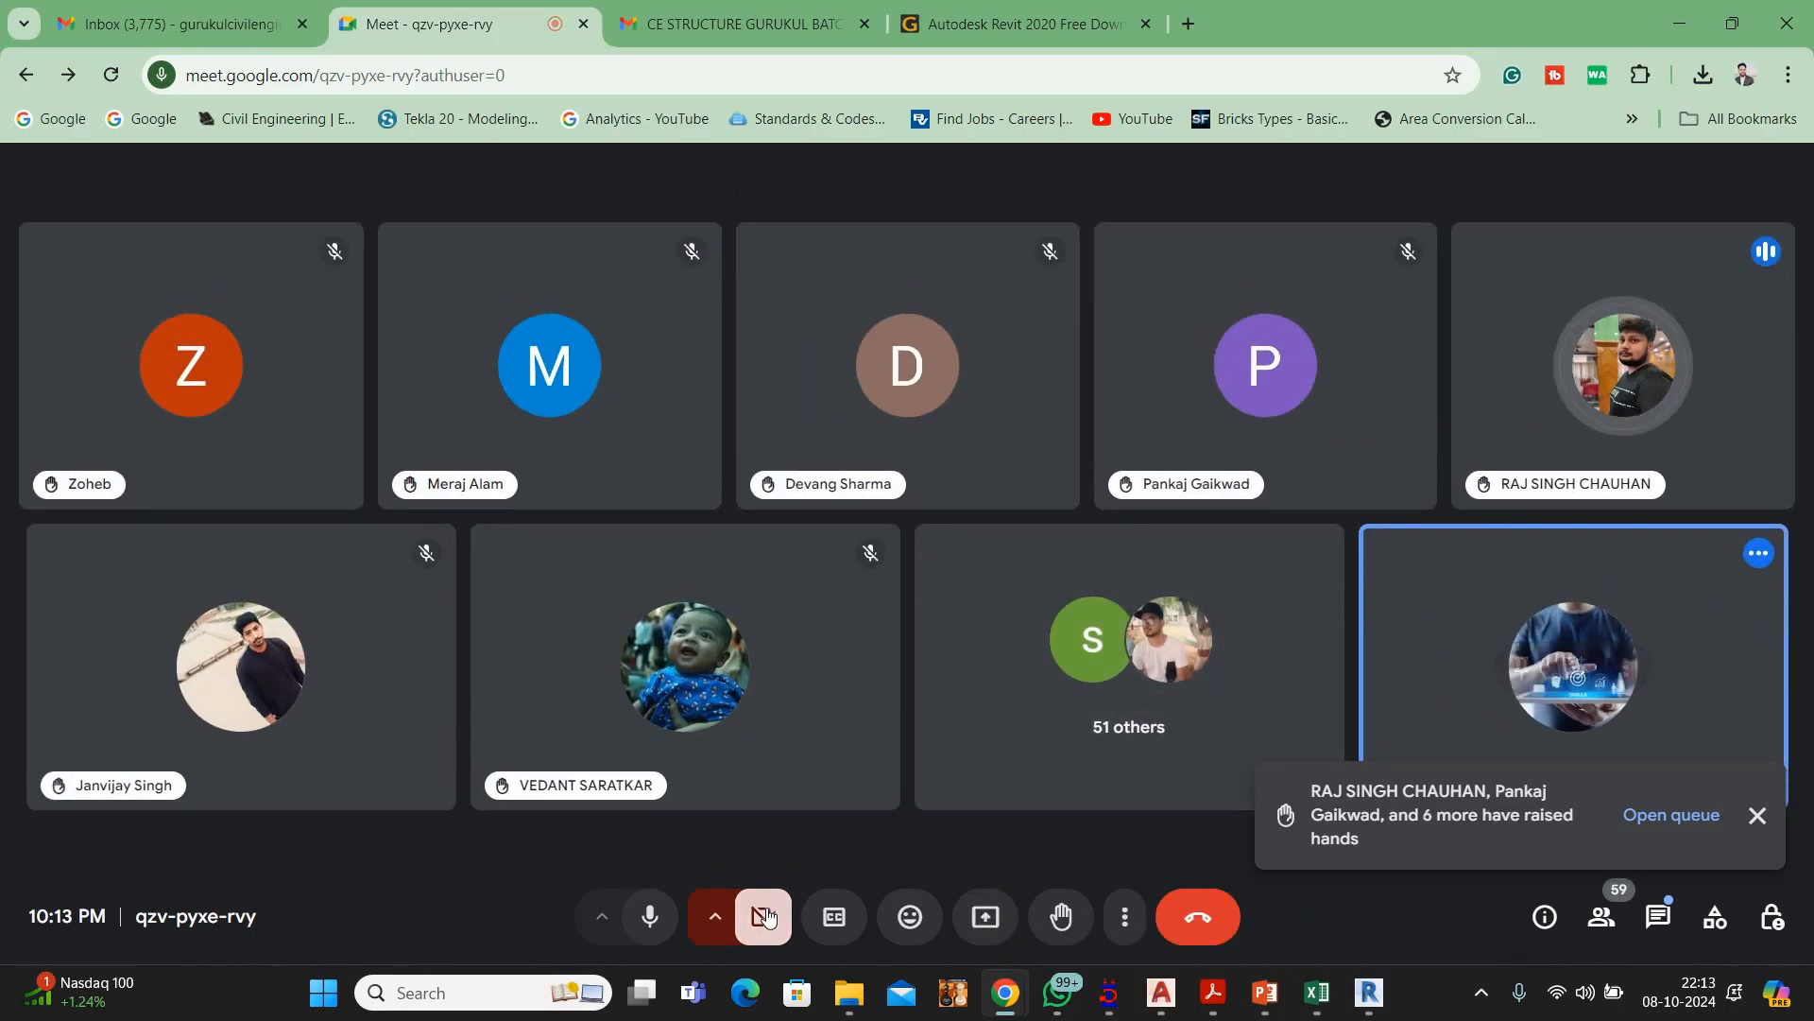
pyautogui.click(1757, 819)
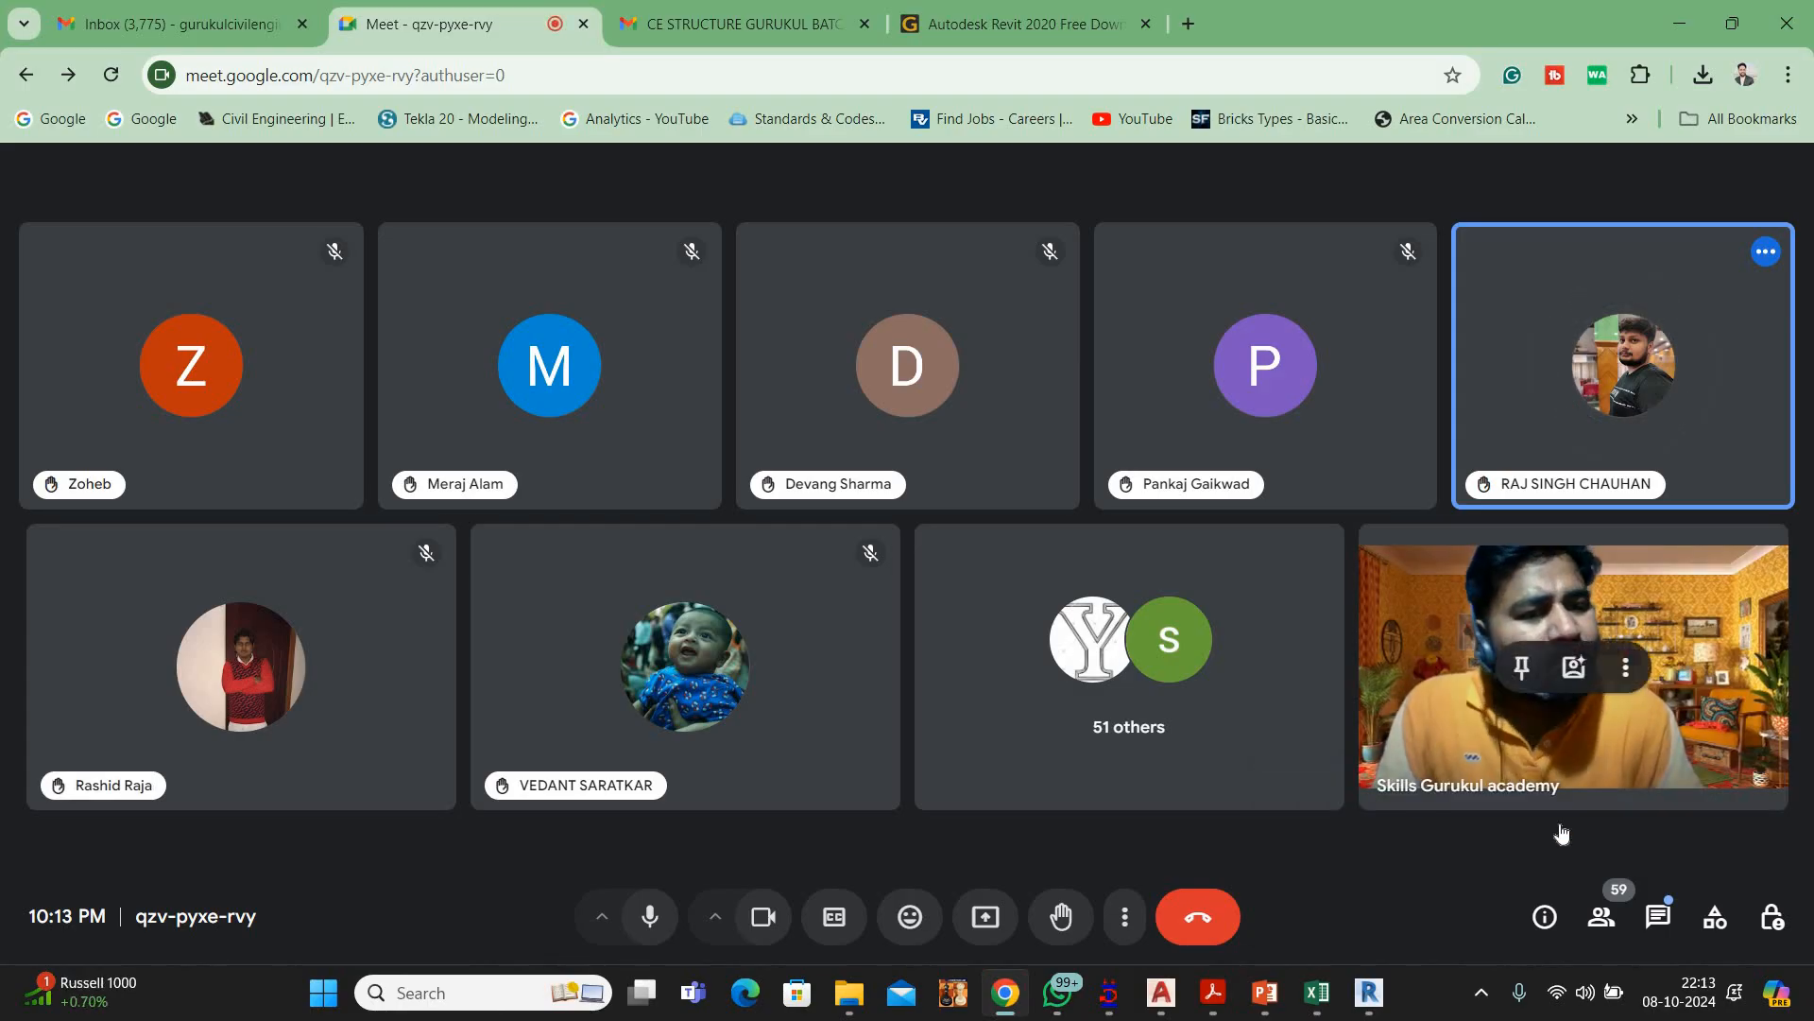
pyautogui.click(1522, 667)
pyautogui.click(1616, 831)
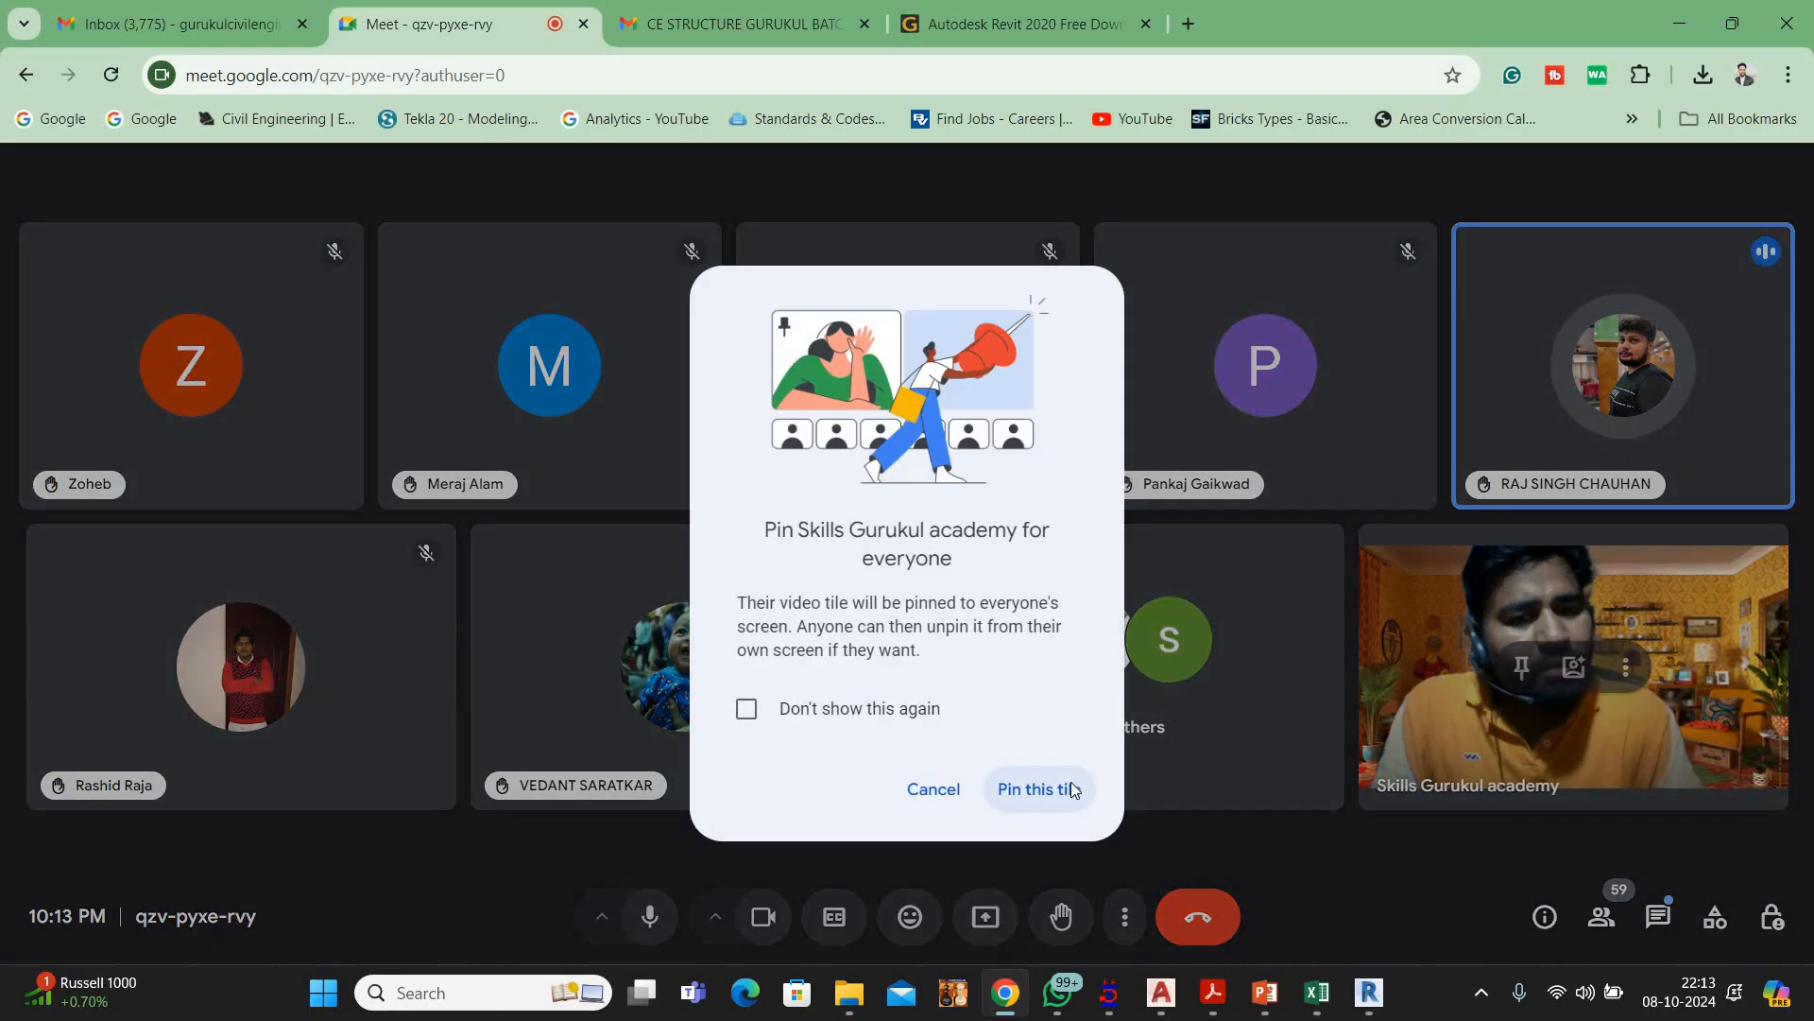
pyautogui.click(1070, 788)
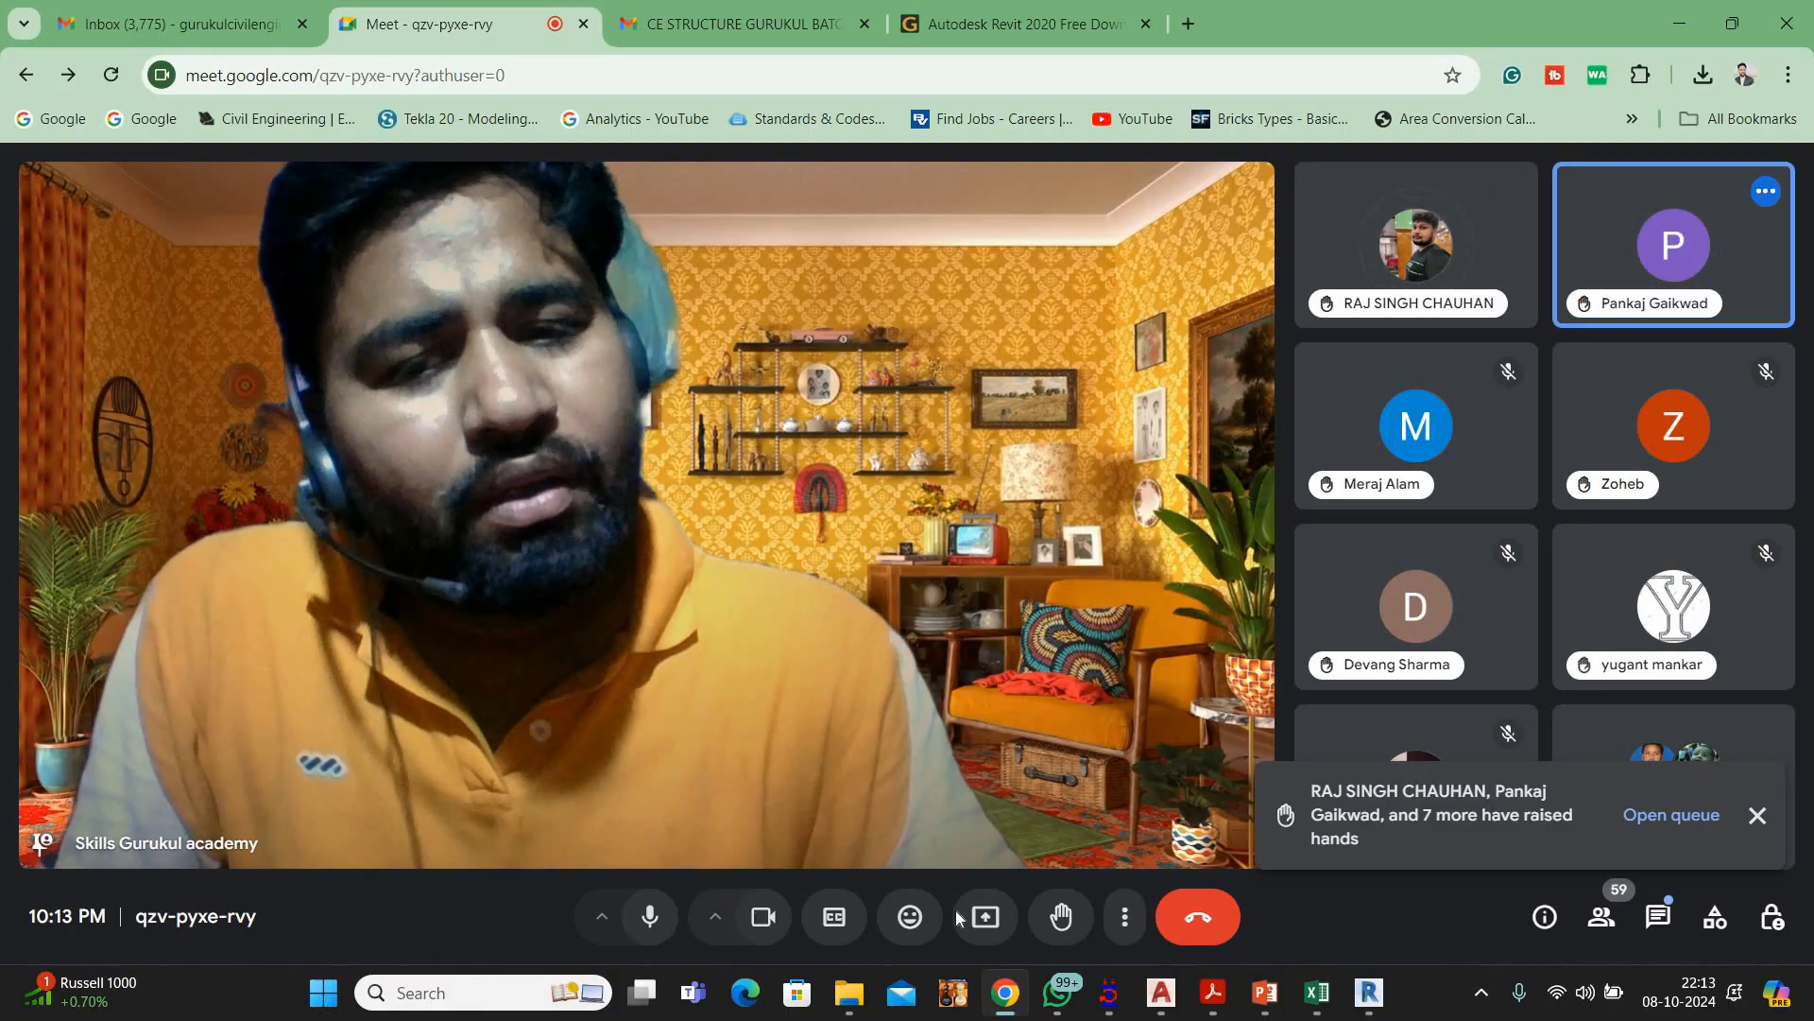
# Turn off the camera, share the entire screen in the call and return to the Revit 3D view of the walls
pyautogui.click(764, 917)
pyautogui.click(985, 916)
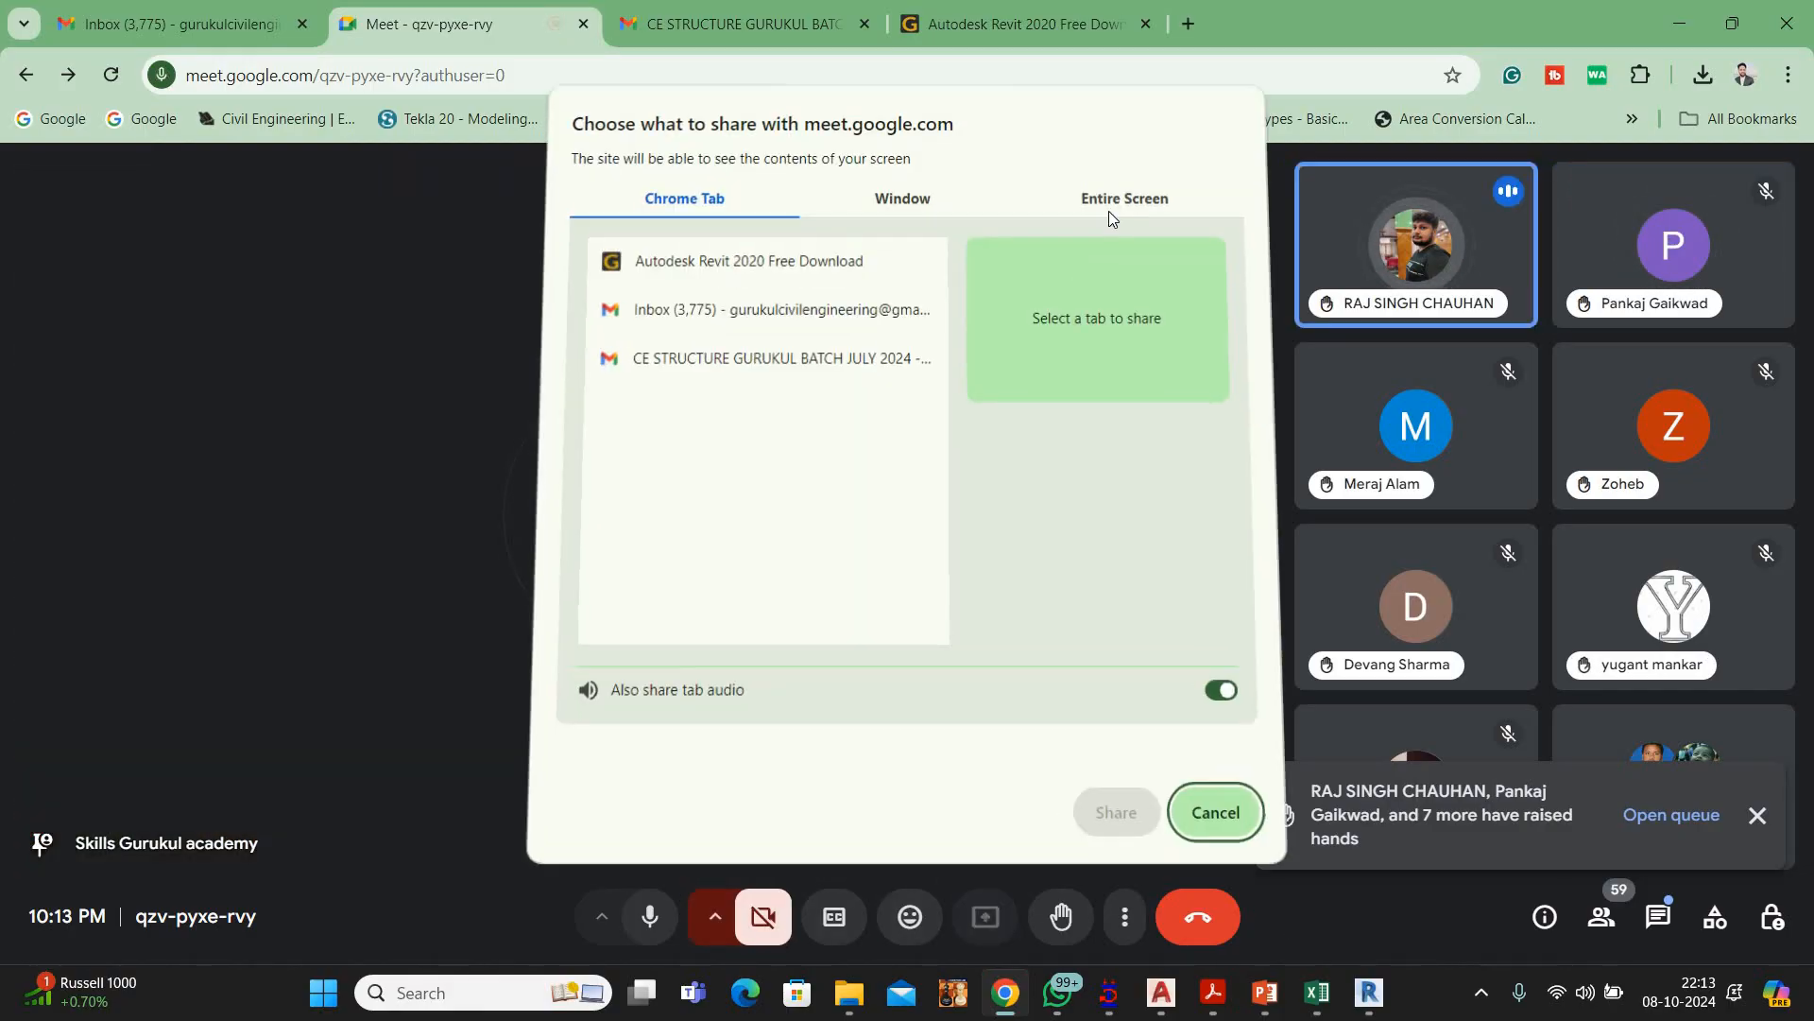
pyautogui.click(1124, 210)
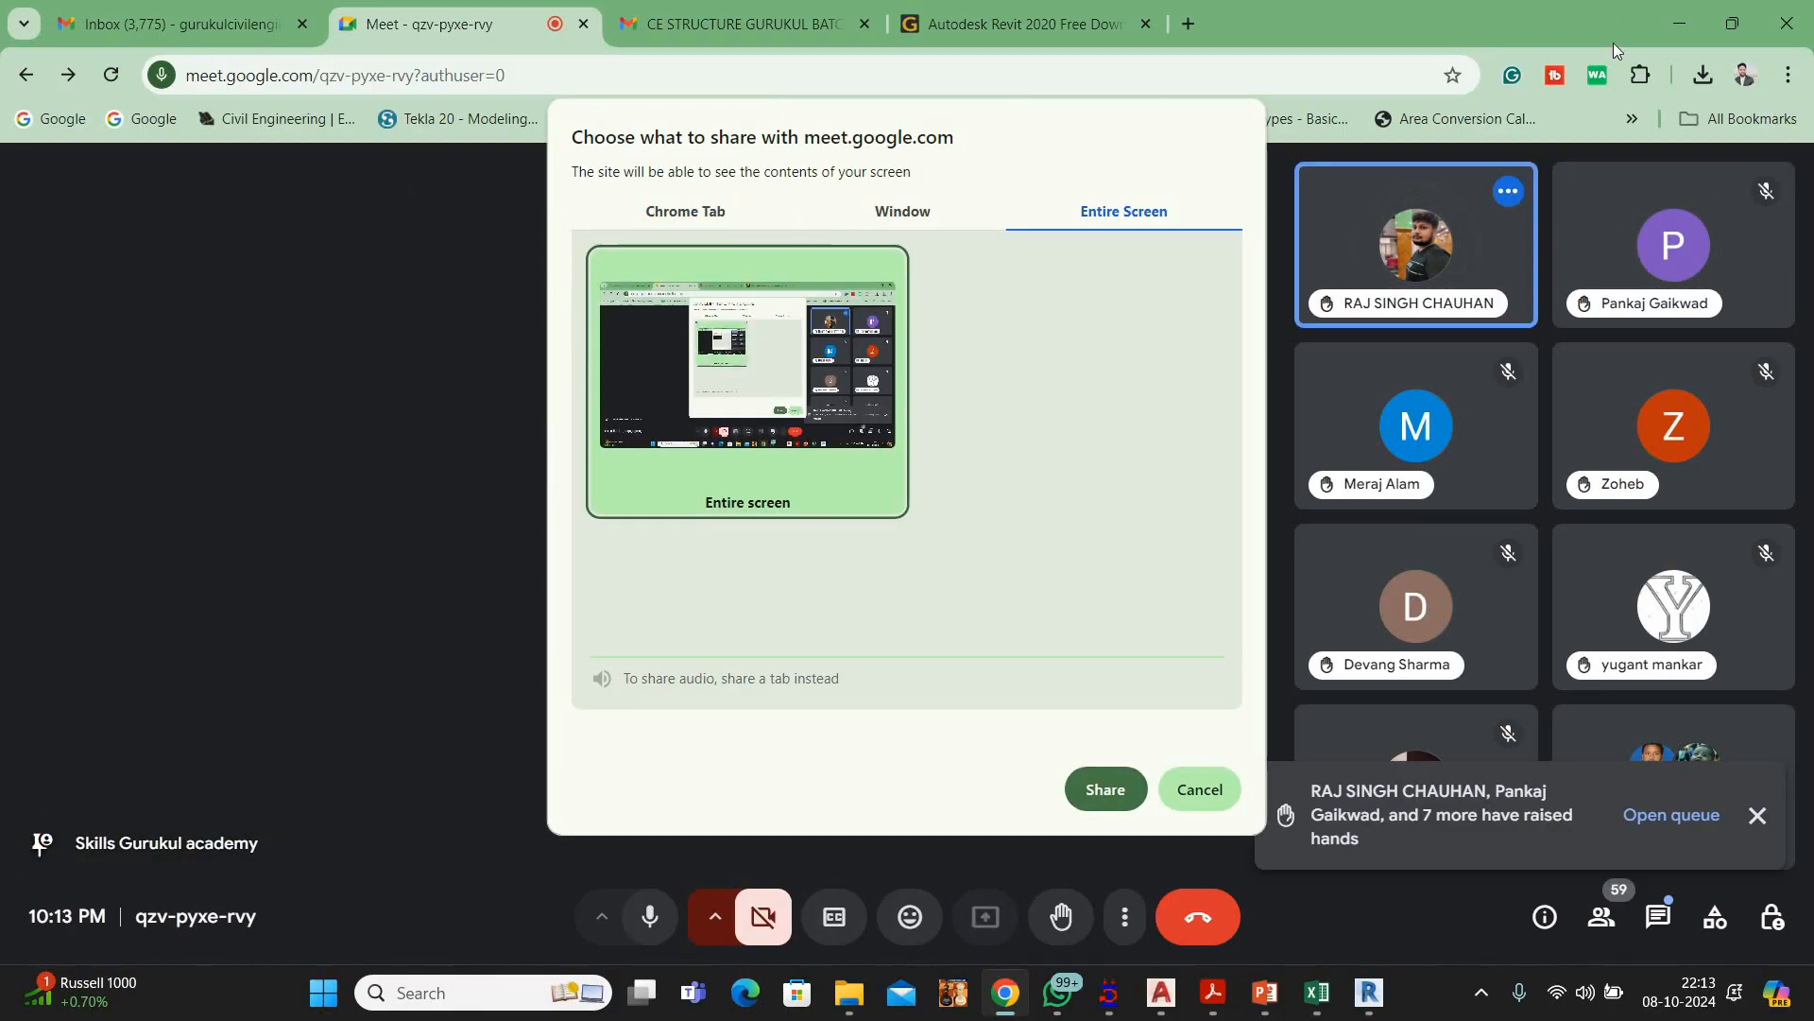
pyautogui.click(1660, 11)
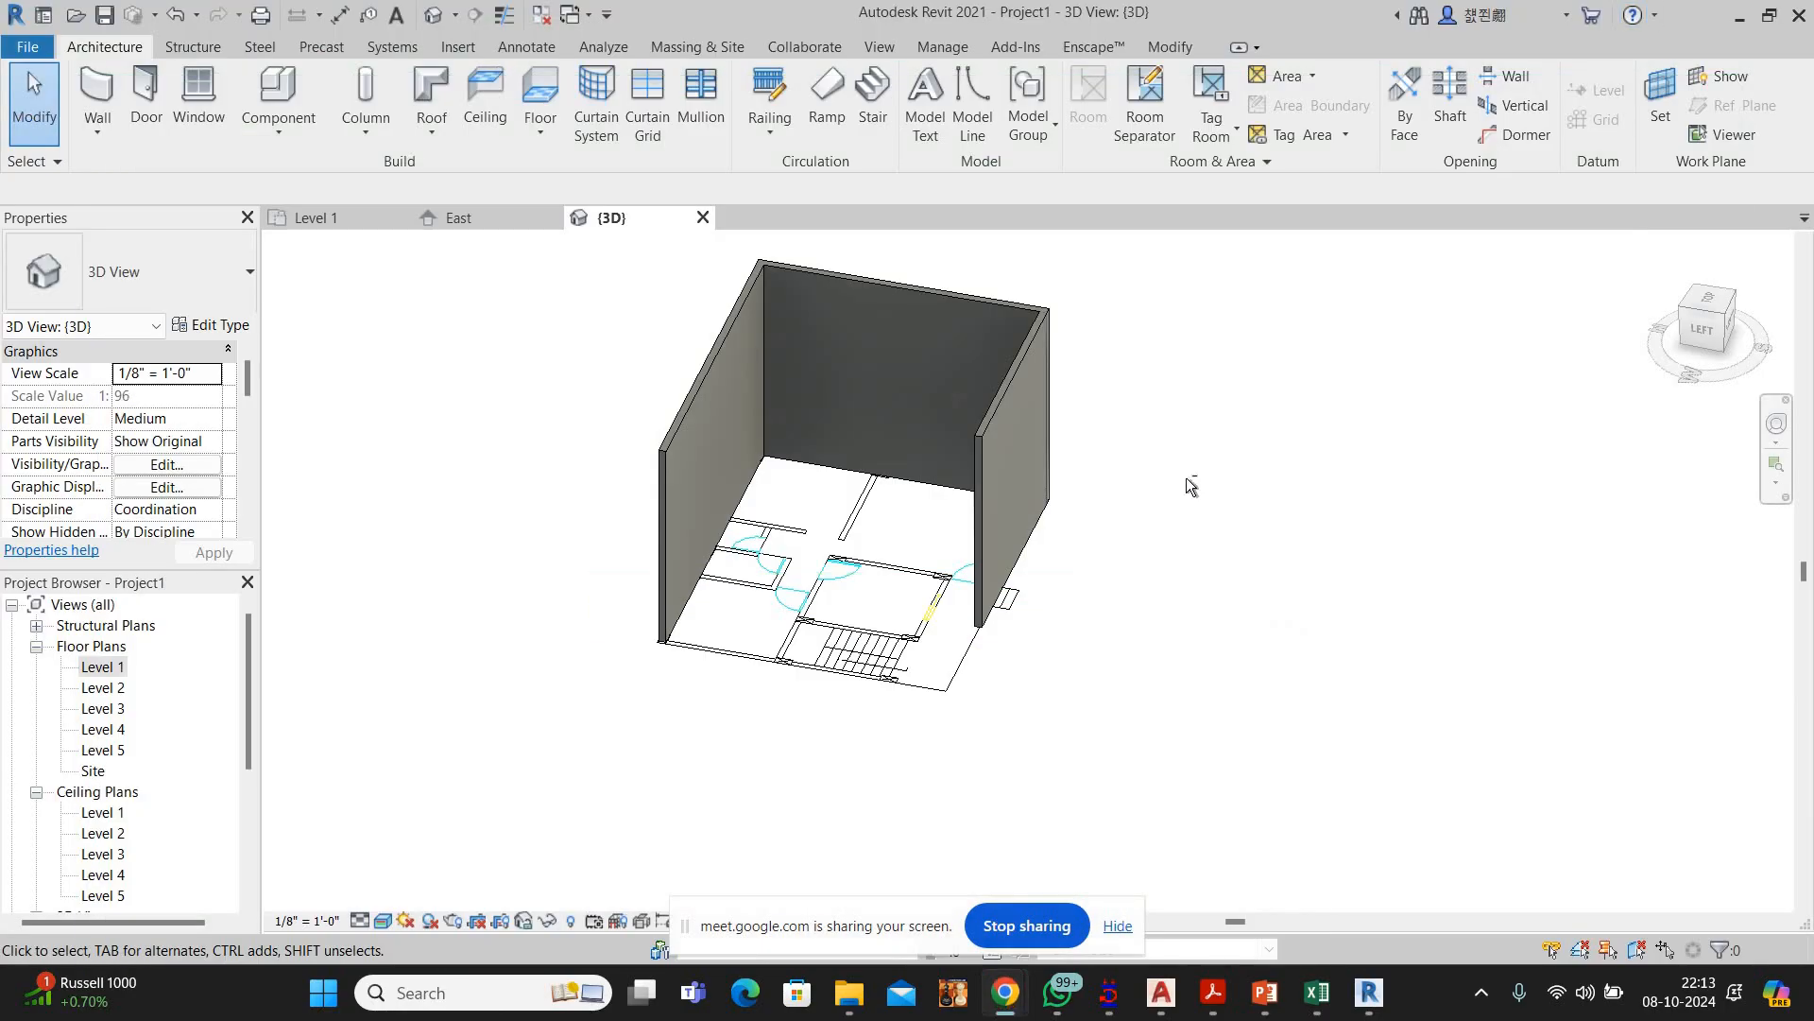
pyautogui.keyDown('shift'); pyautogui.moveTo(1021, 506); pyautogui.dragTo(1104, 515, button='middle'); pyautogui.keyUp('shift')
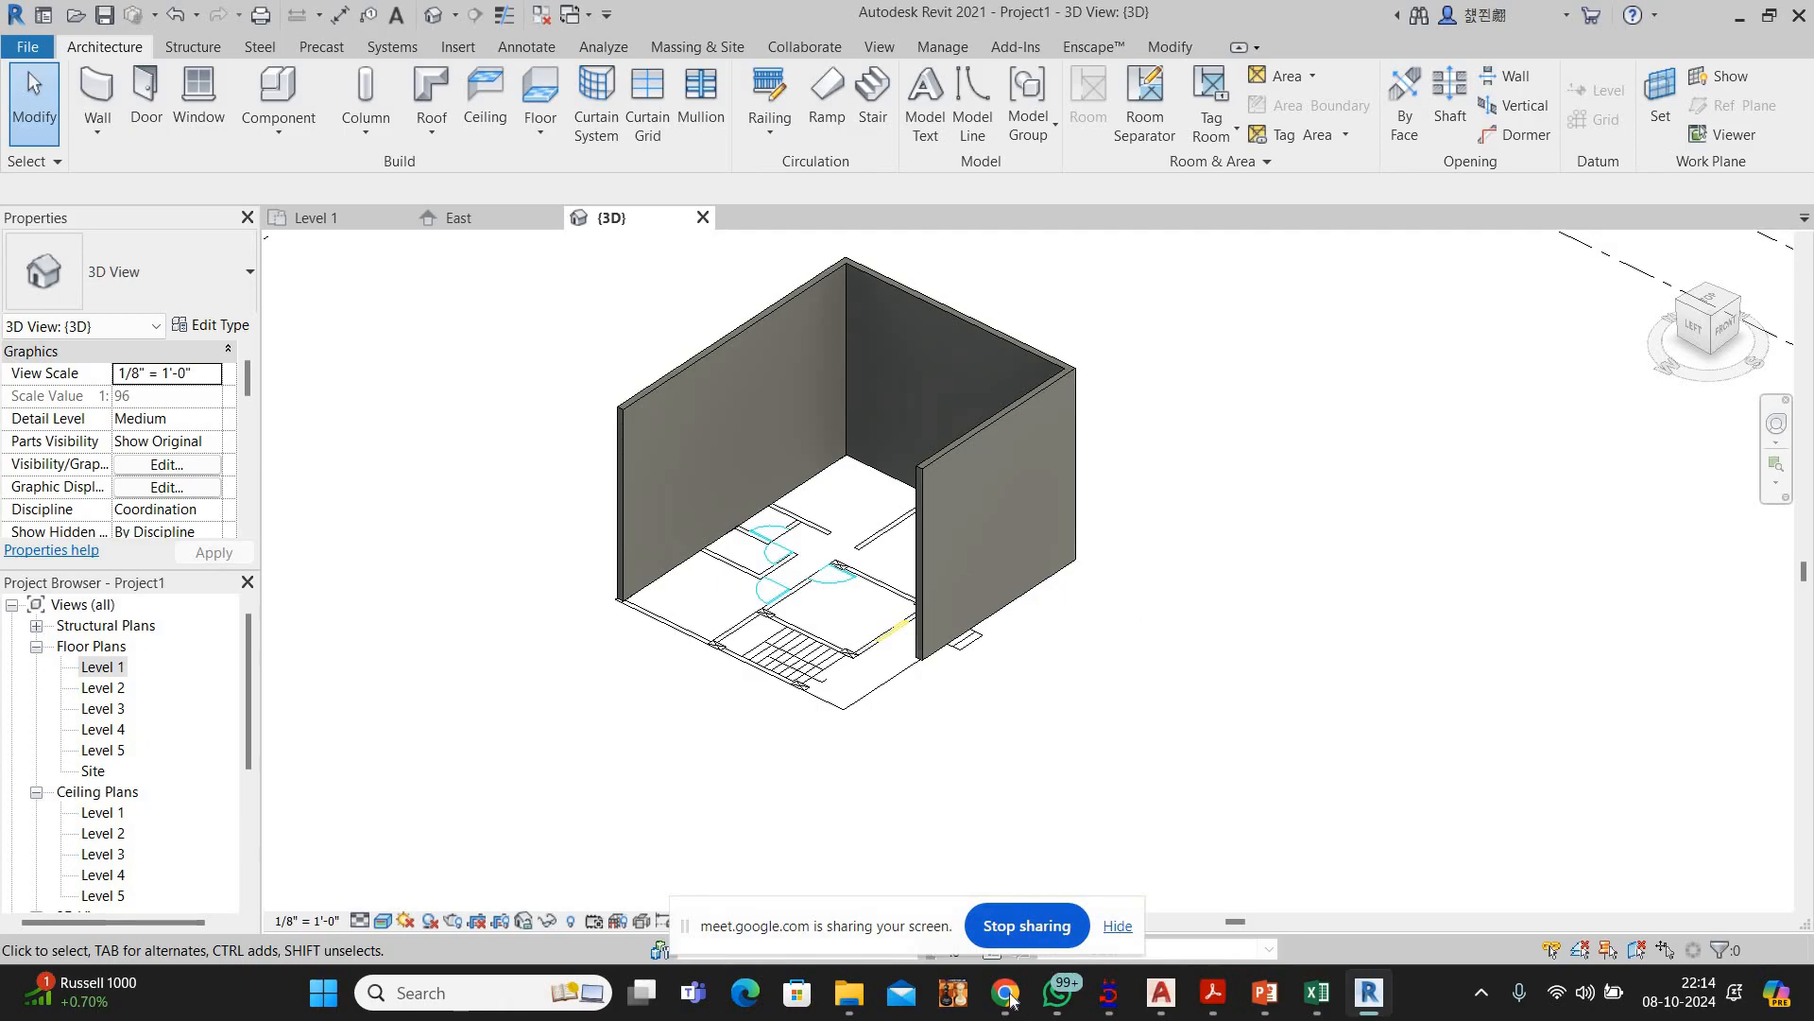
# Go back to the Meet call, switch the camera off and present the entire screen again
pyautogui.moveTo(1004, 993)
pyautogui.click(871, 790)
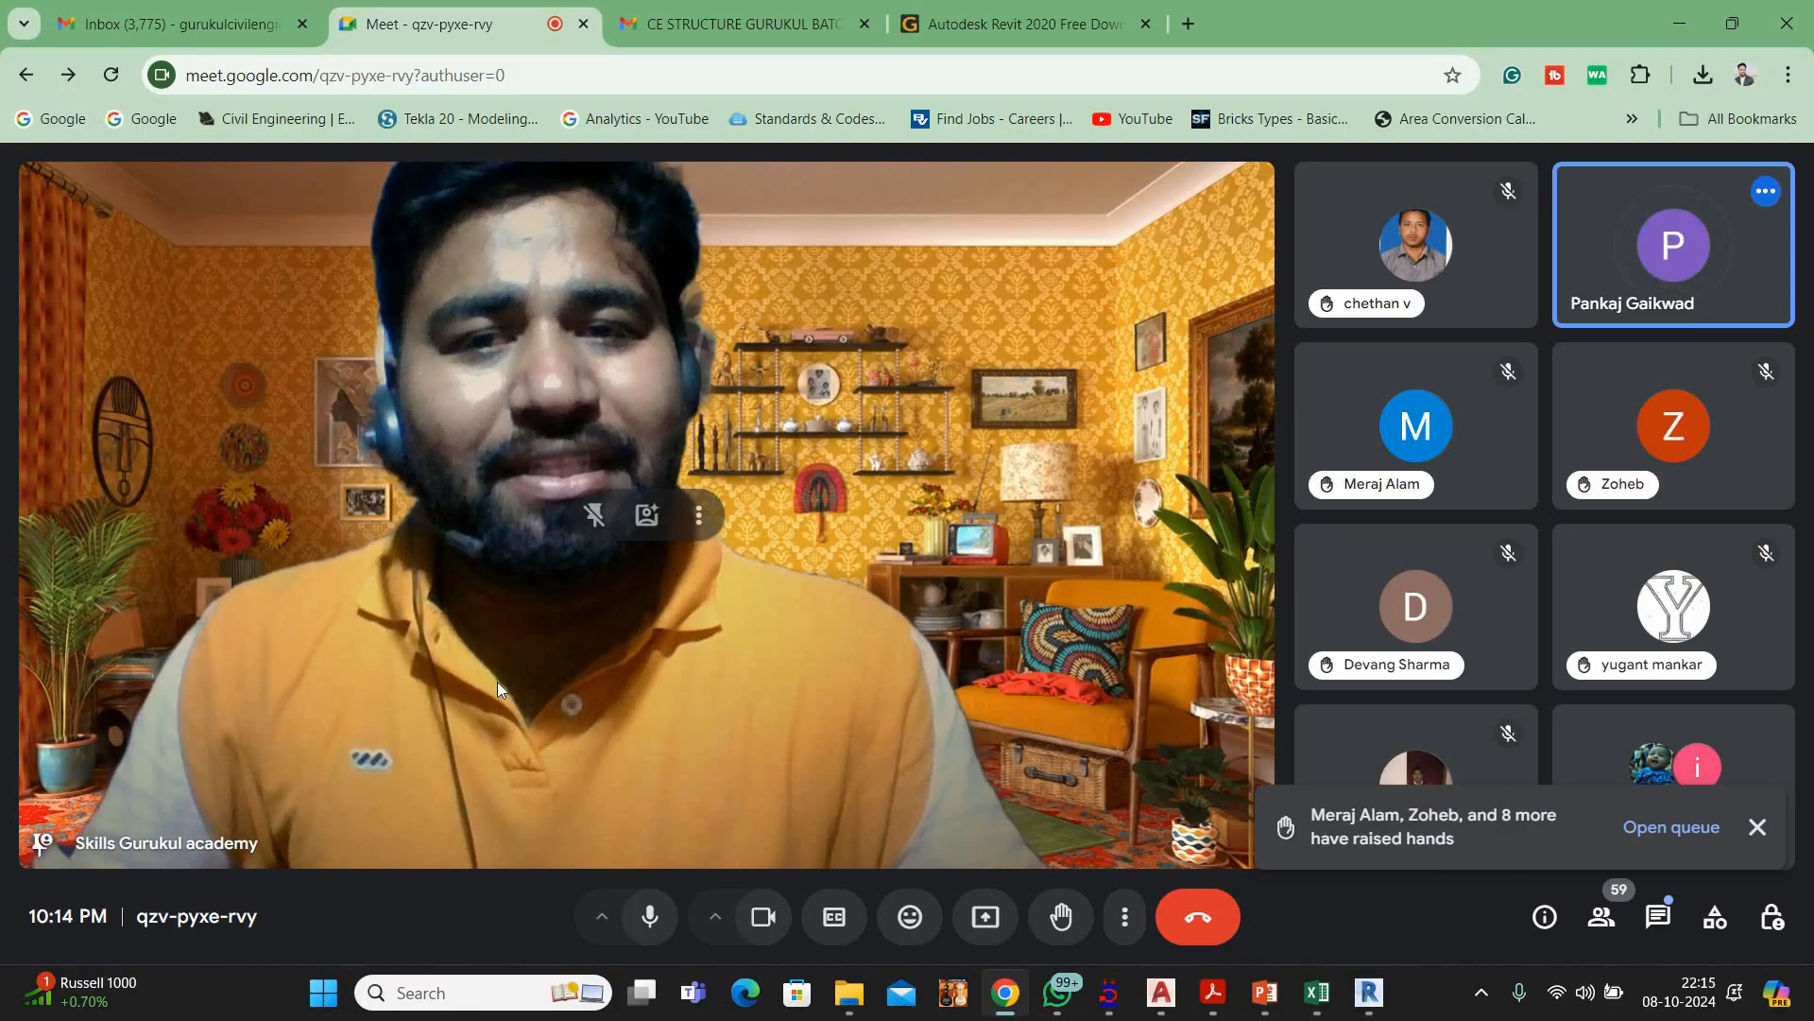
pyautogui.click(759, 916)
pyautogui.click(986, 917)
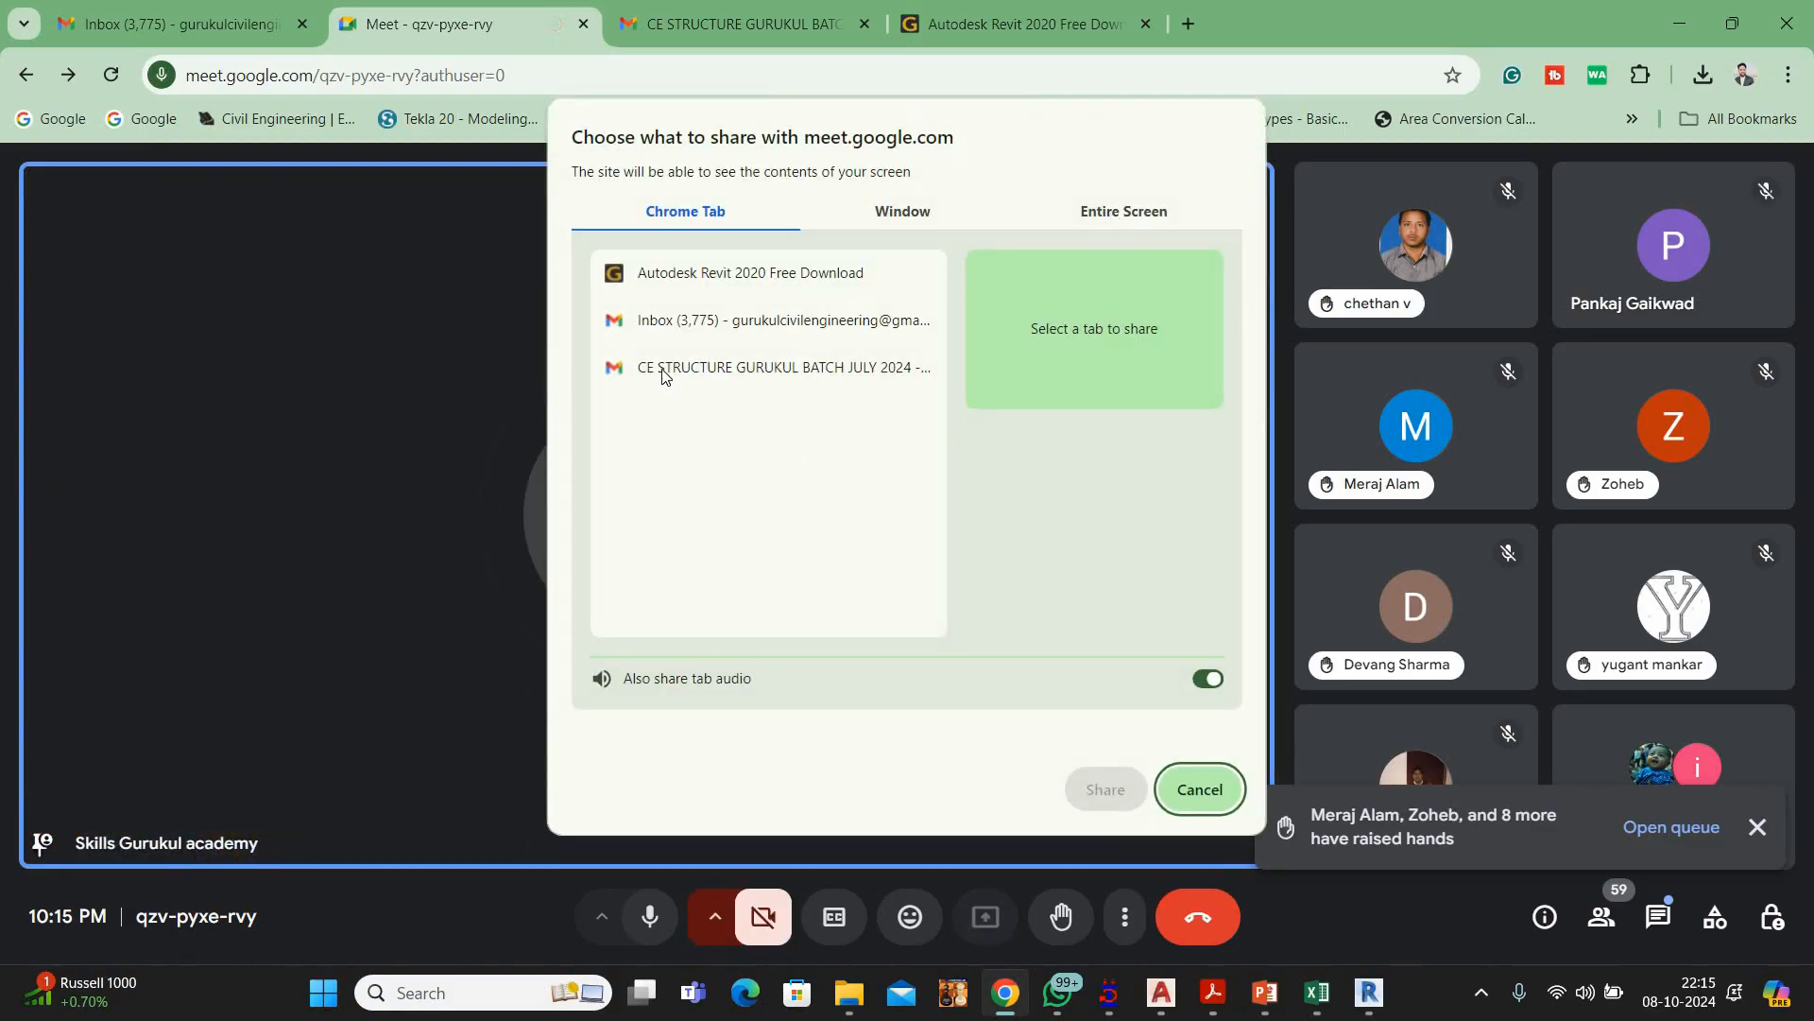
pyautogui.click(1123, 211)
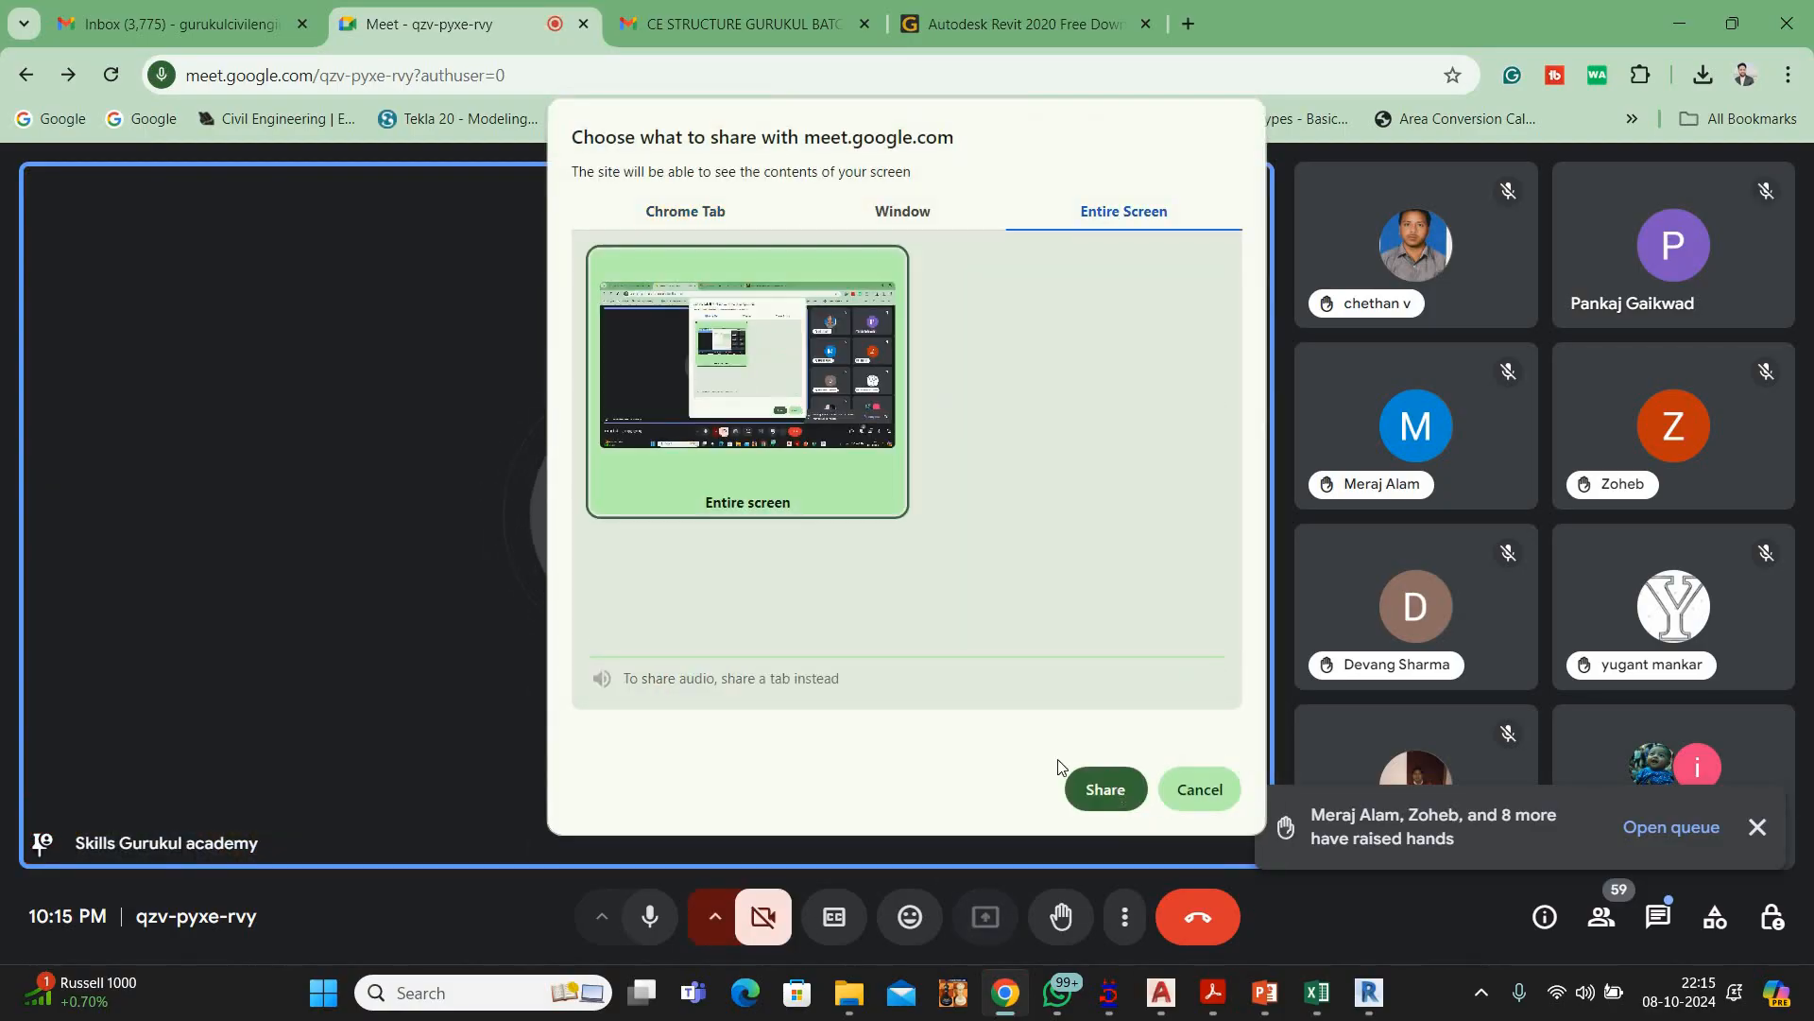
pyautogui.click(1104, 789)
# Open the BIM Sept-24 Batch email in the Gmail inbox, moving the floating Meet window out of the way
pyautogui.click(125, 28)
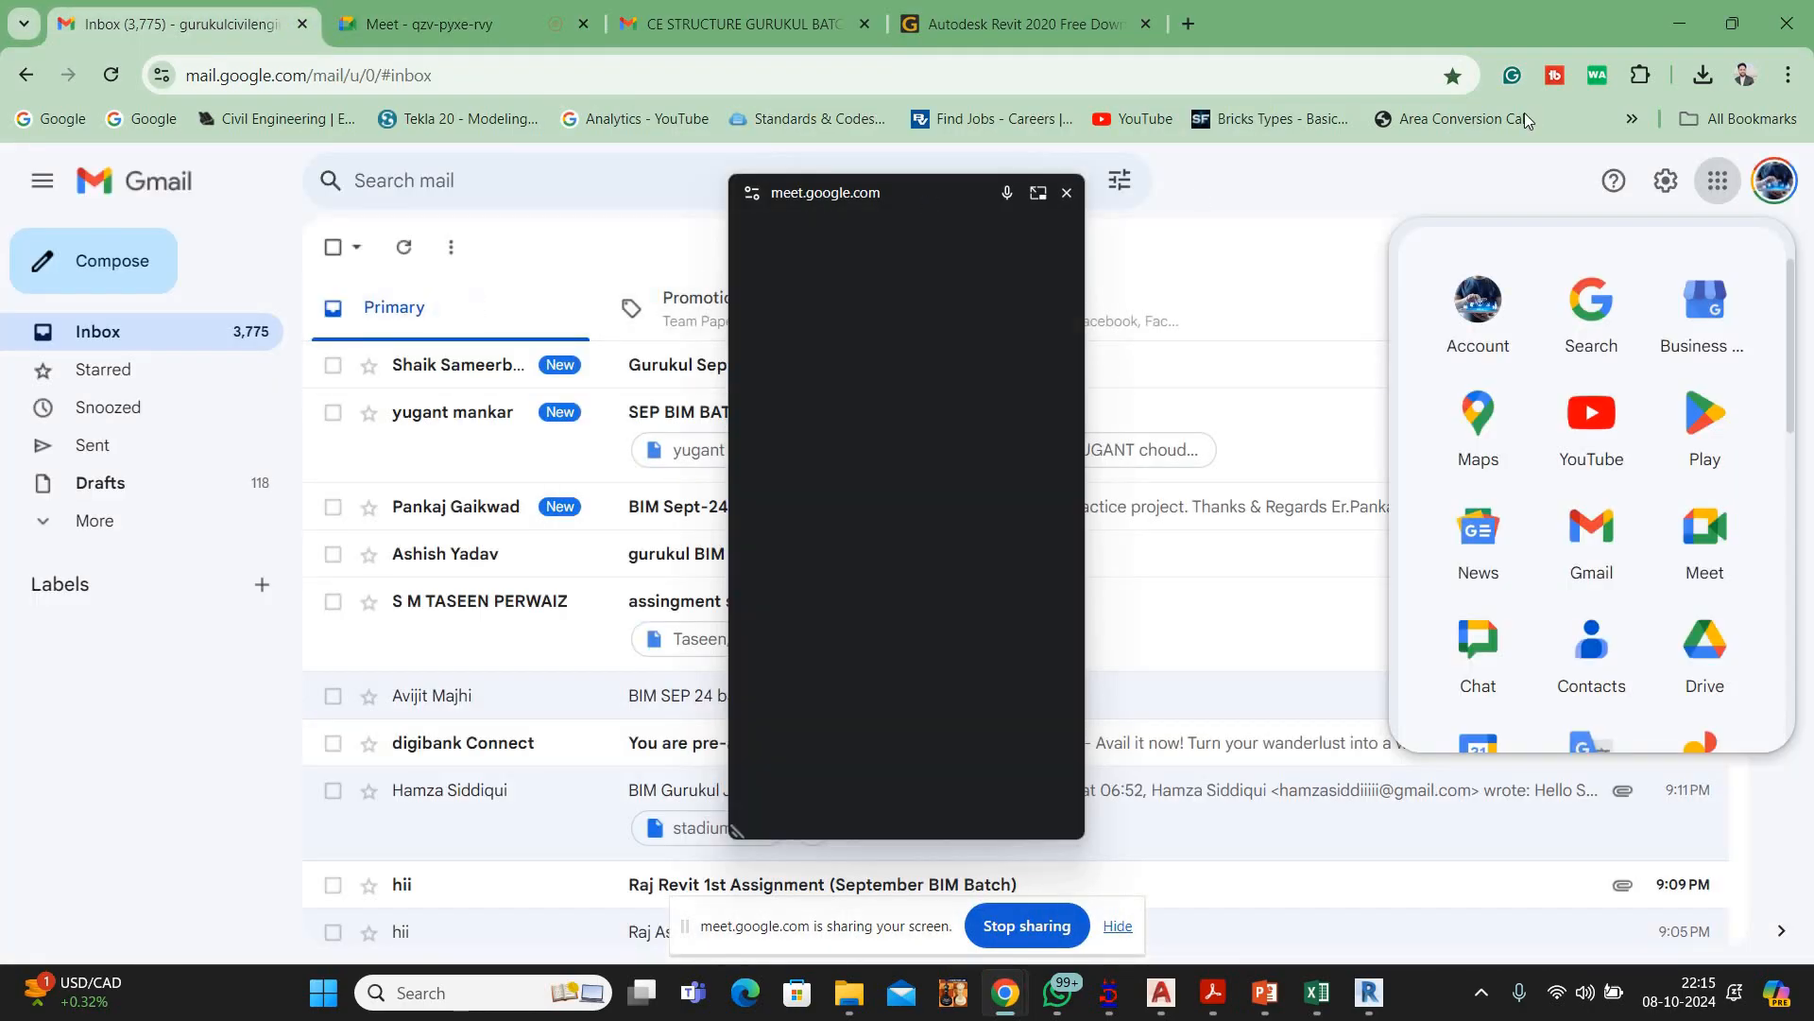
pyautogui.moveTo(811, 197); pyautogui.dragTo(1524, 111)
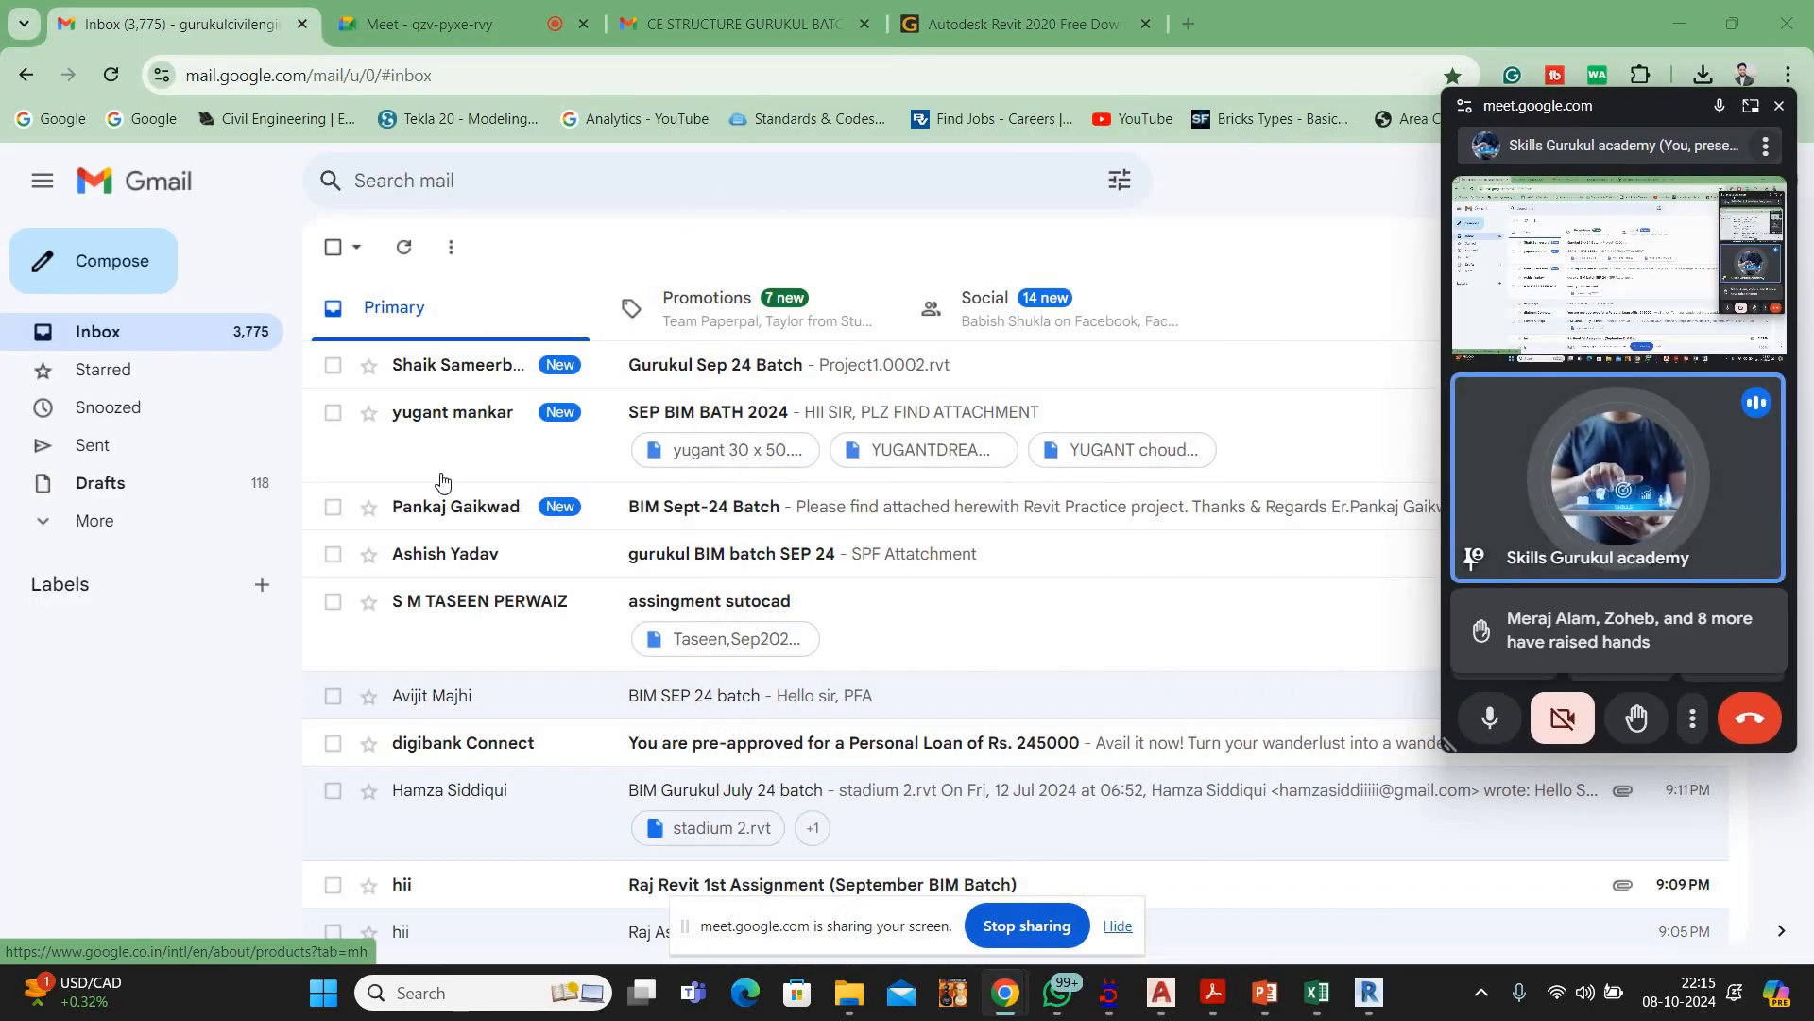
pyautogui.click(534, 508)
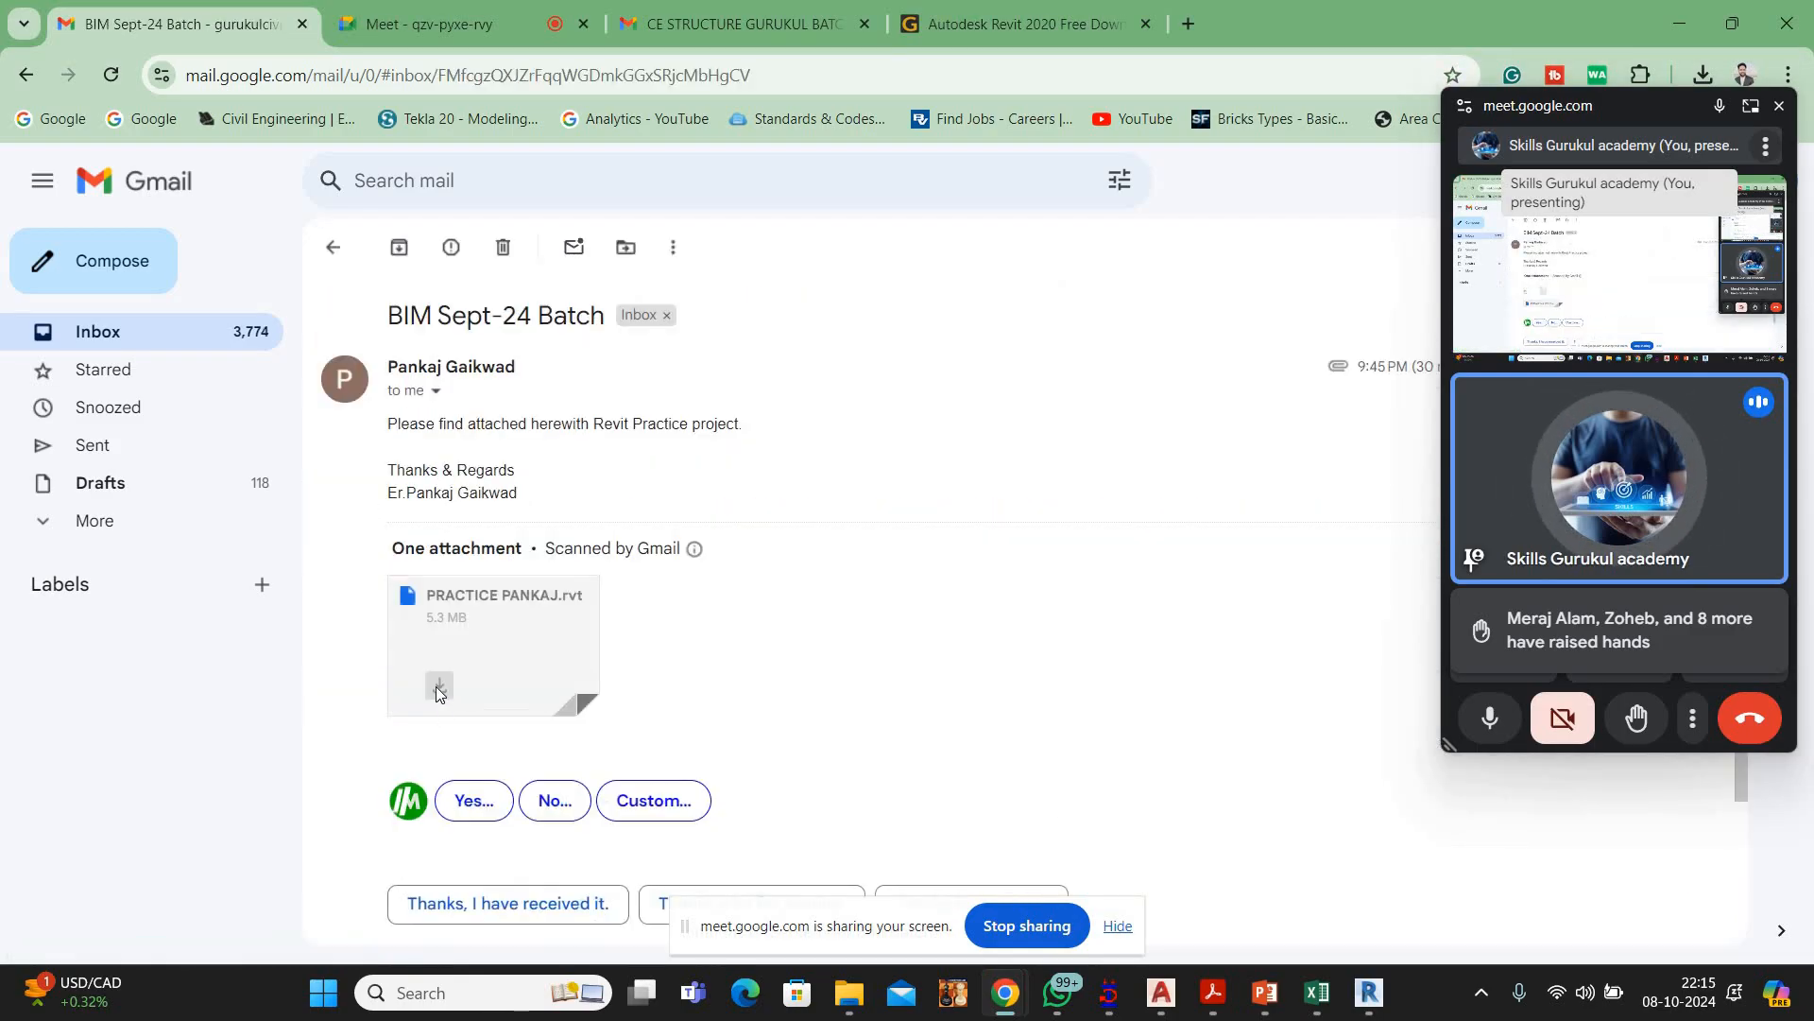
# Download the Revit practice project attached to the email, open it in Revit and upgrade the model to Revit 2021
pyautogui.click(440, 688)
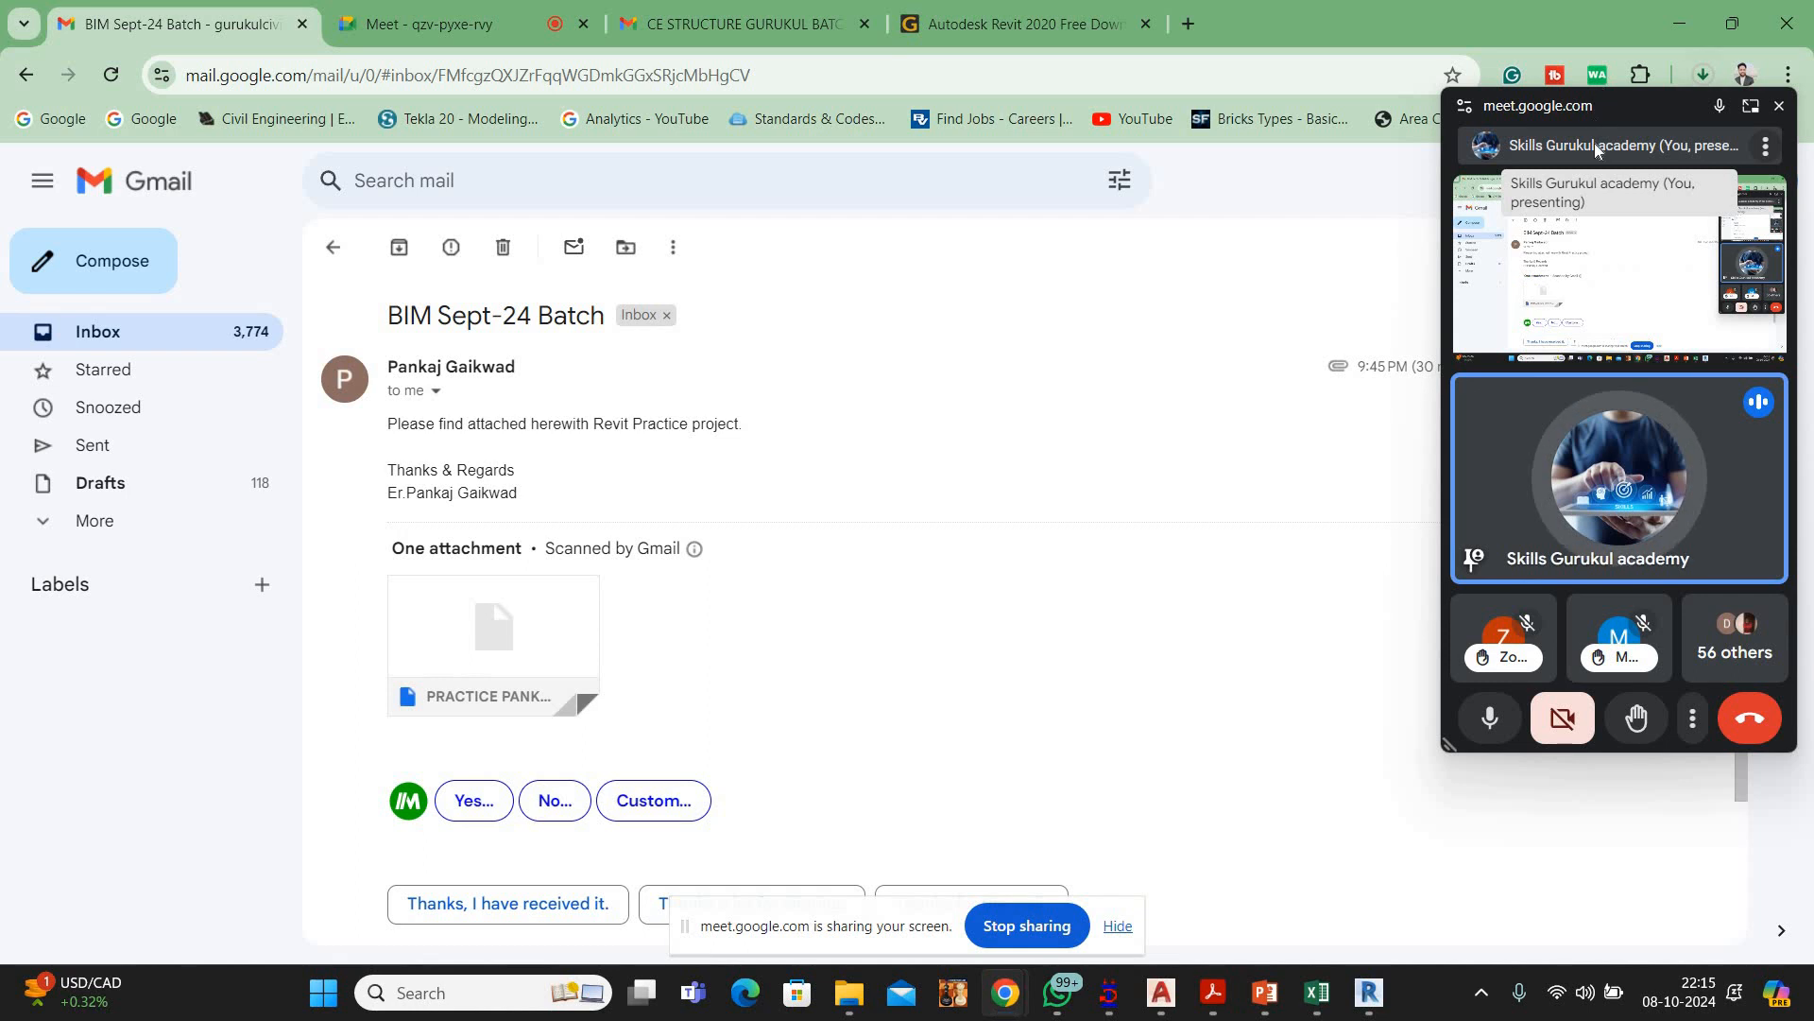
pyautogui.click(1705, 73)
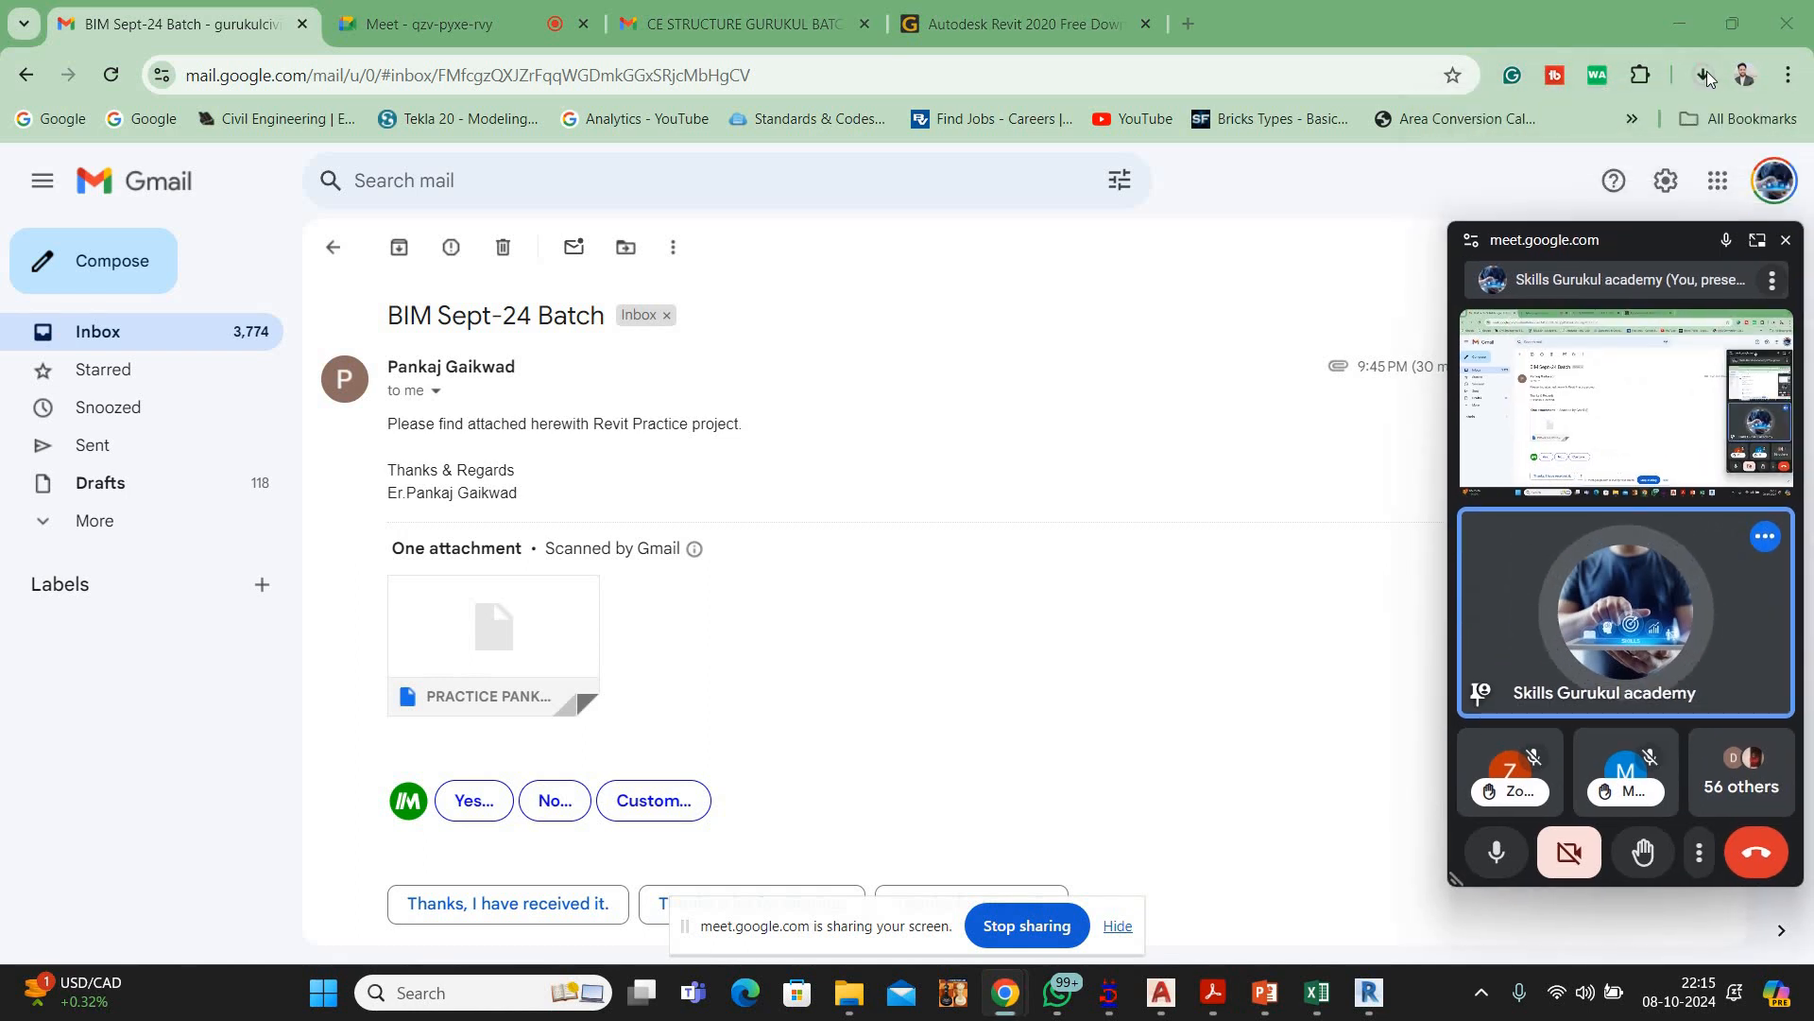
pyautogui.click(1658, 175)
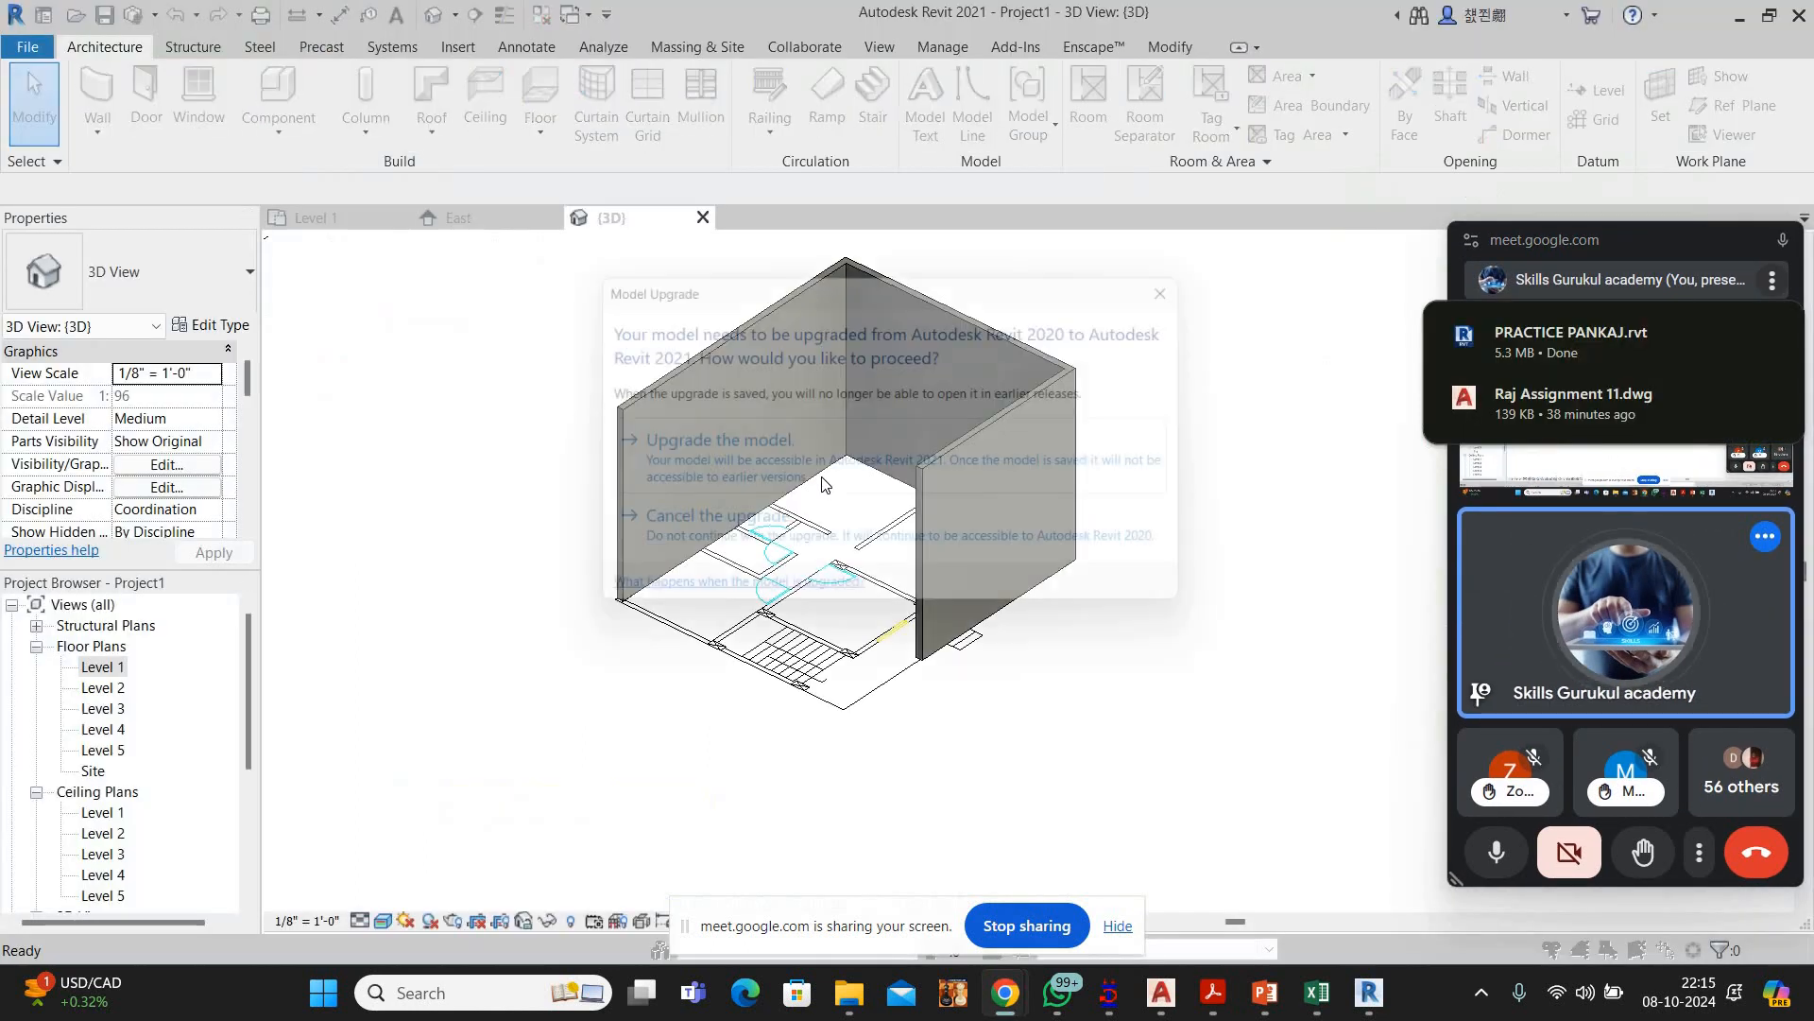
pyautogui.click(822, 483)
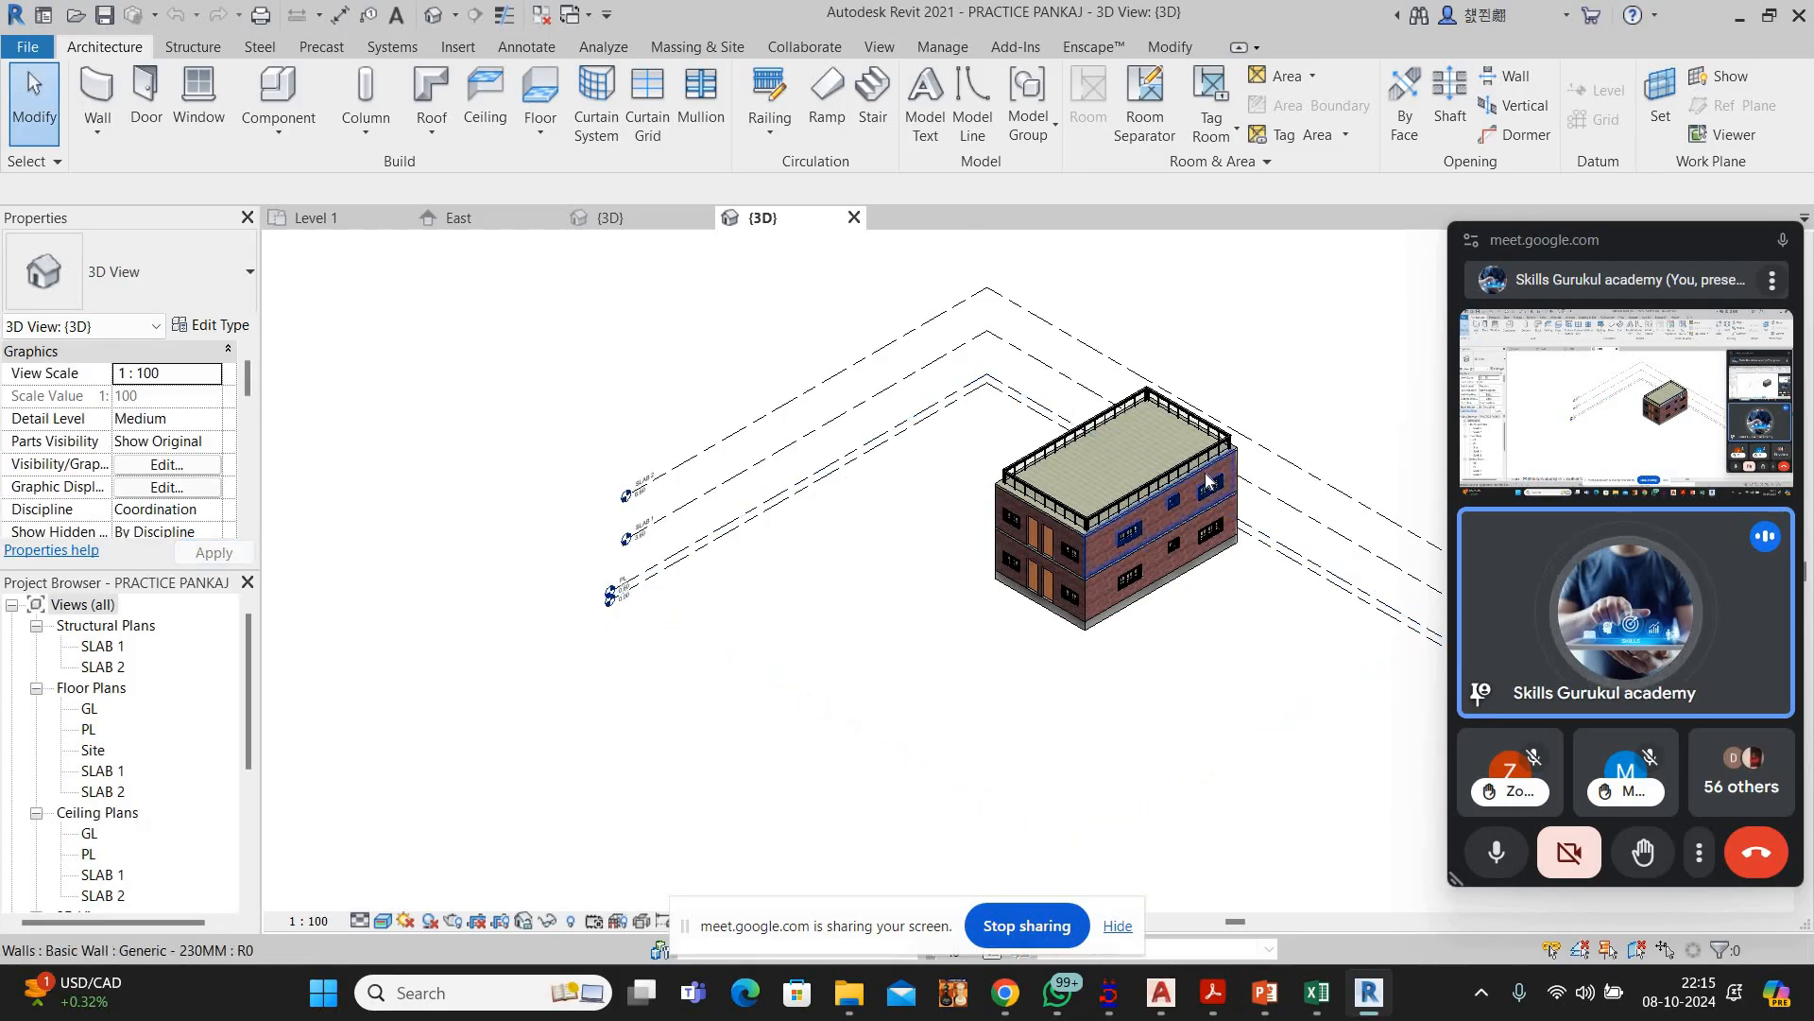
# Examine the building's facade and plinth in the 3D view, and the available component creation options
pyautogui.scroll(4, 1206, 473)
pyautogui.scroll(3, 1206, 468)
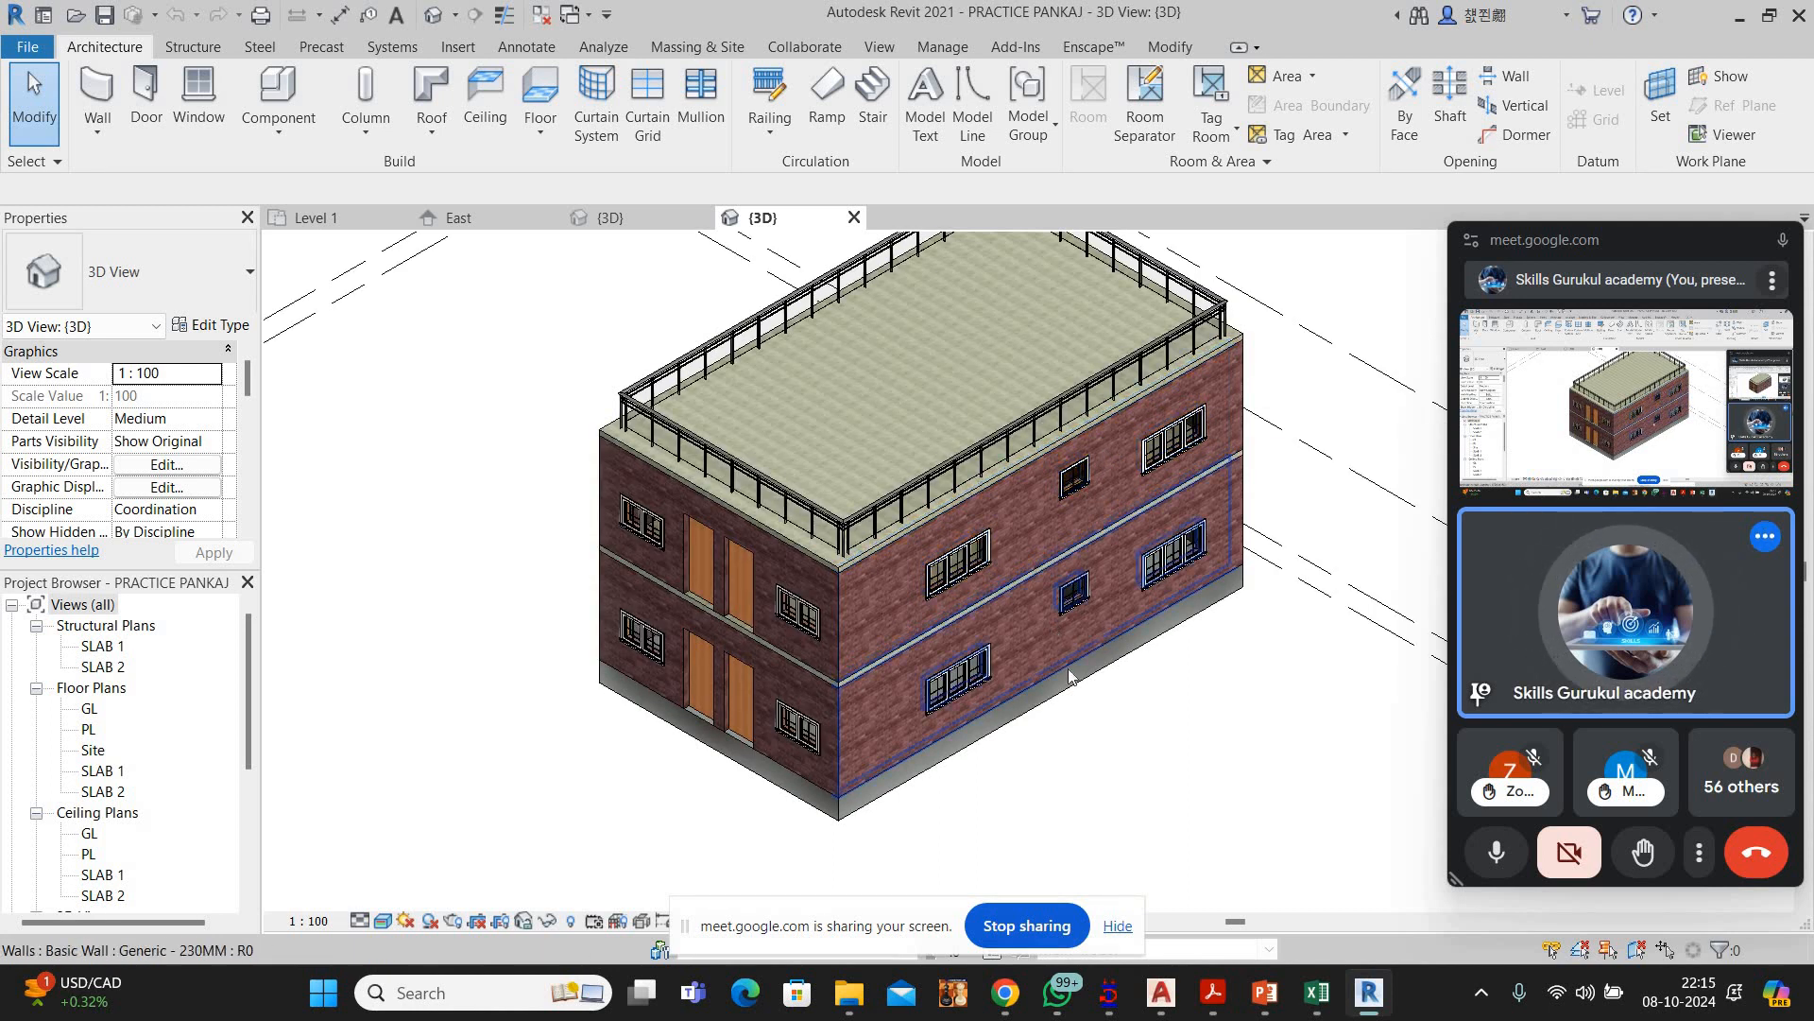
pyautogui.press('Tab')
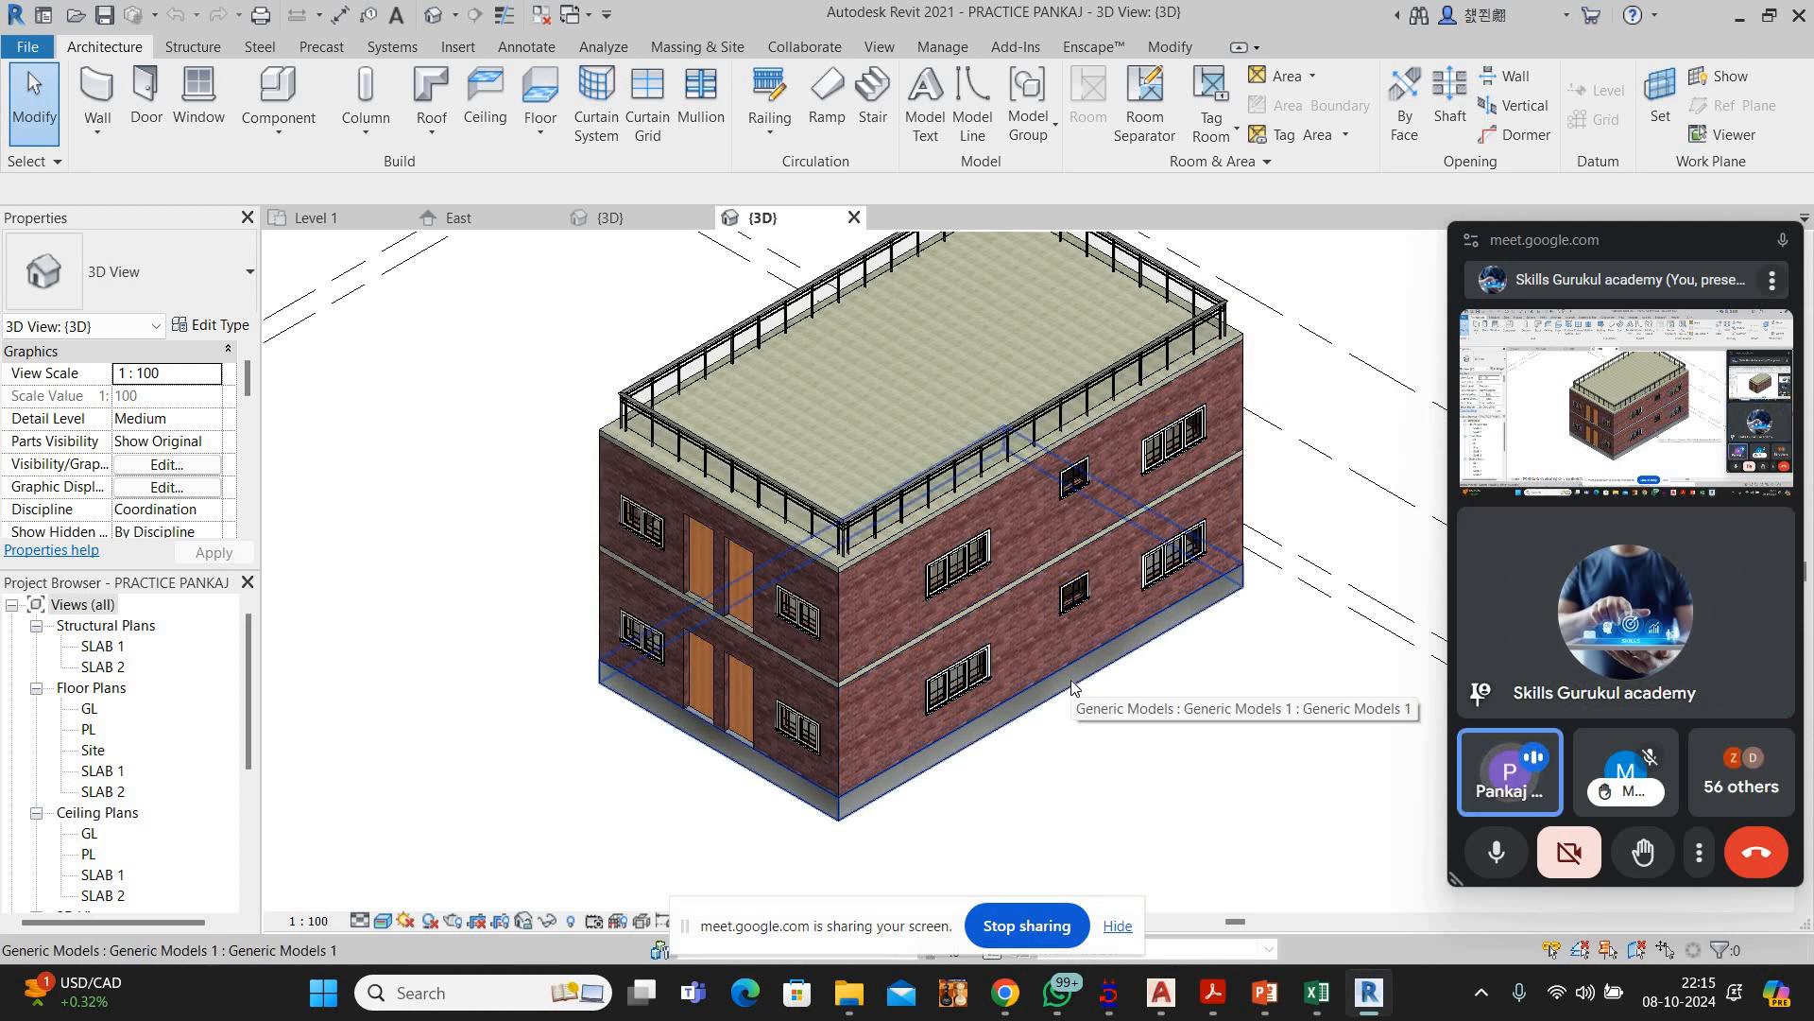
pyautogui.scroll(3, 956, 677)
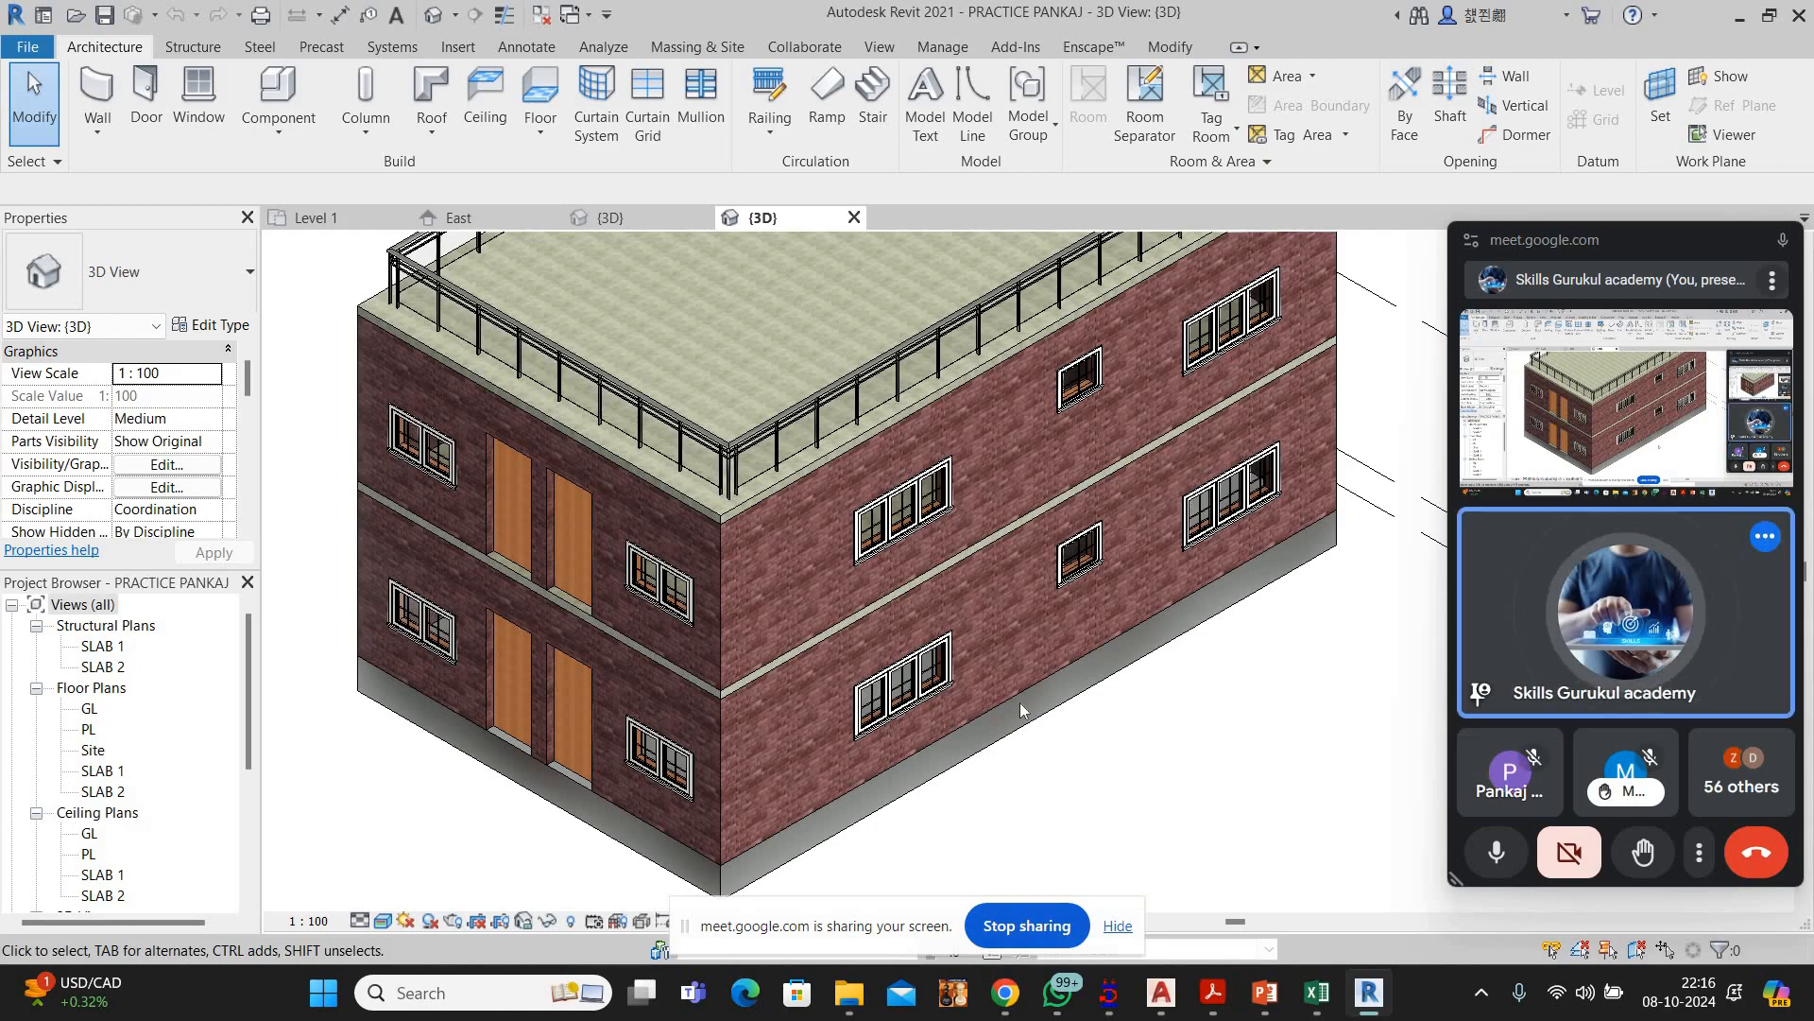
pyautogui.click(277, 121)
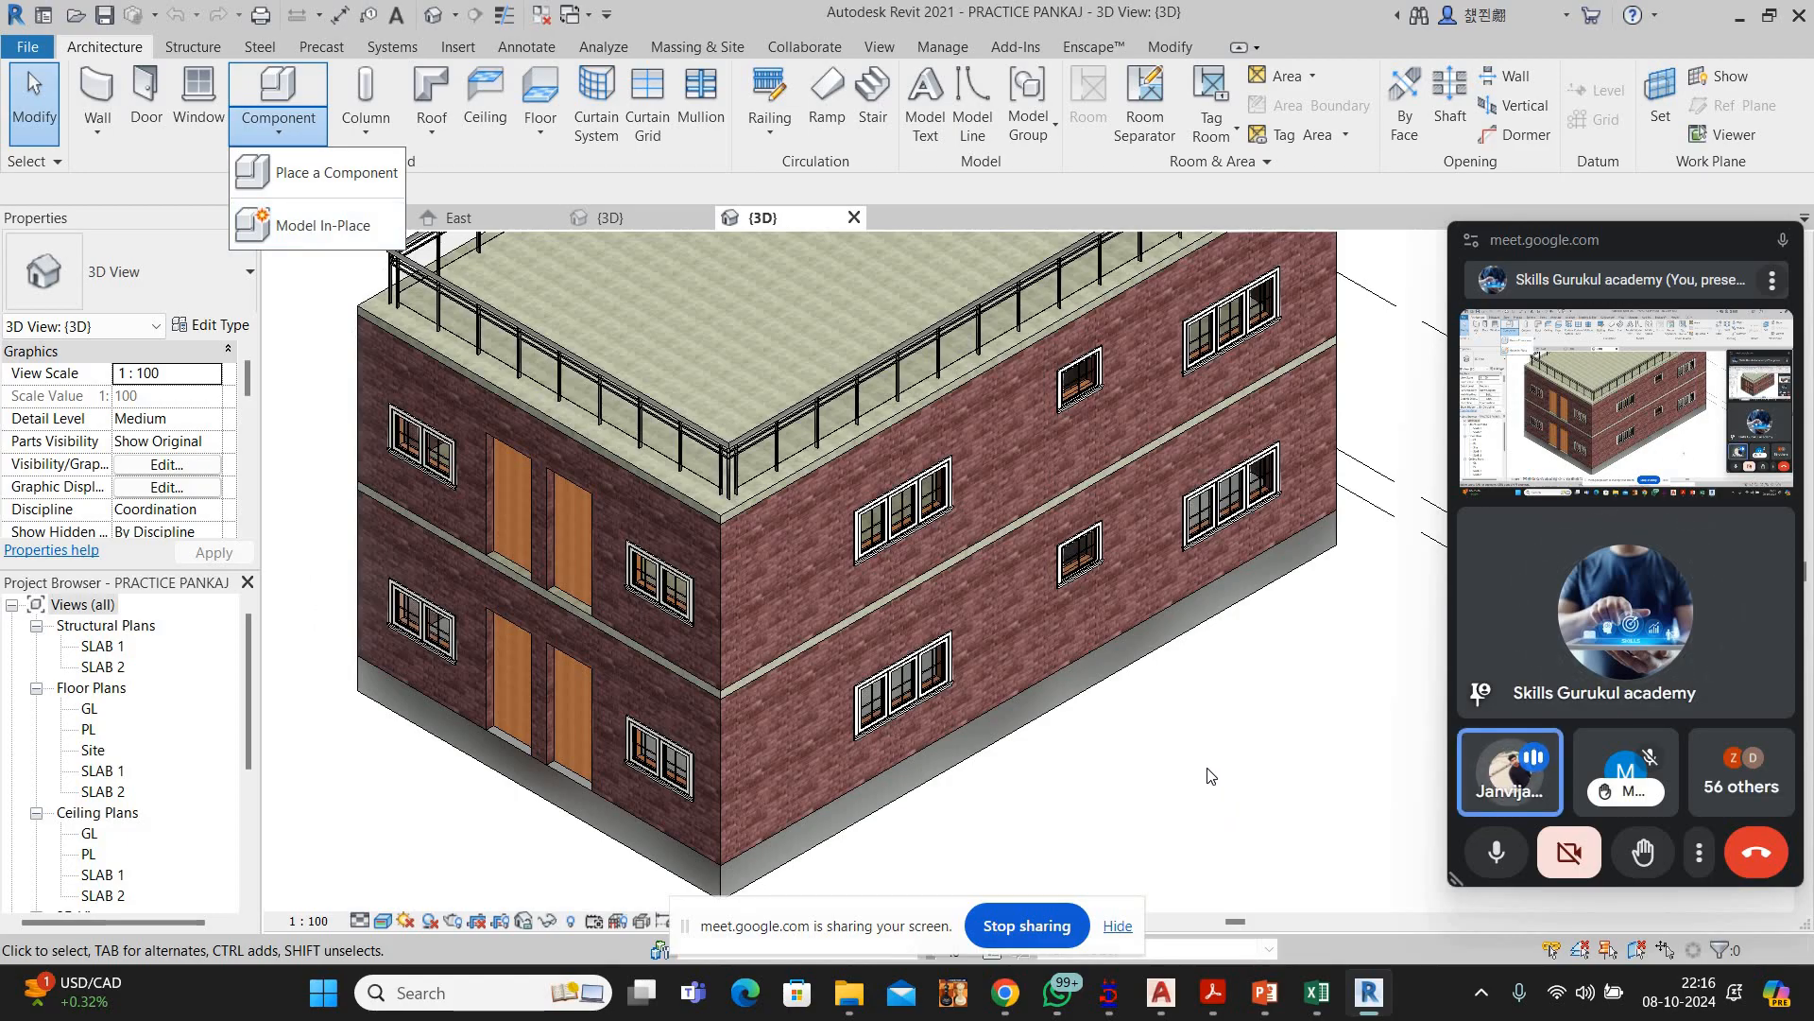
pyautogui.click(1211, 776)
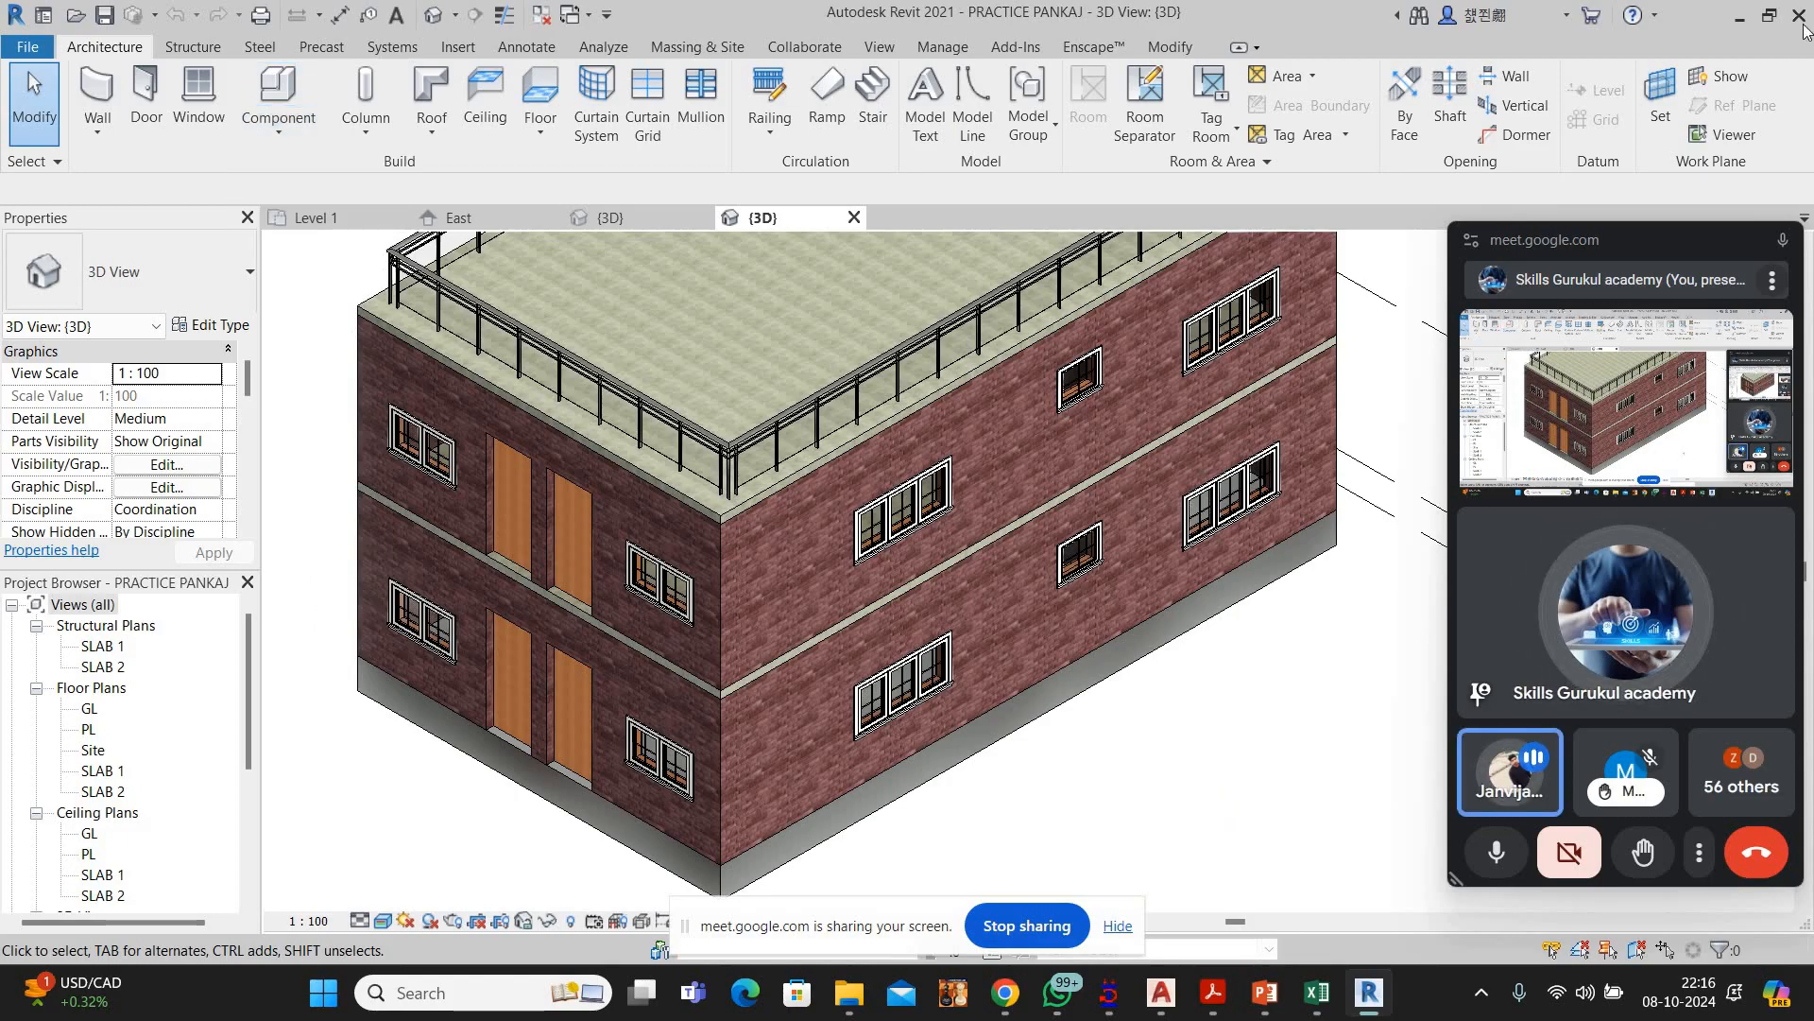
# Minimise the open windows, return to the Meet call in Chrome and turn on the camera
pyautogui.click(1740, 15)
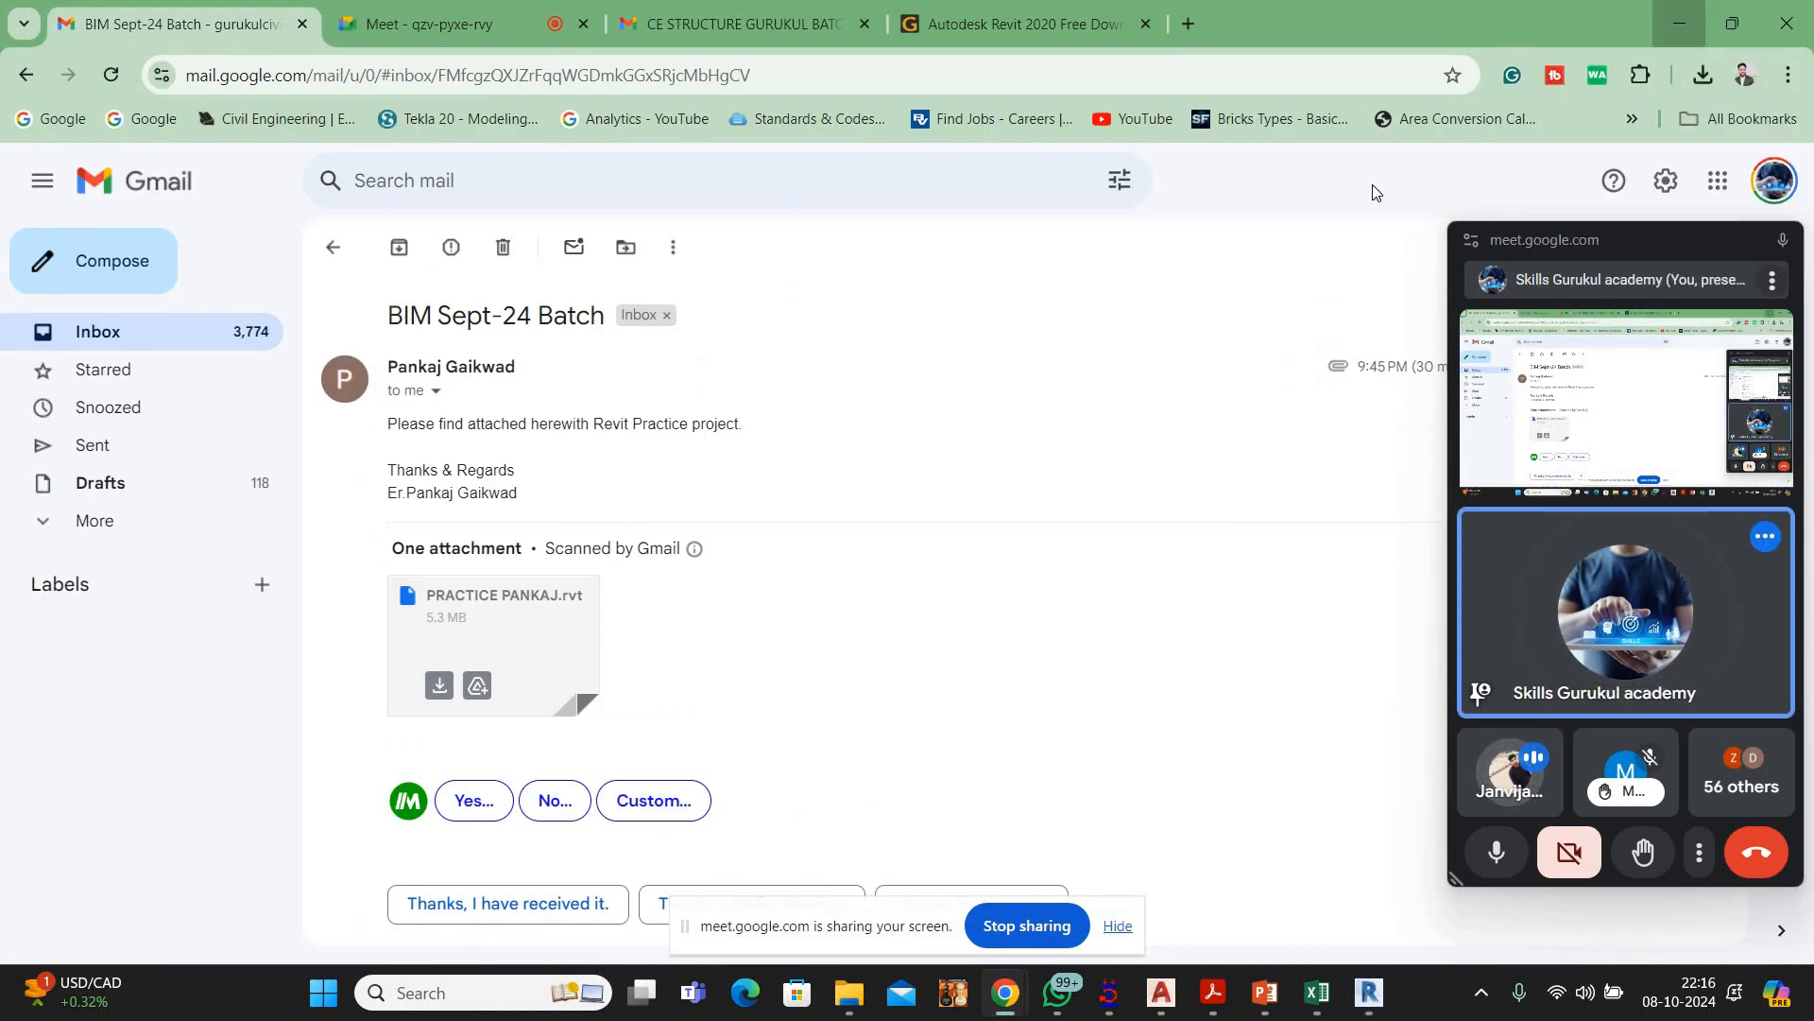
pyautogui.click(1678, 15)
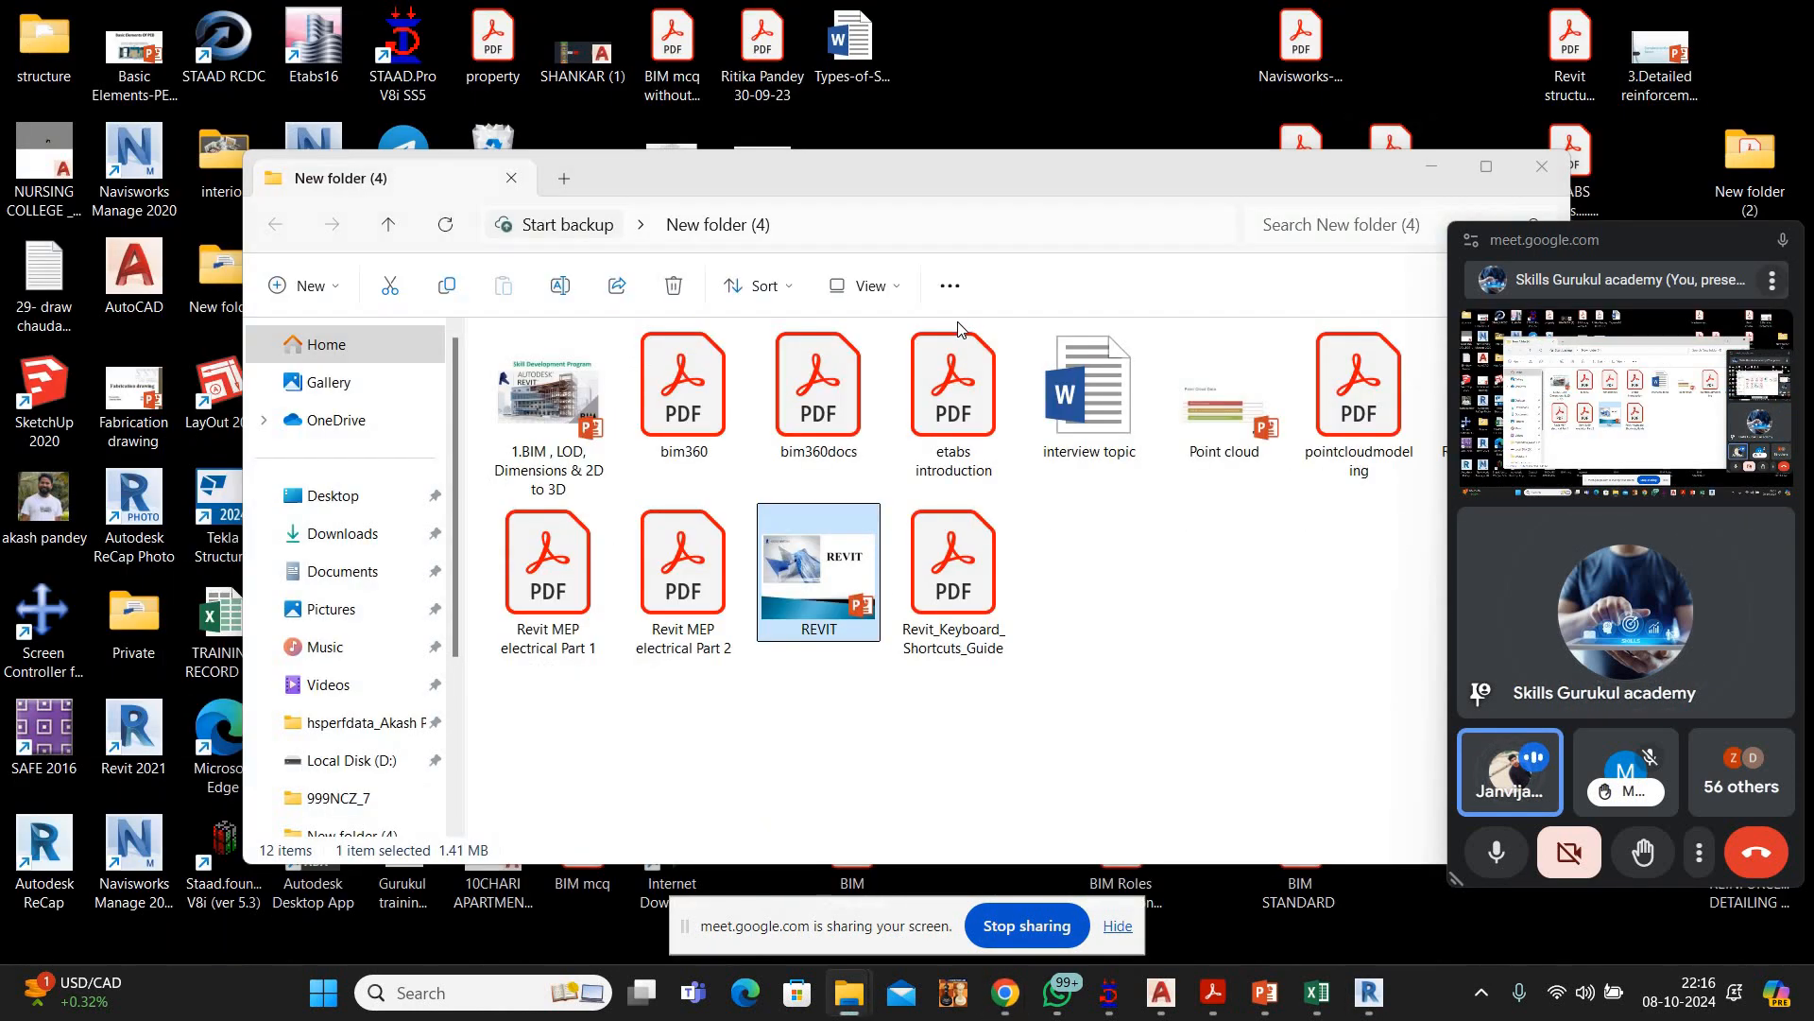
pyautogui.click(1430, 166)
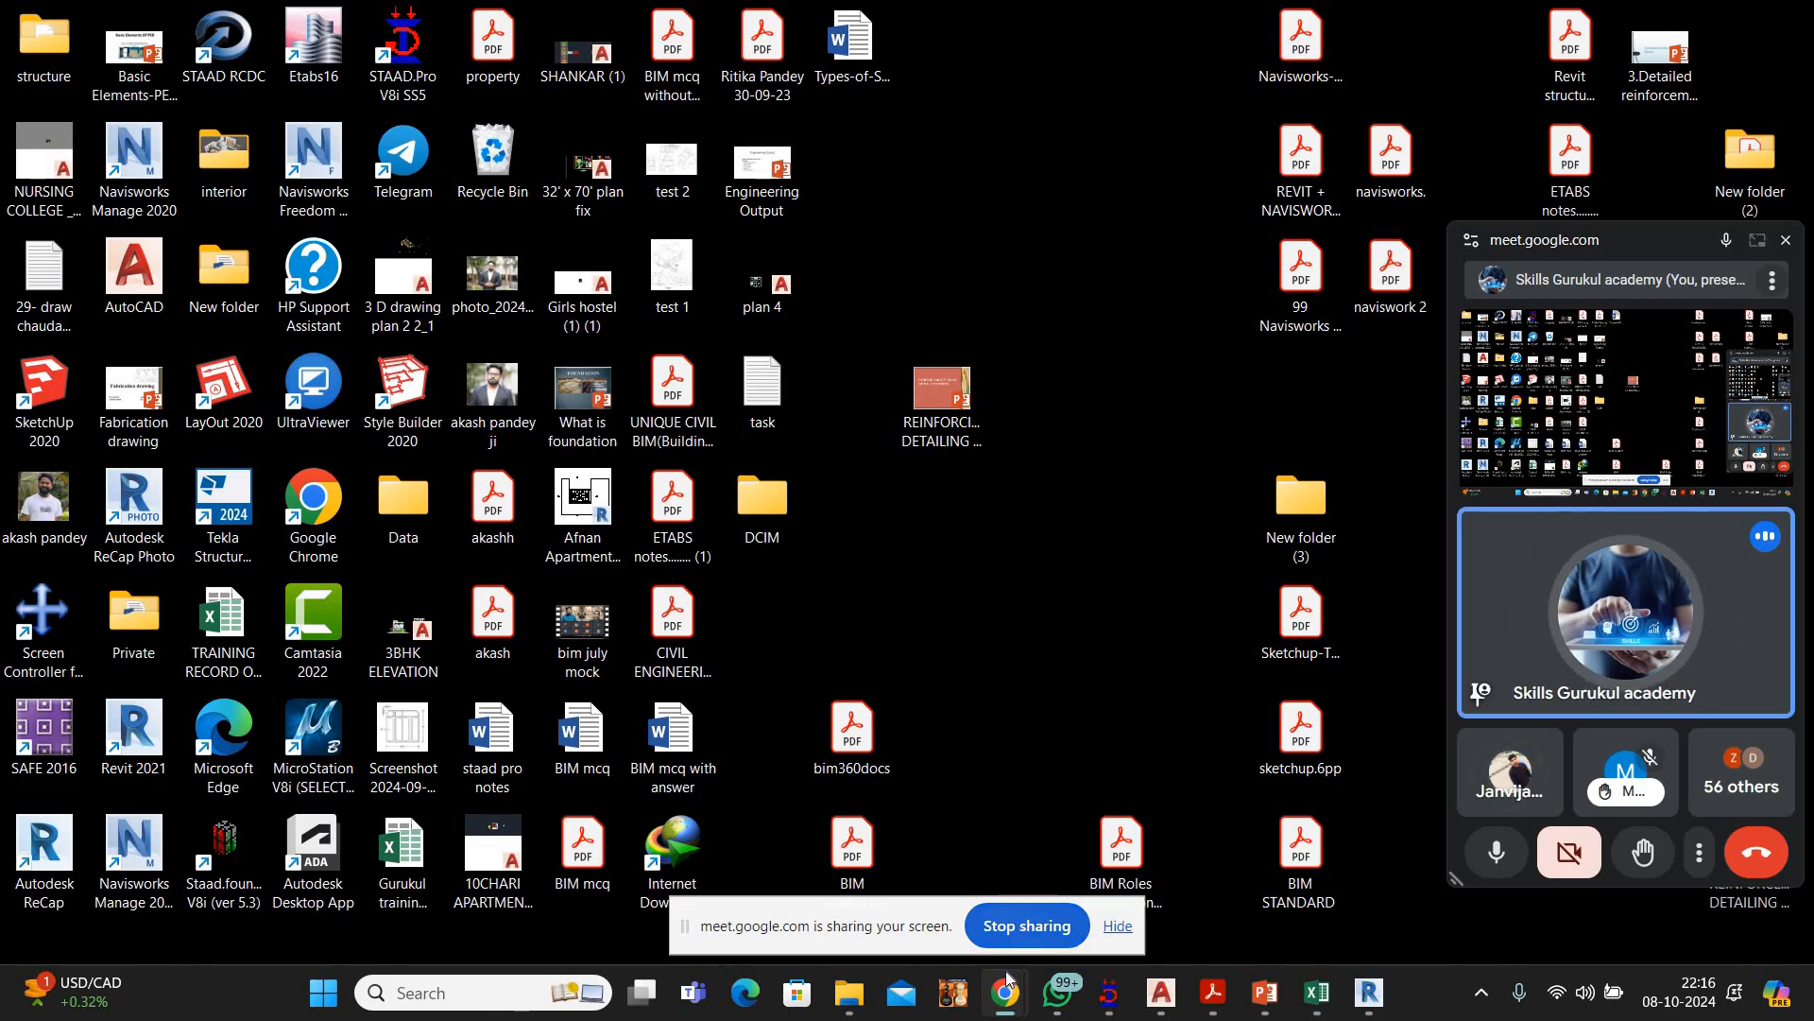
pyautogui.click(988, 874)
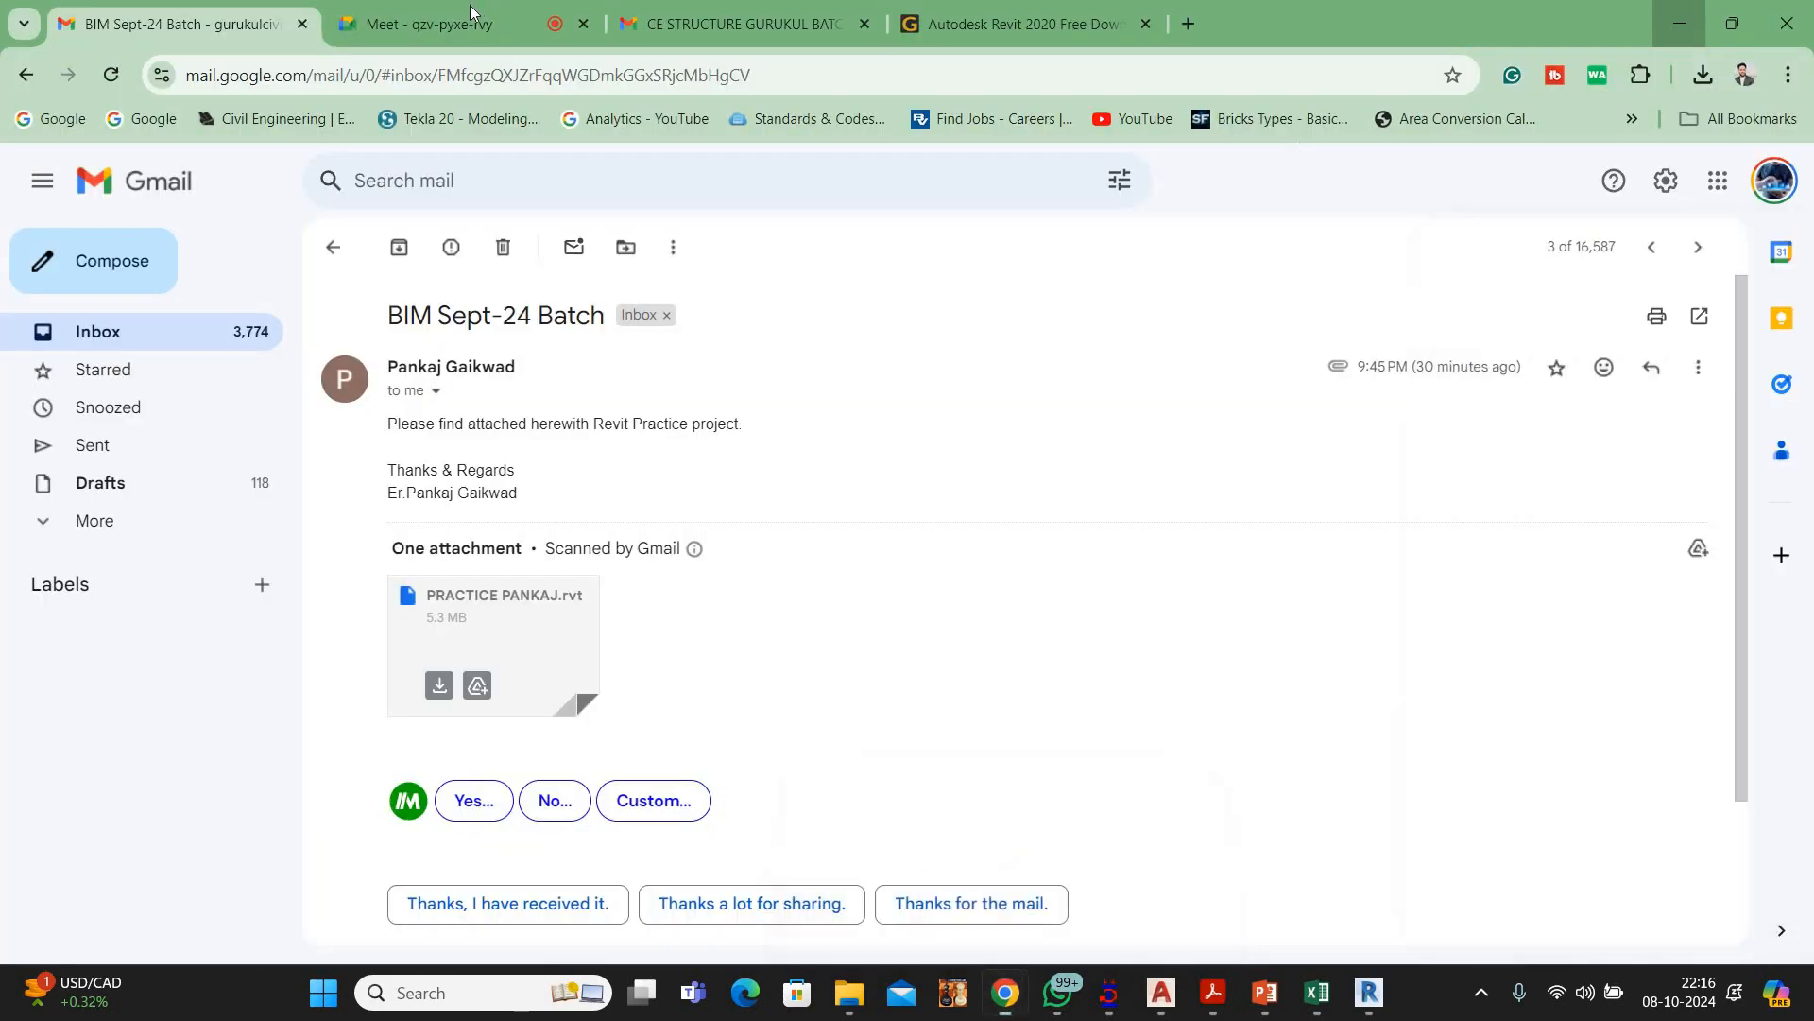
pyautogui.click(470, 8)
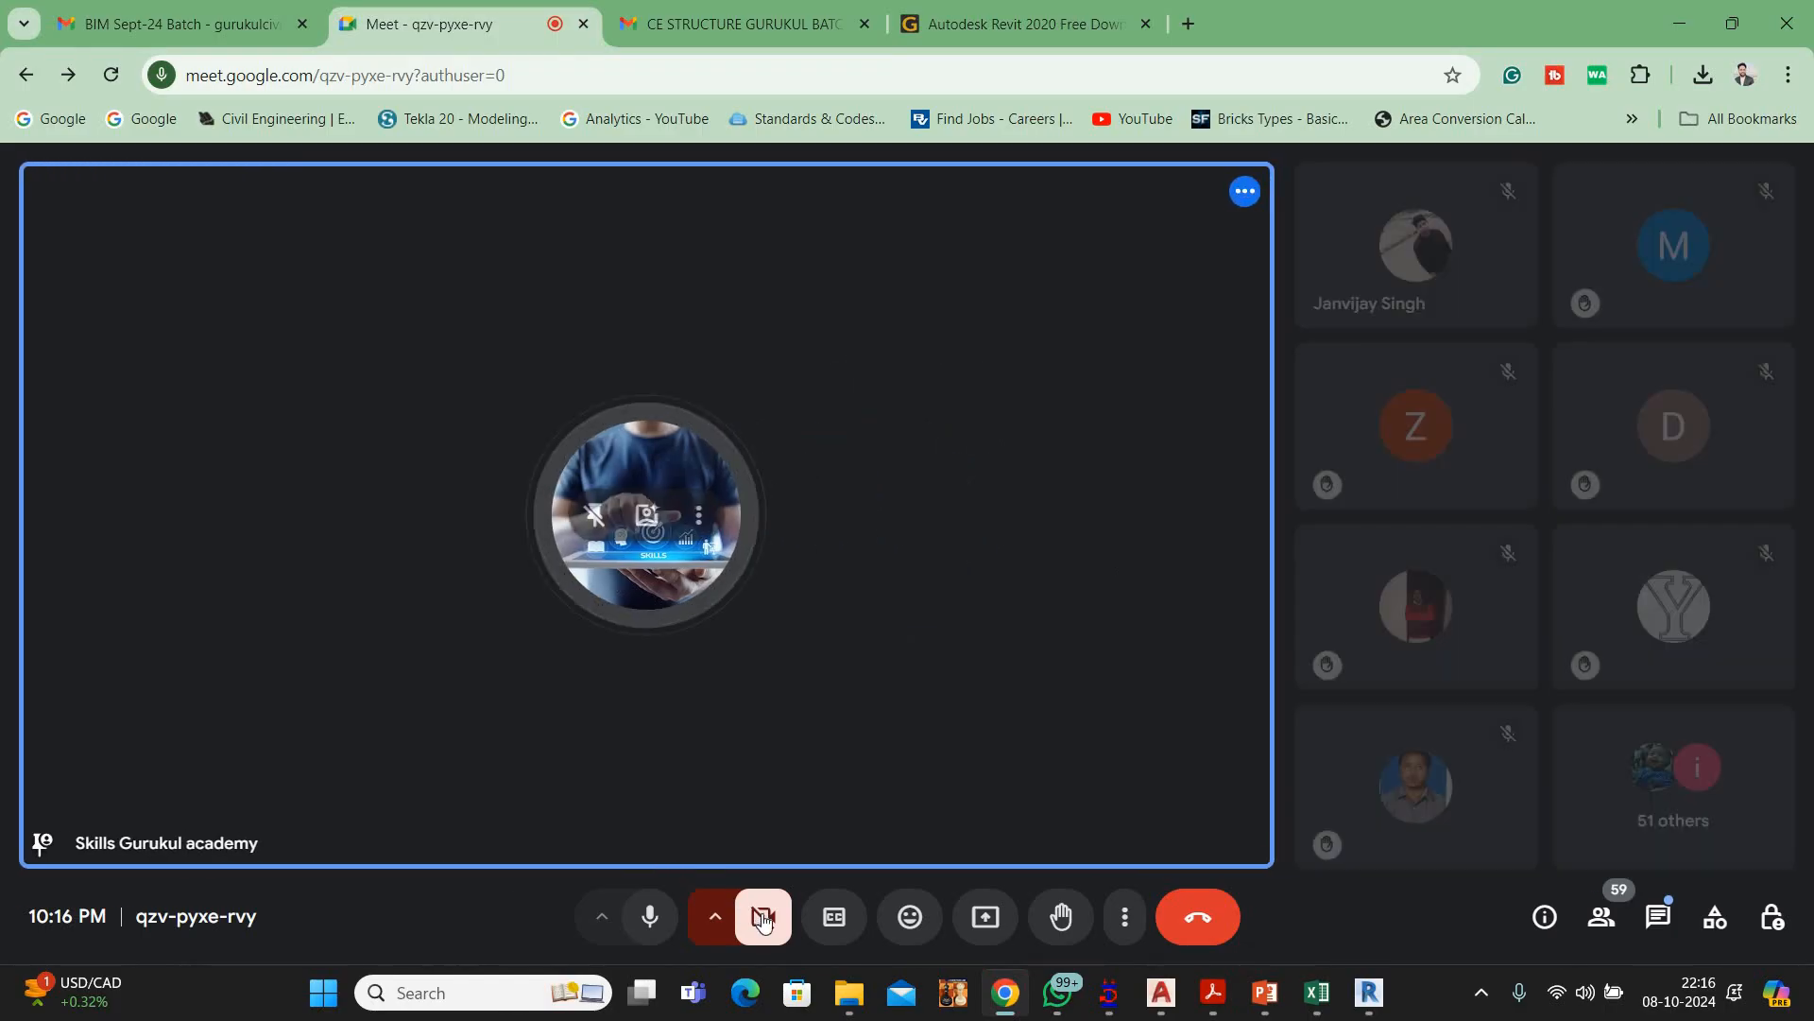
pyautogui.click(764, 919)
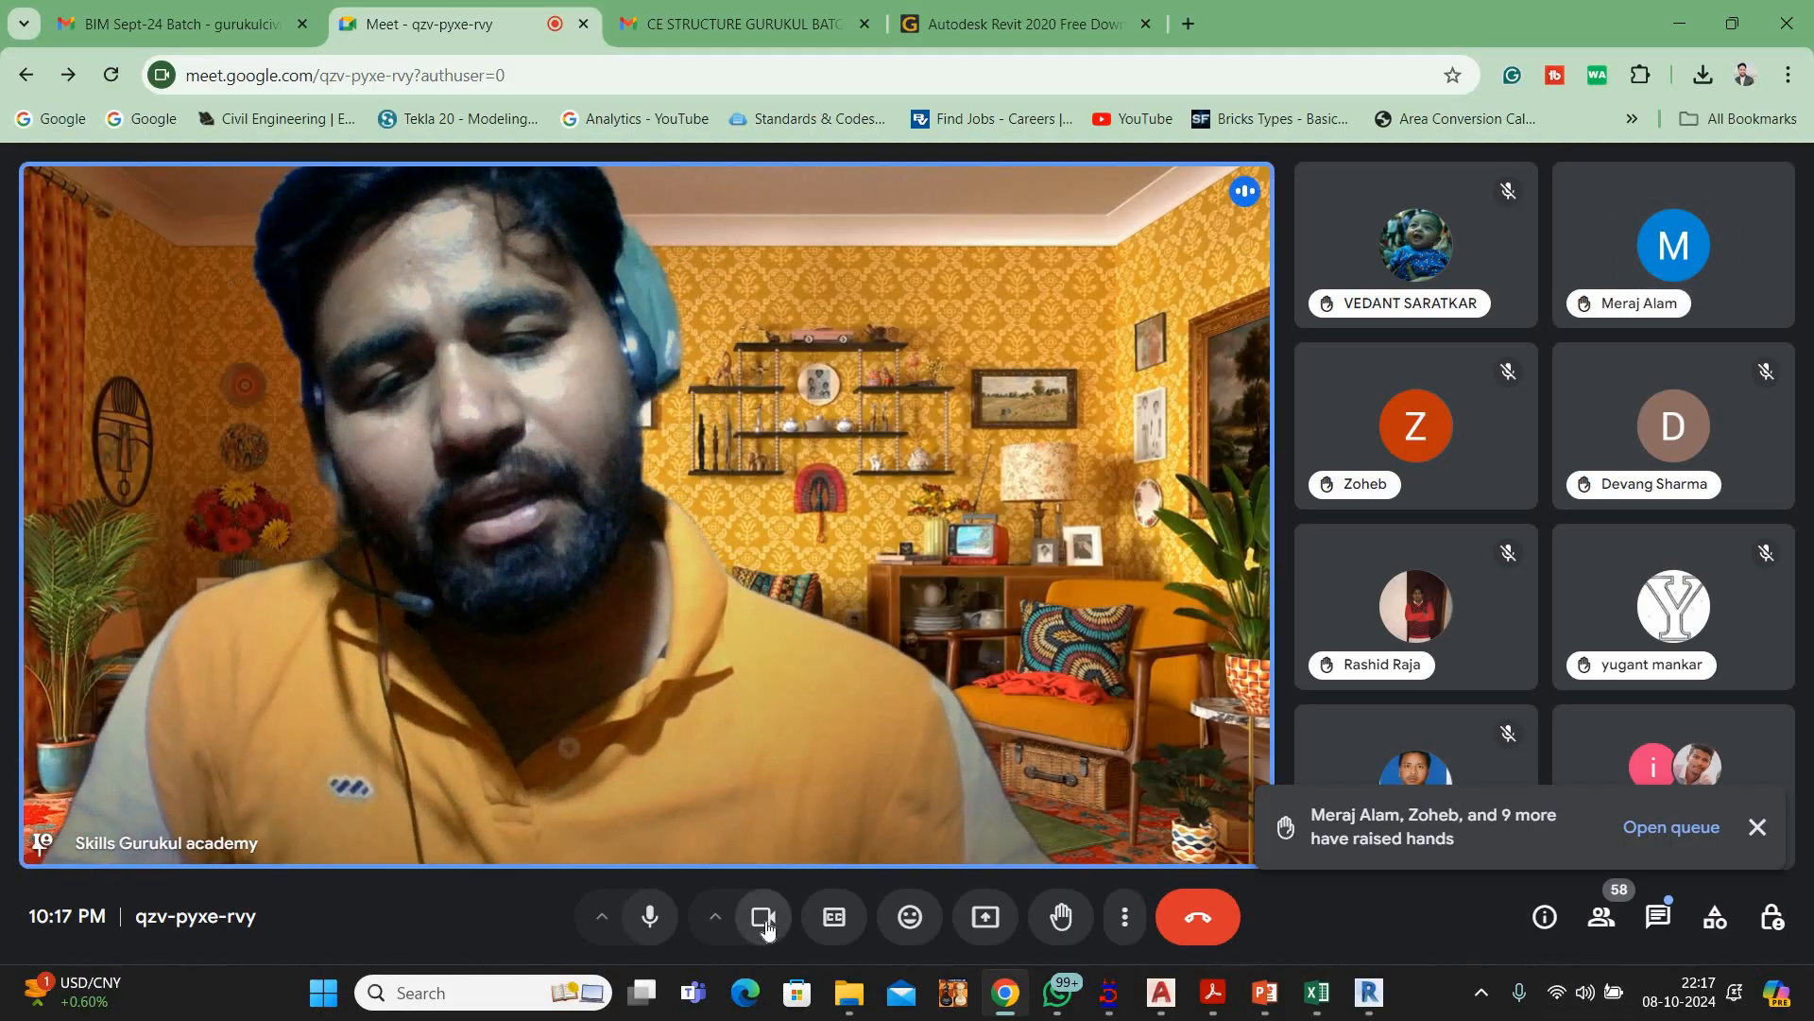
# Turn off the camera, share the entire screen in the call and switch back to the practice project in Revit
pyautogui.click(765, 921)
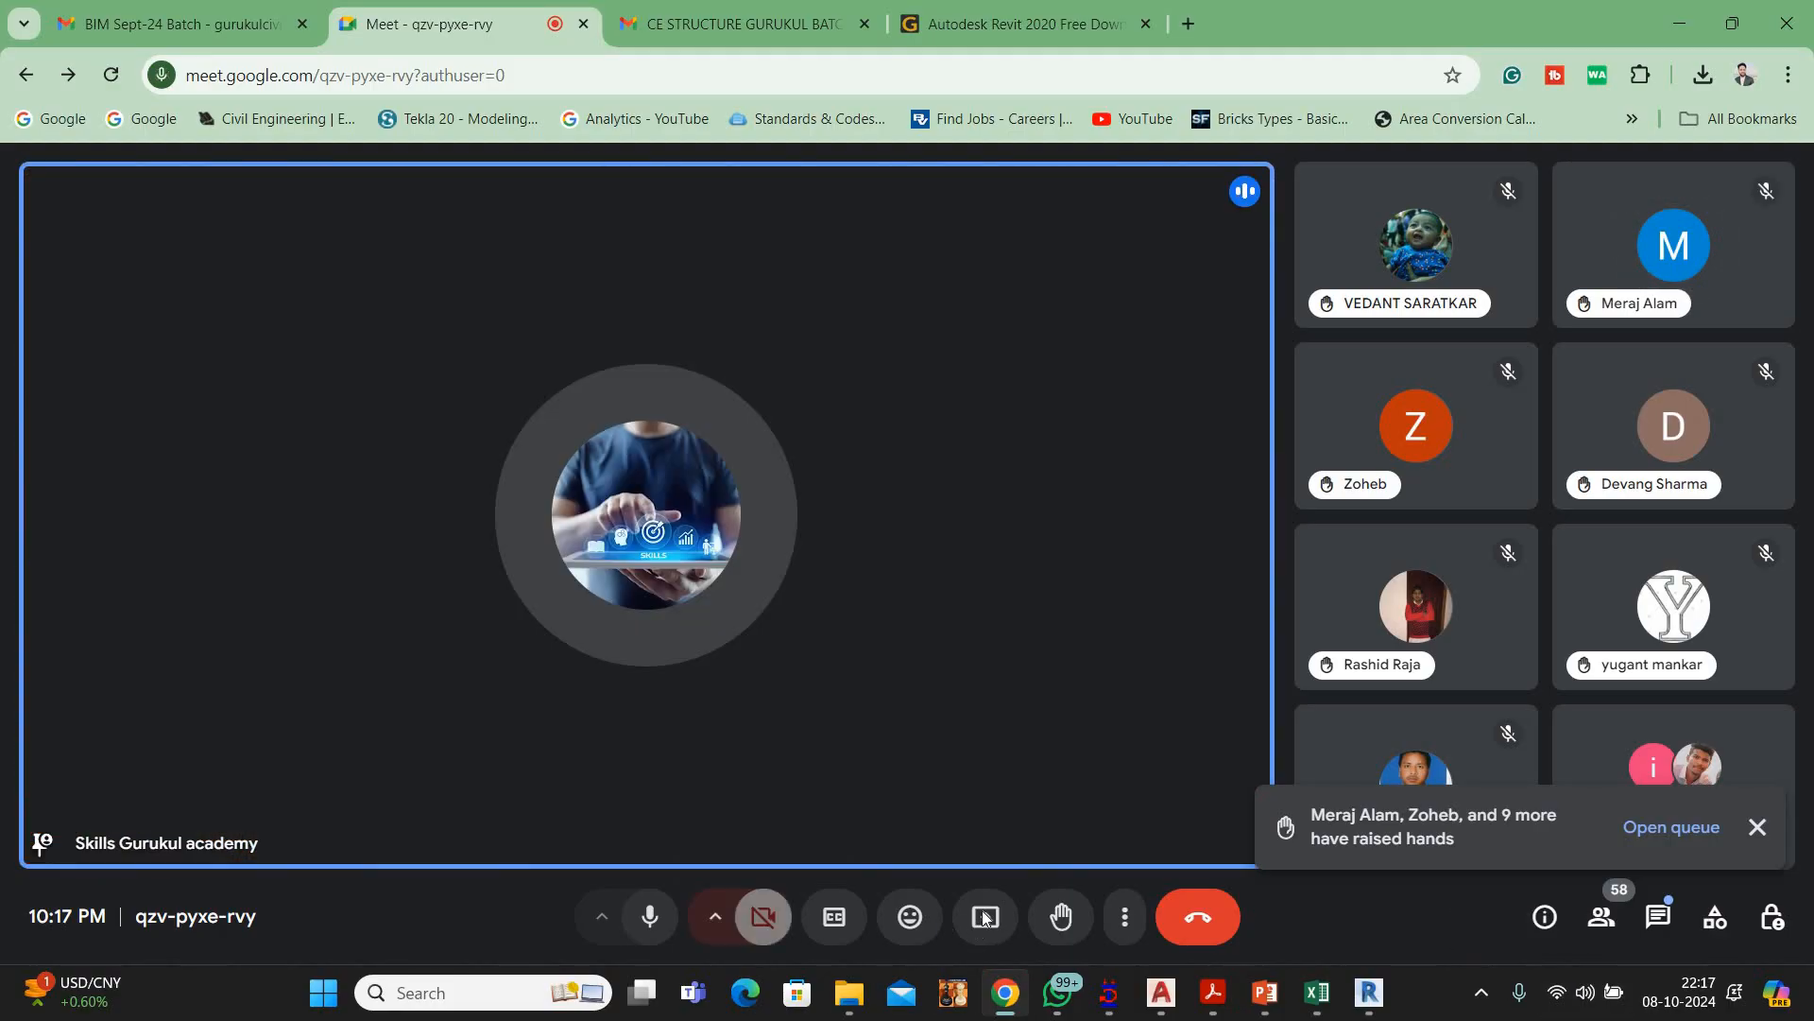
pyautogui.click(1070, 203)
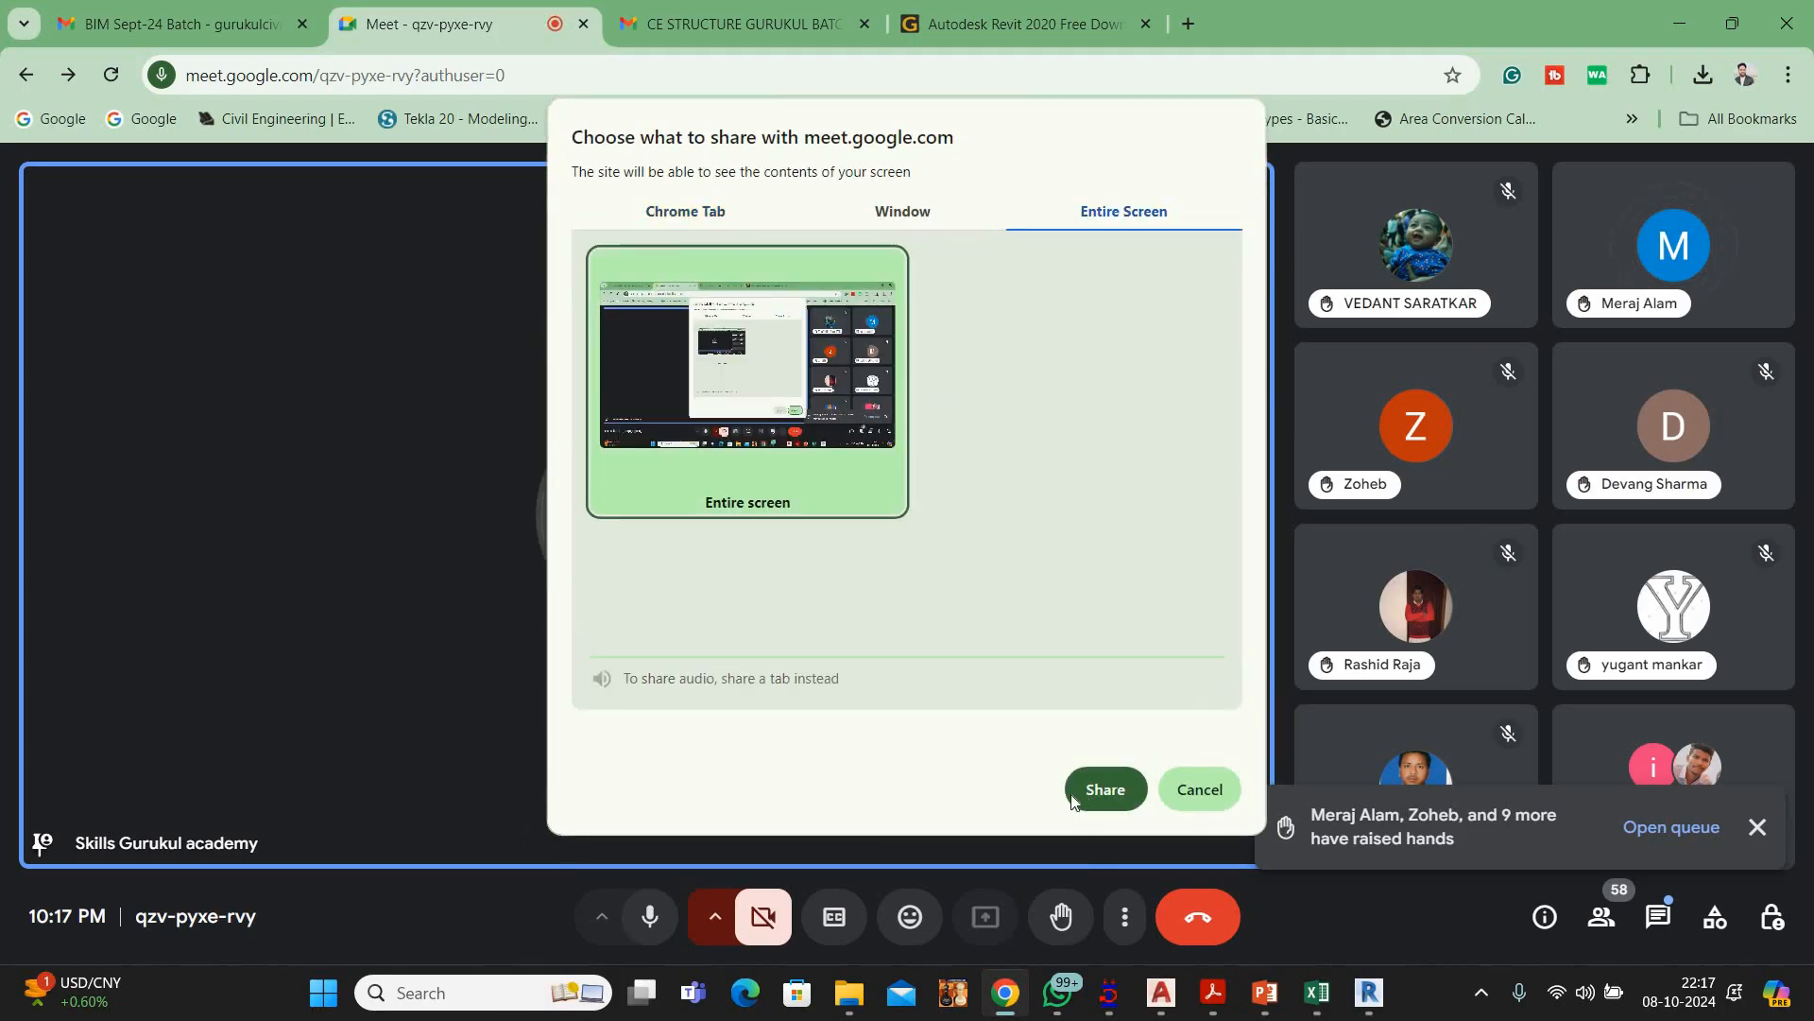
pyautogui.click(1105, 789)
pyautogui.click(1680, 23)
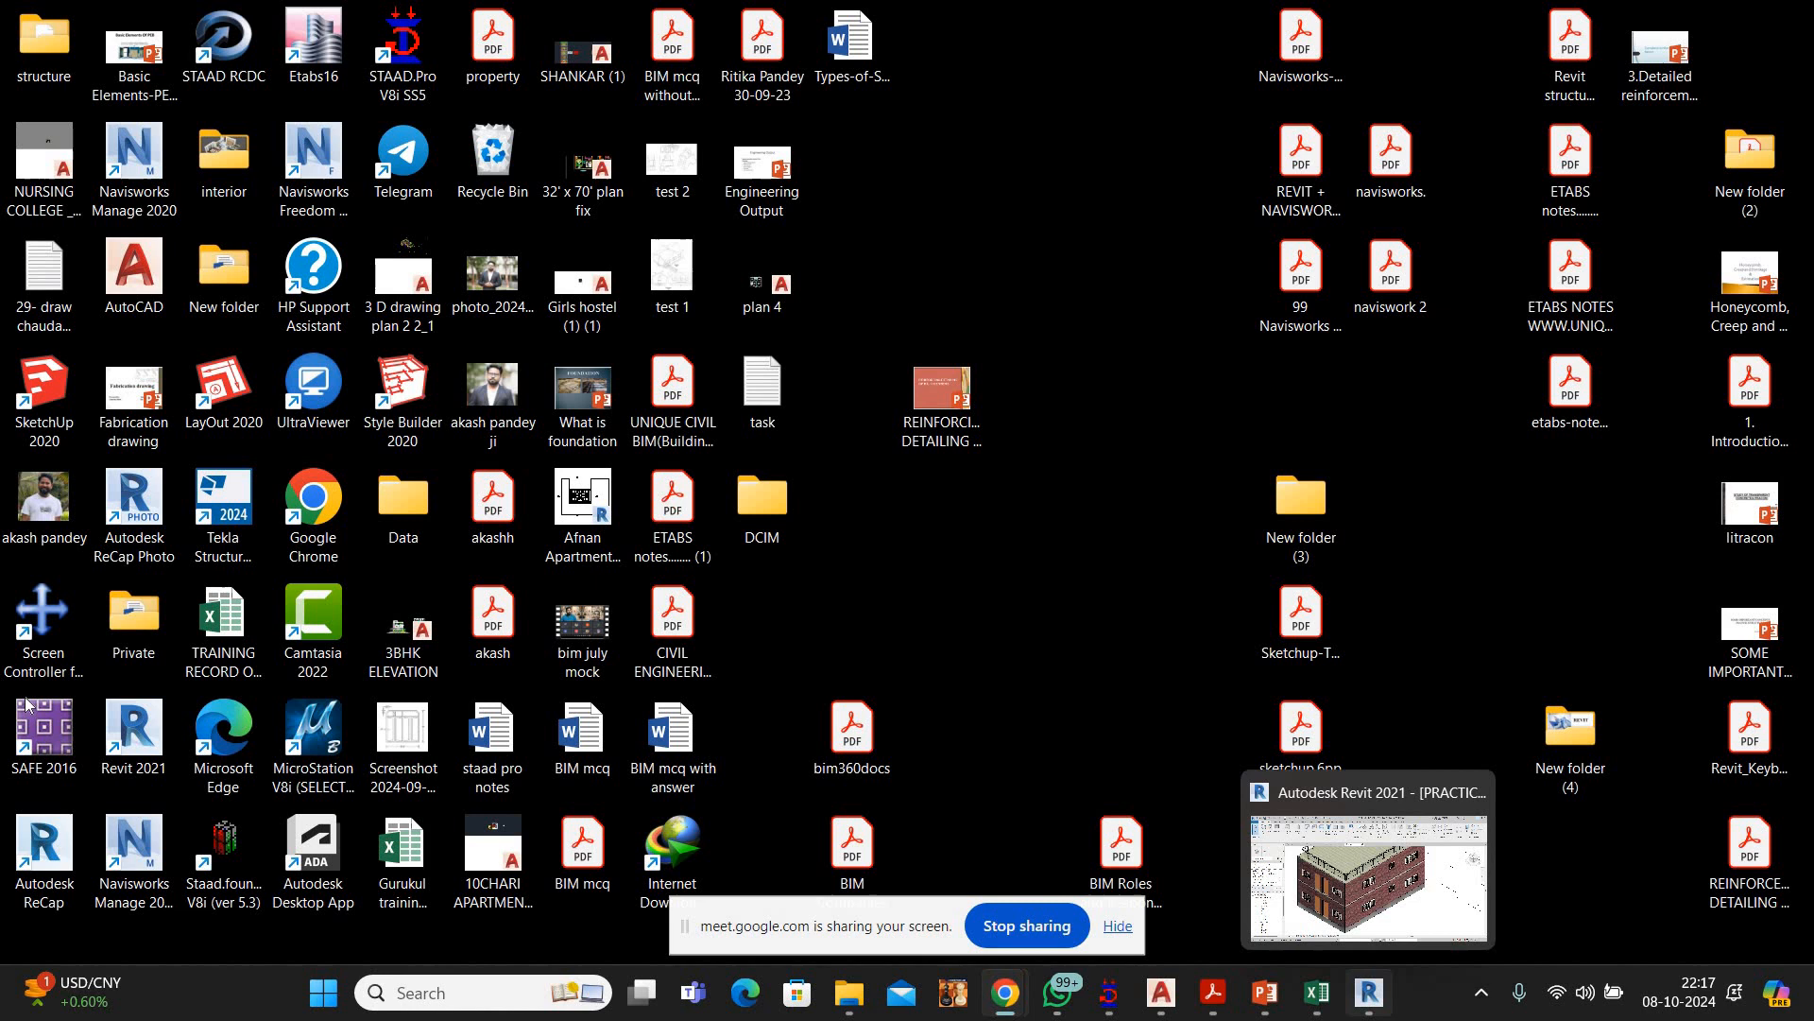
pyautogui.click(1370, 992)
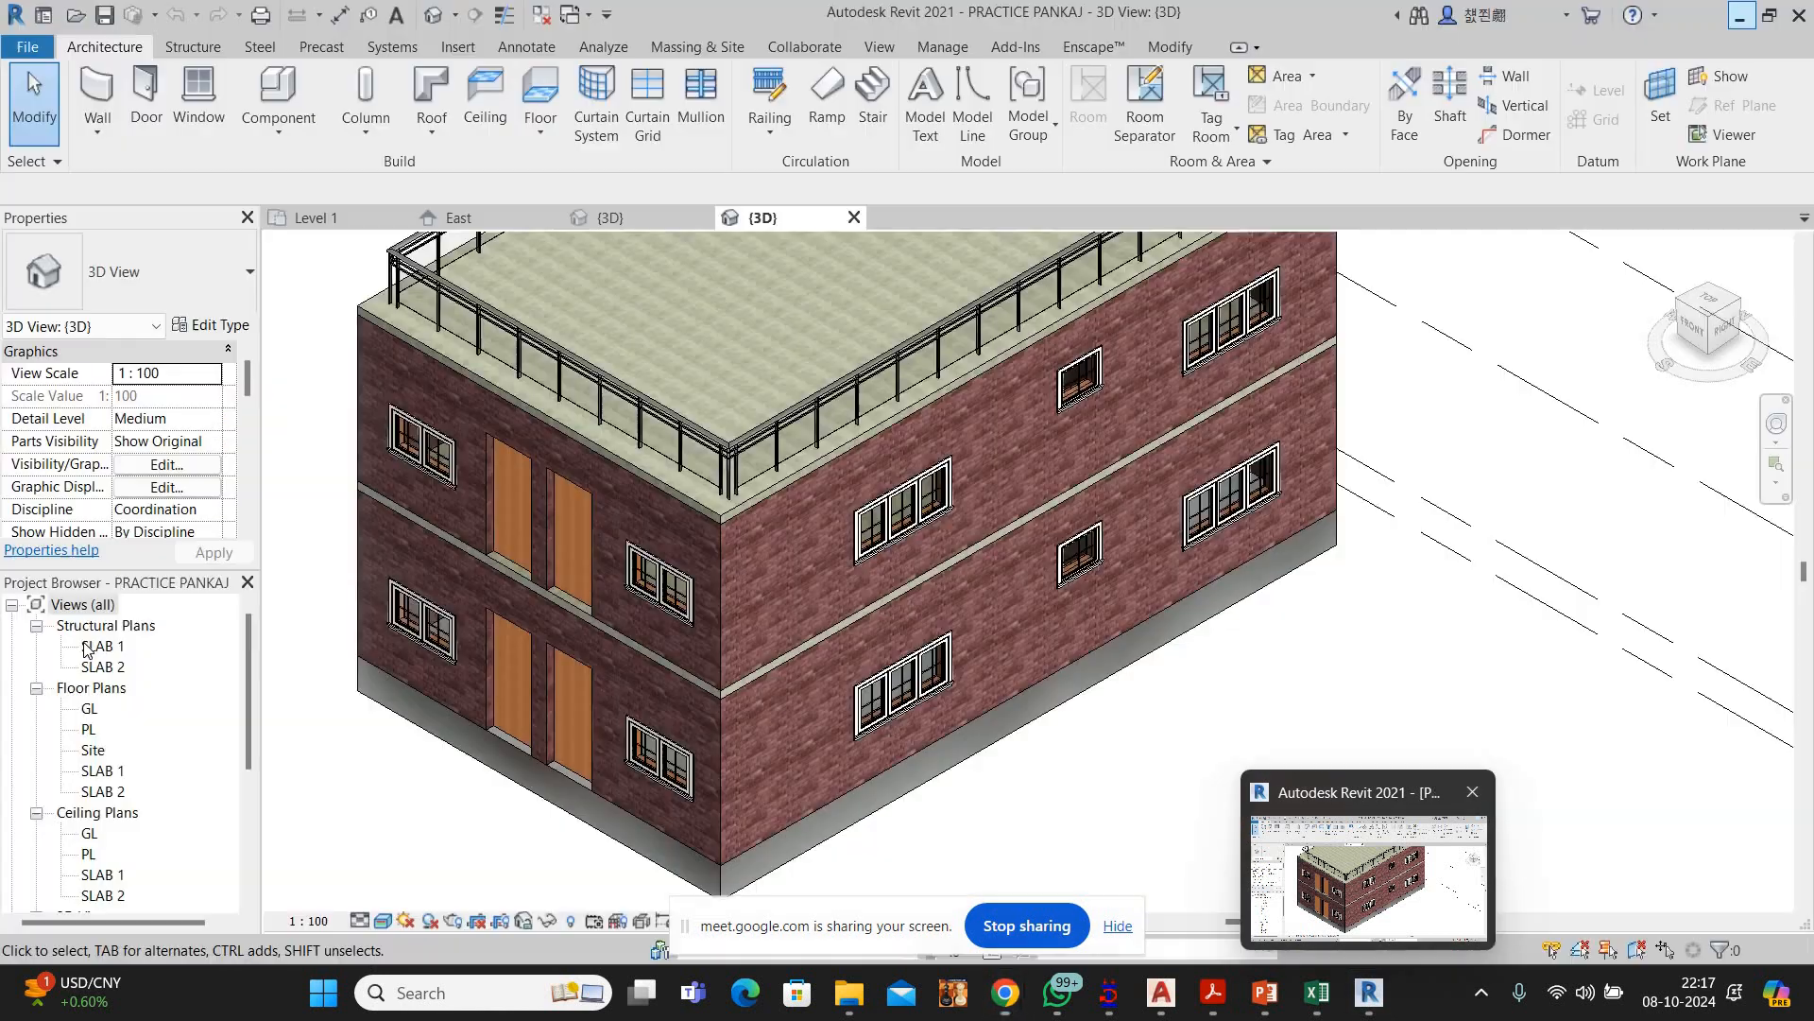
# Look at the SLAB 1 structural plan, open the GL floor plan and start the Wall tool
pyautogui.doubleClick(102, 646)
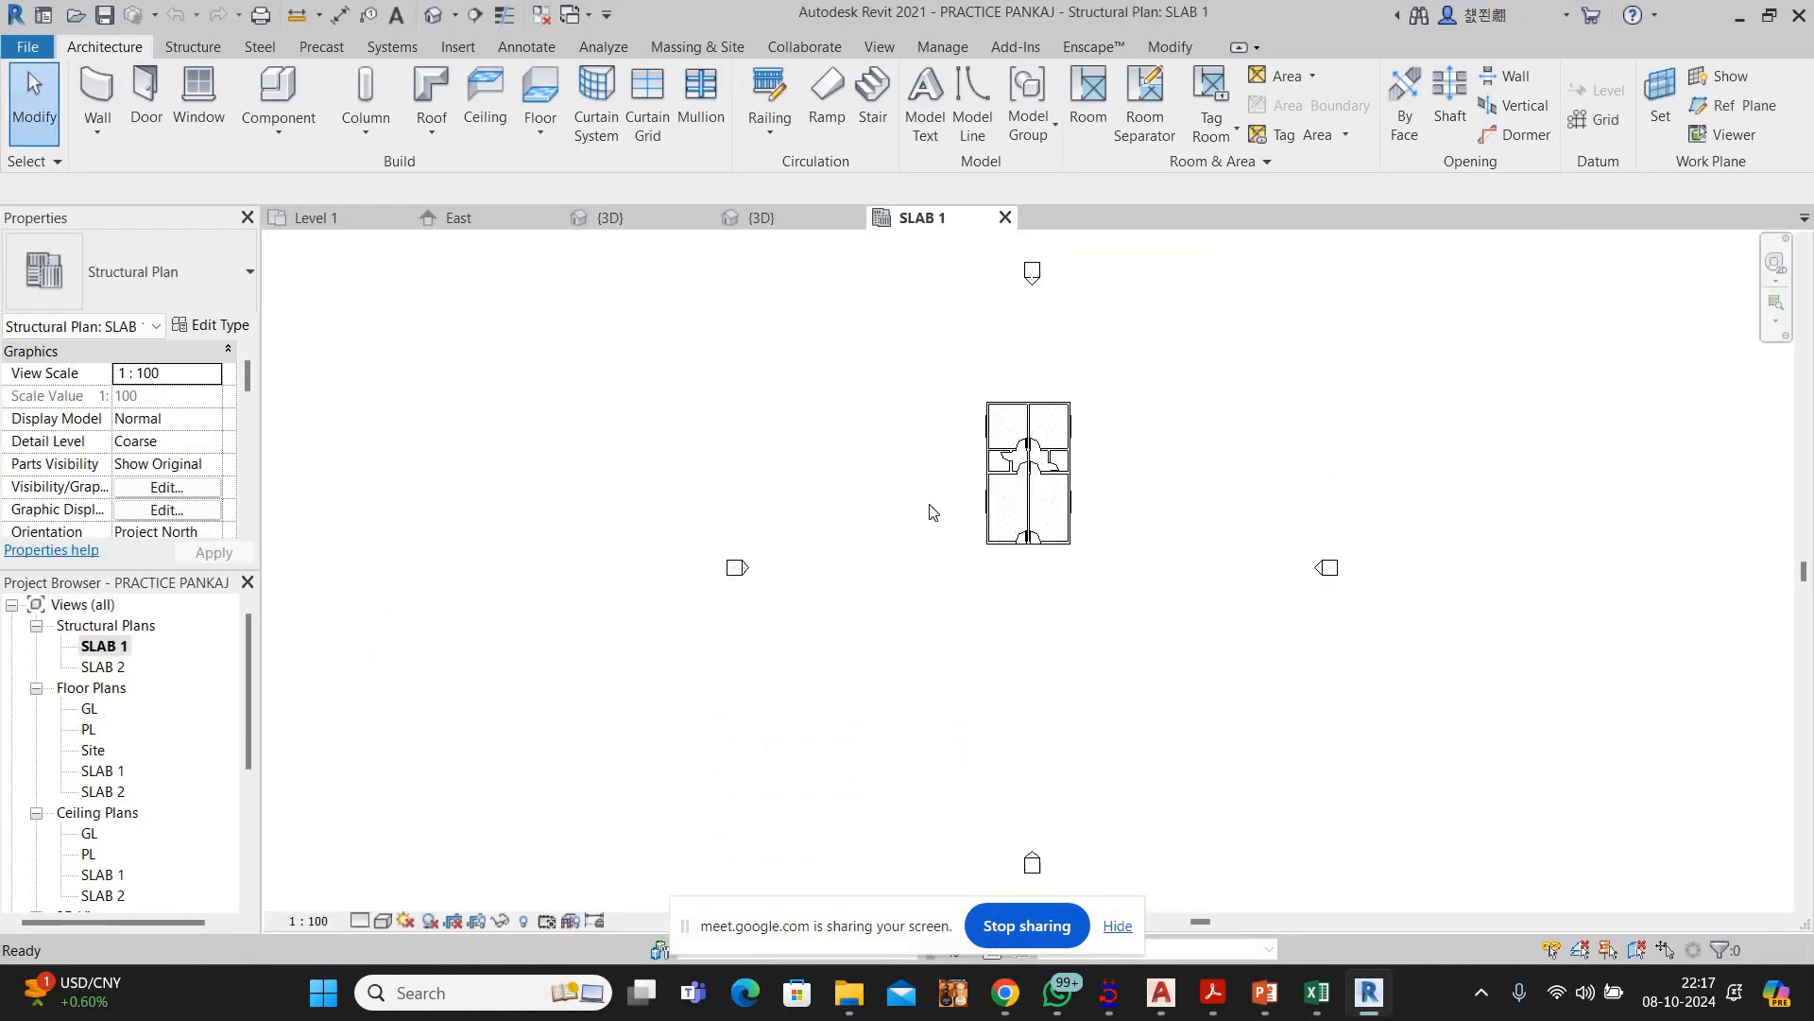
pyautogui.doubleClick(89, 708)
pyautogui.scroll(5, 1125, 458)
pyautogui.moveTo(1125, 459); pyautogui.dragTo(739, 474, button='middle')
pyautogui.press('w')
pyautogui.press('a')
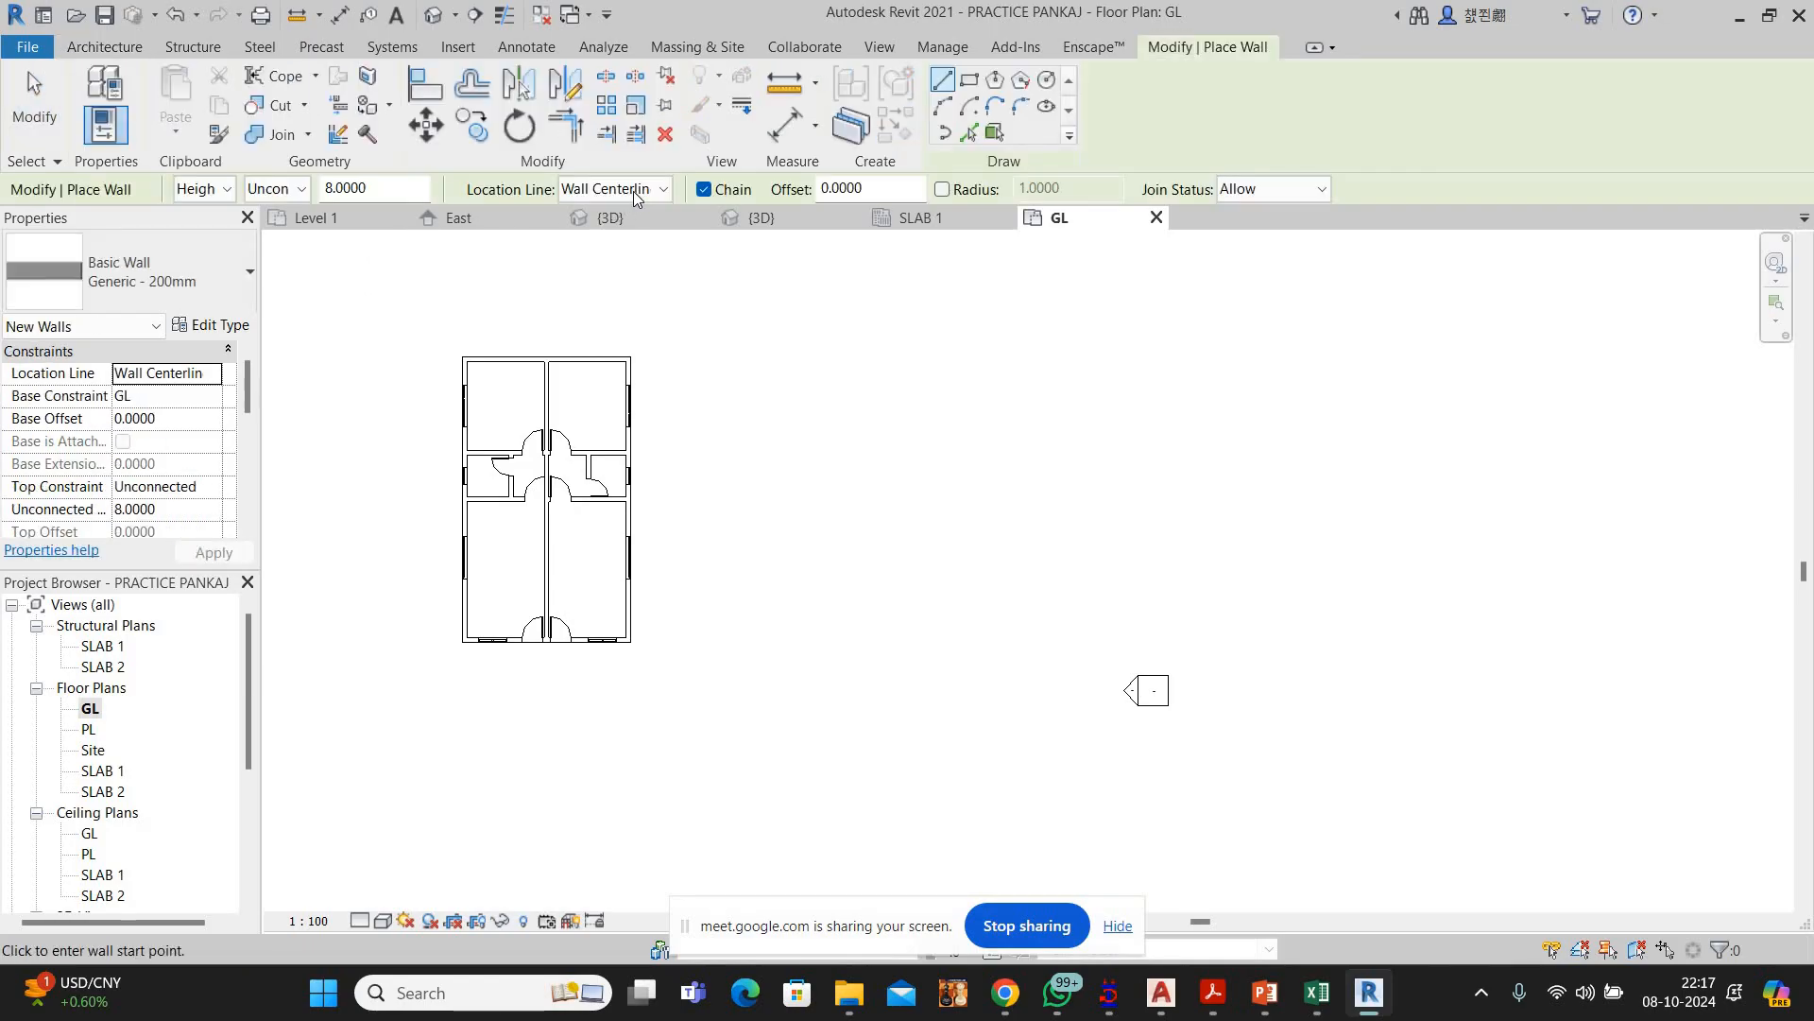
pyautogui.click(635, 195)
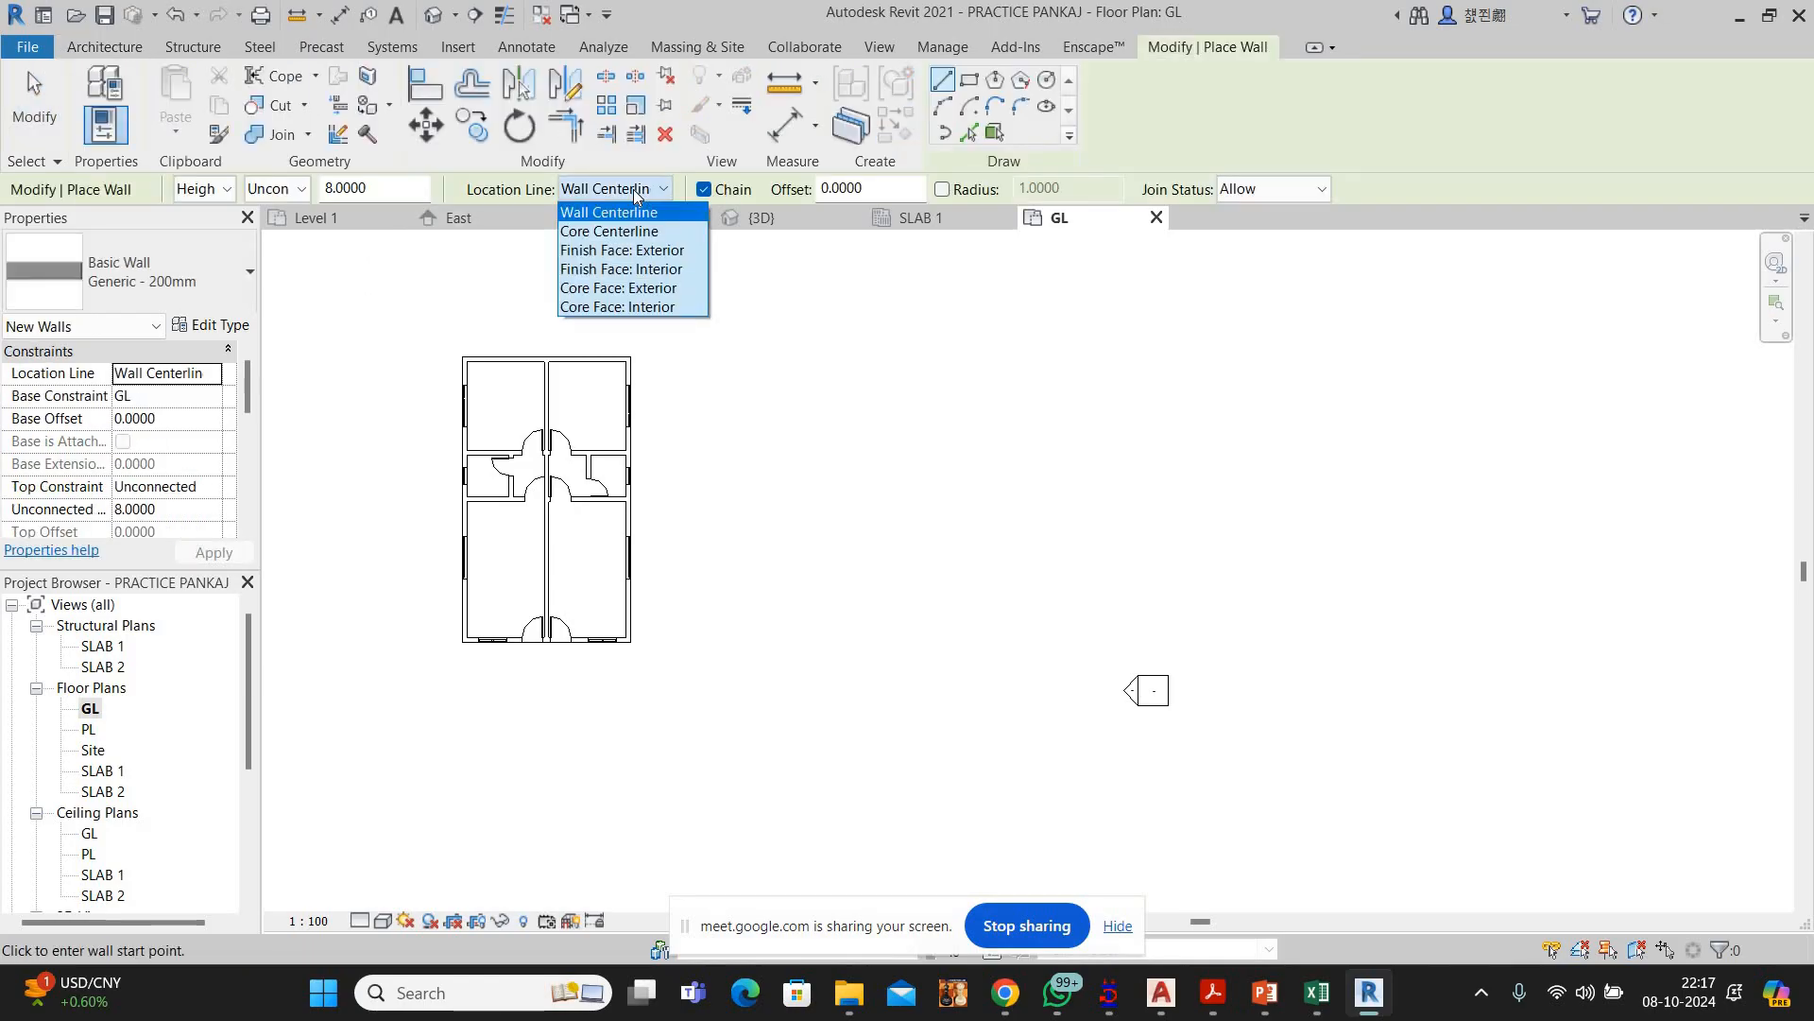
pyautogui.click(634, 250)
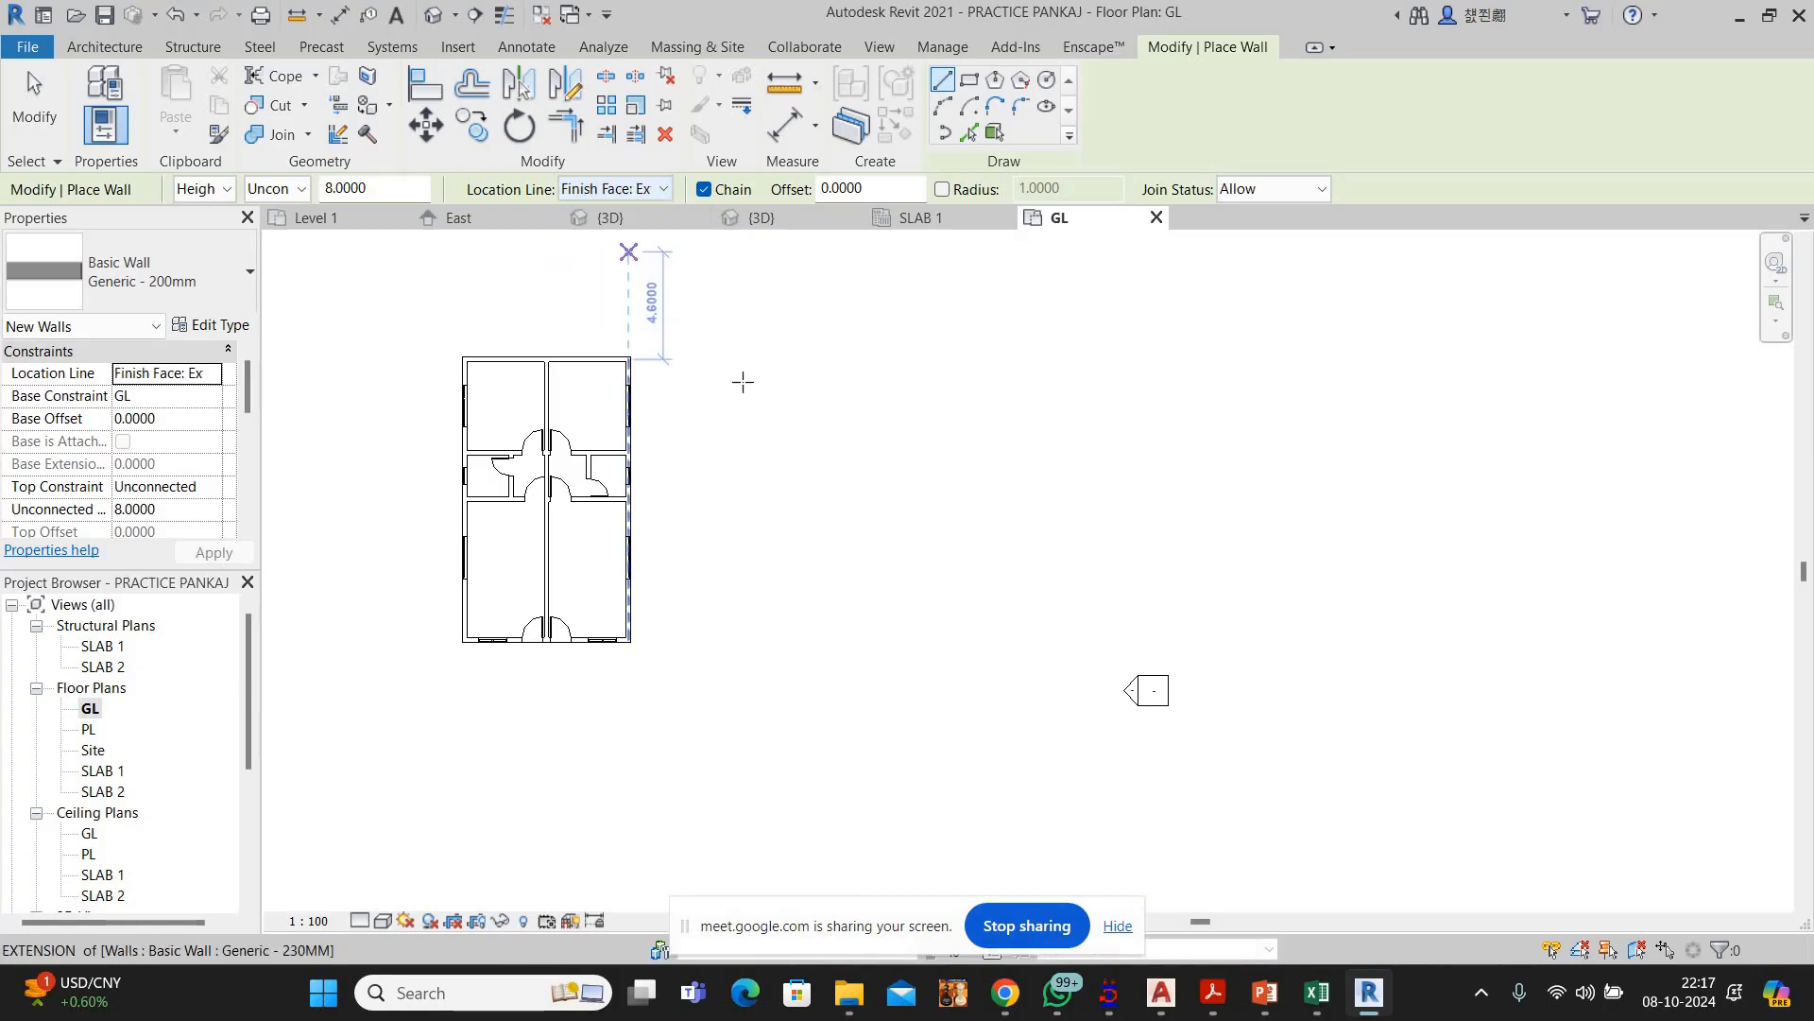
pyautogui.scroll(4, 723, 393)
pyautogui.click(742, 381)
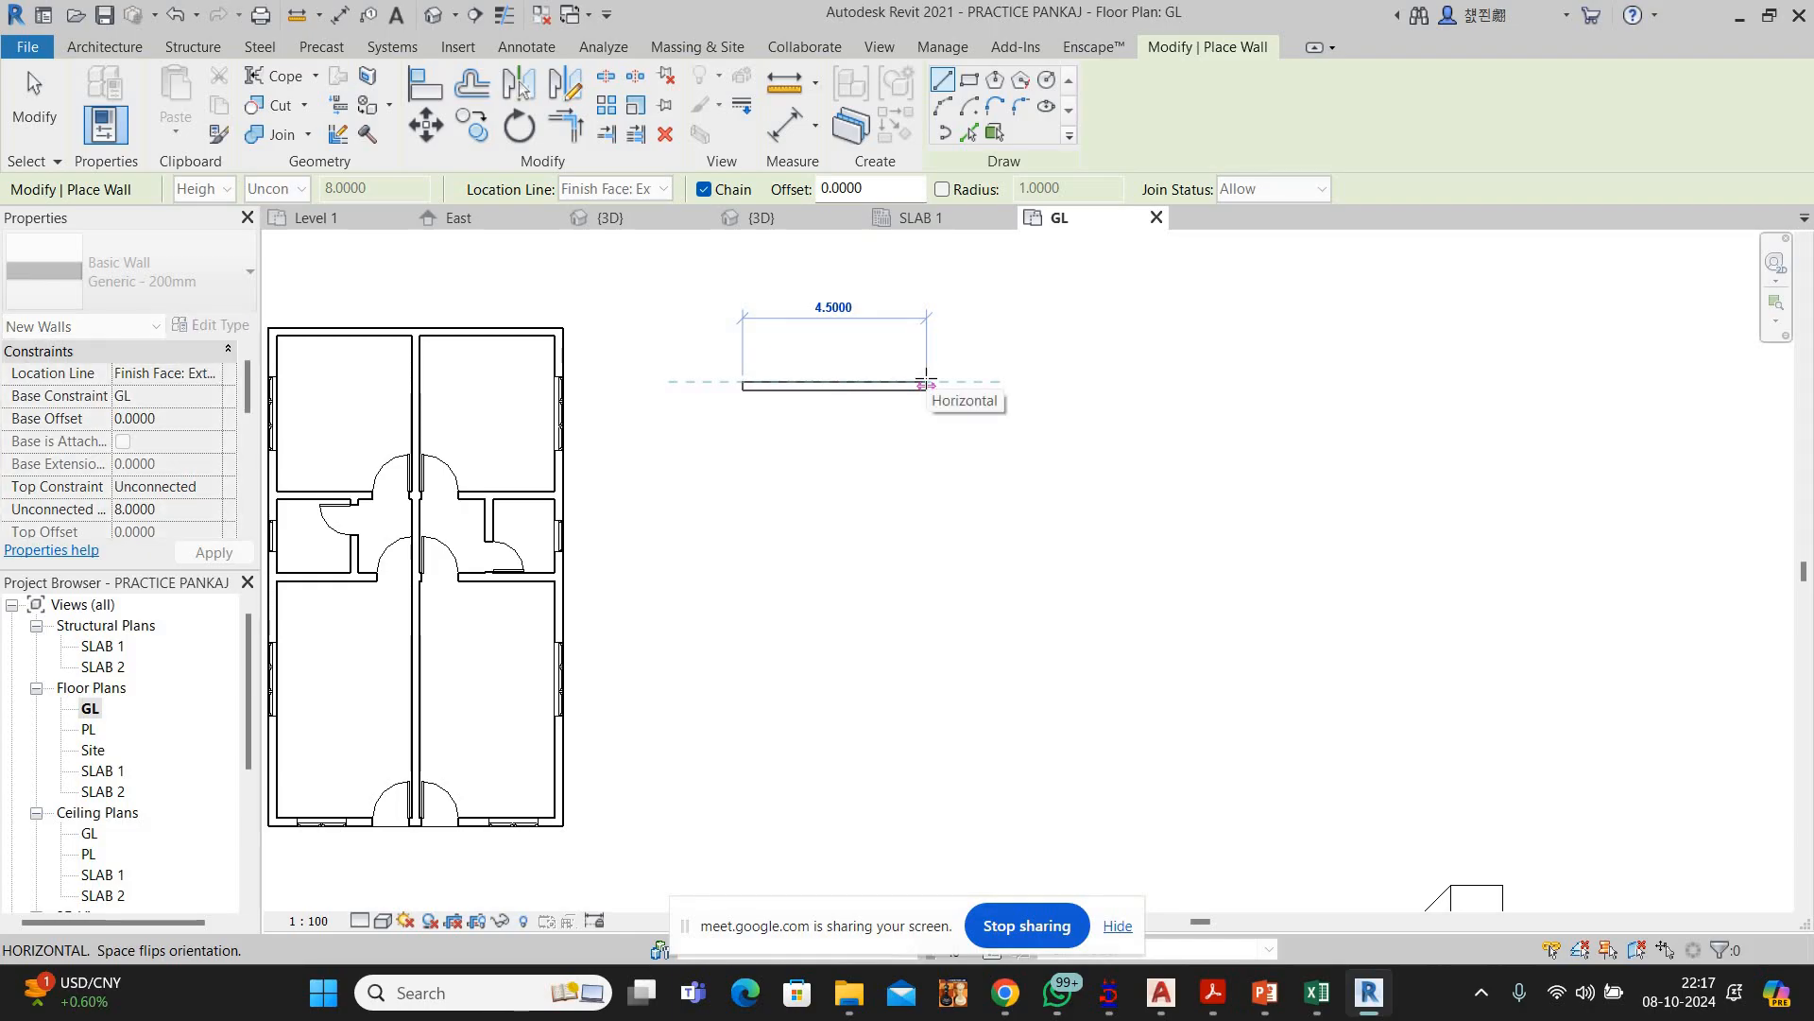
pyautogui.rightClick(789, 304)
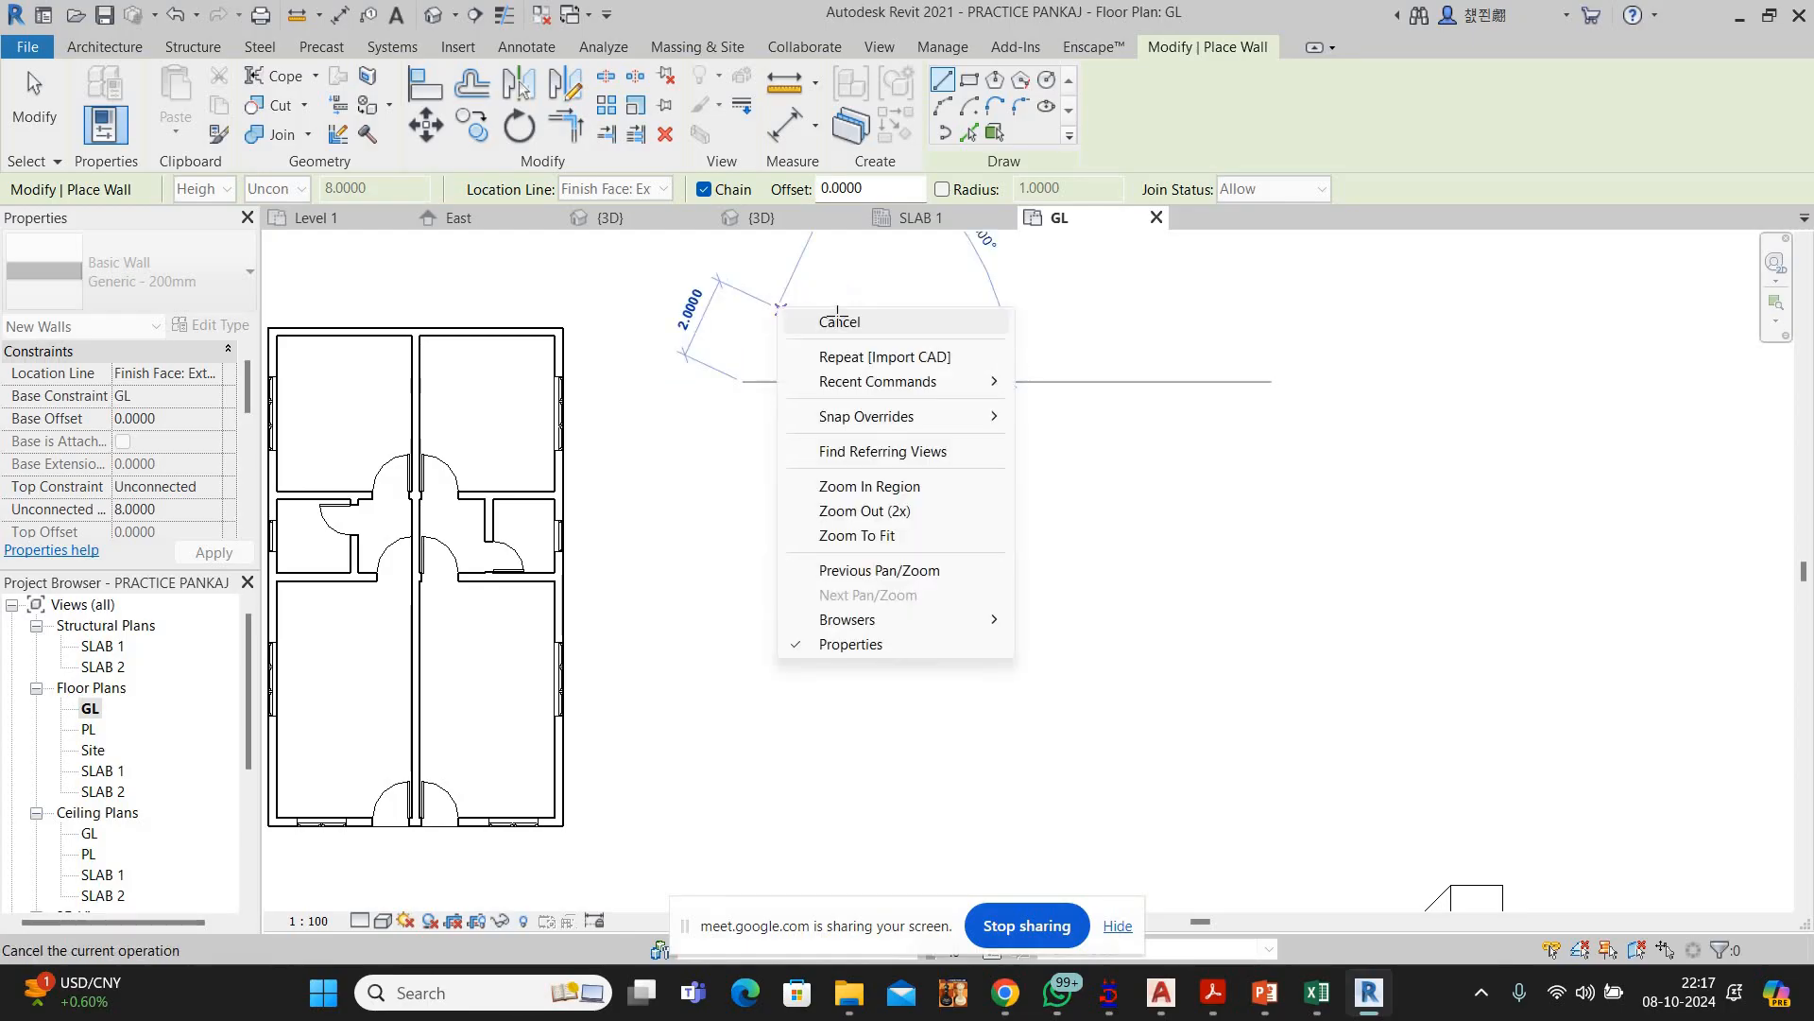
pyautogui.click(837, 318)
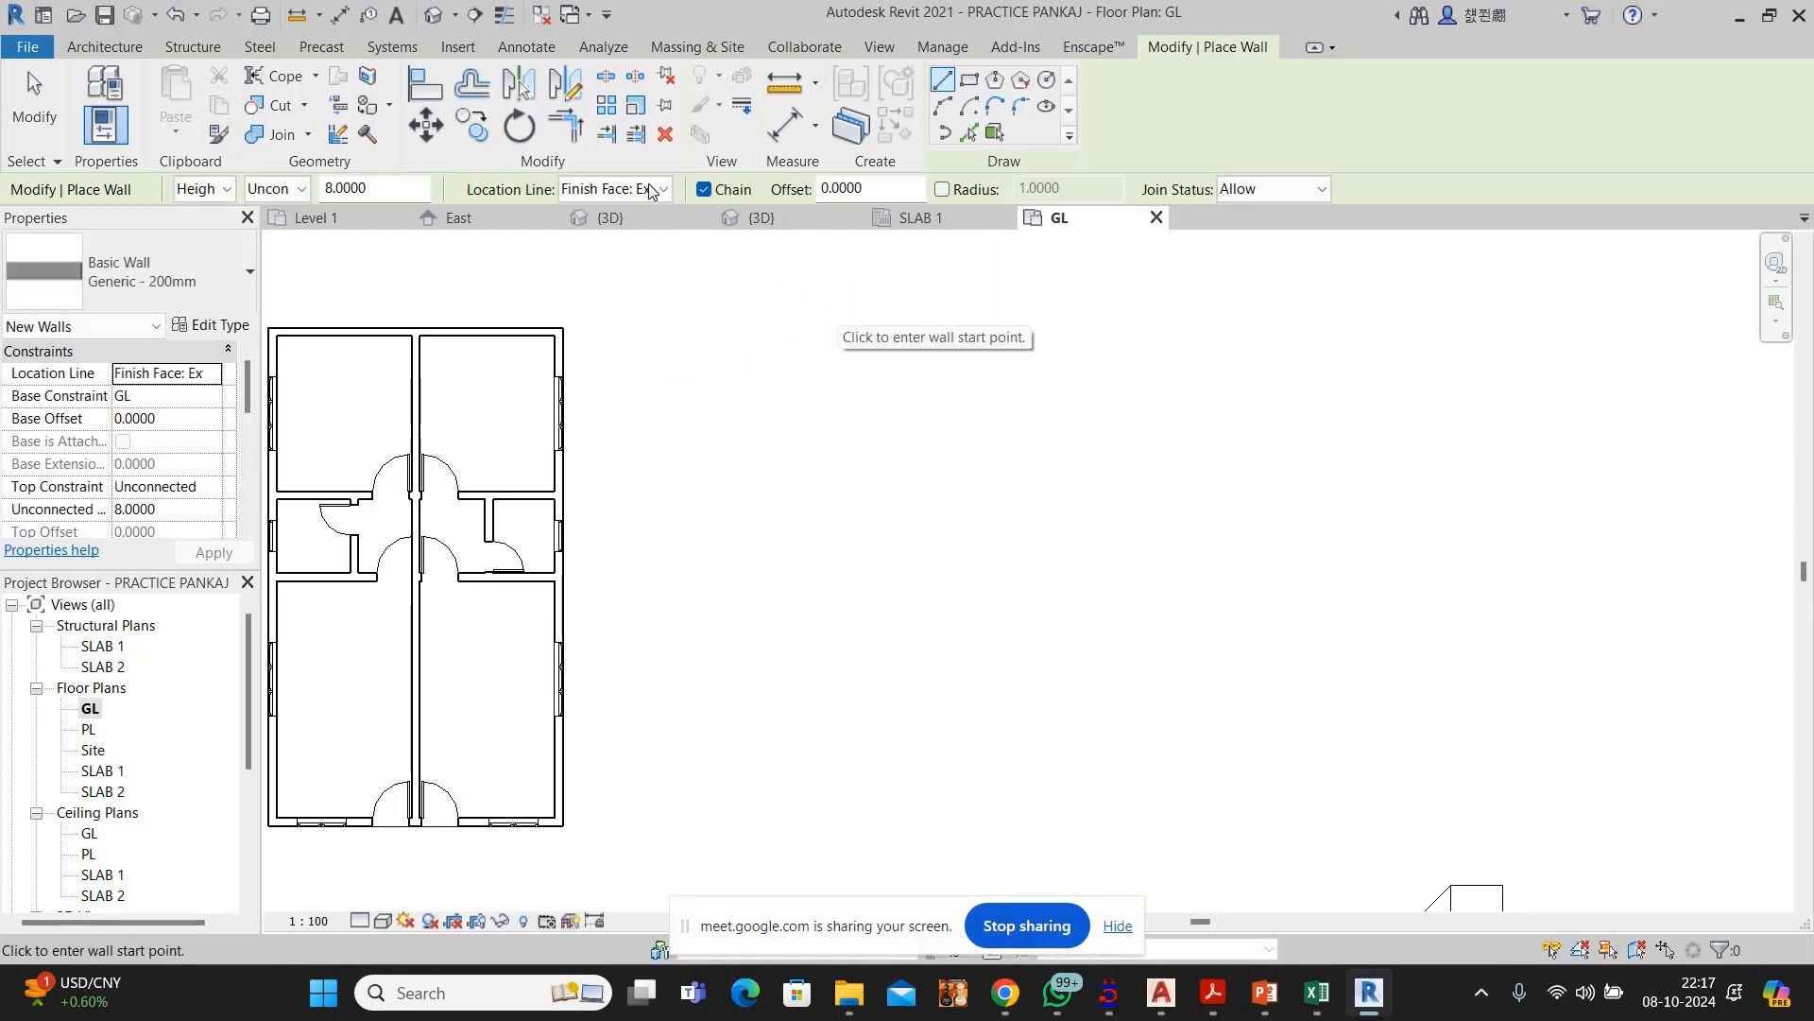
# Draw a rectangle of Generic - 200mm walls beside the building, about 5.6 m by 3 m, with the location line at Finish Face: Interior
pyautogui.click(652, 189)
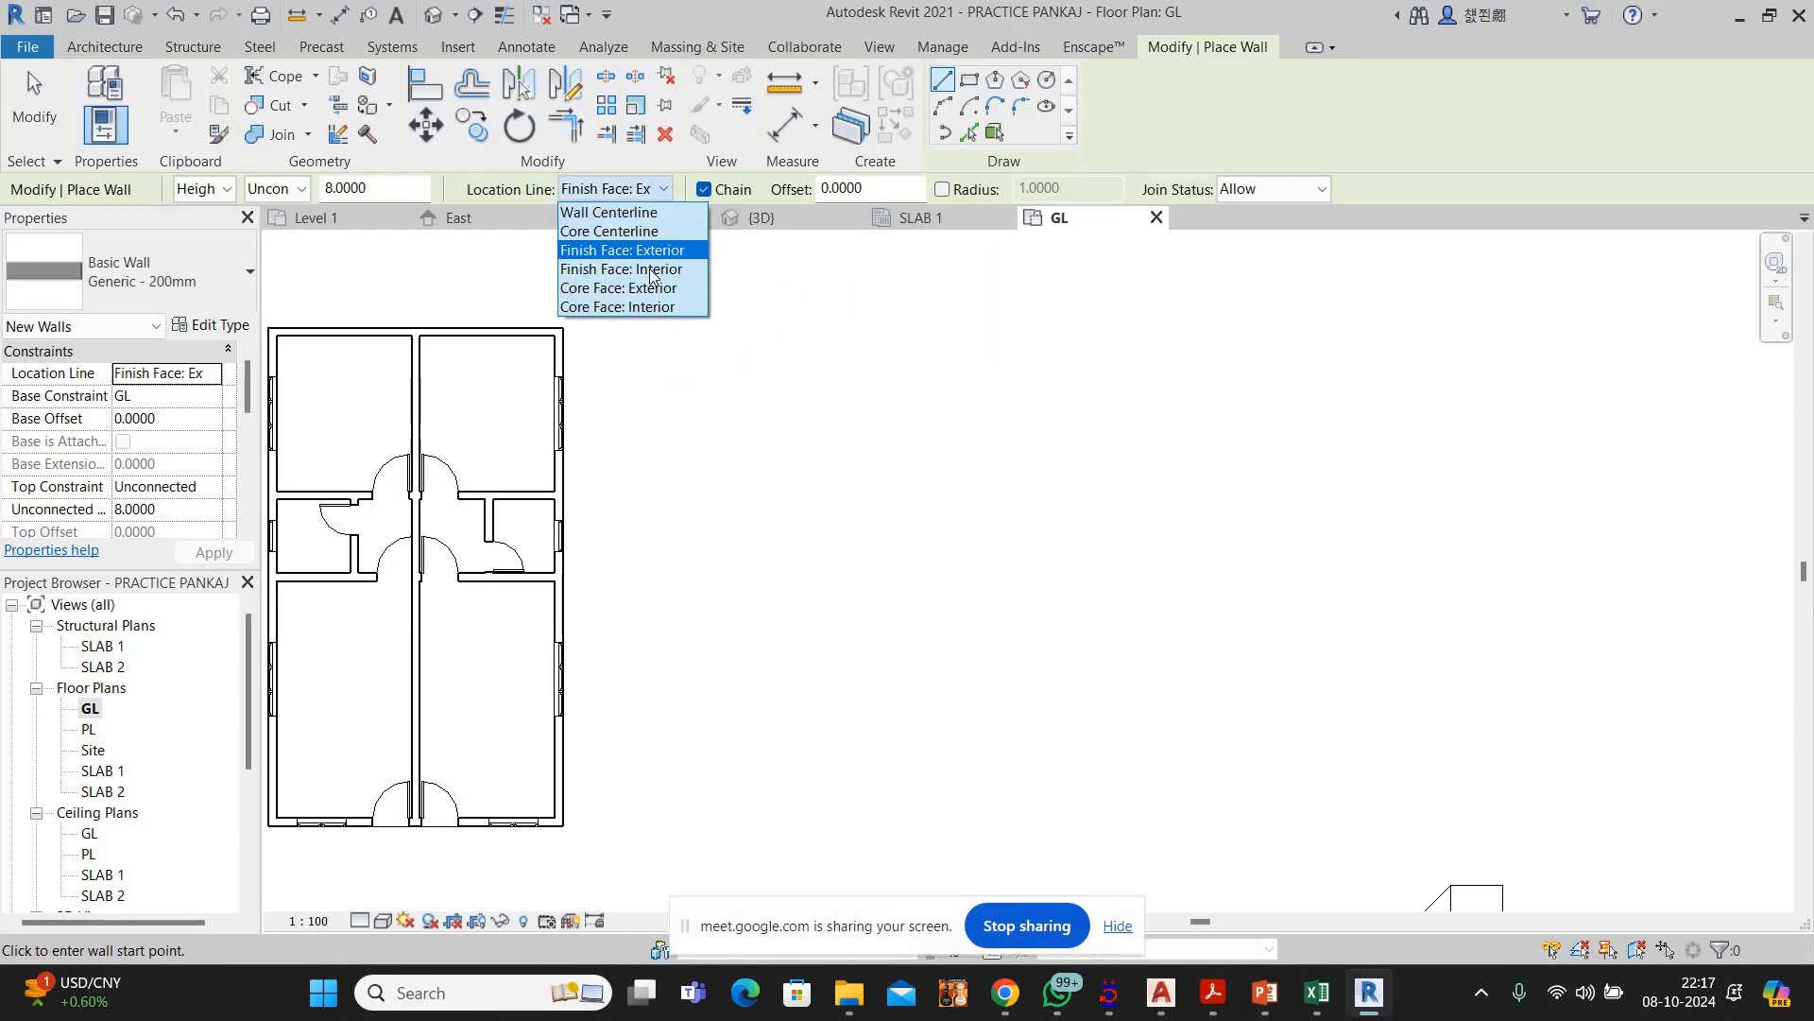
pyautogui.click(647, 272)
pyautogui.click(813, 452)
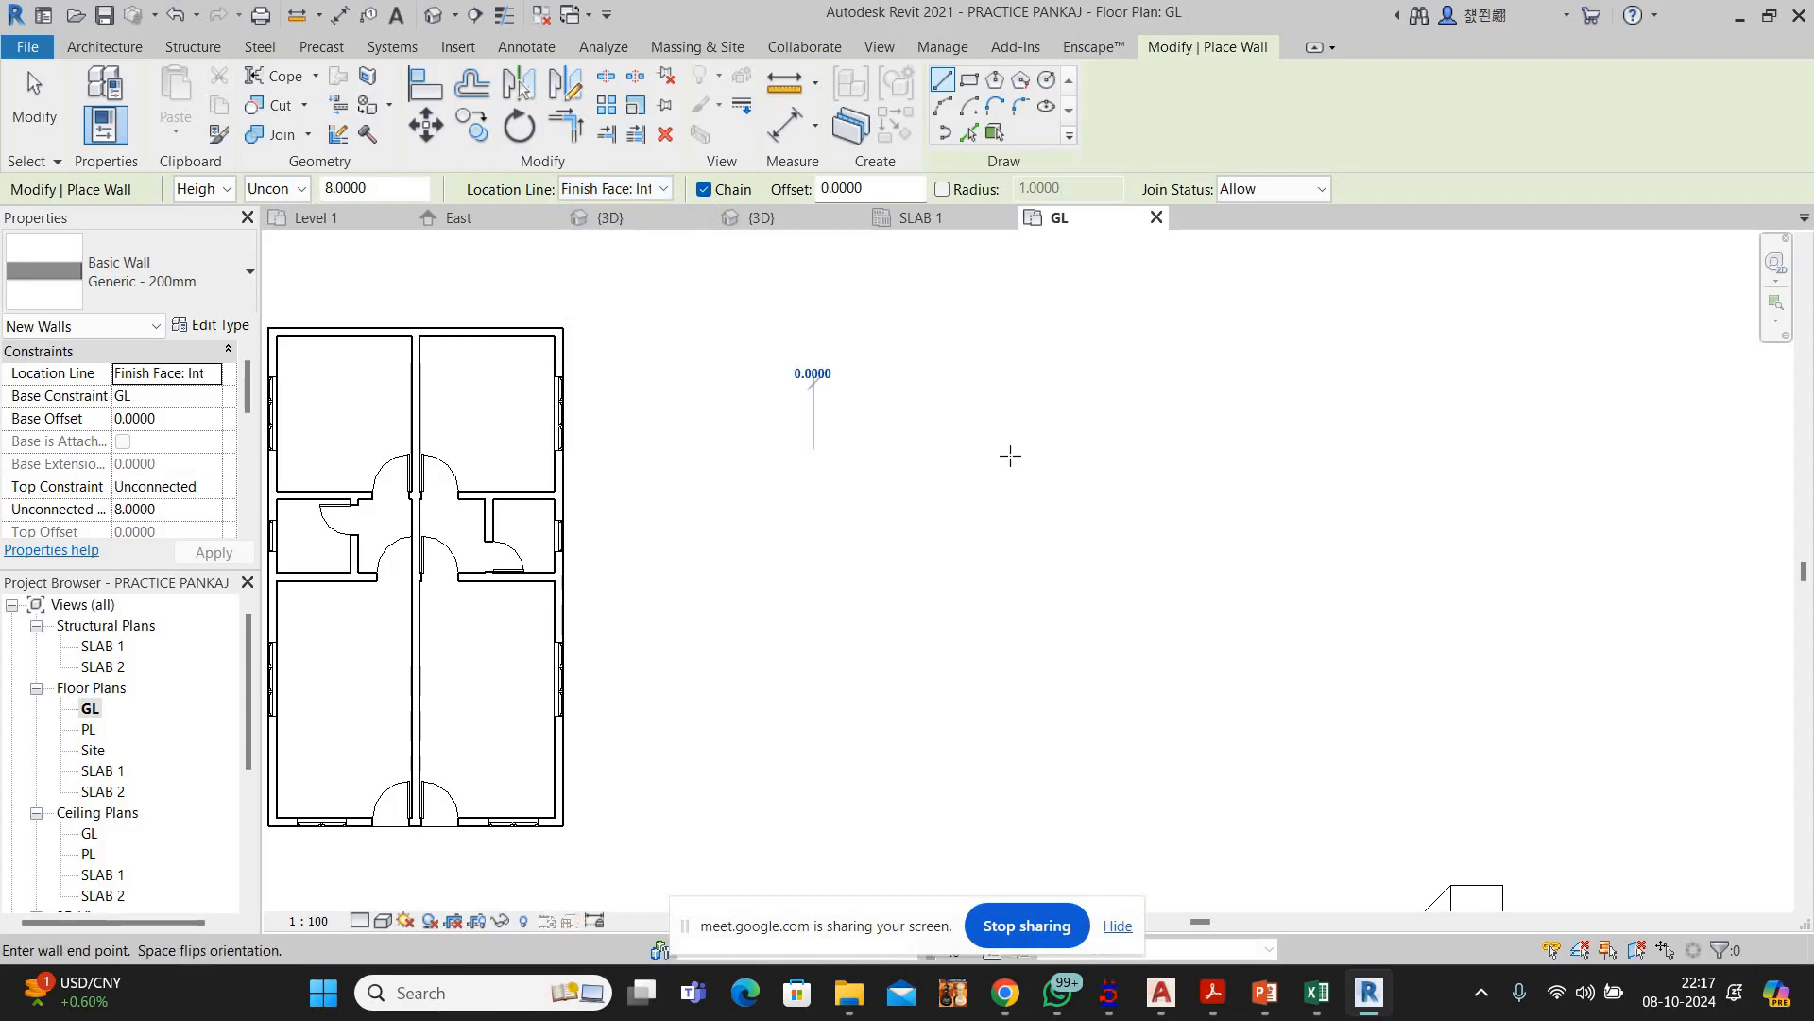
pyautogui.click(1043, 452)
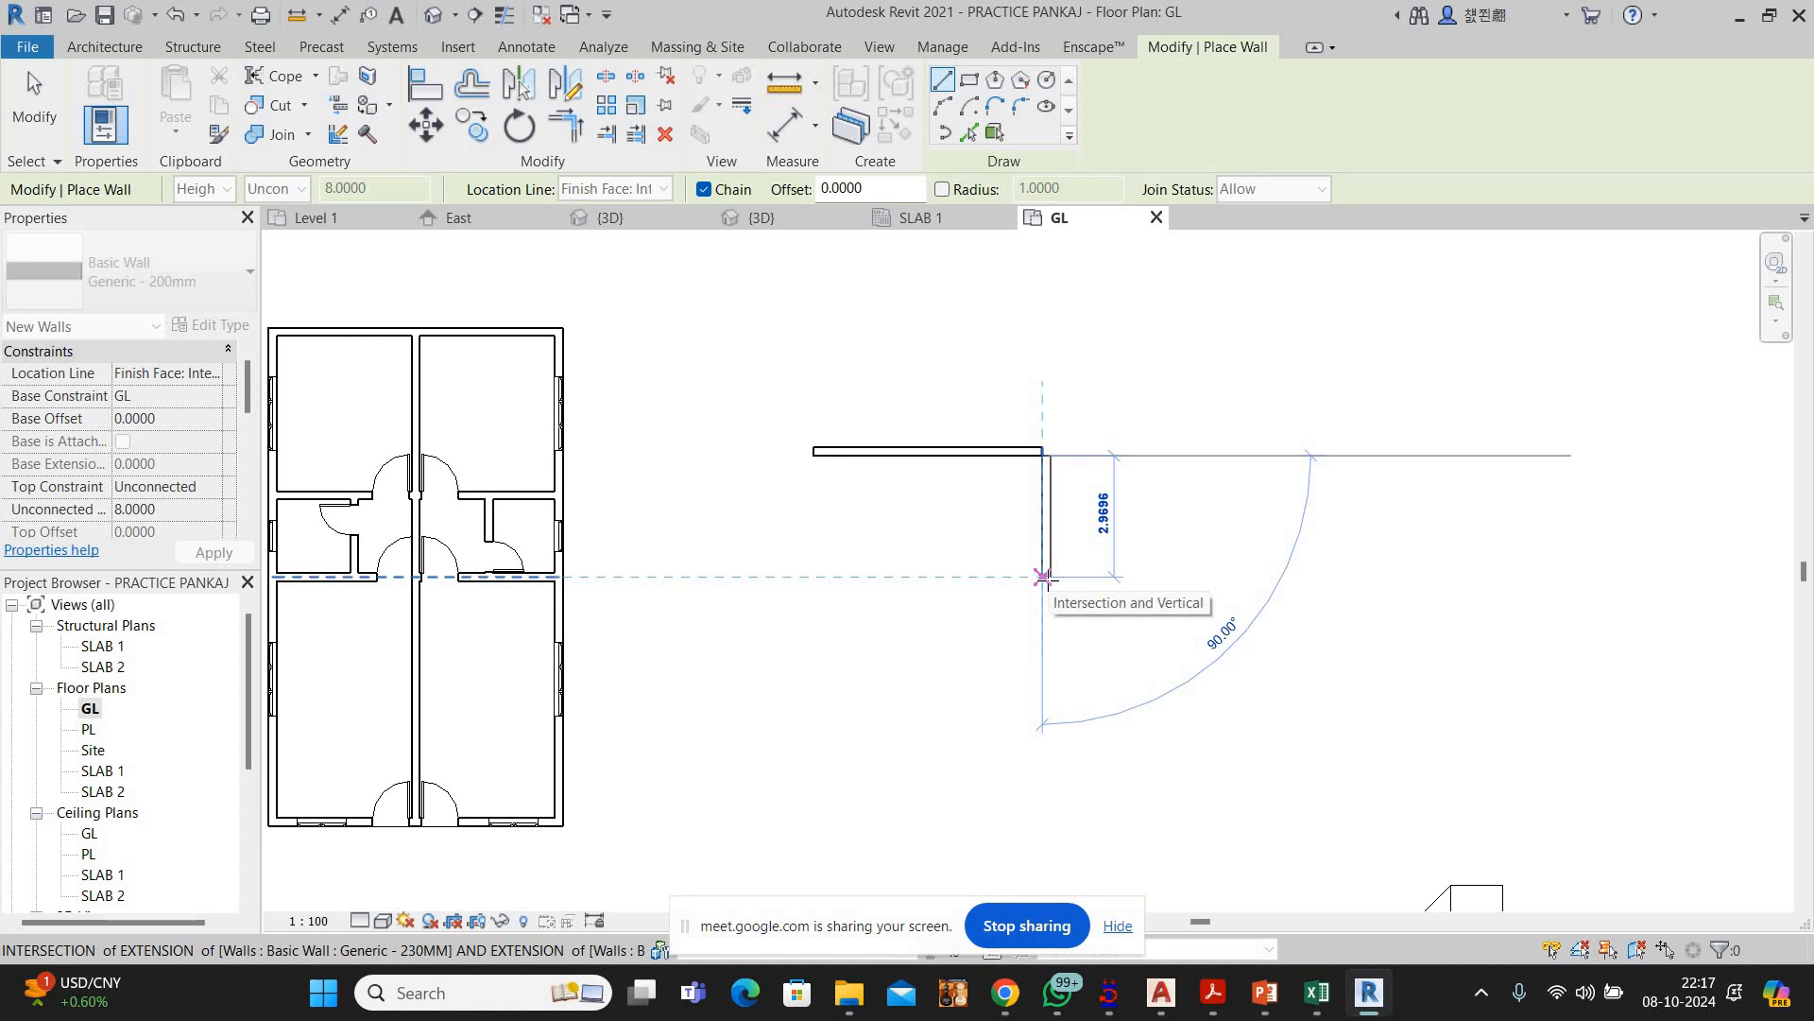
pyautogui.click(860, 579)
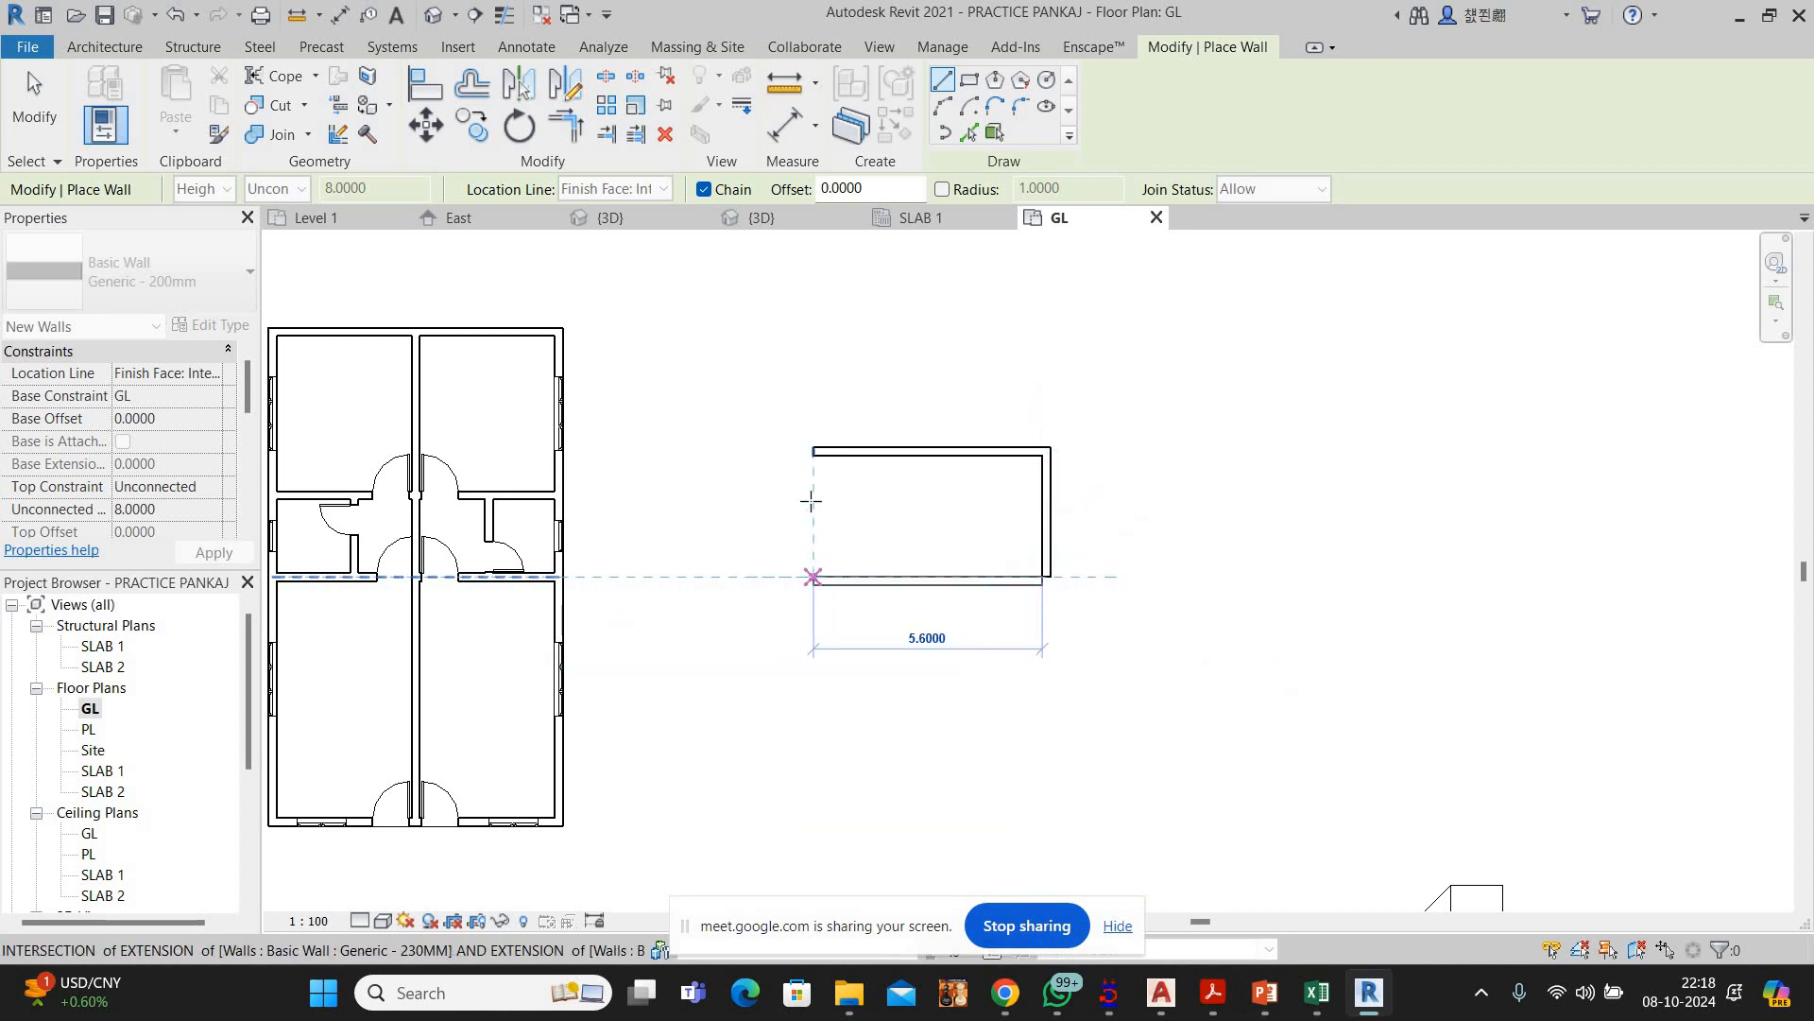
pyautogui.click(813, 576)
pyautogui.click(813, 455)
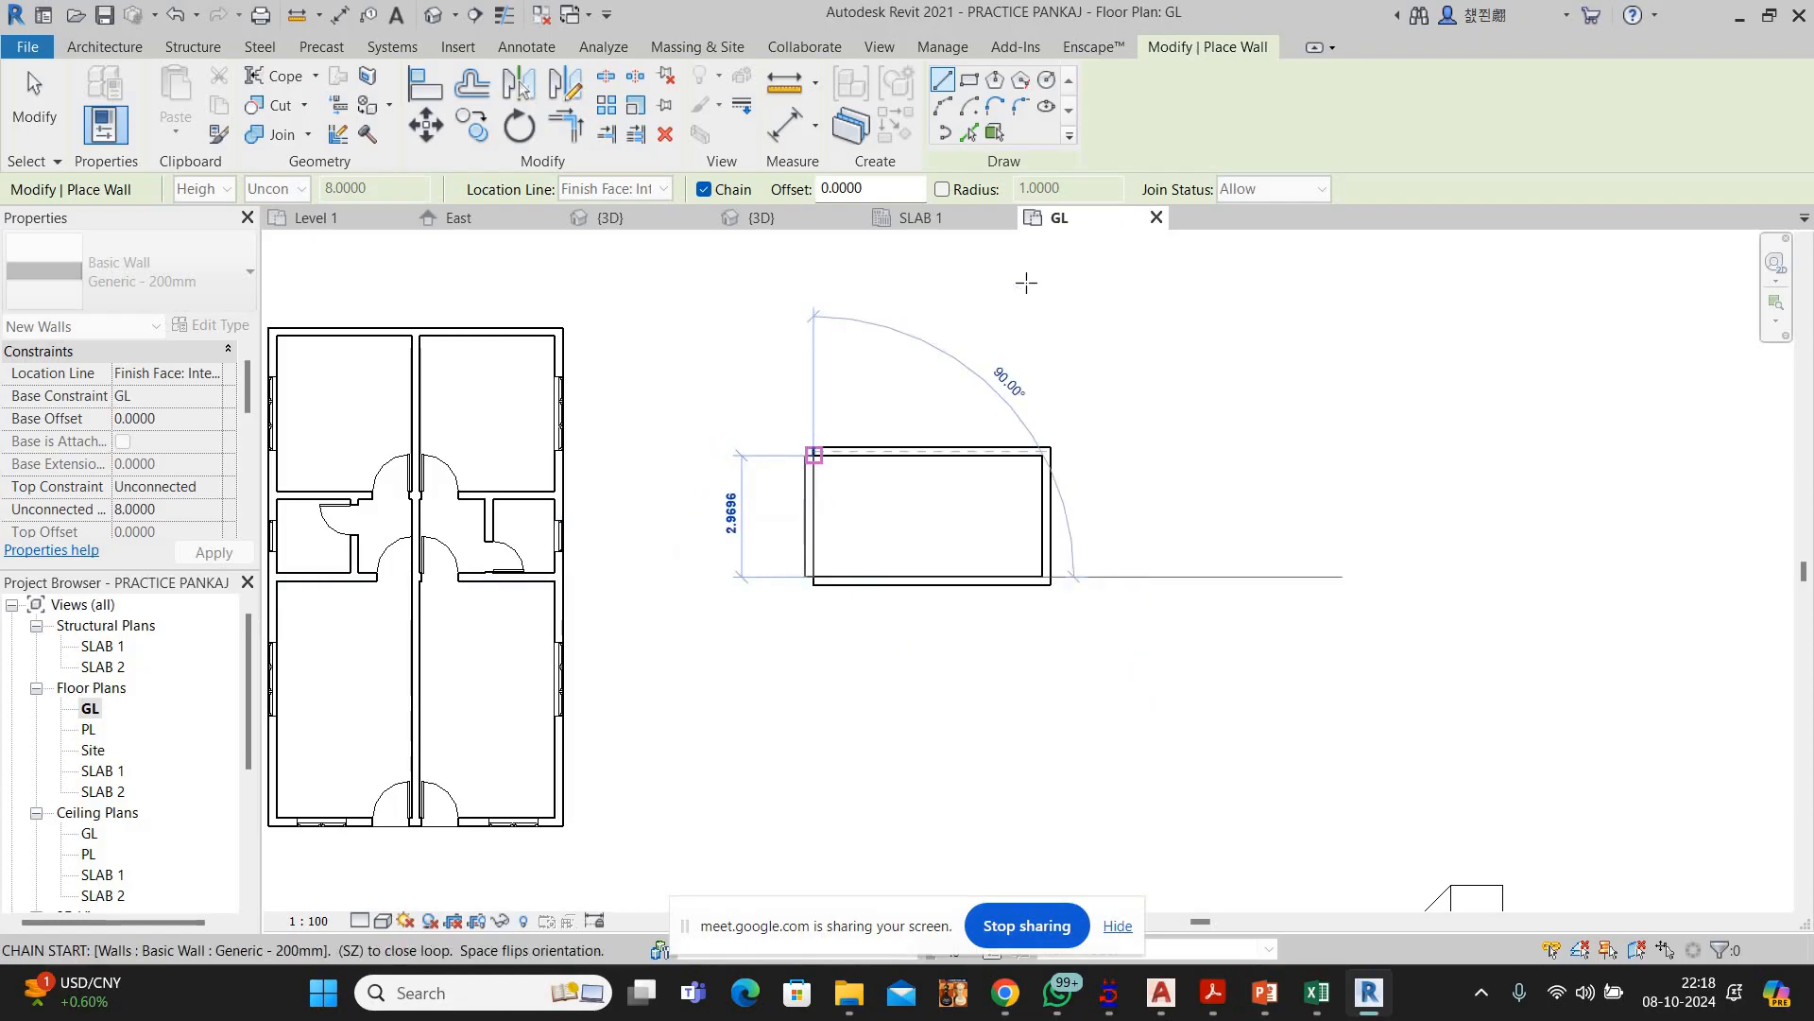
pyautogui.press('Escape')
pyautogui.rightClick(1064, 295)
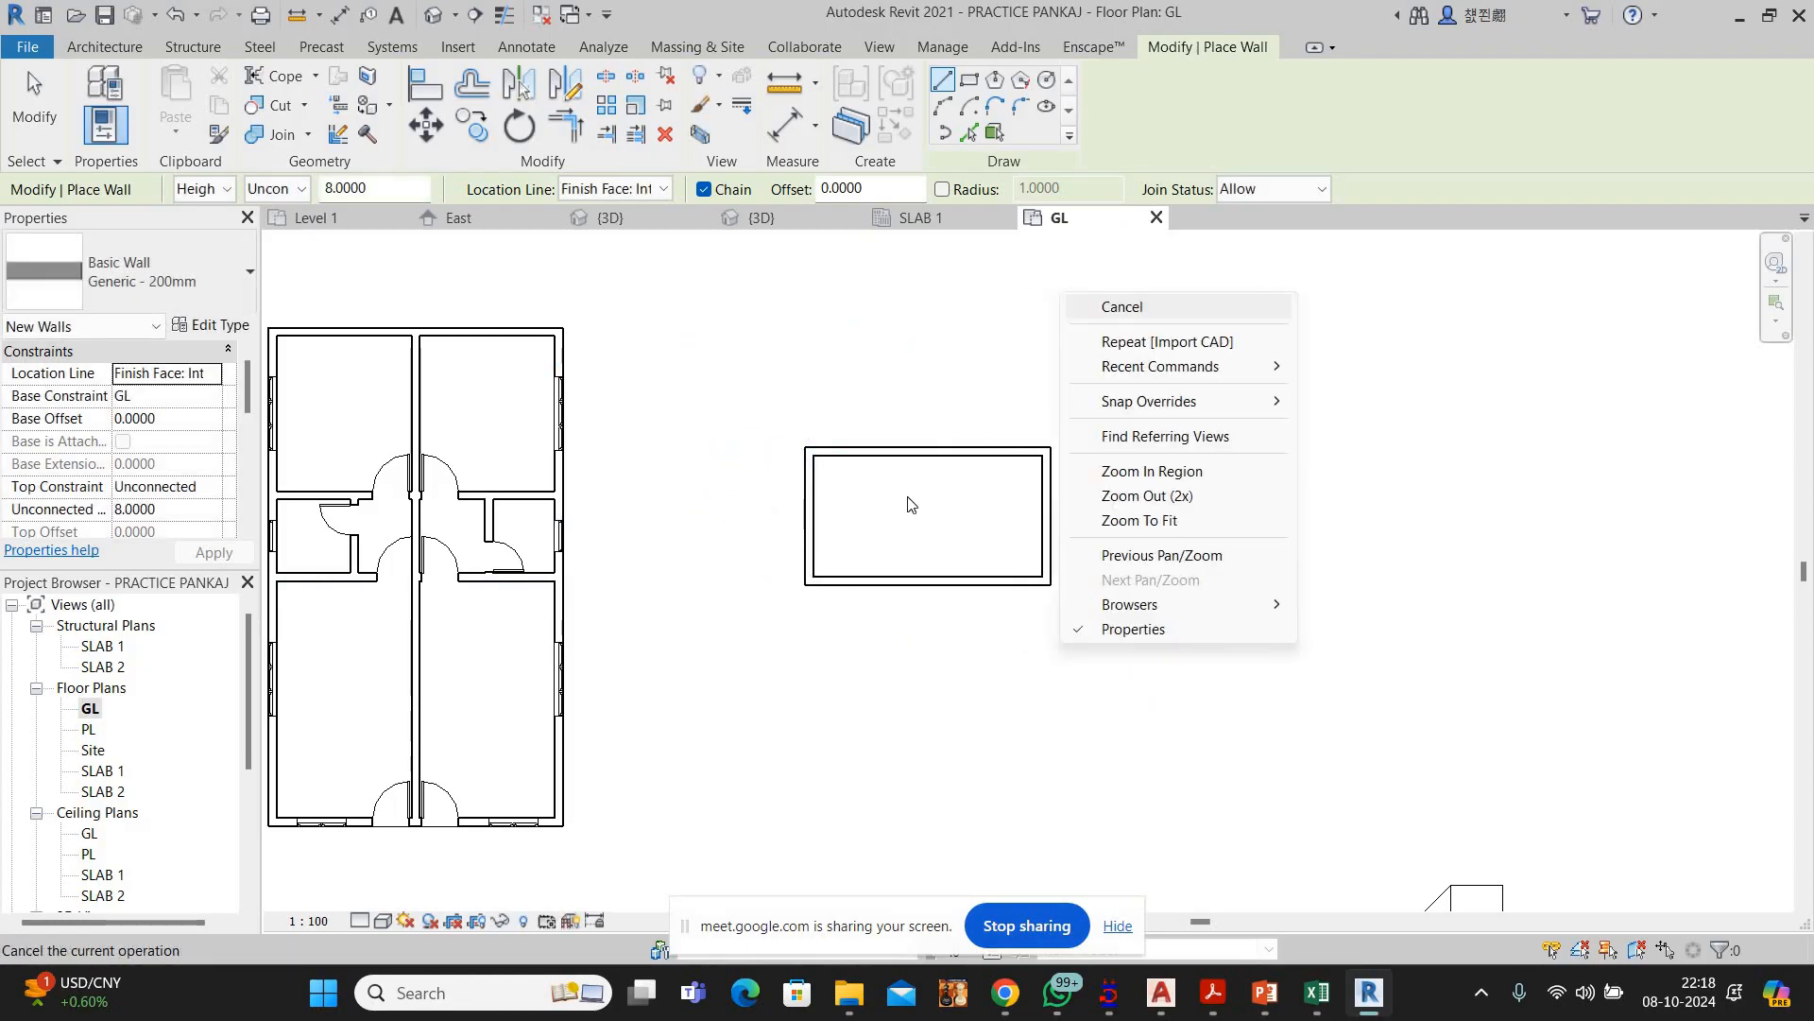
pyautogui.press('Escape')
pyautogui.press('Escape')
pyautogui.scroll(2, 905, 498)
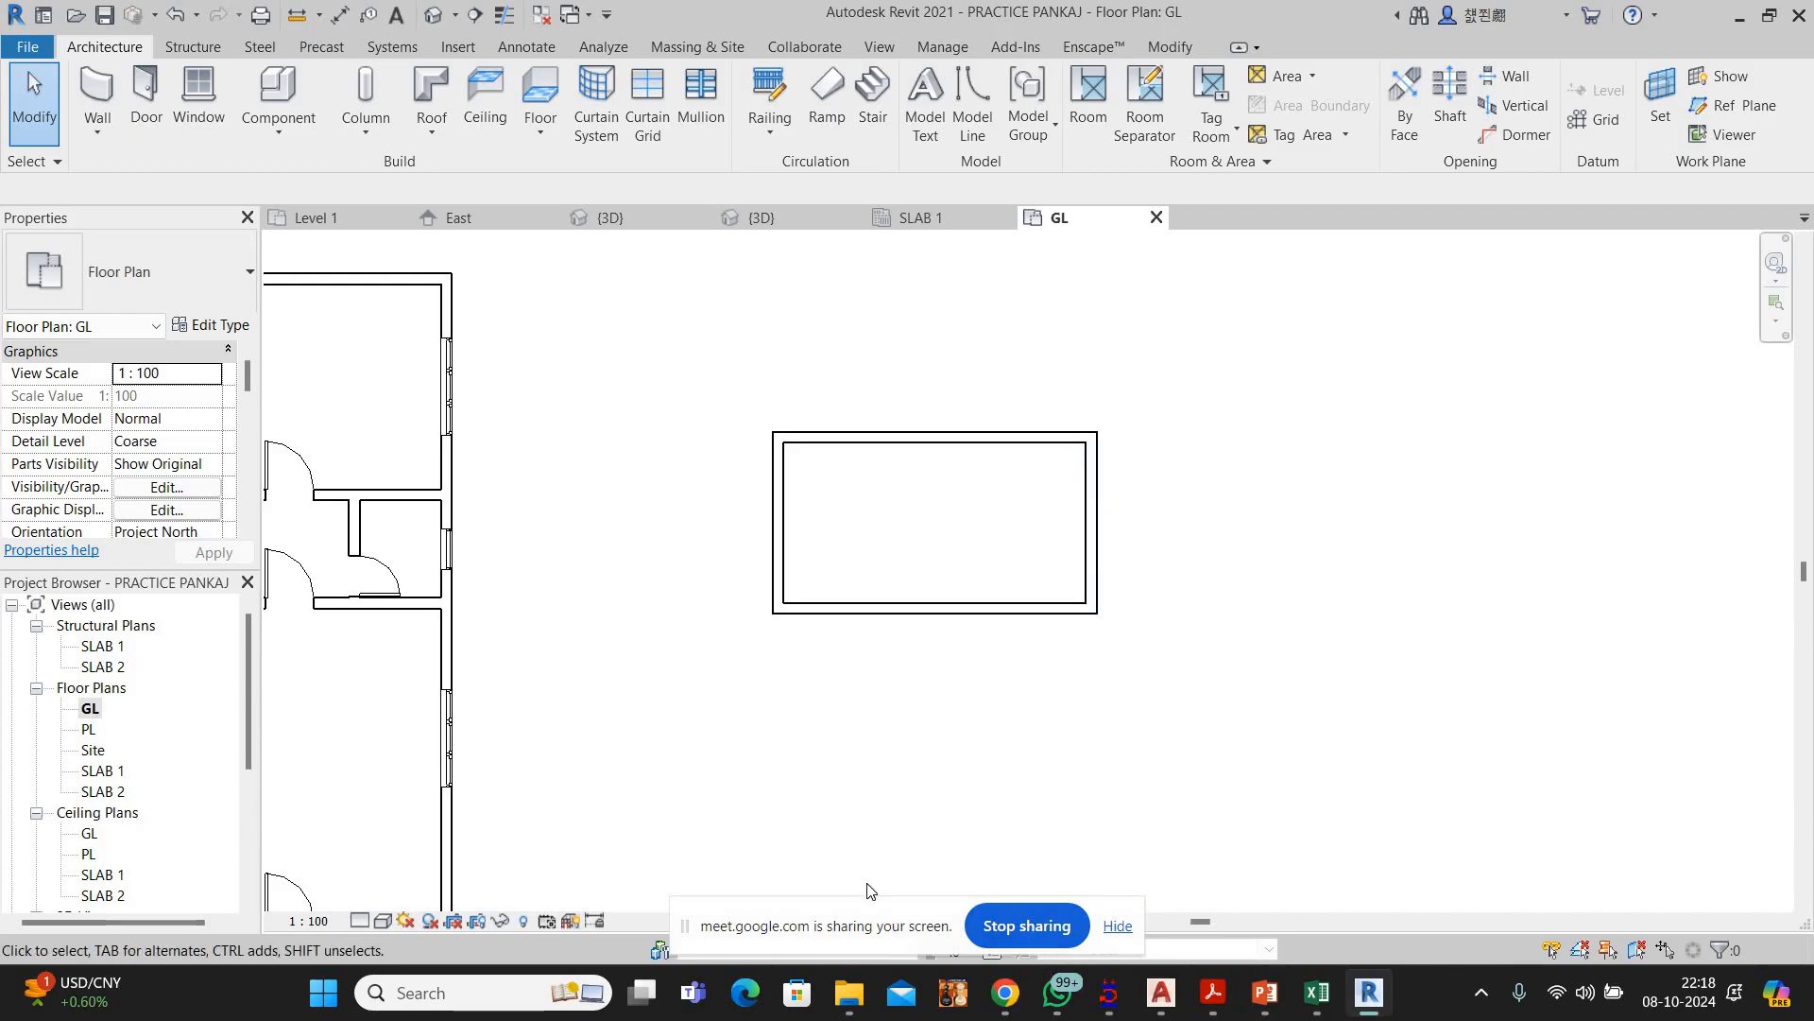
# Switch to the Meet call in Chrome, mute the participant who is speaking, and minimise the browser to return to Revit
pyautogui.click(869, 803)
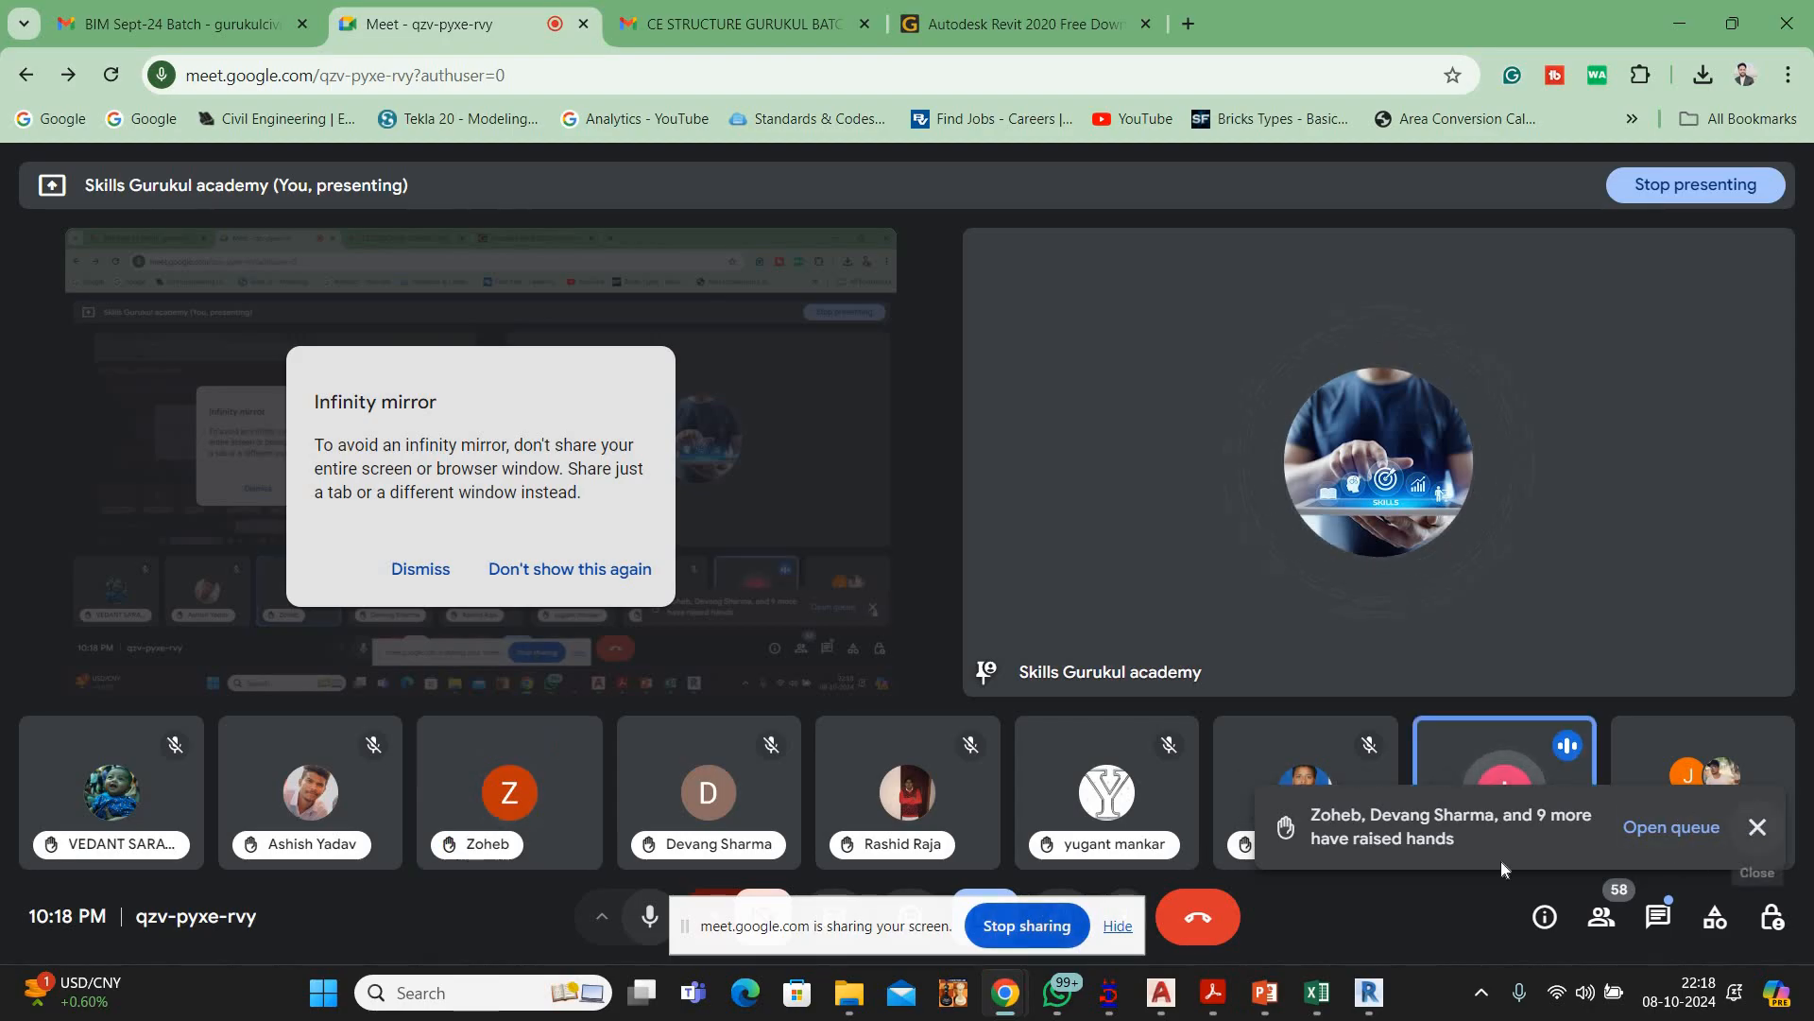
pyautogui.moveTo(1509, 803)
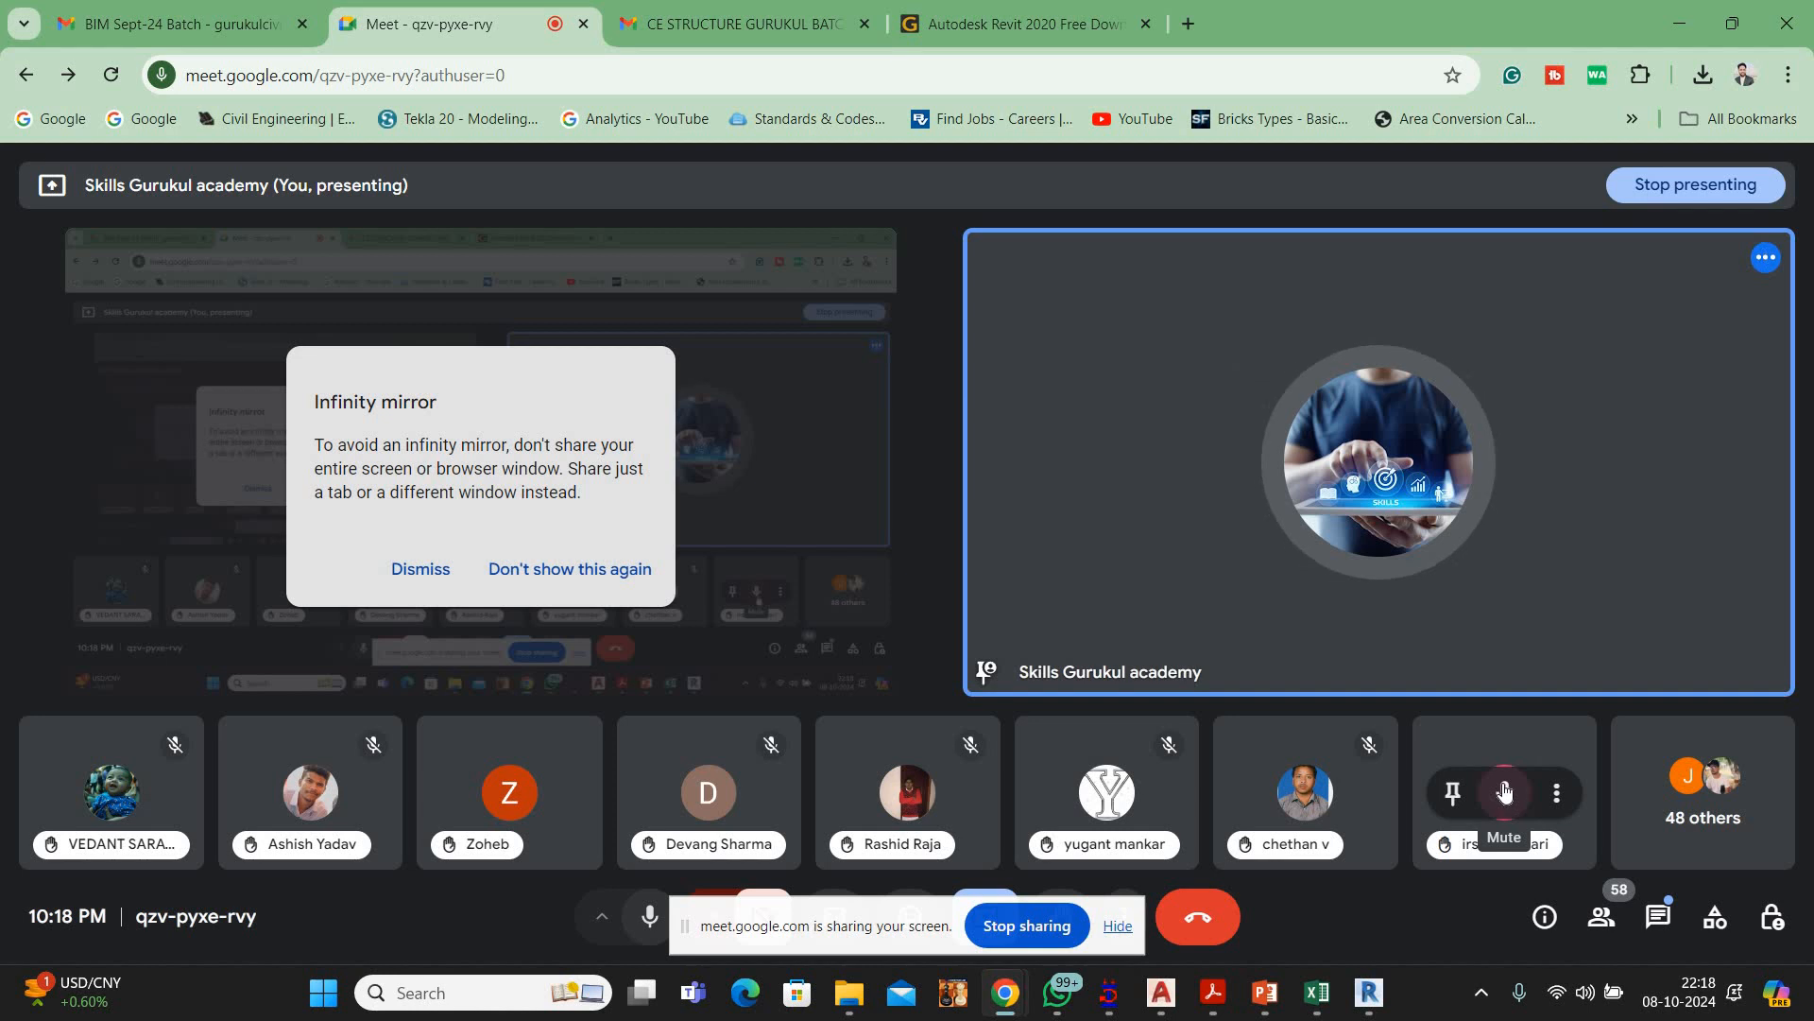
pyautogui.click(1504, 790)
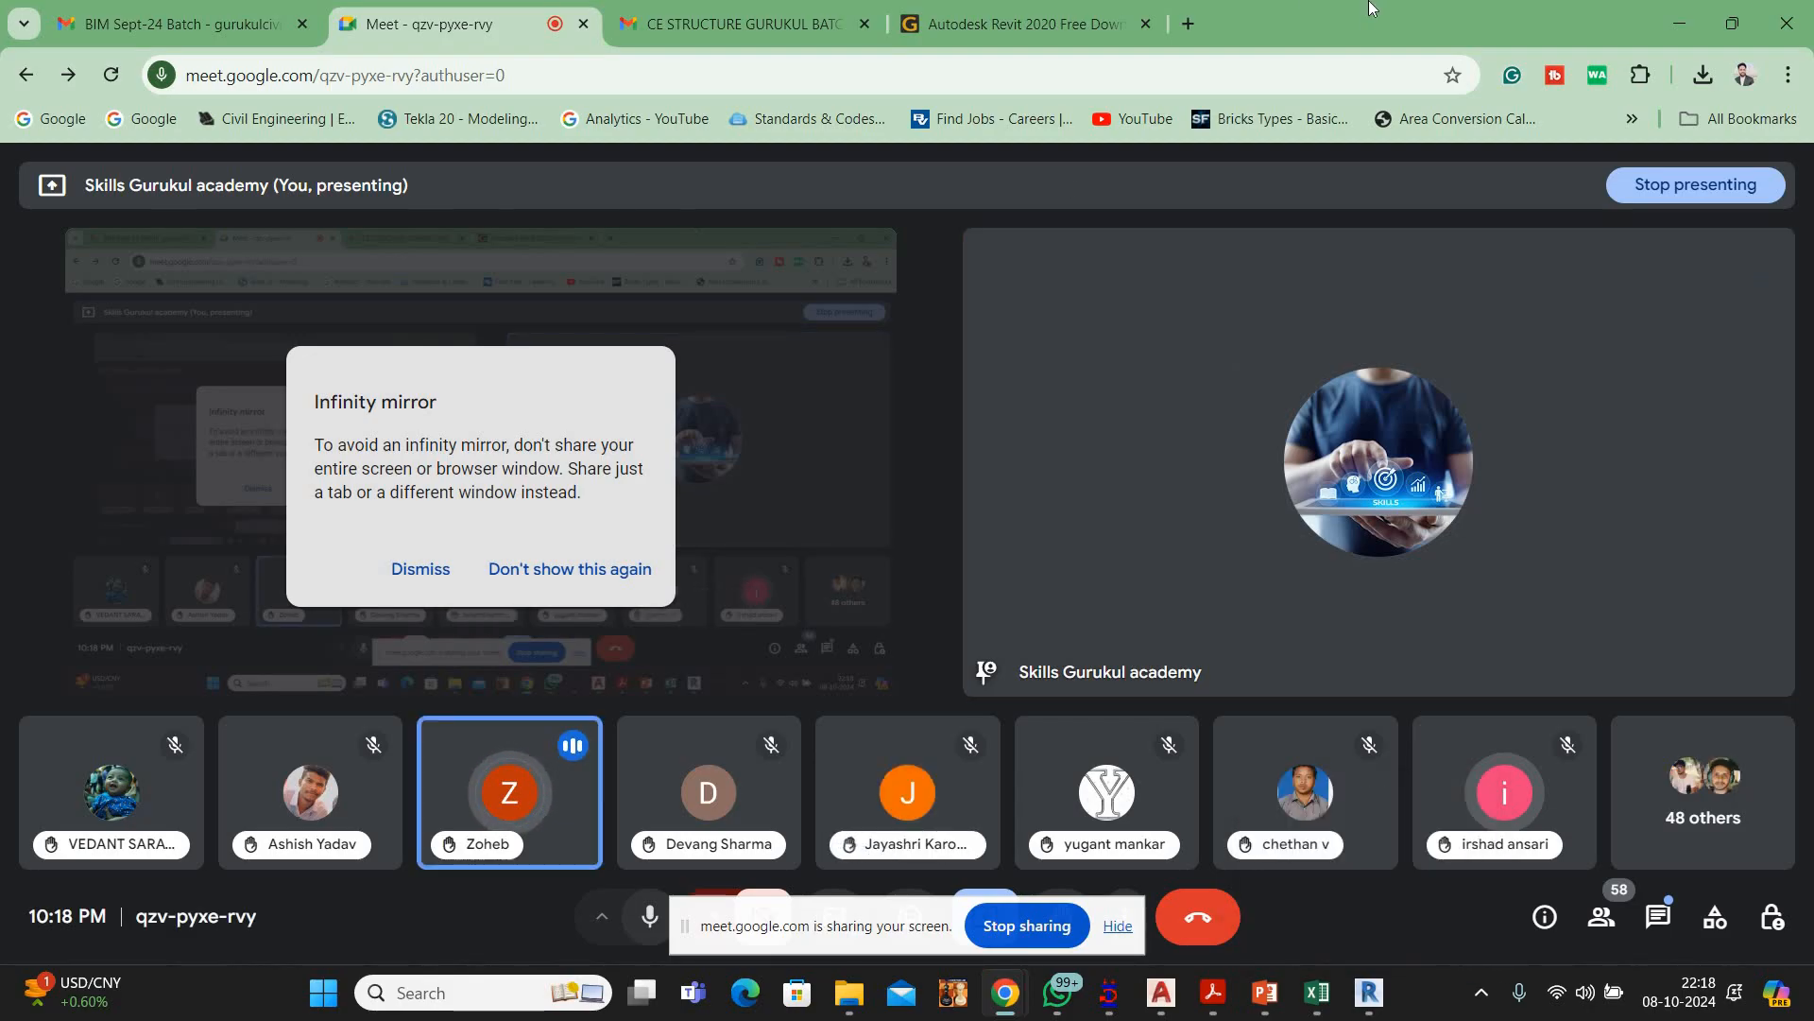
pyautogui.click(1672, 16)
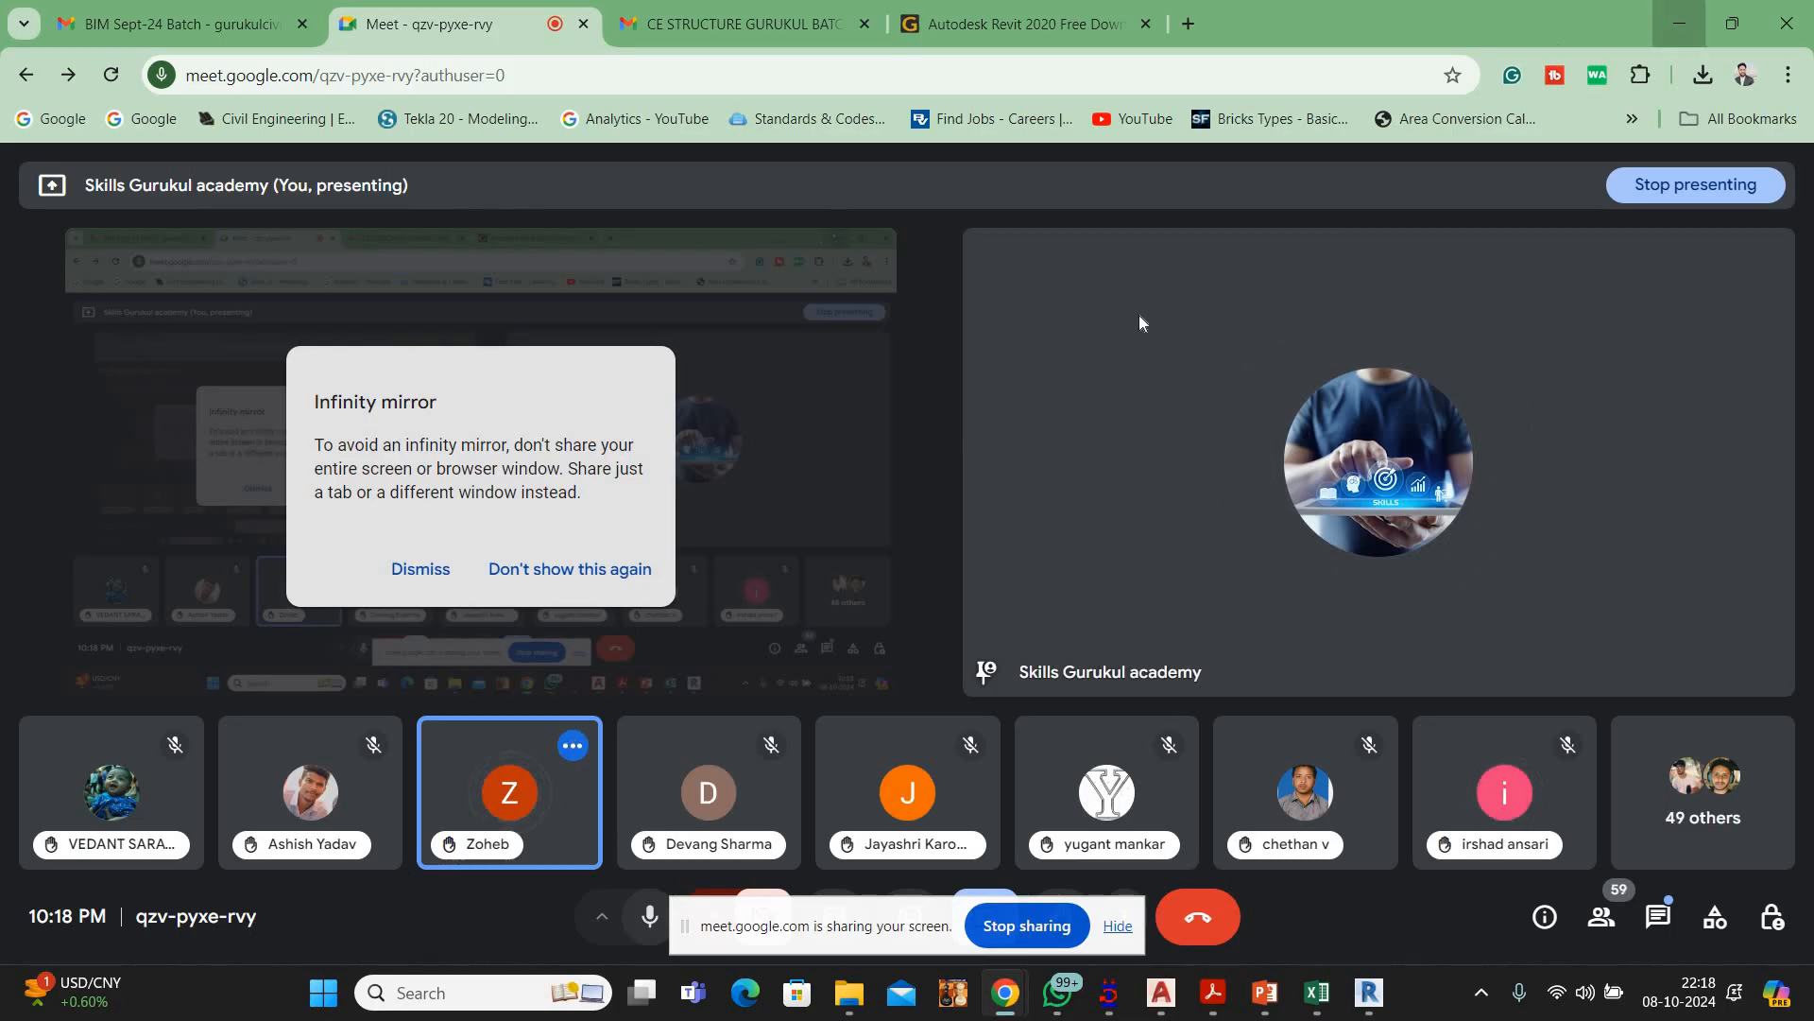
# Return to the Meet call in Chrome, stop sharing the screen and turn on the camera
pyautogui.scroll(-3, 999, 341)
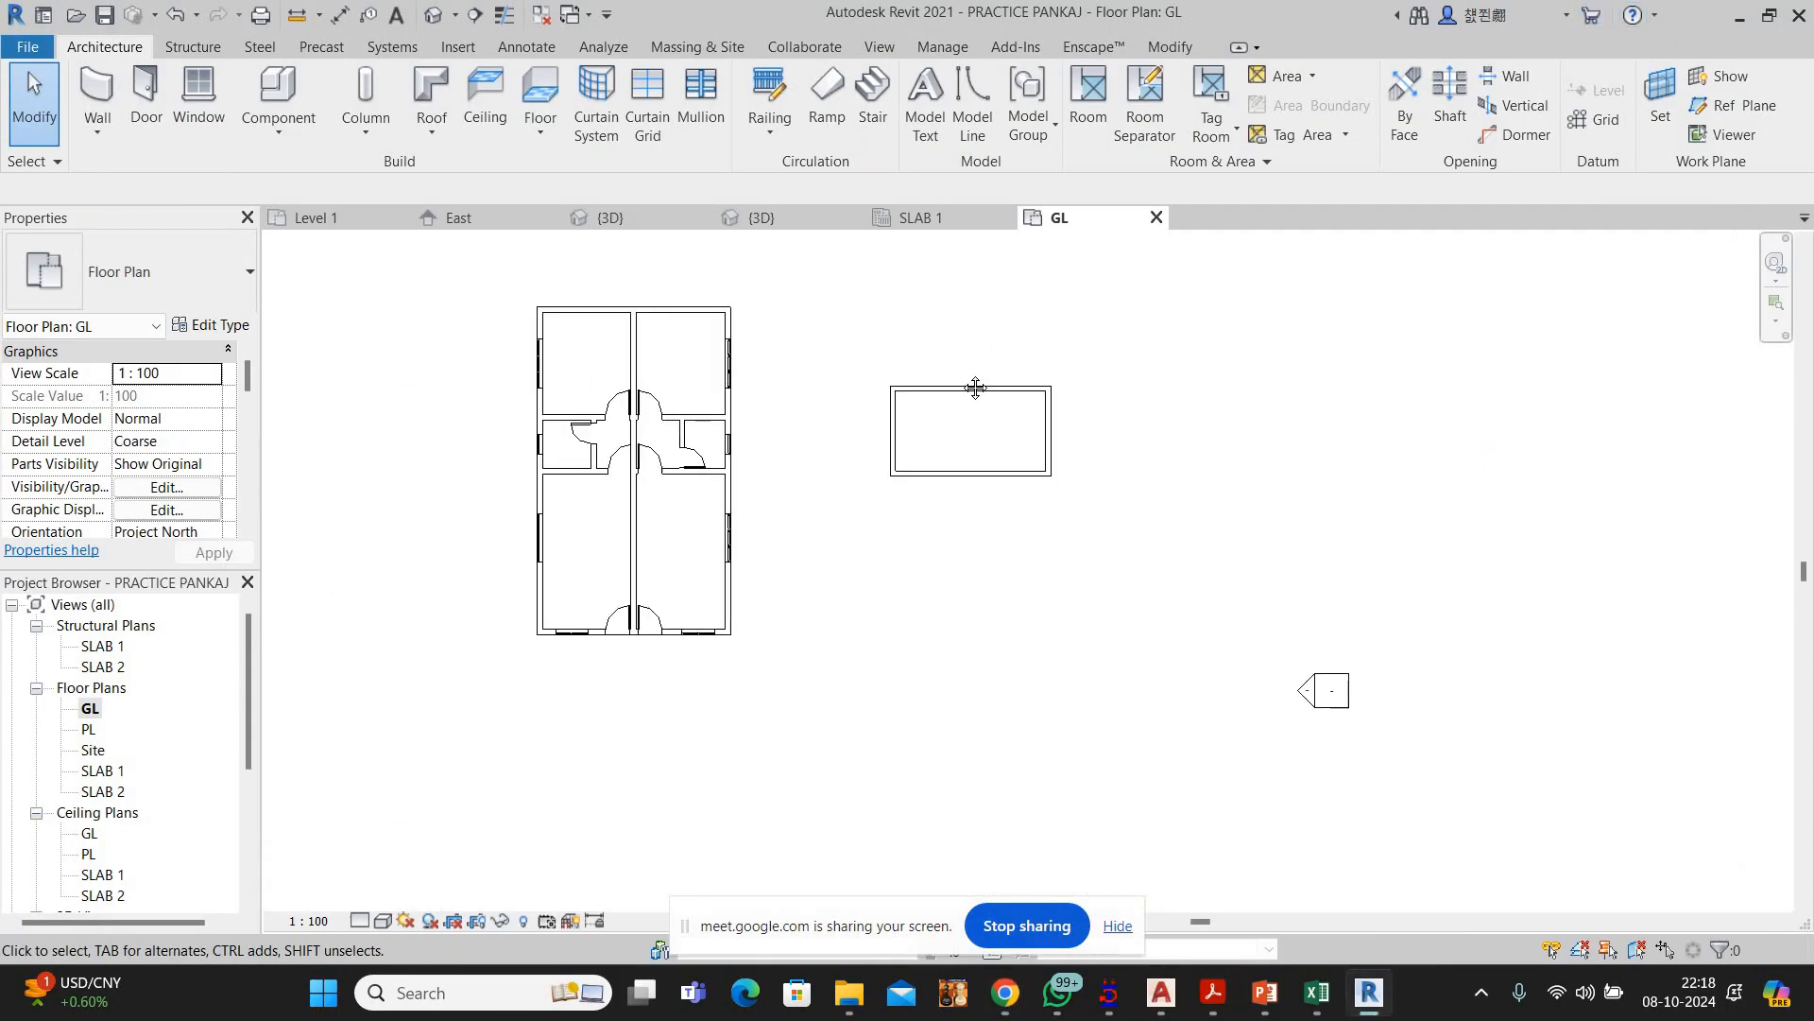
pyautogui.moveTo(1011, 424); pyautogui.dragTo(1055, 464, button='middle')
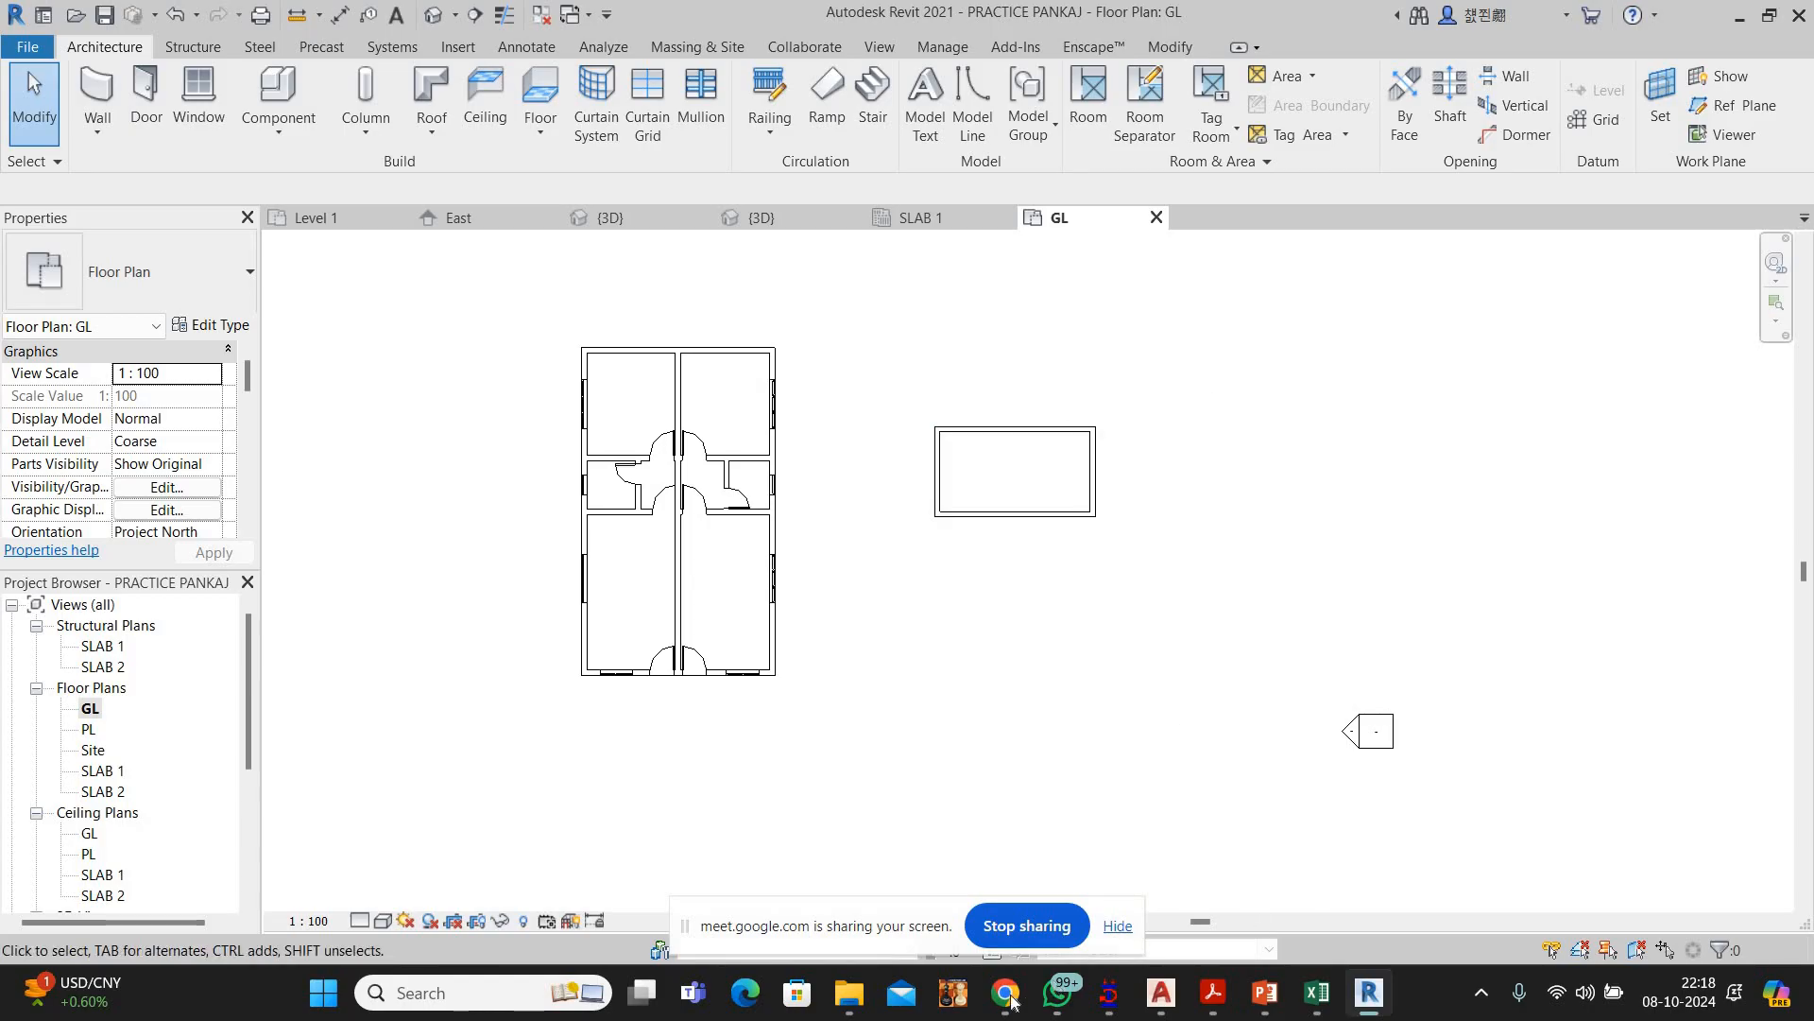
pyautogui.moveTo(1004, 992)
pyautogui.click(875, 870)
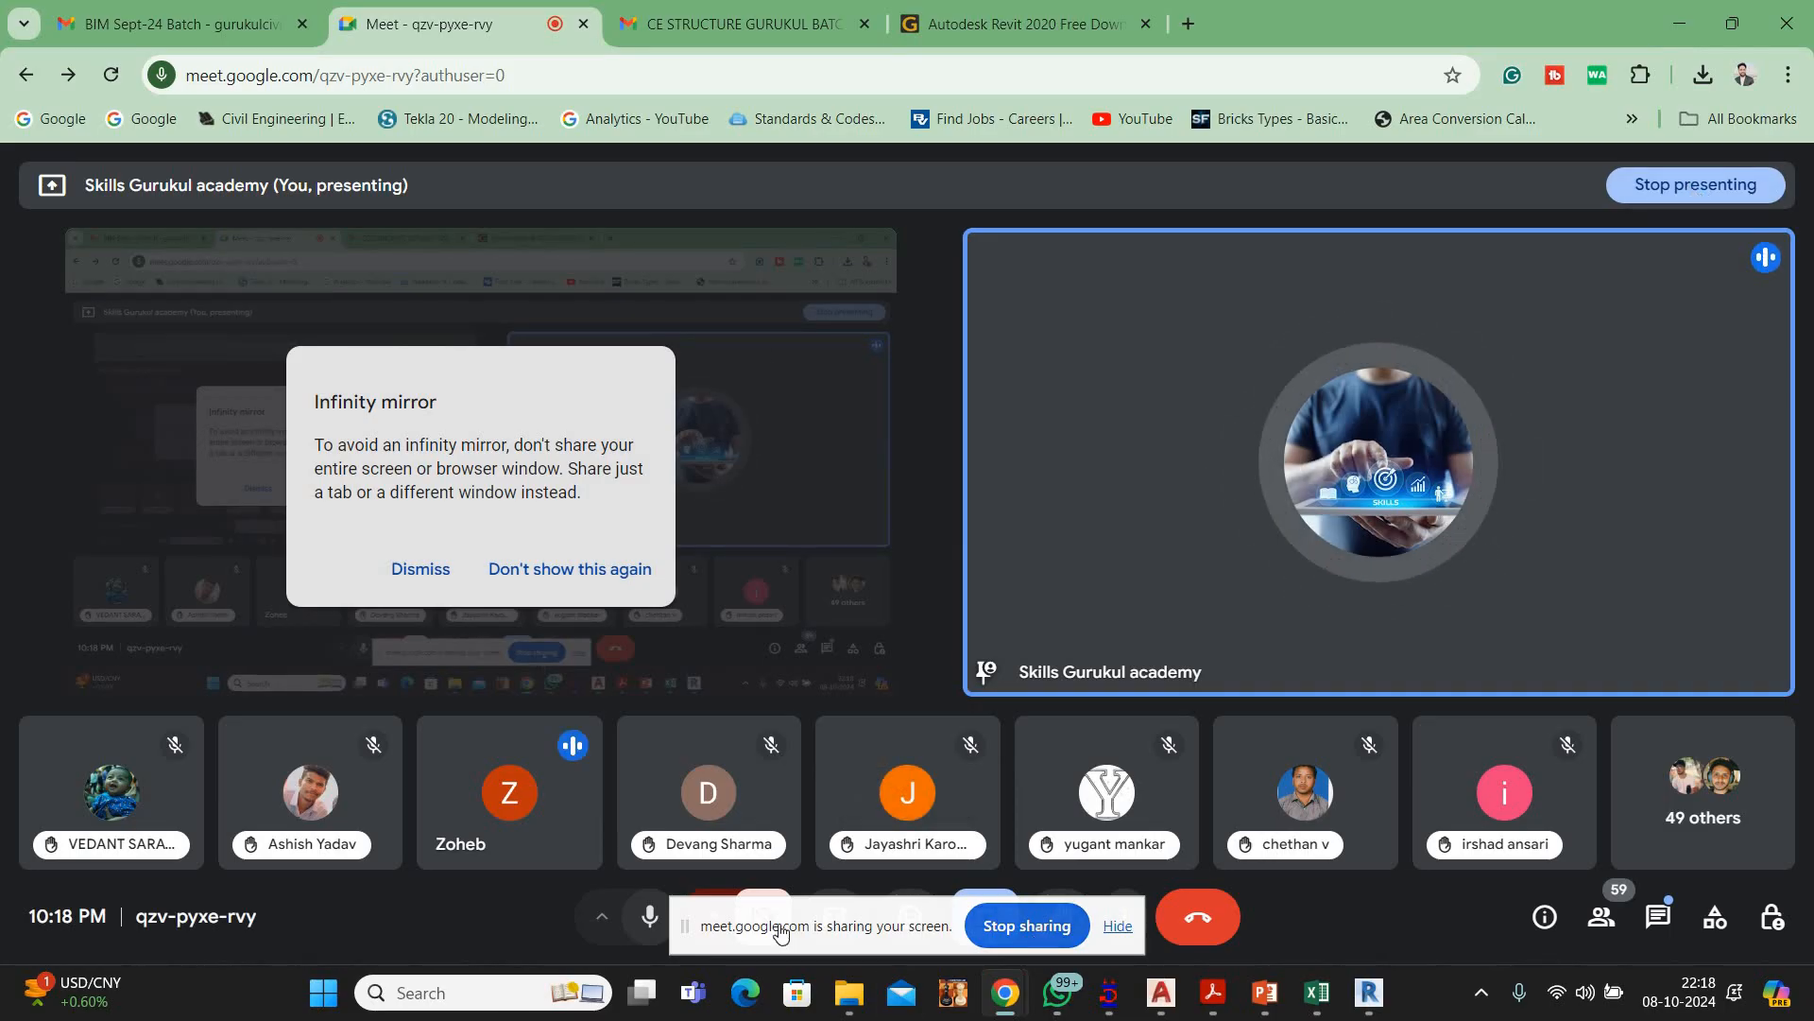
pyautogui.click(1041, 932)
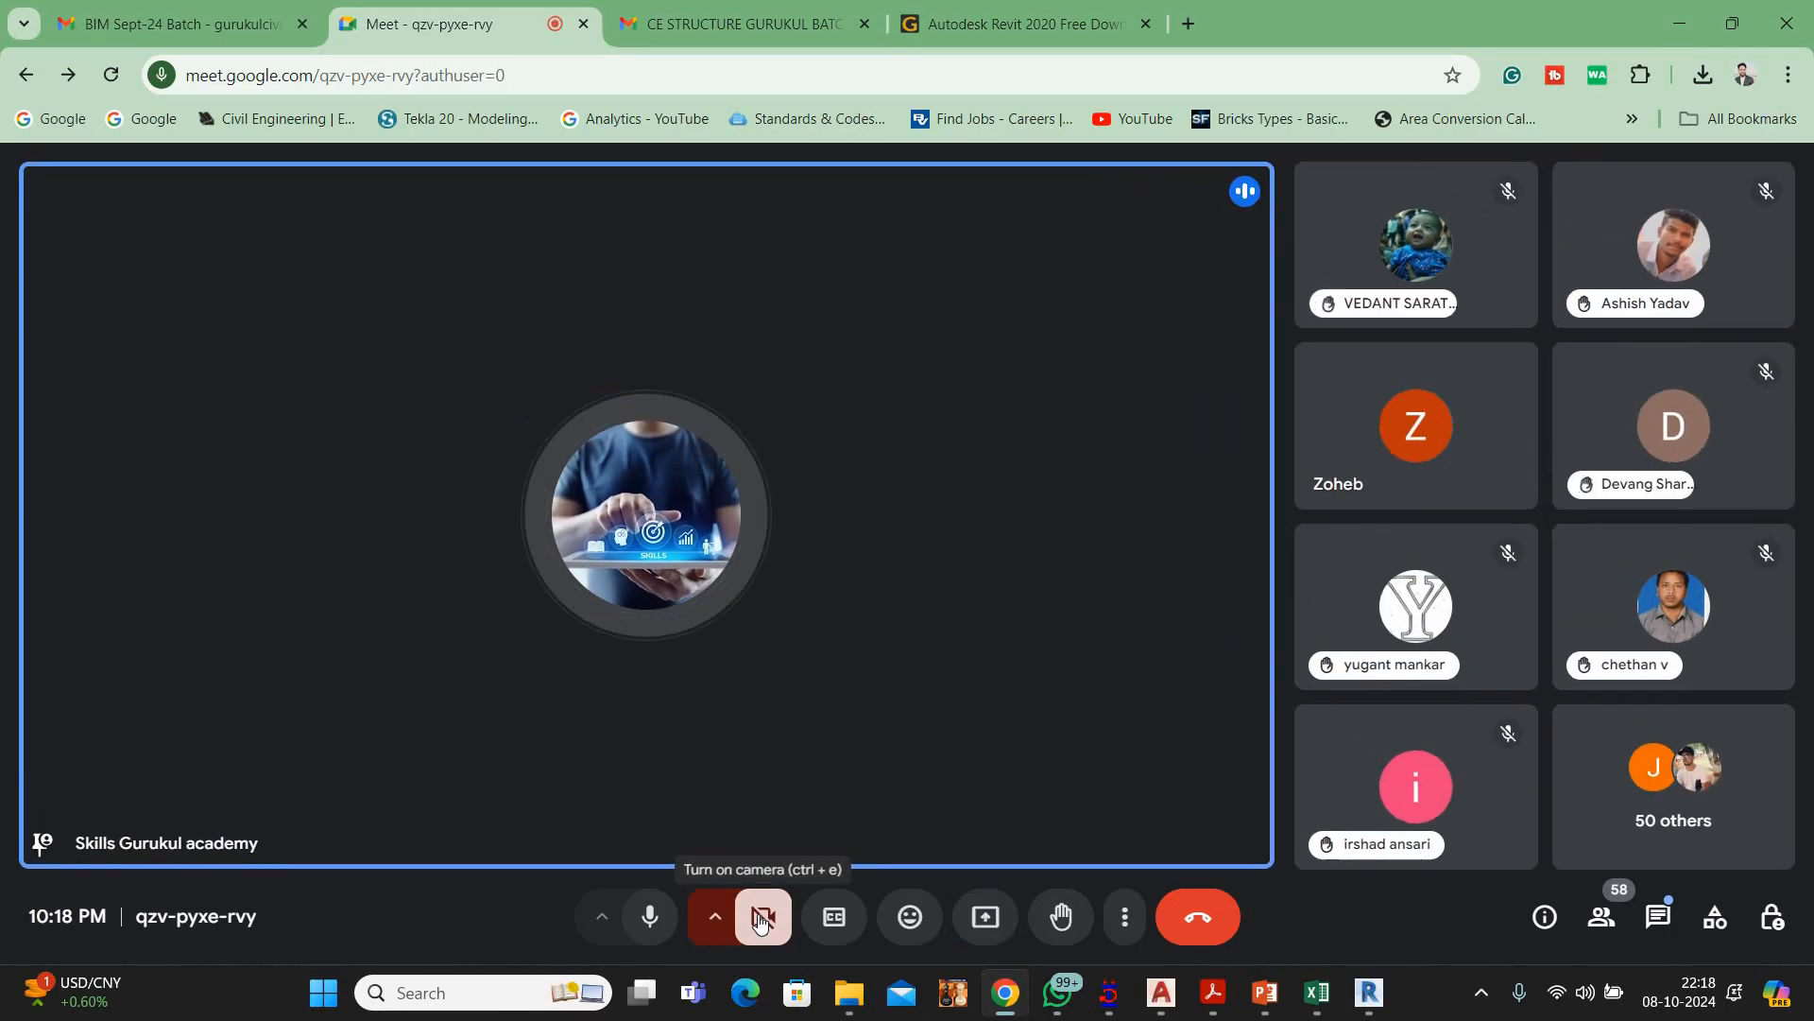
pyautogui.click(761, 919)
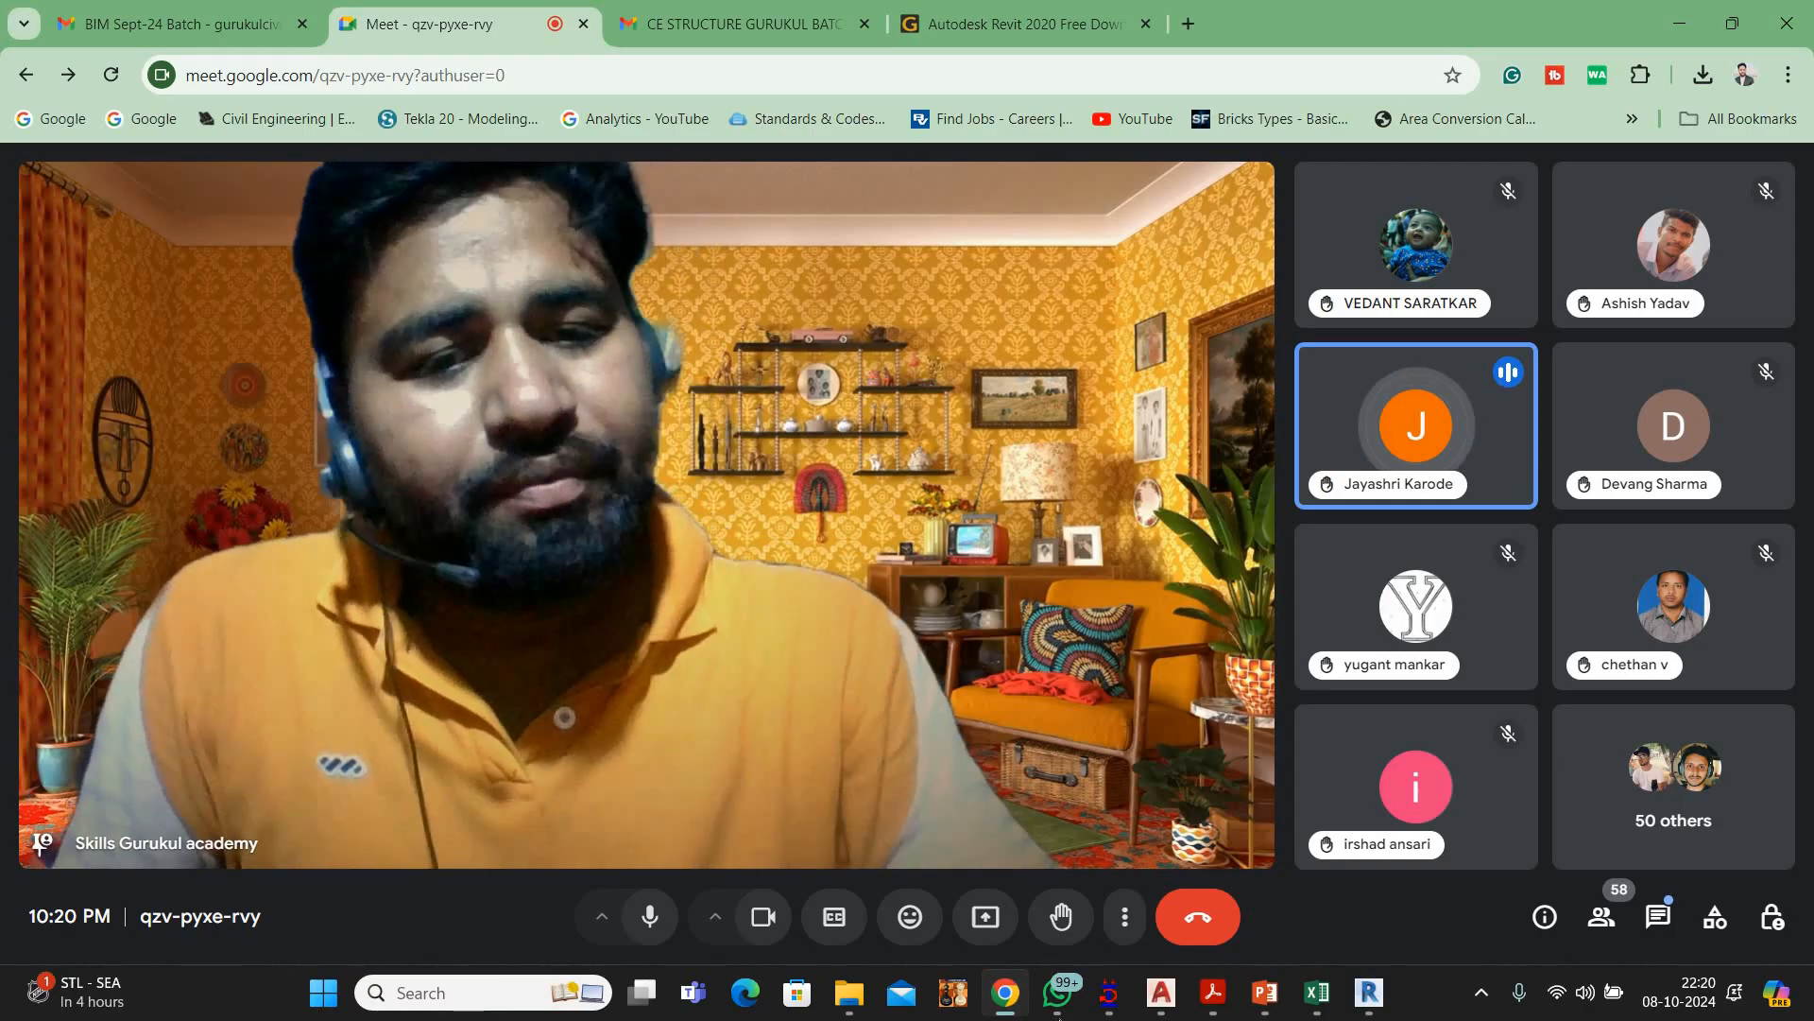
# Send the plan4 DWG file from the Class 10 folder to the Sept BIM batch group in WhatsApp
pyautogui.click(1057, 991)
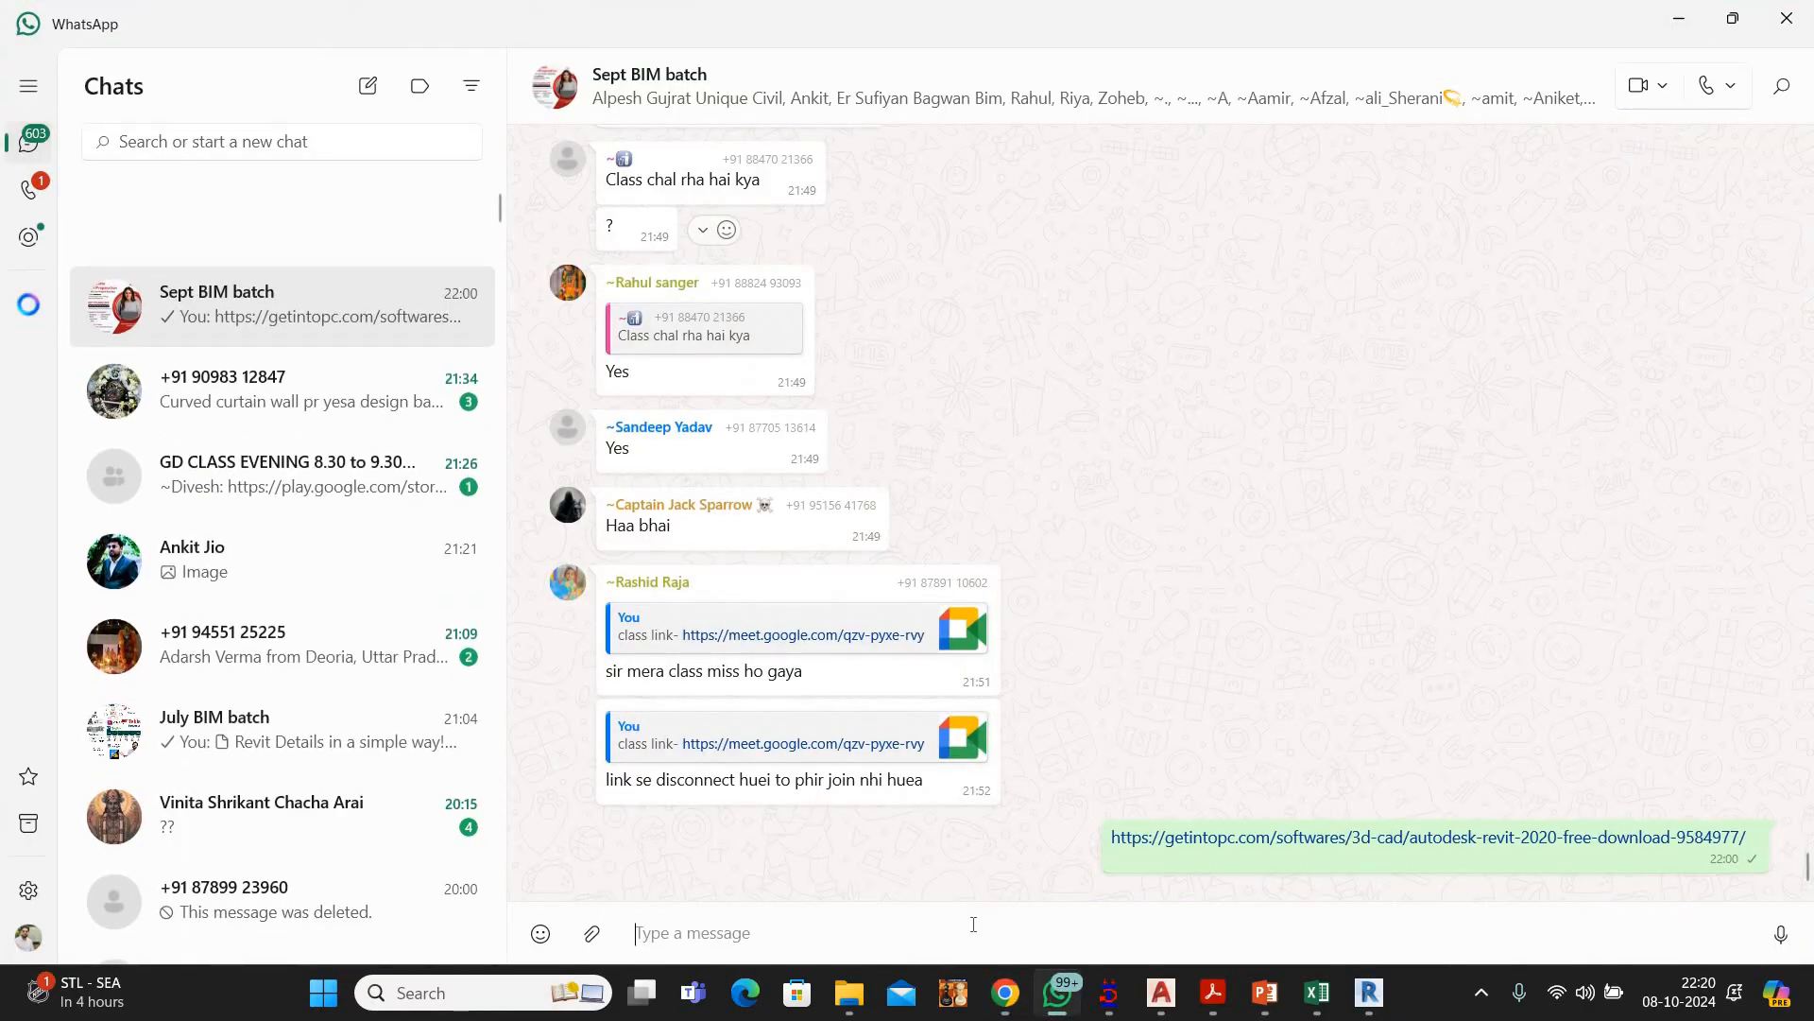
pyautogui.moveTo(850, 992)
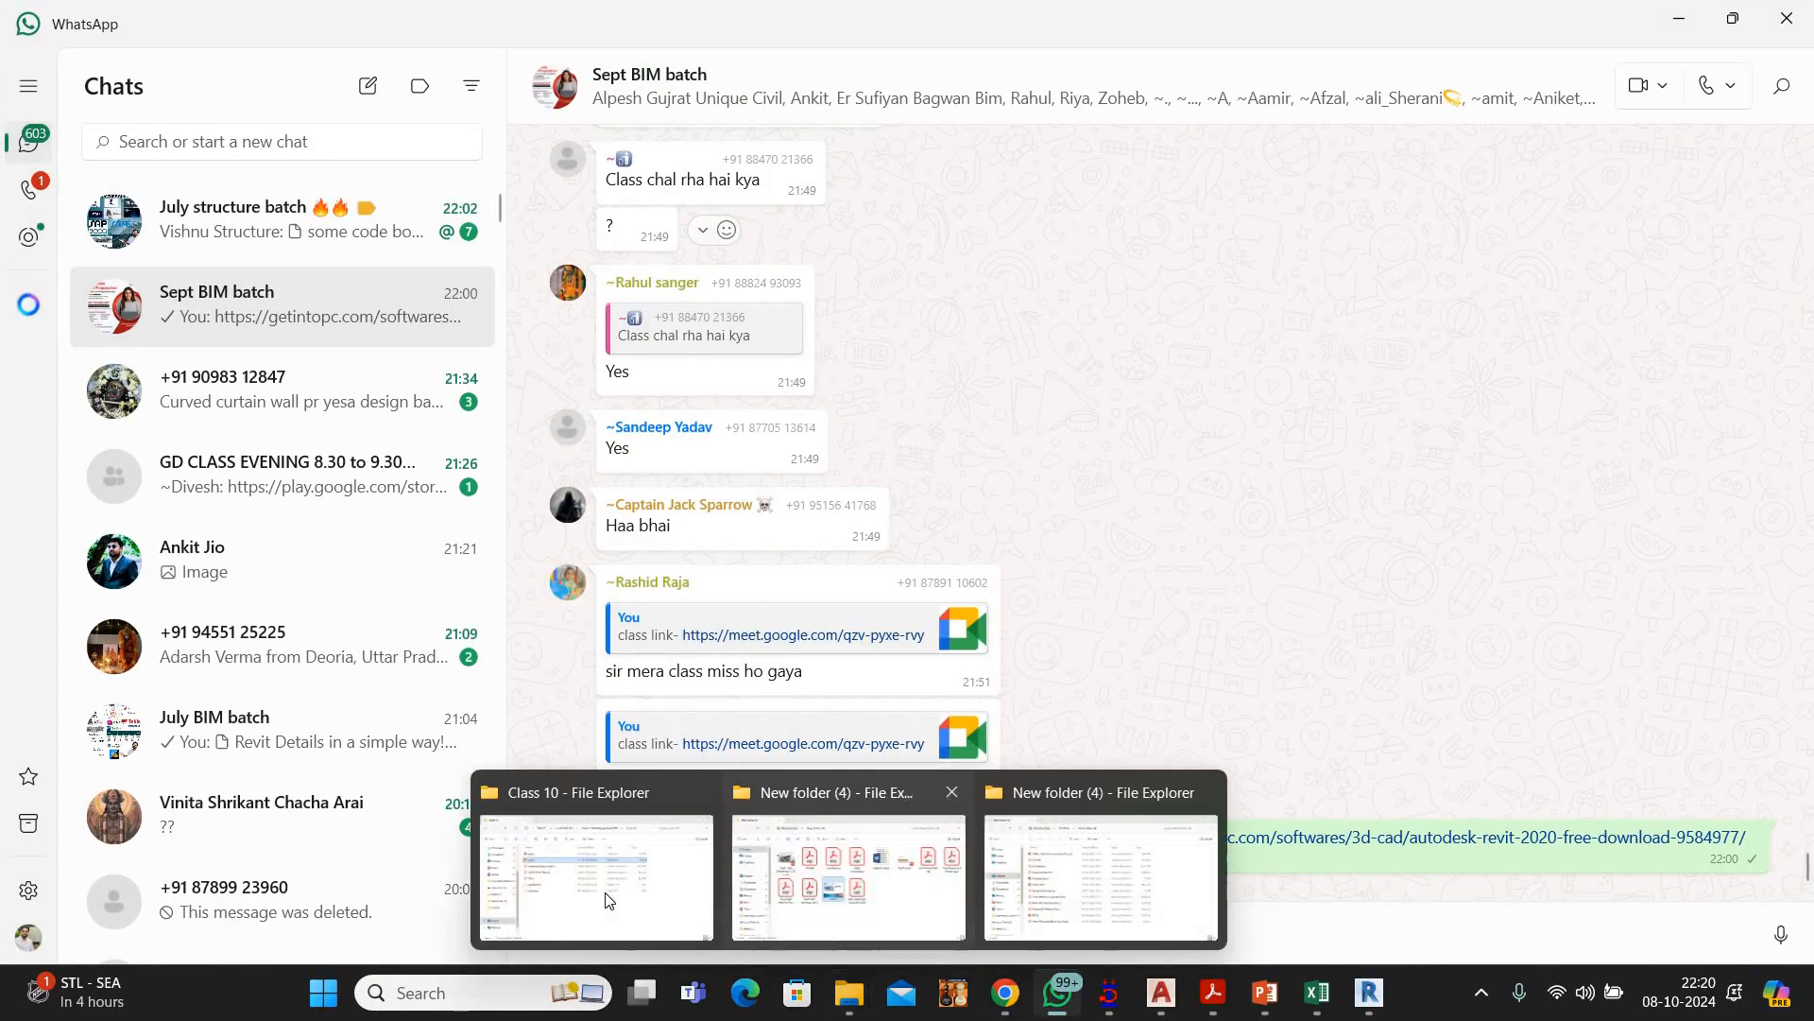
pyautogui.click(609, 899)
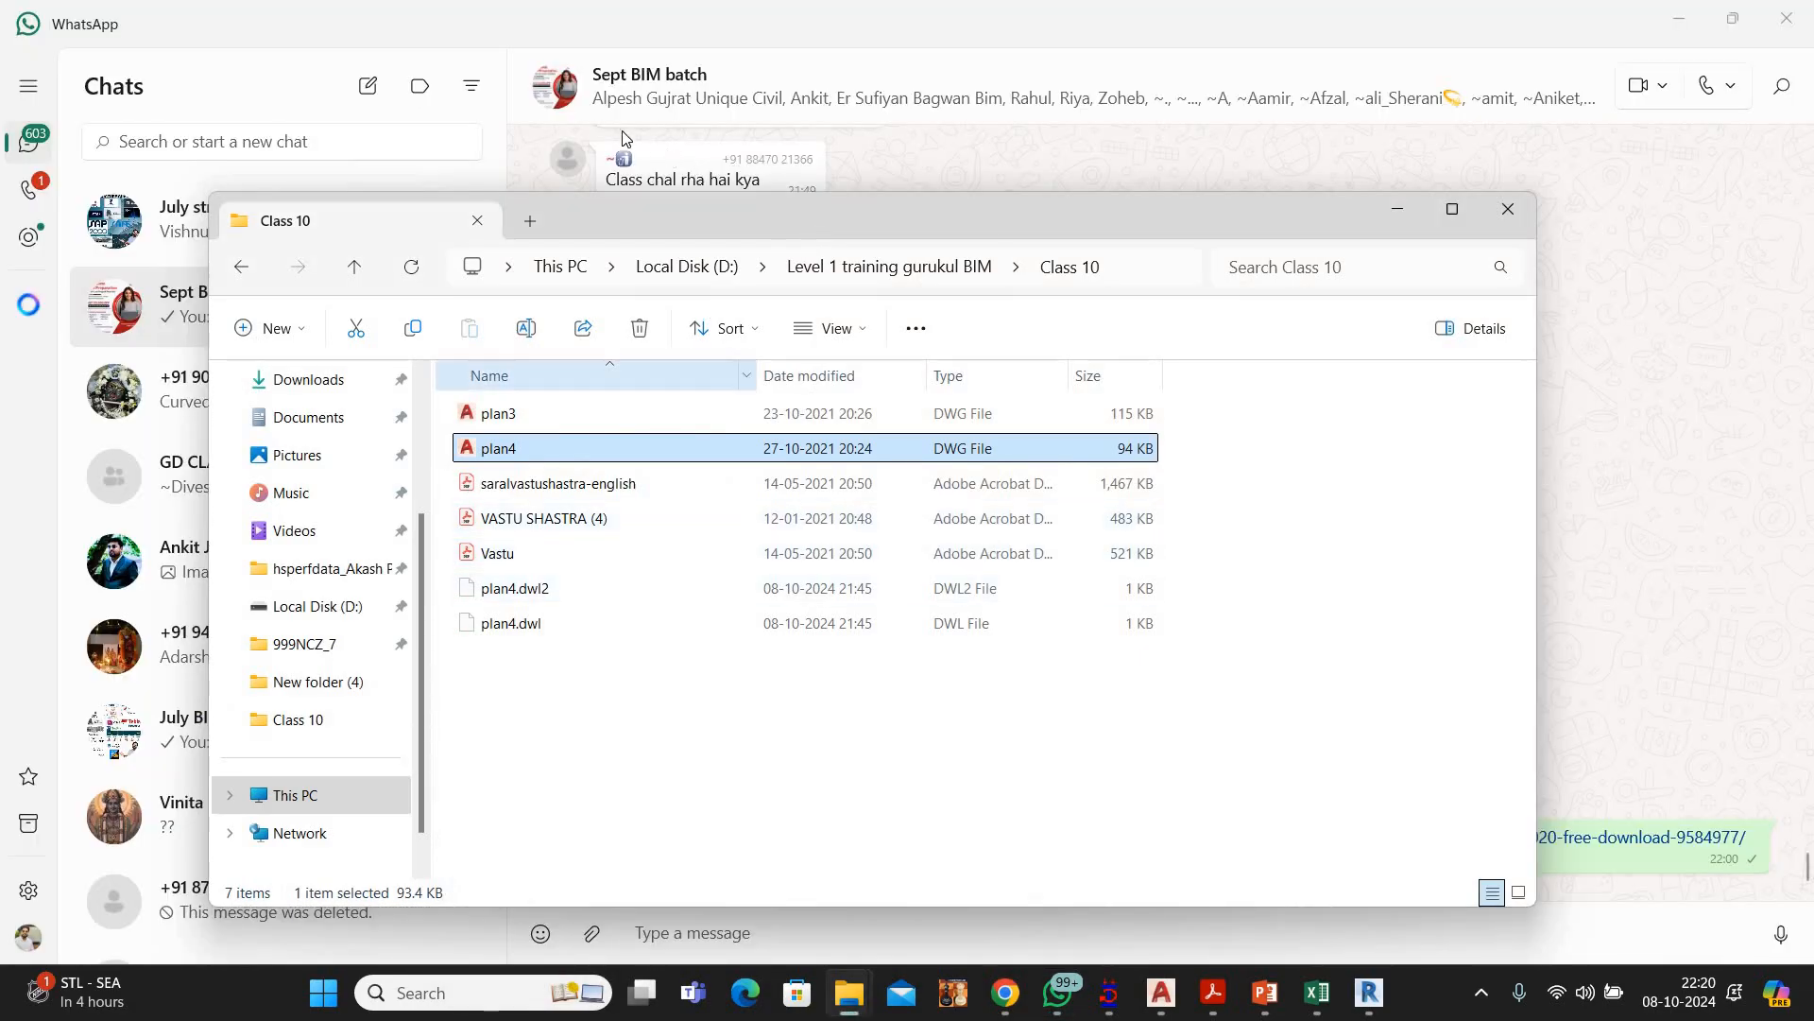
pyautogui.moveTo(605, 211); pyautogui.dragTo(409, 110)
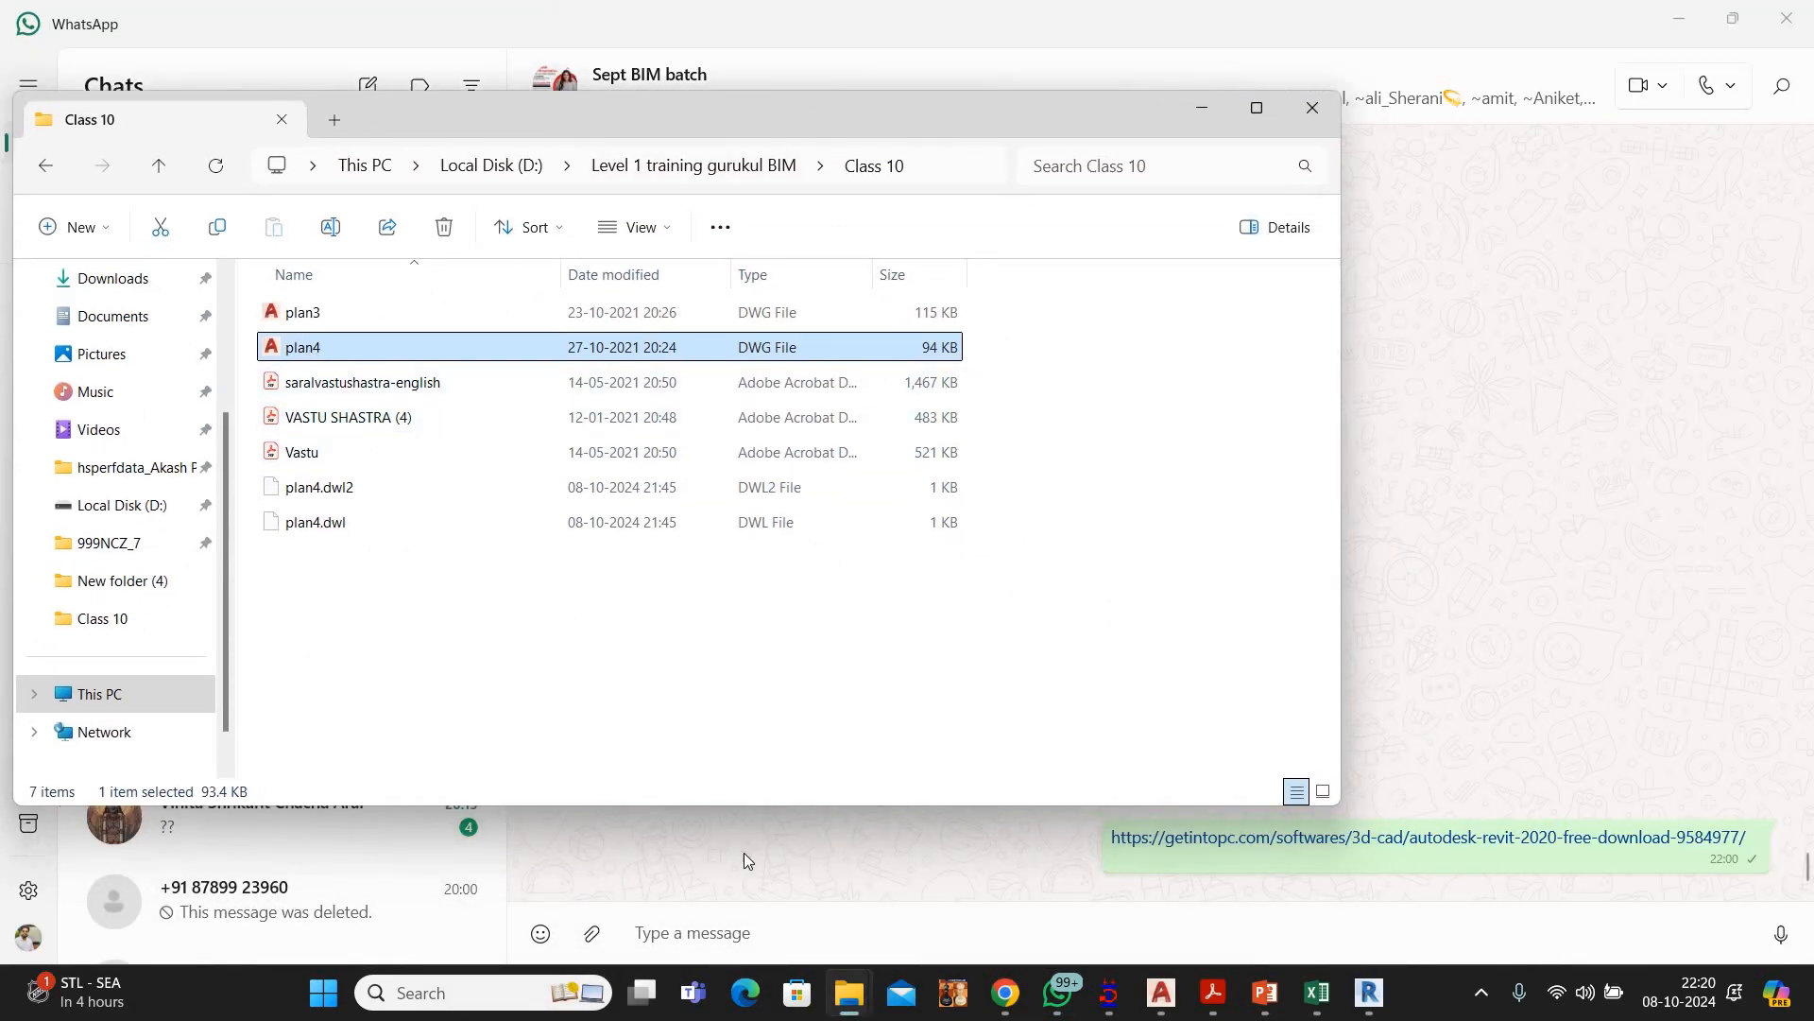
pyautogui.moveTo(755, 864); pyautogui.dragTo(1147, 921)
pyautogui.press('Return')
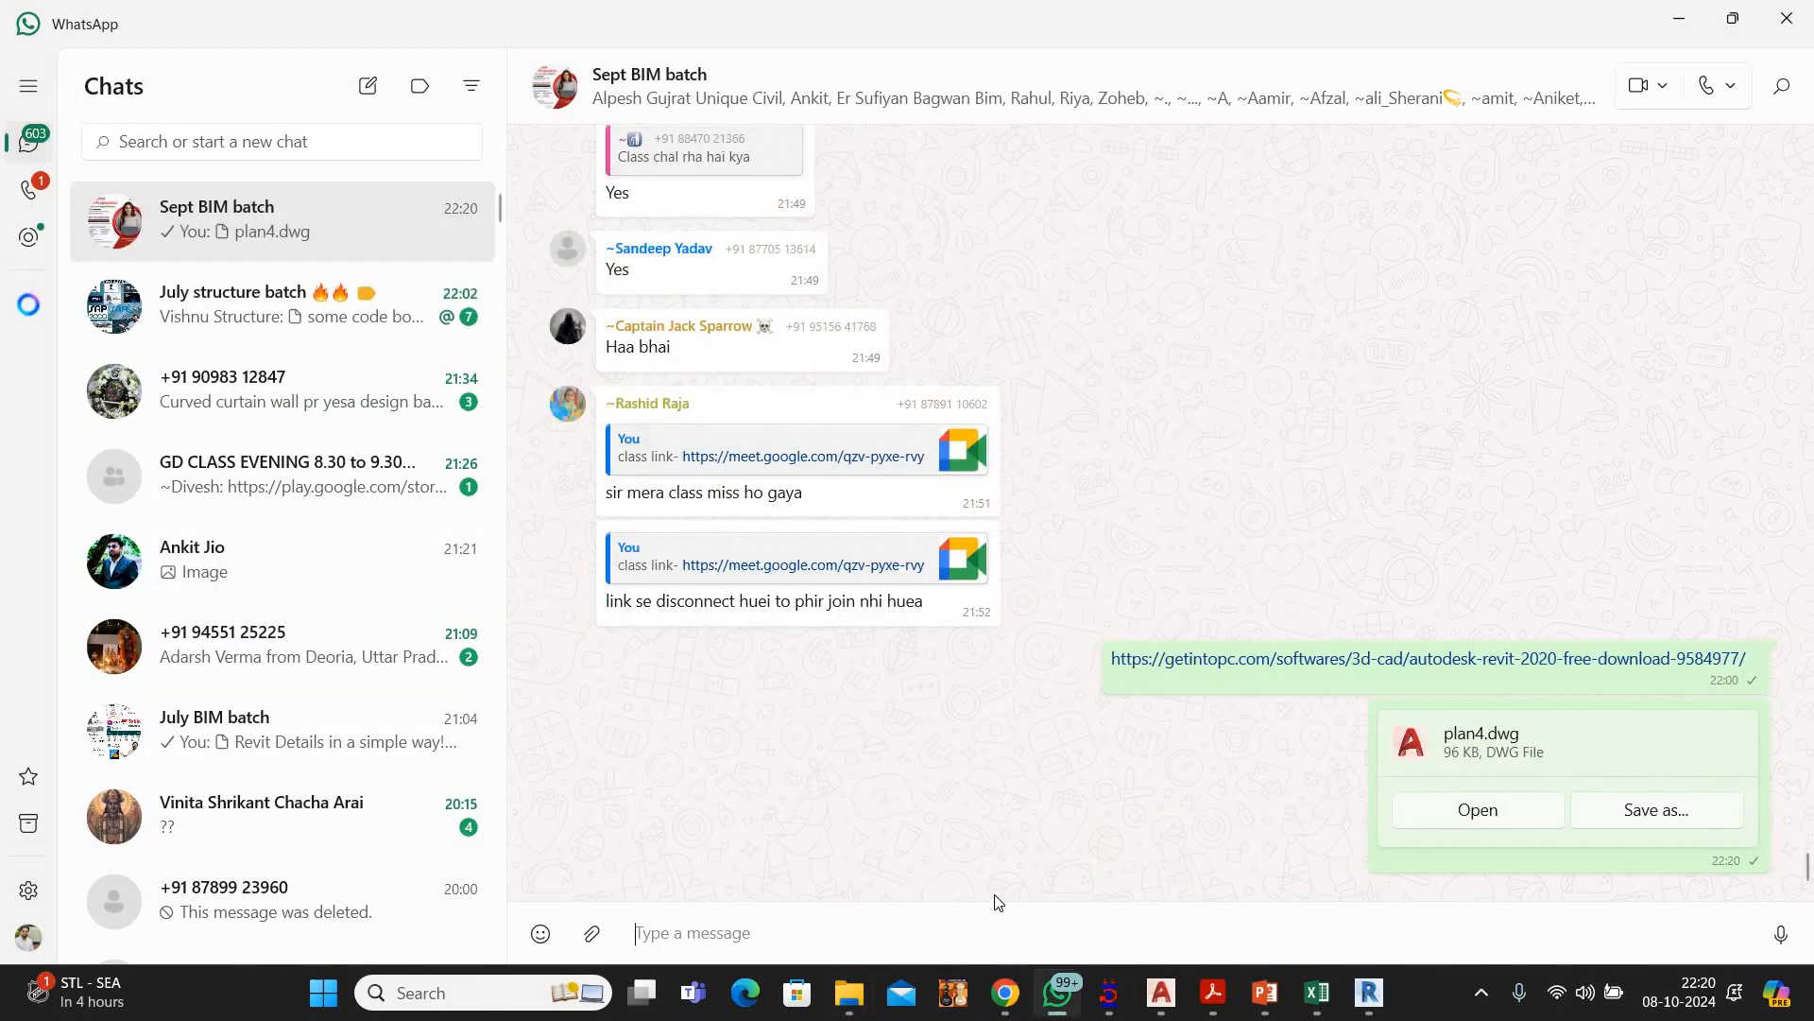
# Go back to the Meet call in Chrome and admit the participant waiting to join
pyautogui.moveTo(1005, 992)
pyautogui.click(952, 813)
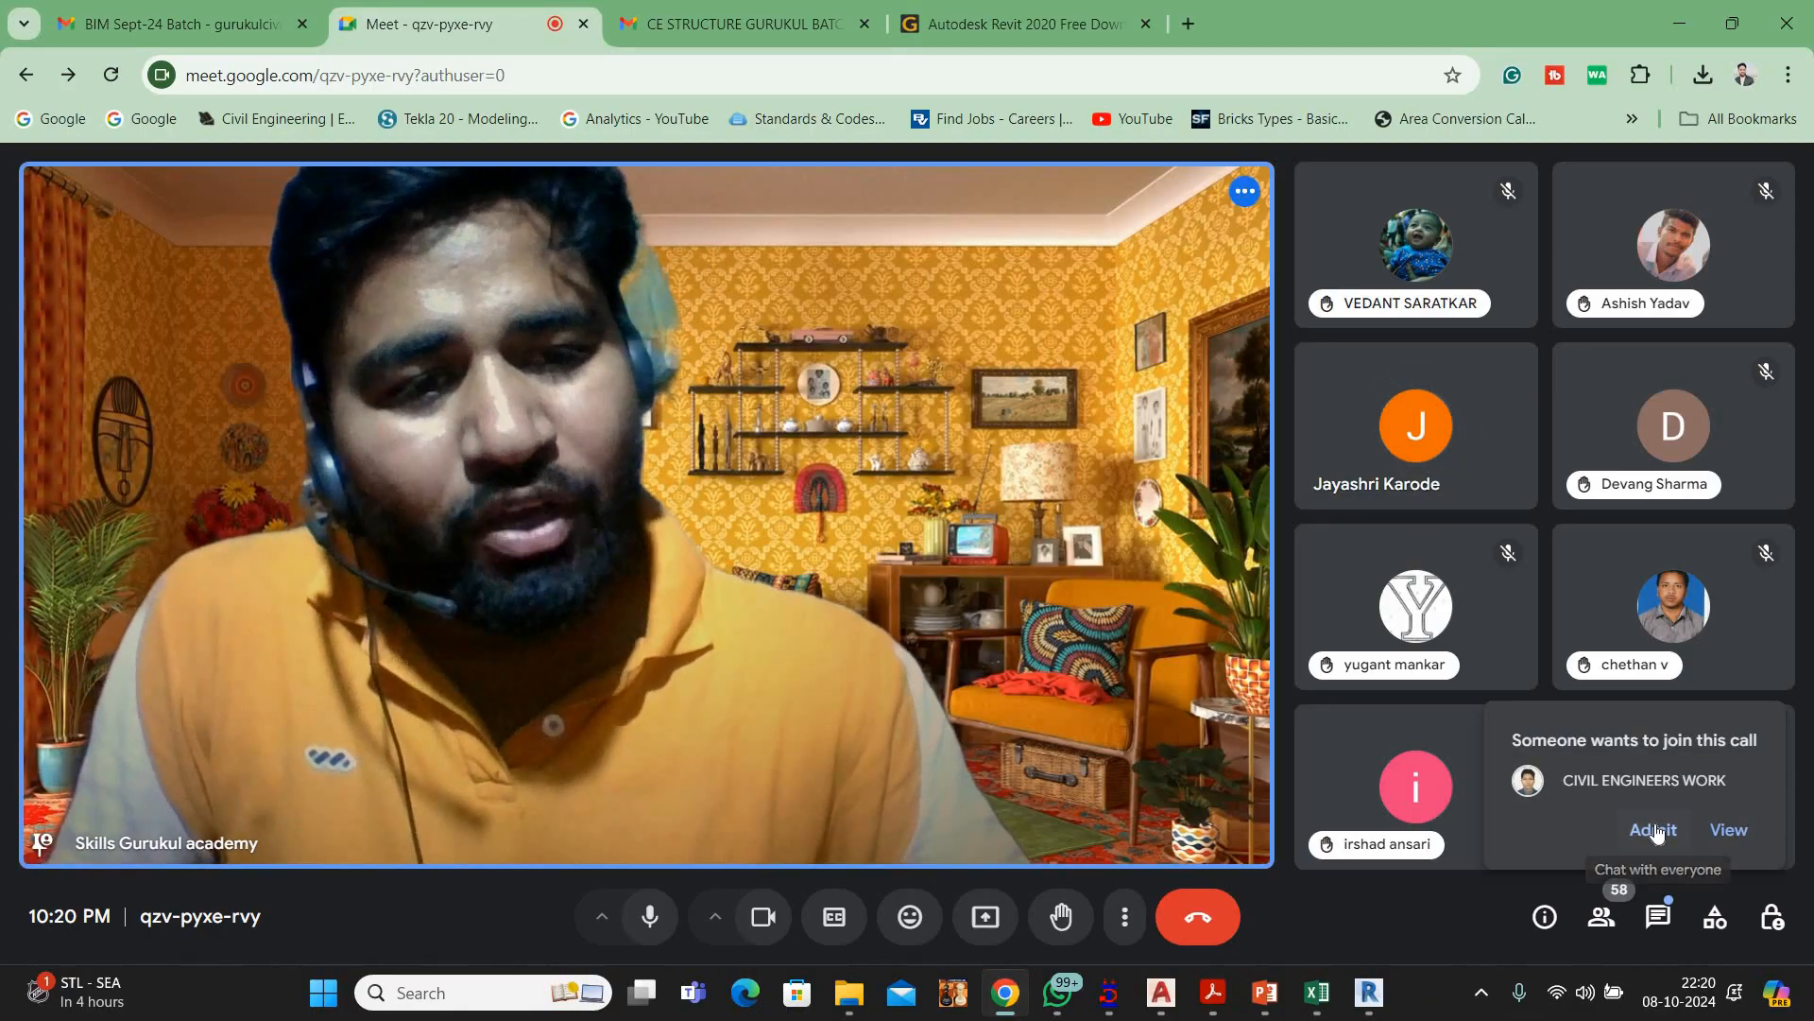
pyautogui.click(1652, 829)
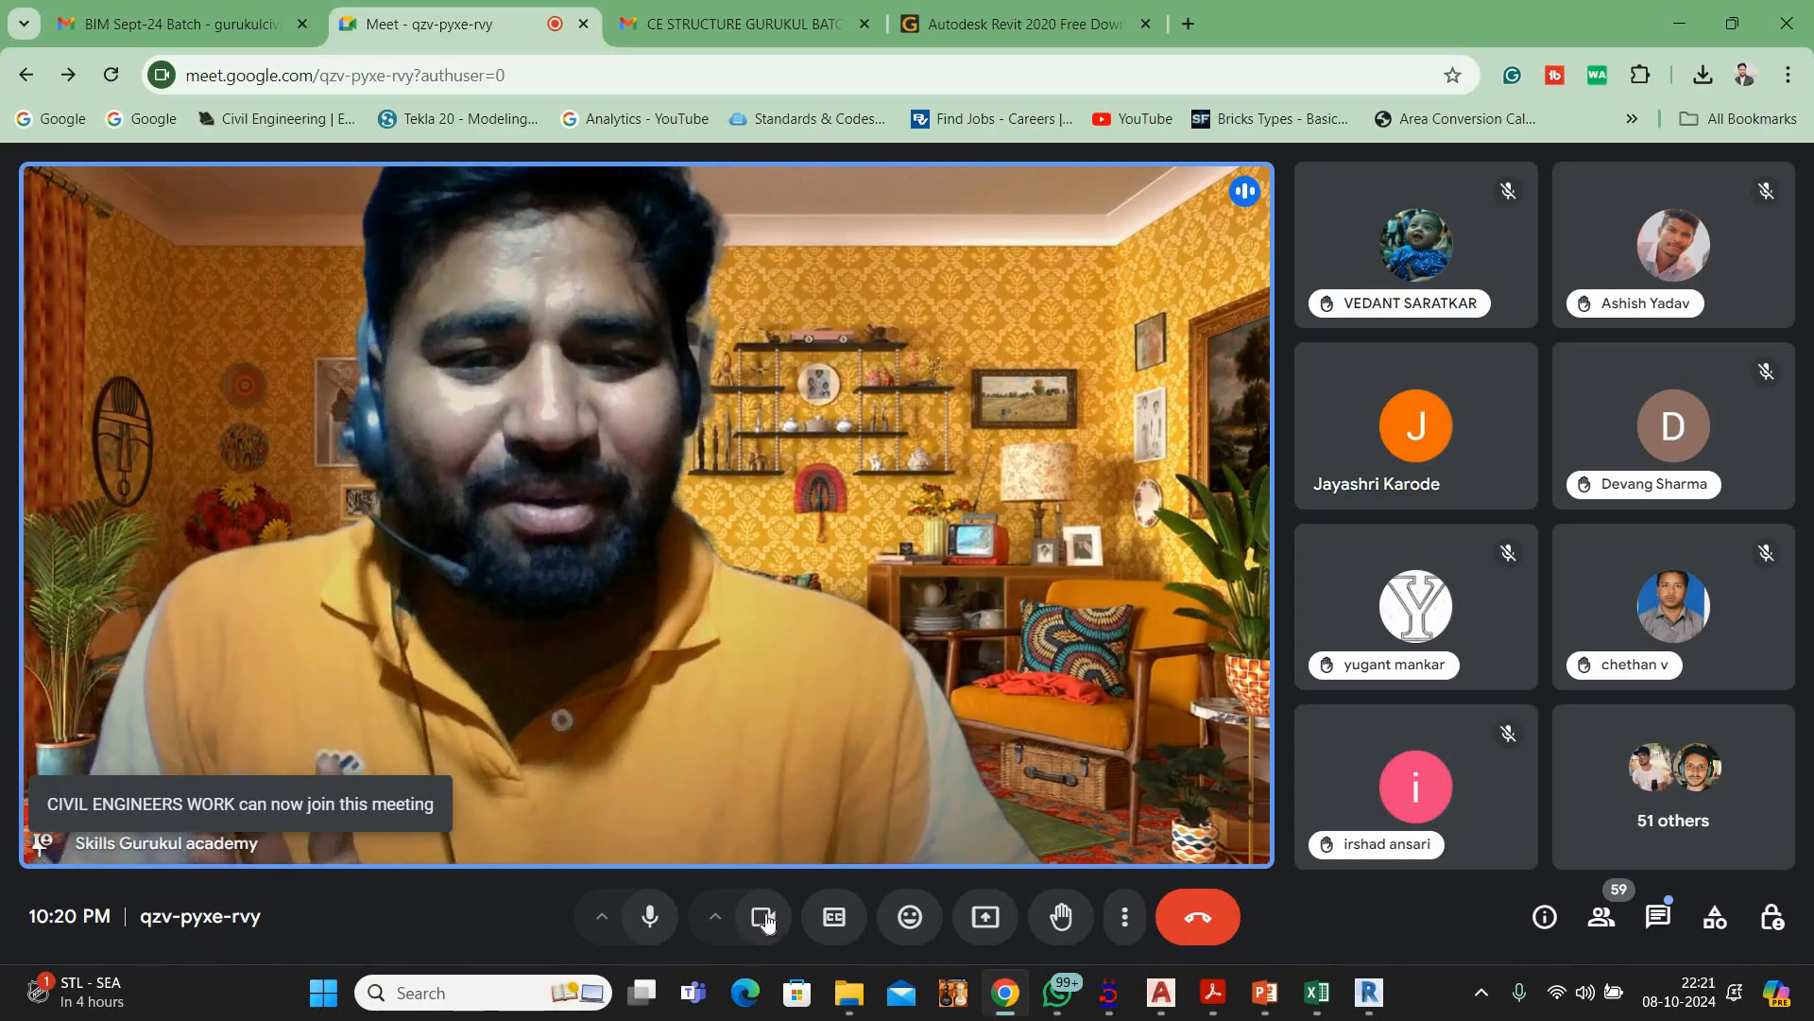
# Turn off the camera and present the entire screen in the Meet call
pyautogui.click(764, 917)
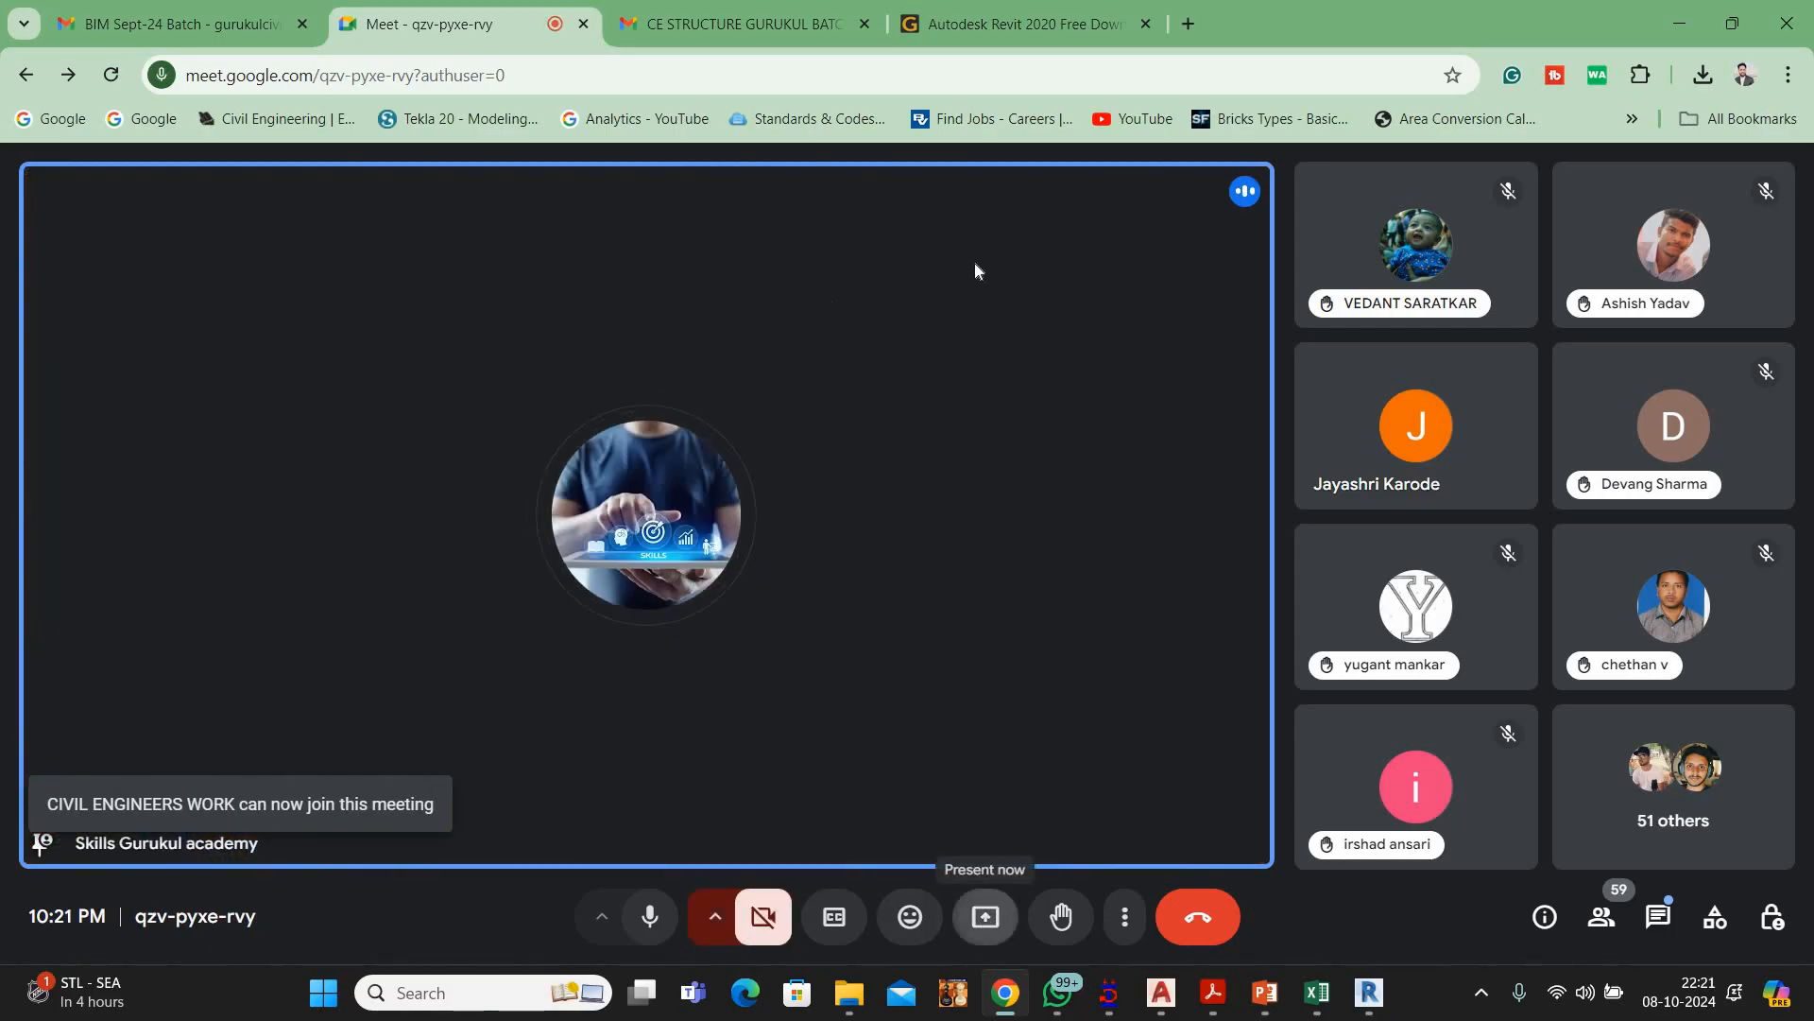
pyautogui.click(1123, 211)
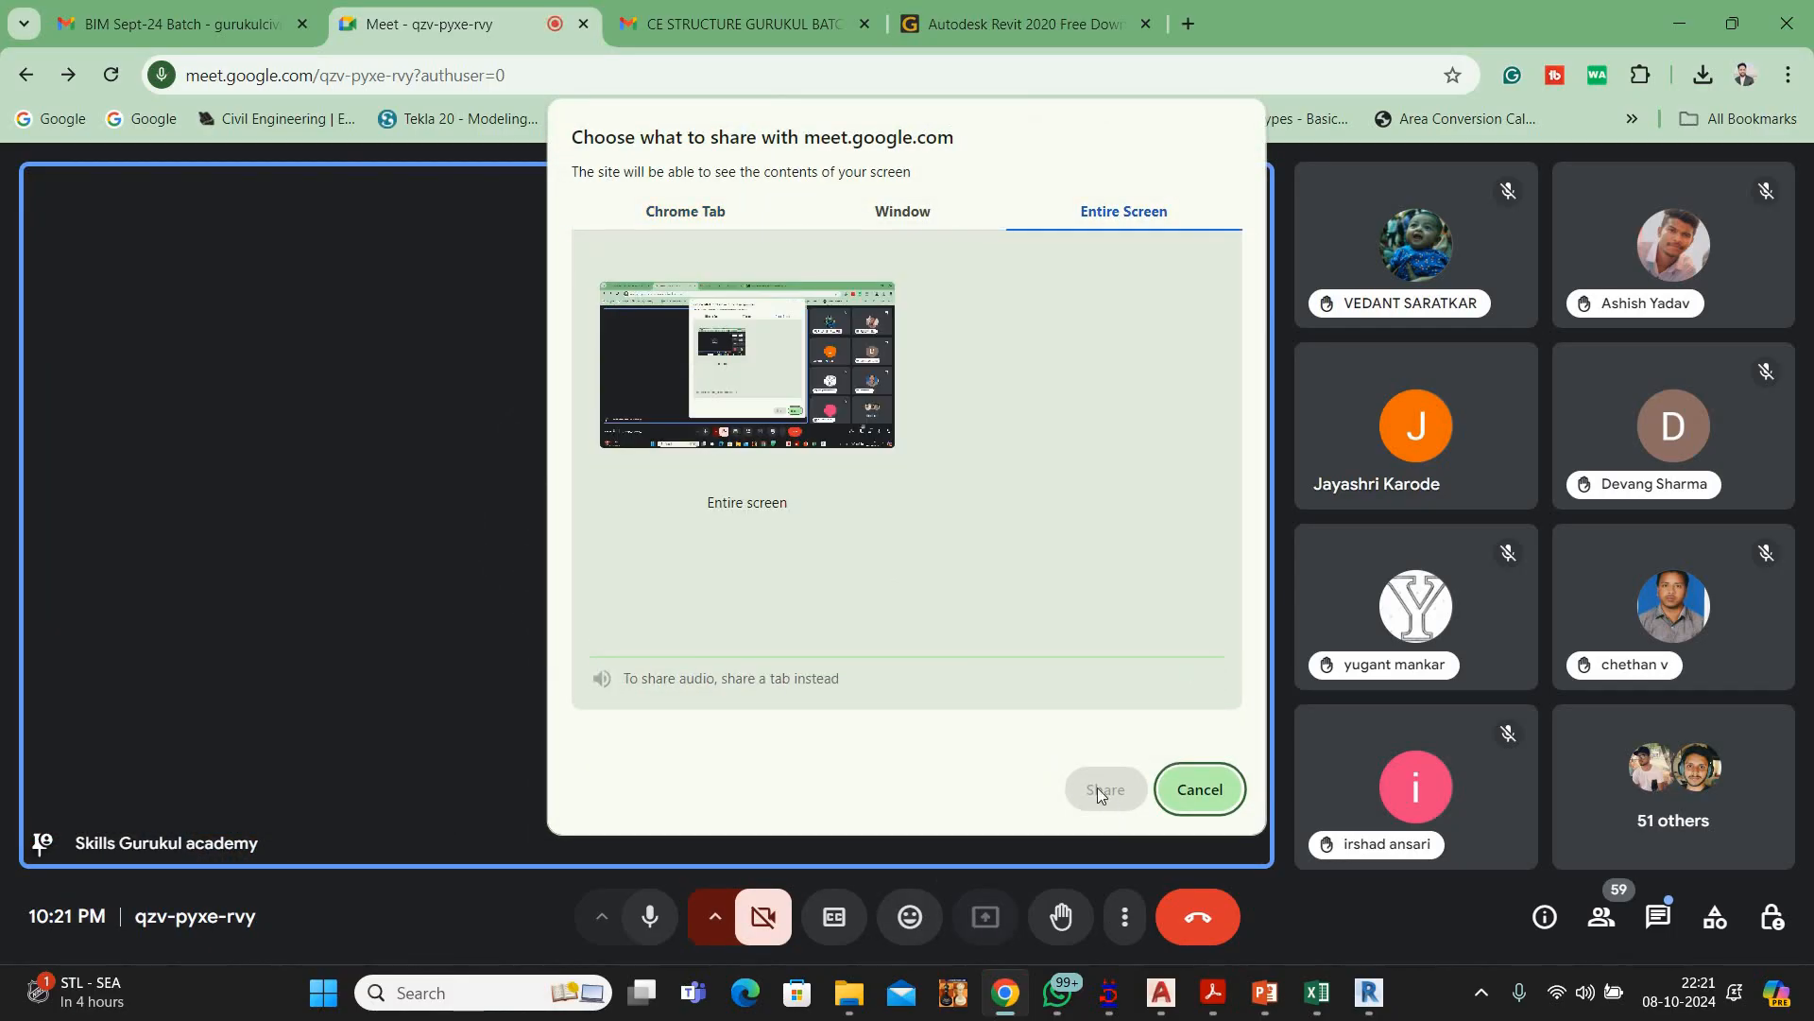
pyautogui.click(1097, 786)
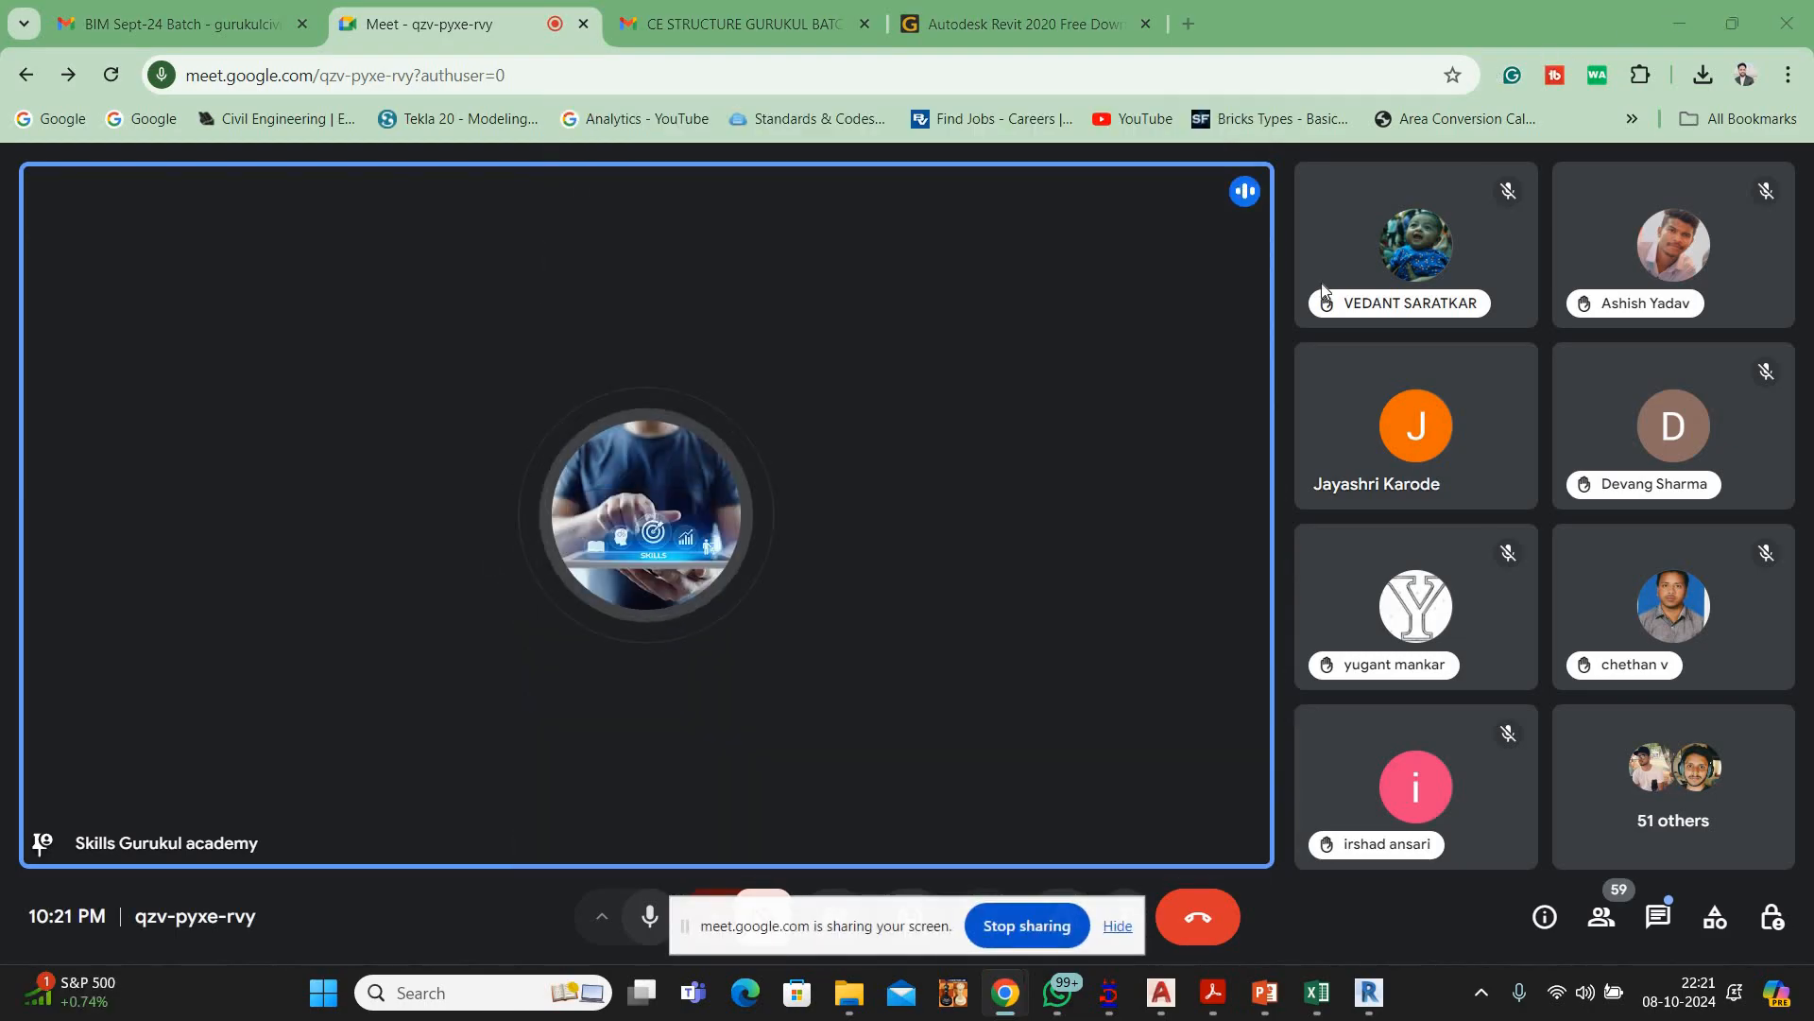
# Minimise Chrome and the Class 10 folder to reach Revit, and close the GL and SLAB 1 plan views
pyautogui.click(1668, 12)
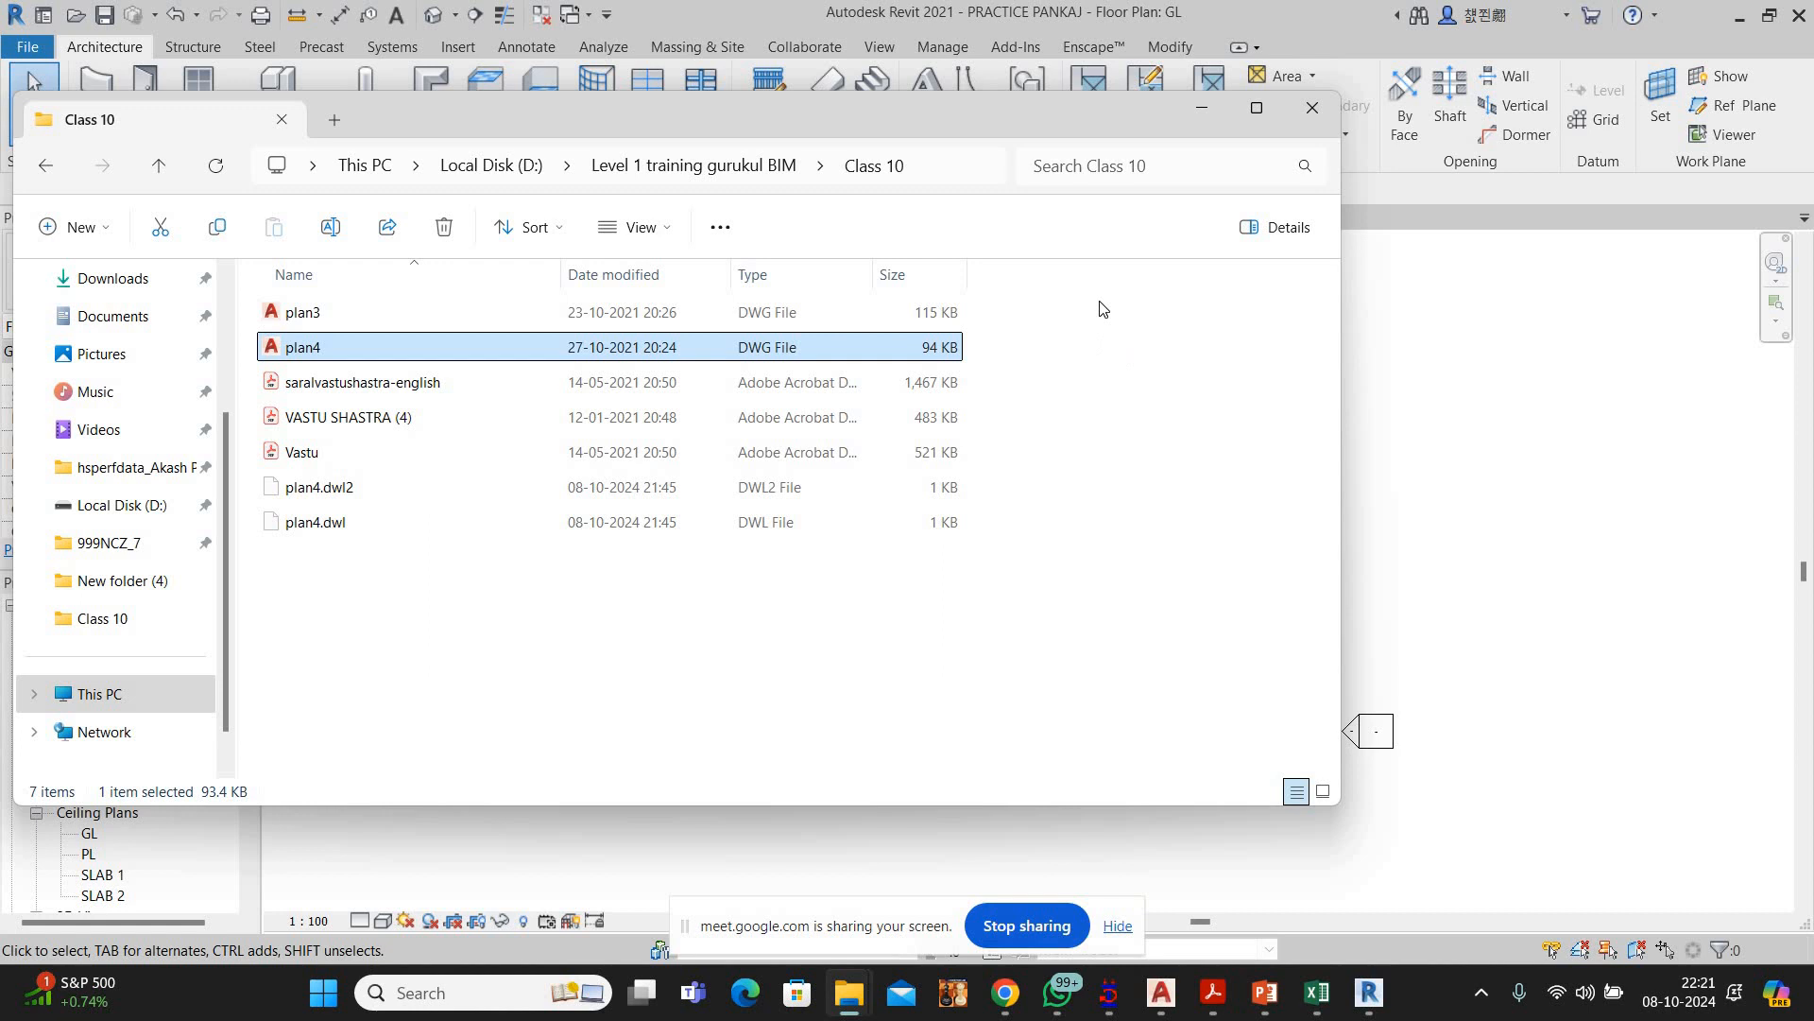
pyautogui.click(1202, 108)
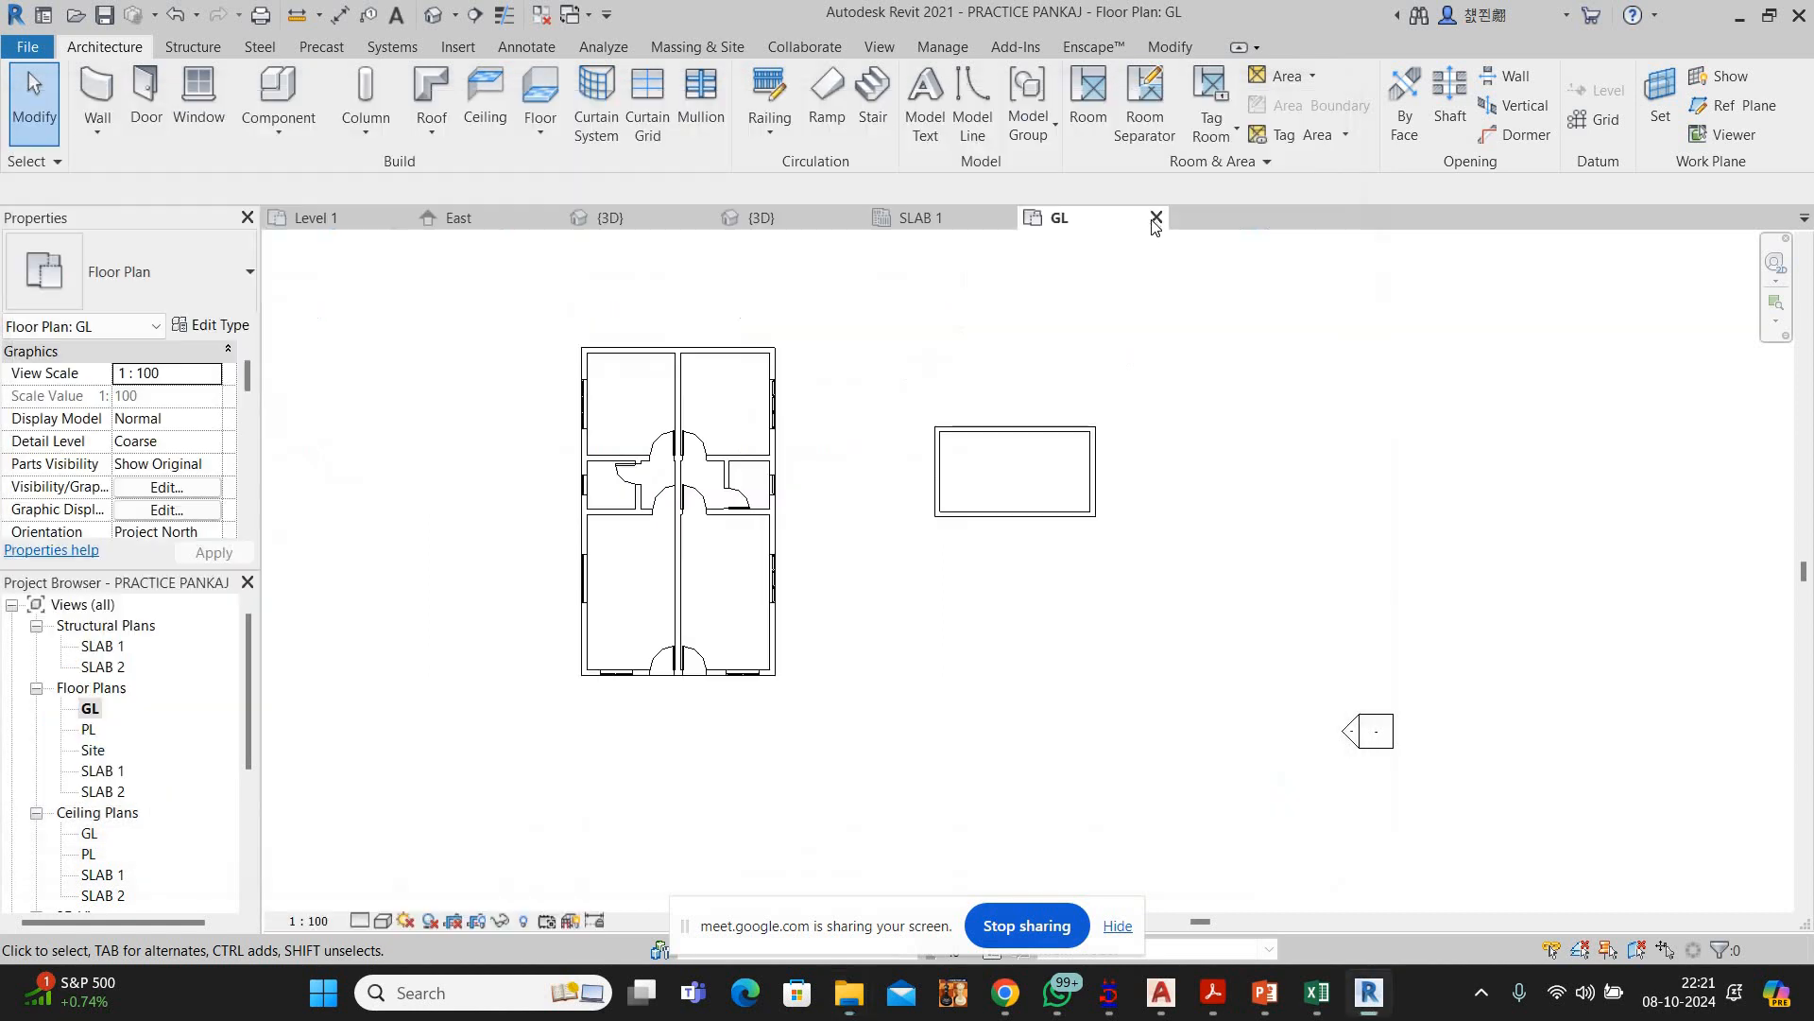
pyautogui.click(1156, 218)
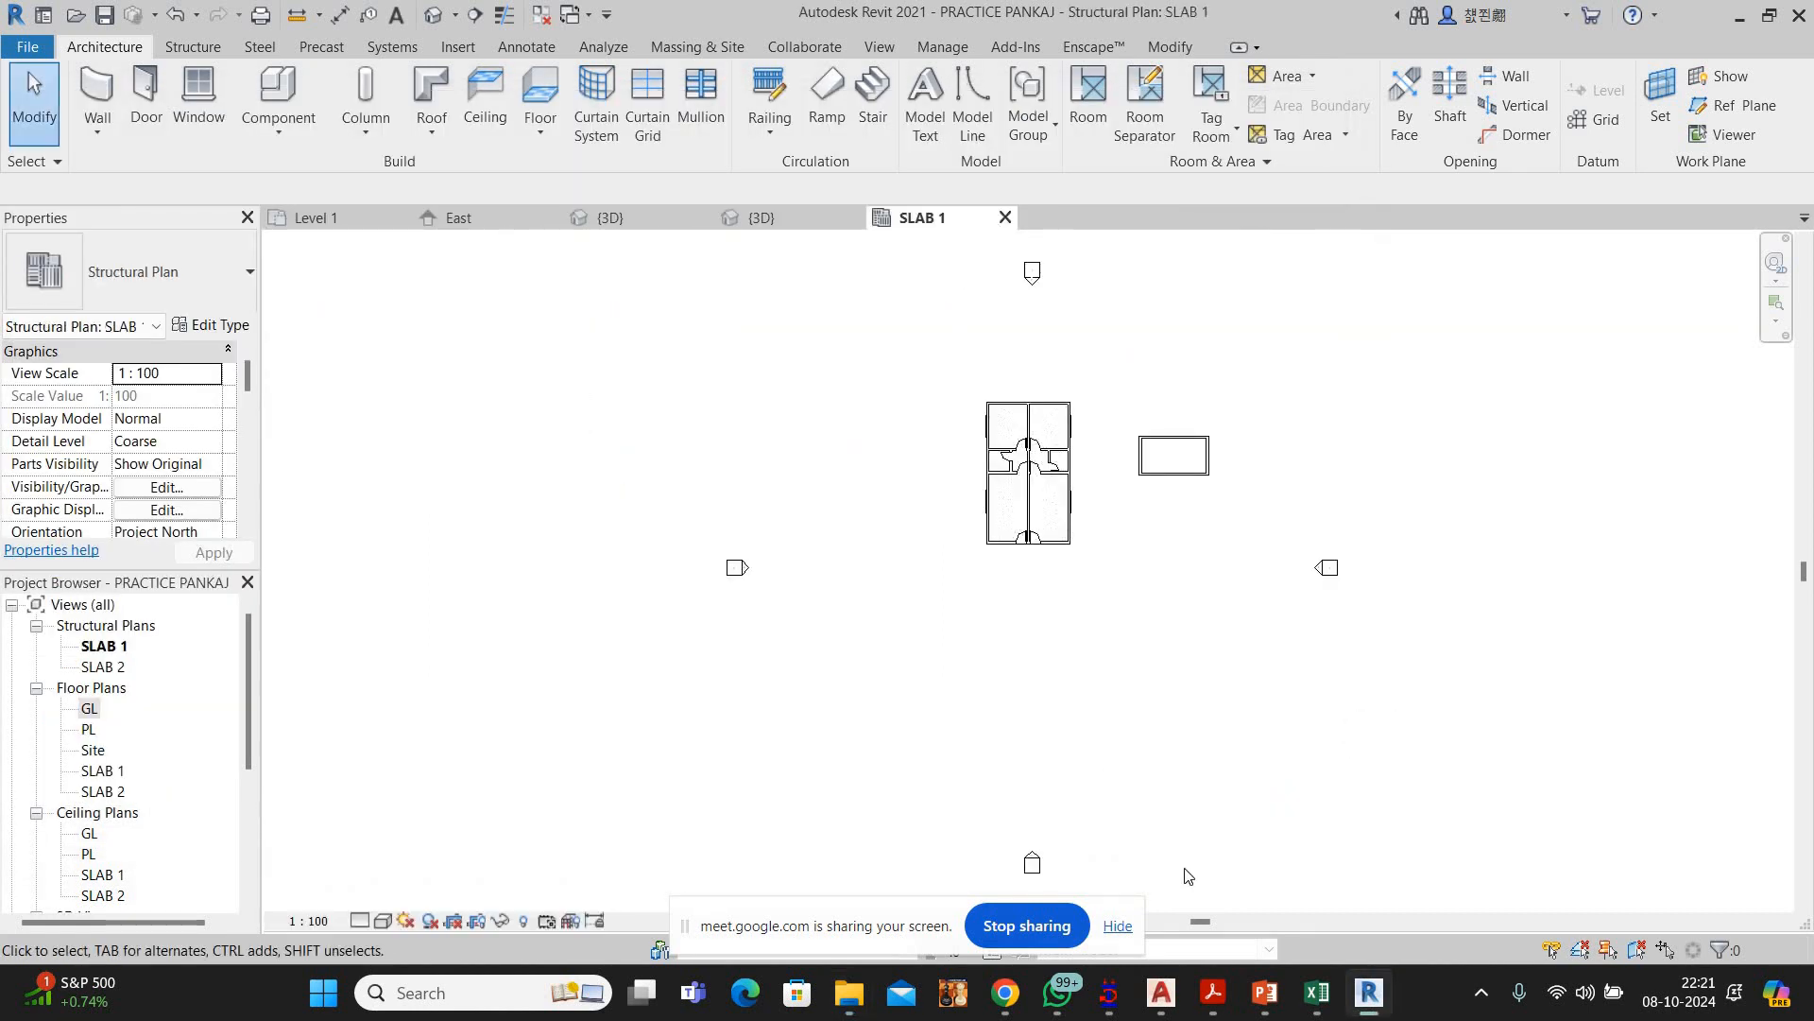
pyautogui.click(1004, 217)
# Switch to AutoCAD, maximise its window and bring up the whole plan4.dwg sheet
pyautogui.moveTo(1161, 994)
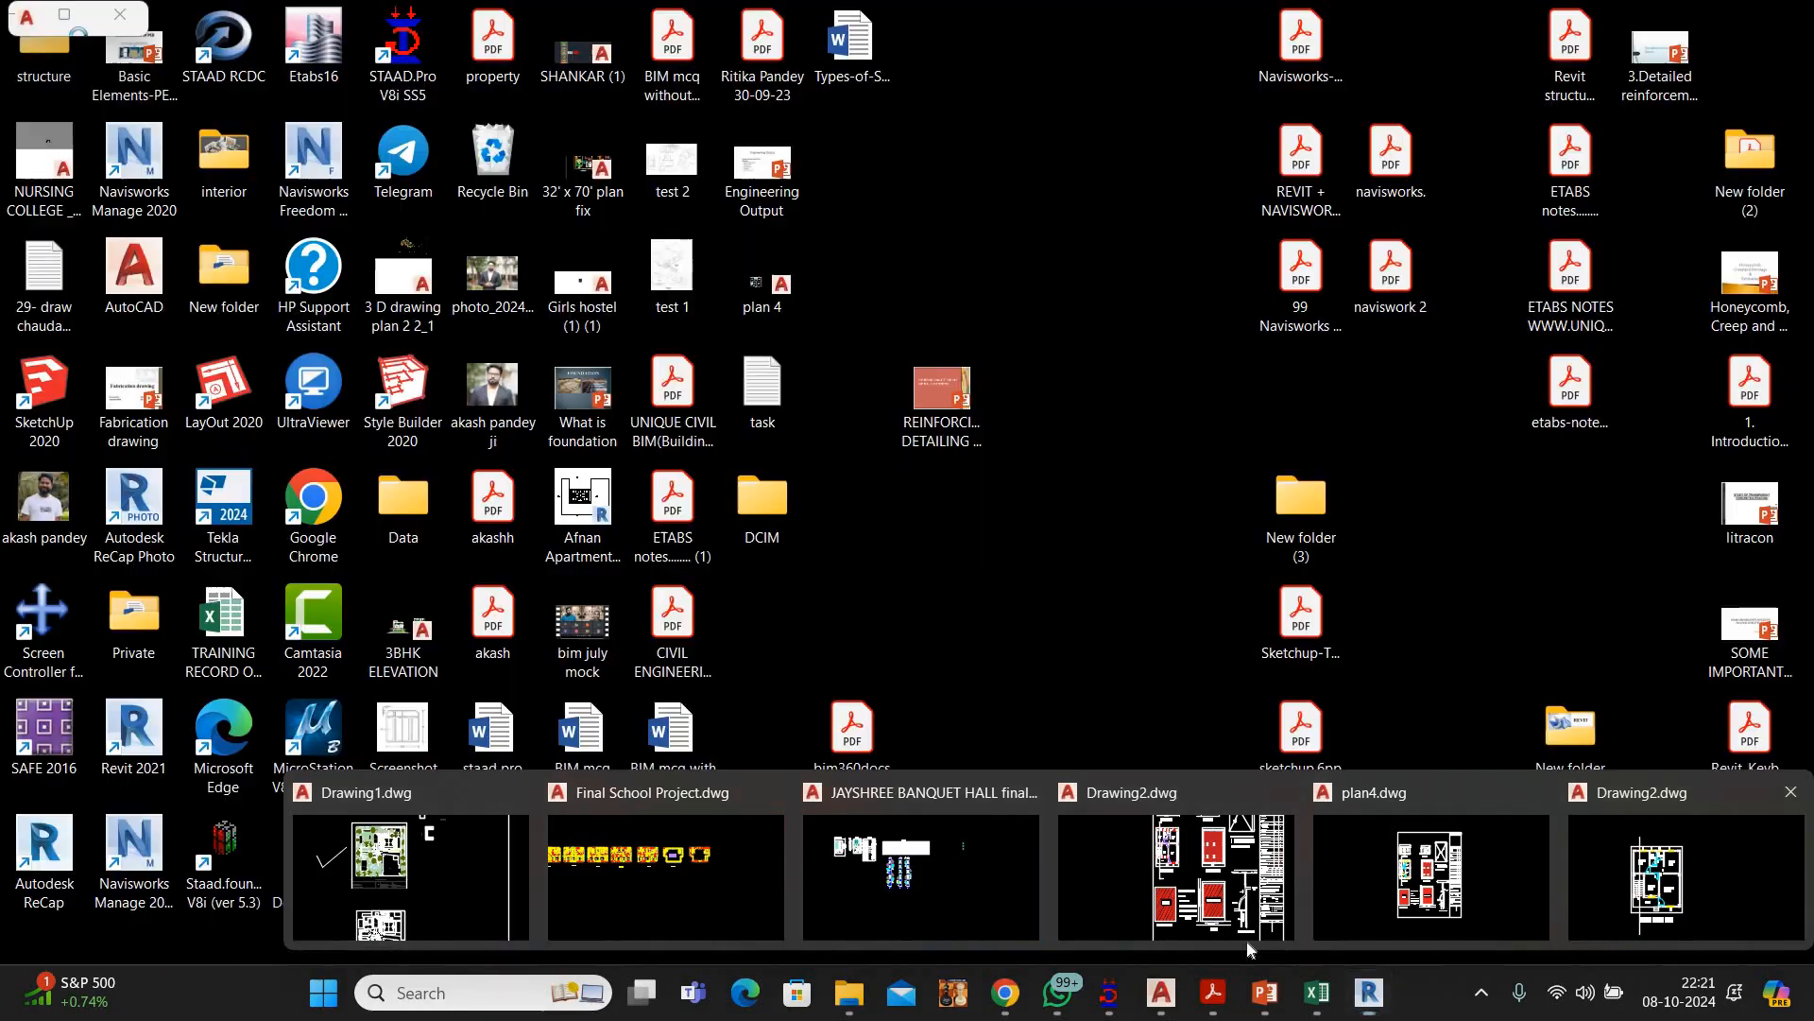
pyautogui.click(1247, 948)
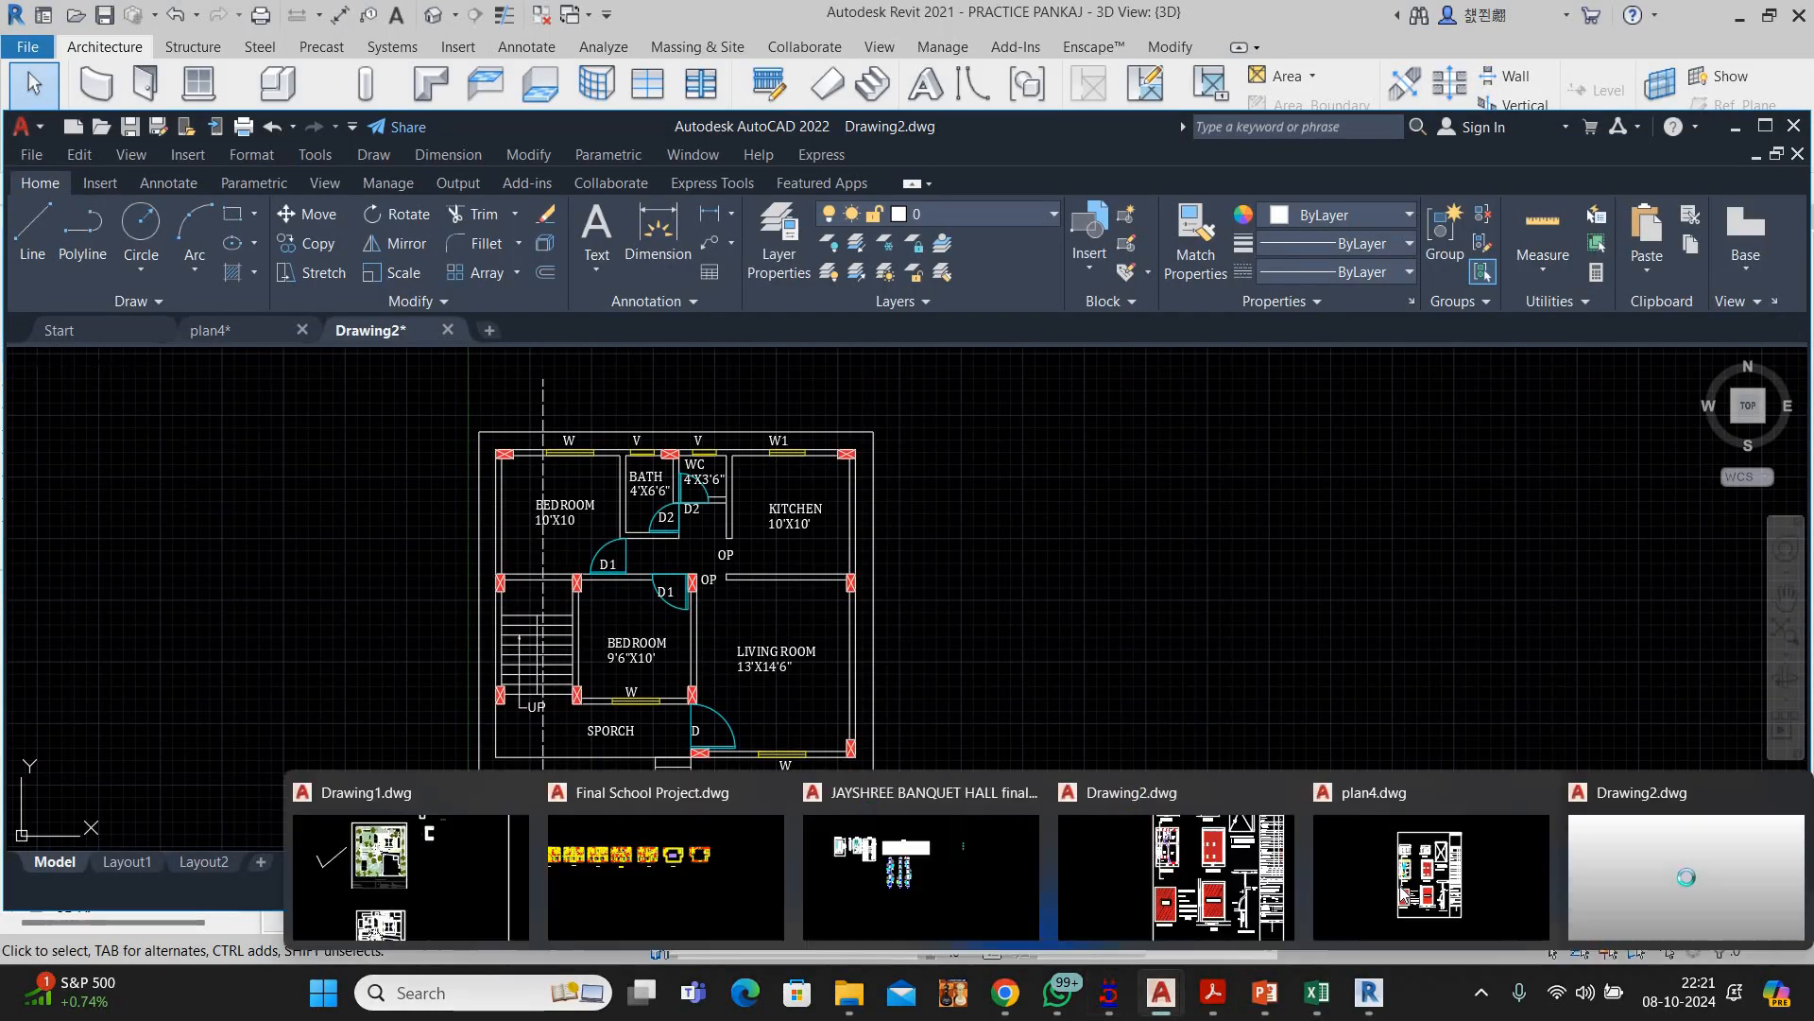
pyautogui.click(1403, 893)
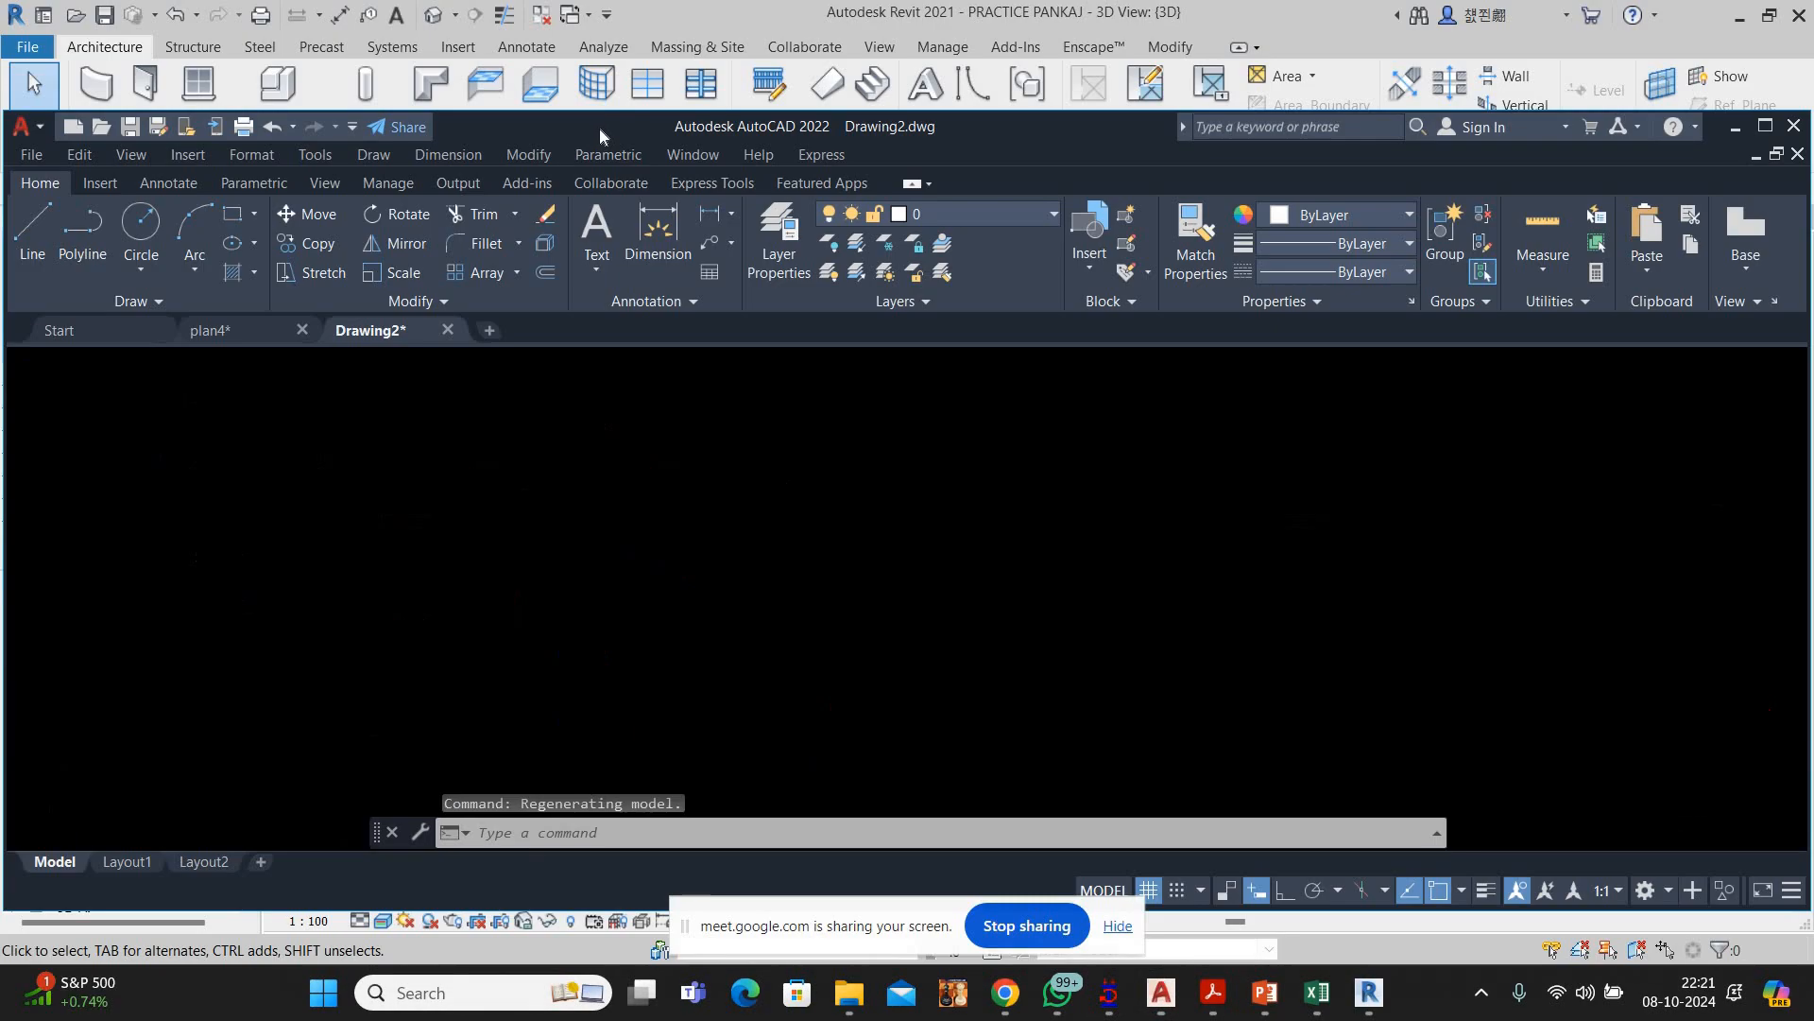
pyautogui.doubleClick(789, 126)
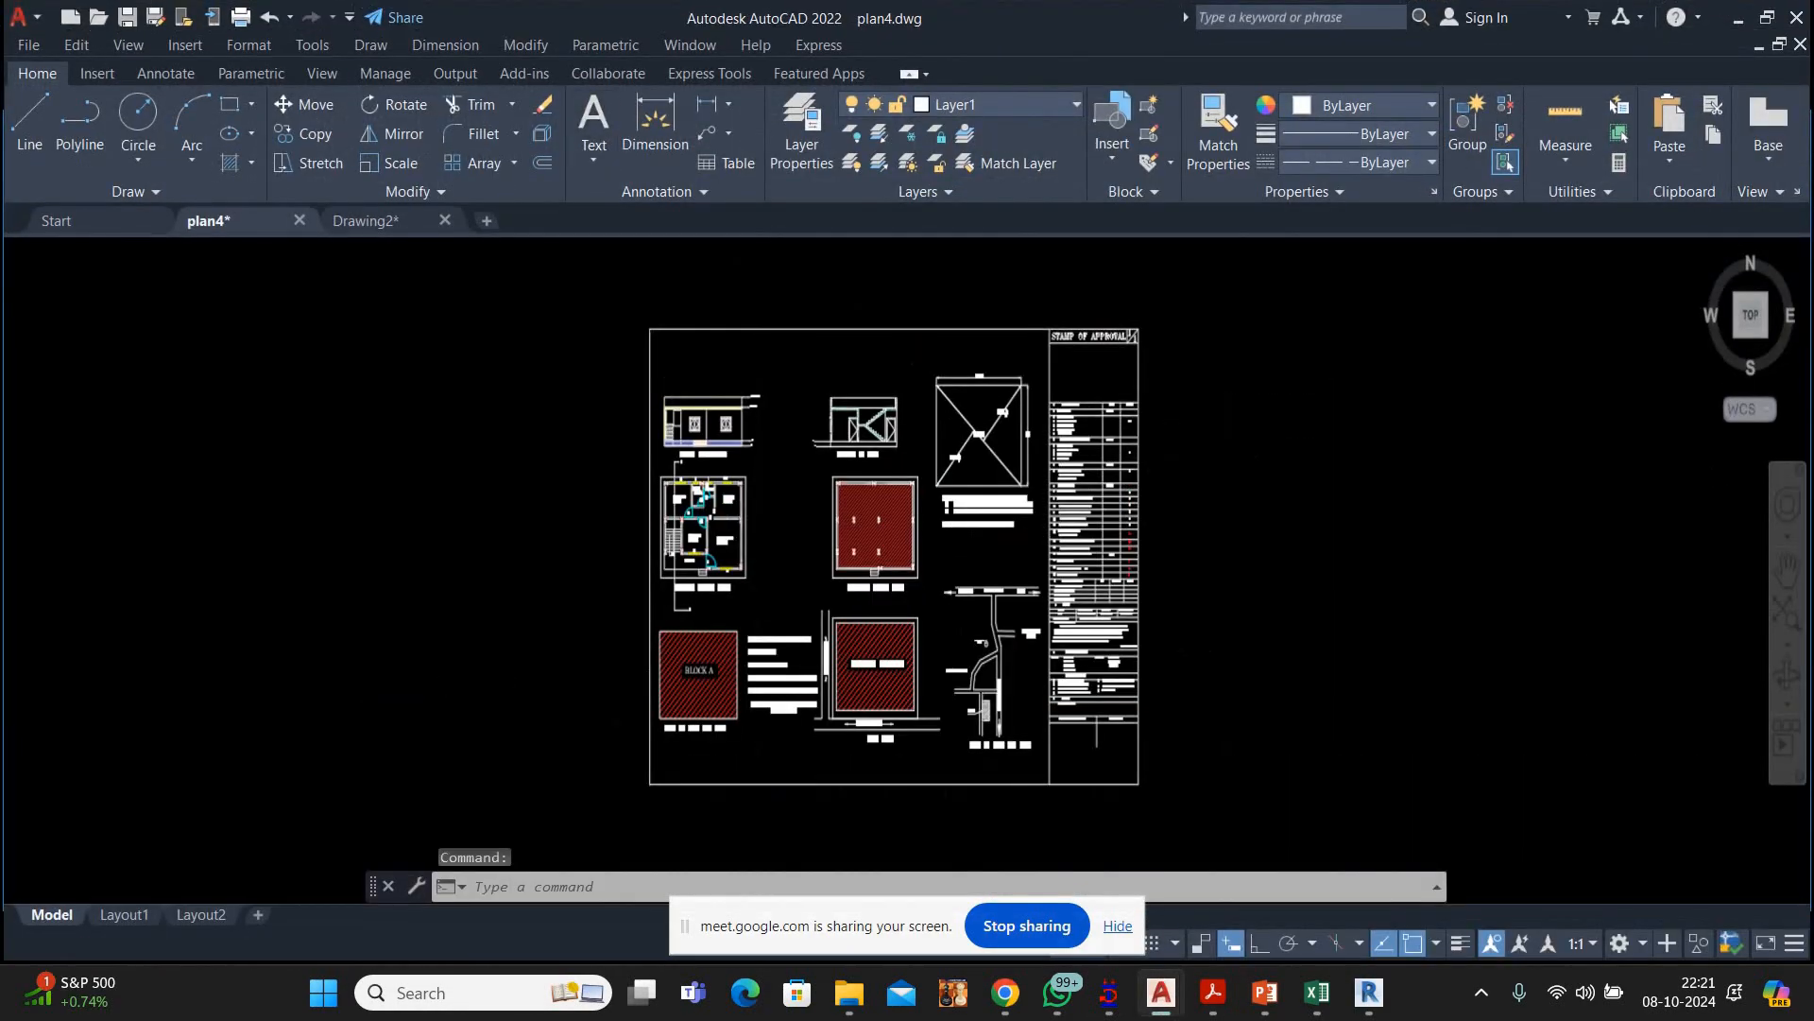
pyautogui.scroll(-3, 760, 502)
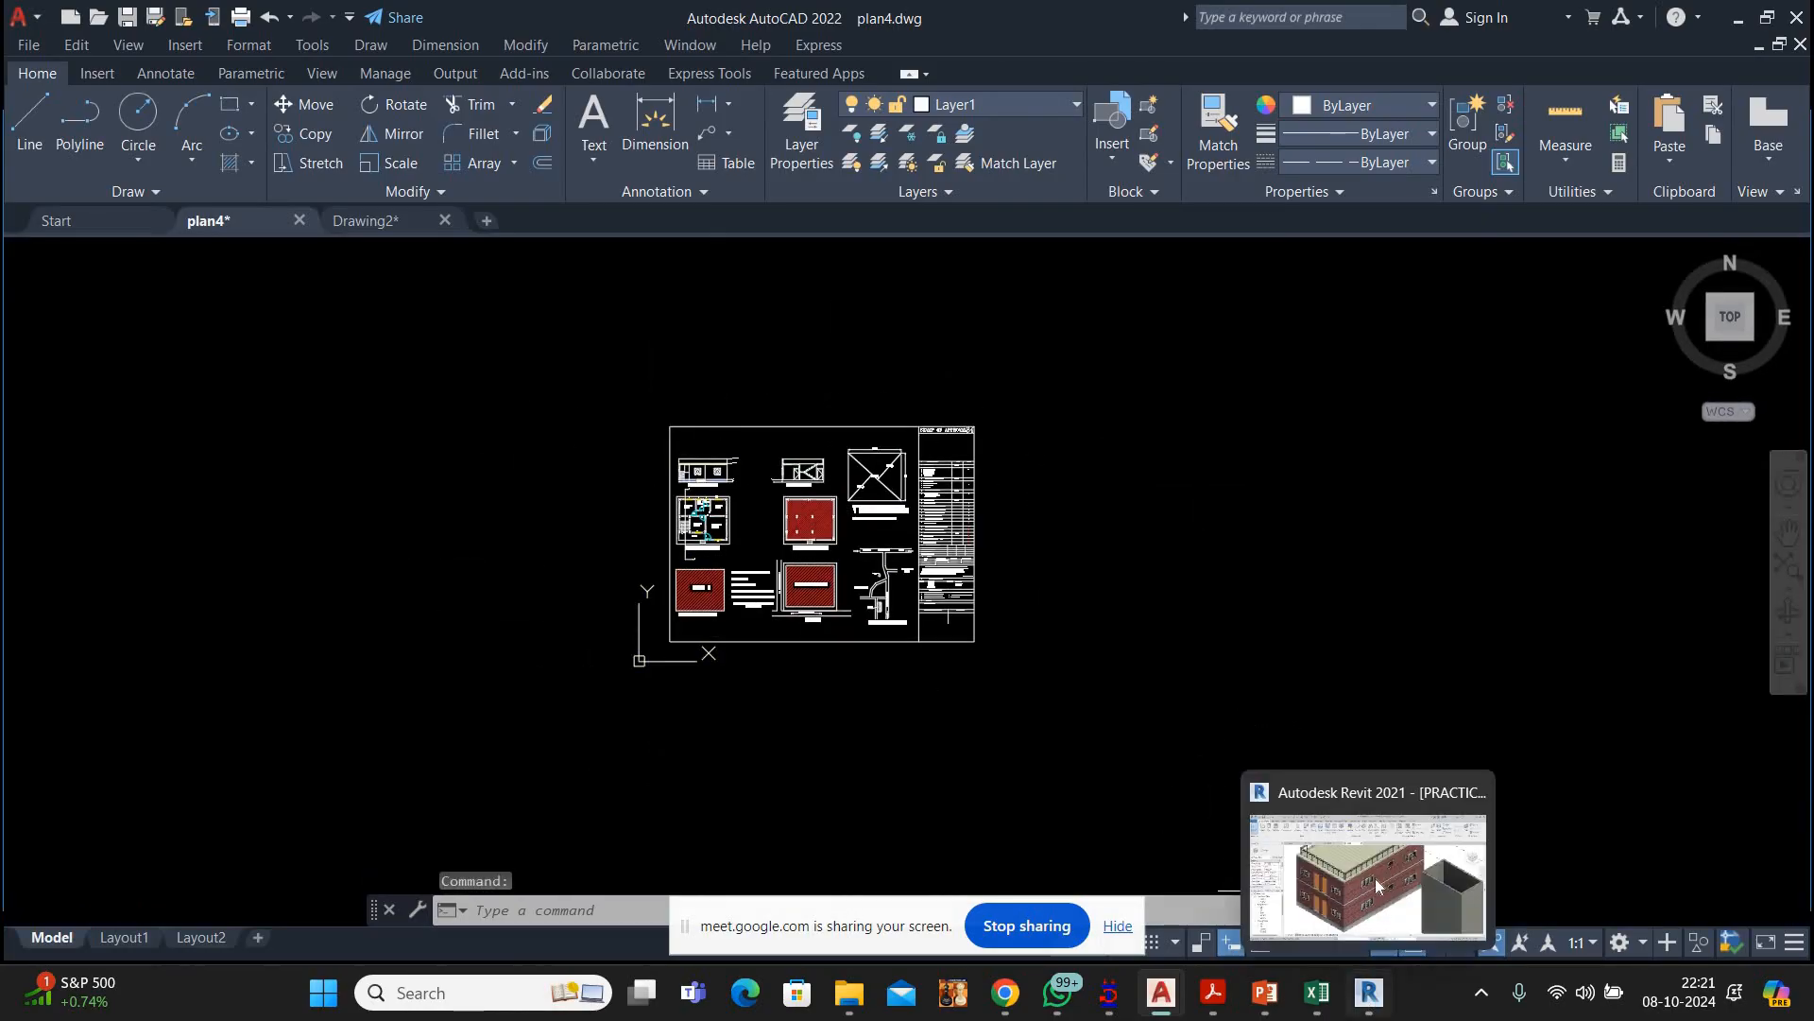
# Look at the whole building in Revit's 3D view and switch back to plan4.dwg in AutoCAD
pyautogui.click(1370, 993)
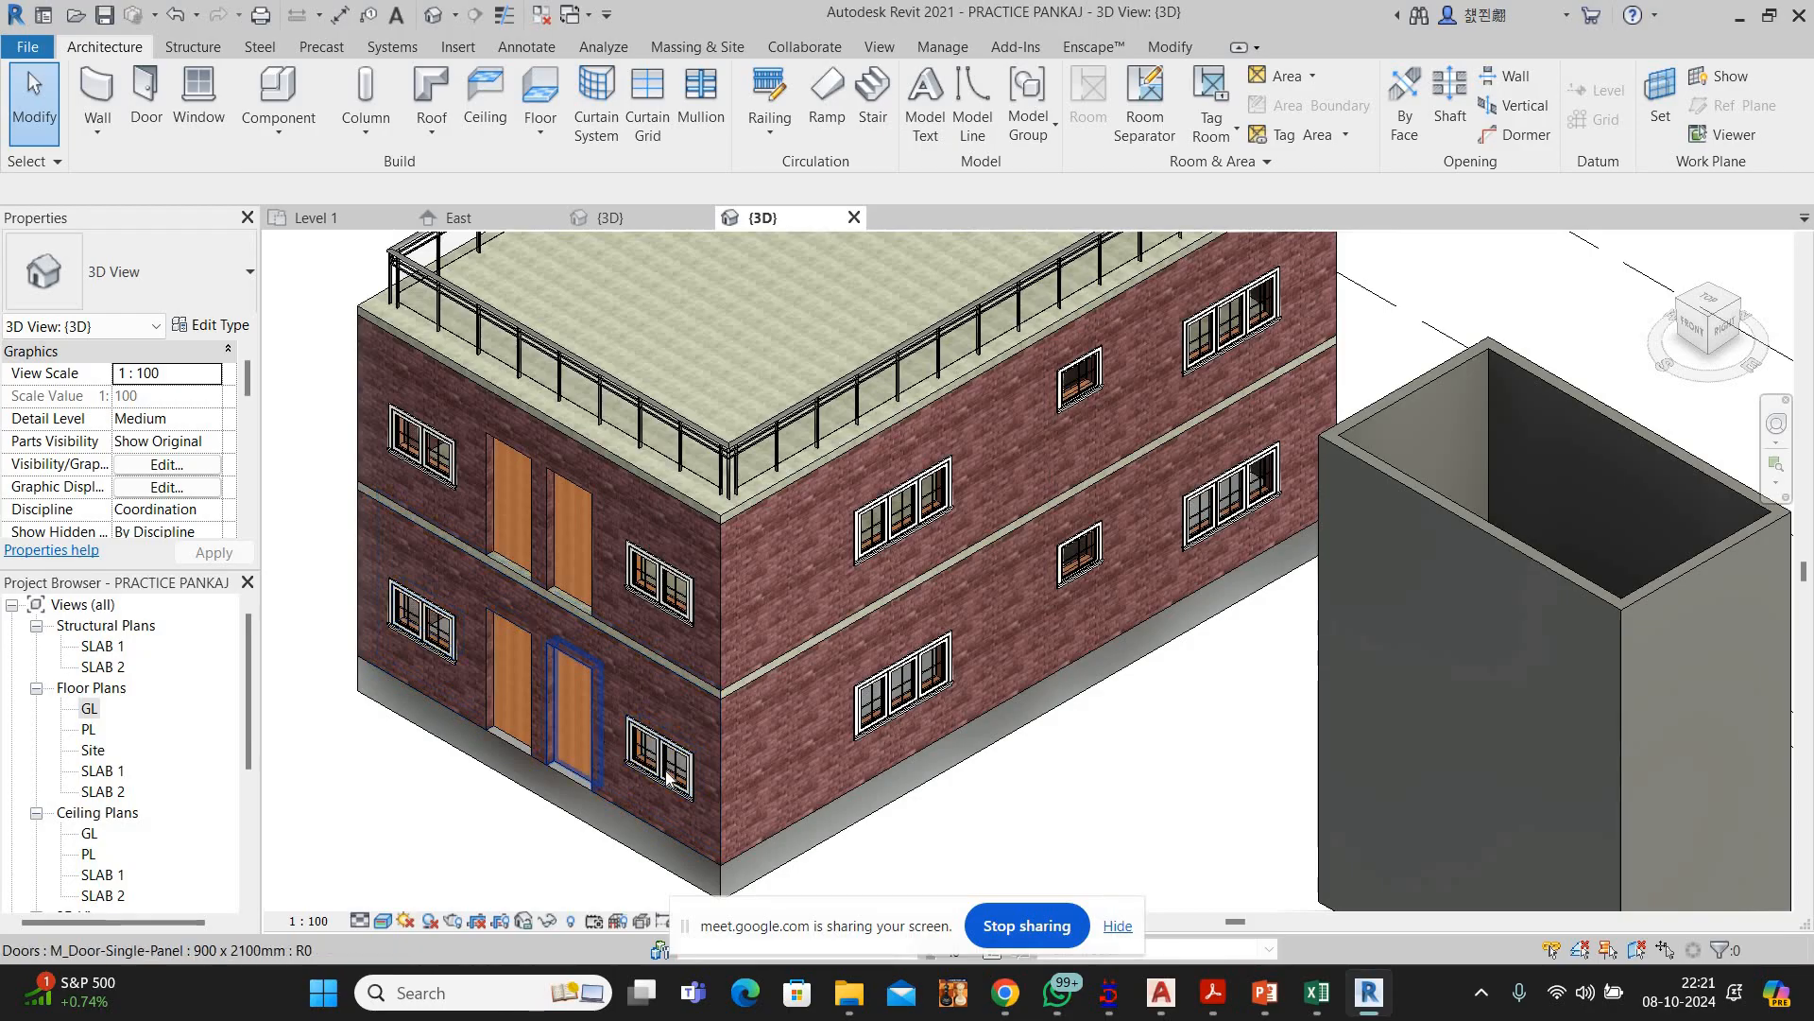
pyautogui.scroll(-3, 589, 733)
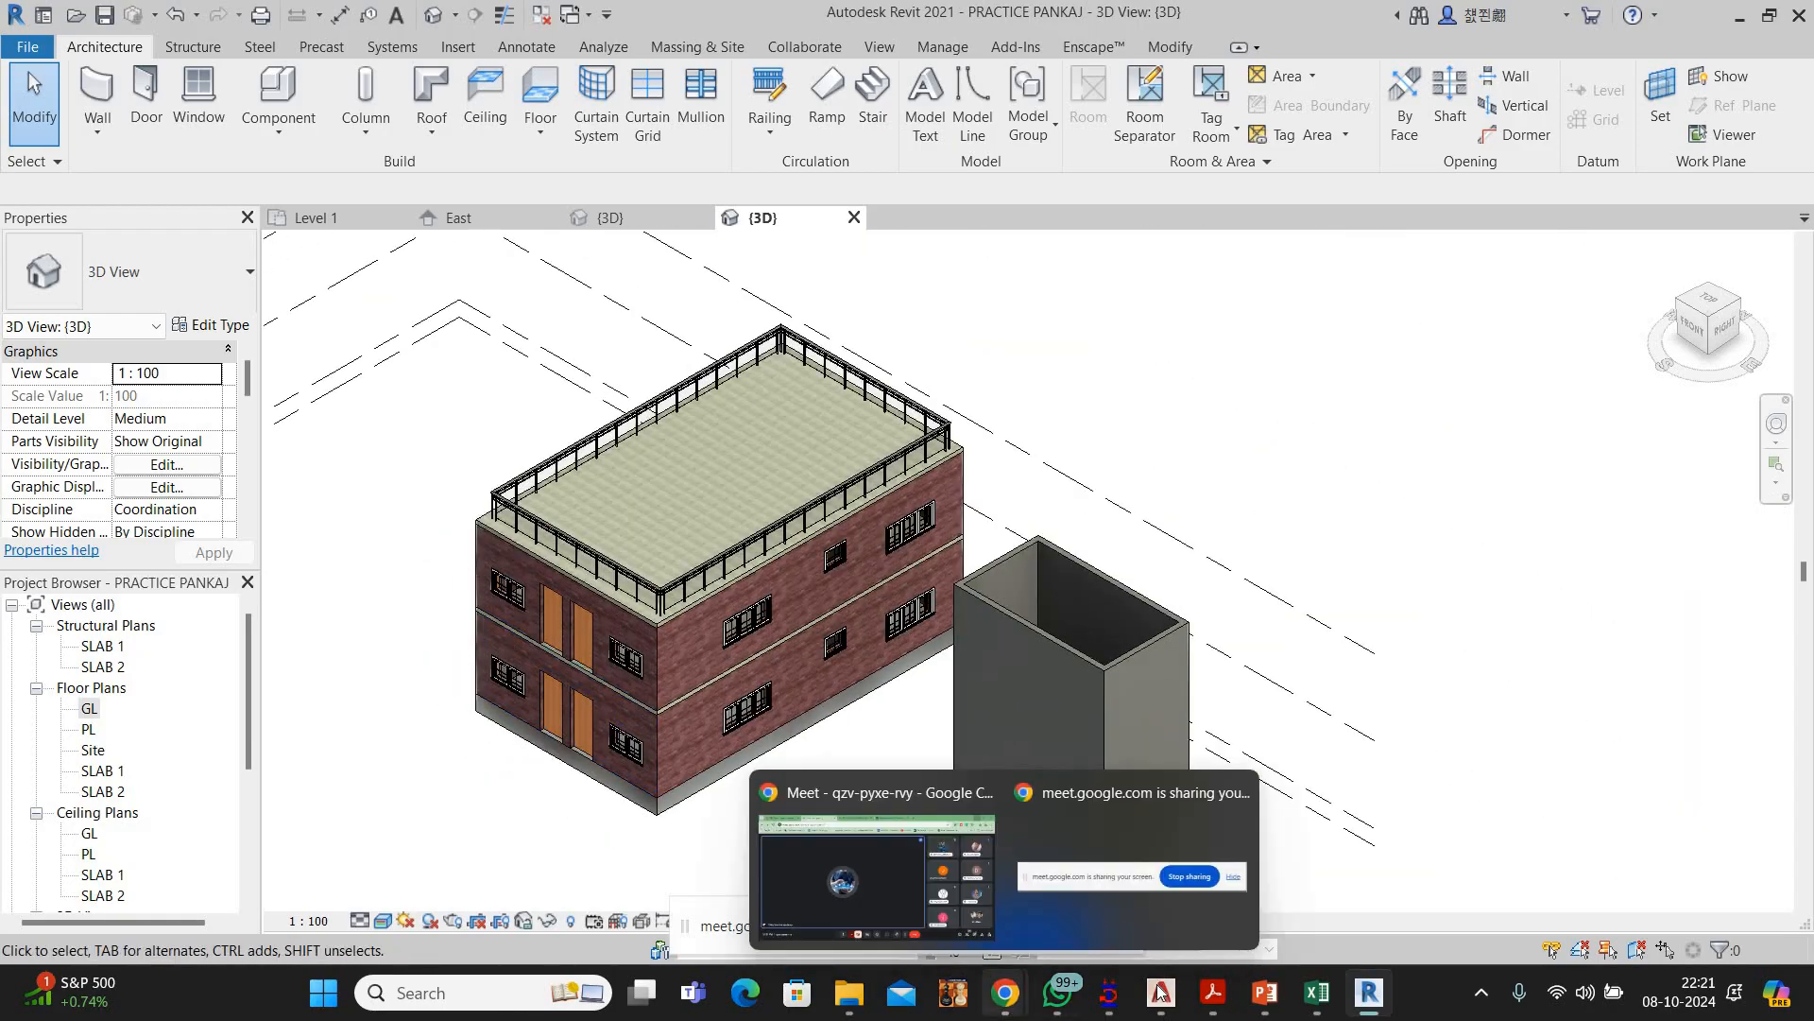
pyautogui.moveTo(1162, 992)
pyautogui.click(1432, 869)
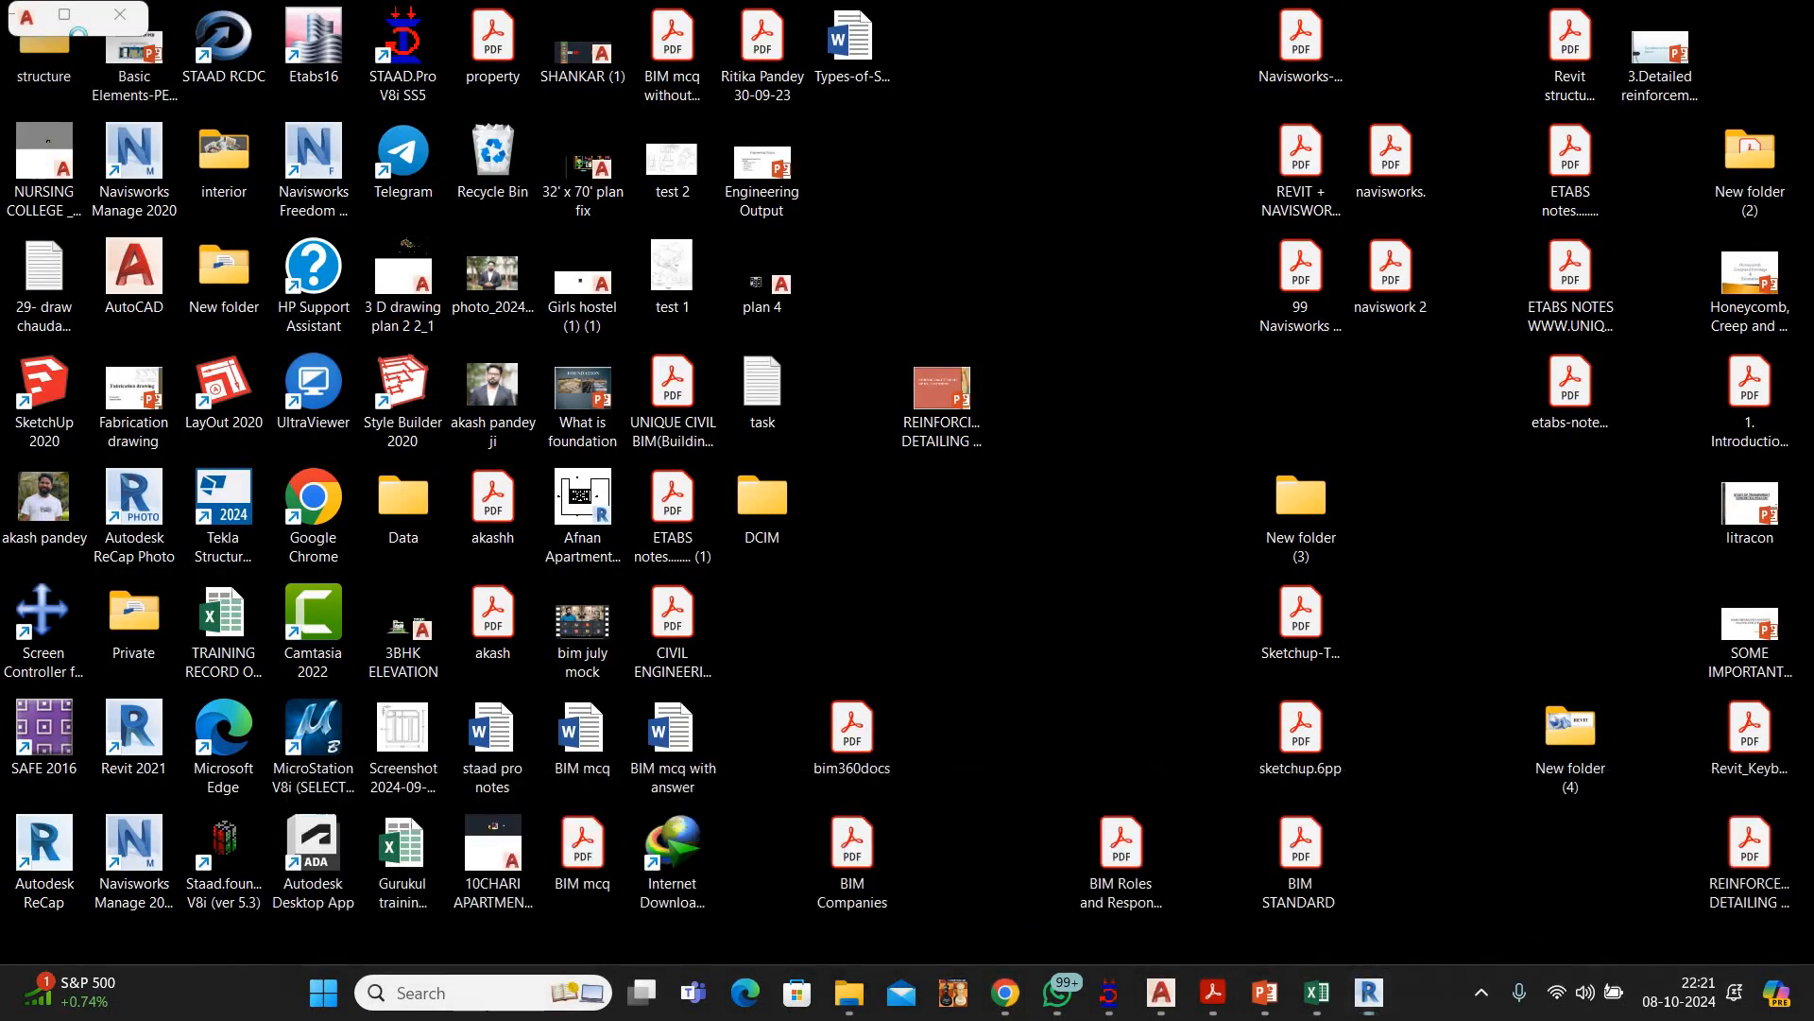
# Copy the complete ground floor plan from plan4.dwg to the clipboard and create a new blank drawing
pyautogui.scroll(8, 744, 517)
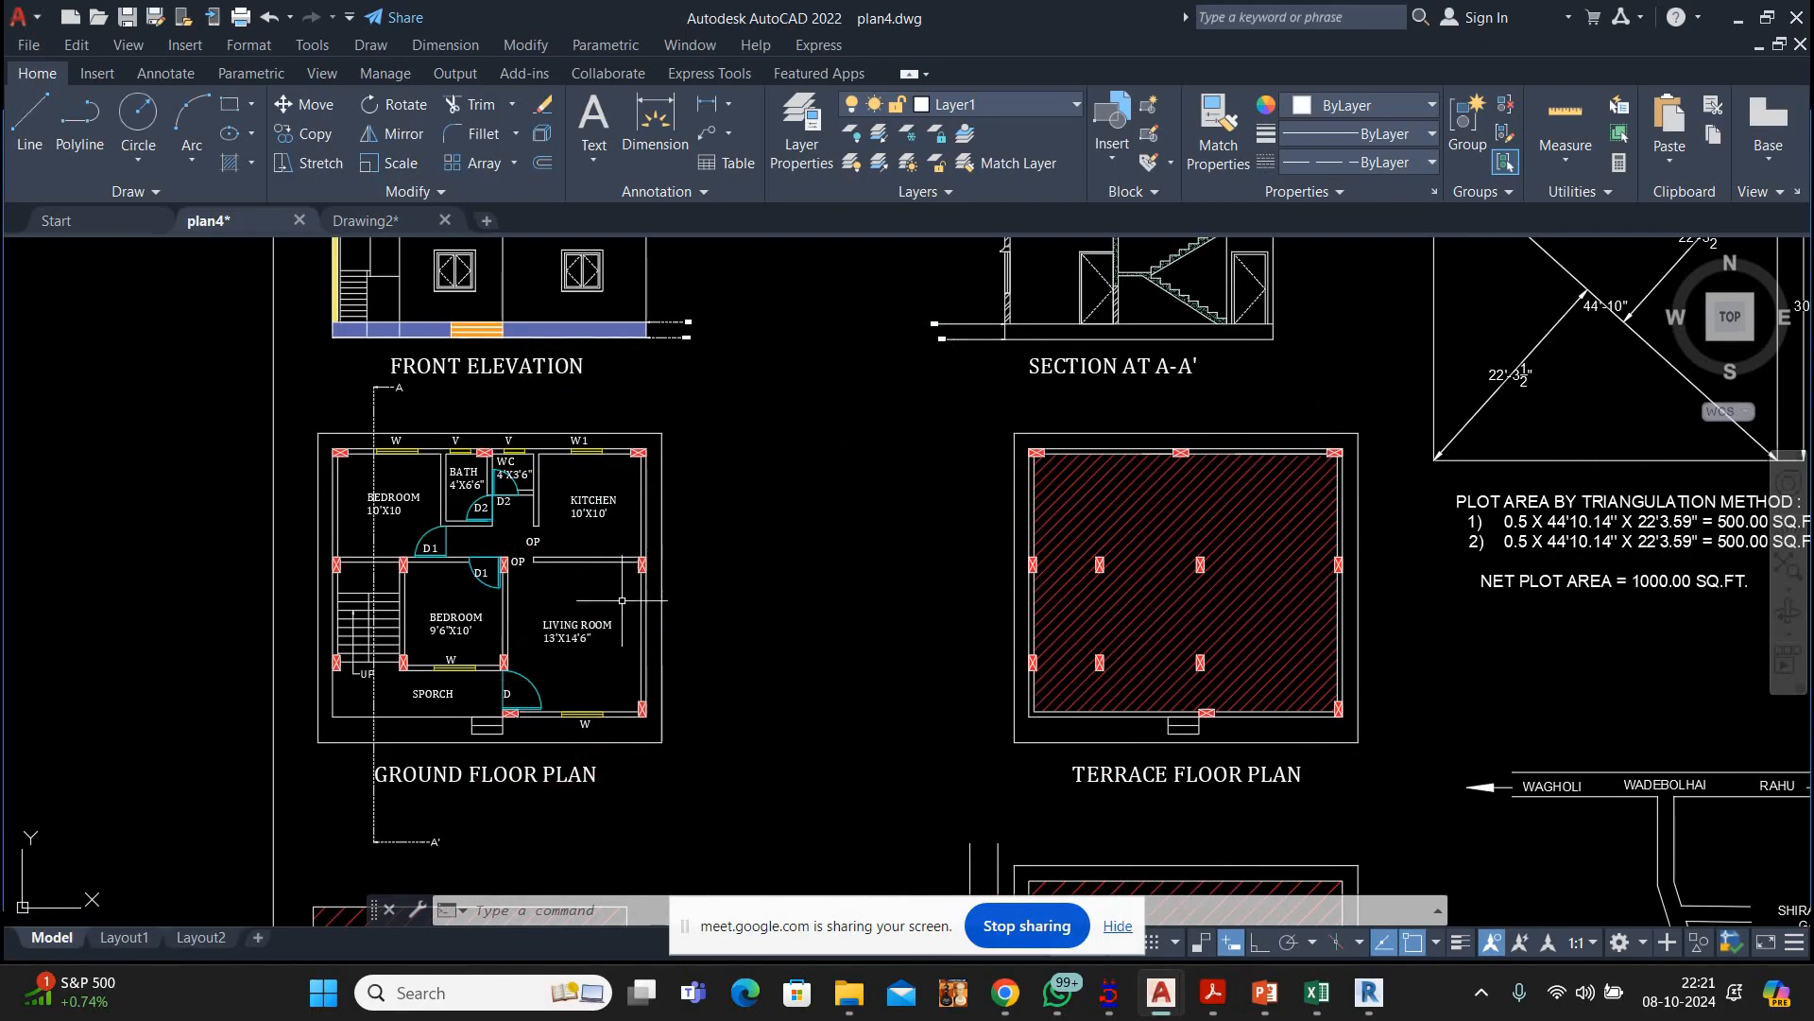
pyautogui.click(712, 394)
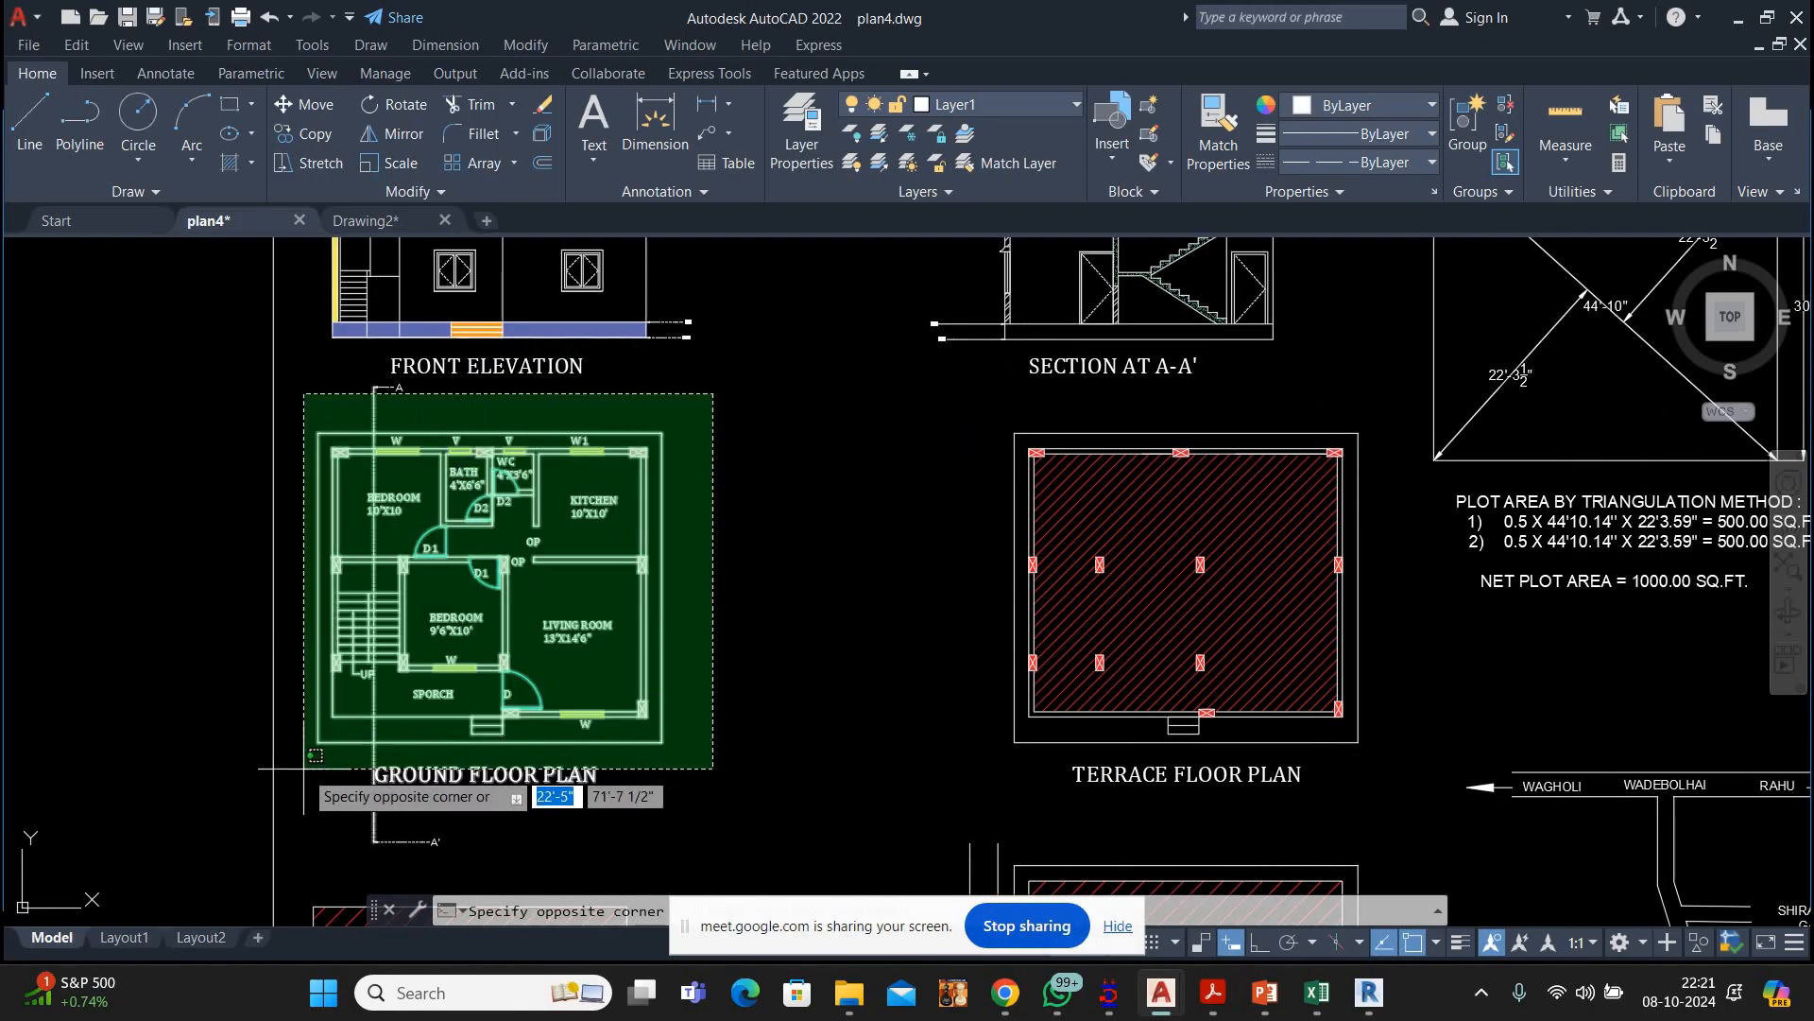
pyautogui.click(304, 769)
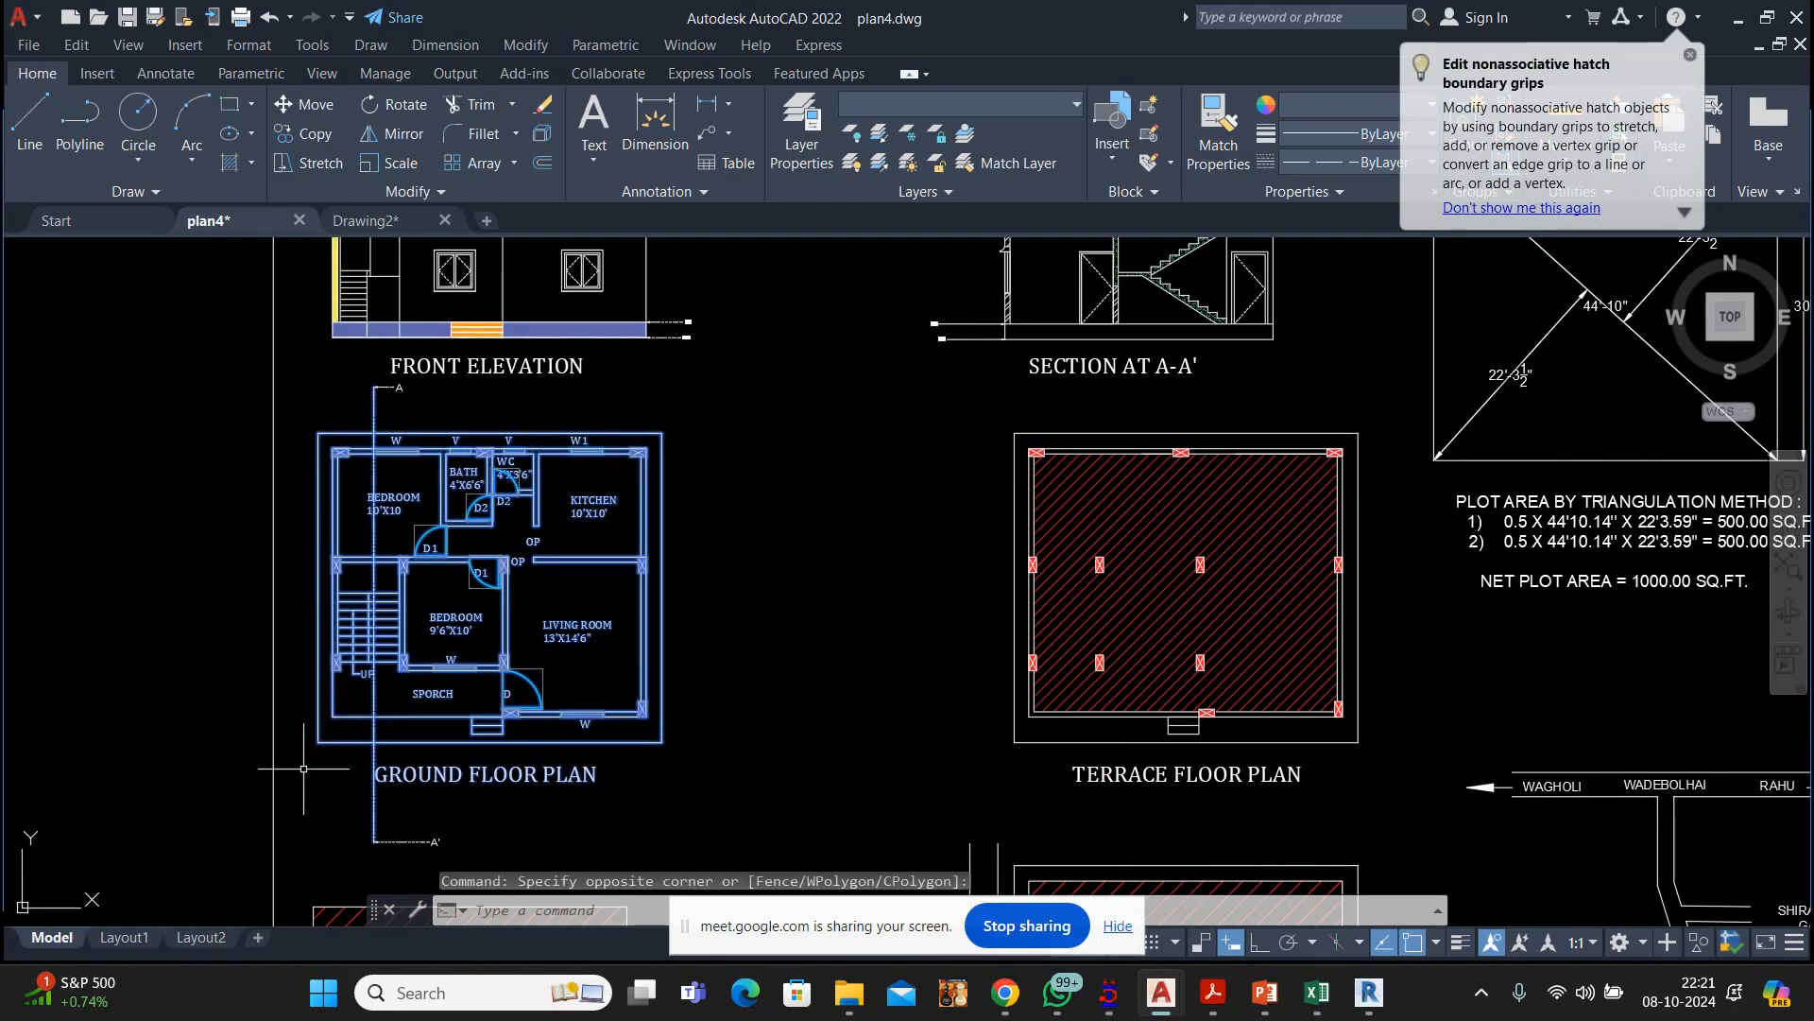
pyautogui.hotkey('ctrl', 'c')
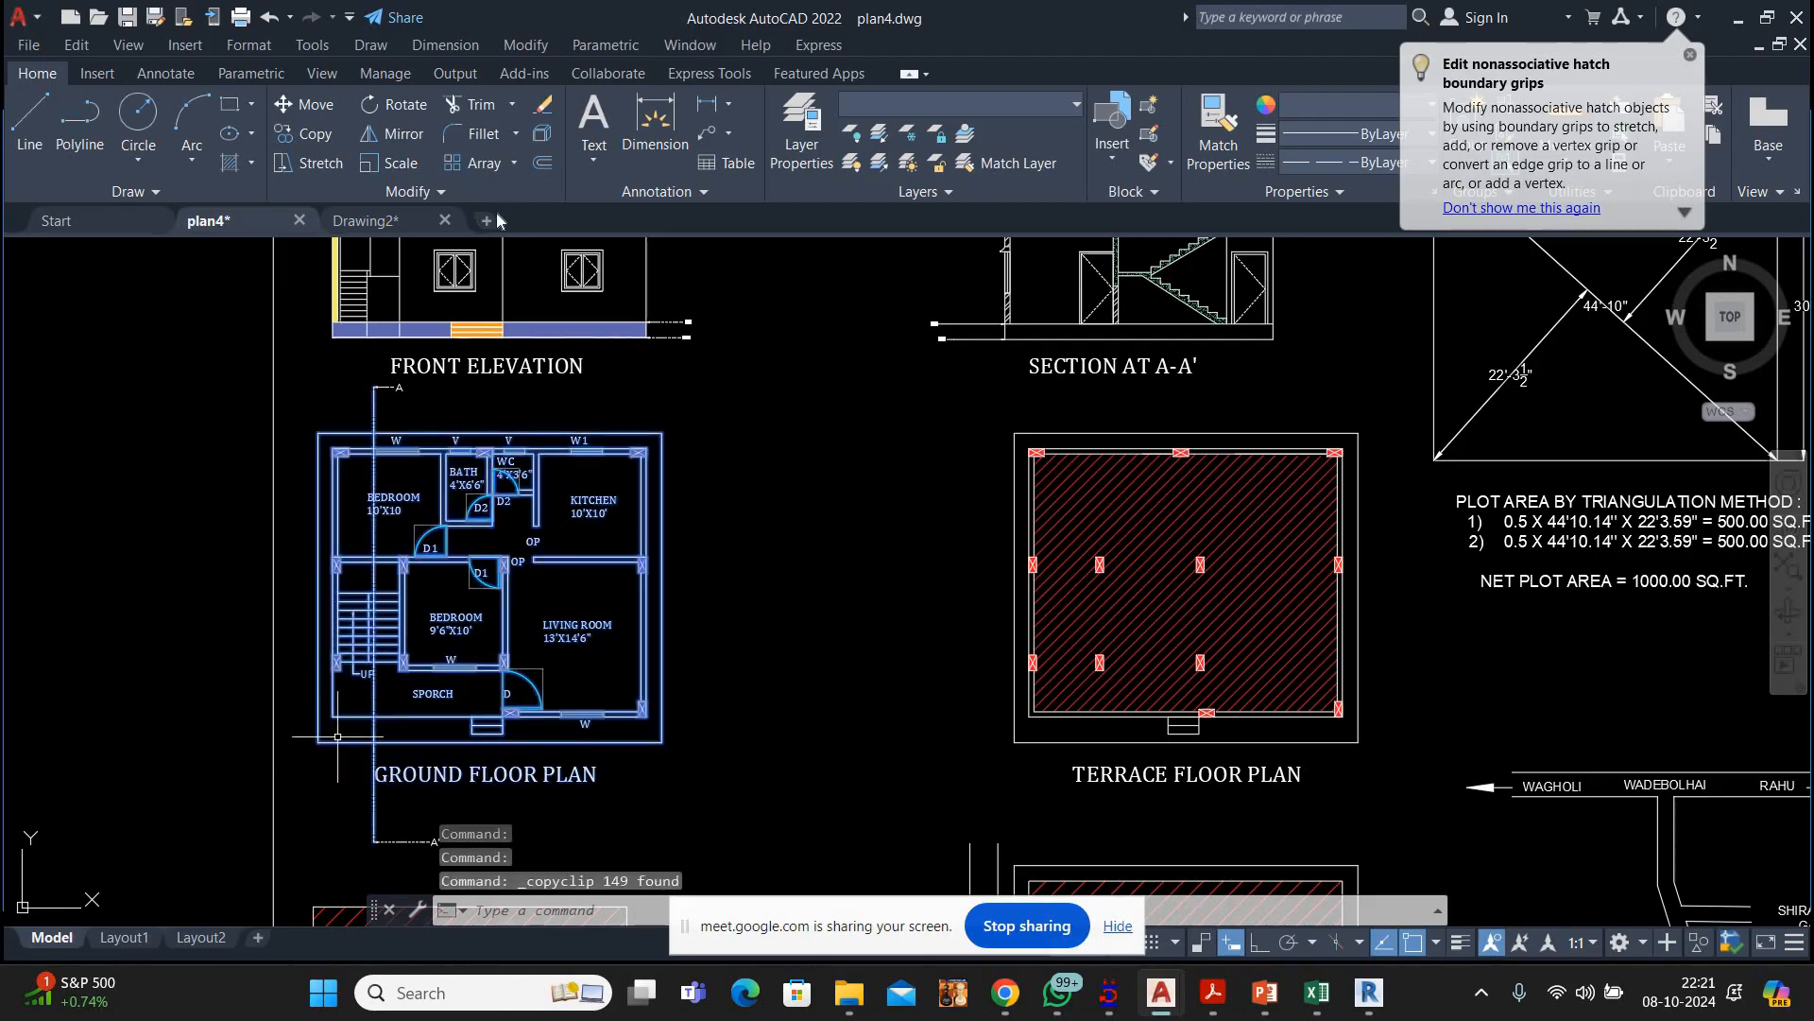
pyautogui.hotkey('ctrl', 'n')
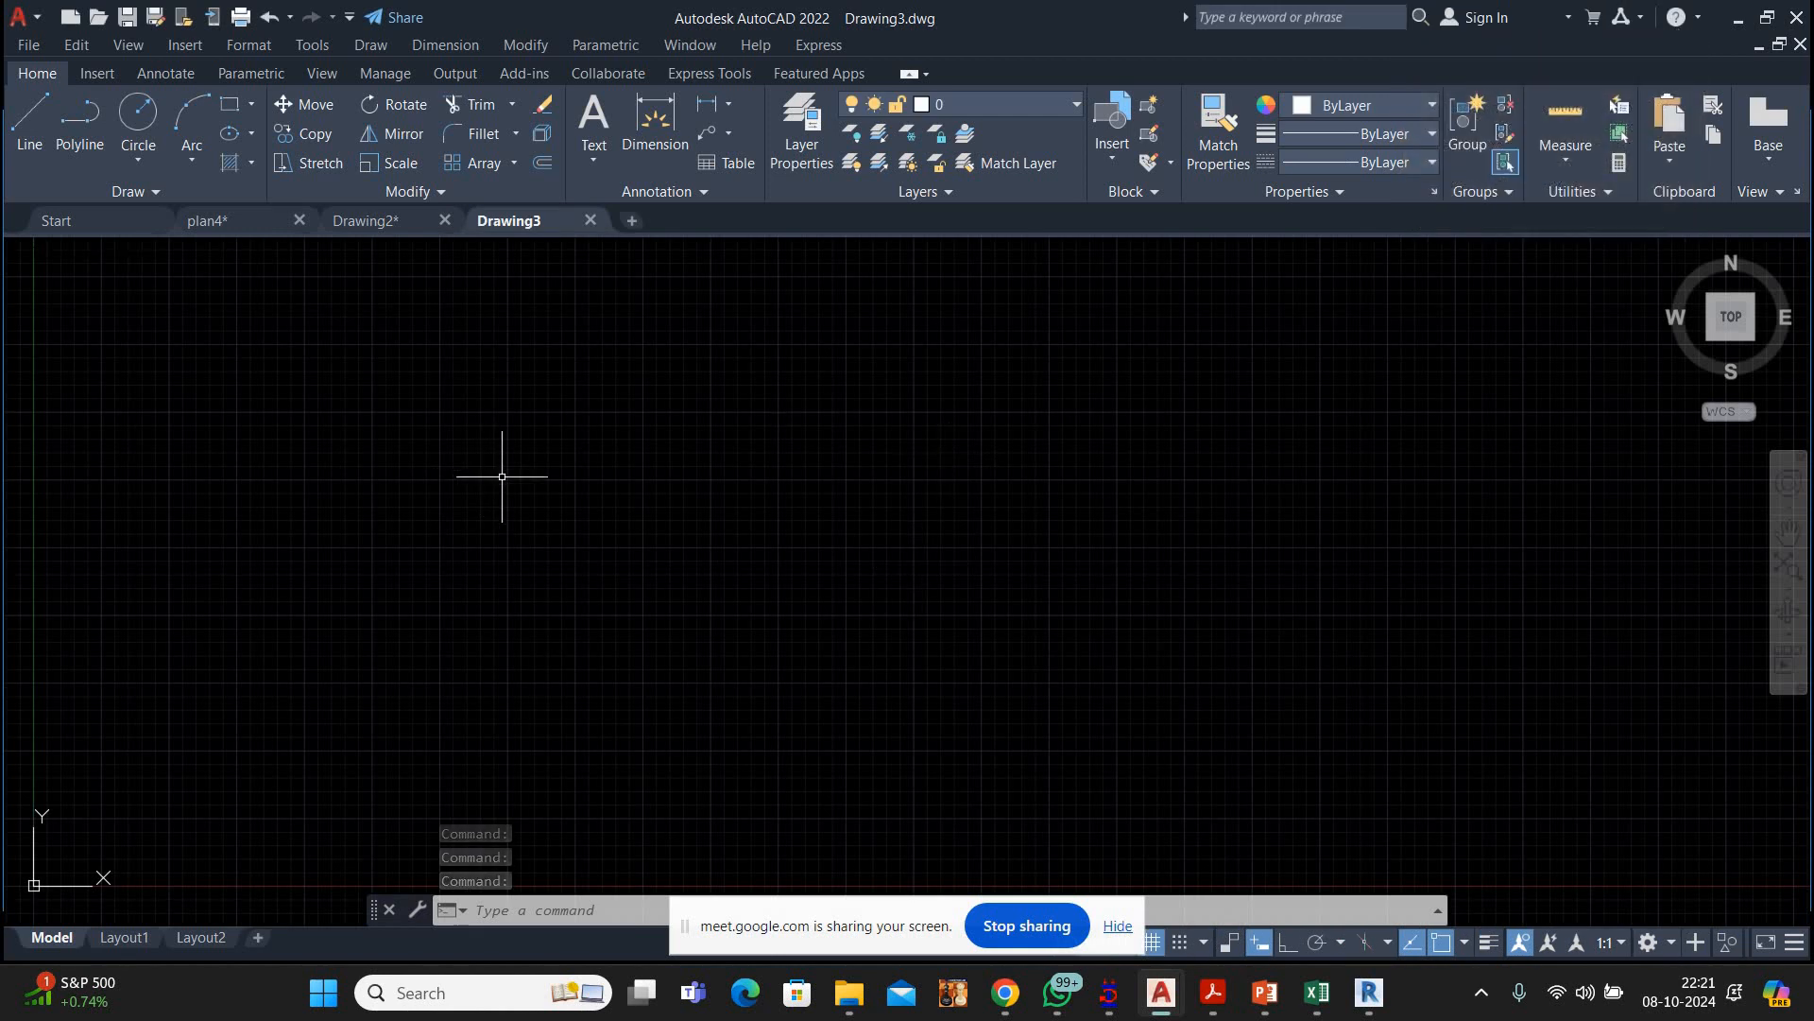
# Set the new drawing's length units to Architectural, keeping inches as the insertion scale
pyautogui.scroll(-4, 503, 477)
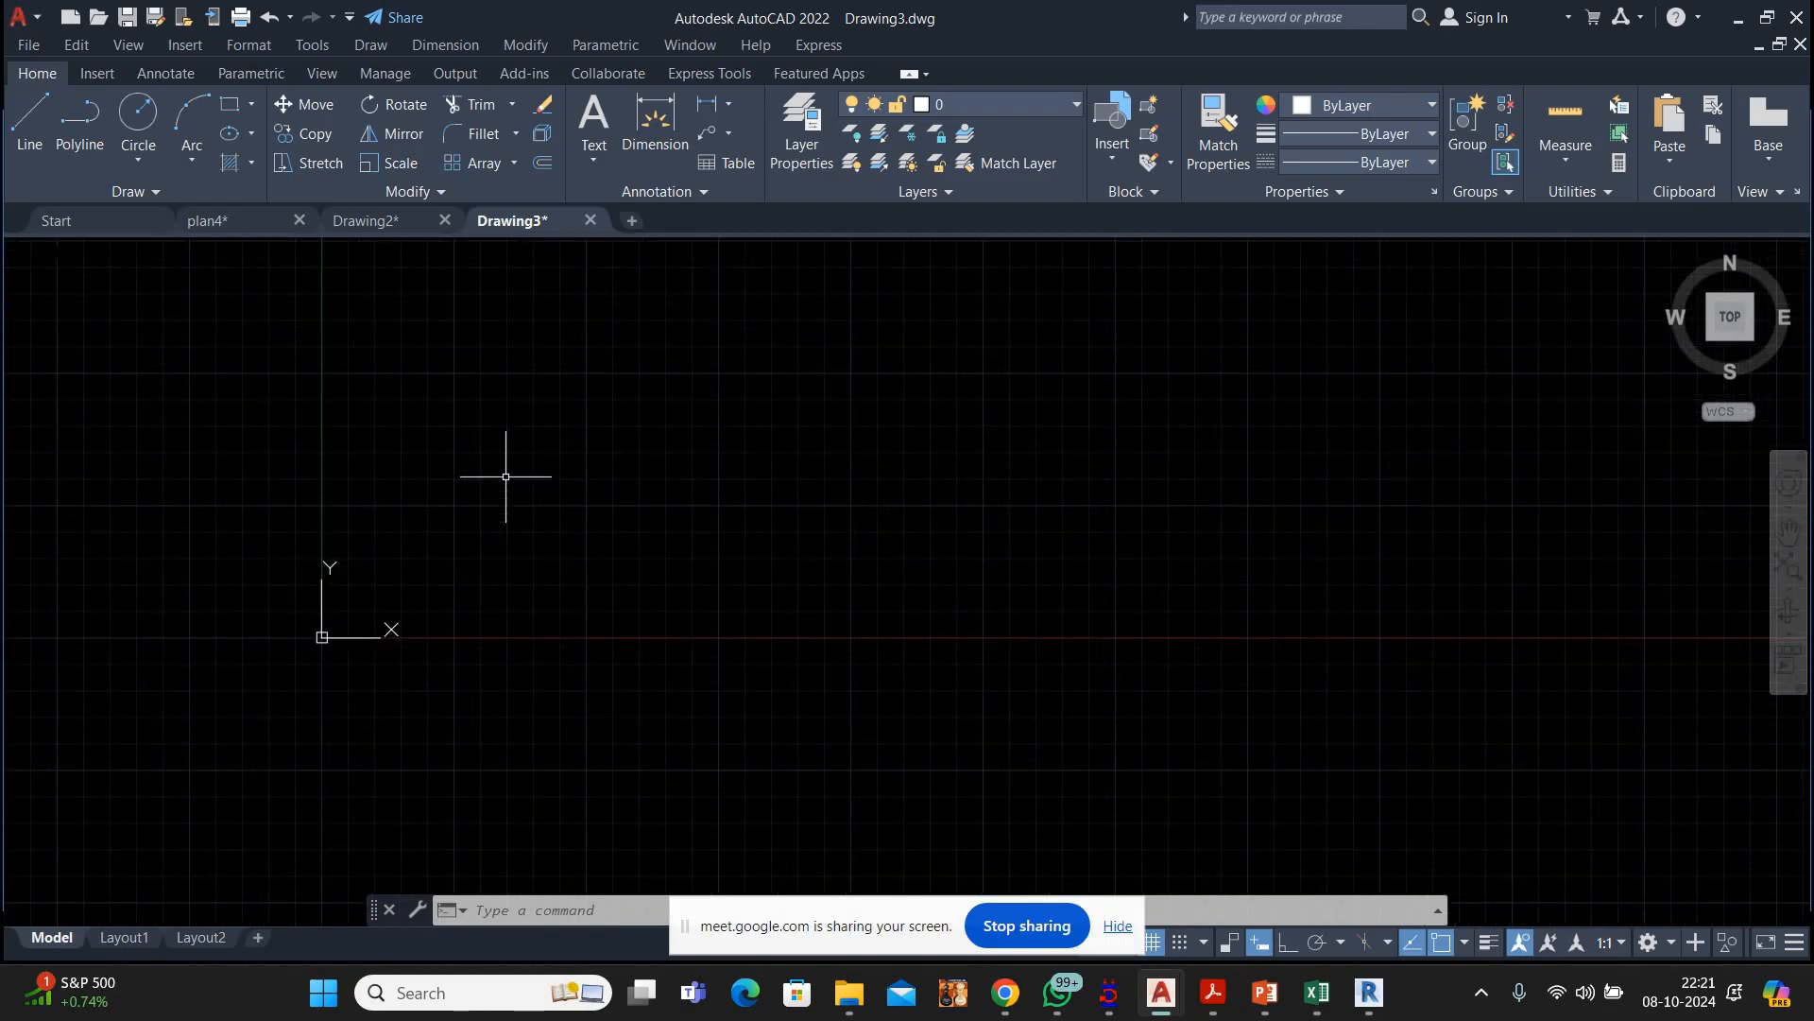
pyautogui.press('Return')
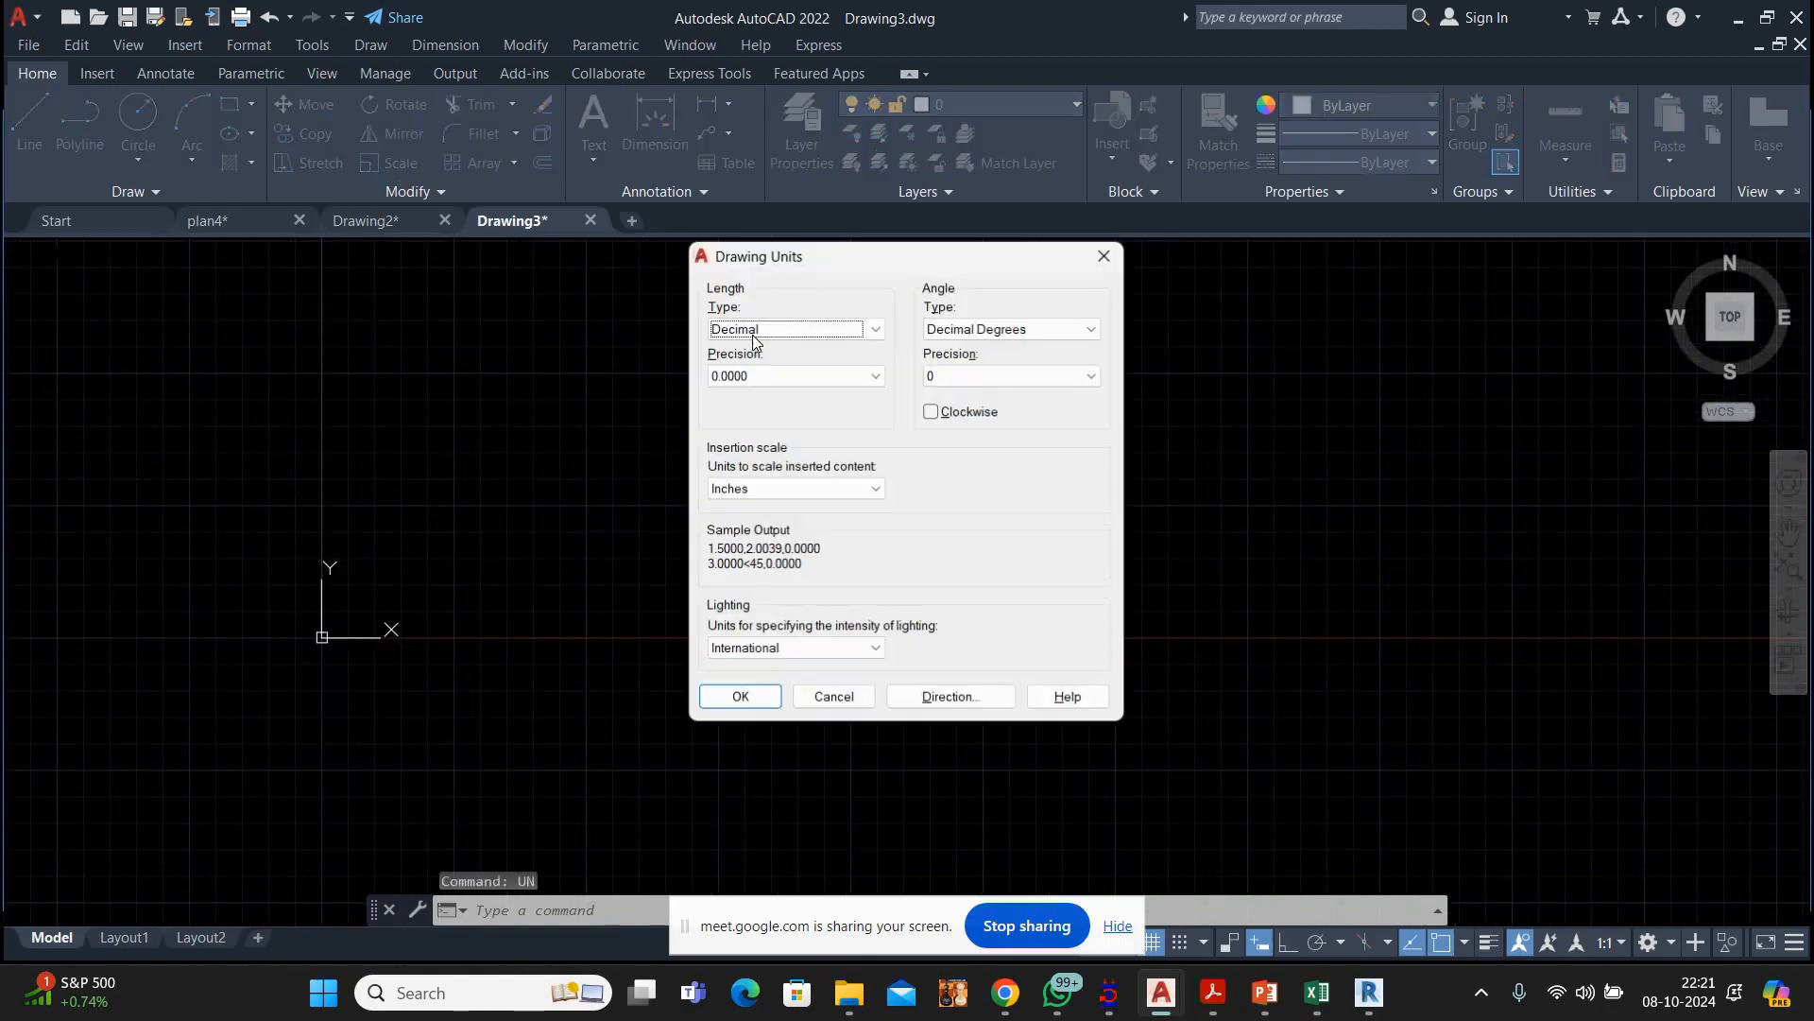
pyautogui.click(761, 329)
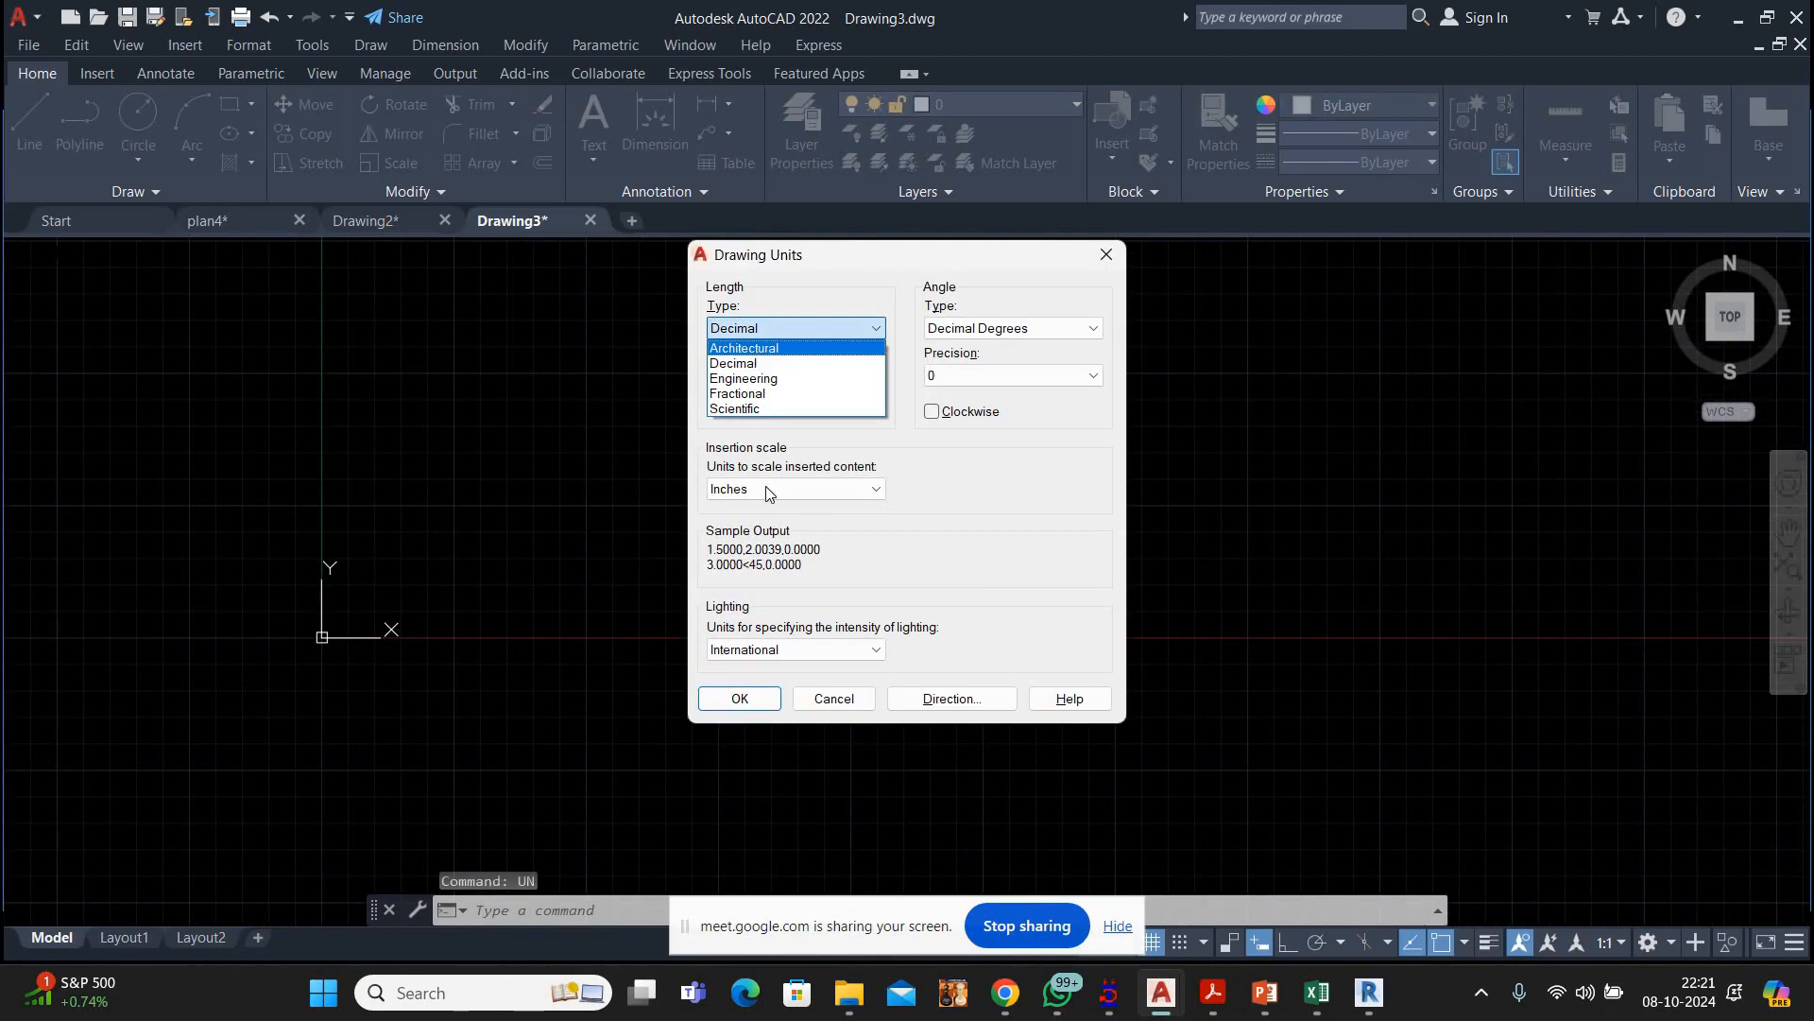
pyautogui.click(756, 348)
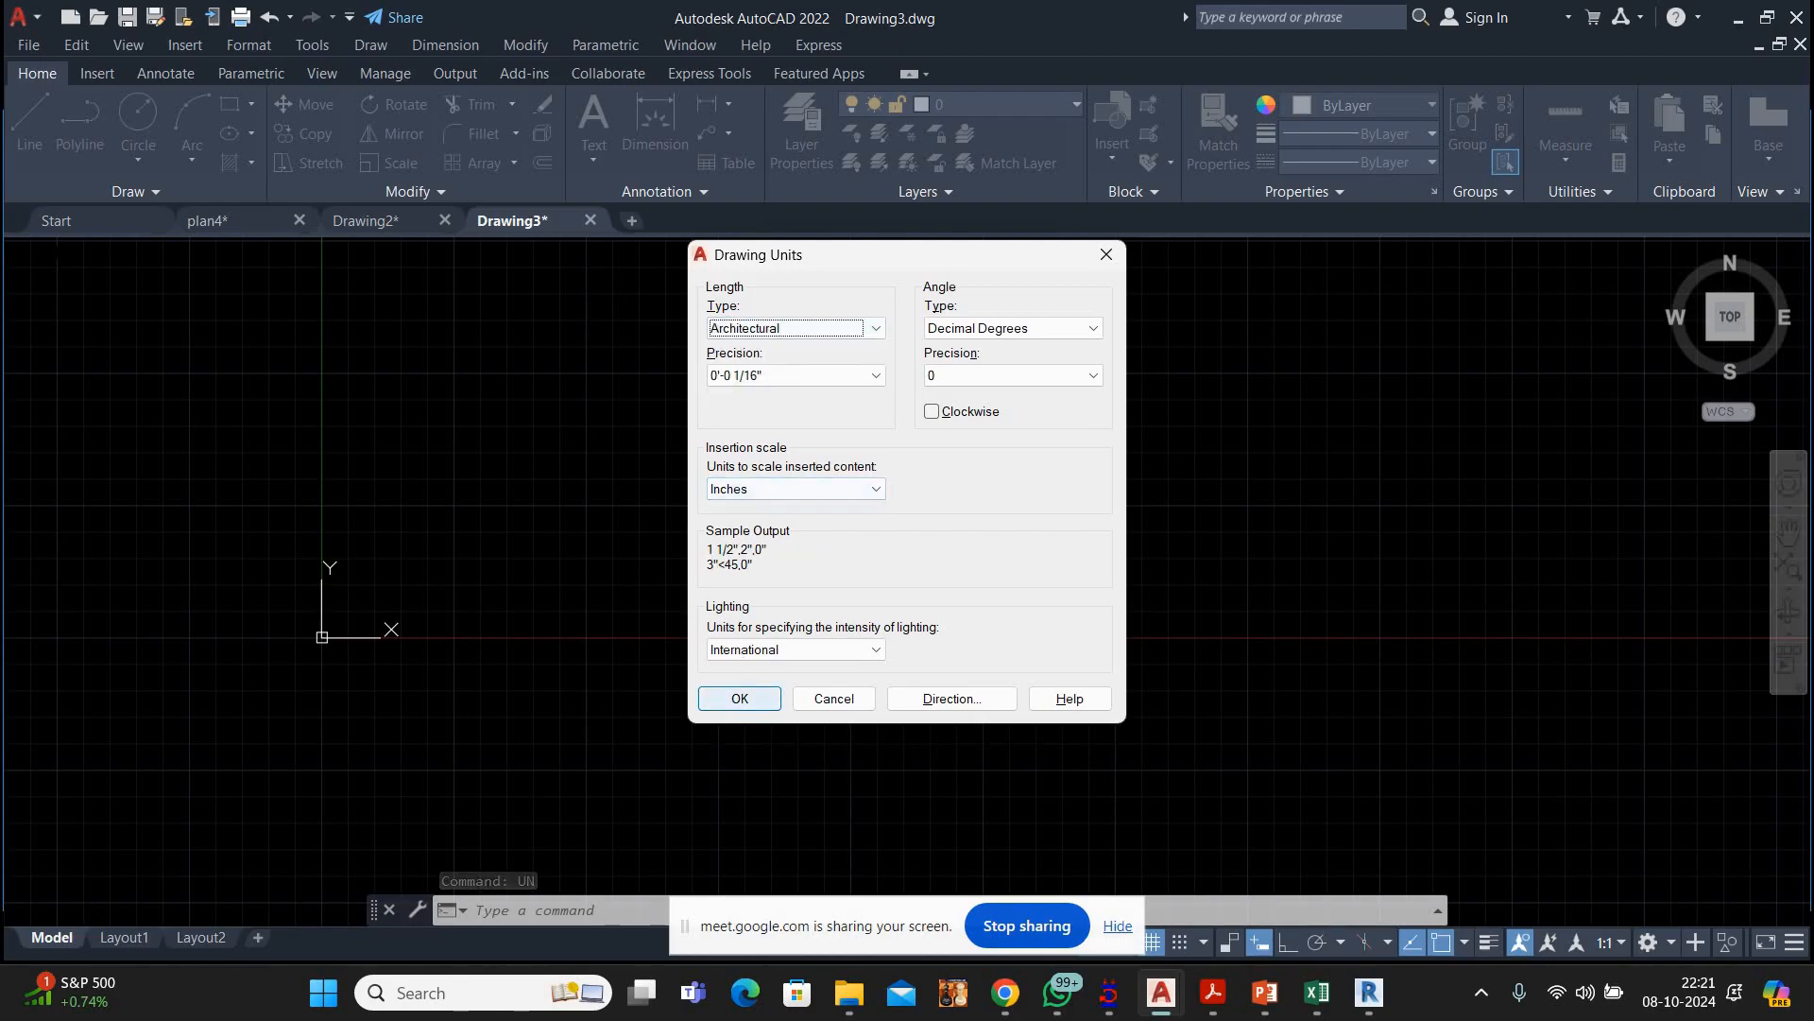
pyautogui.click(737, 700)
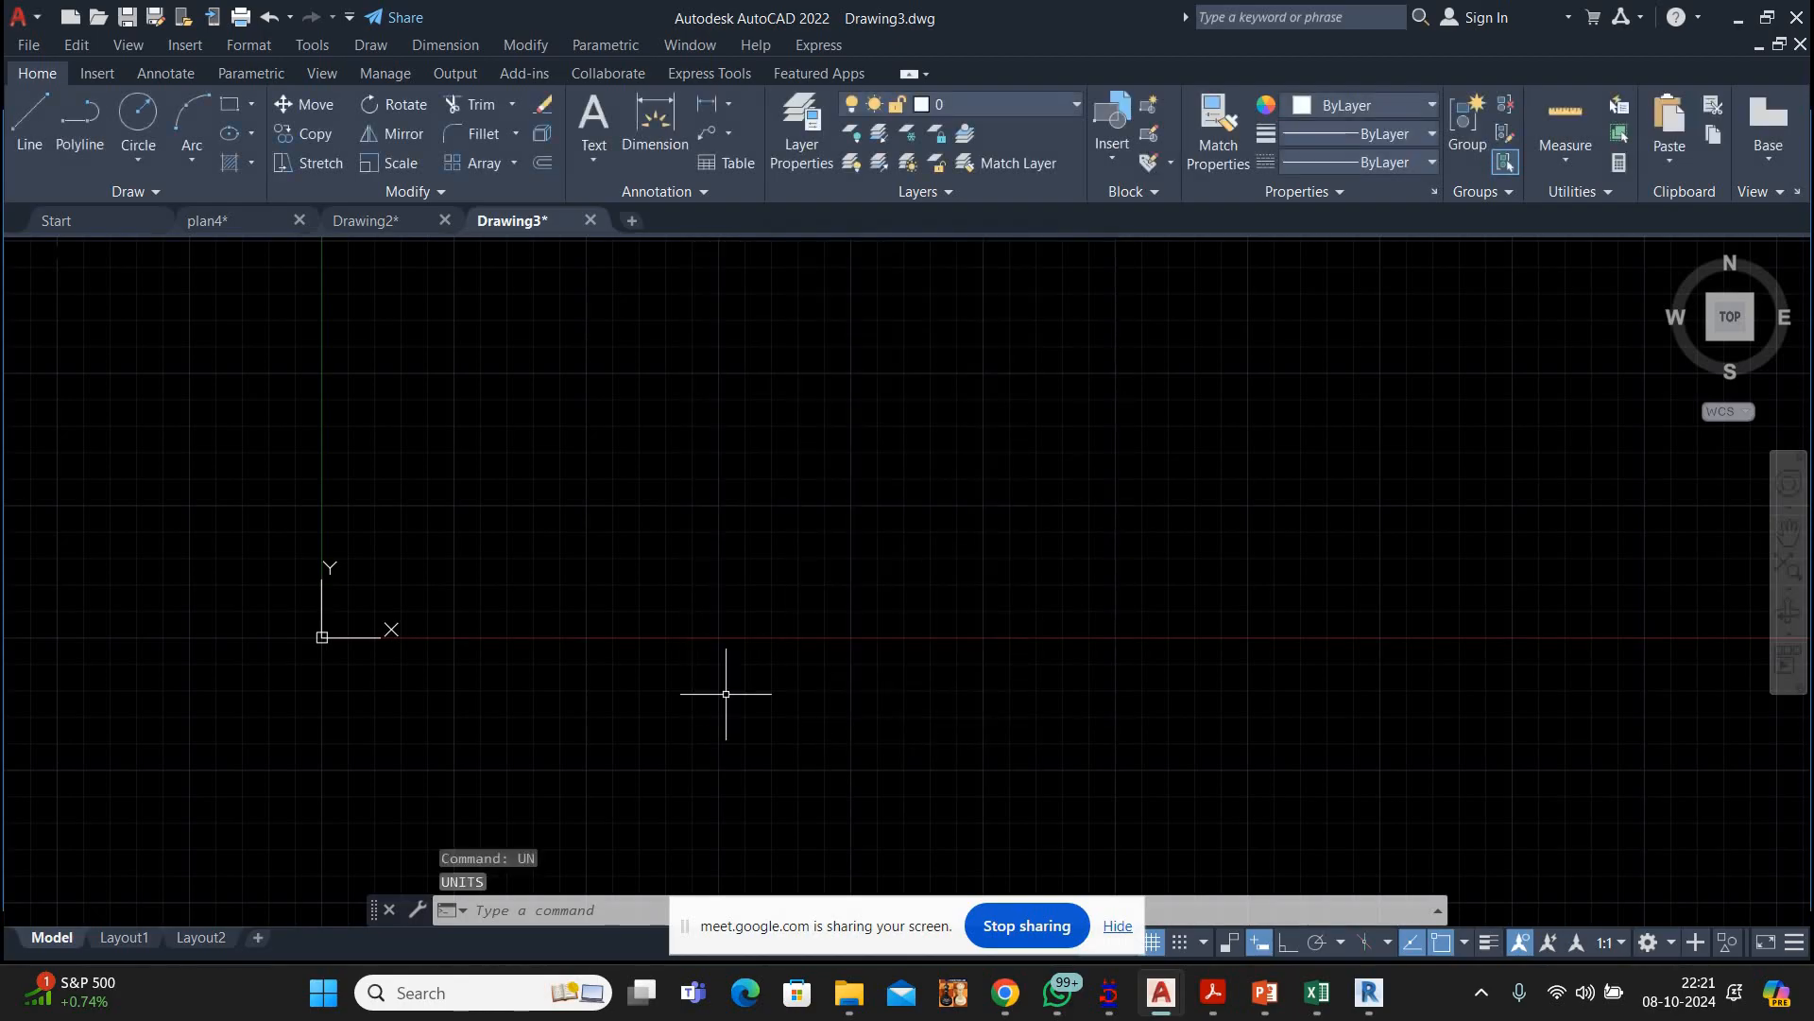
# Paste the copied ground floor plan into the new drawing with its insertion point at 0,0
pyautogui.hotkey('ctrl', 'v')
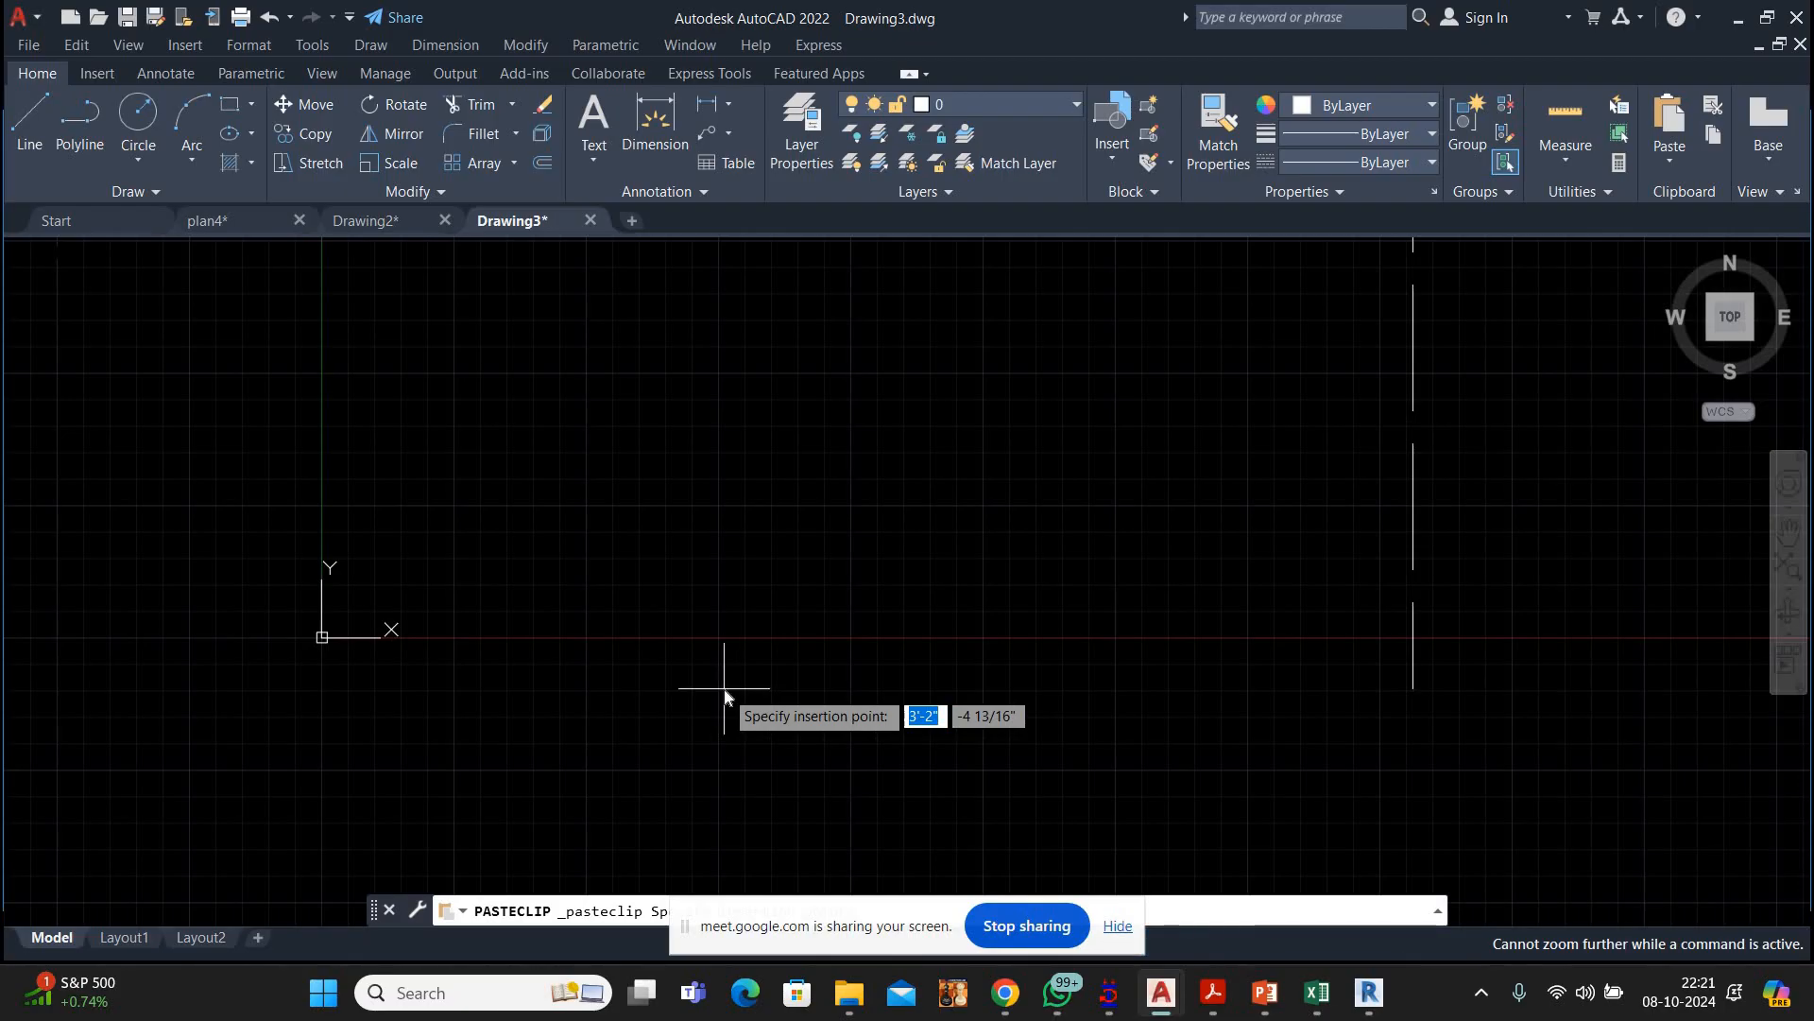
pyautogui.write('0')
pyautogui.press('Tab')
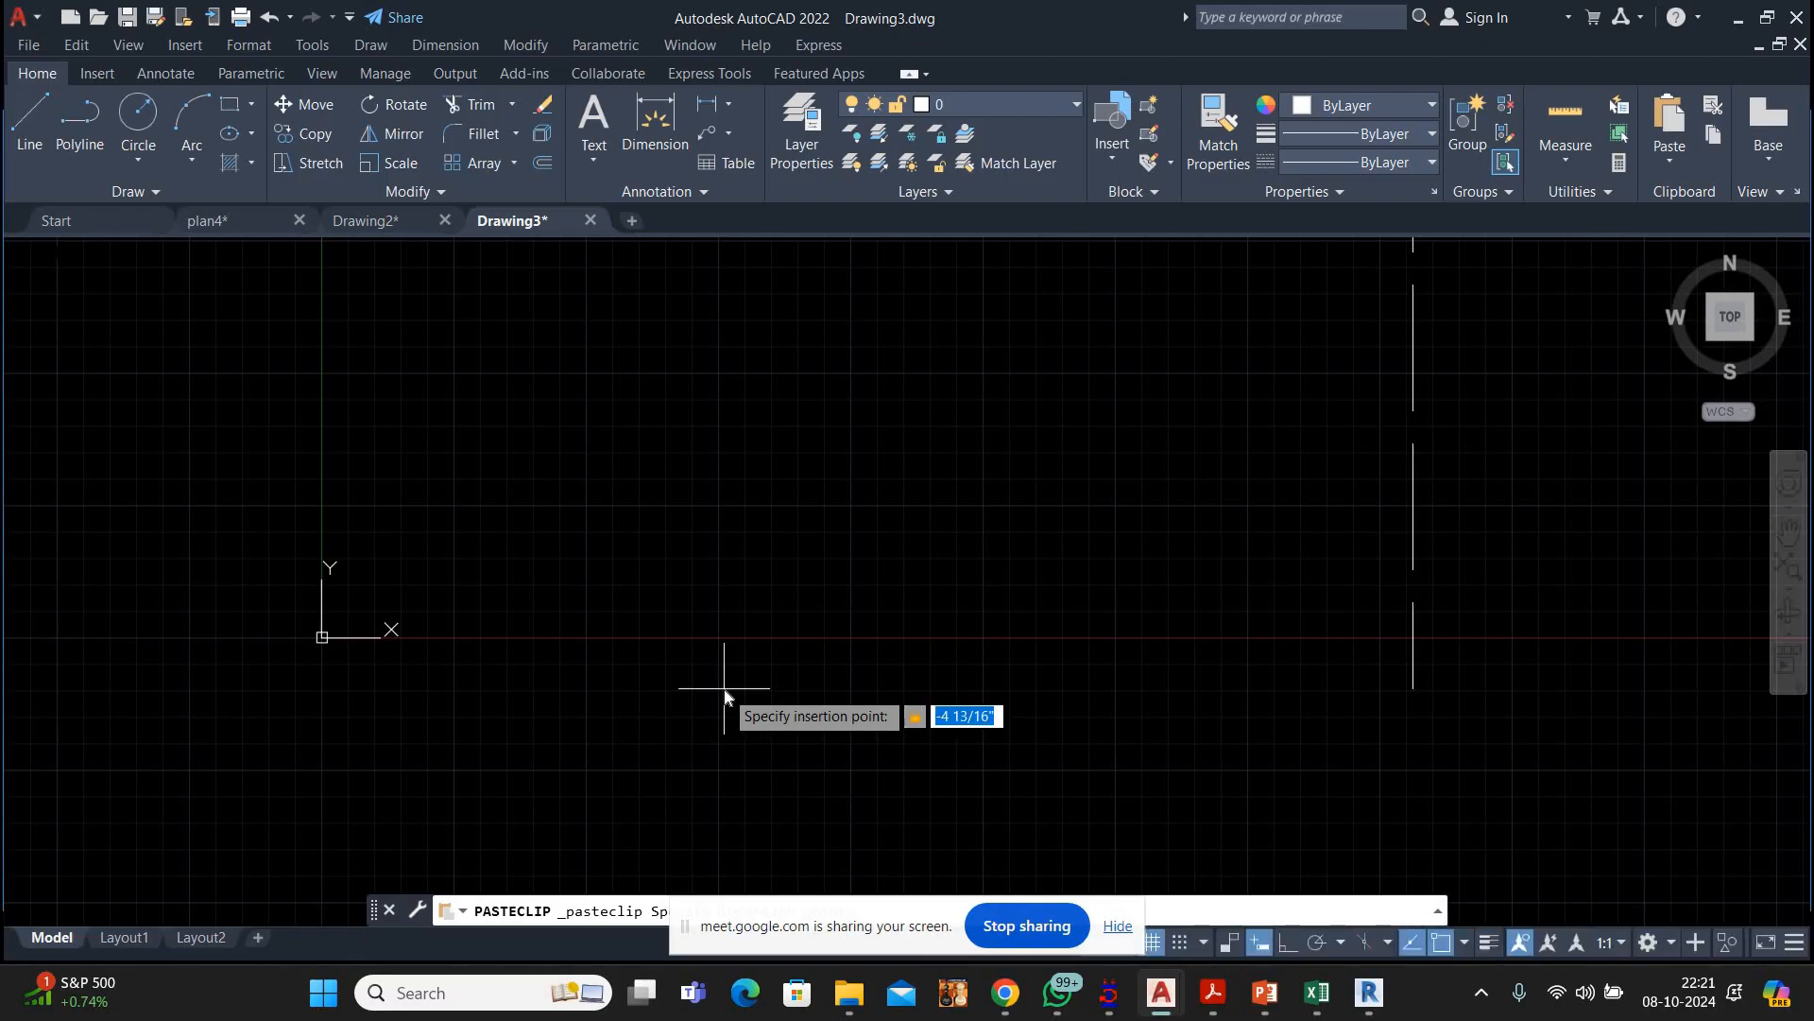
pyautogui.write('0')
pyautogui.press('Return')
pyautogui.scroll(-5, 723, 687)
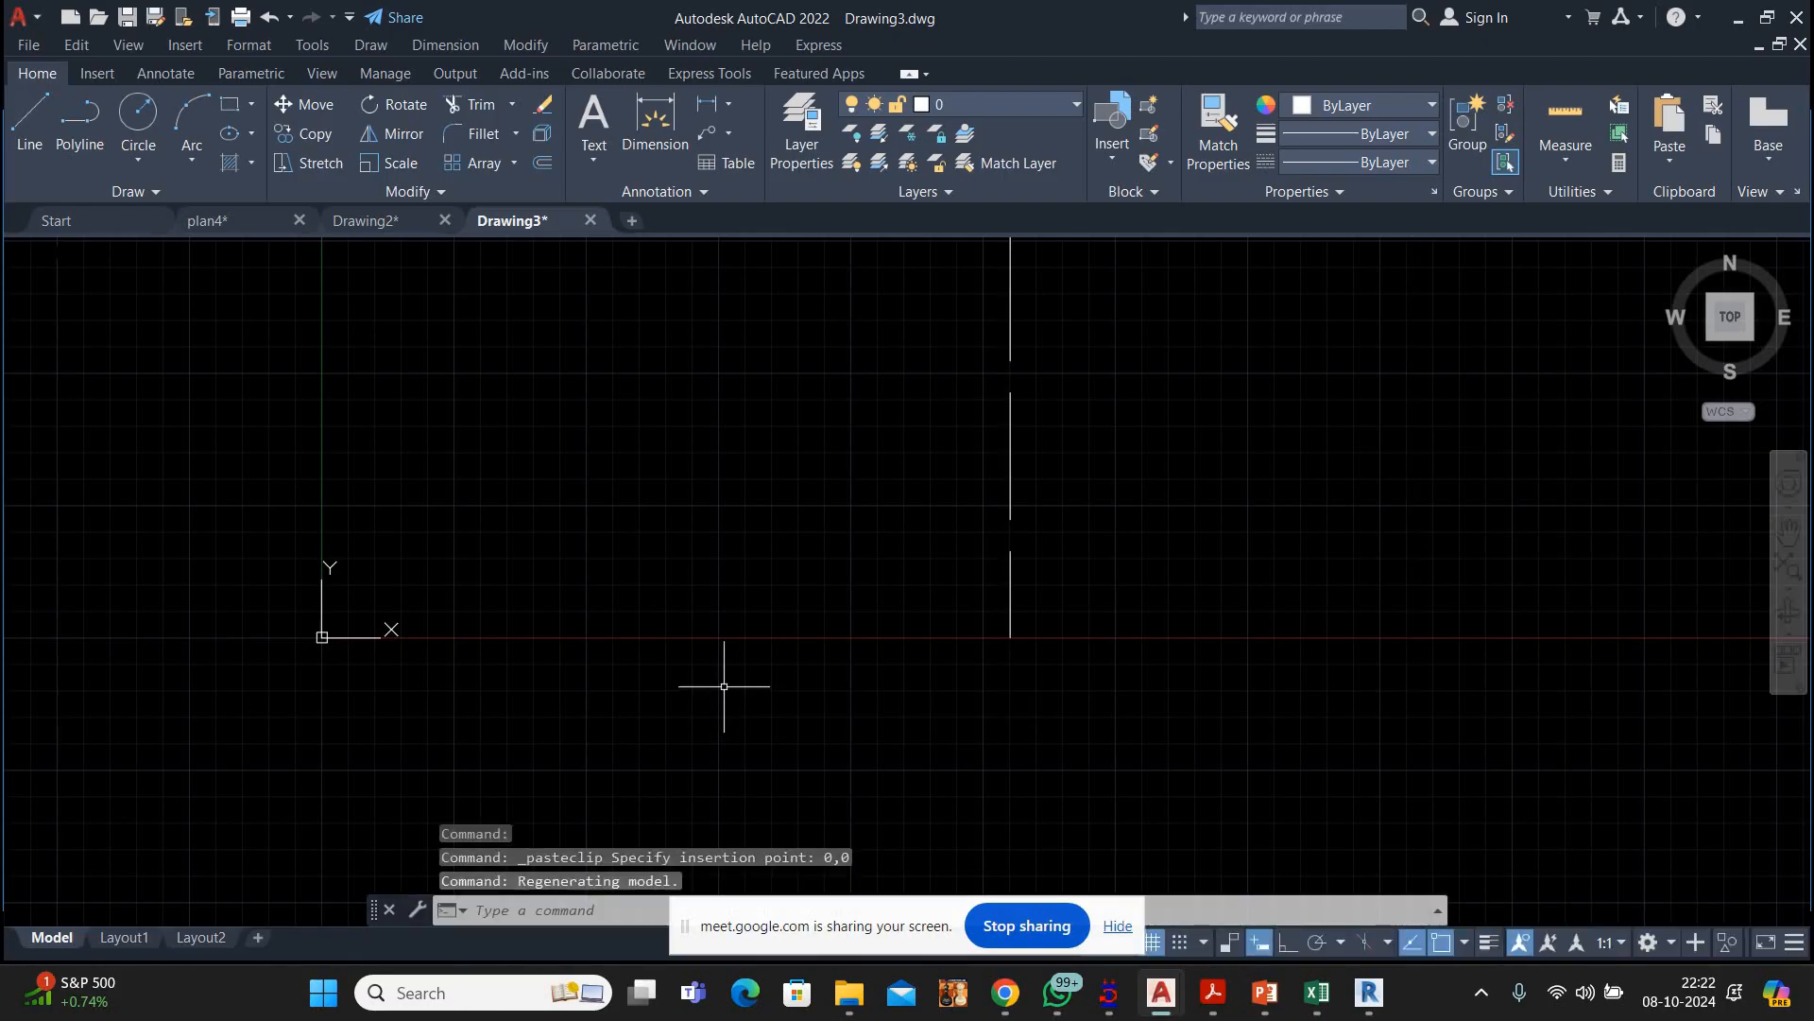
pyautogui.scroll(5, 743, 648)
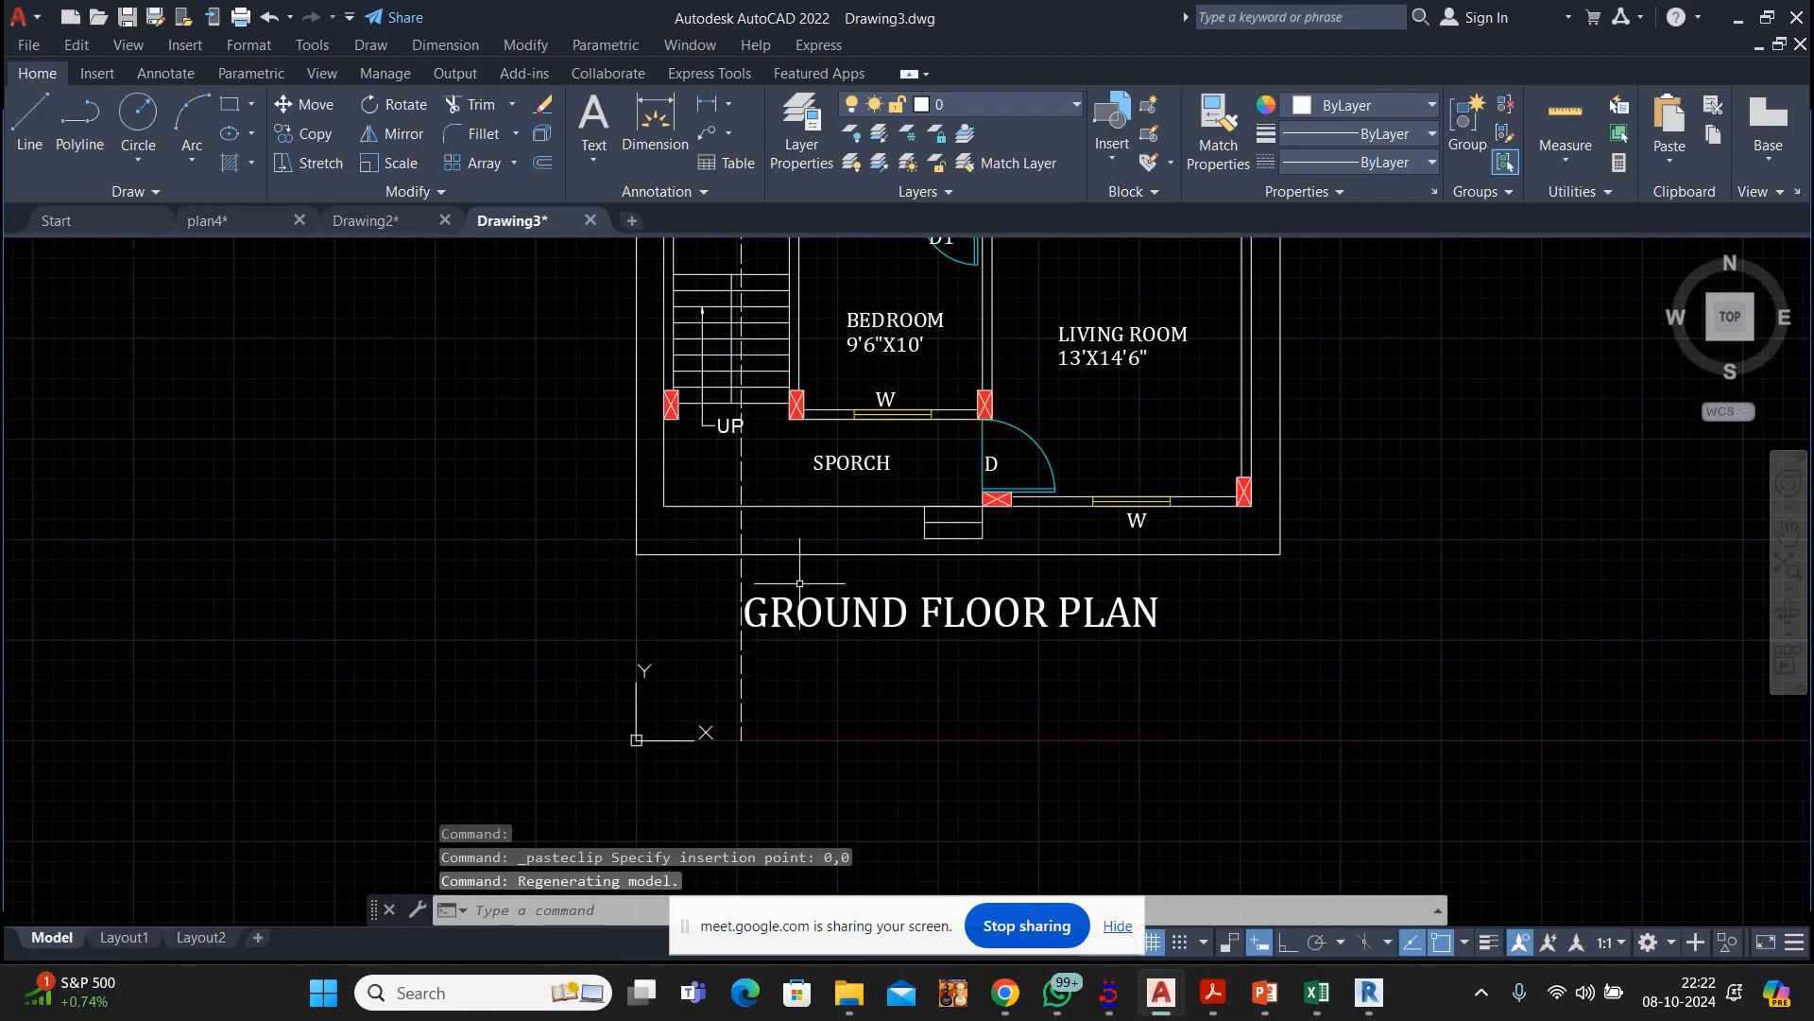
# Erase the GROUND FLOOR PLAN title and the dashed vertical line crossing the plan
pyautogui.click(800, 583)
pyautogui.click(680, 616)
pyautogui.rightClick(435, 351)
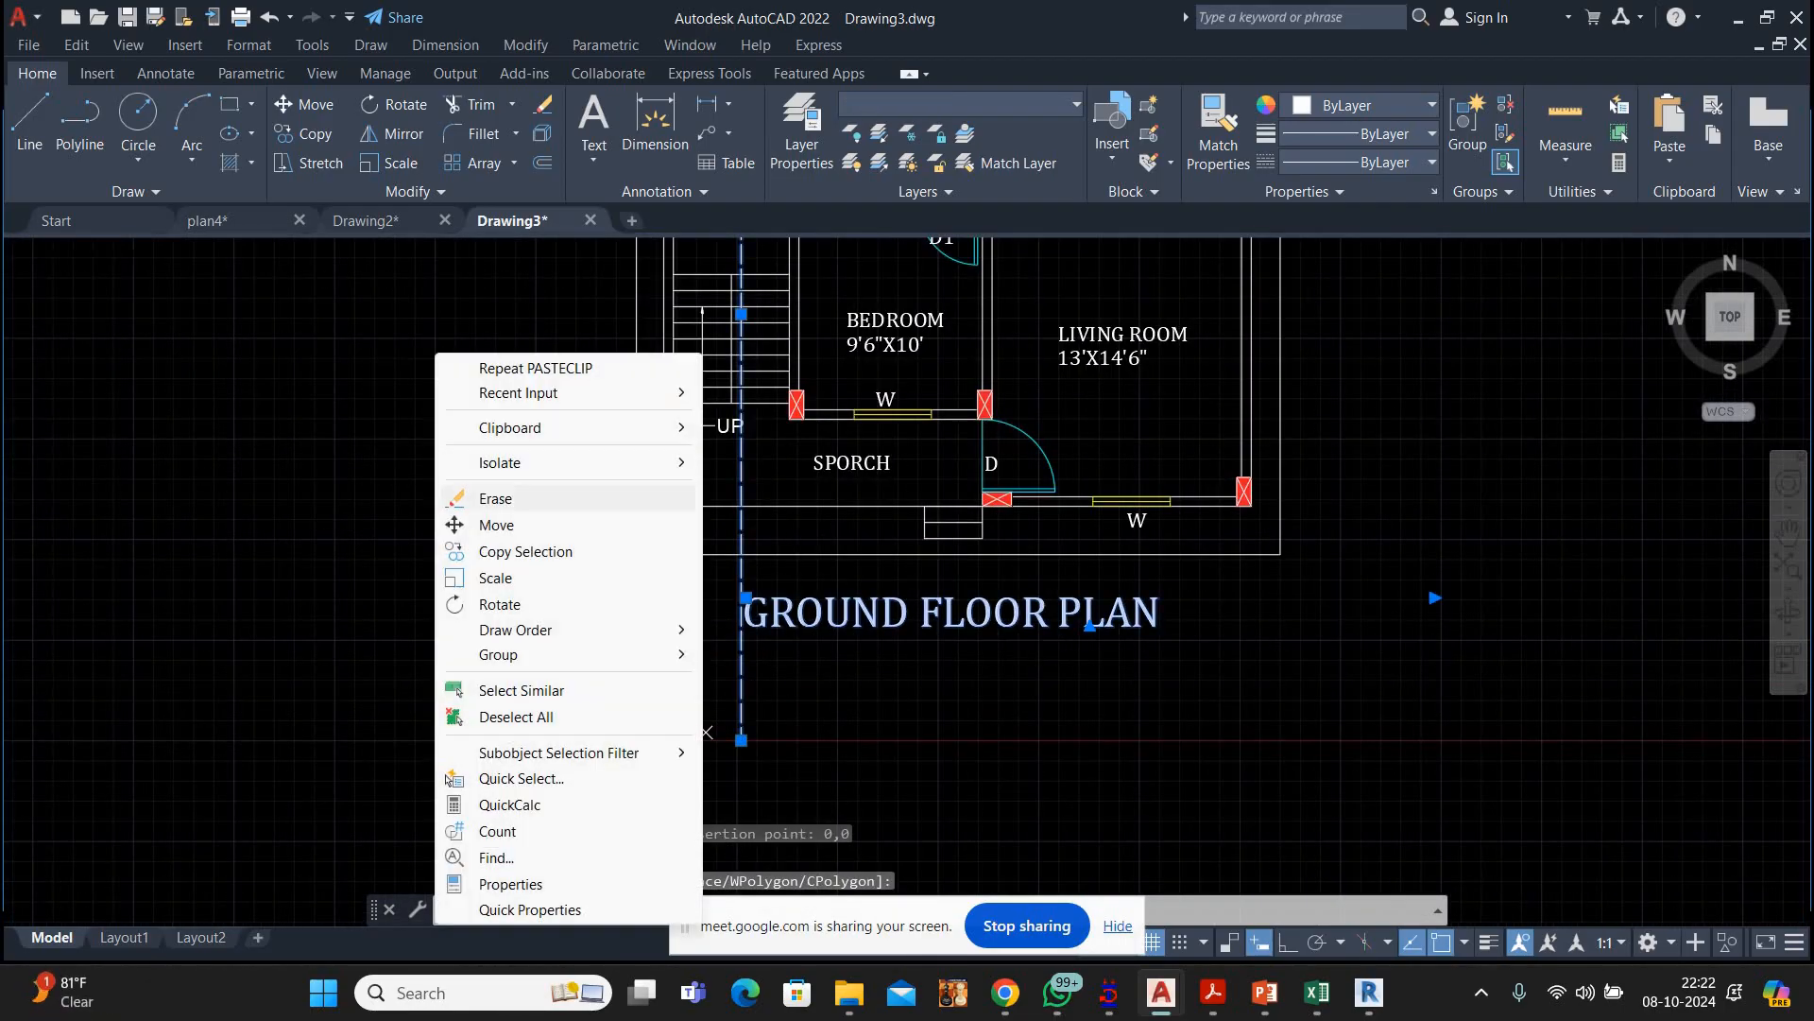
pyautogui.click(488, 494)
pyautogui.scroll(-4, 525, 482)
pyautogui.moveTo(525, 482); pyautogui.dragTo(539, 548, button='middle')
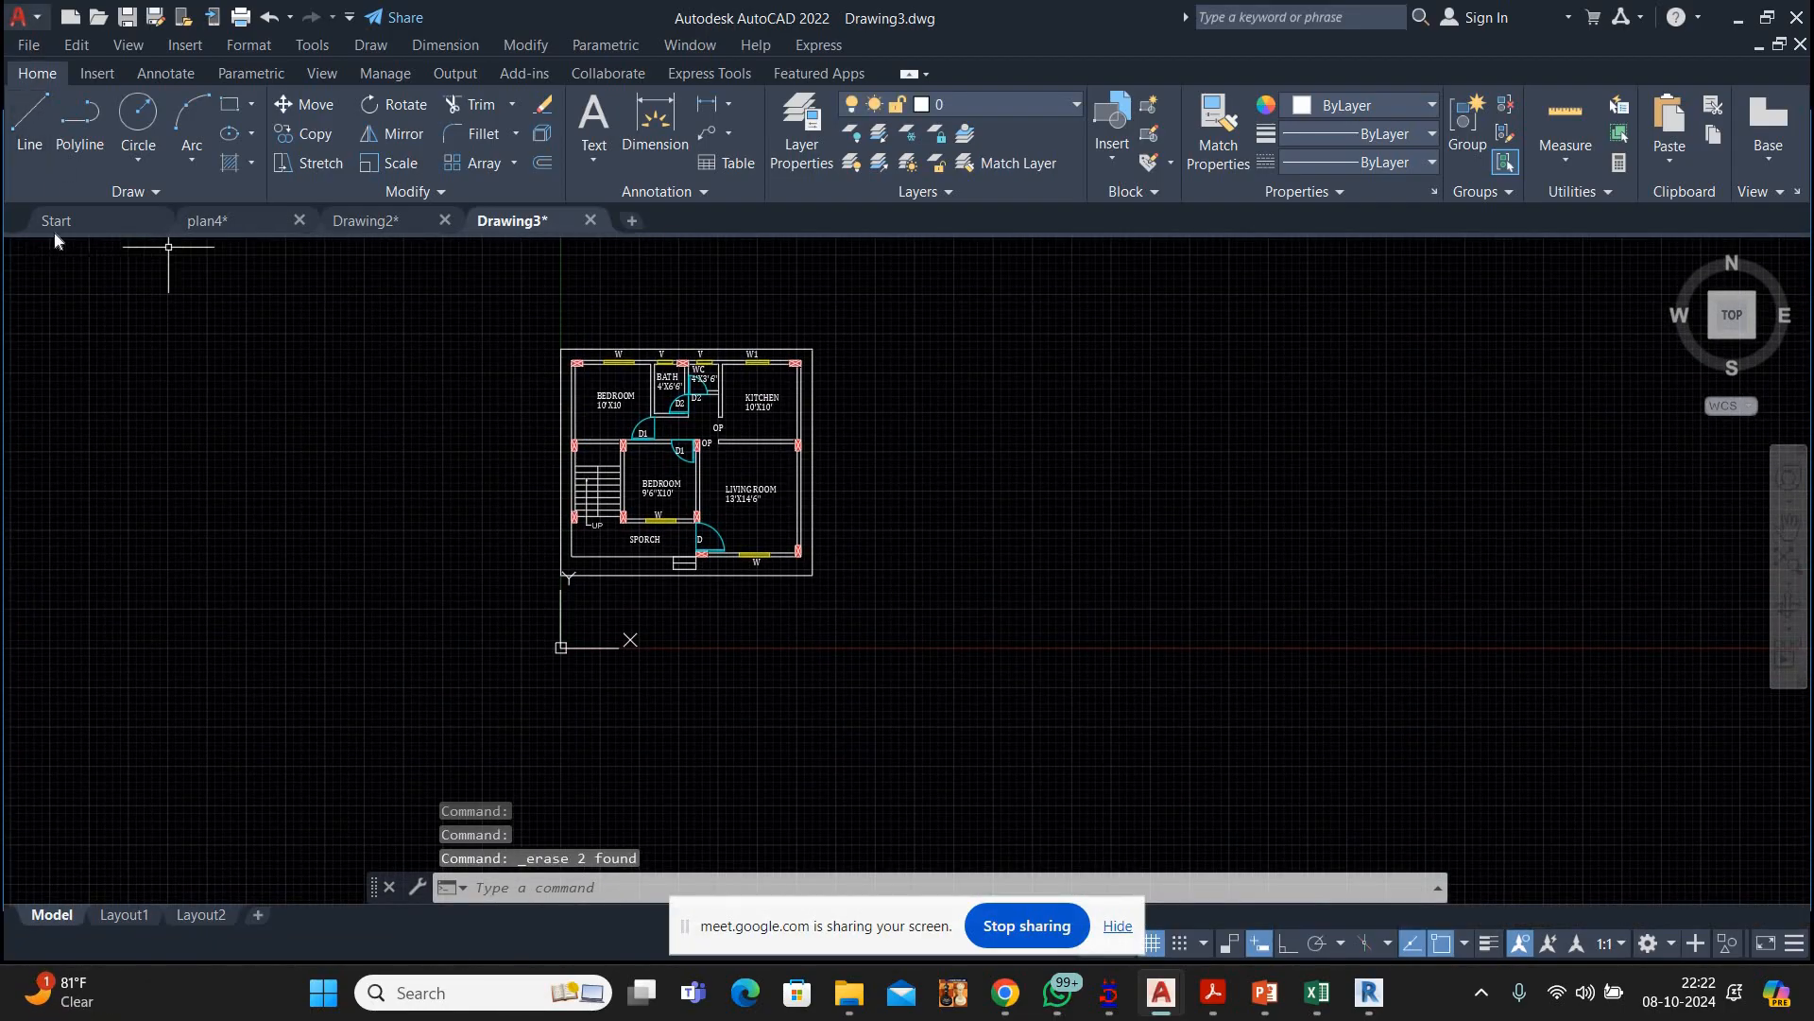
# Save the drawing to the Desktop as sample.dwg and close it
pyautogui.click(19, 17)
pyautogui.click(65, 292)
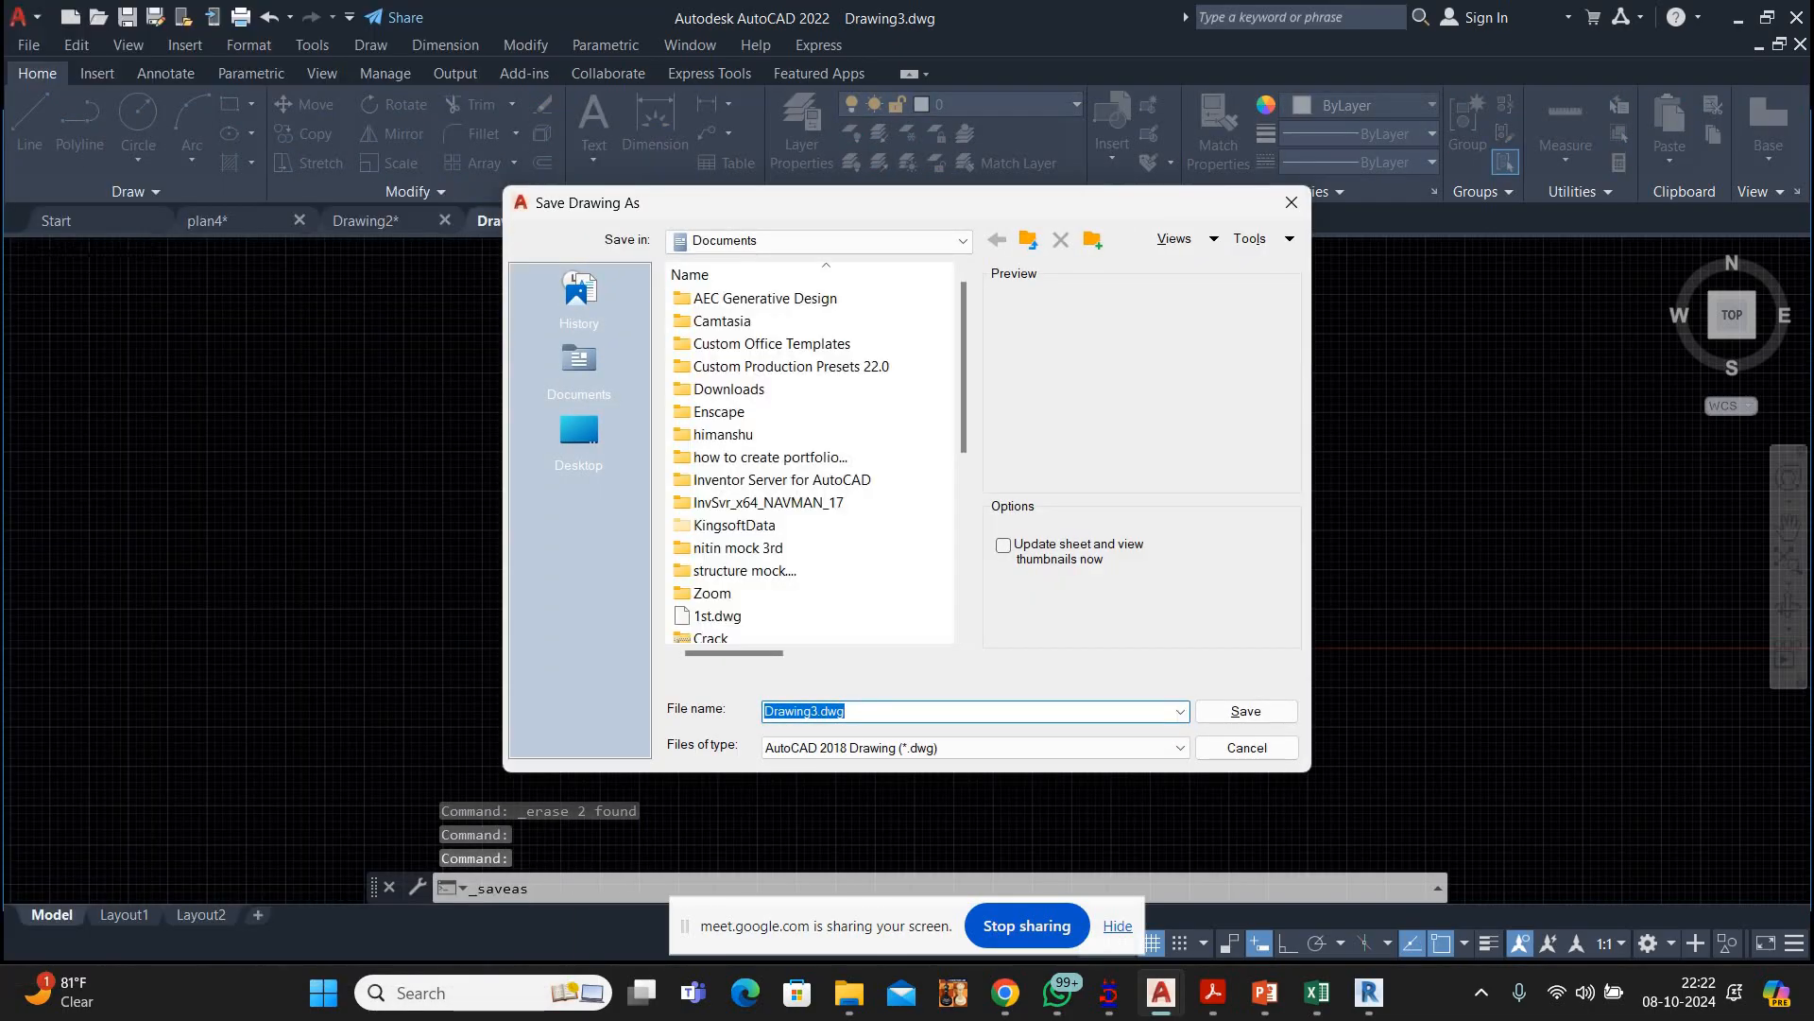
pyautogui.write('sample')
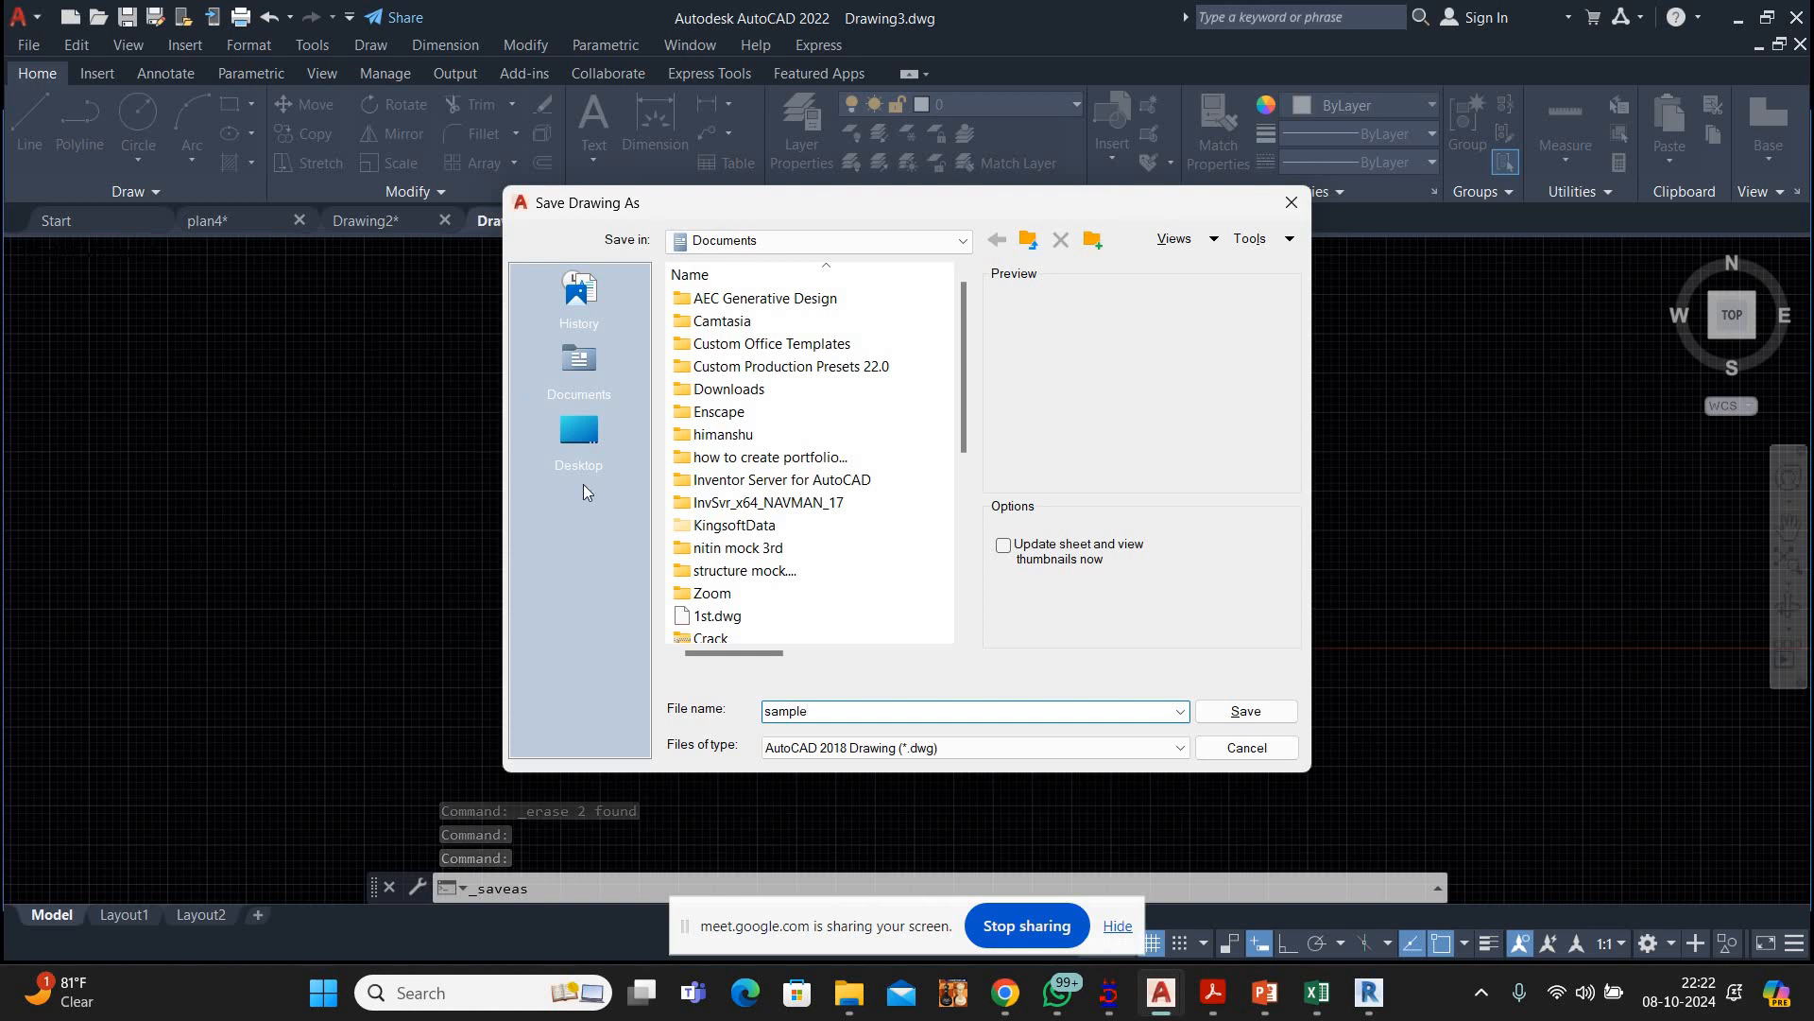
pyautogui.click(1245, 712)
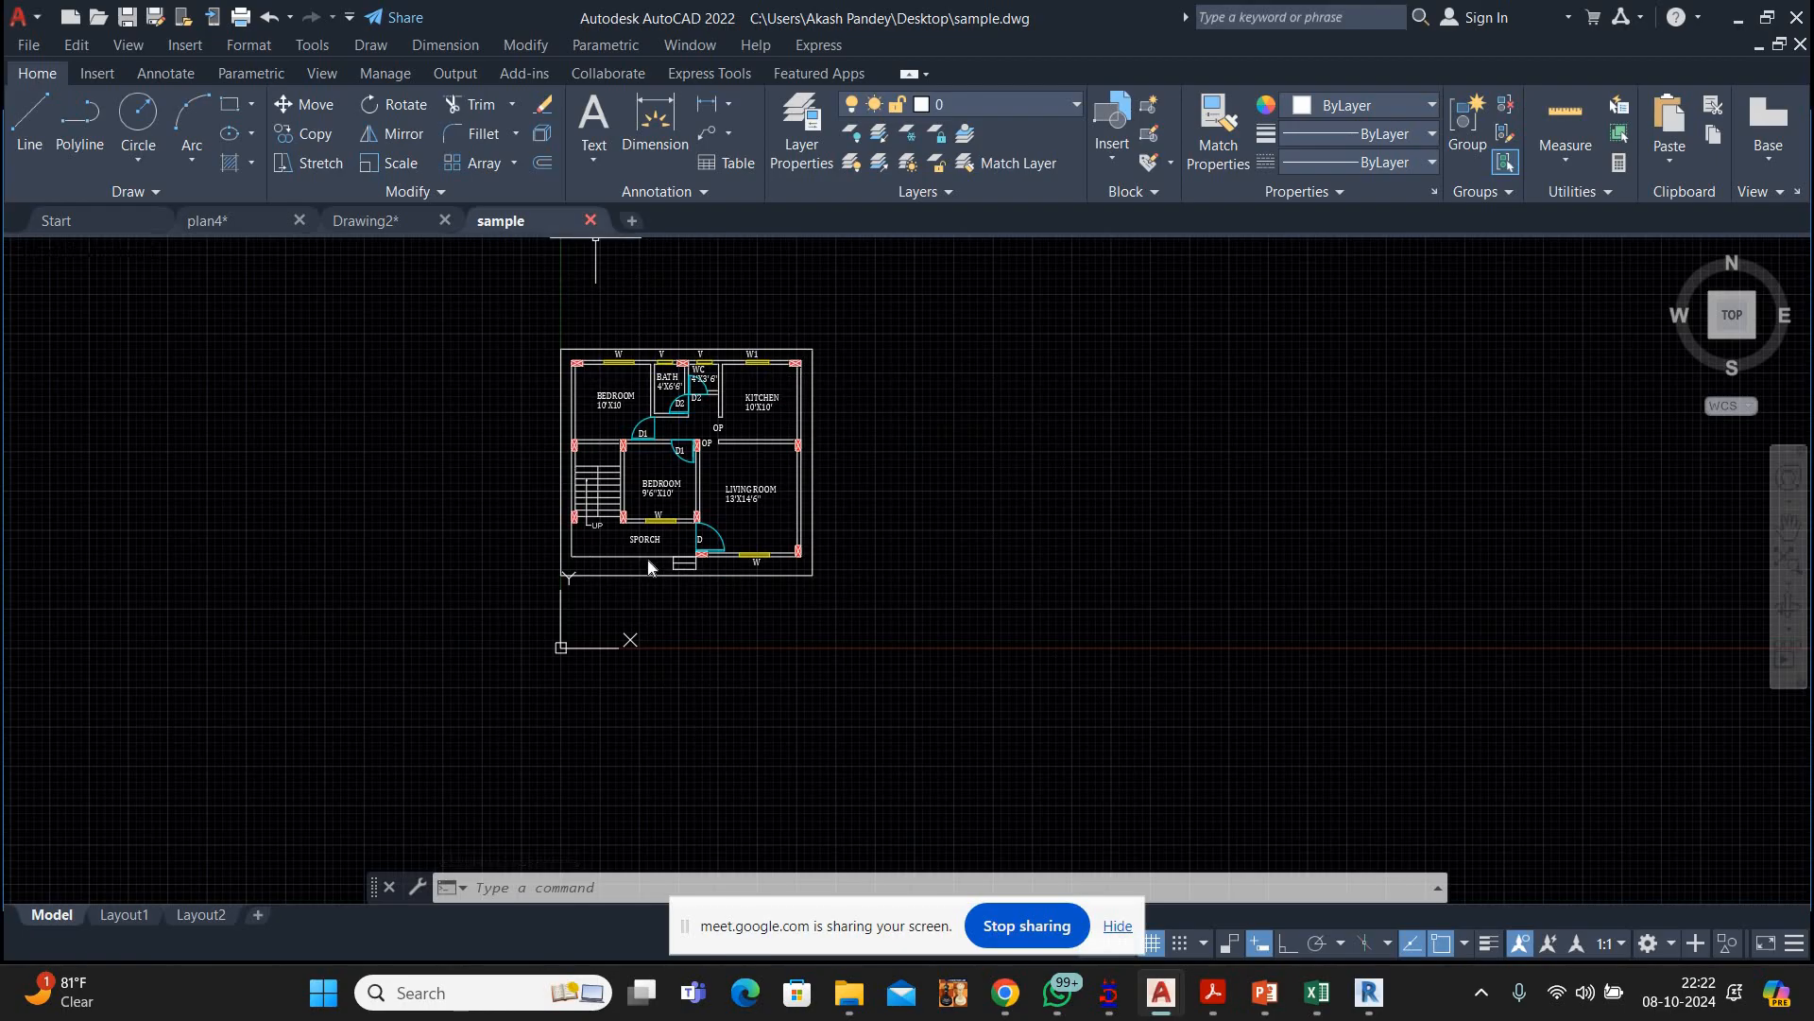
pyautogui.click(590, 221)
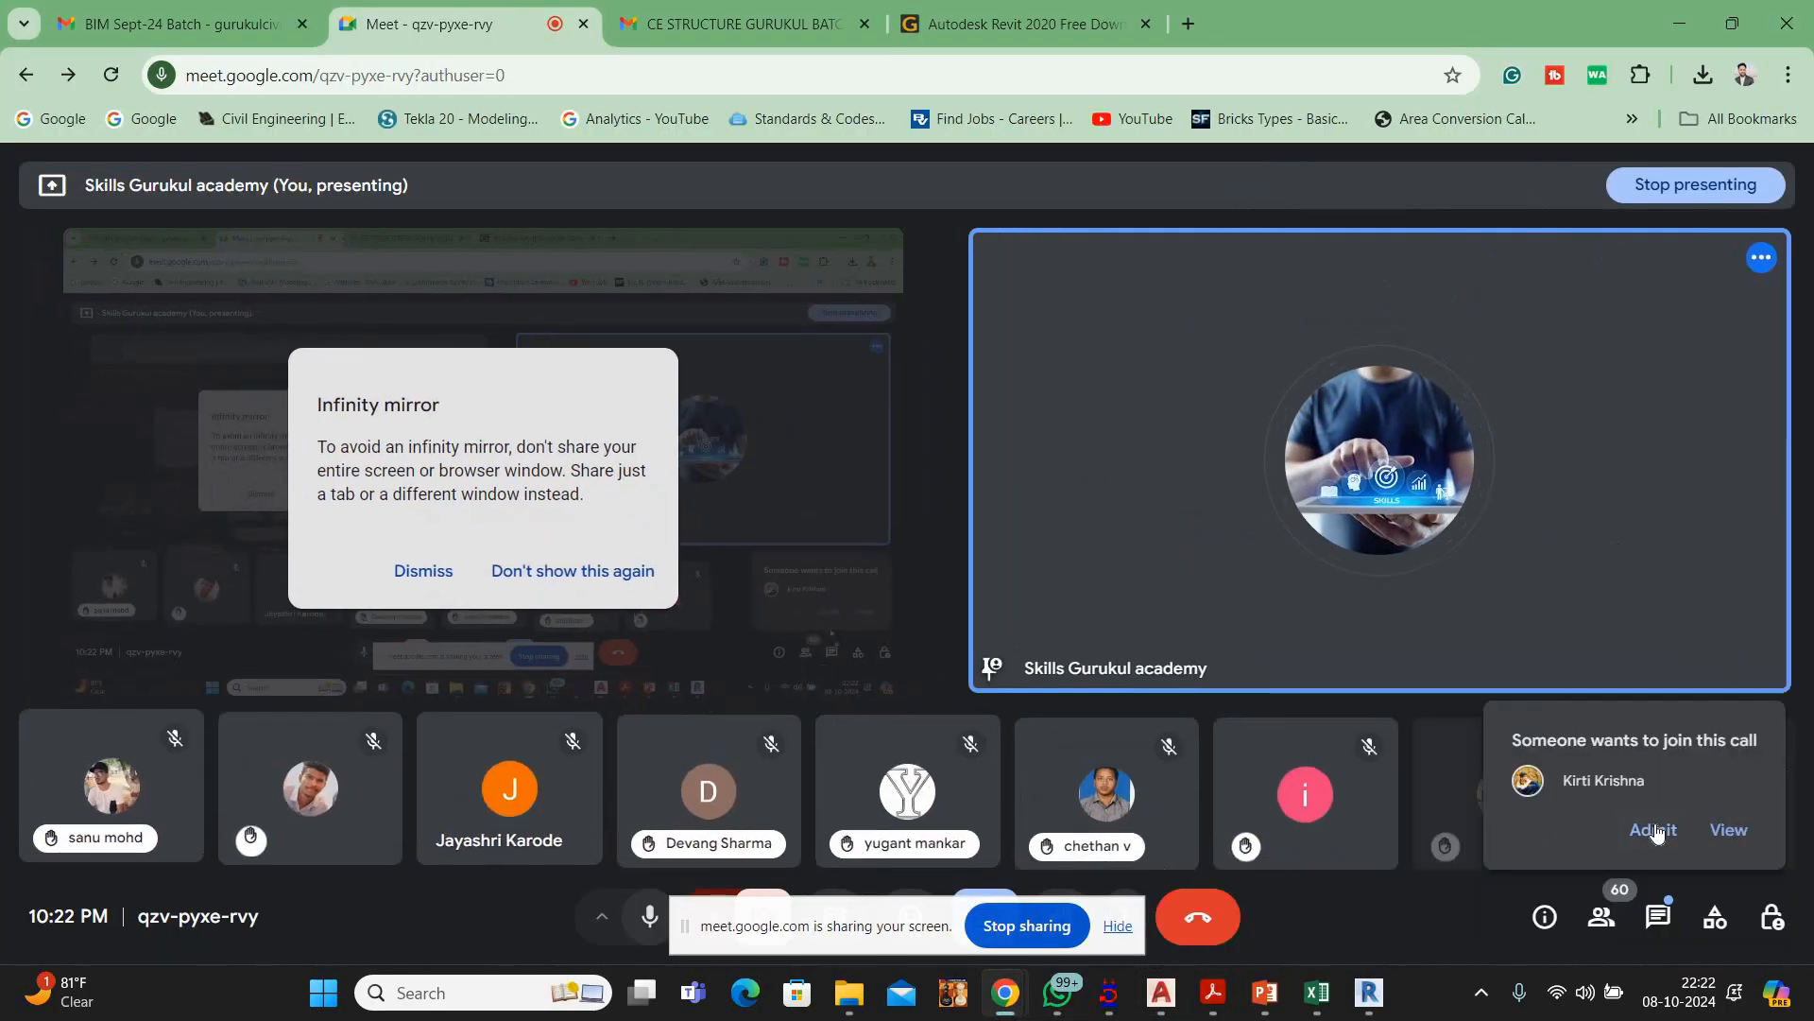
# Admit the waiting participant to the Google Meet call, and minimise Chrome and AutoCAD to return to Revit
pyautogui.click(1653, 831)
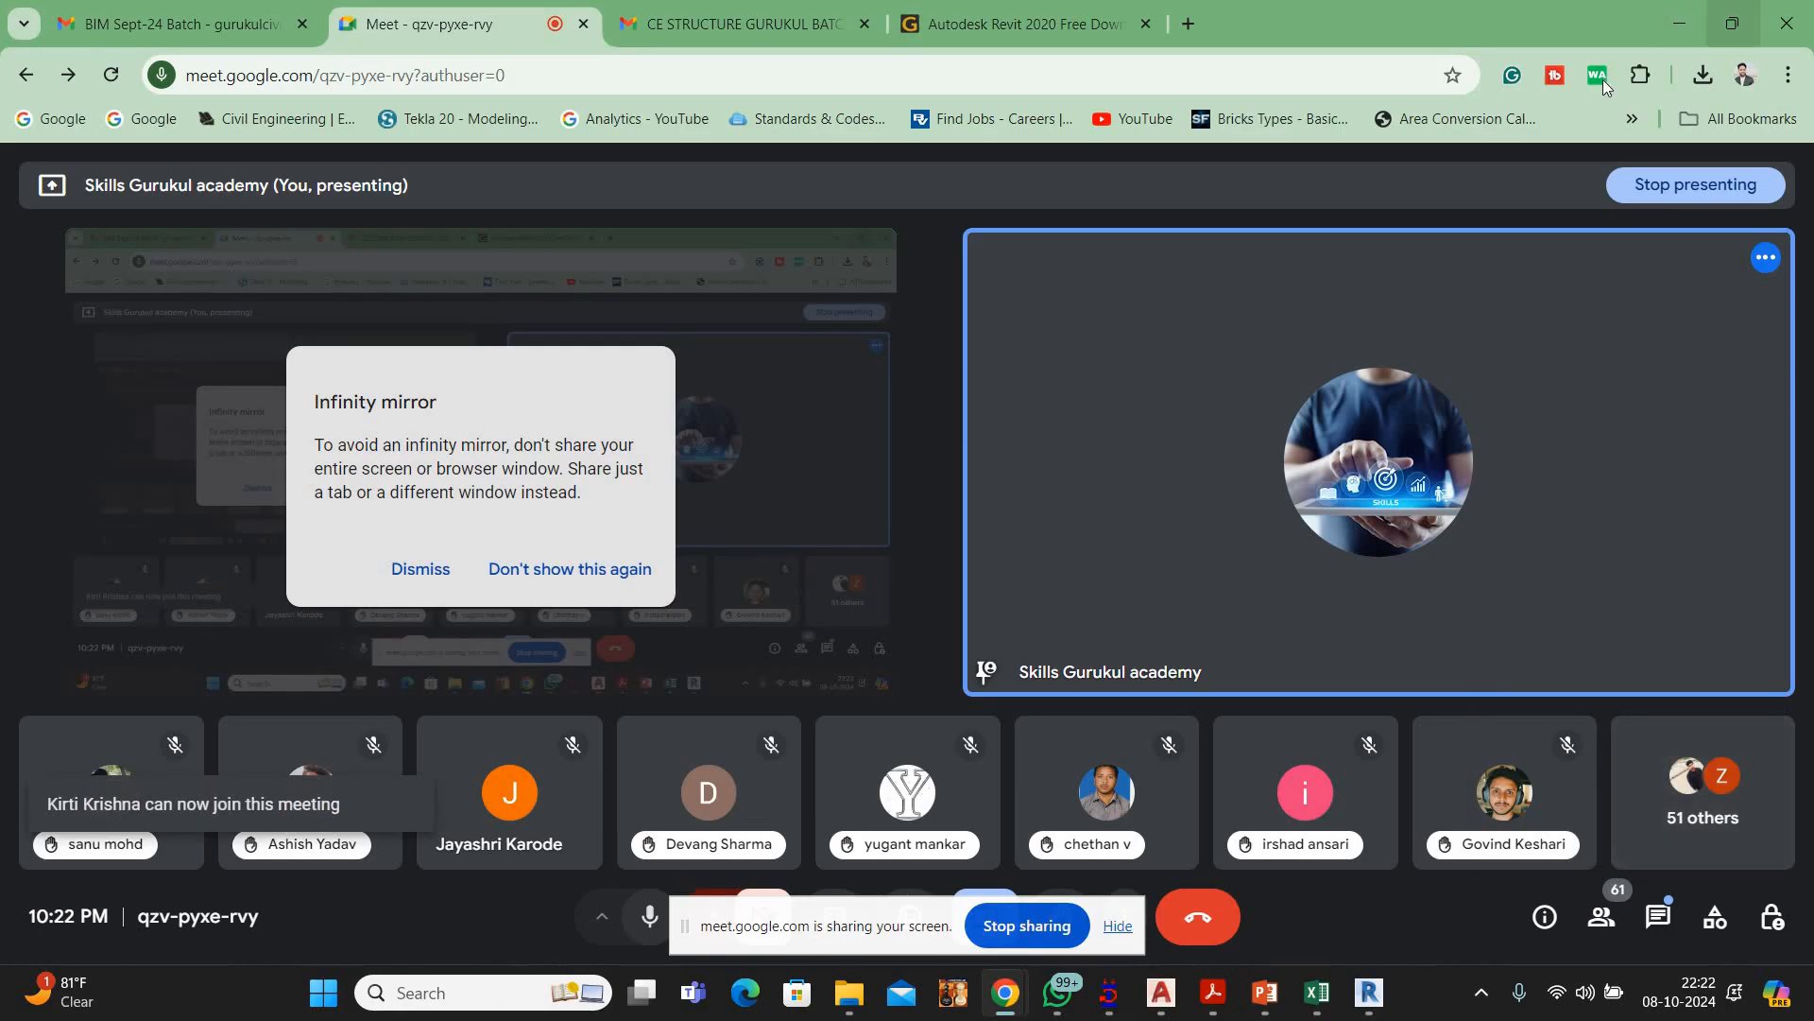
pyautogui.click(1679, 24)
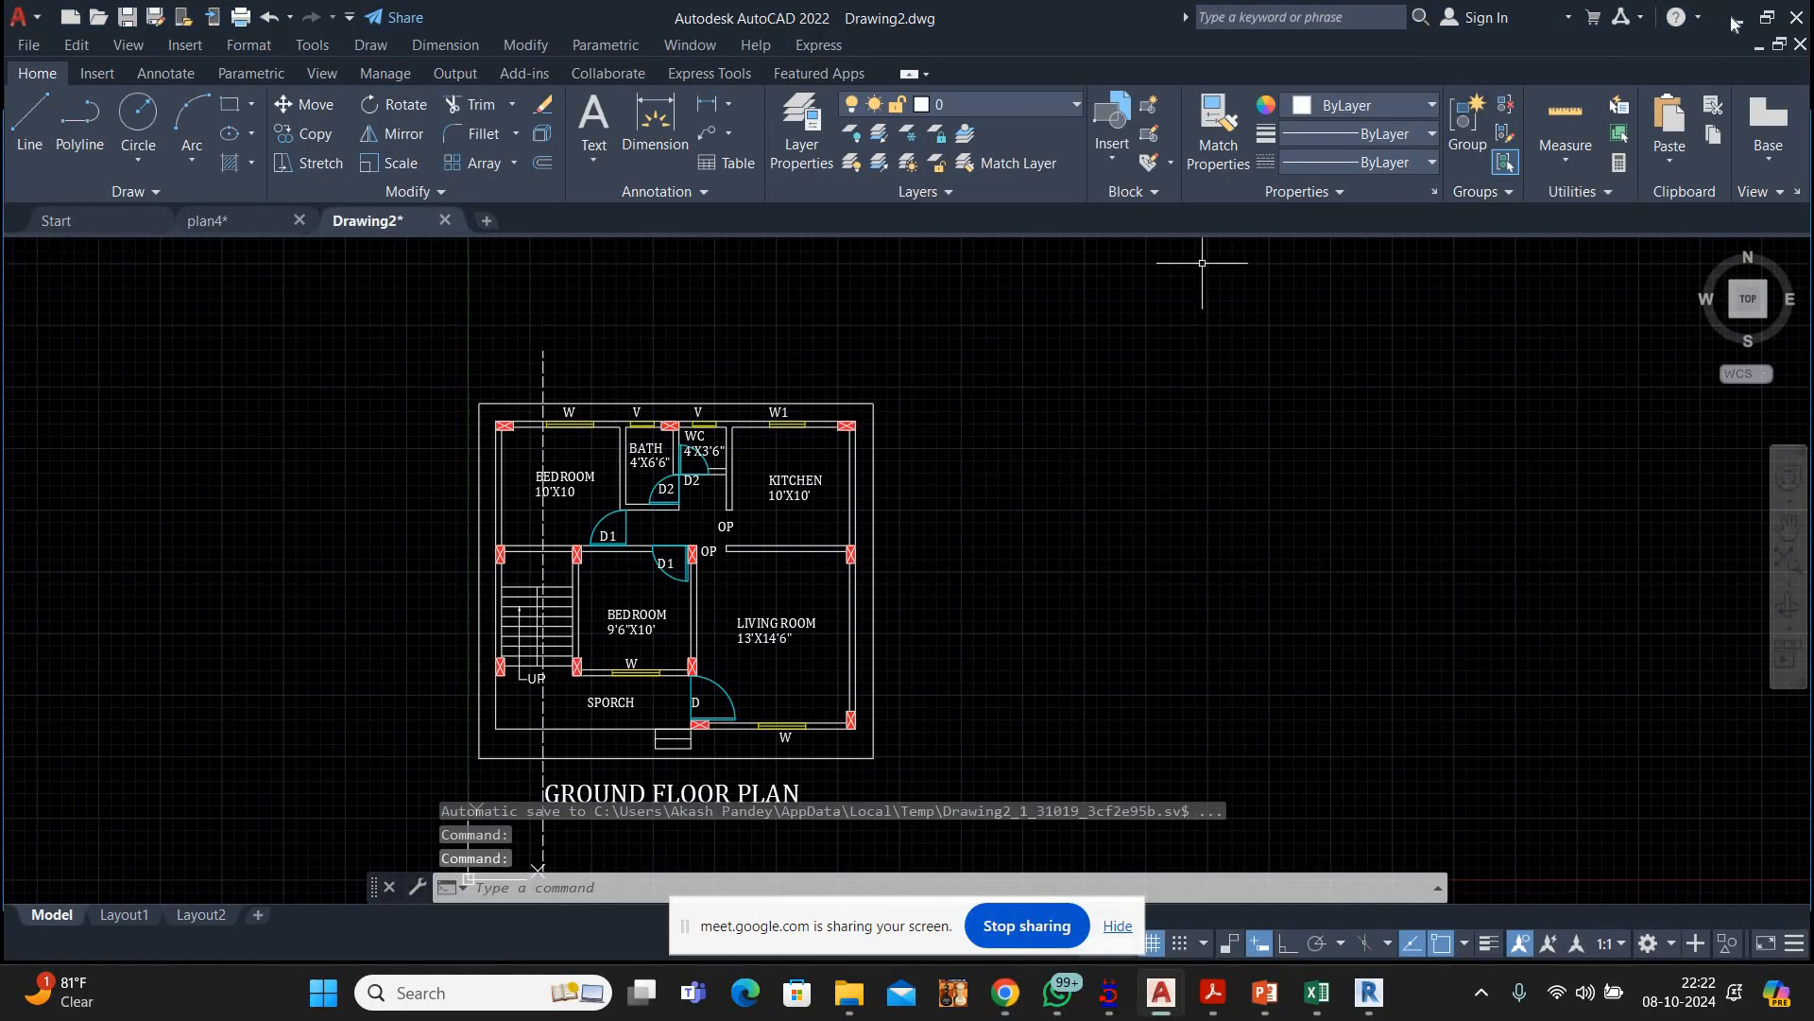
pyautogui.click(1735, 25)
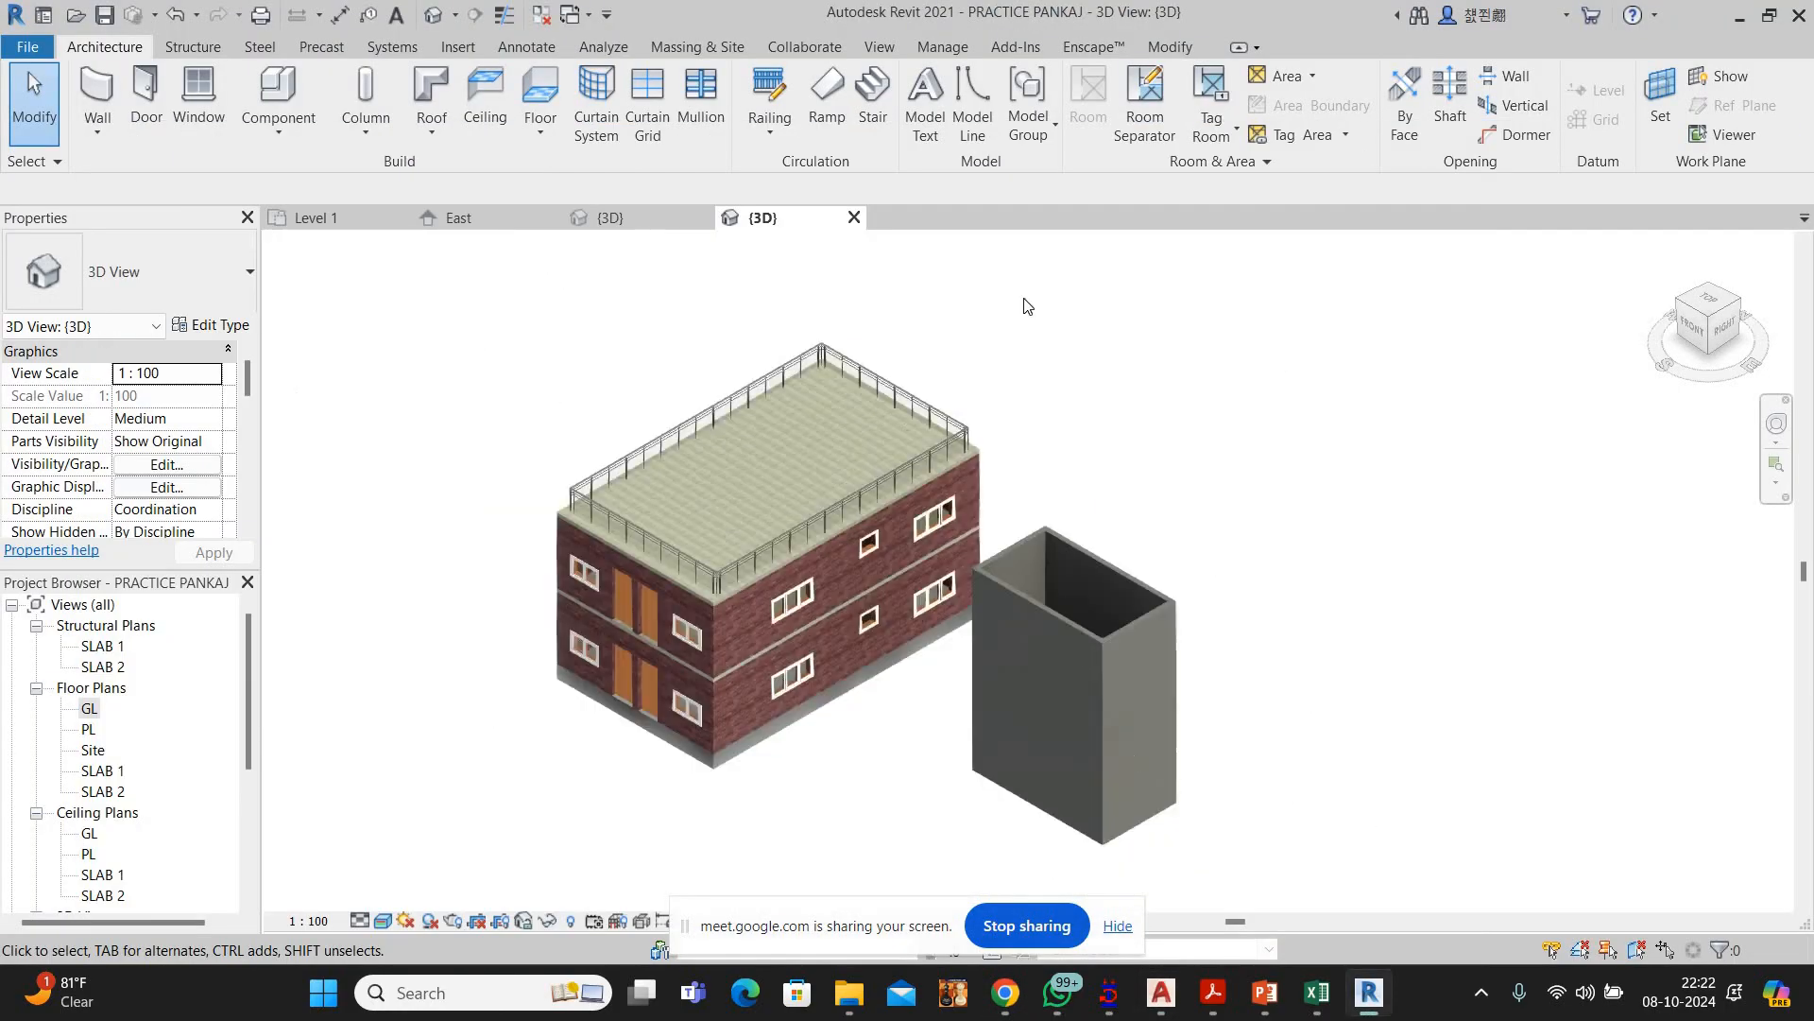
# Create a new Revit project from the Imperial-Architectural Template
pyautogui.scroll(-1, 1090, 465)
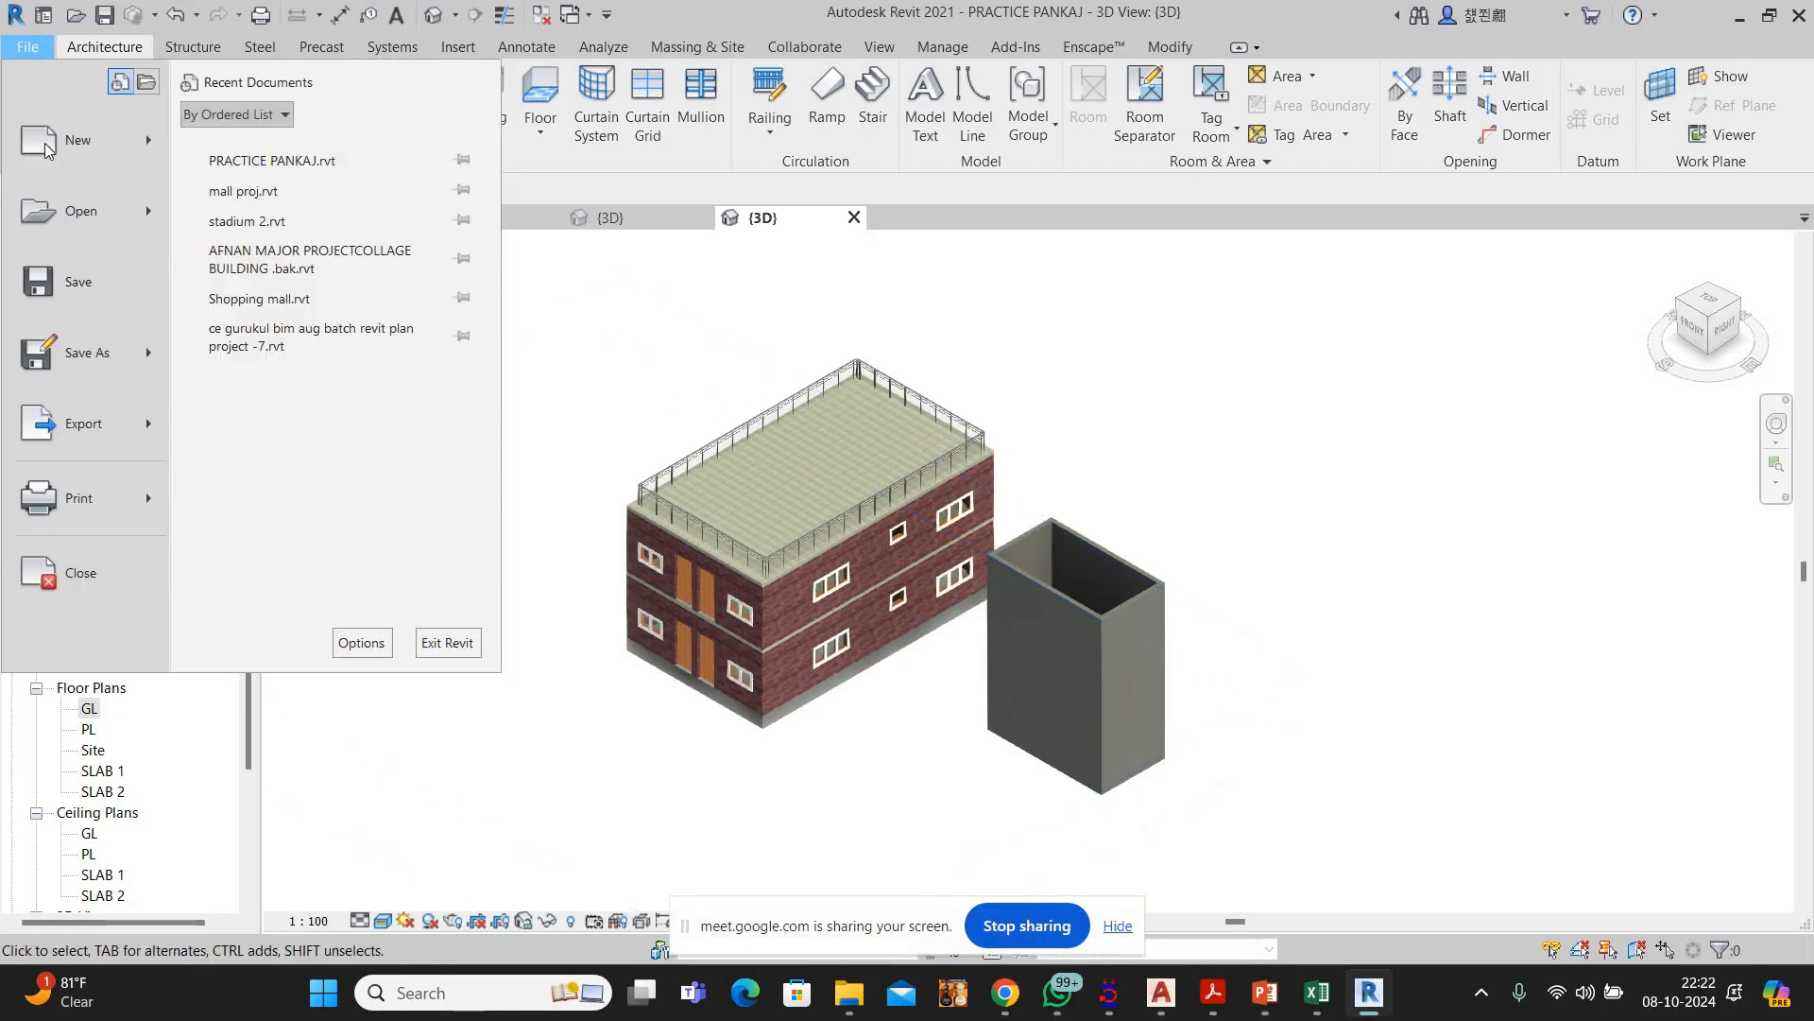
pyautogui.moveTo(44, 149)
pyautogui.click(212, 140)
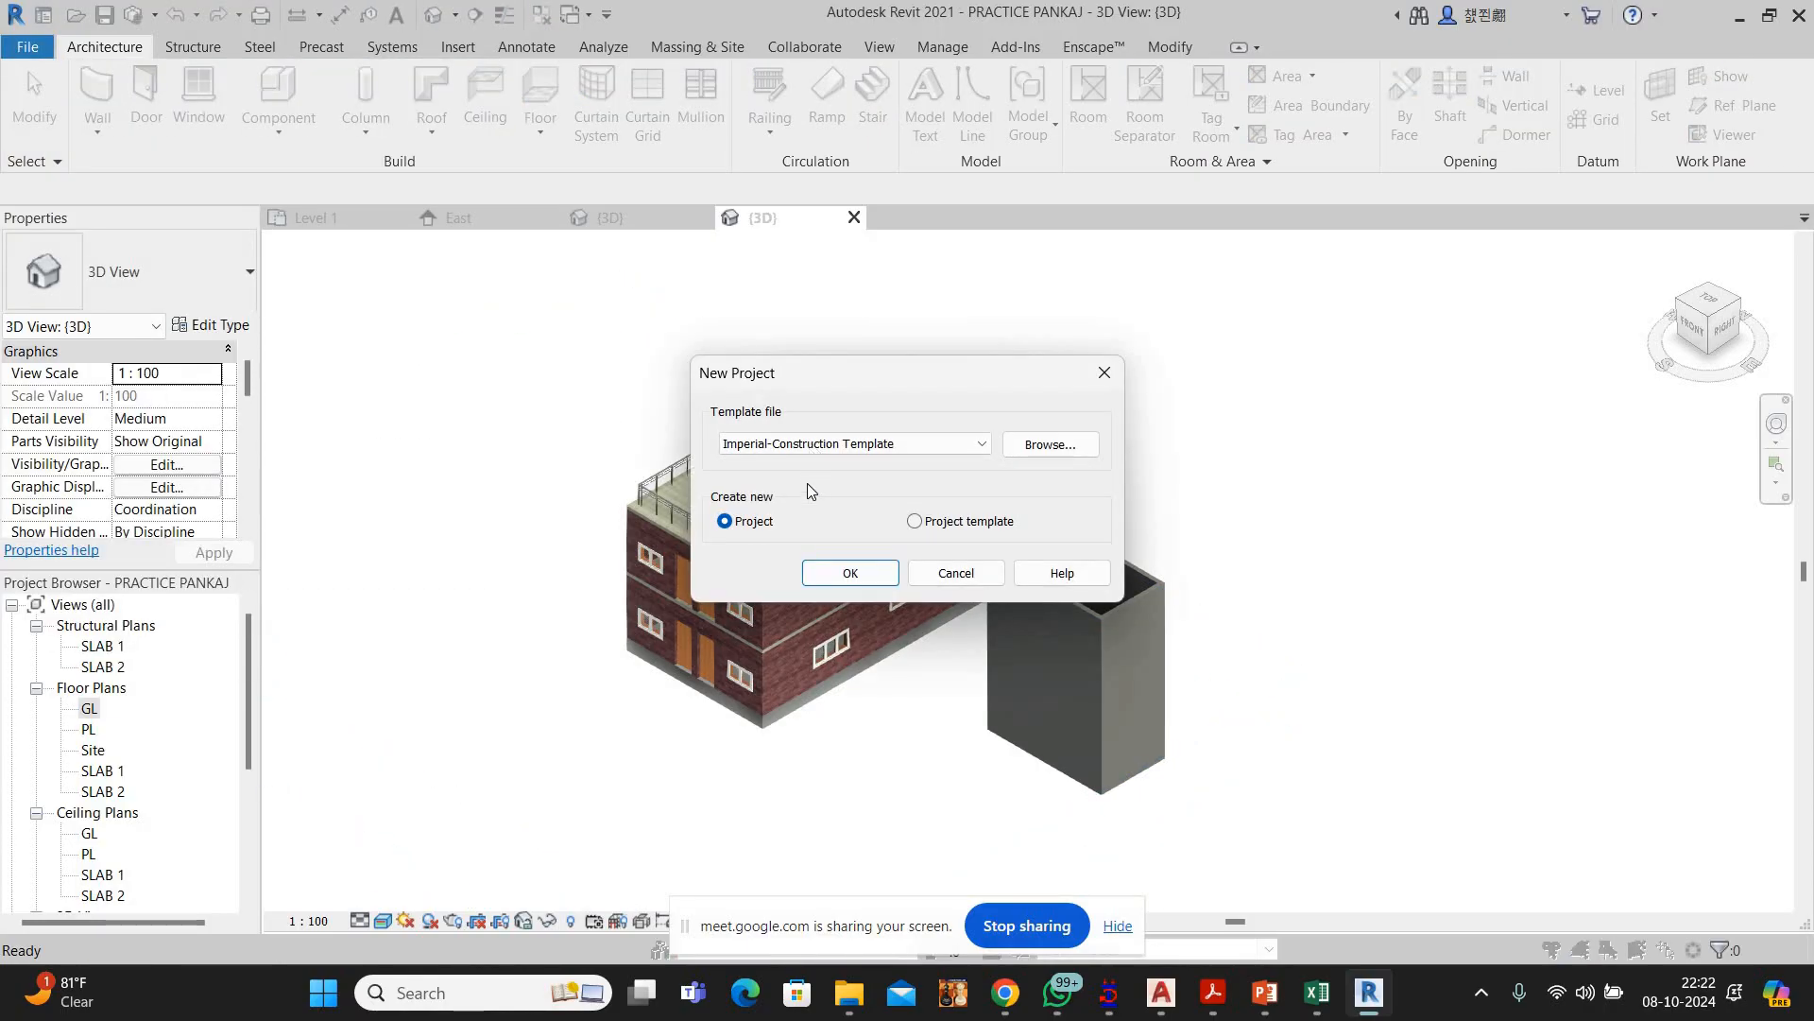
pyautogui.click(809, 443)
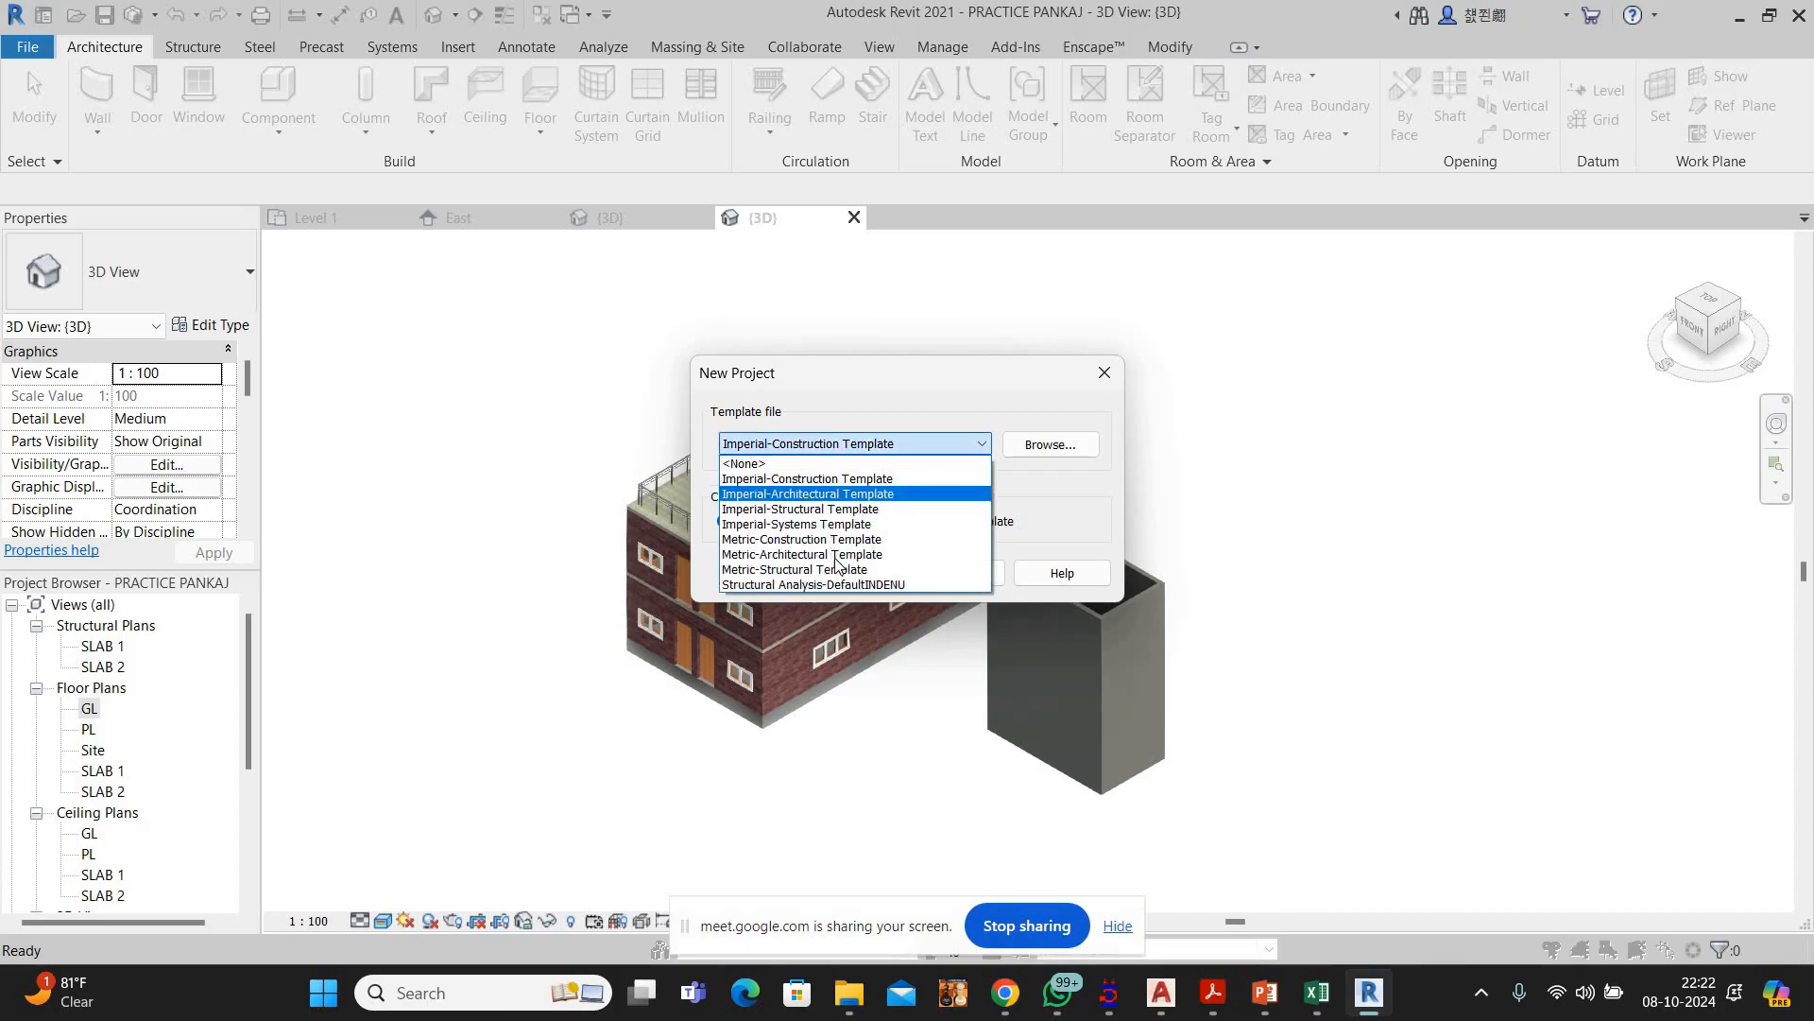
pyautogui.click(834, 494)
pyautogui.click(836, 575)
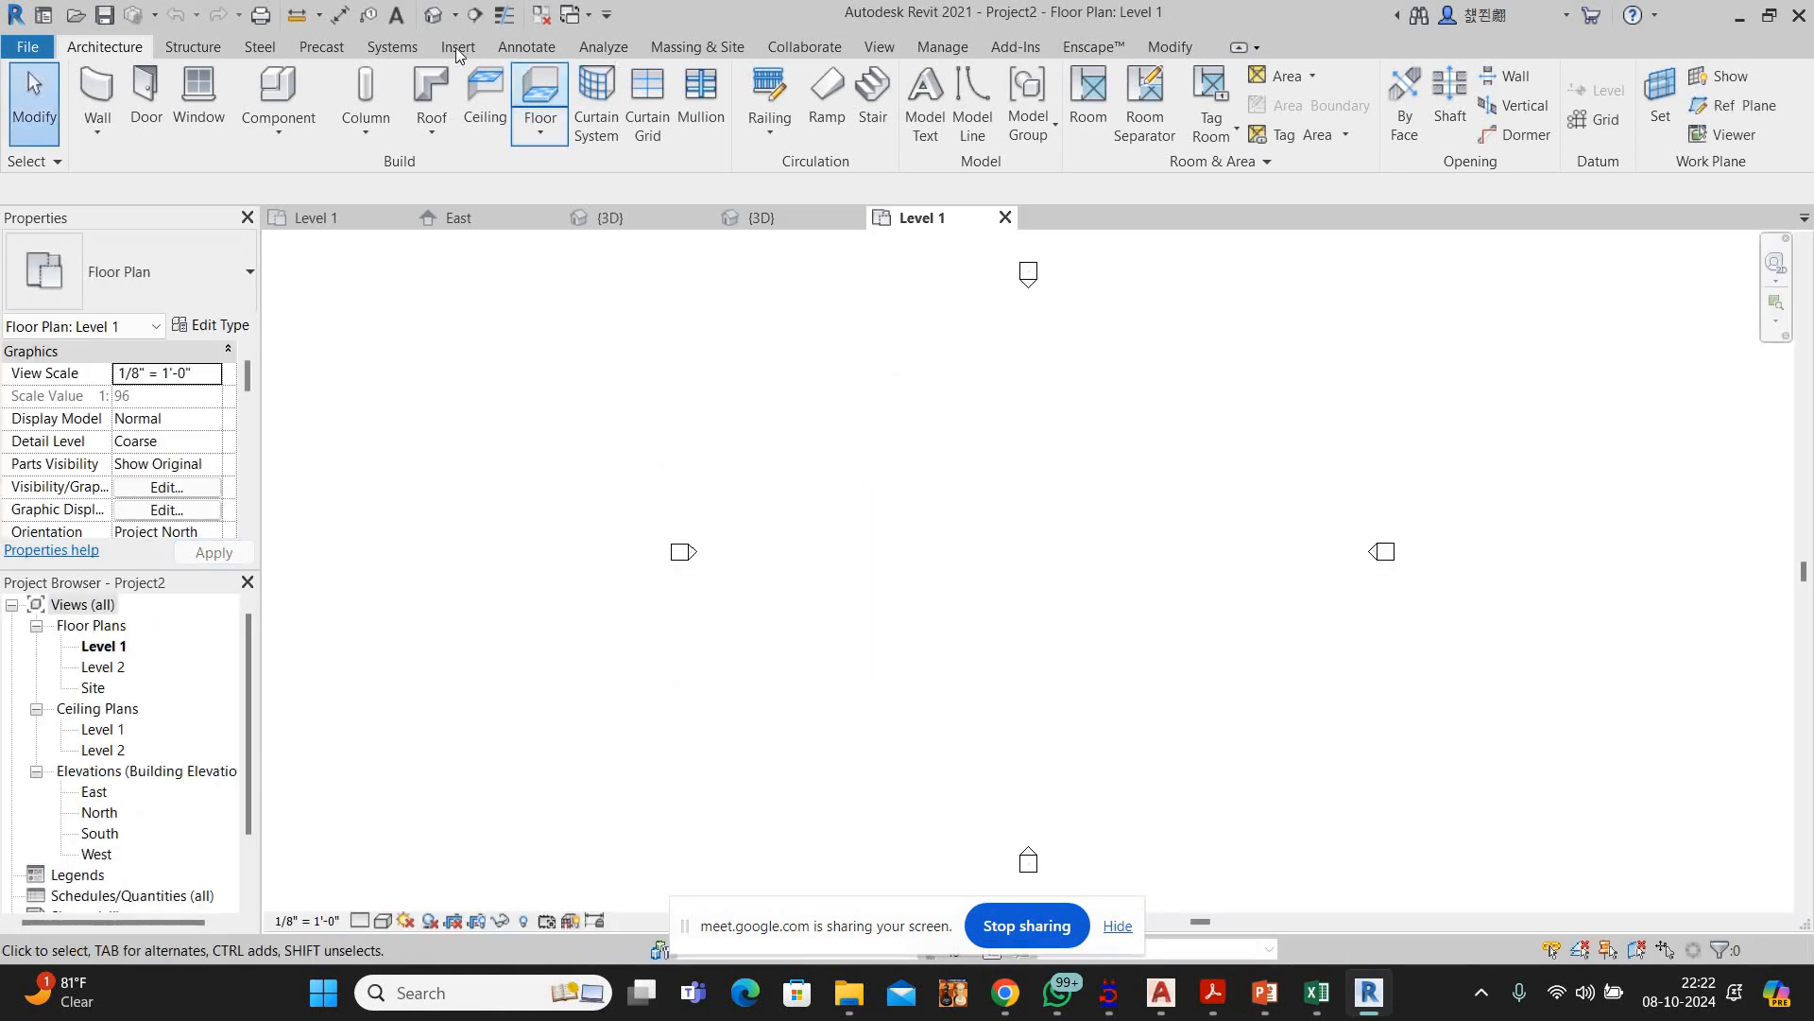
# Import sample.dwg from the Desktop into the Level 1 floor plan with Auto - Center to Center positioning
pyautogui.click(456, 47)
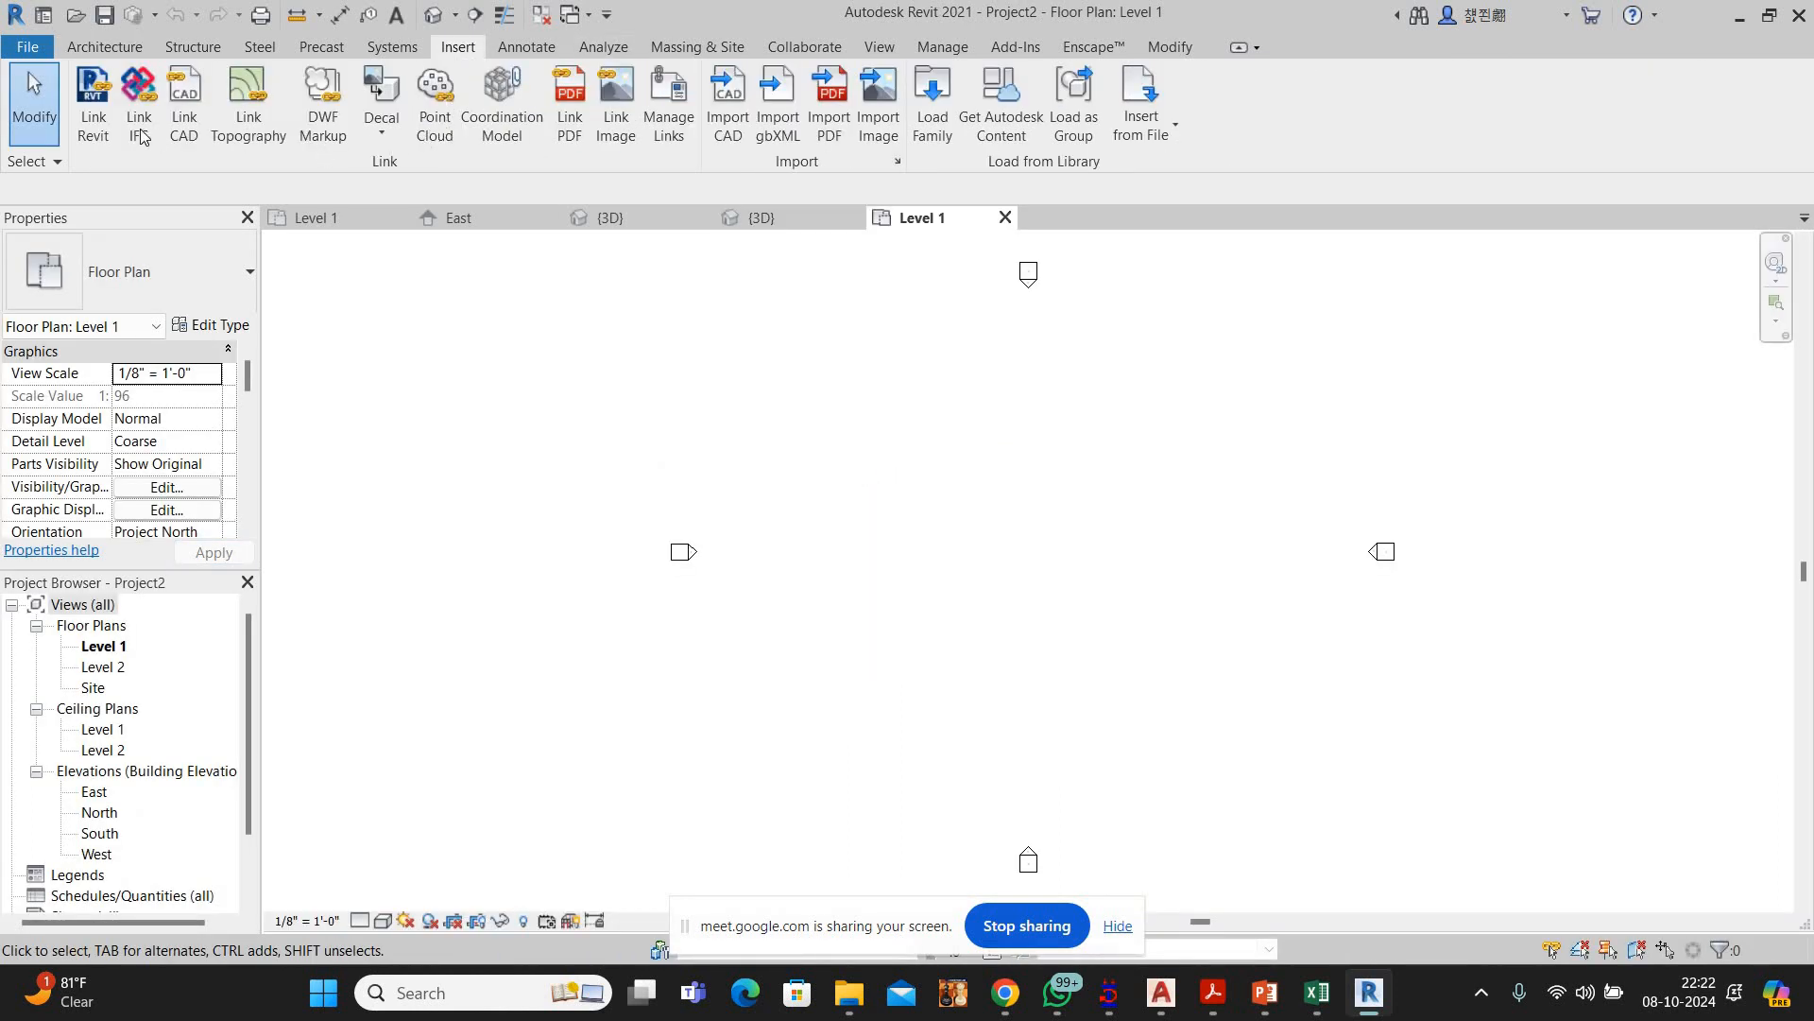
pyautogui.click(729, 95)
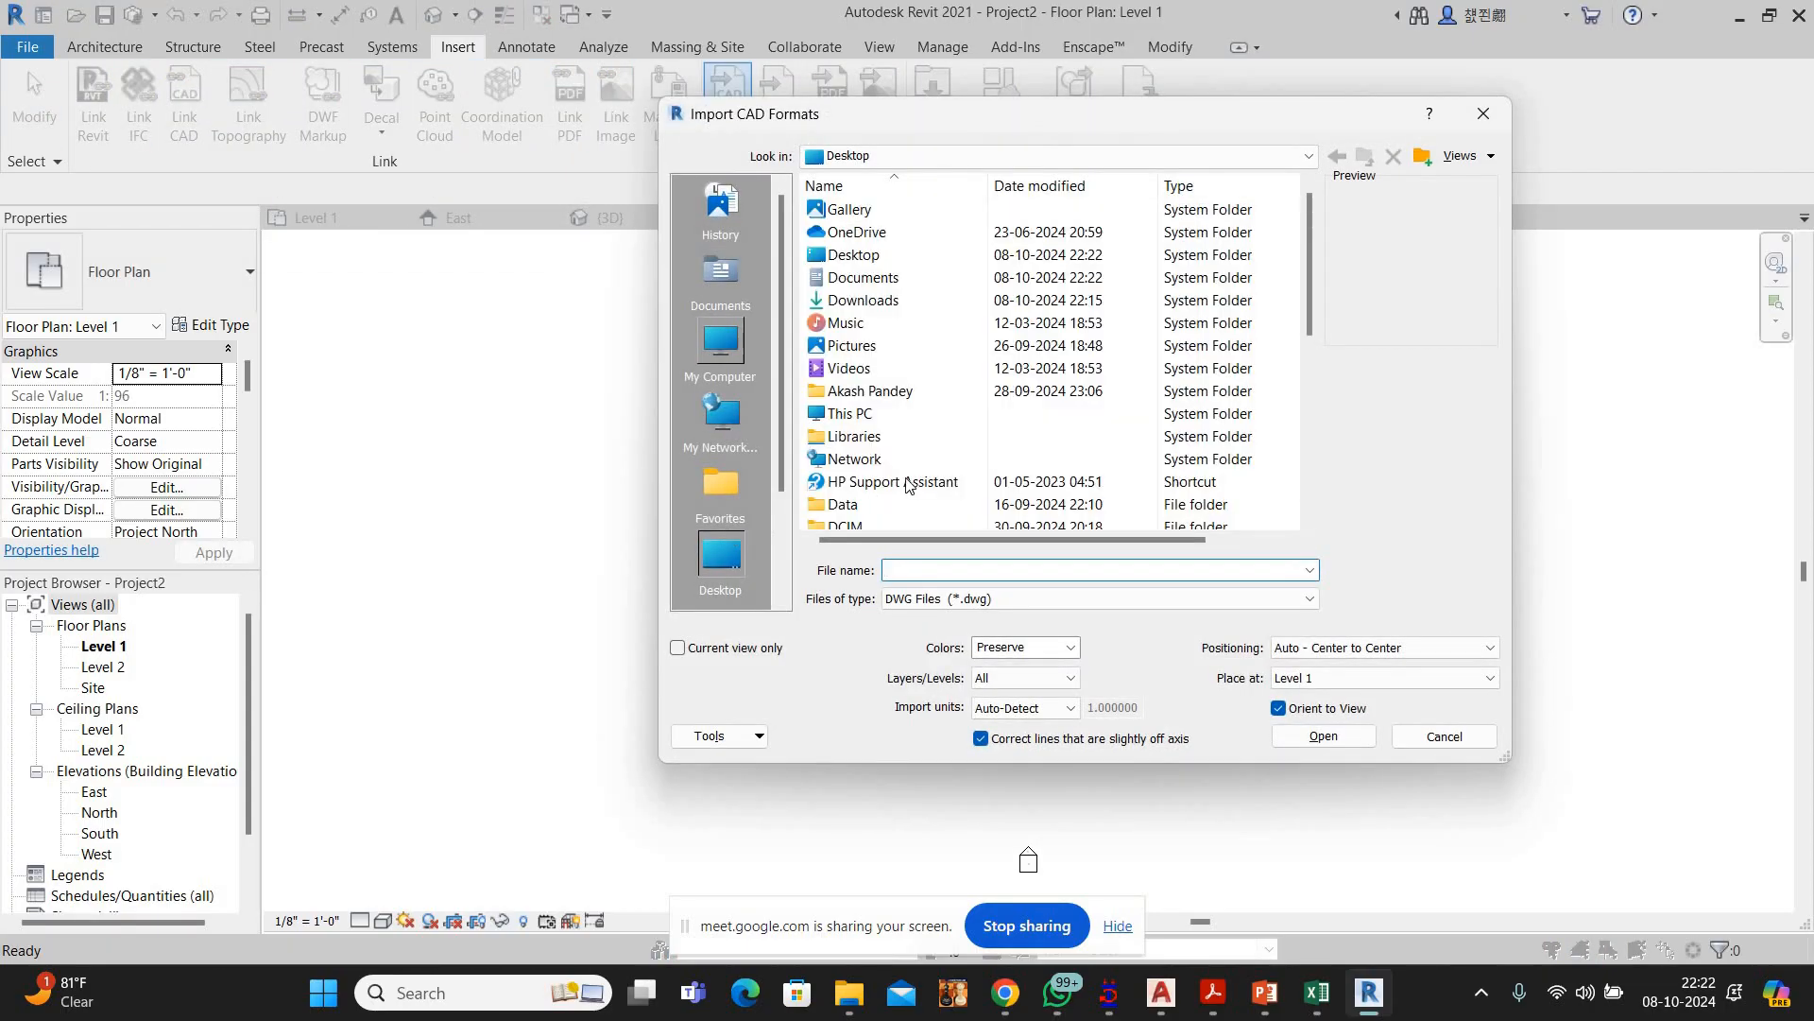
pyautogui.scroll(-4, 902, 485)
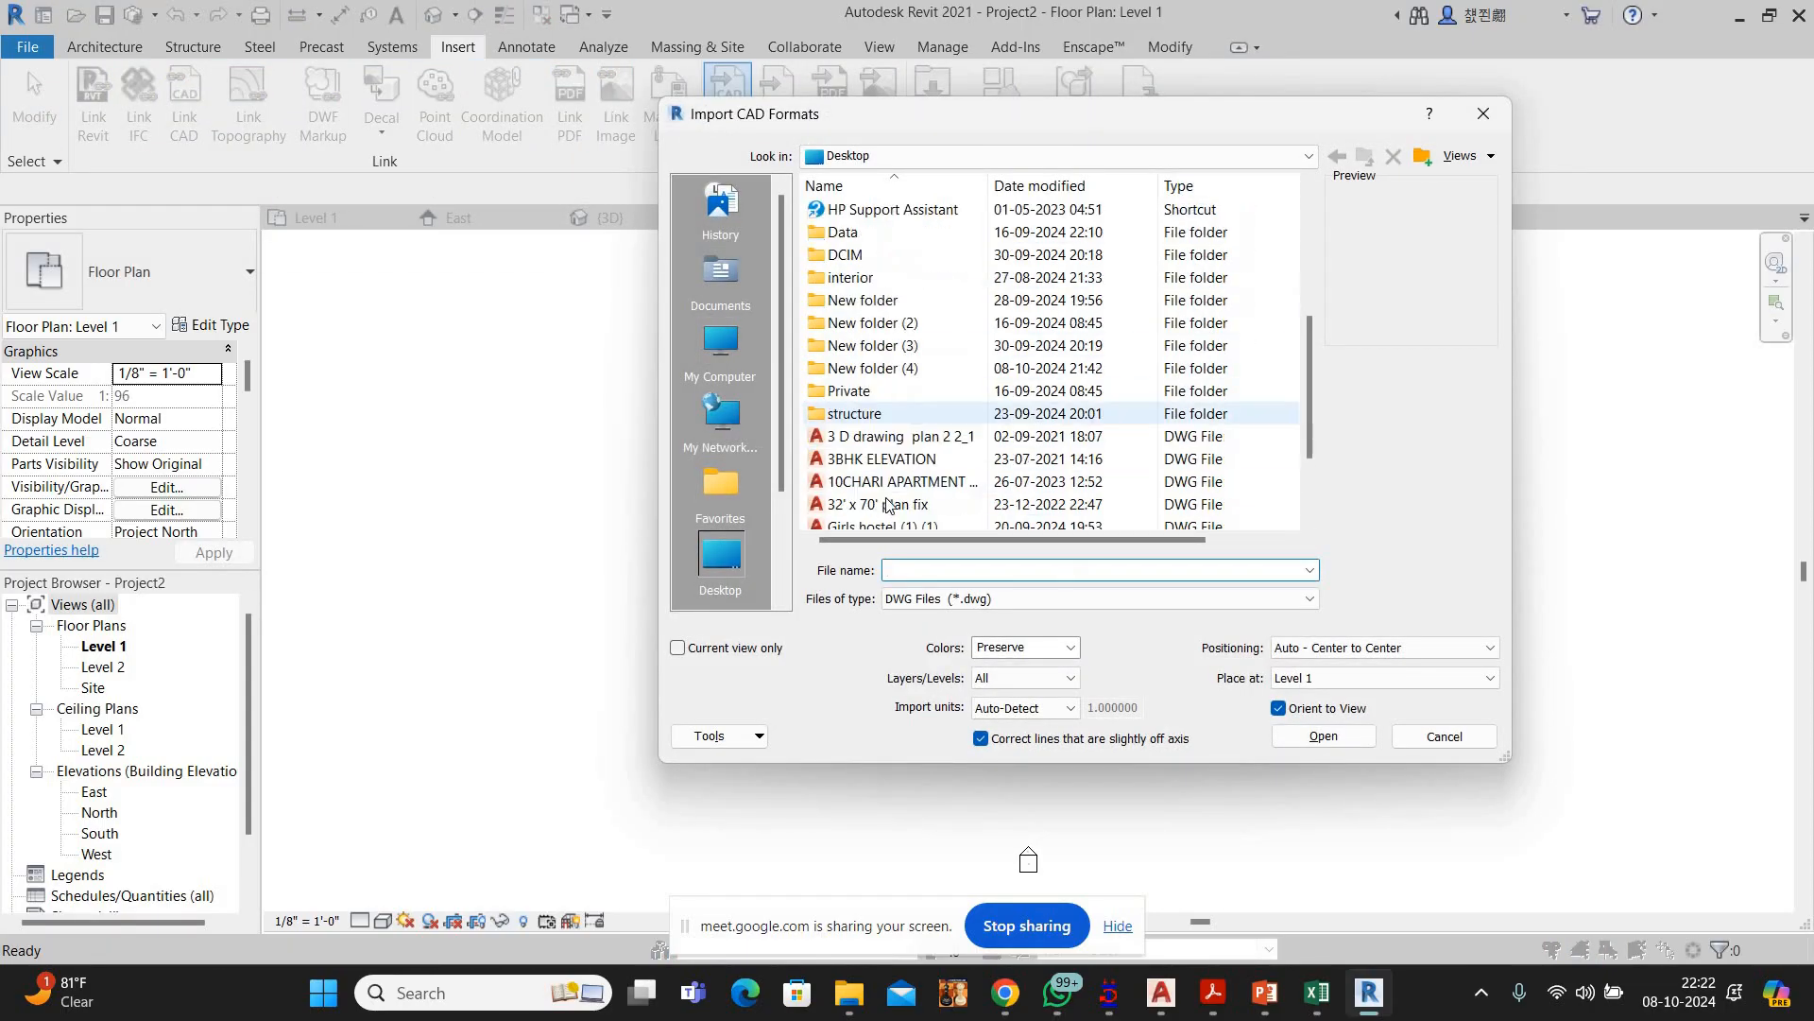
pyautogui.scroll(-2, 889, 489)
pyautogui.click(879, 481)
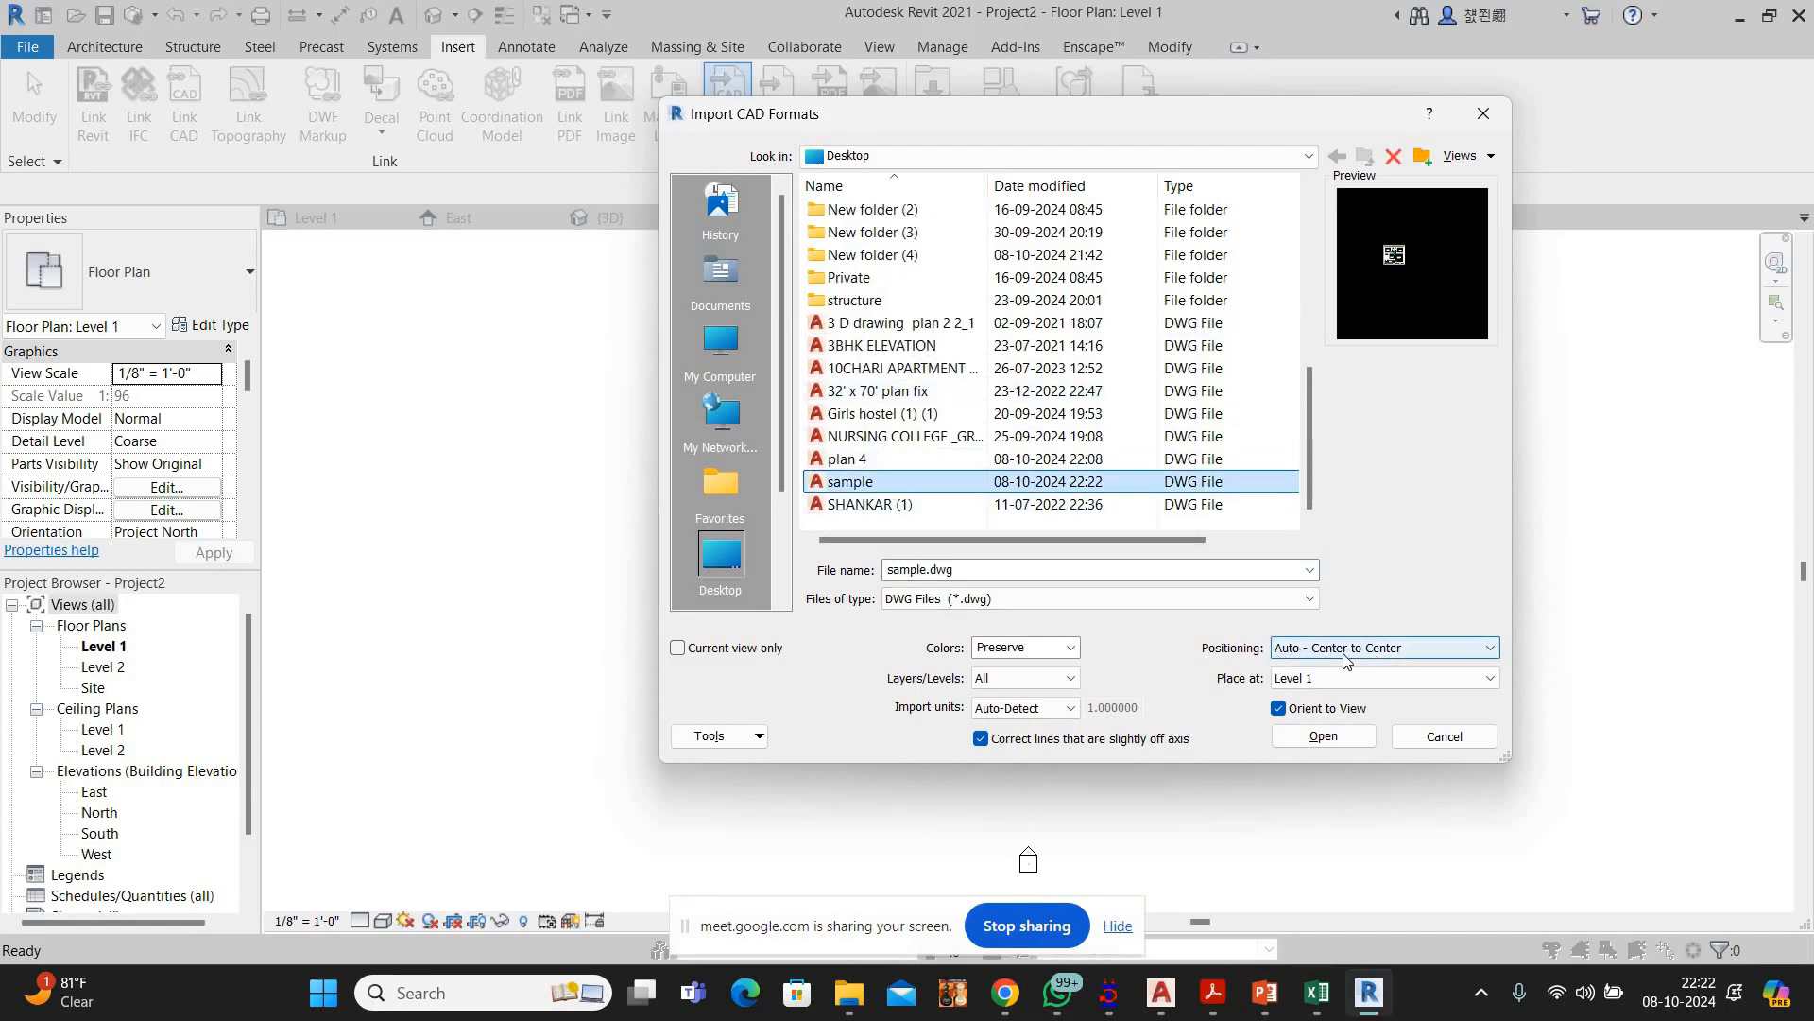
pyautogui.click(1321, 736)
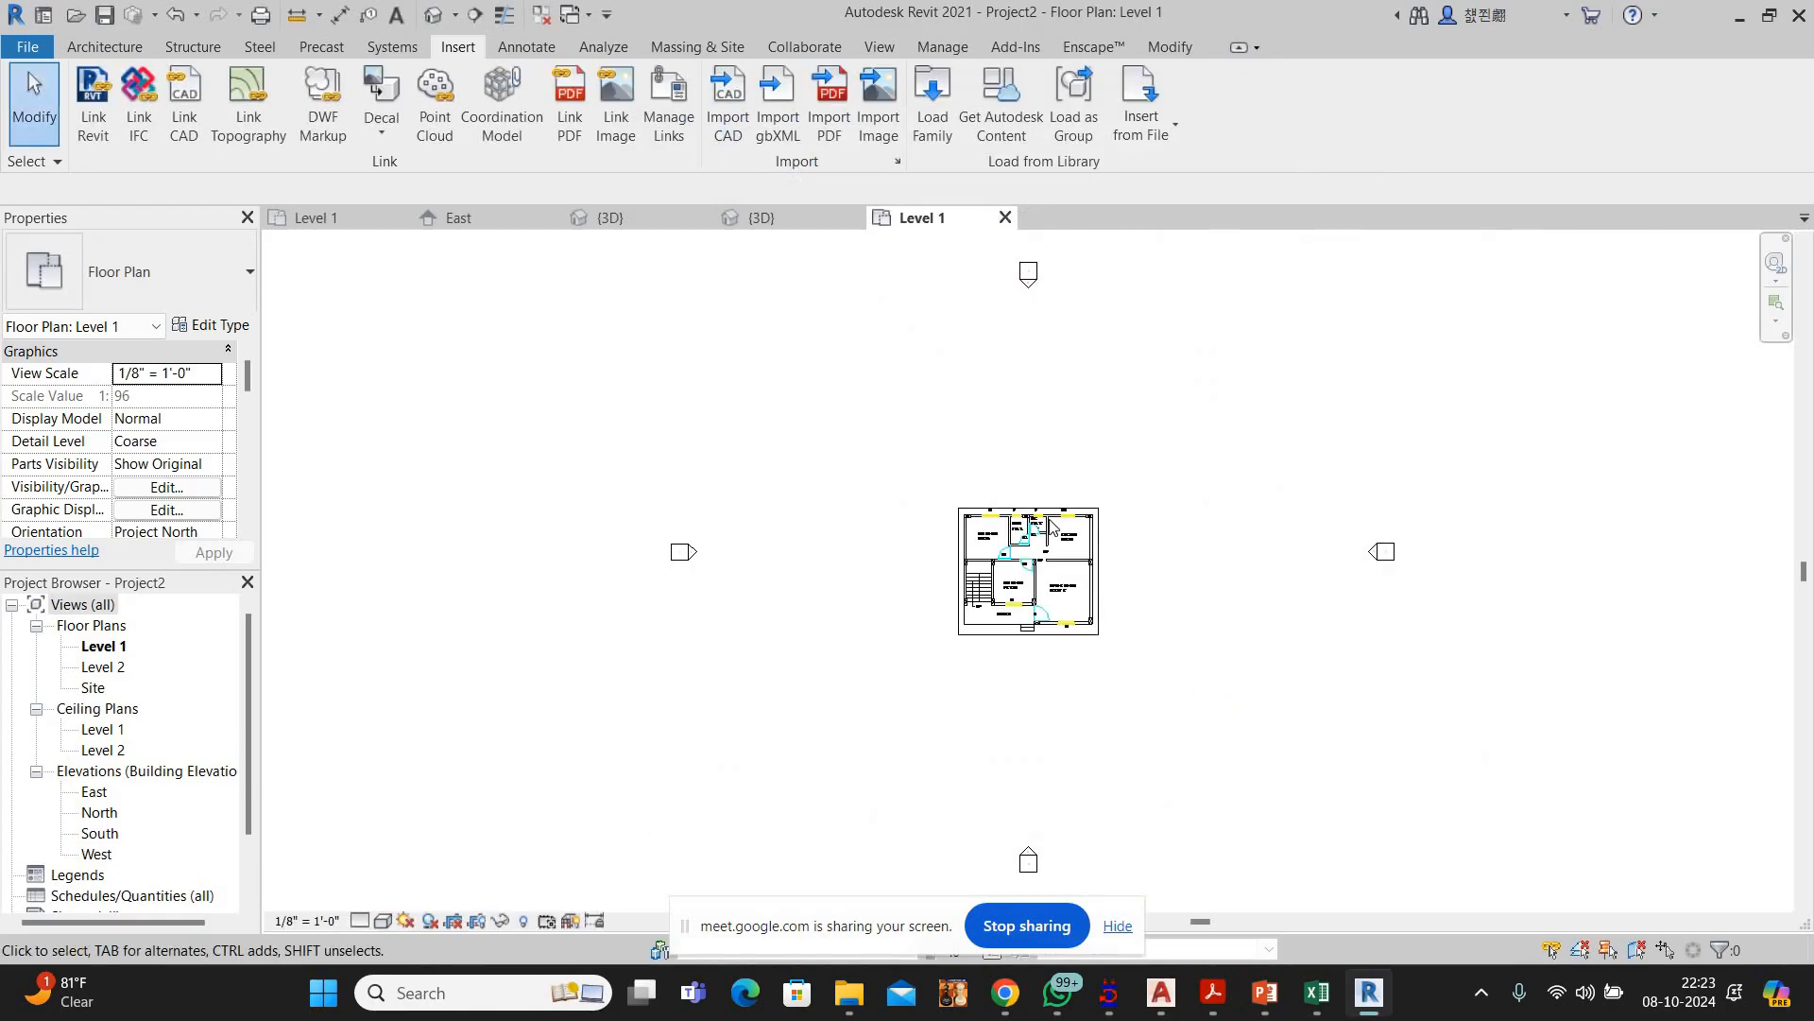
# Draw chained Generic - 8" walls over the plan's upper side (about 29'-11"), kitchen and living room side (about 25'-0") and living room front (about 13'-8")
pyautogui.scroll(5, 1134, 558)
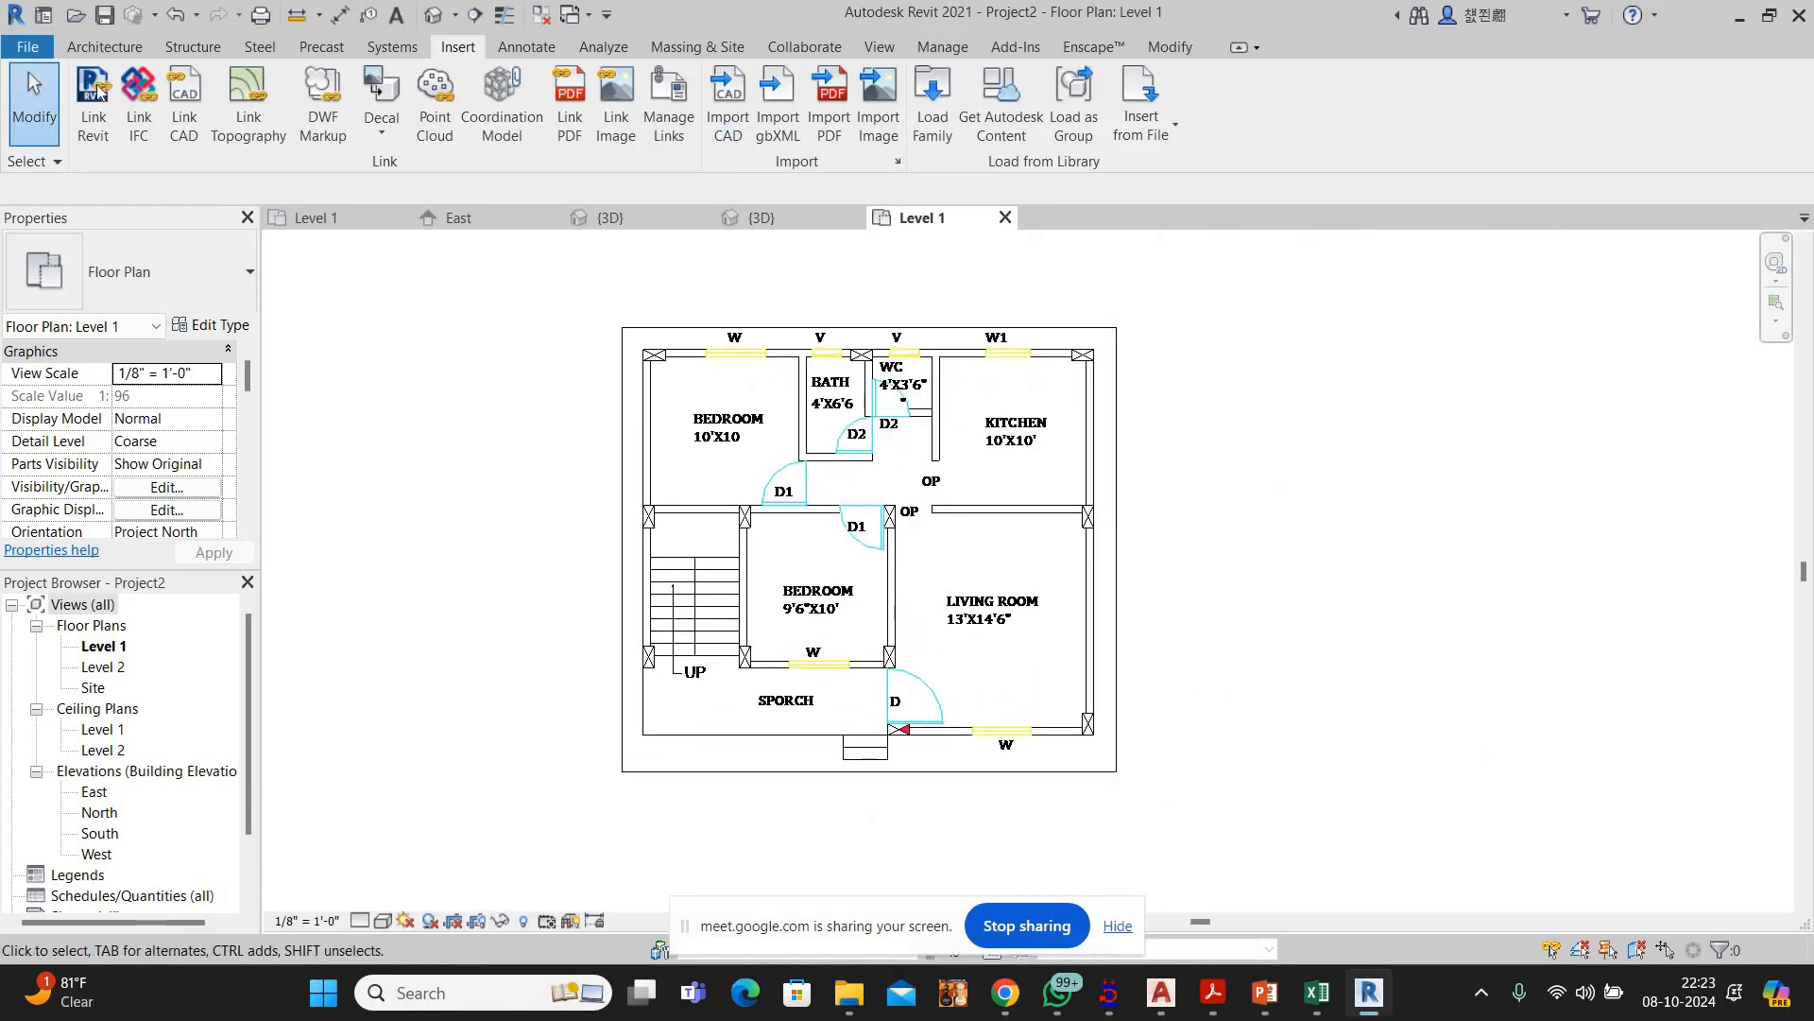
pyautogui.click(102, 47)
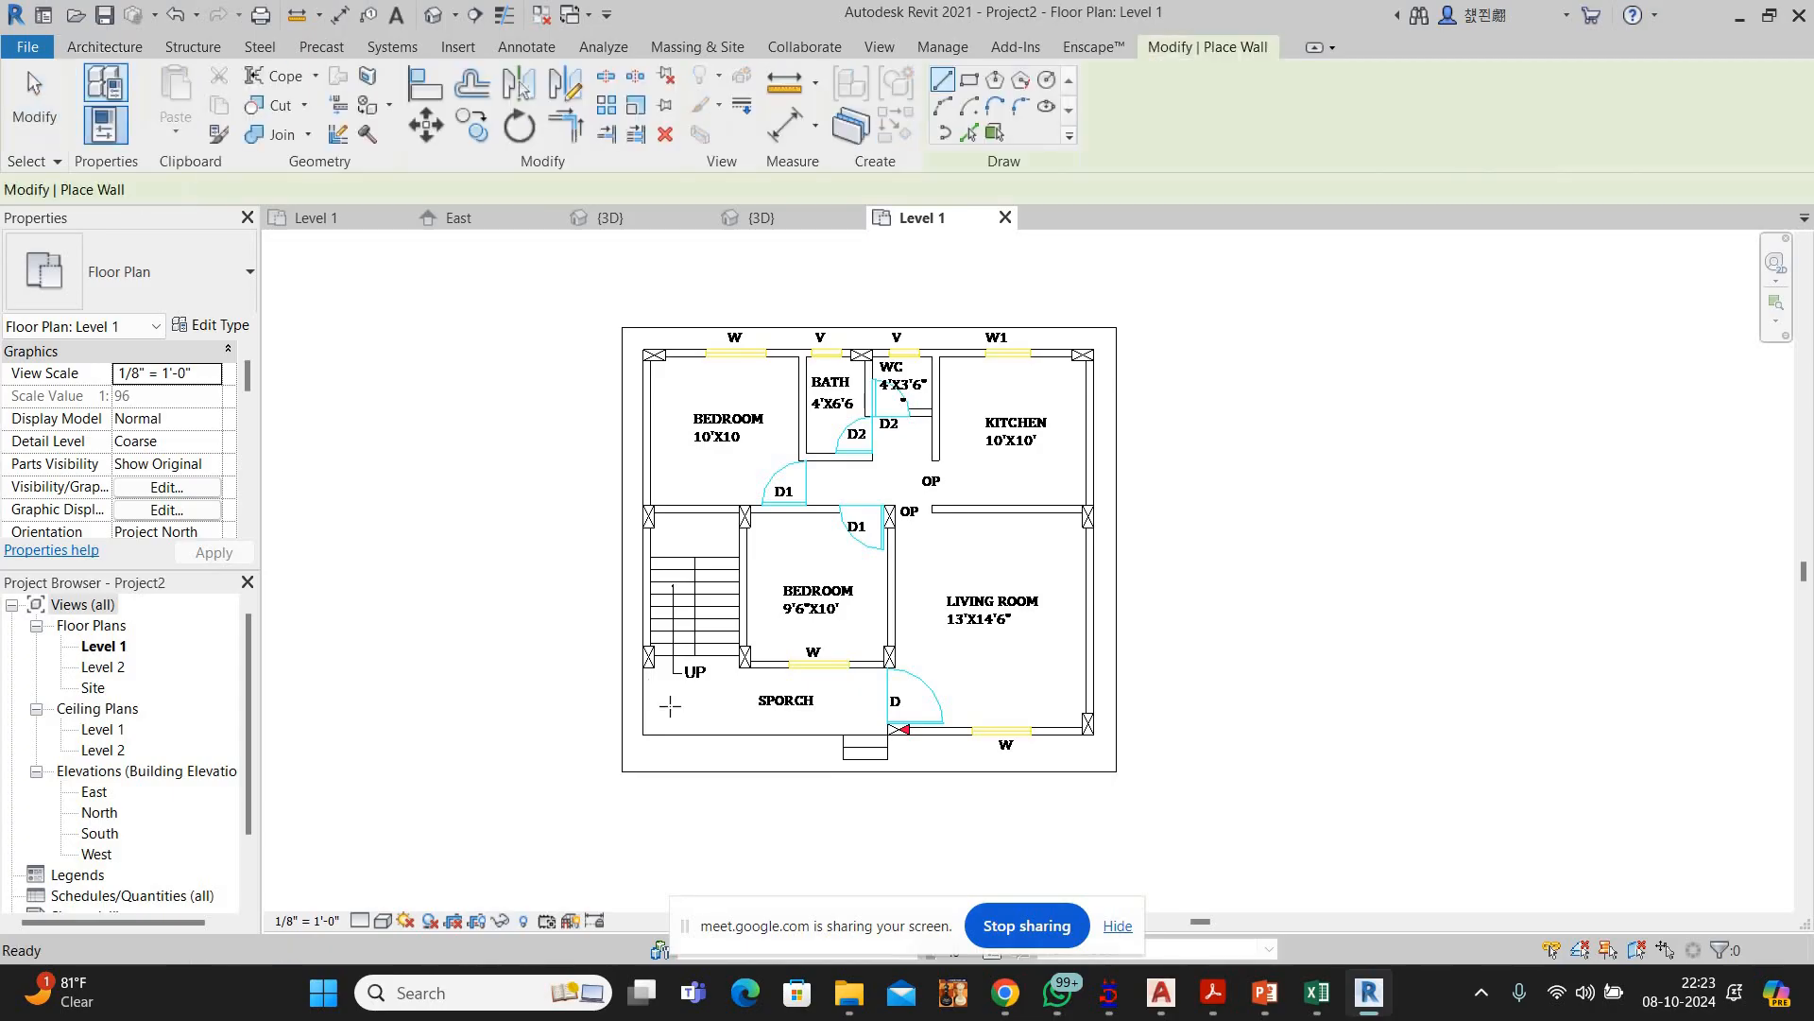
pyautogui.scroll(2, 608, 418)
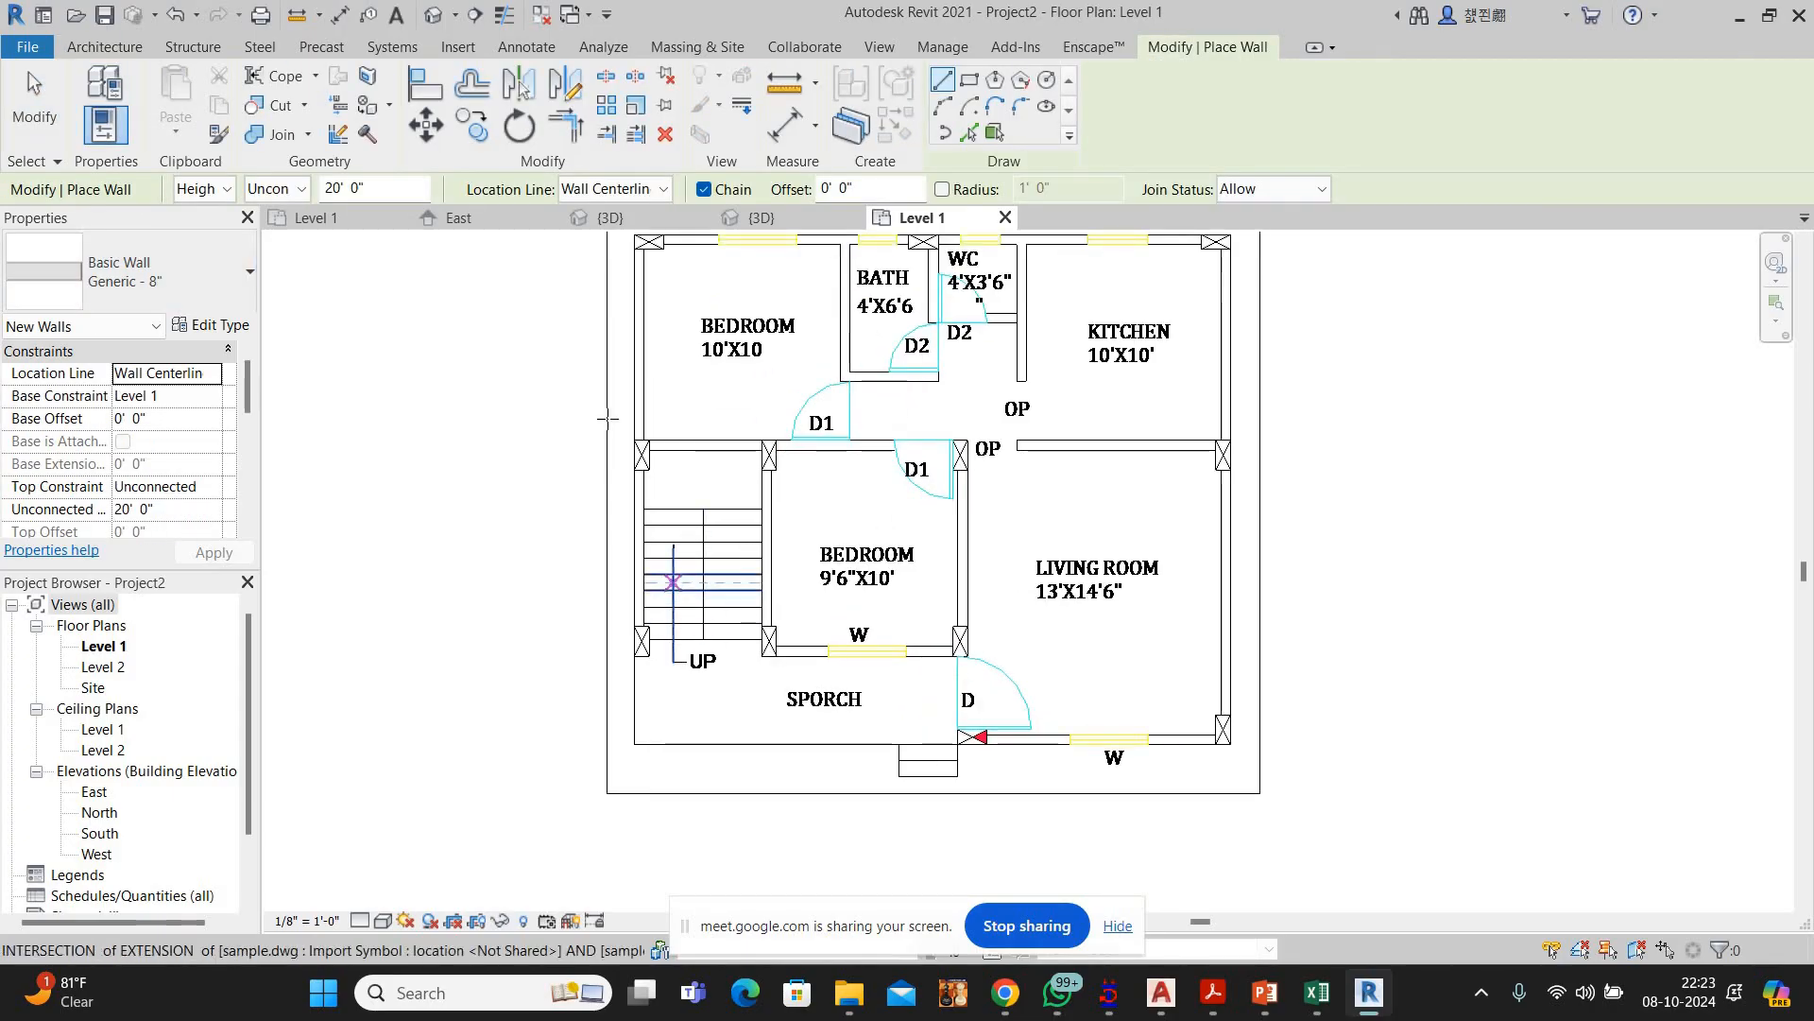
pyautogui.moveTo(608, 418); pyautogui.dragTo(608, 537, button='middle')
pyautogui.click(640, 360)
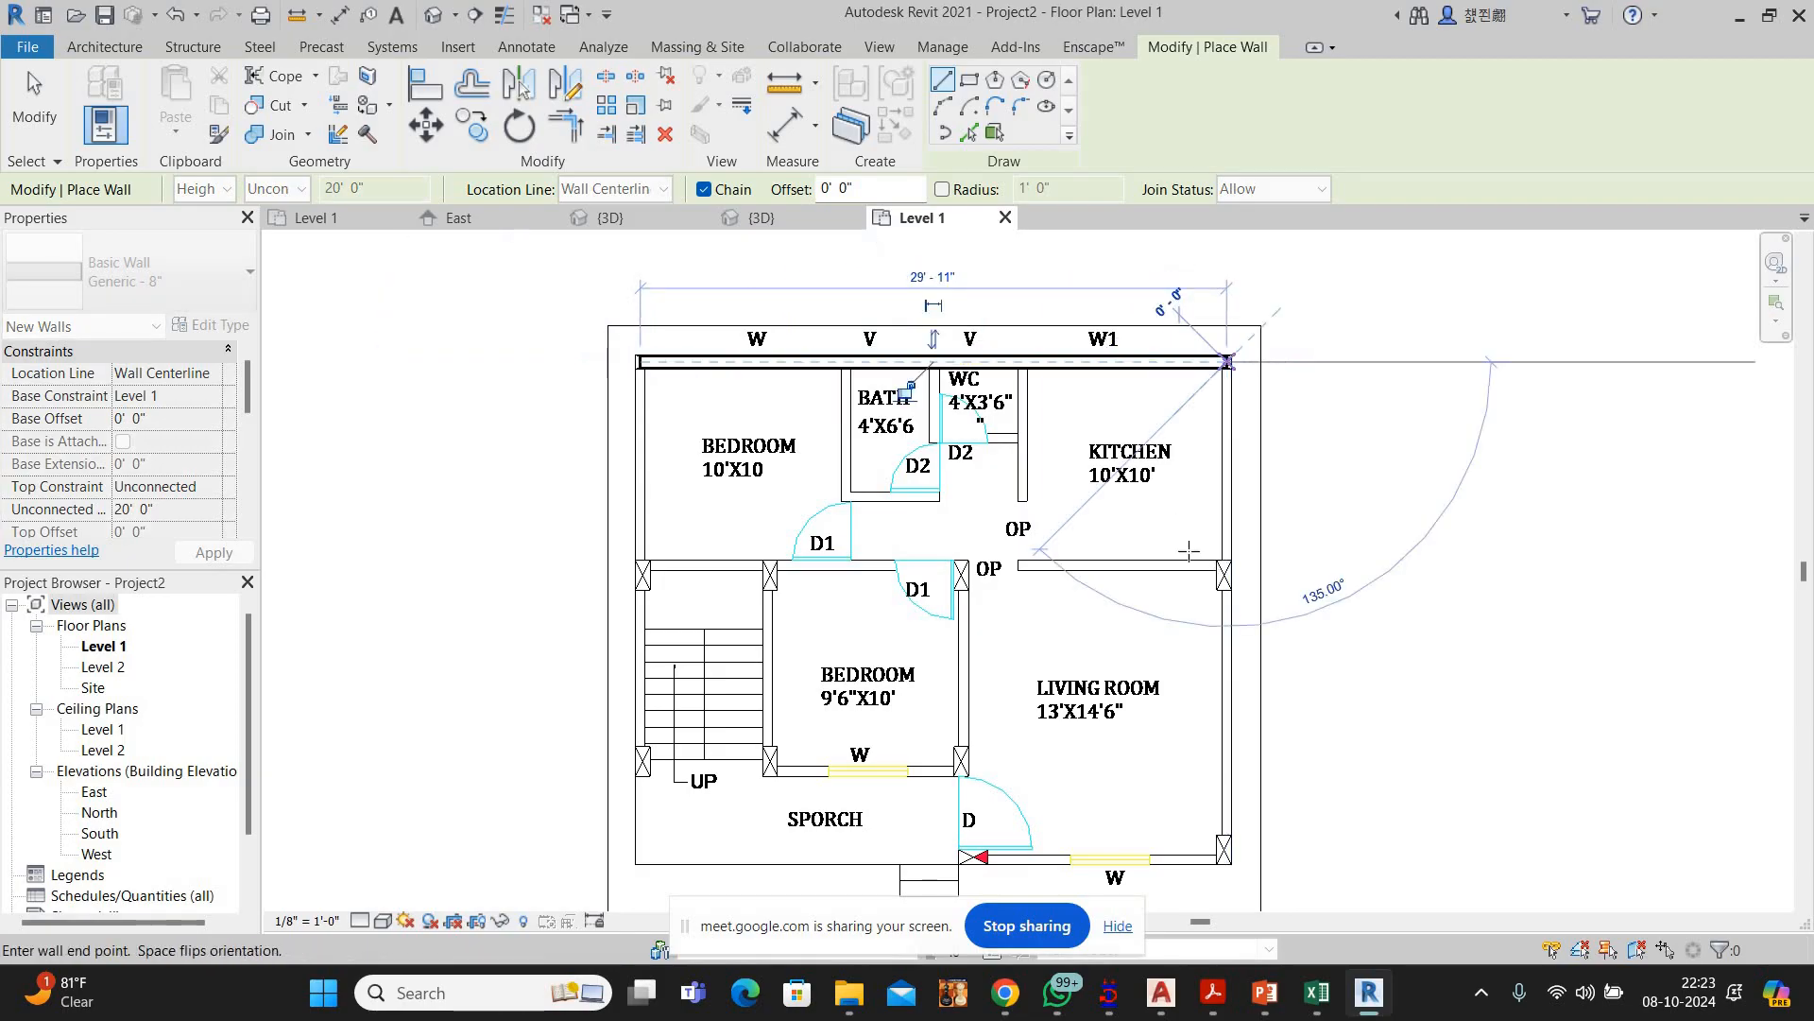
pyautogui.moveTo(1147, 862); pyautogui.dragTo(1106, 667, button='middle')
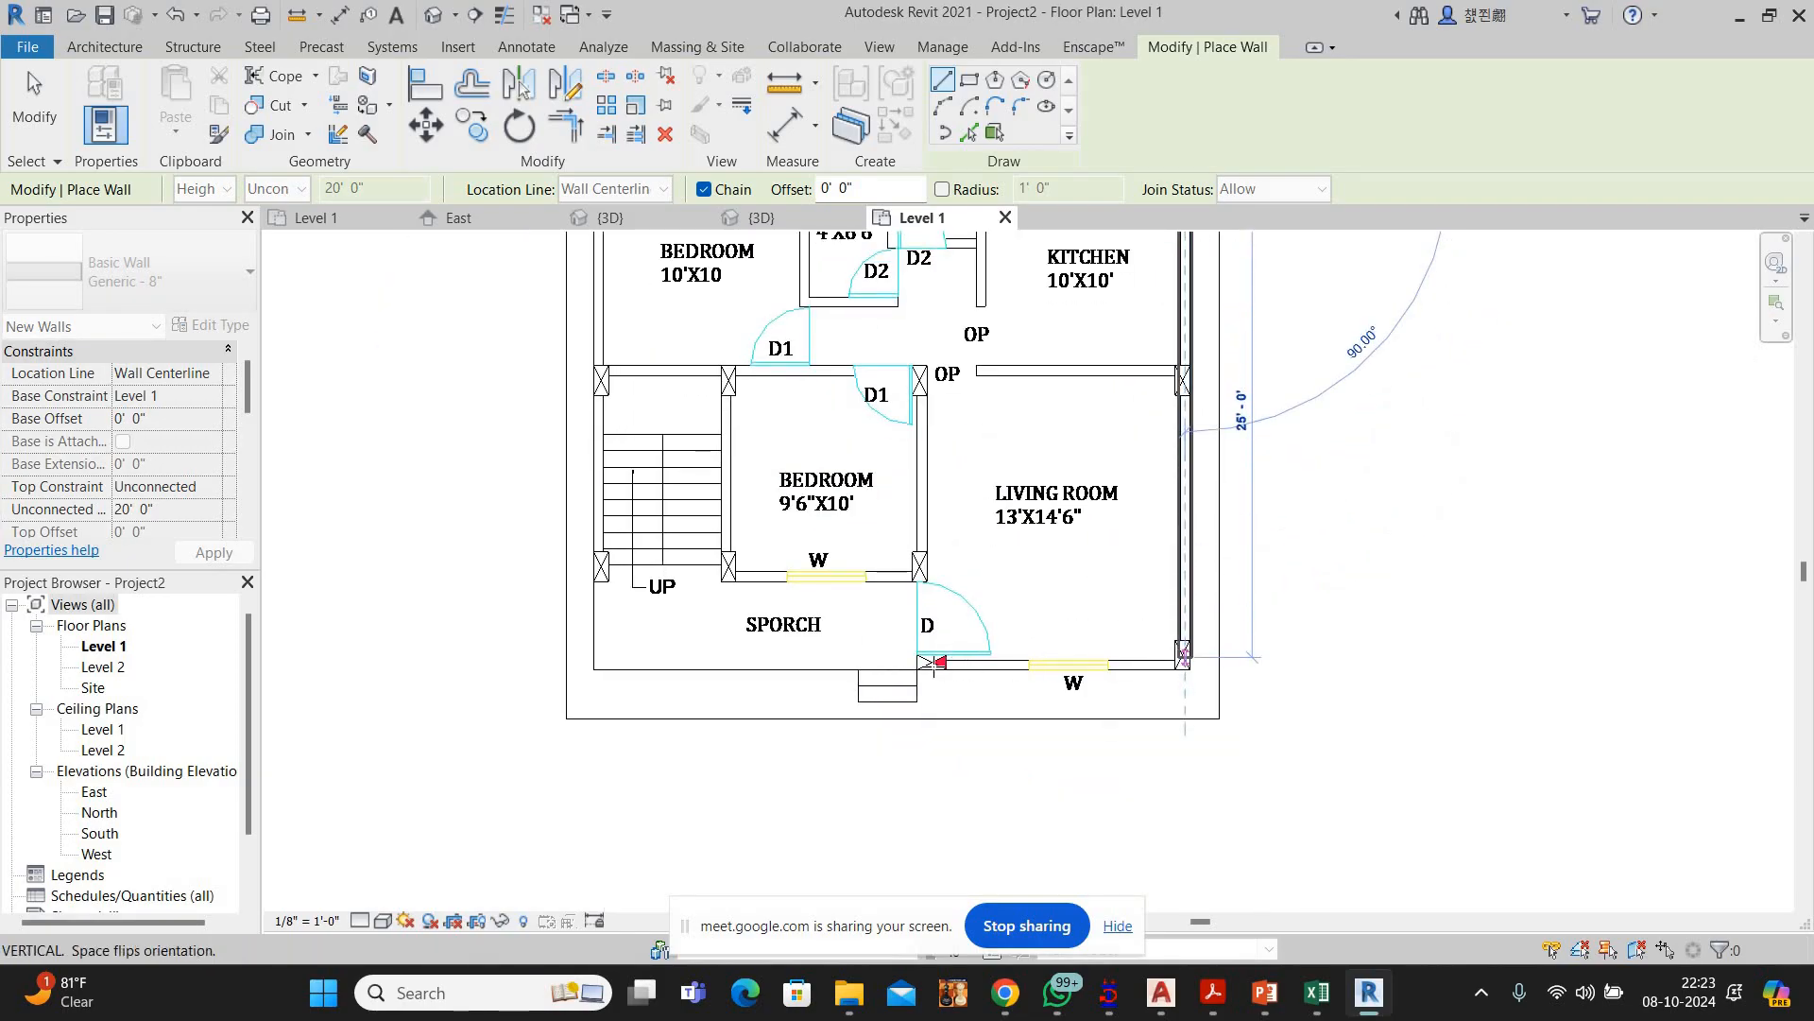
pyautogui.click(934, 663)
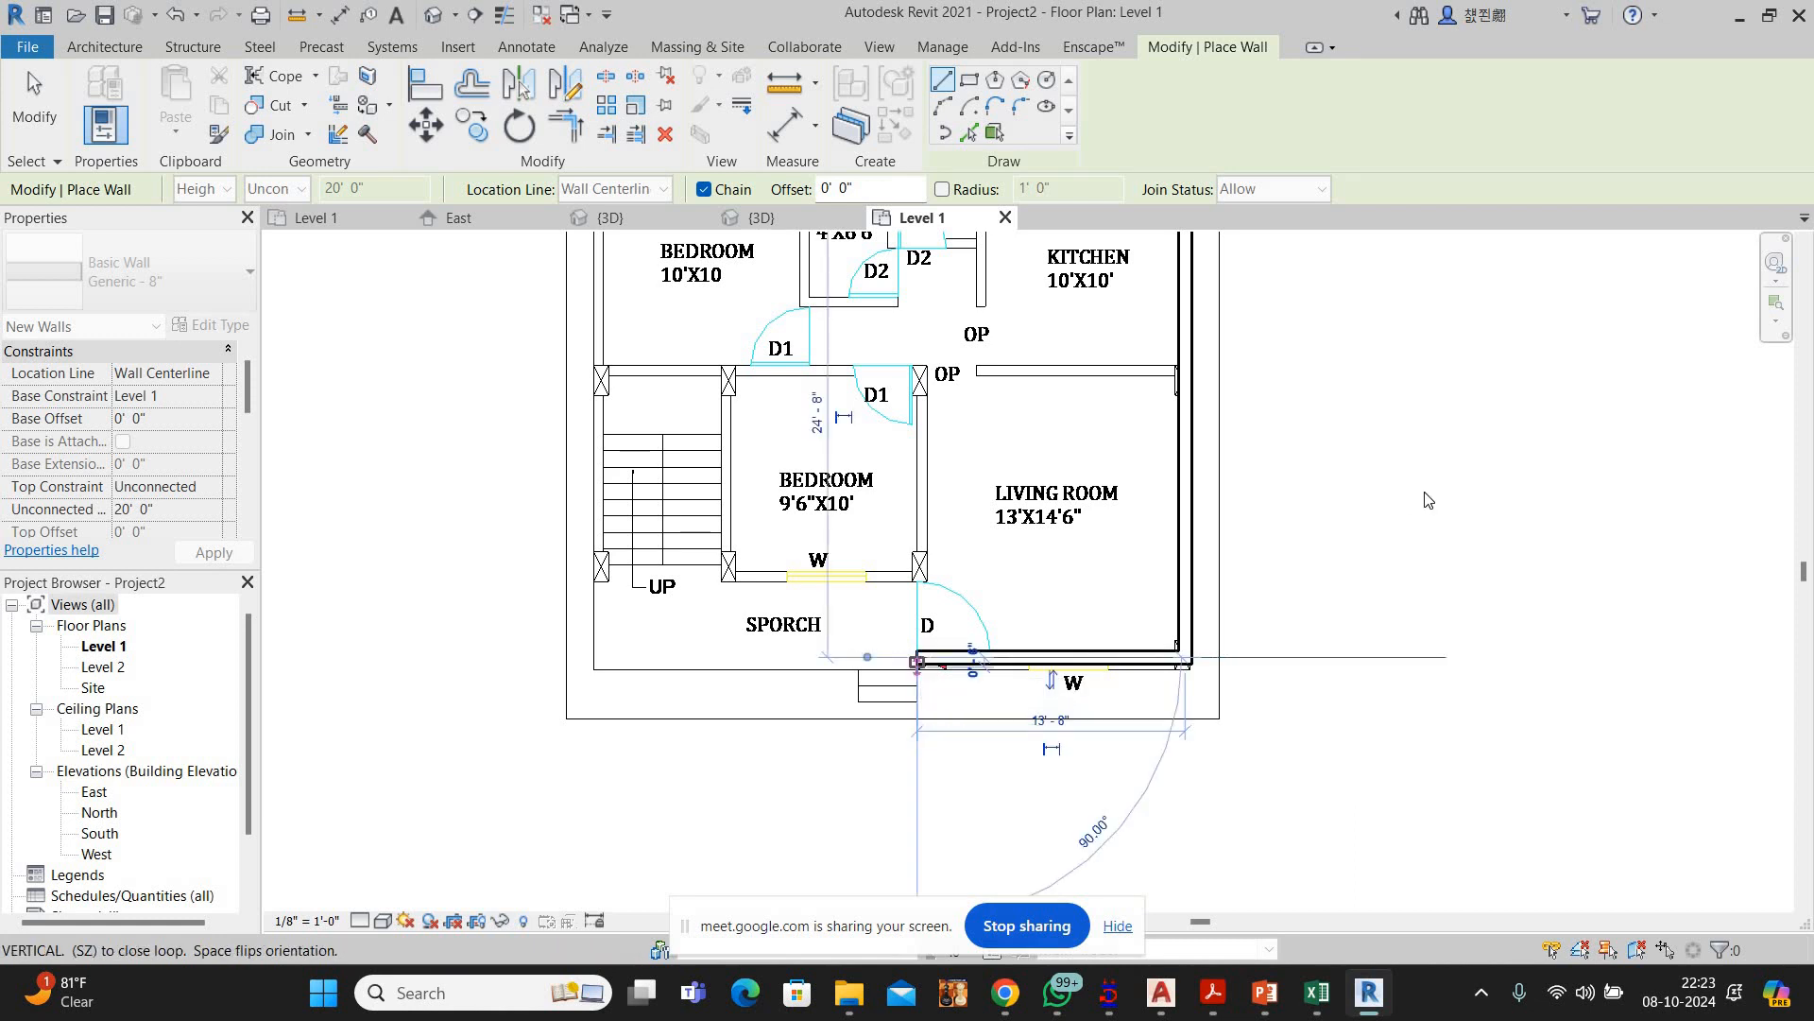
pyautogui.rightClick(1409, 489)
pyautogui.click(1429, 499)
pyautogui.rightClick(1408, 488)
pyautogui.click(1429, 499)
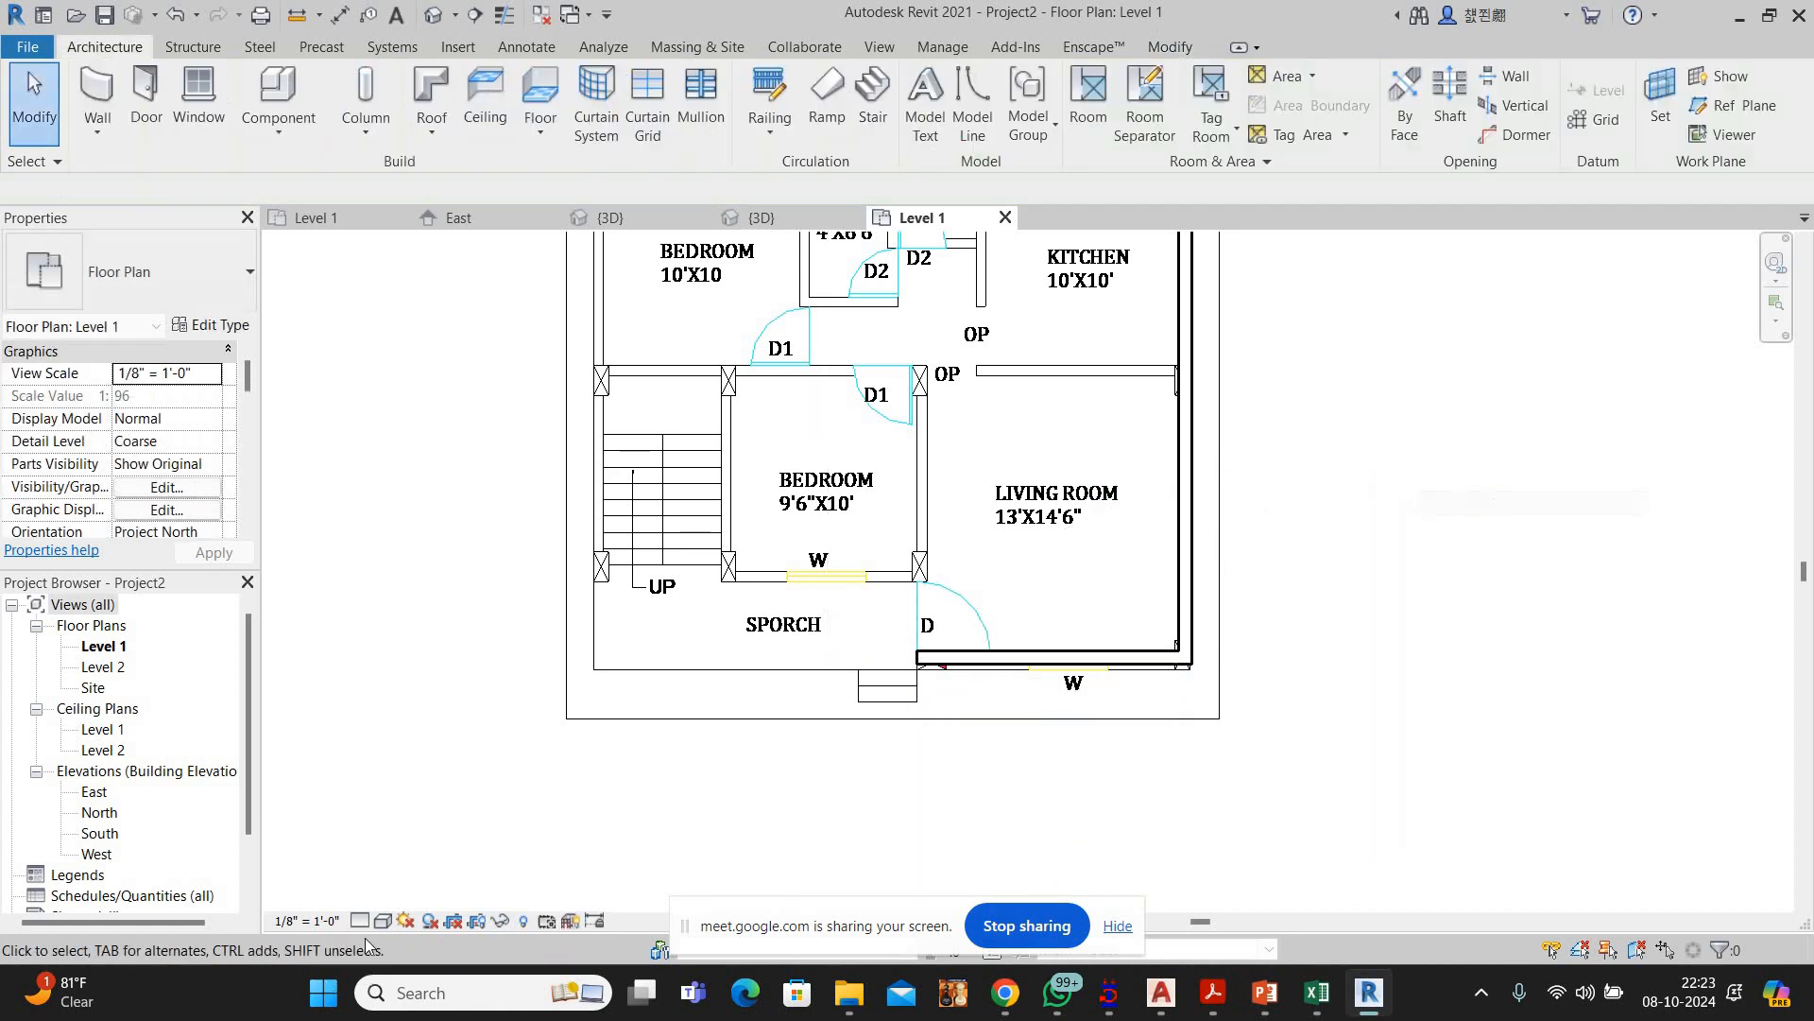
# Set the Level 1 plan's visual style to Wireframe and check the living room's front wall against the imported drawing
pyautogui.click(382, 920)
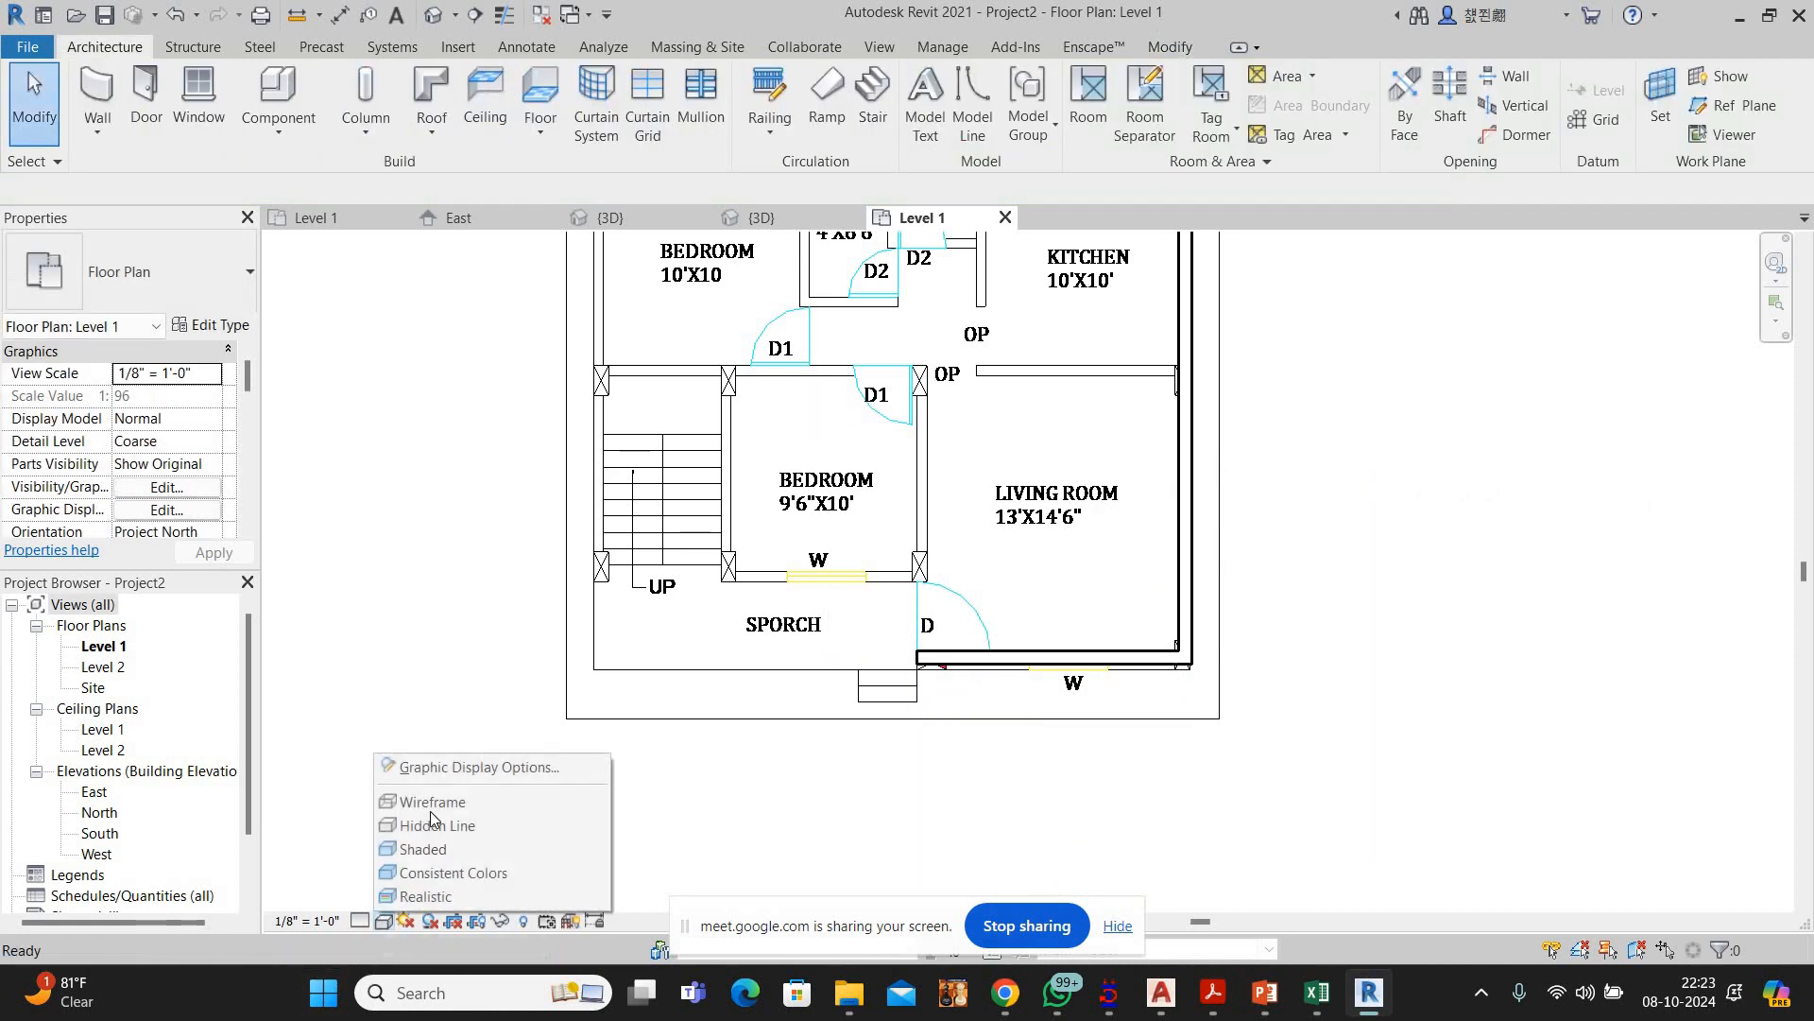
pyautogui.click(948, 688)
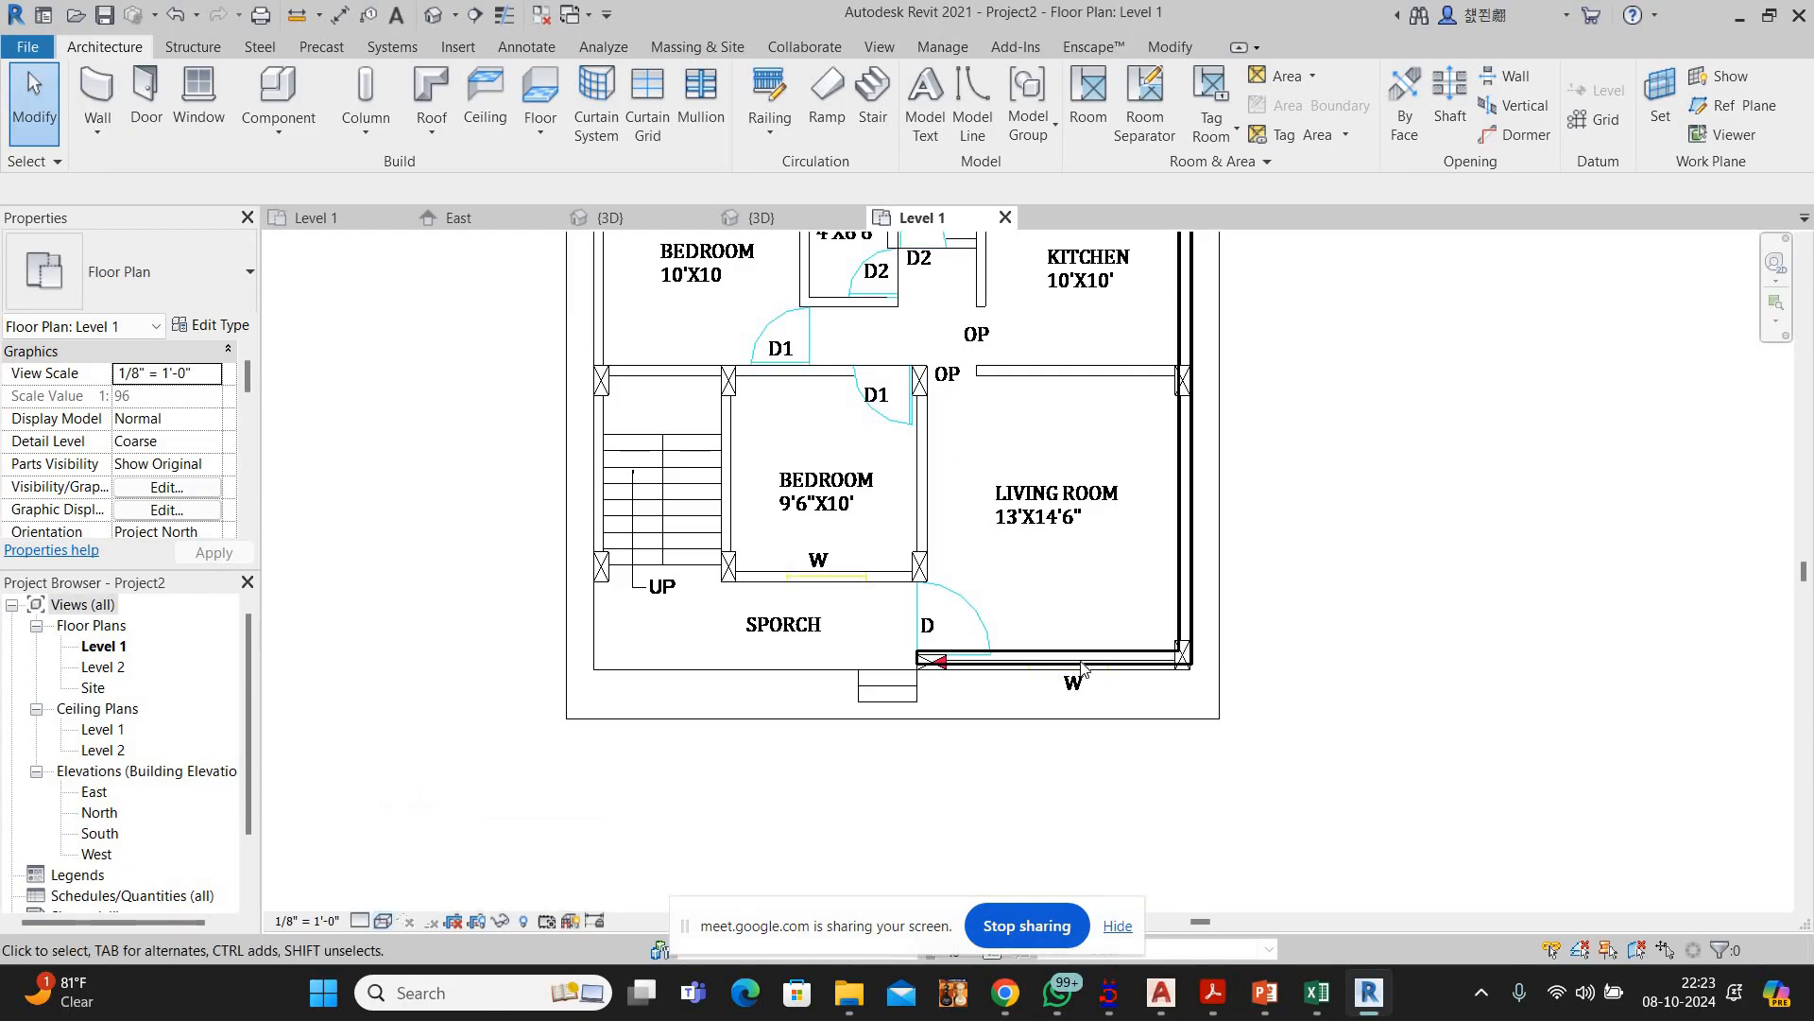
pyautogui.scroll(5, 1058, 661)
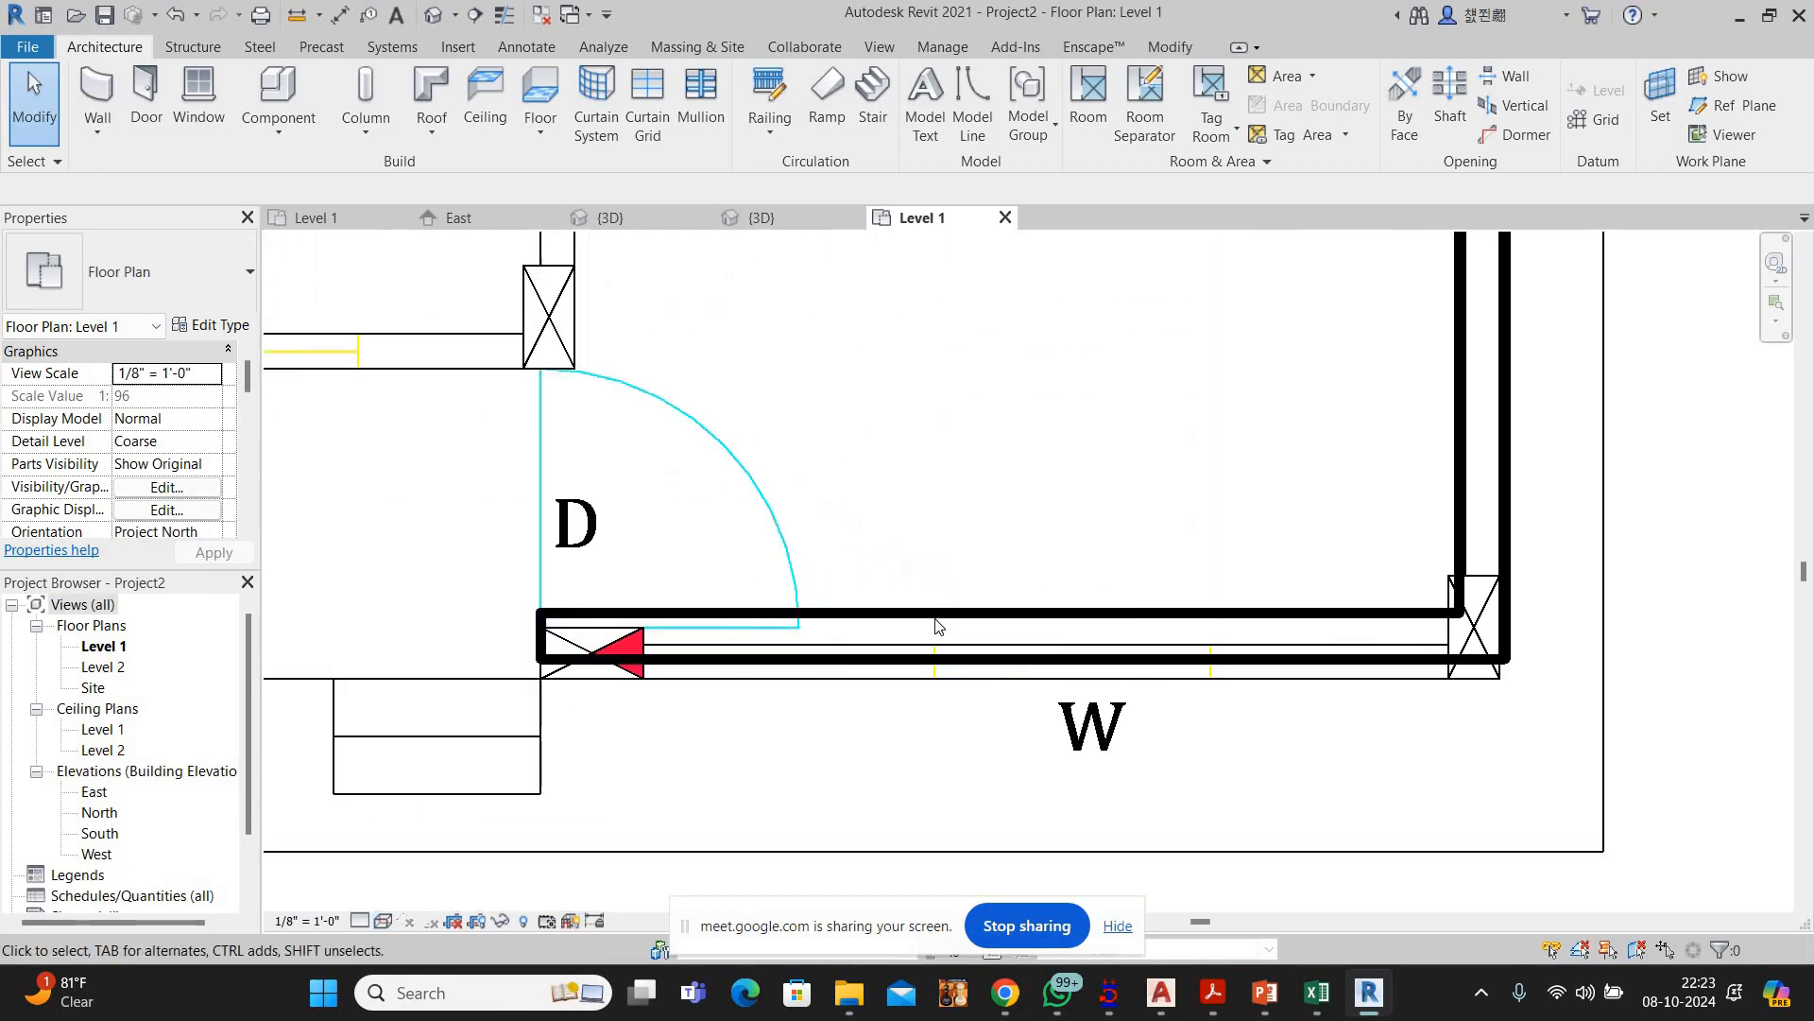
pyautogui.scroll(3, 1249, 671)
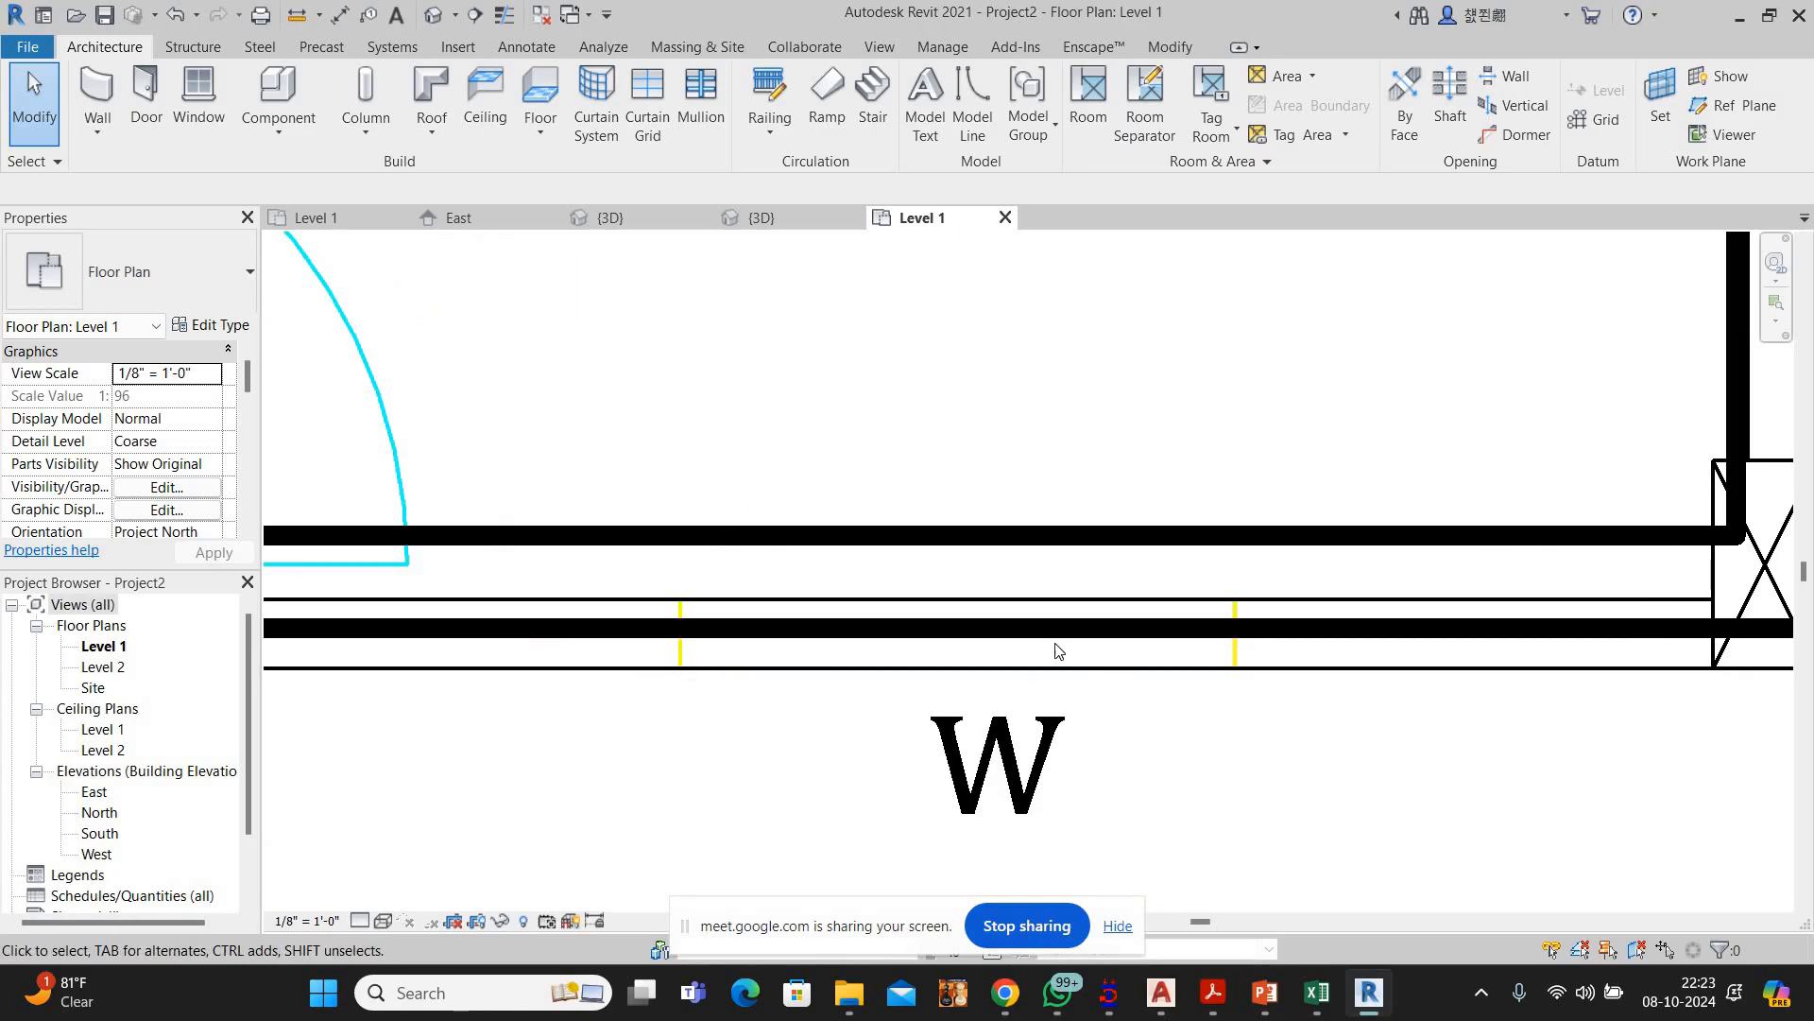
# Place a Fixed 36" x 48" window in the living room's front wall at the W mark, about 7'-6" from the wall's door end
pyautogui.scroll(-2, 1106, 652)
pyautogui.press('w')
pyautogui.press('n')
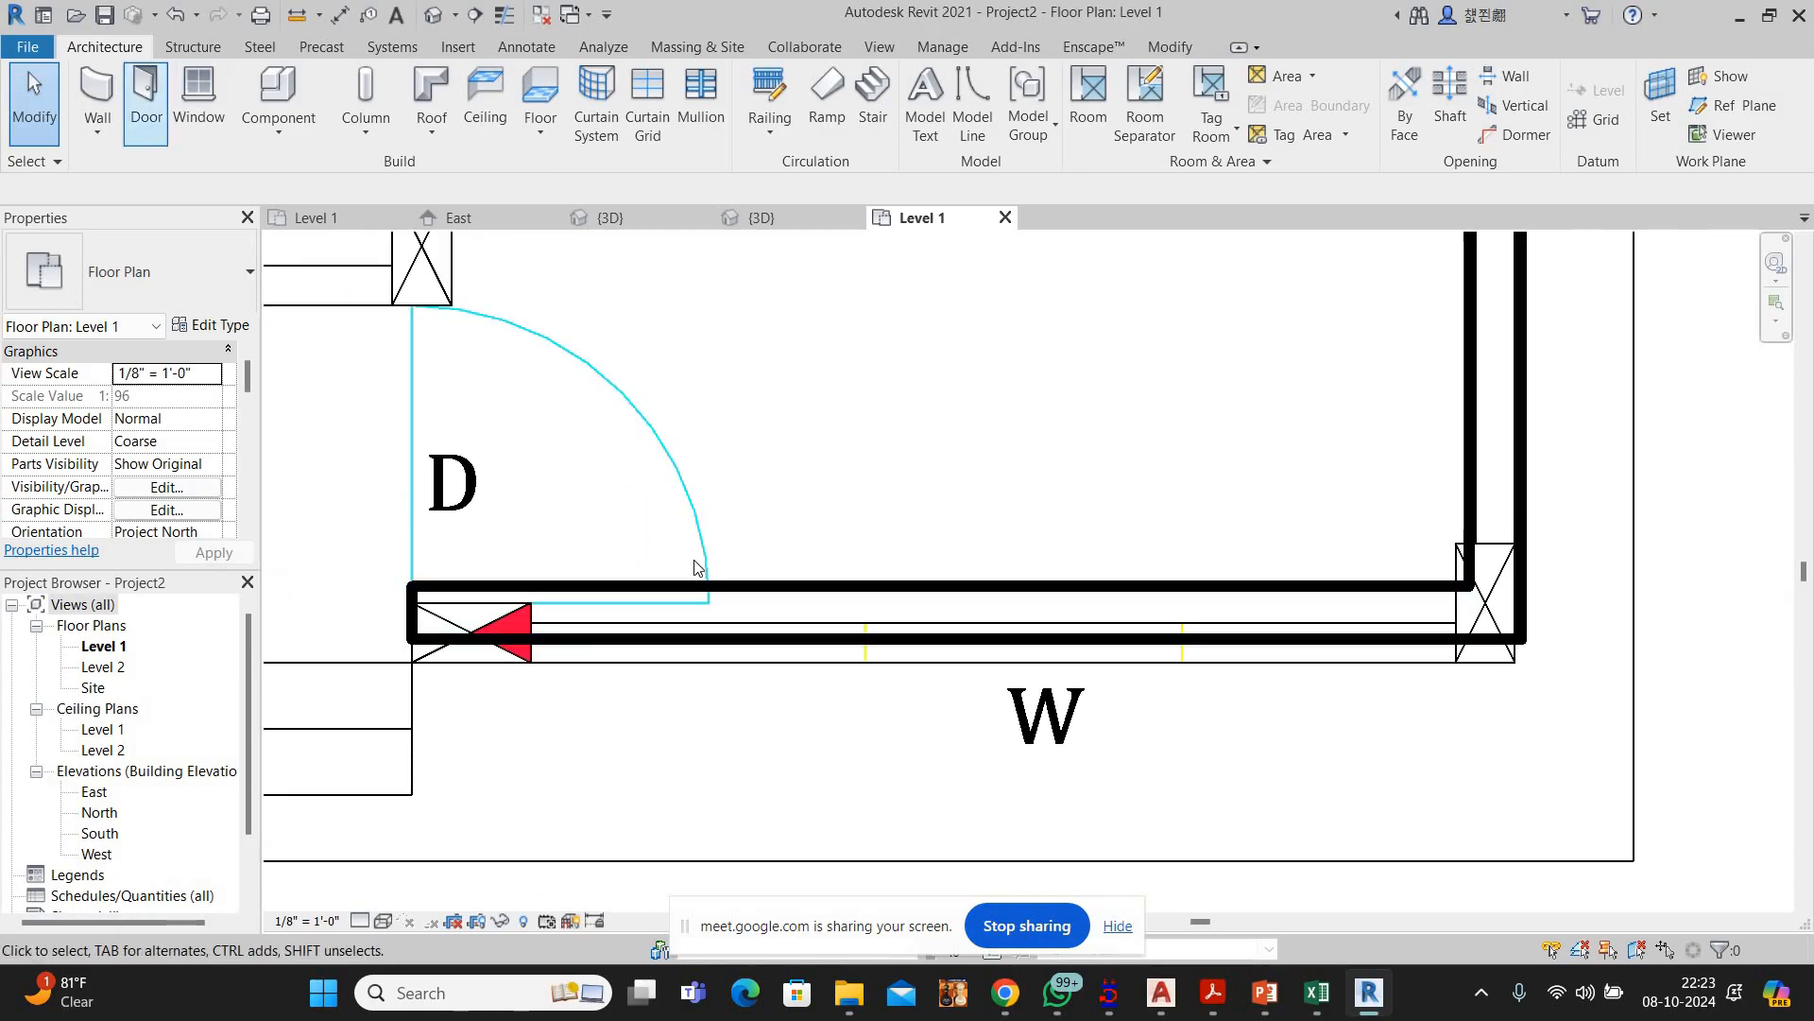
pyautogui.click(1006, 614)
pyautogui.scroll(-3, 1450, 567)
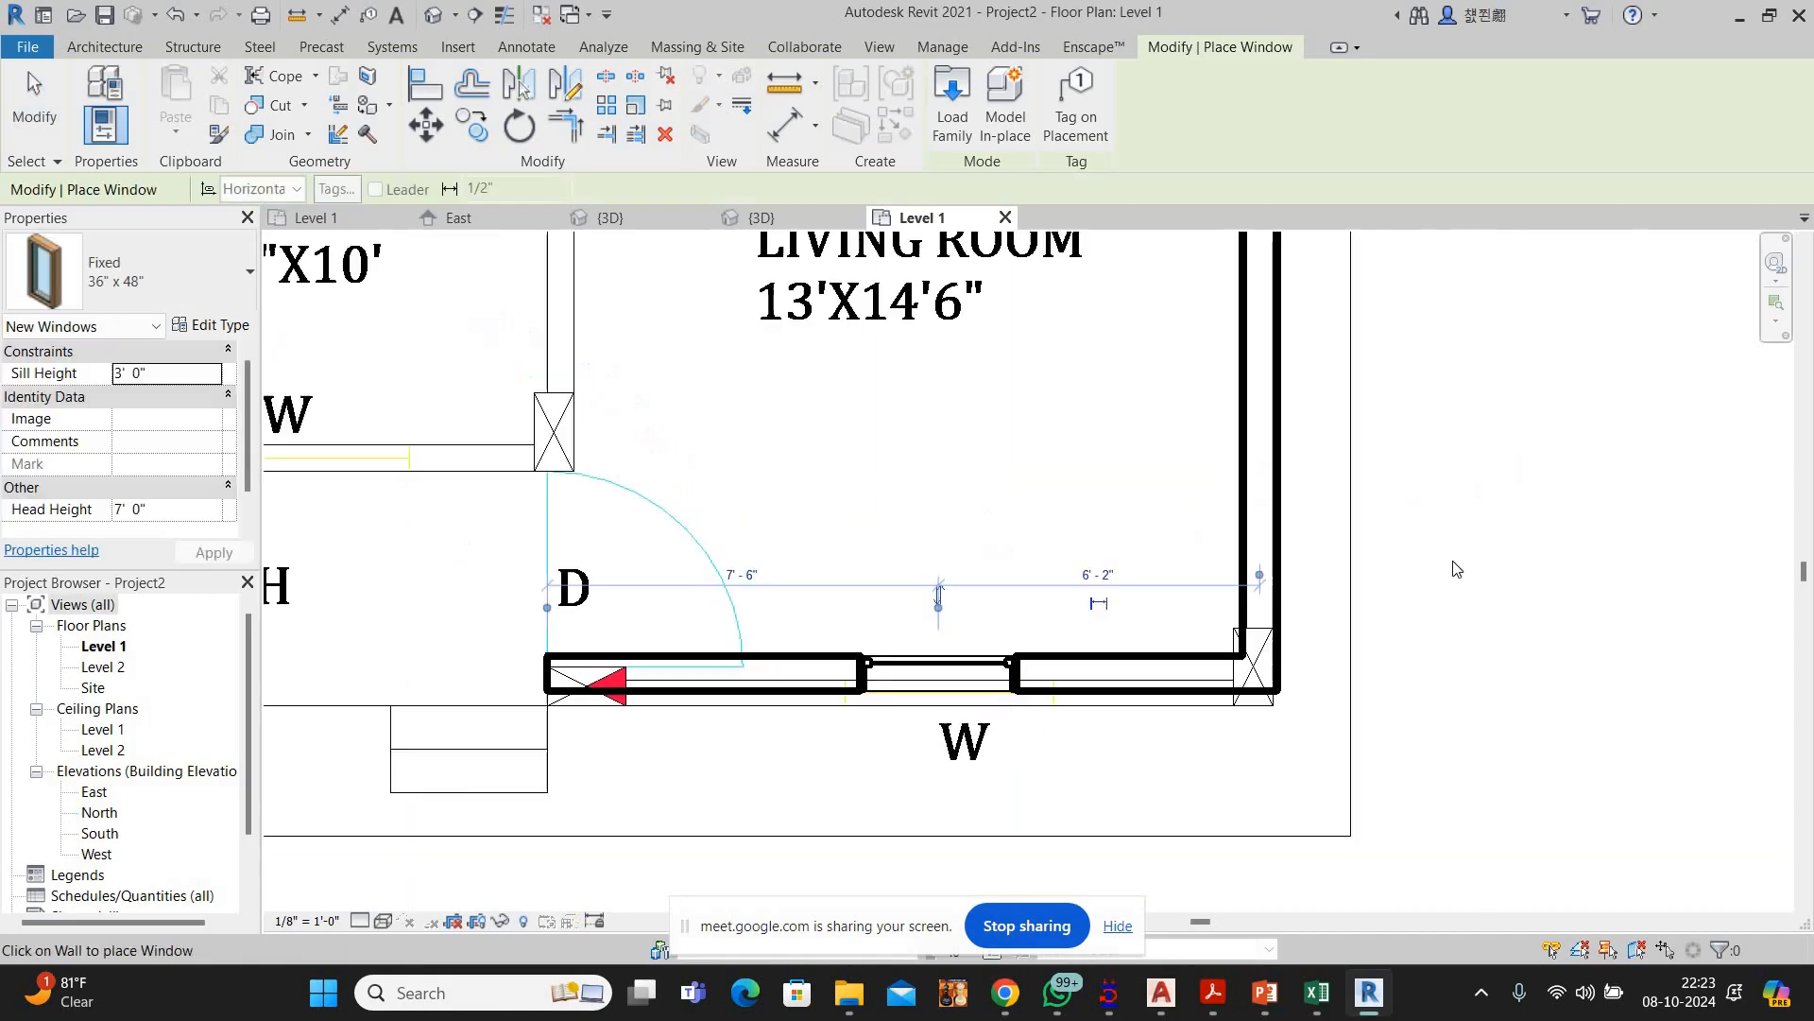
pyautogui.rightClick(1454, 560)
pyautogui.click(1448, 563)
pyautogui.scroll(-2, 1454, 562)
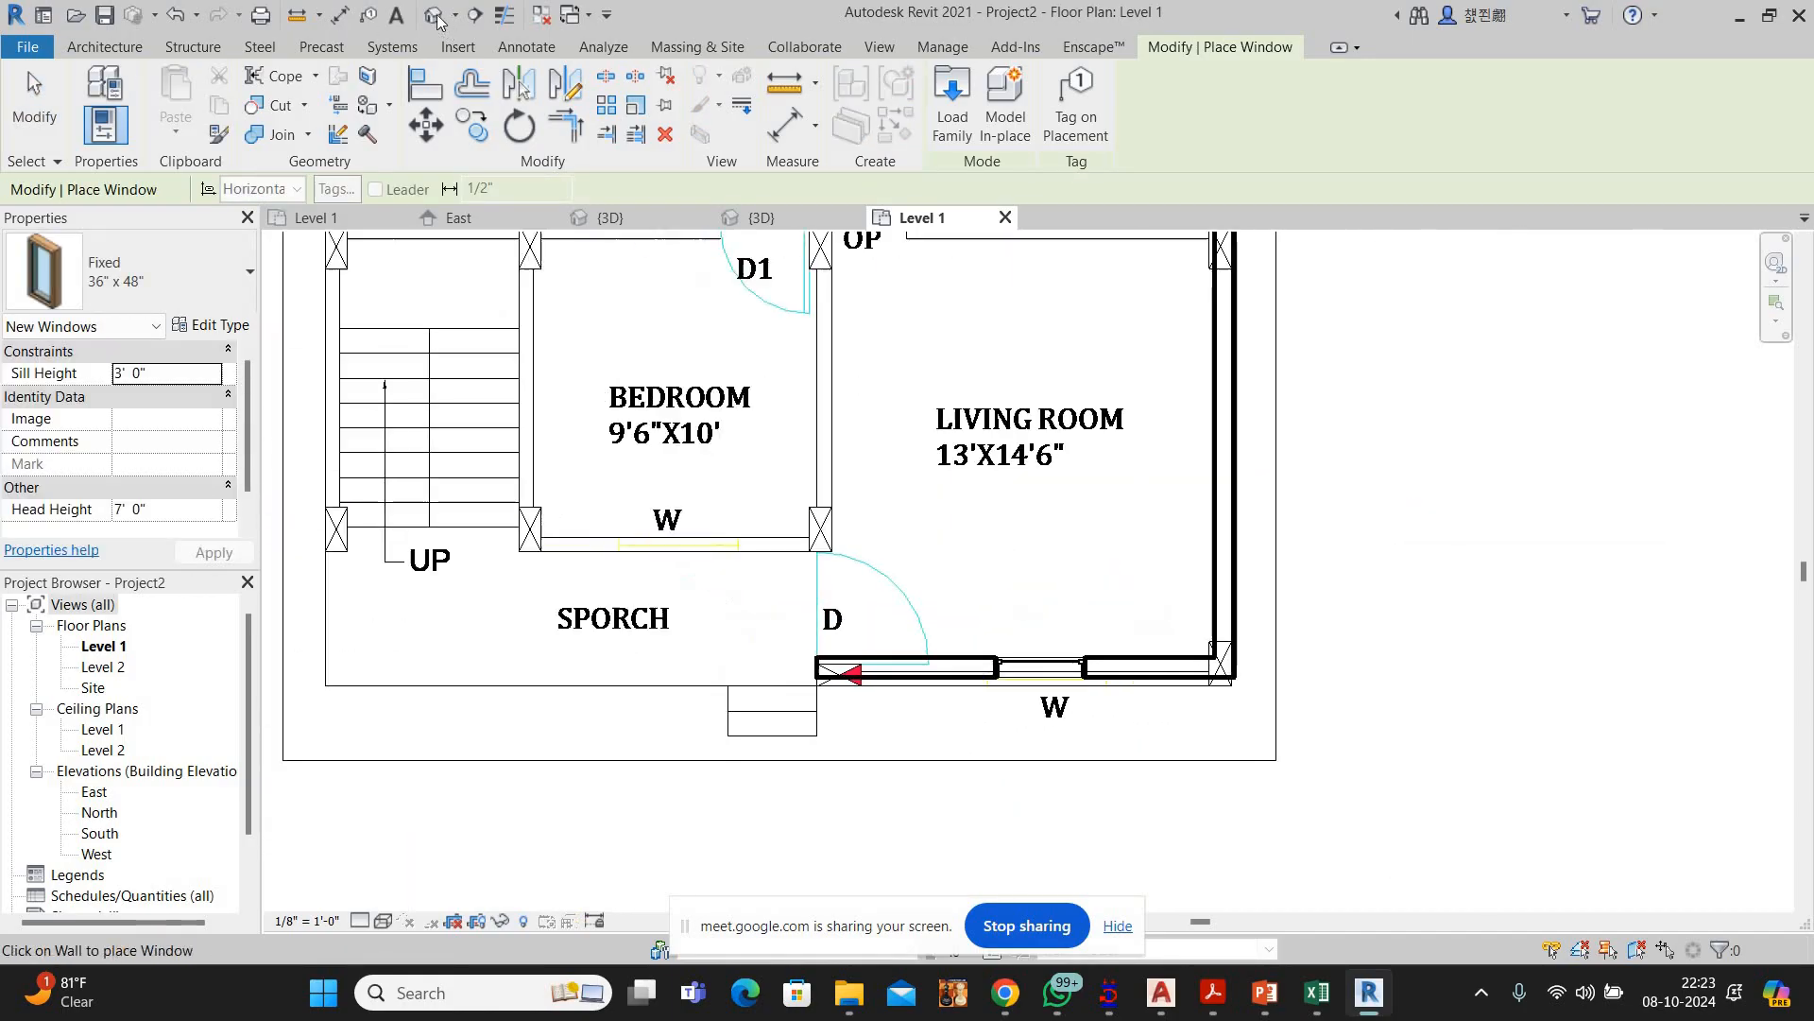
# Open the default 3D view and examine the traced walls with the new window
pyautogui.press('3')
pyautogui.press('d')
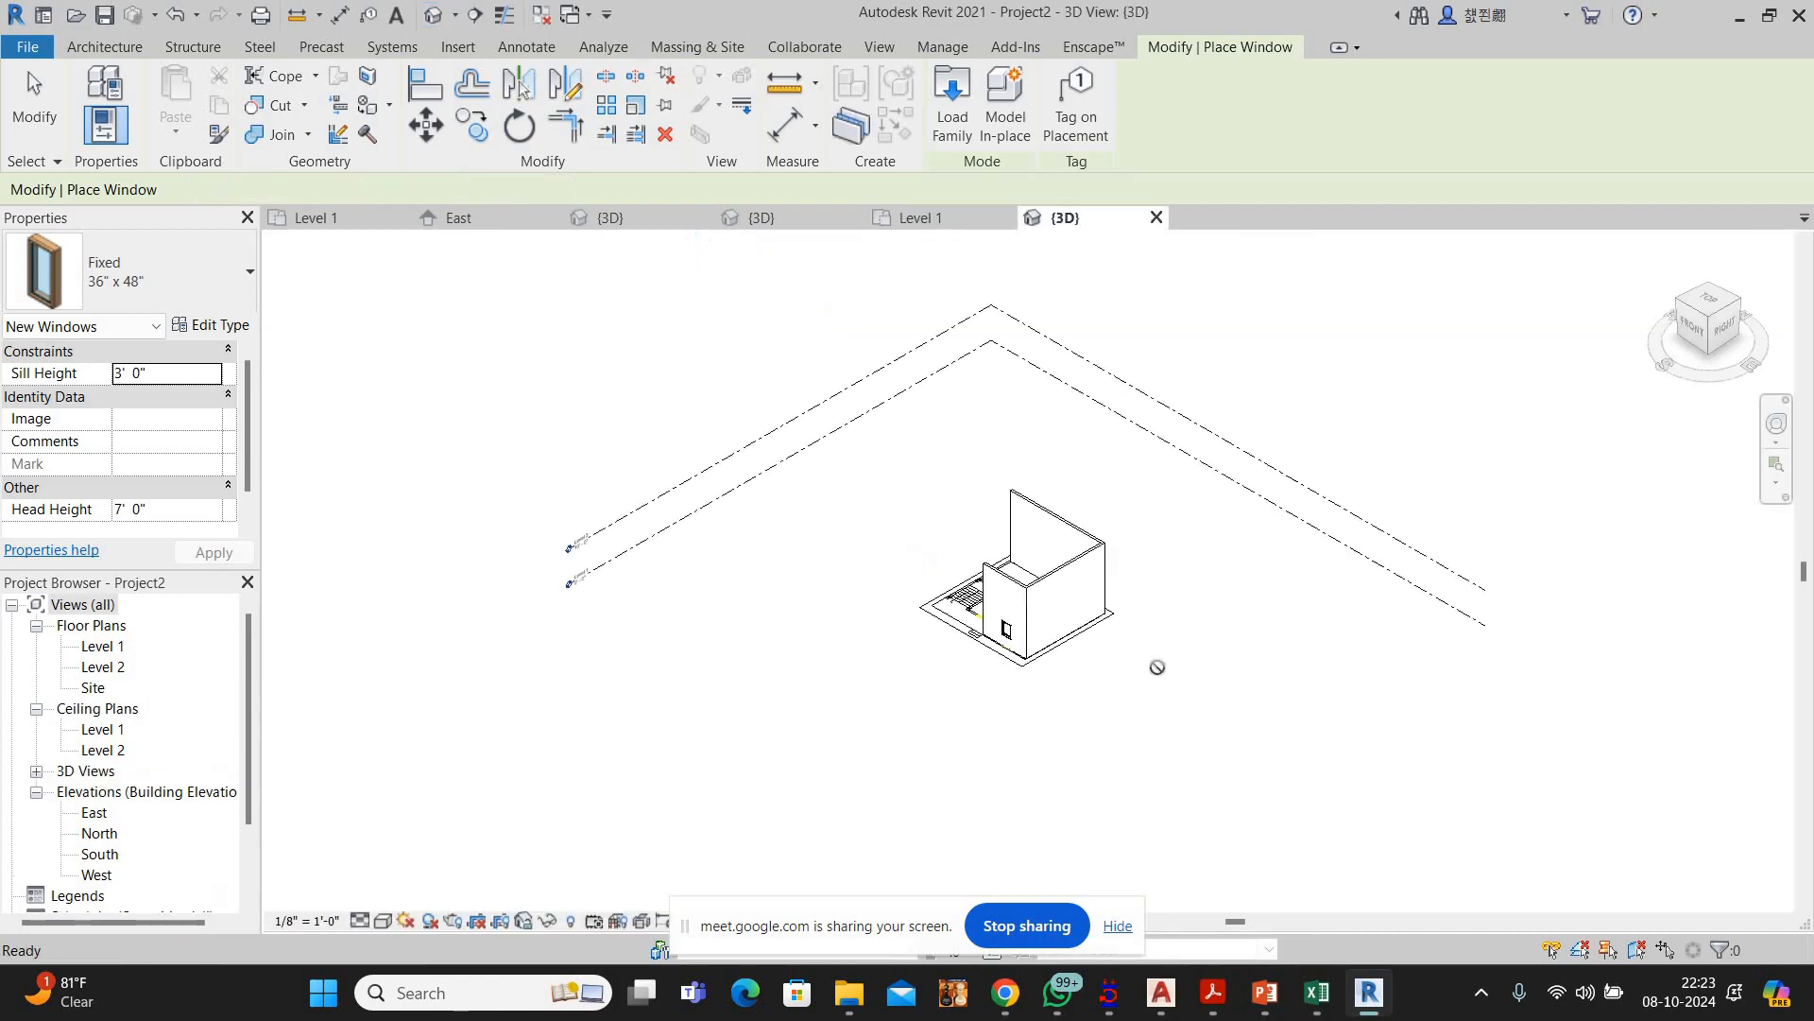
pyautogui.scroll(2, 1102, 722)
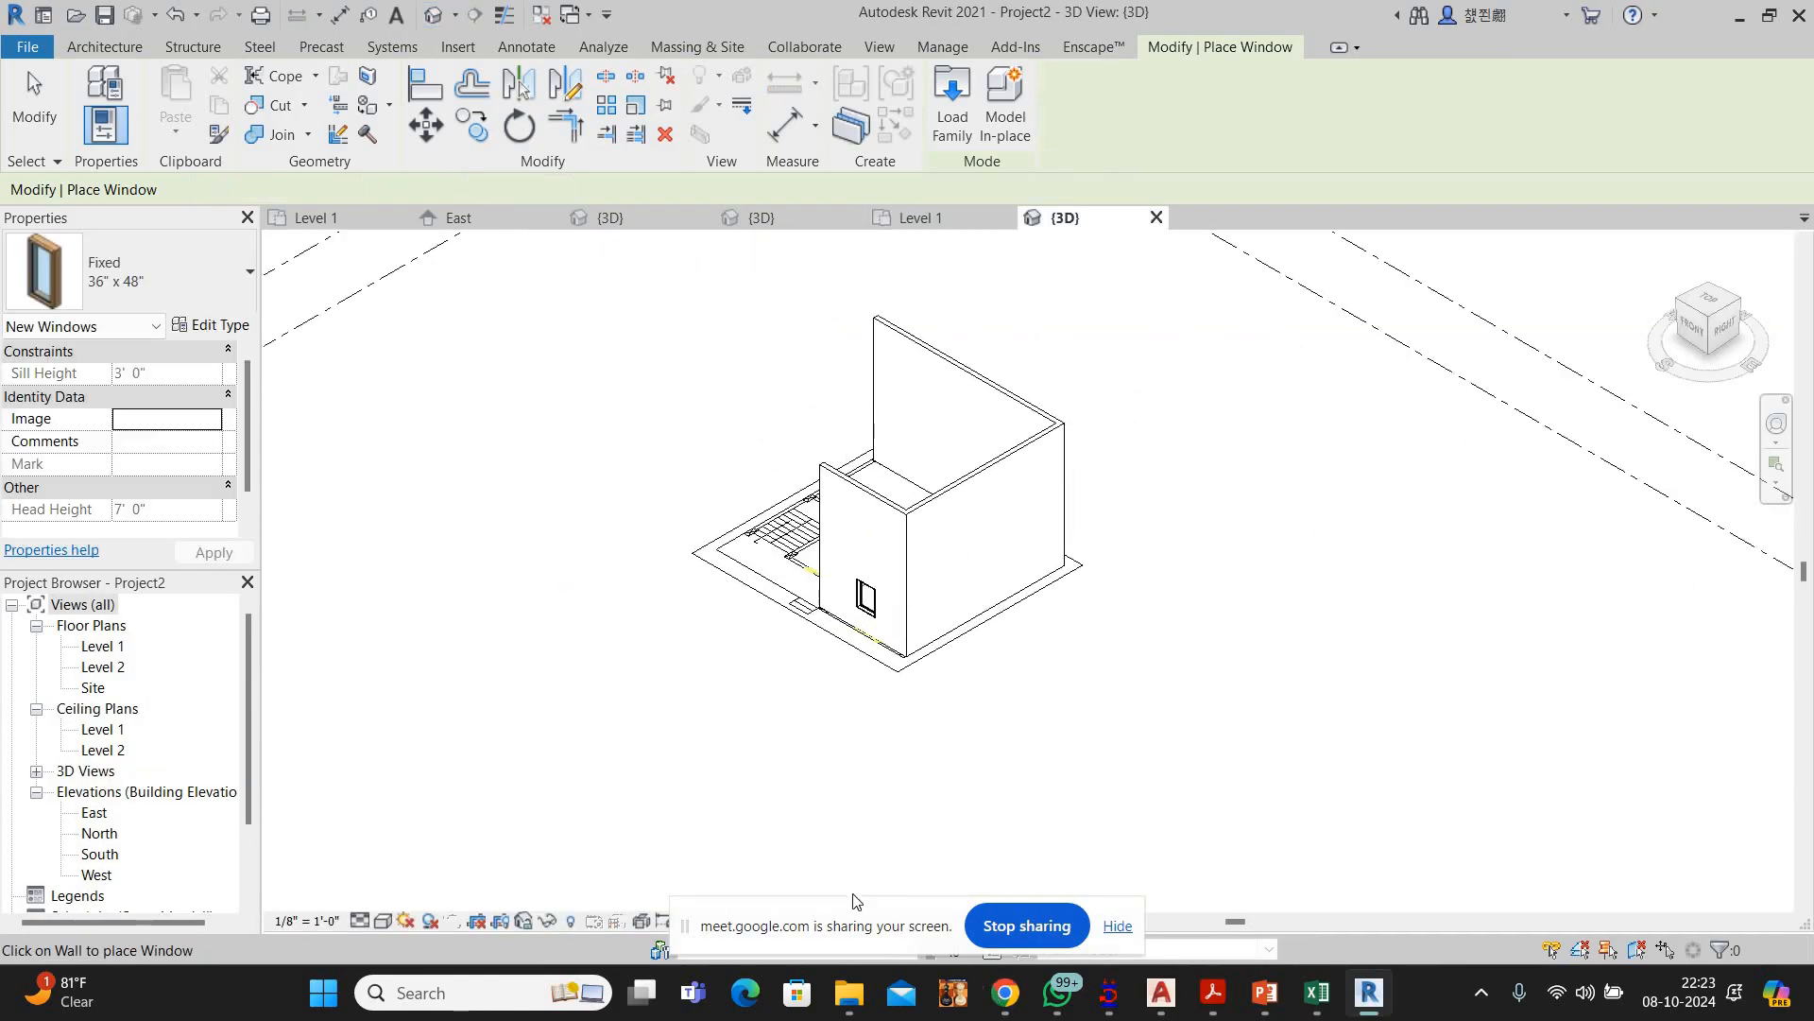
# Switch to the Google Meet call, stop presenting the screen, turn on the camera and dismiss the raised-hands notice
pyautogui.moveTo(1004, 992)
pyautogui.click(879, 818)
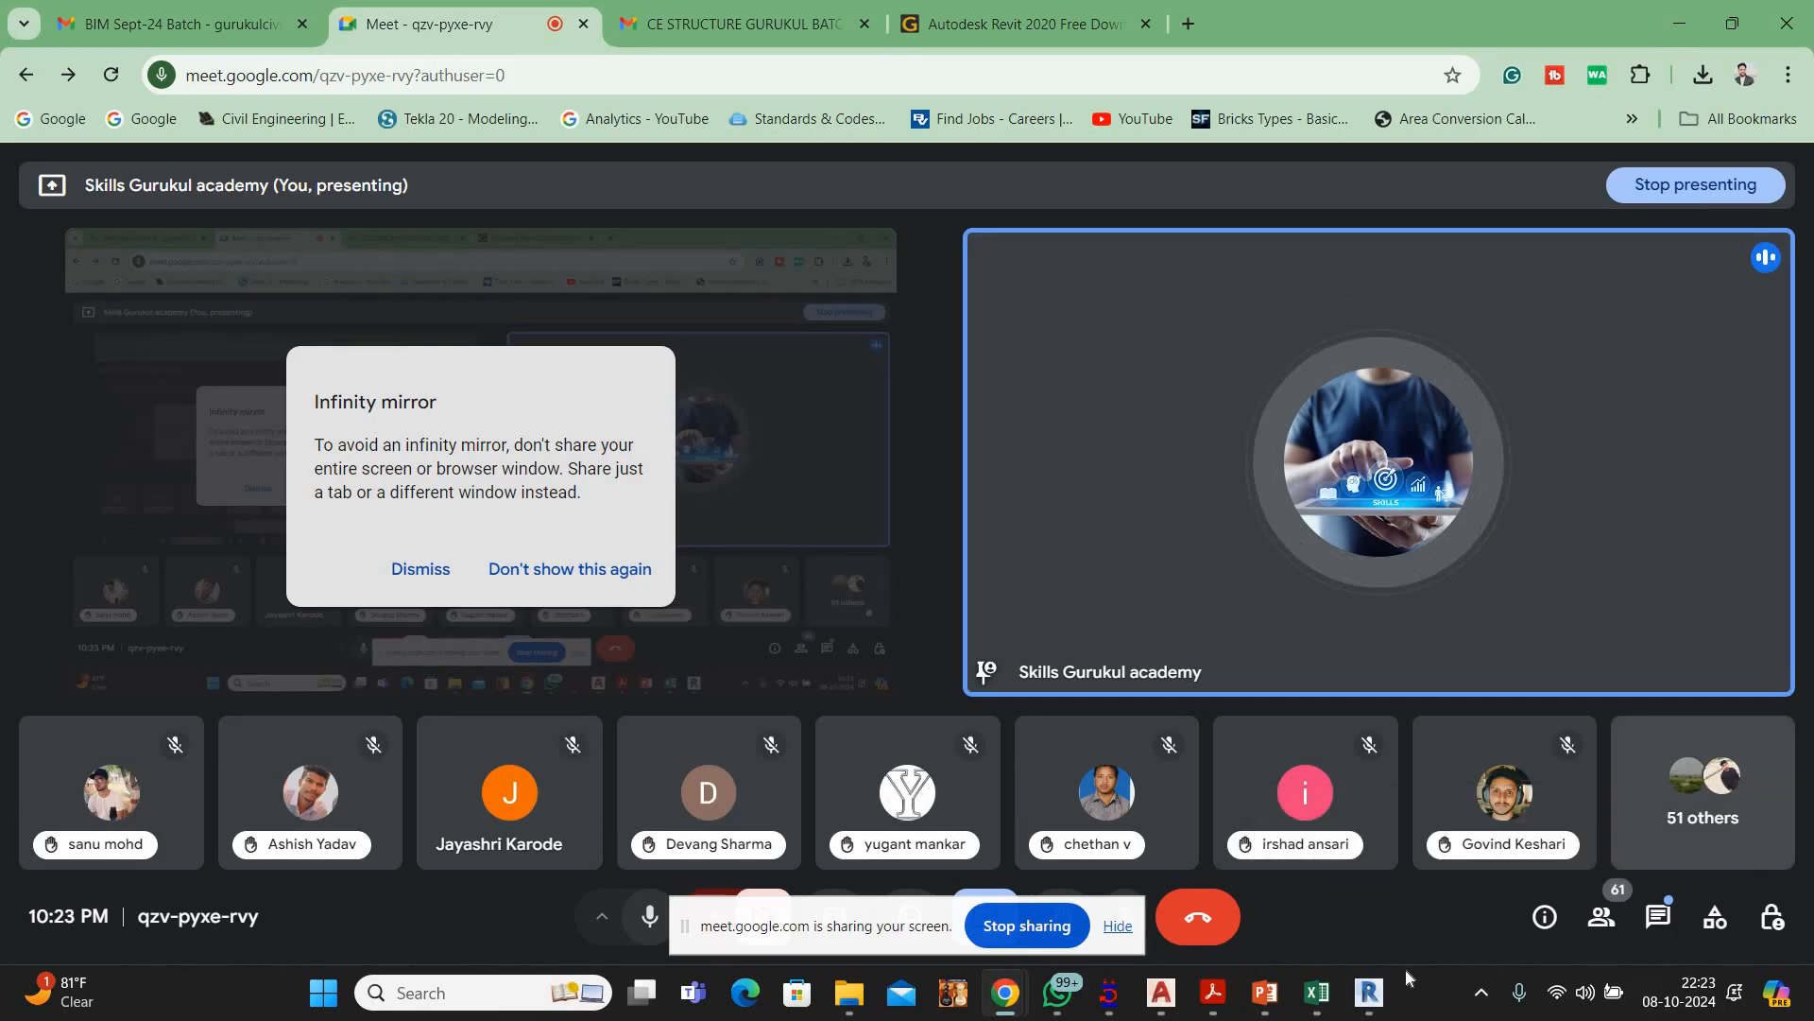
pyautogui.moveTo(1369, 993)
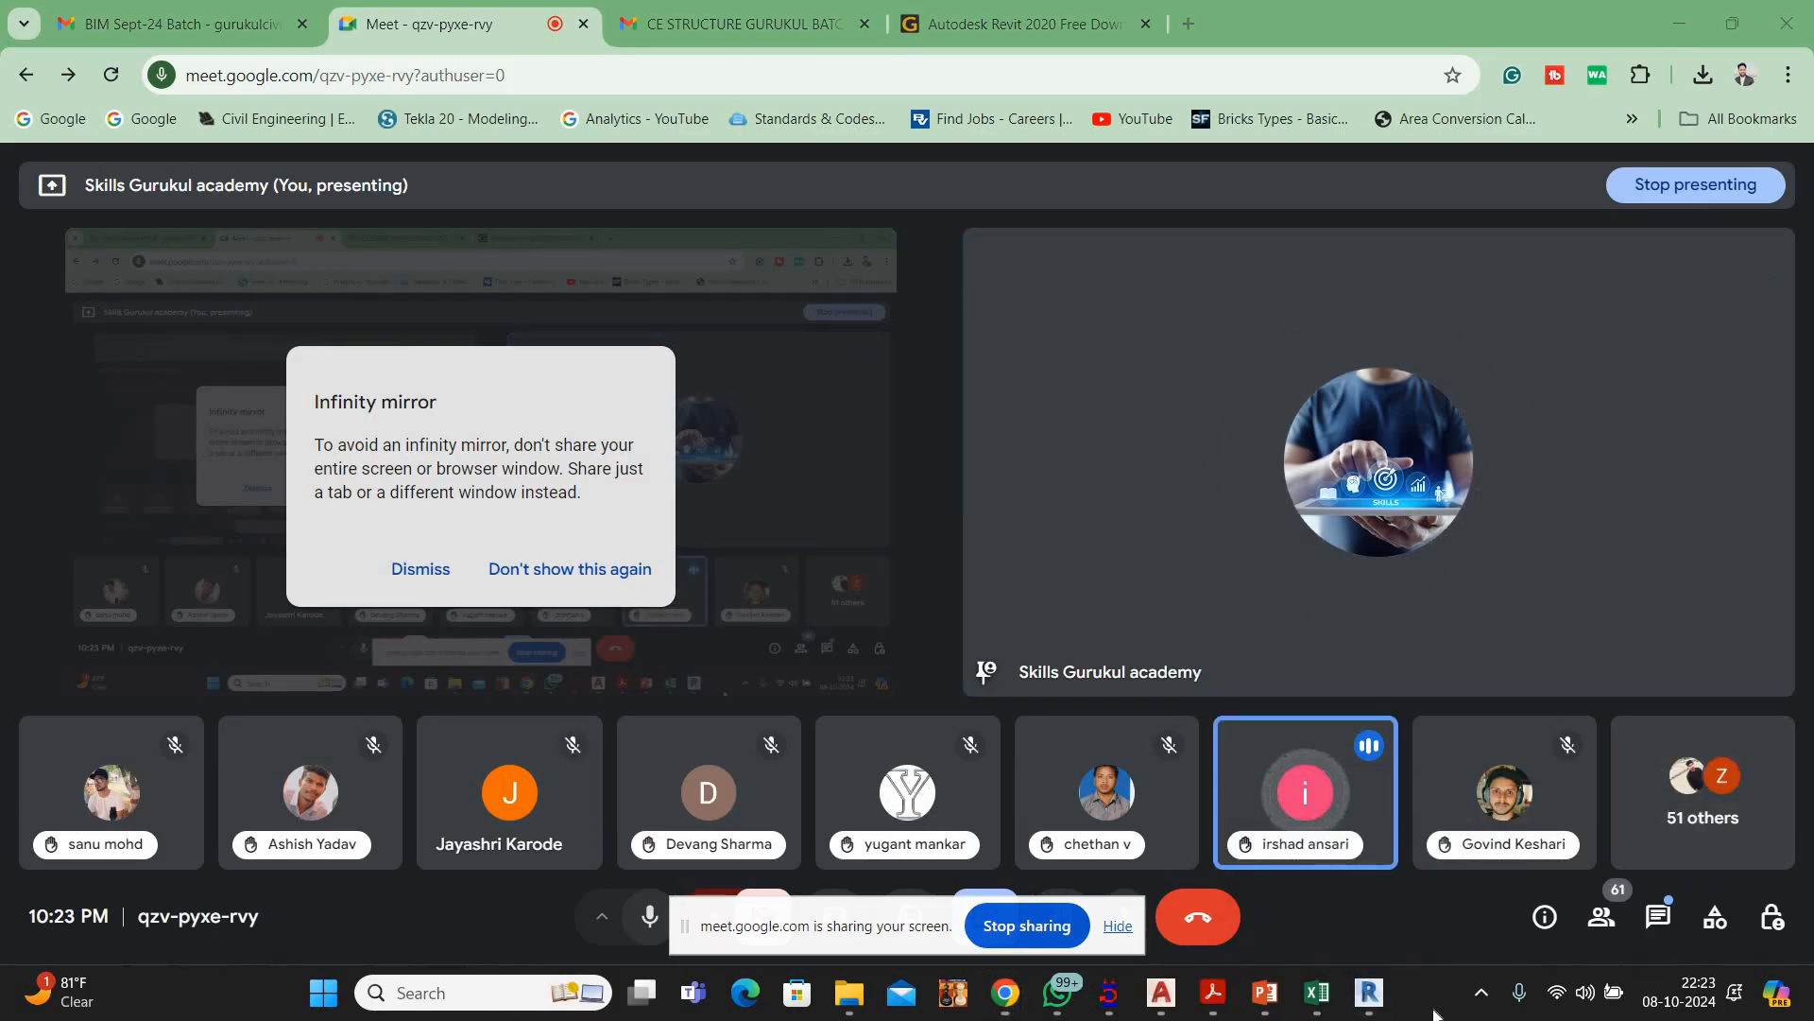
pyautogui.click(1034, 927)
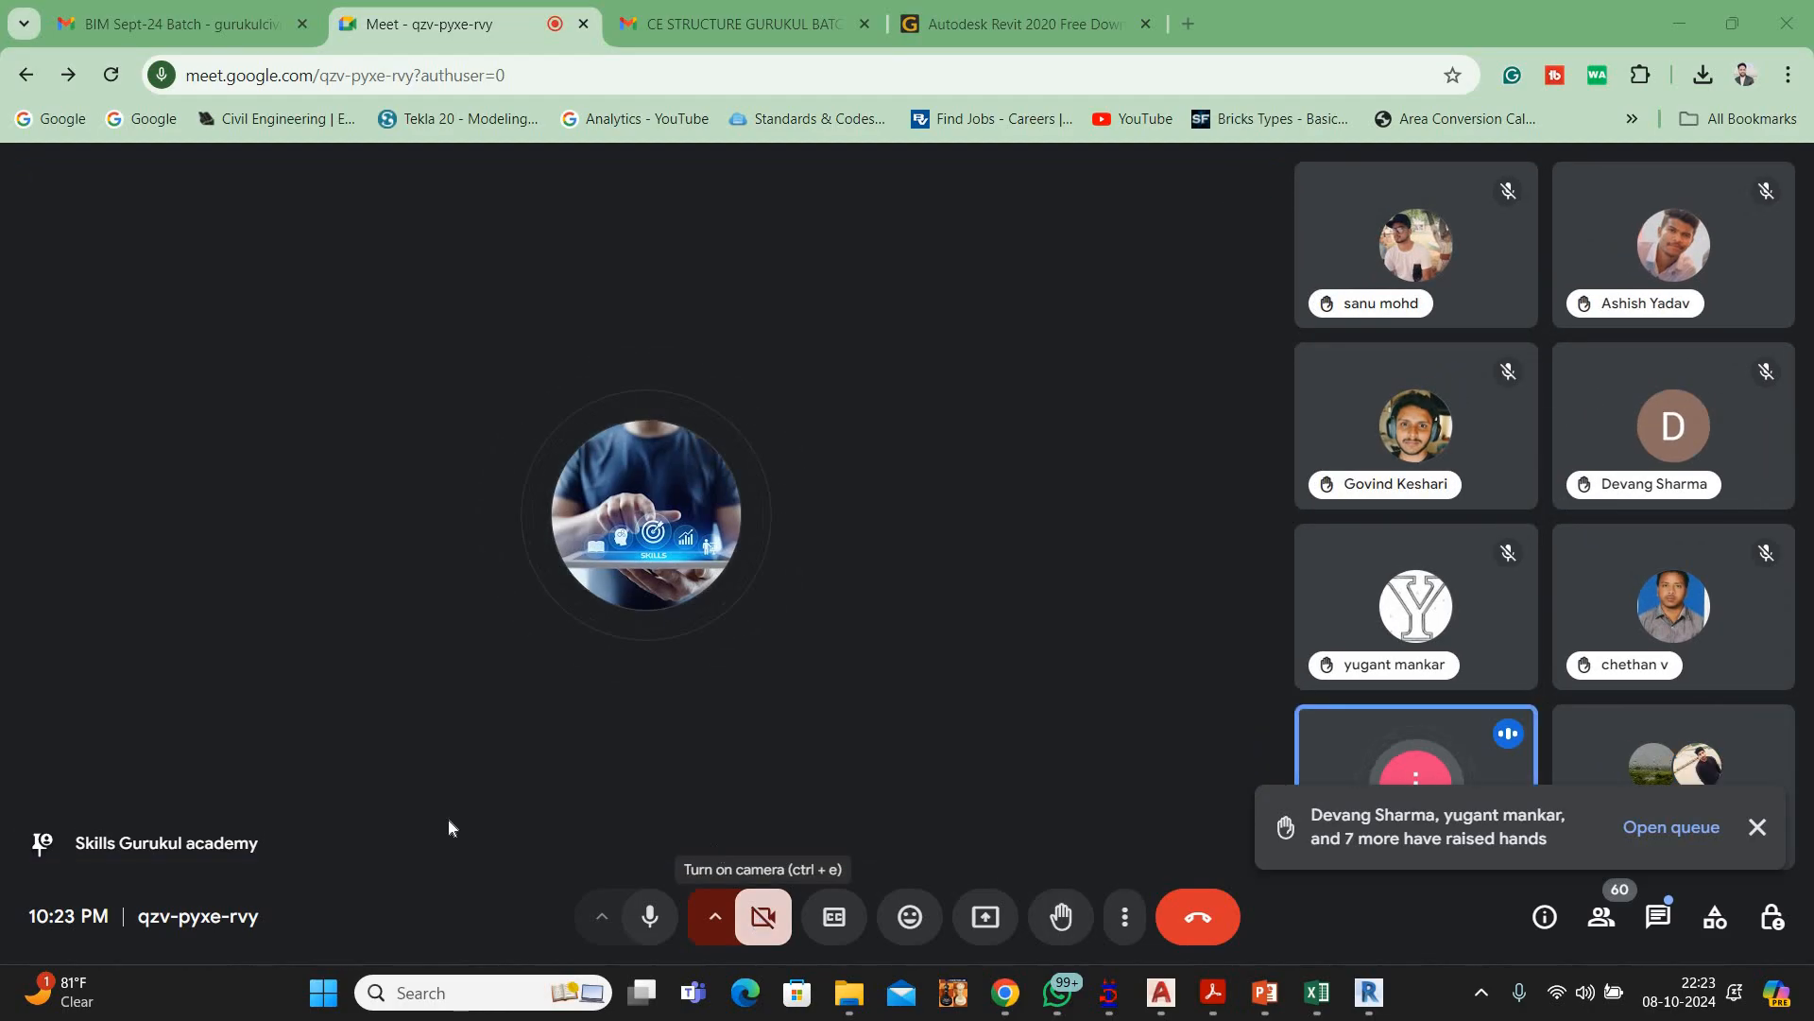
pyautogui.hotkey('ctrl', 'e')
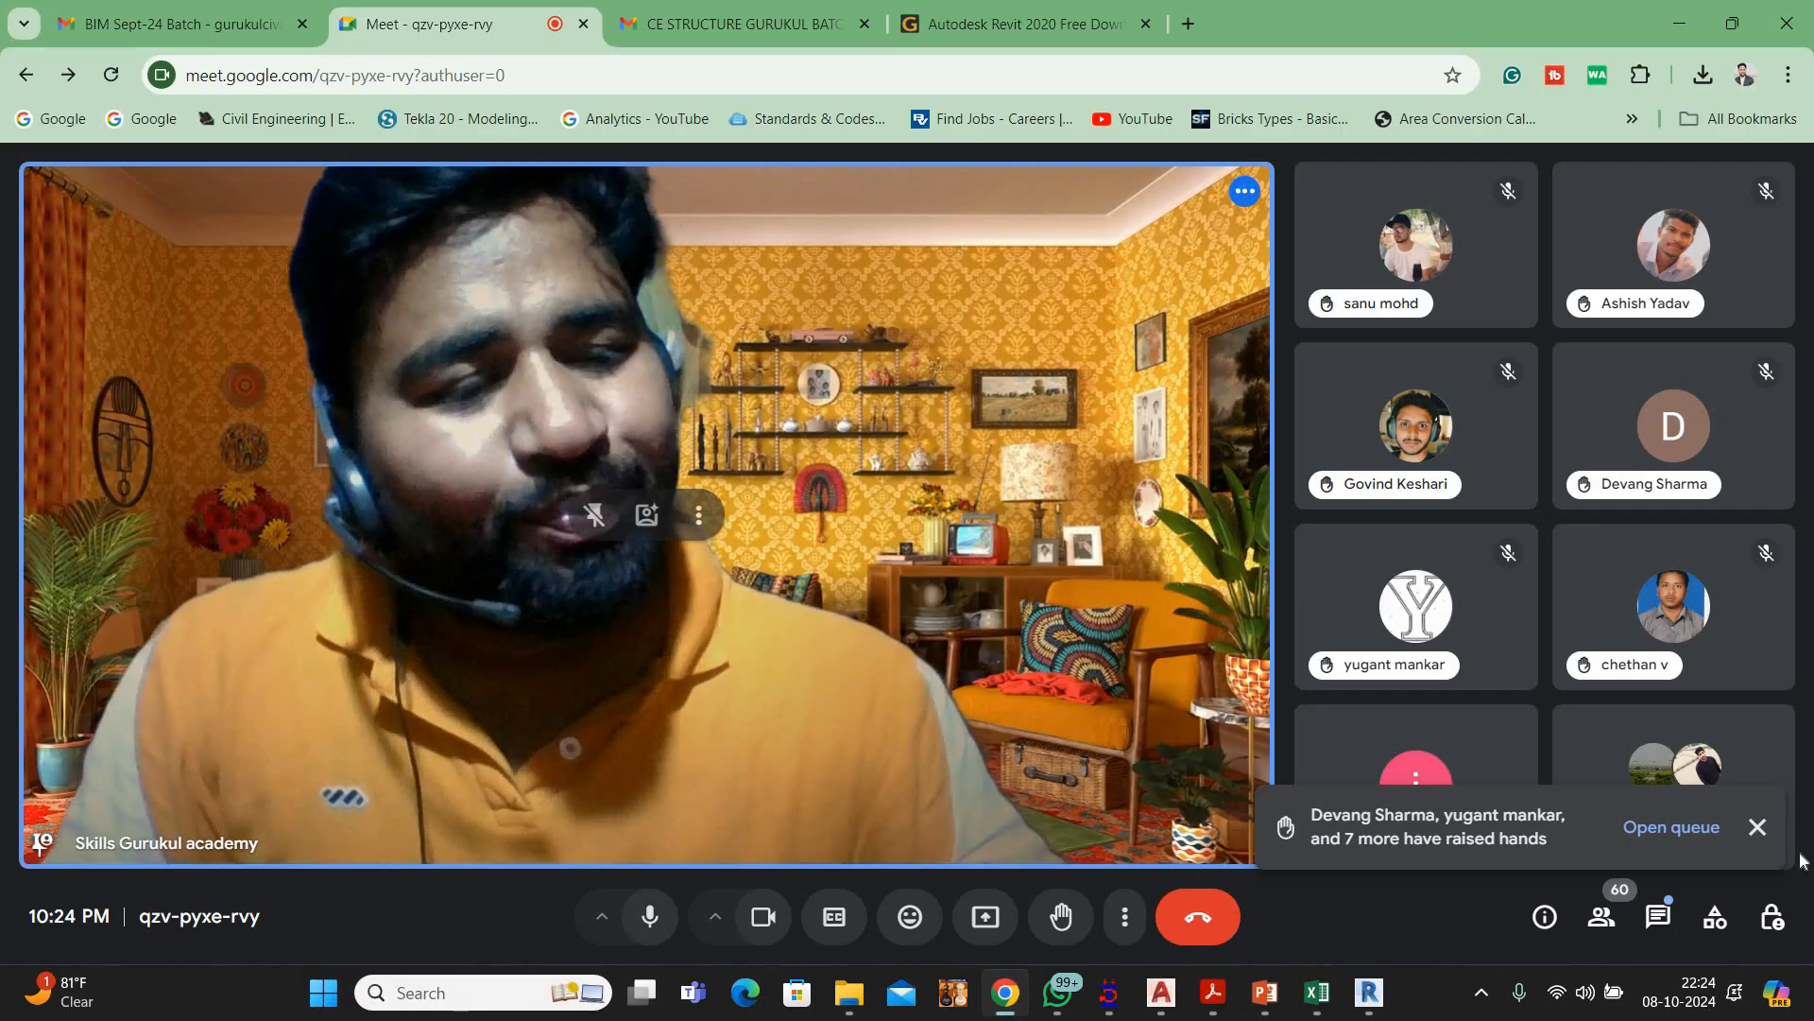
pyautogui.click(1757, 828)
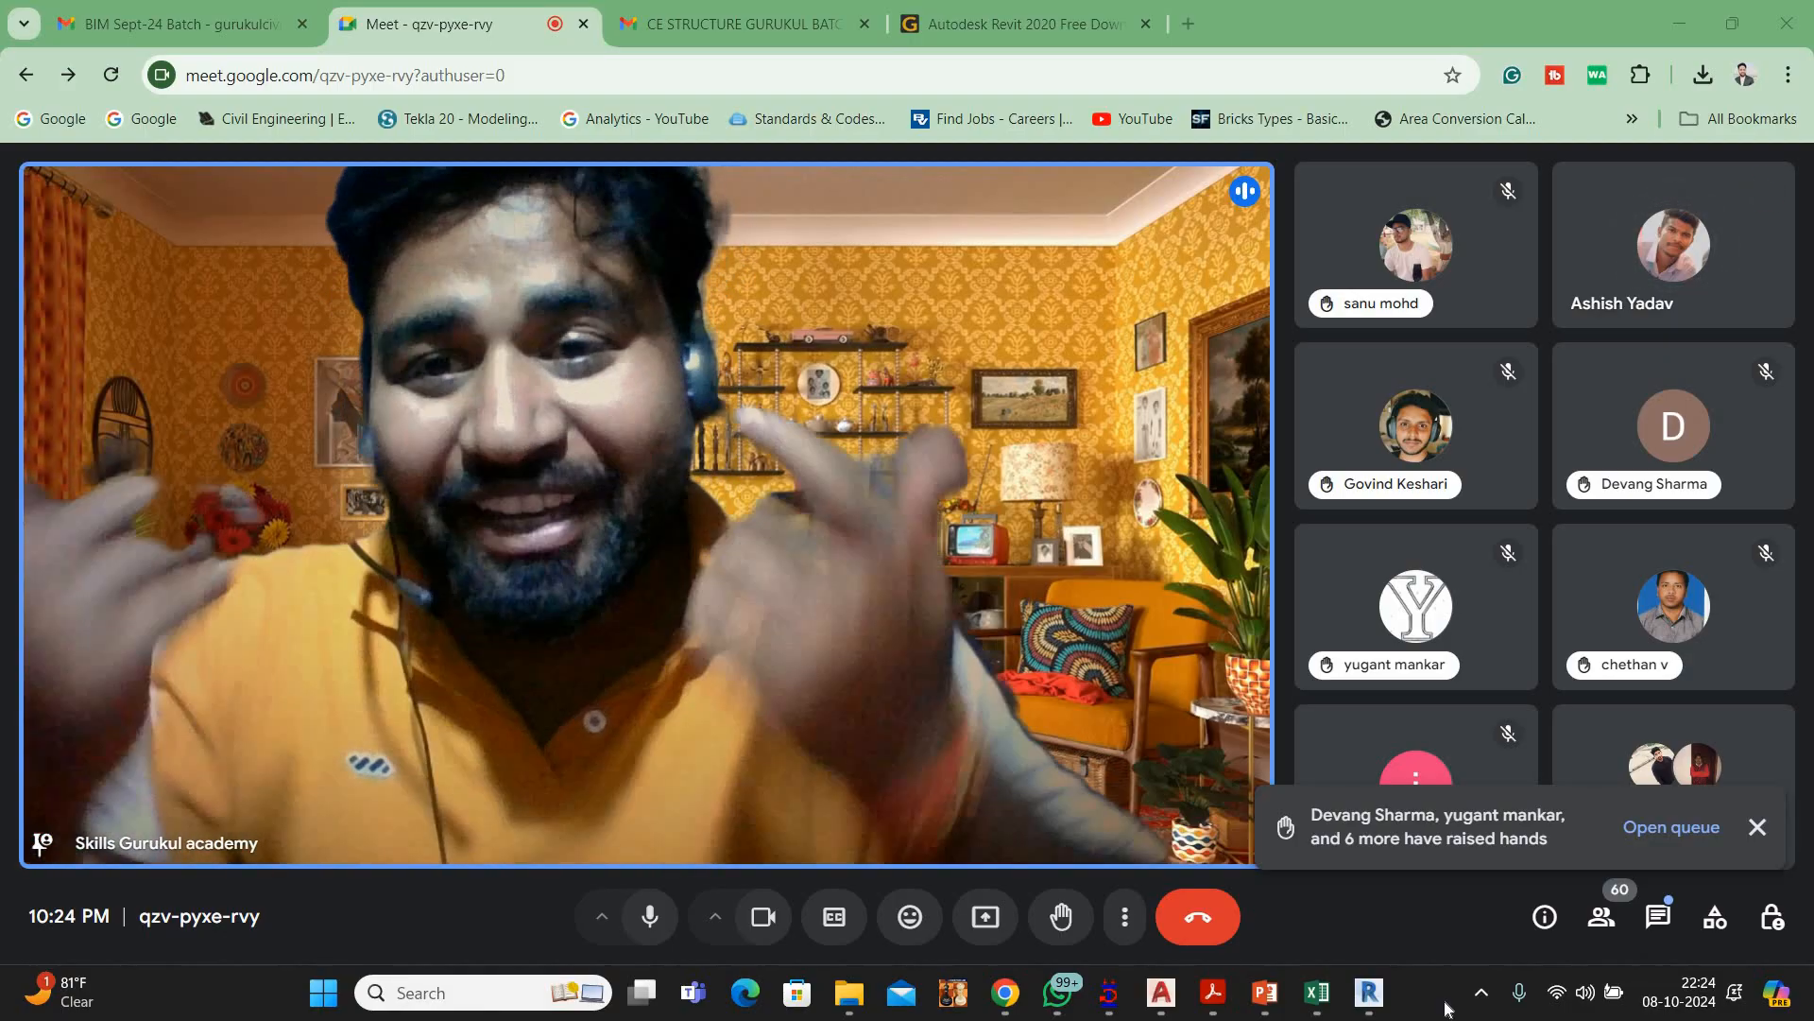
pyautogui.click(1757, 829)
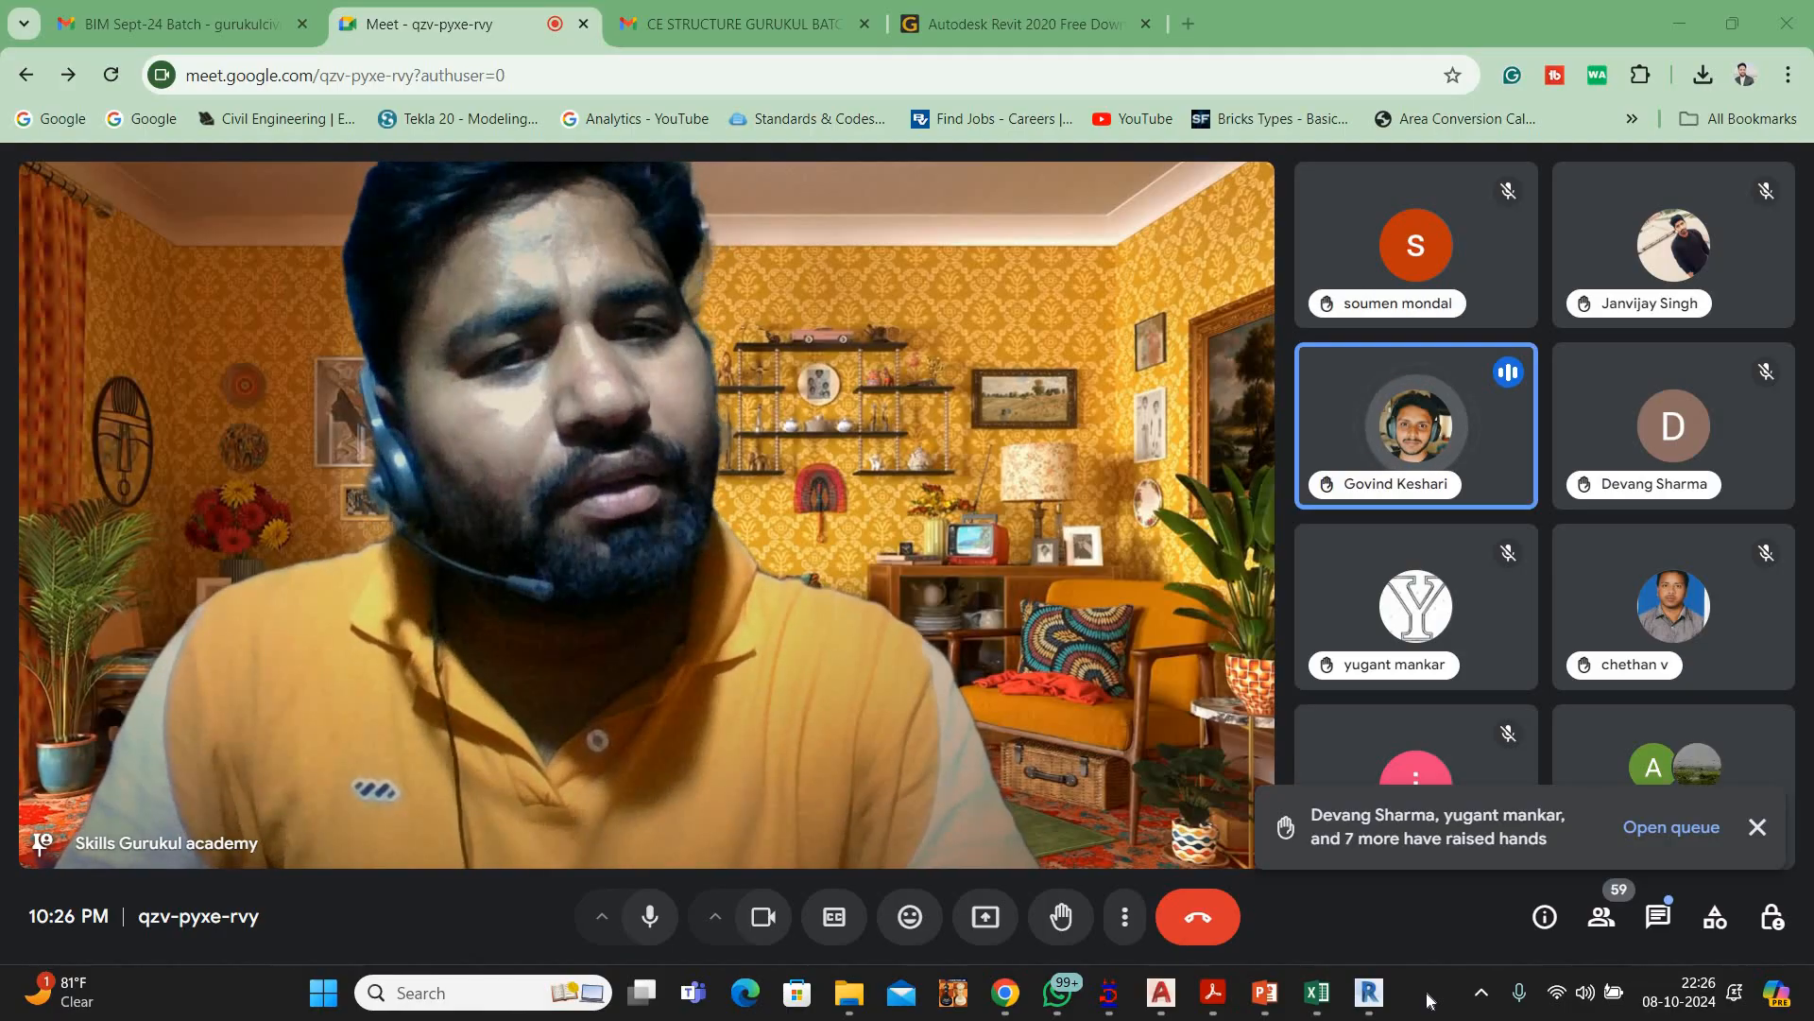
# Turn off the camera and present the entire screen in the Meet call
pyautogui.click(768, 917)
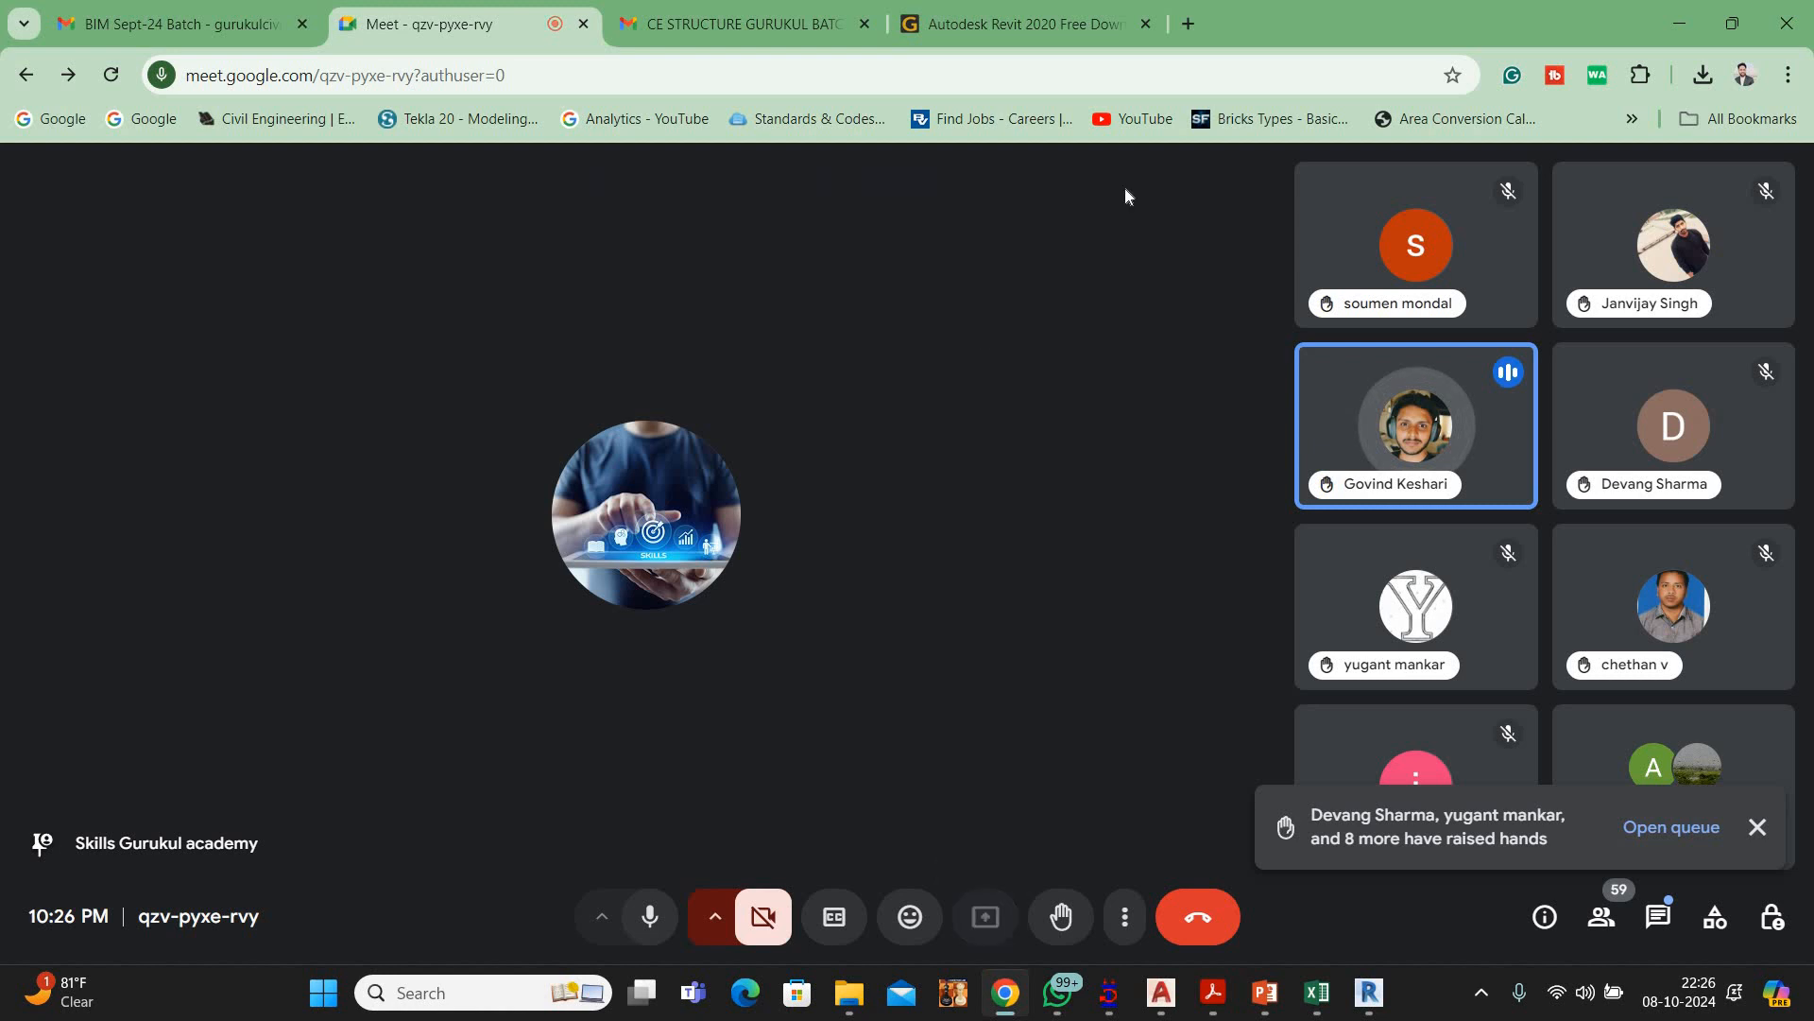
pyautogui.click(1110, 216)
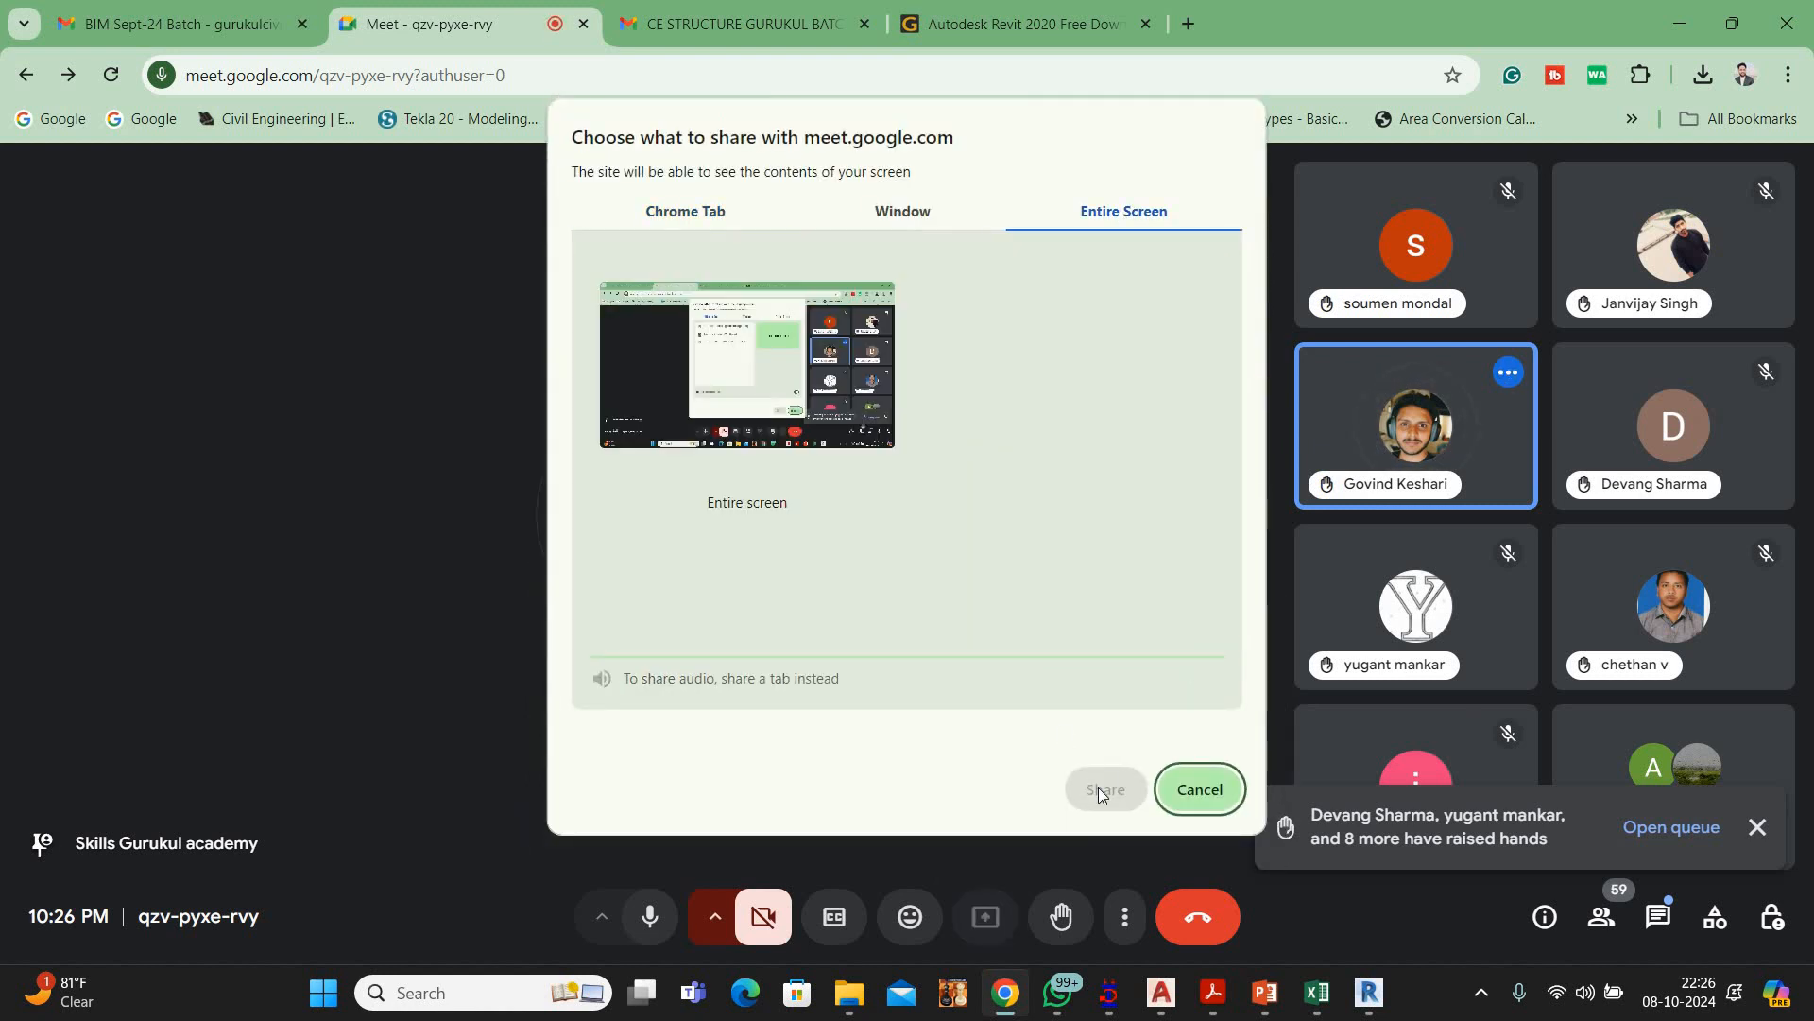
pyautogui.click(1102, 792)
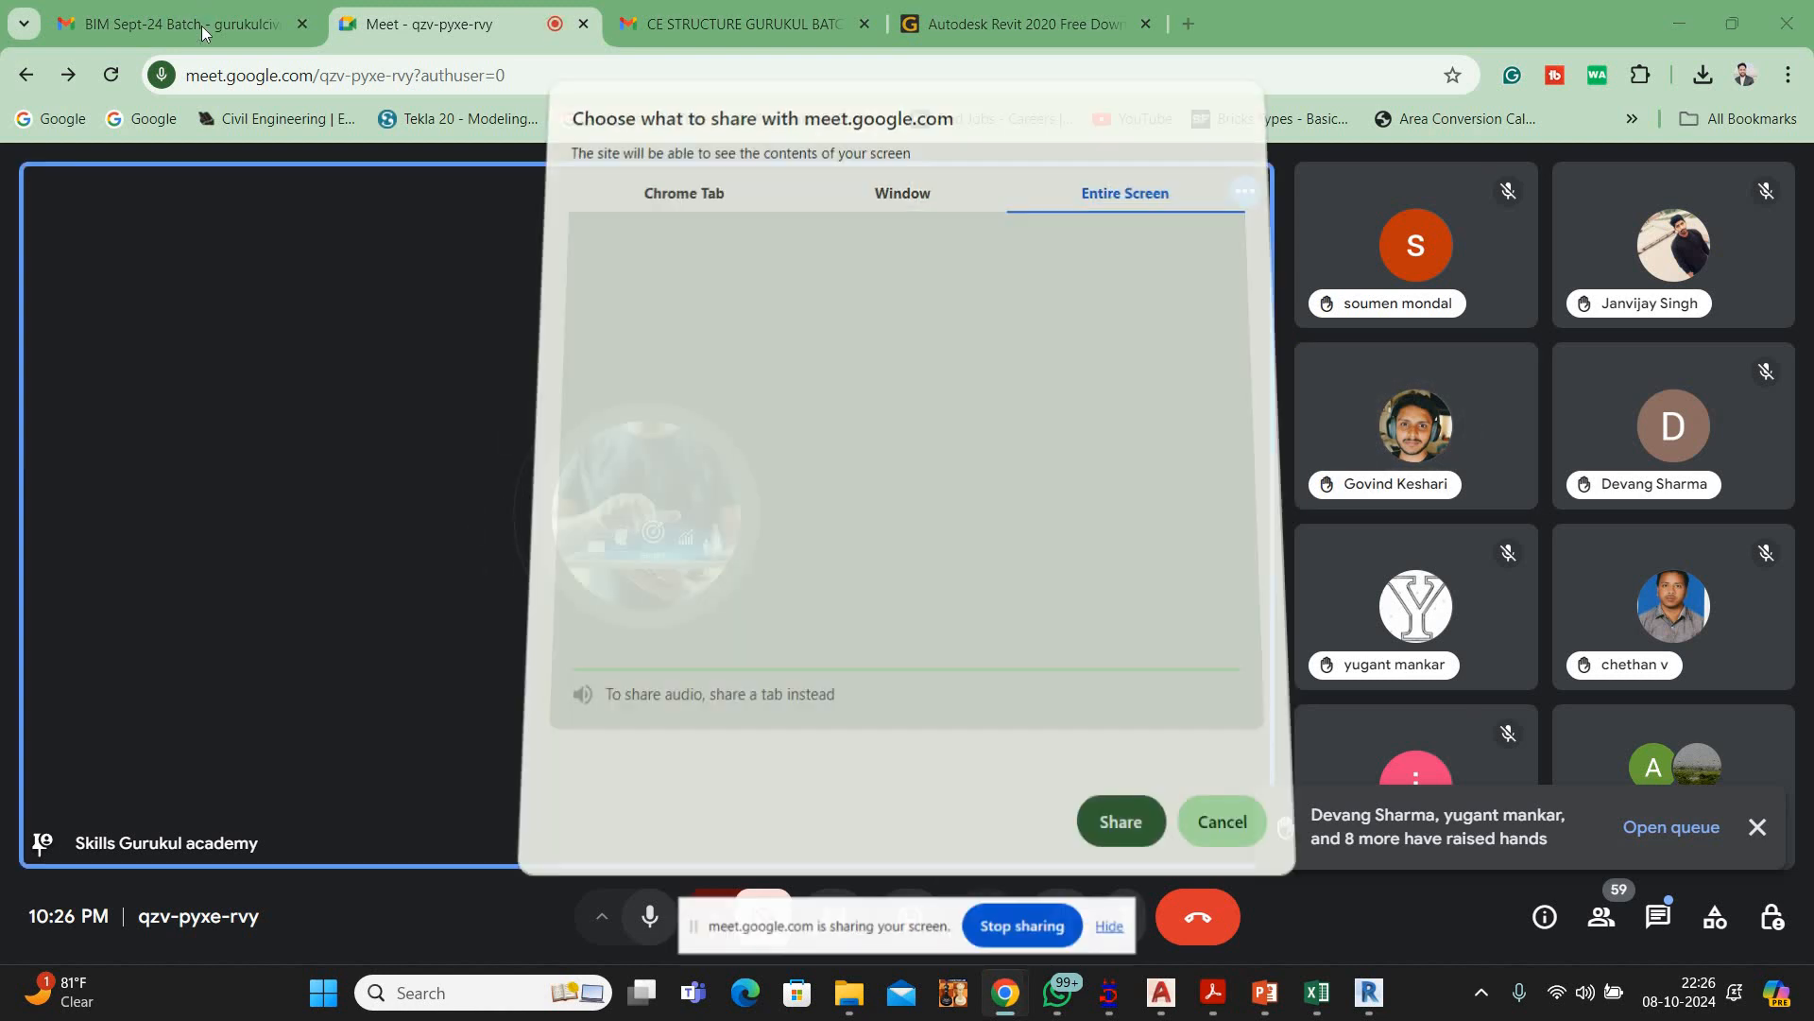
# Open the newest BIM SEP_24 Batch email in the Gmail inbox and download the attached Revit assignment from its last message
pyautogui.click(202, 25)
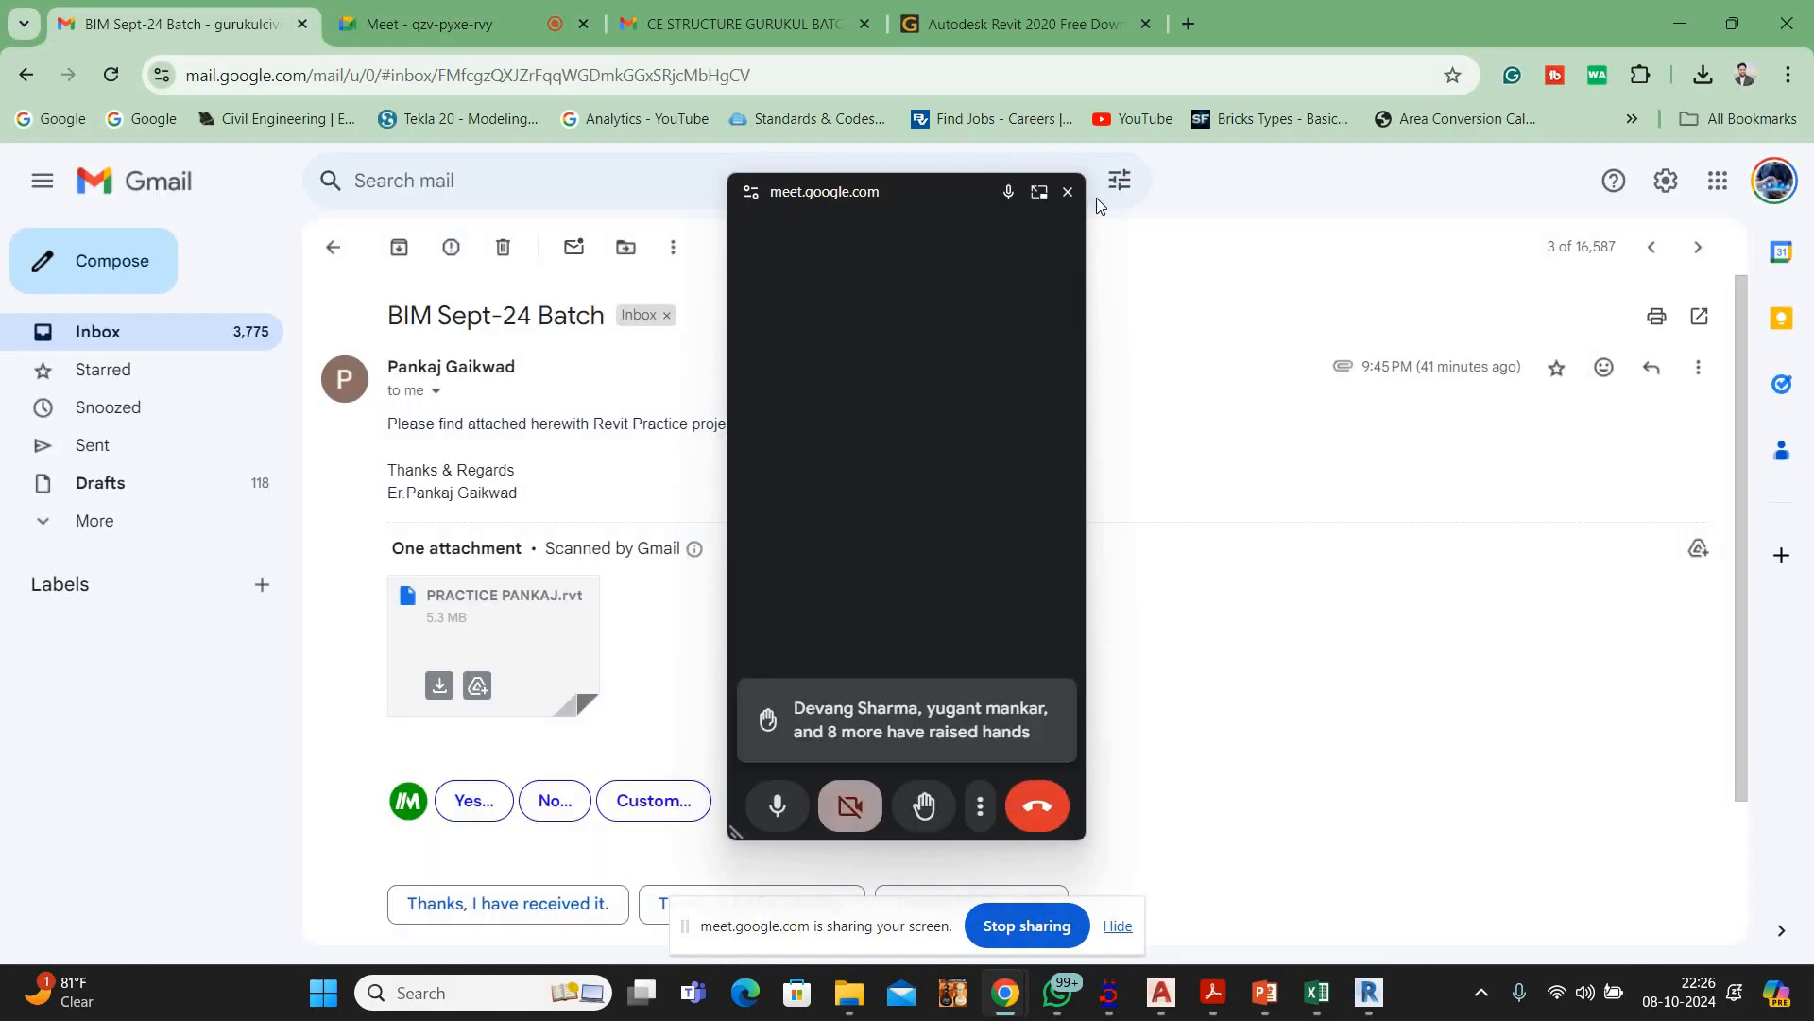
pyautogui.moveTo(1097, 199); pyautogui.dragTo(1503, 185)
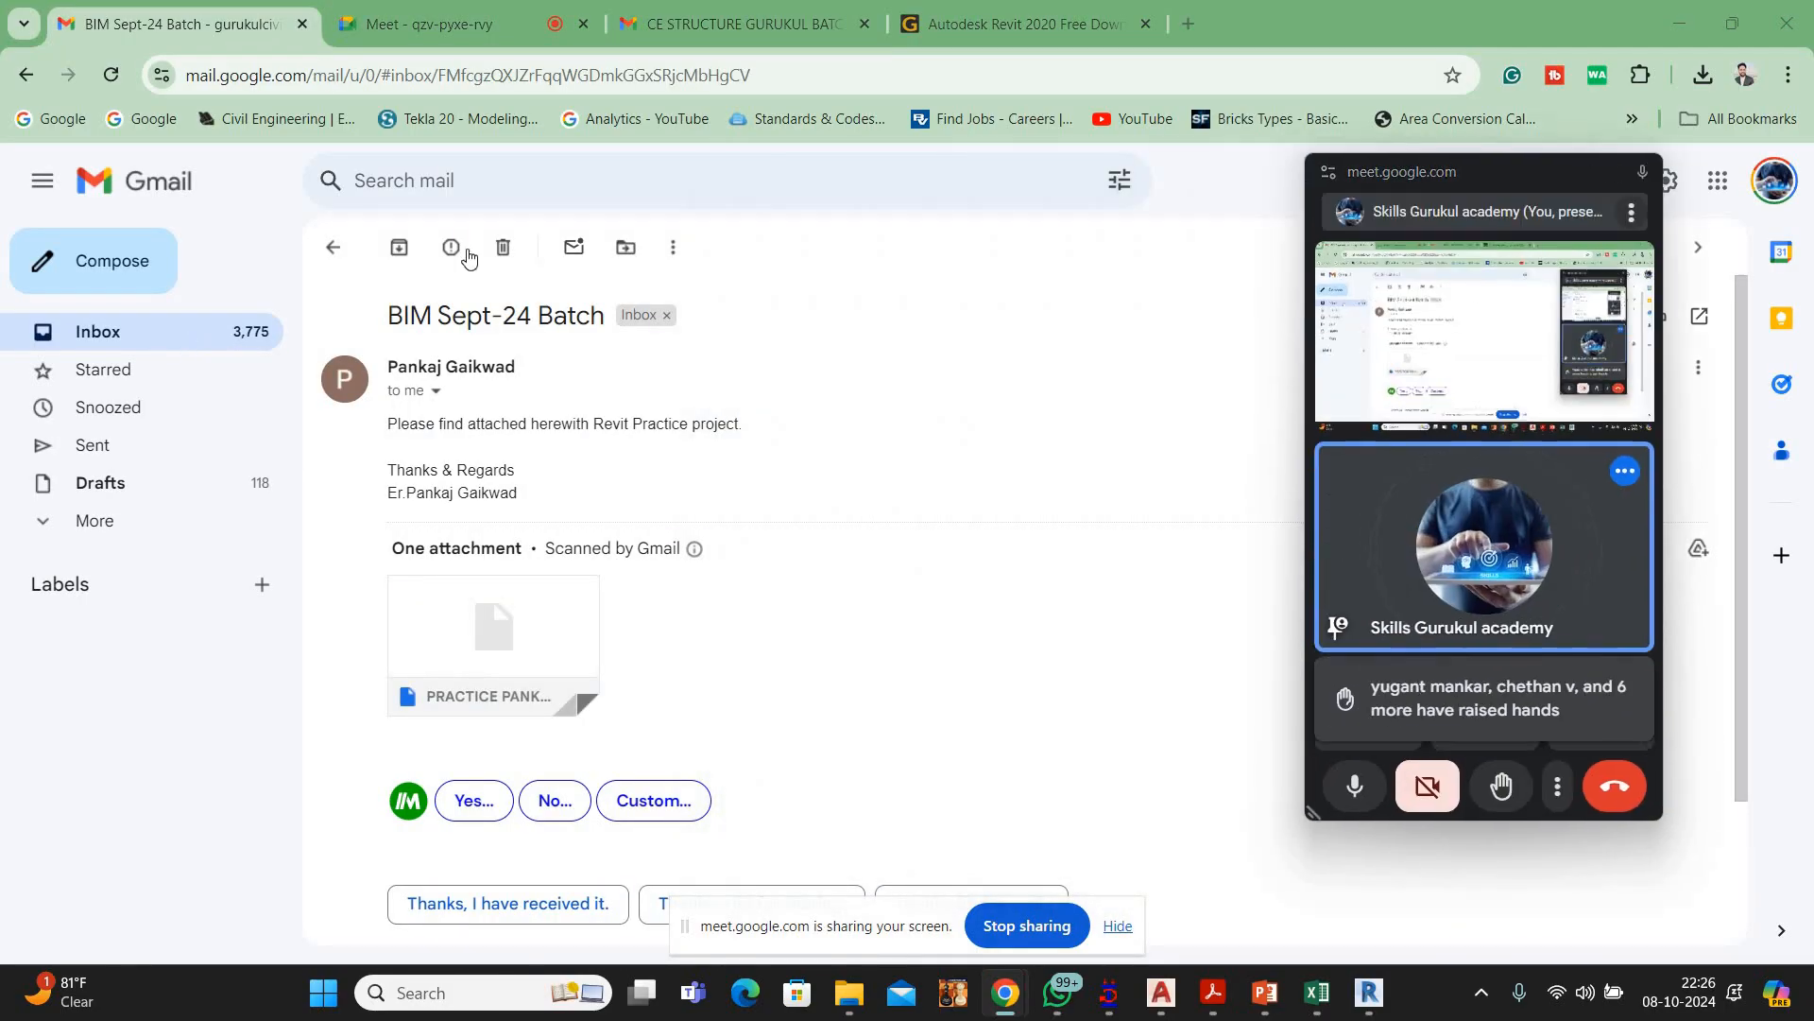
pyautogui.click(334, 248)
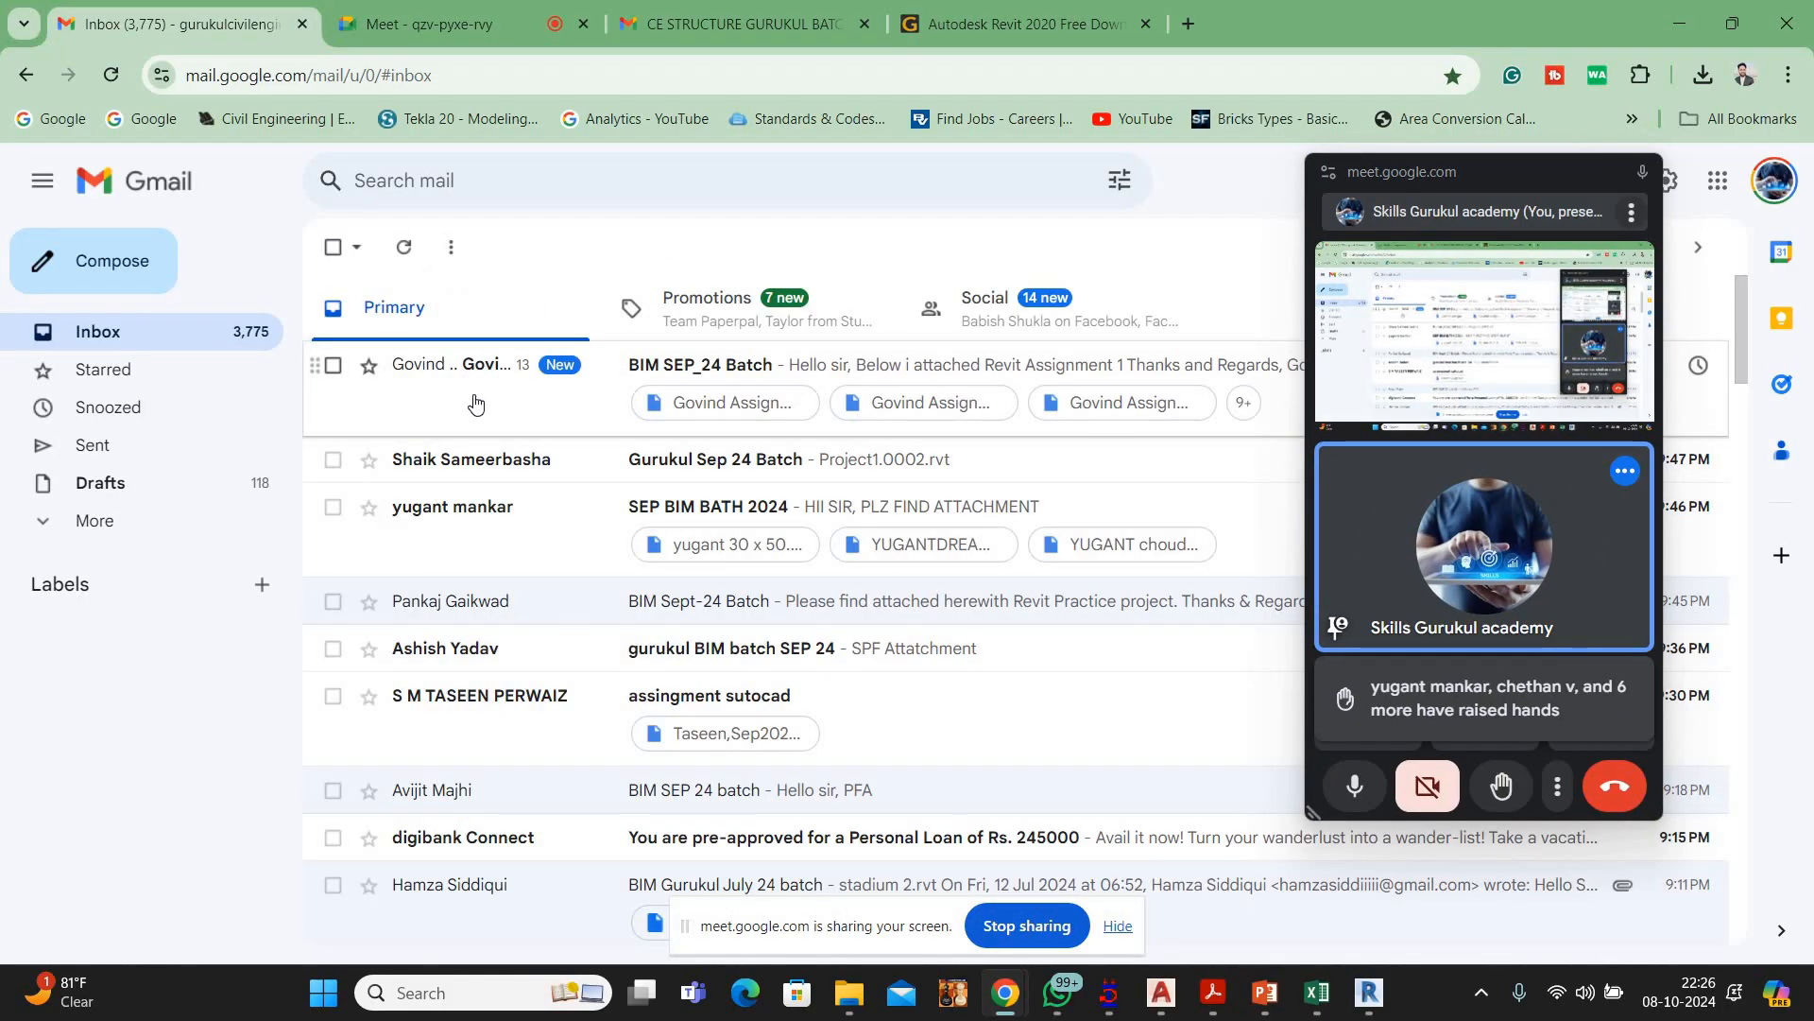
pyautogui.click(475, 403)
pyautogui.scroll(-5, 417, 510)
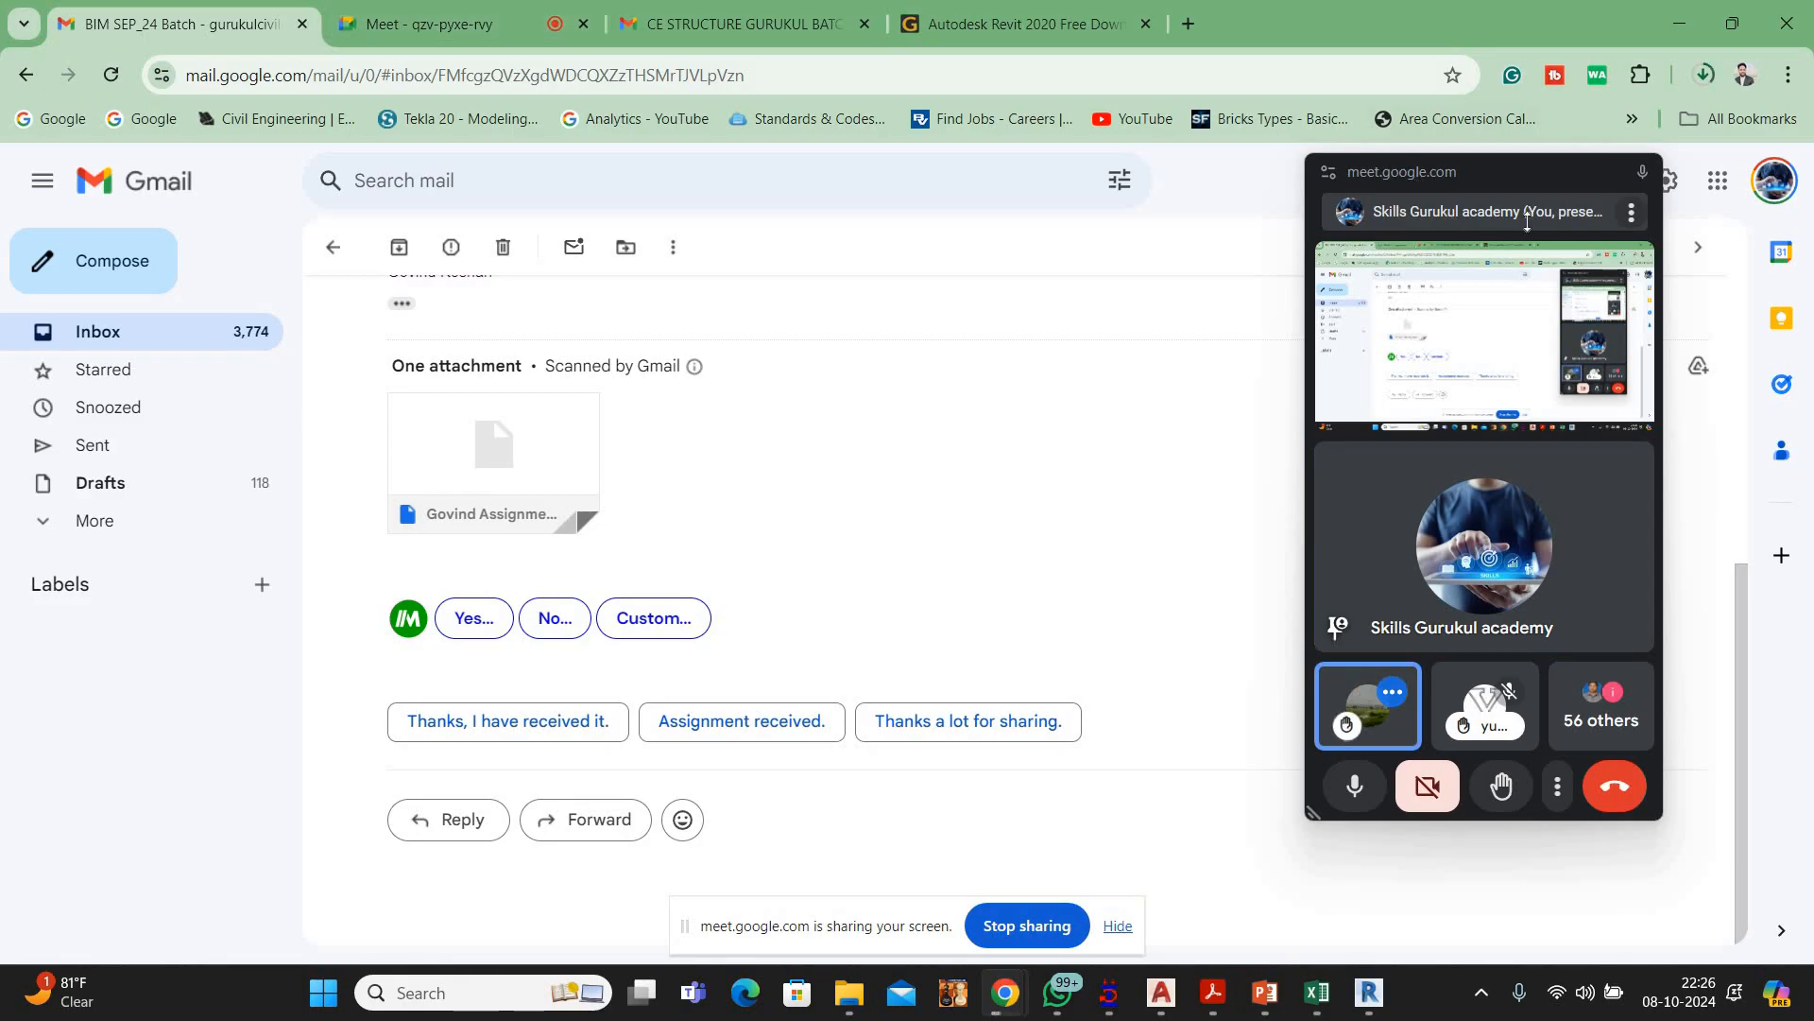
pyautogui.moveTo(1414, 178); pyautogui.dragTo(1520, 237)
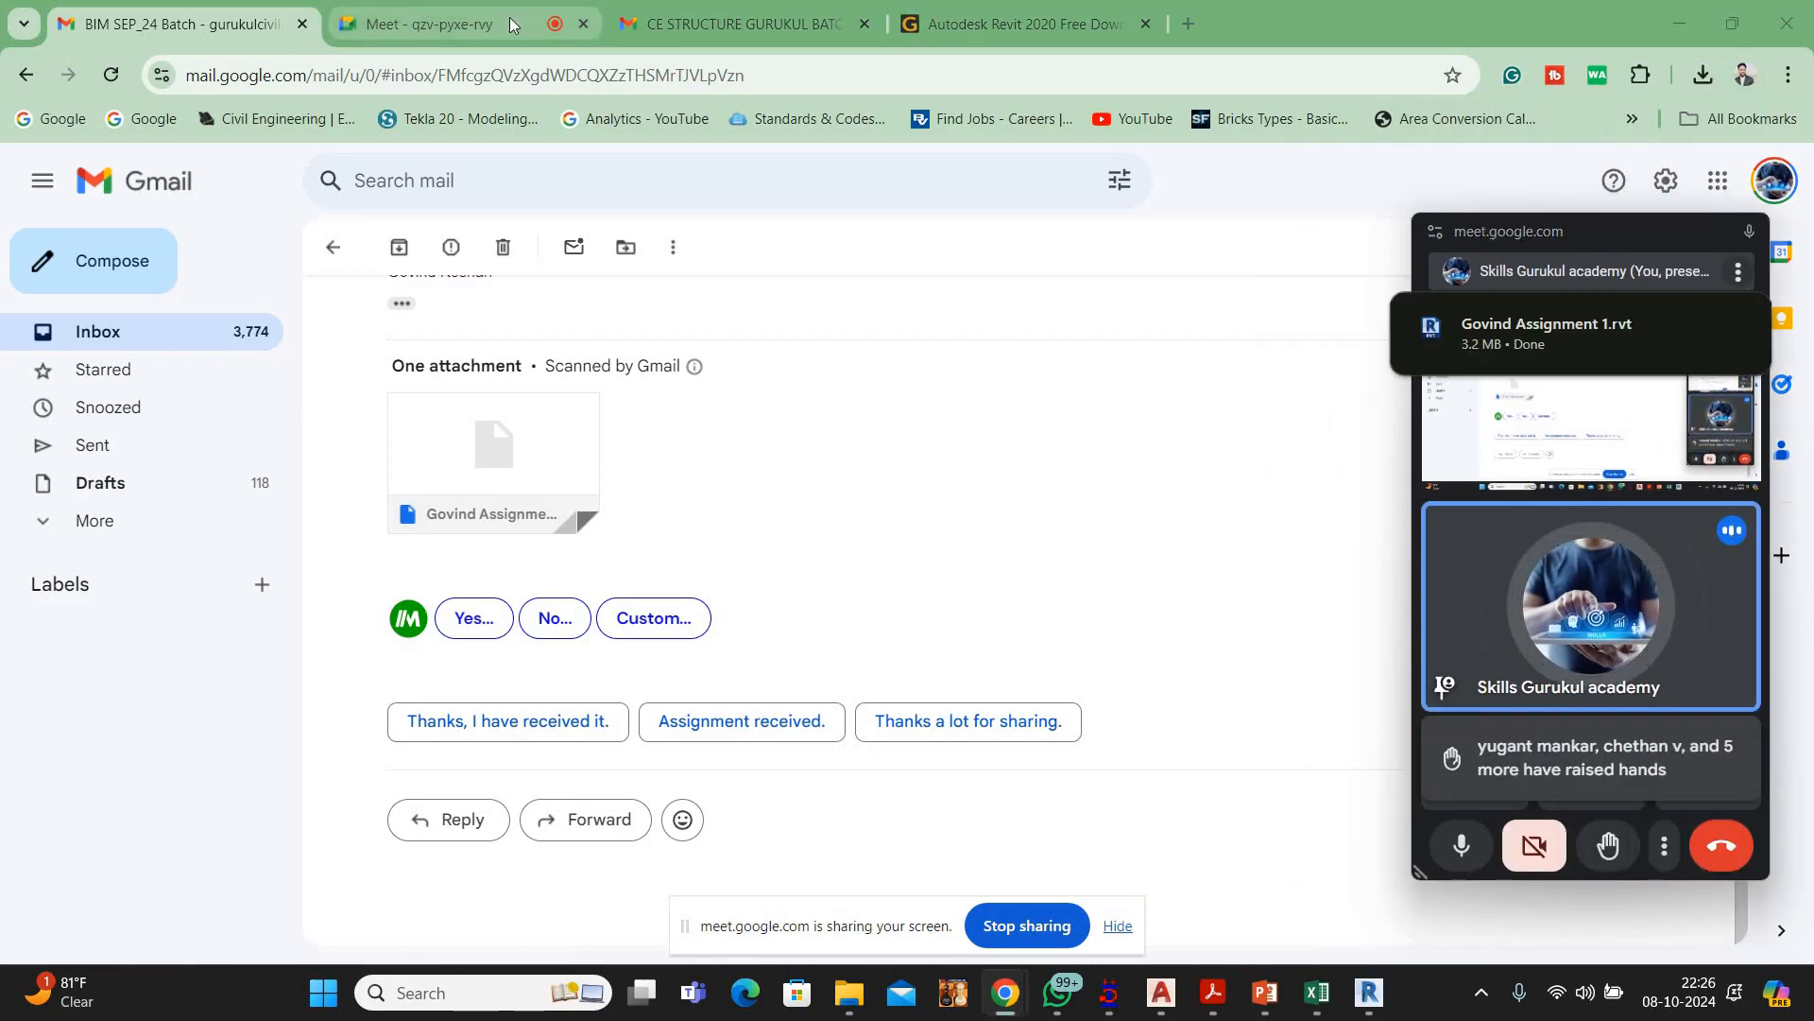
# Open the downloaded student assignment in Revit from the browser's recent downloads, upgrading the model to Revit 2021
pyautogui.click(473, 14)
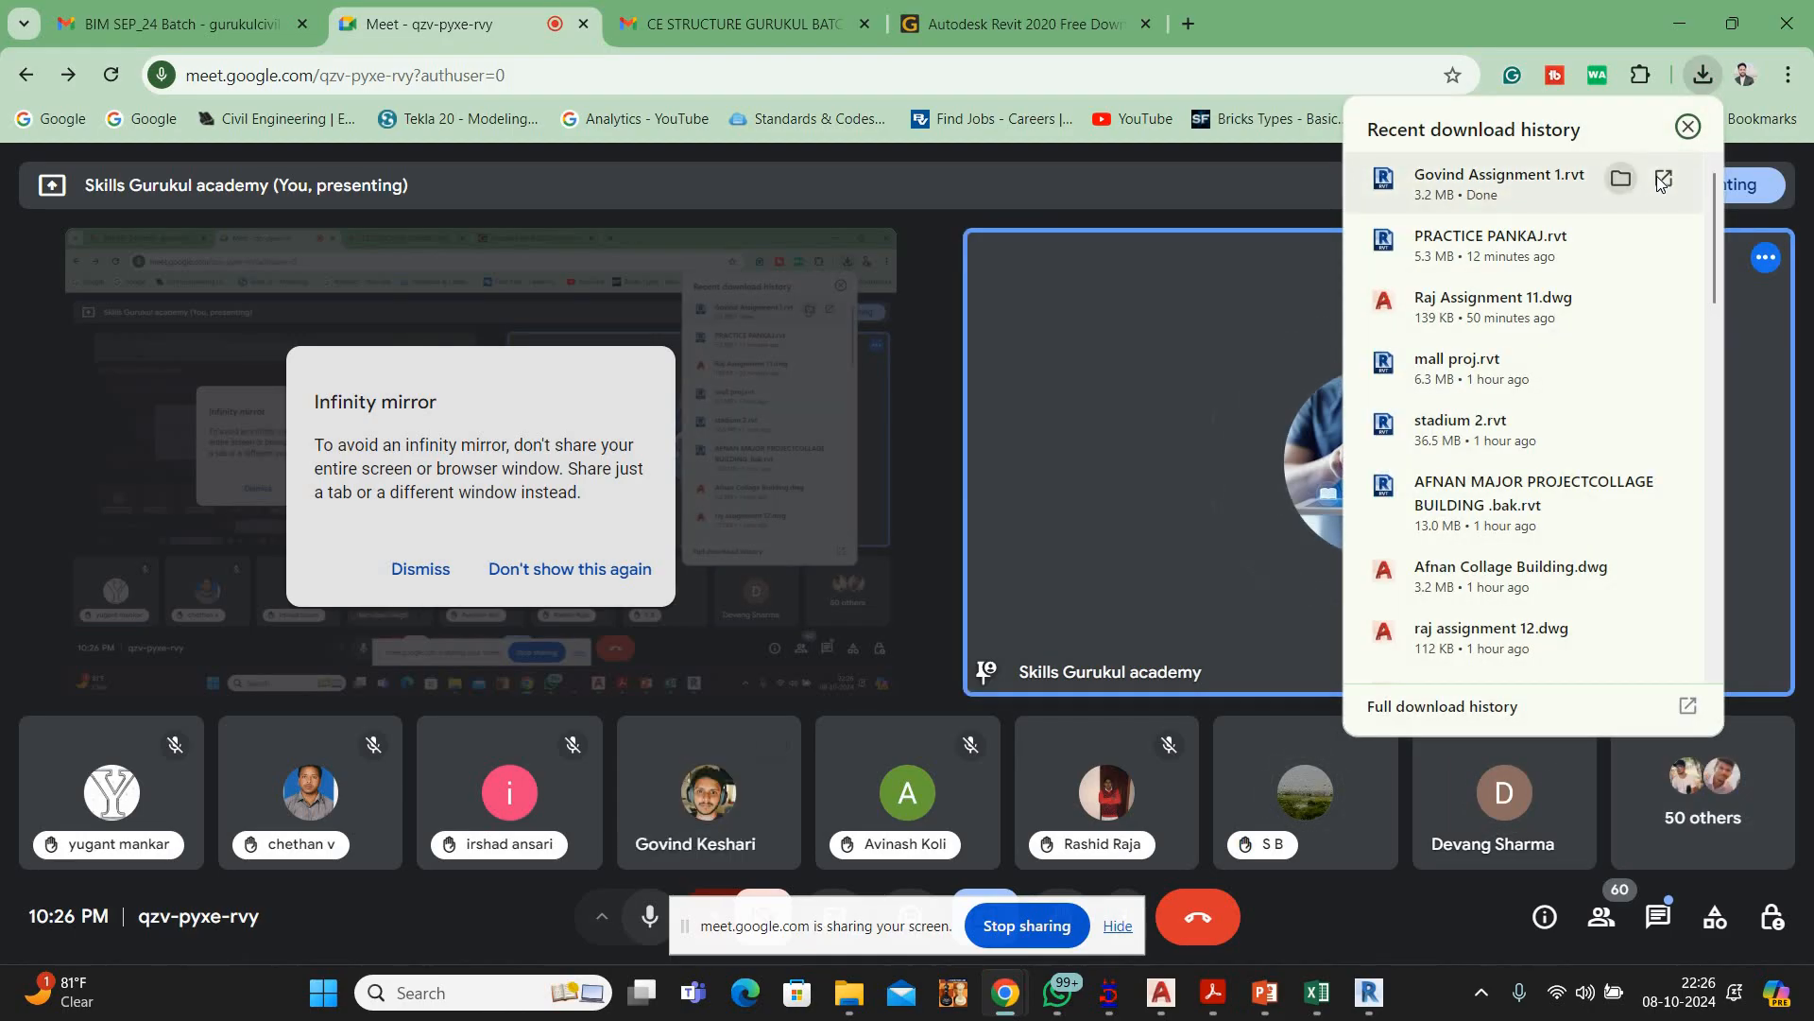
pyautogui.click(1661, 178)
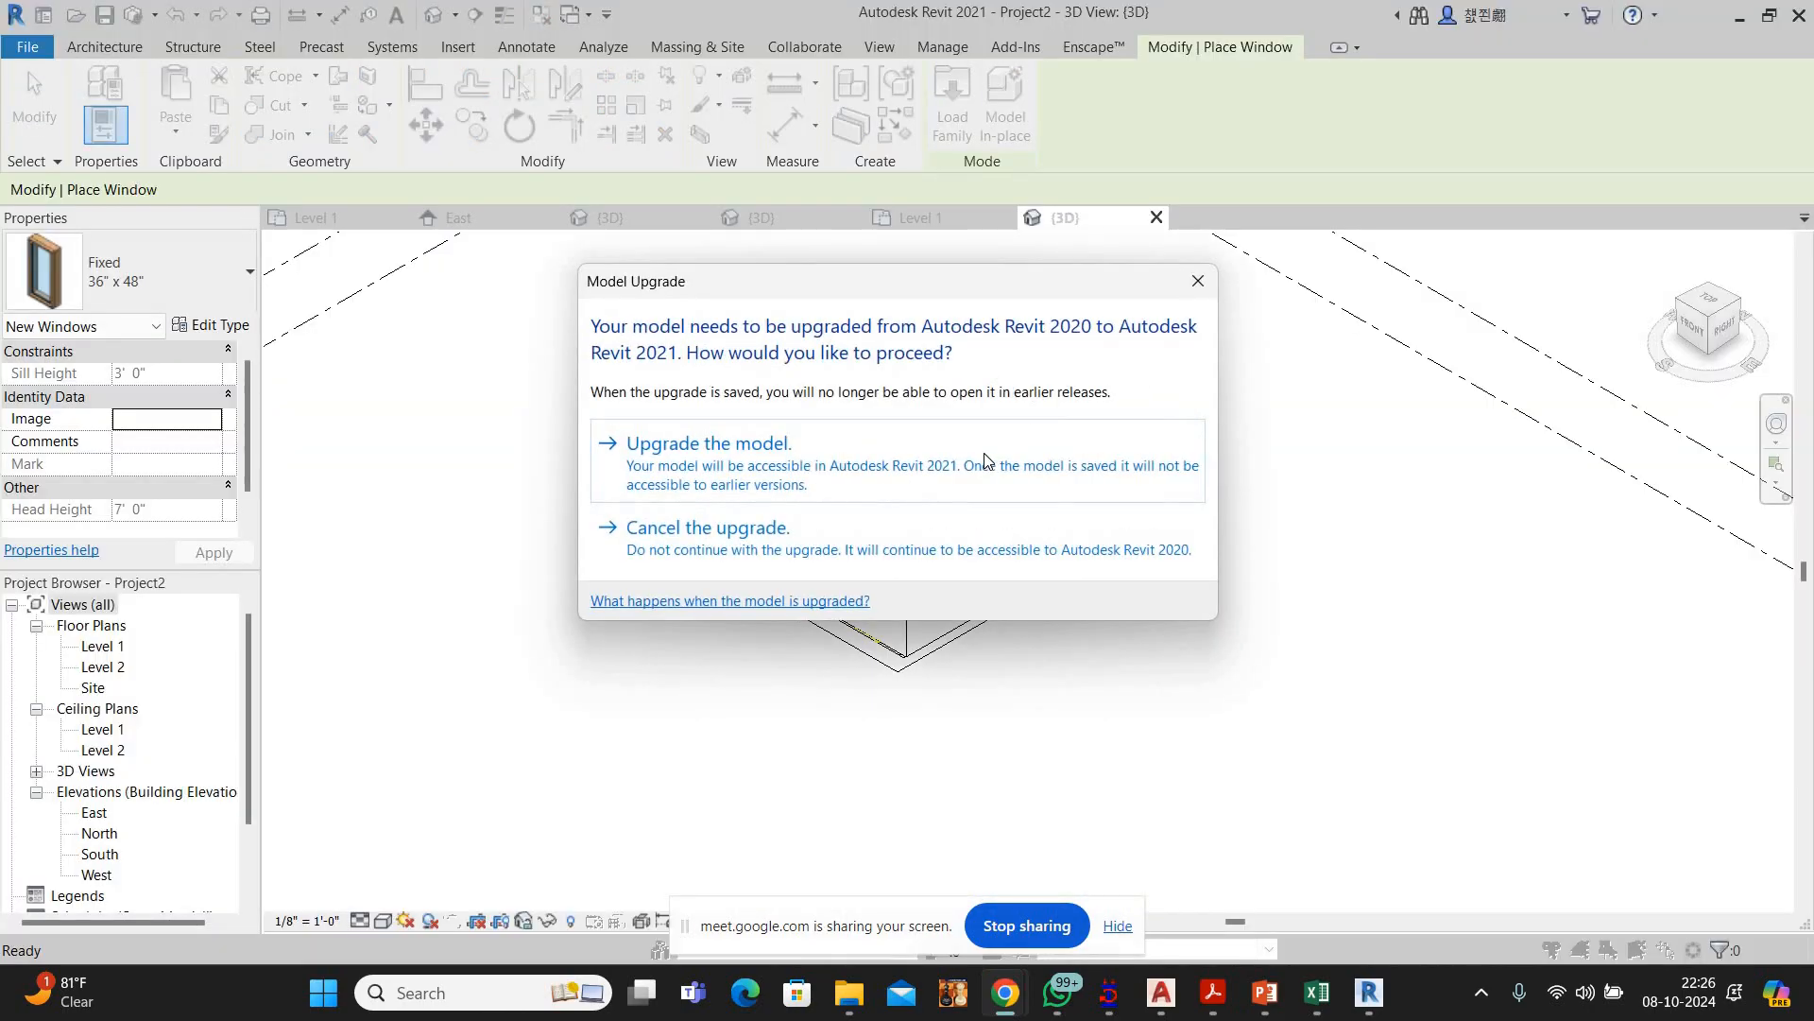
pyautogui.click(983, 460)
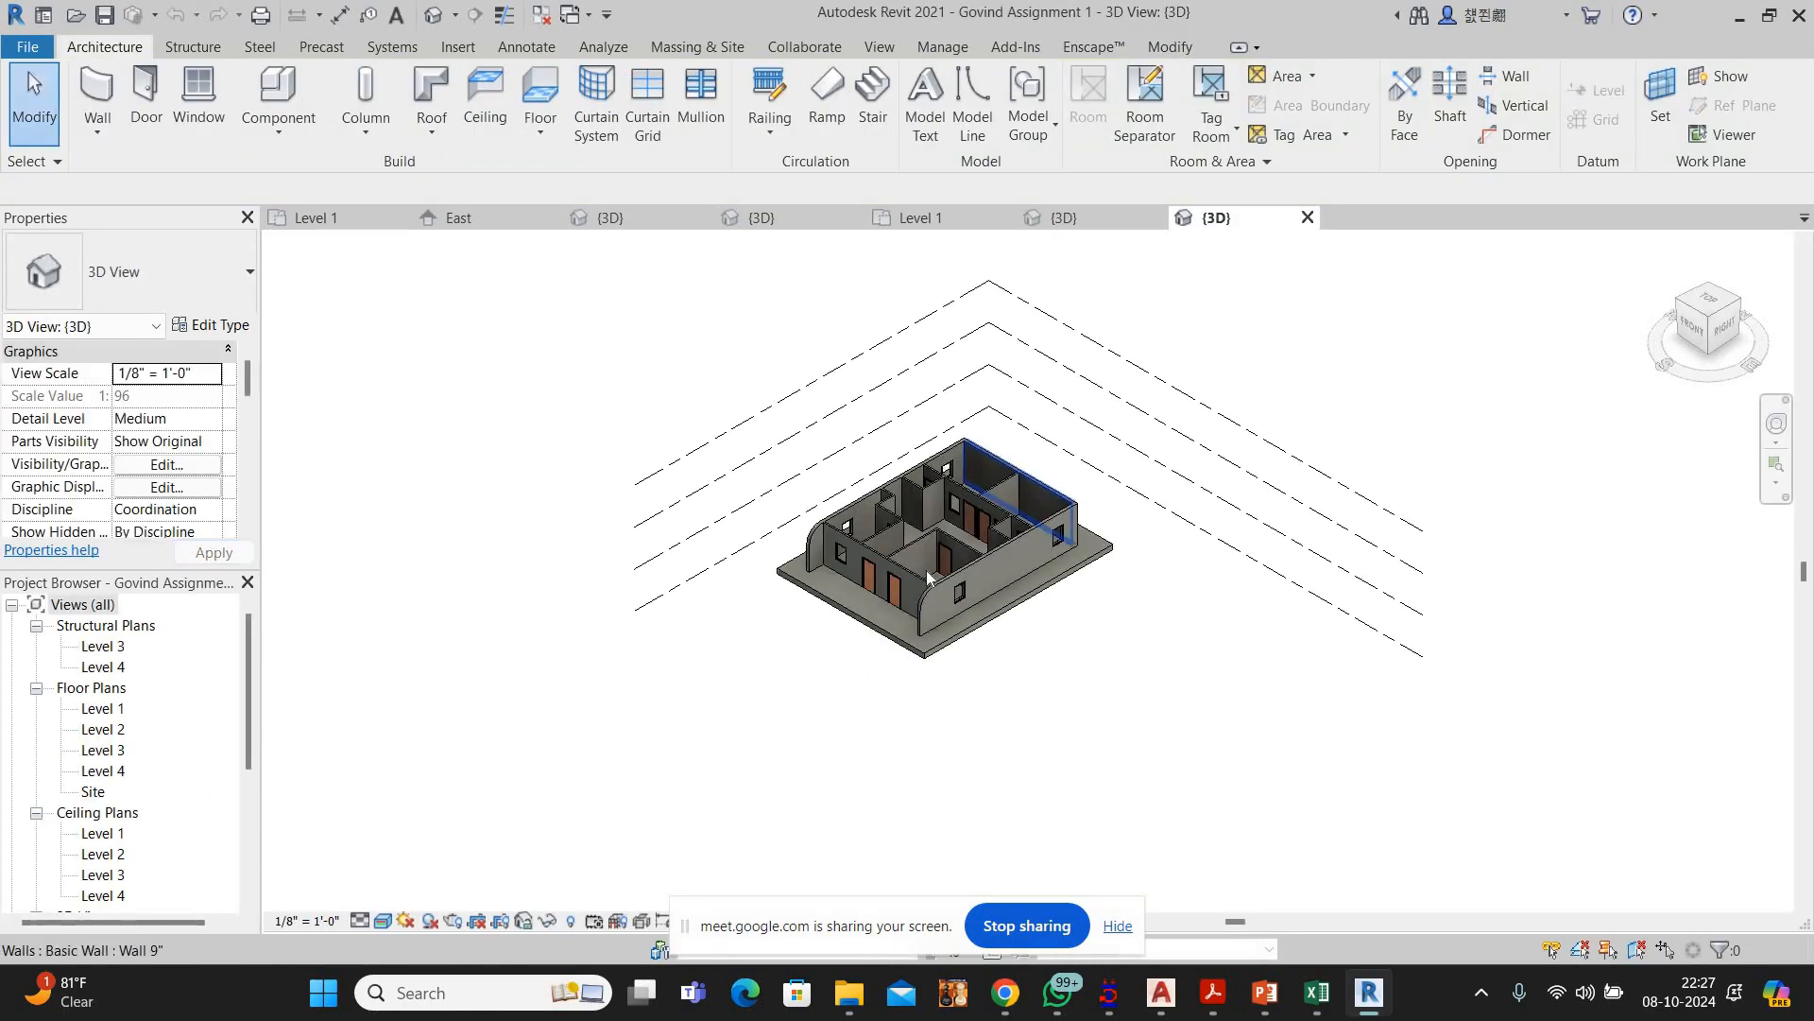
# Examine the student's 3D house model up close and inspect the properties of its long side wall with two windows
pyautogui.scroll(5, 939, 582)
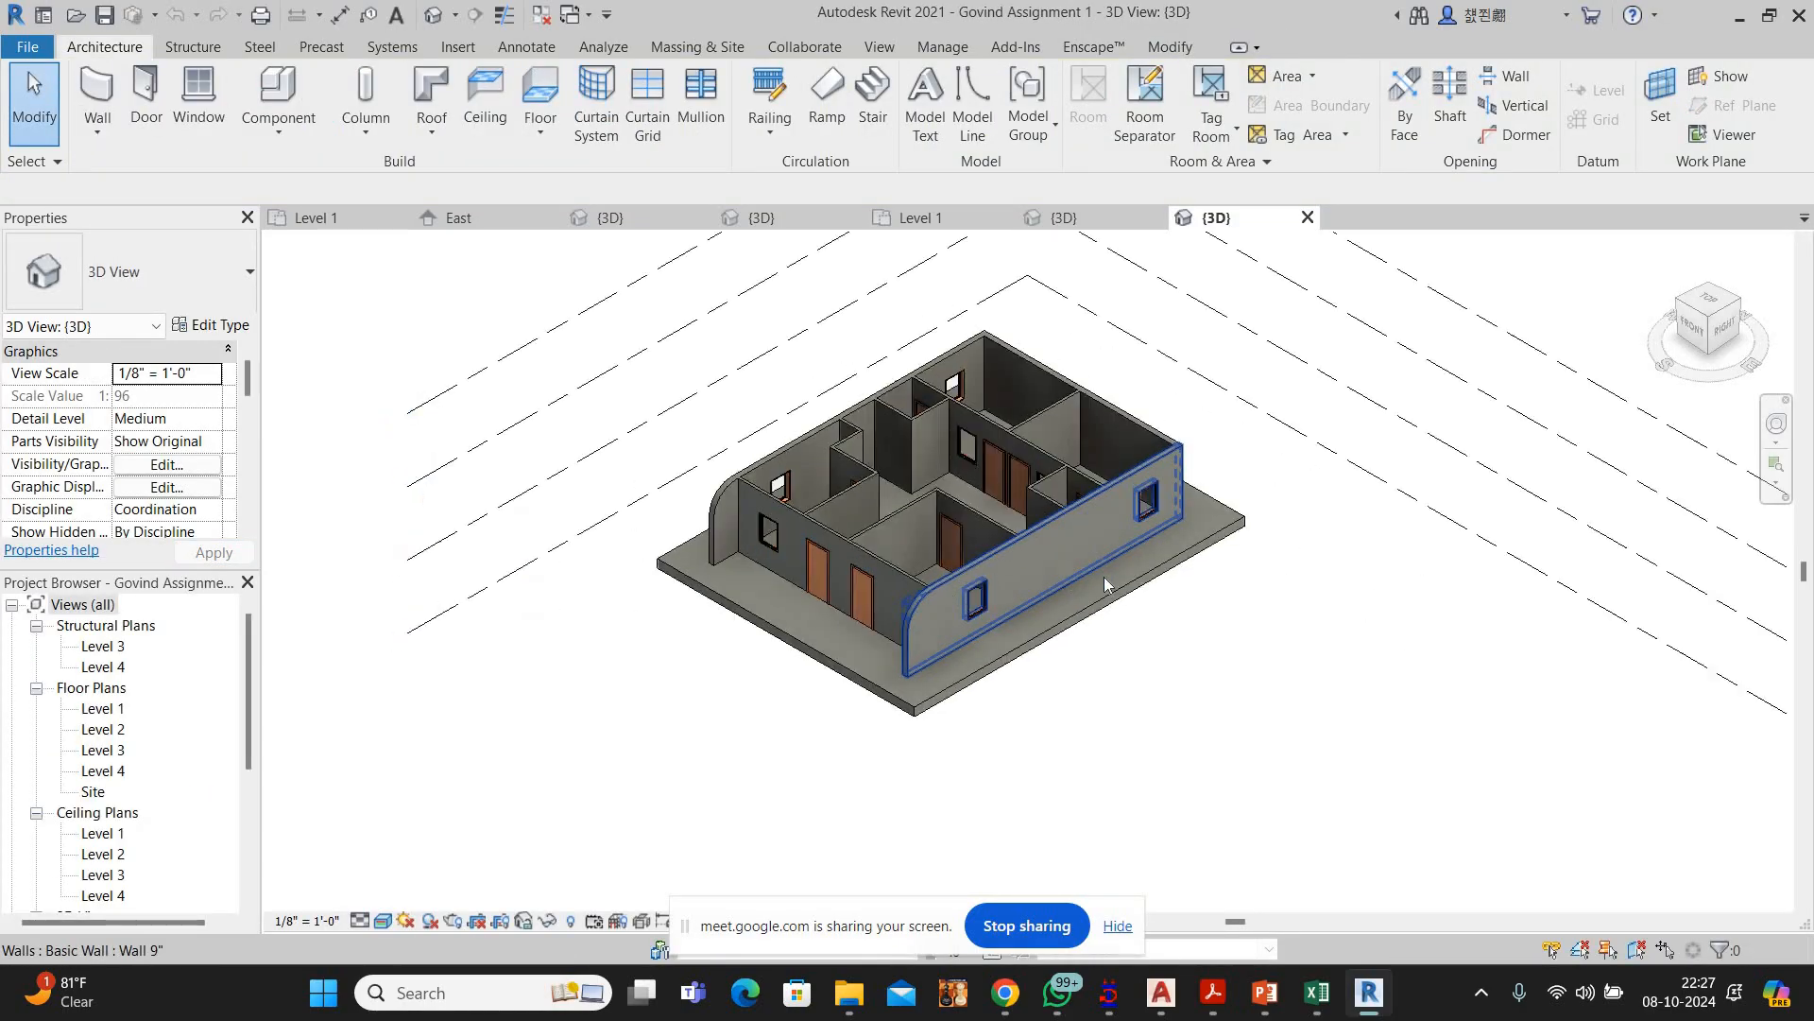
pyautogui.moveTo(1147, 600); pyautogui.dragTo(1131, 652, button='middle')
pyautogui.scroll(2, 1117, 638)
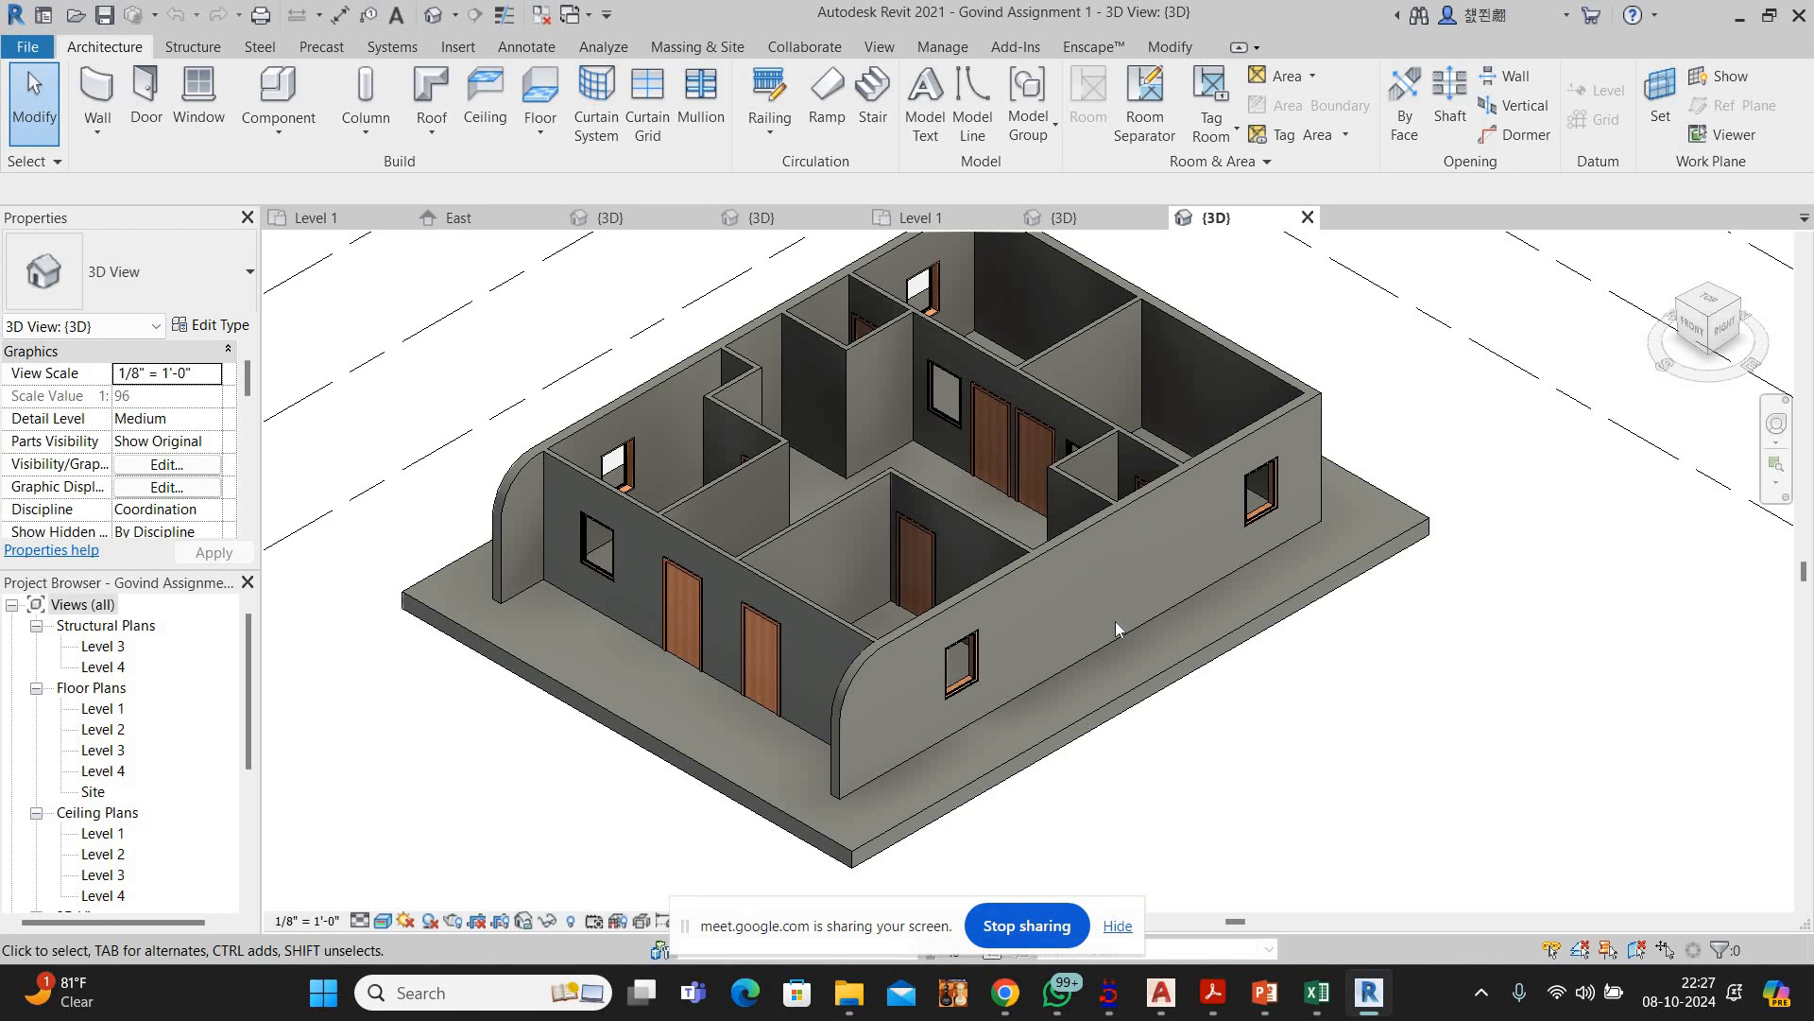
pyautogui.click(948, 615)
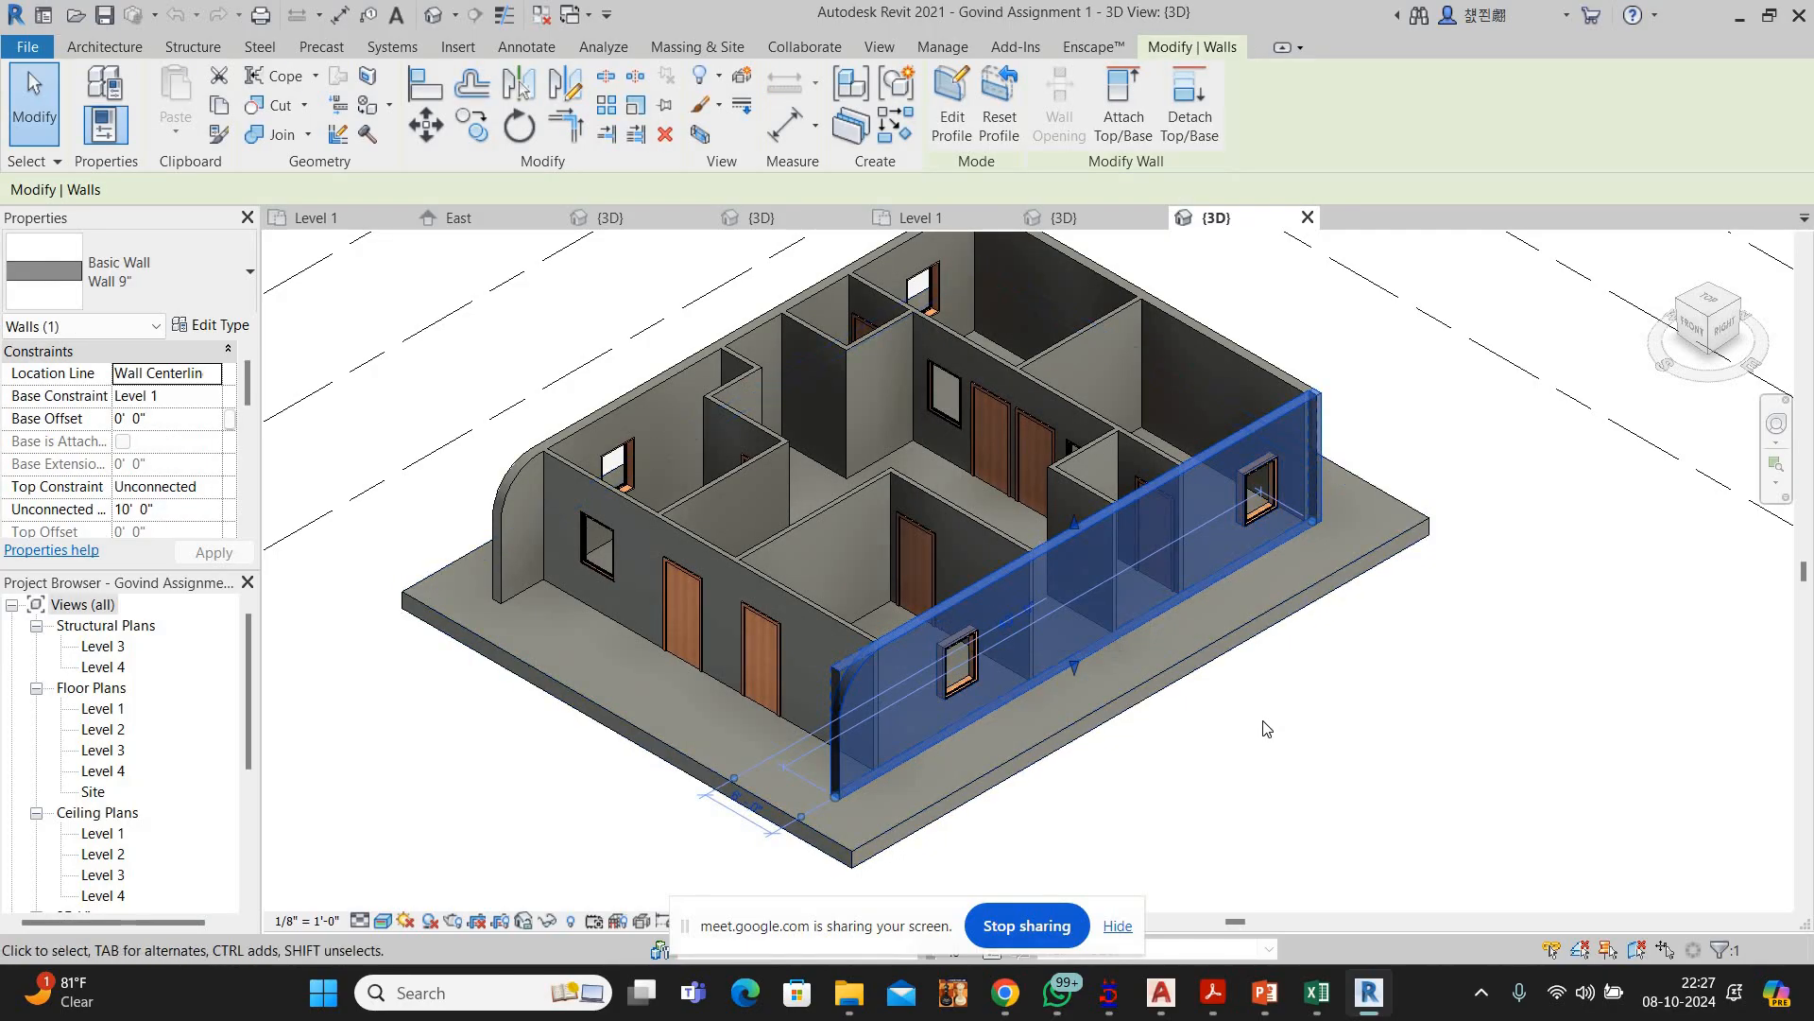
pyautogui.click(1267, 728)
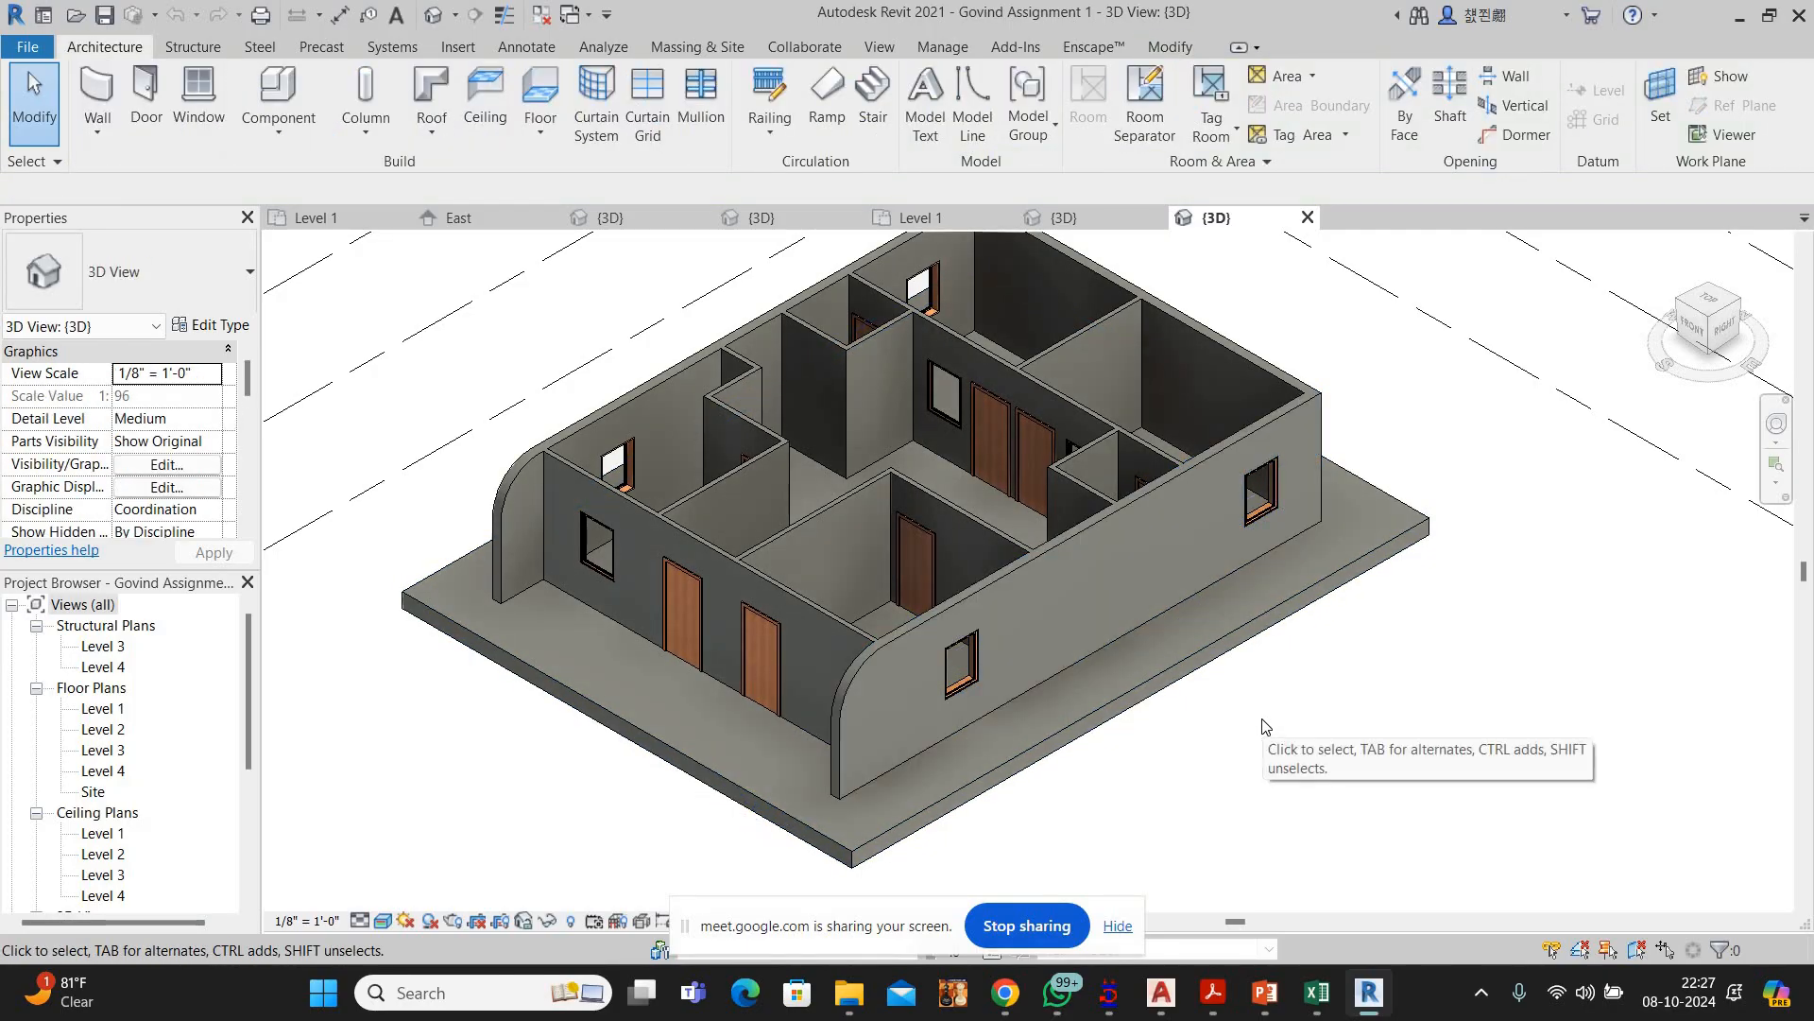
# Open the assignment's Level 1 floor plan and place an M_Fixed 3'X4' window in the rear wall of each of the two upper rooms
pyautogui.doubleClick(112, 711)
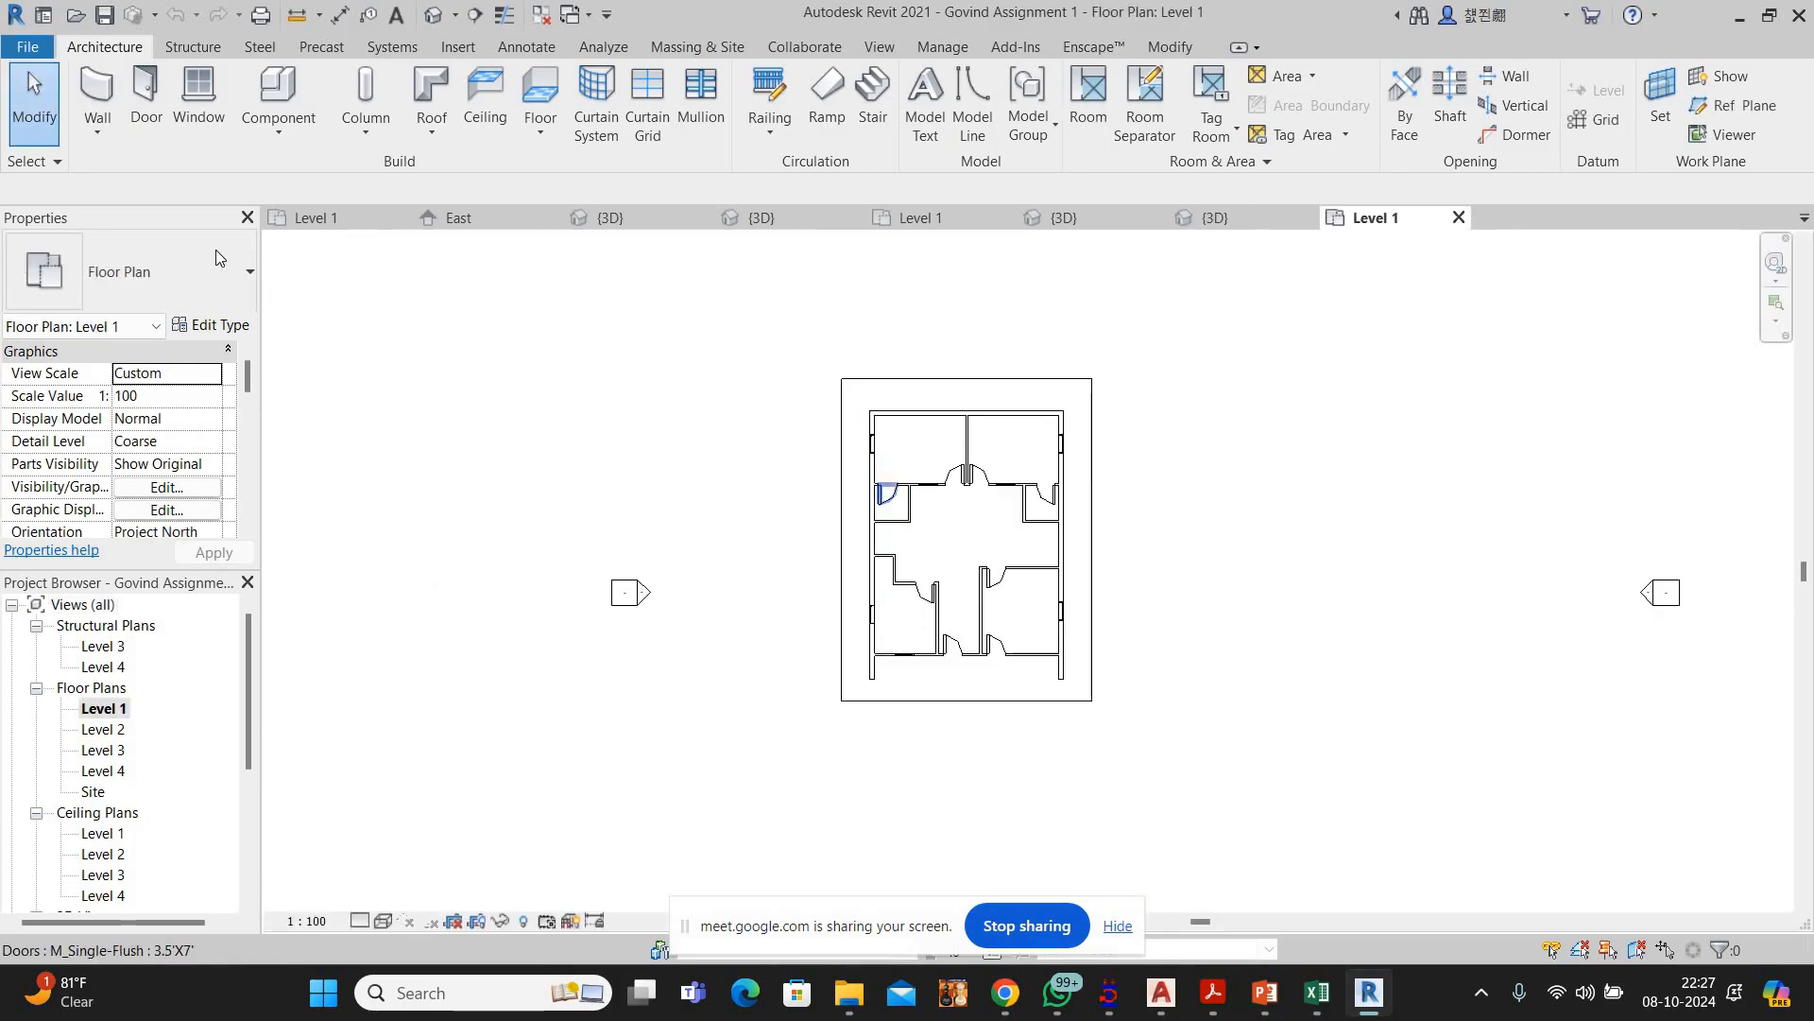
pyautogui.scroll(2, 941, 325)
pyautogui.press('w')
pyautogui.press('n')
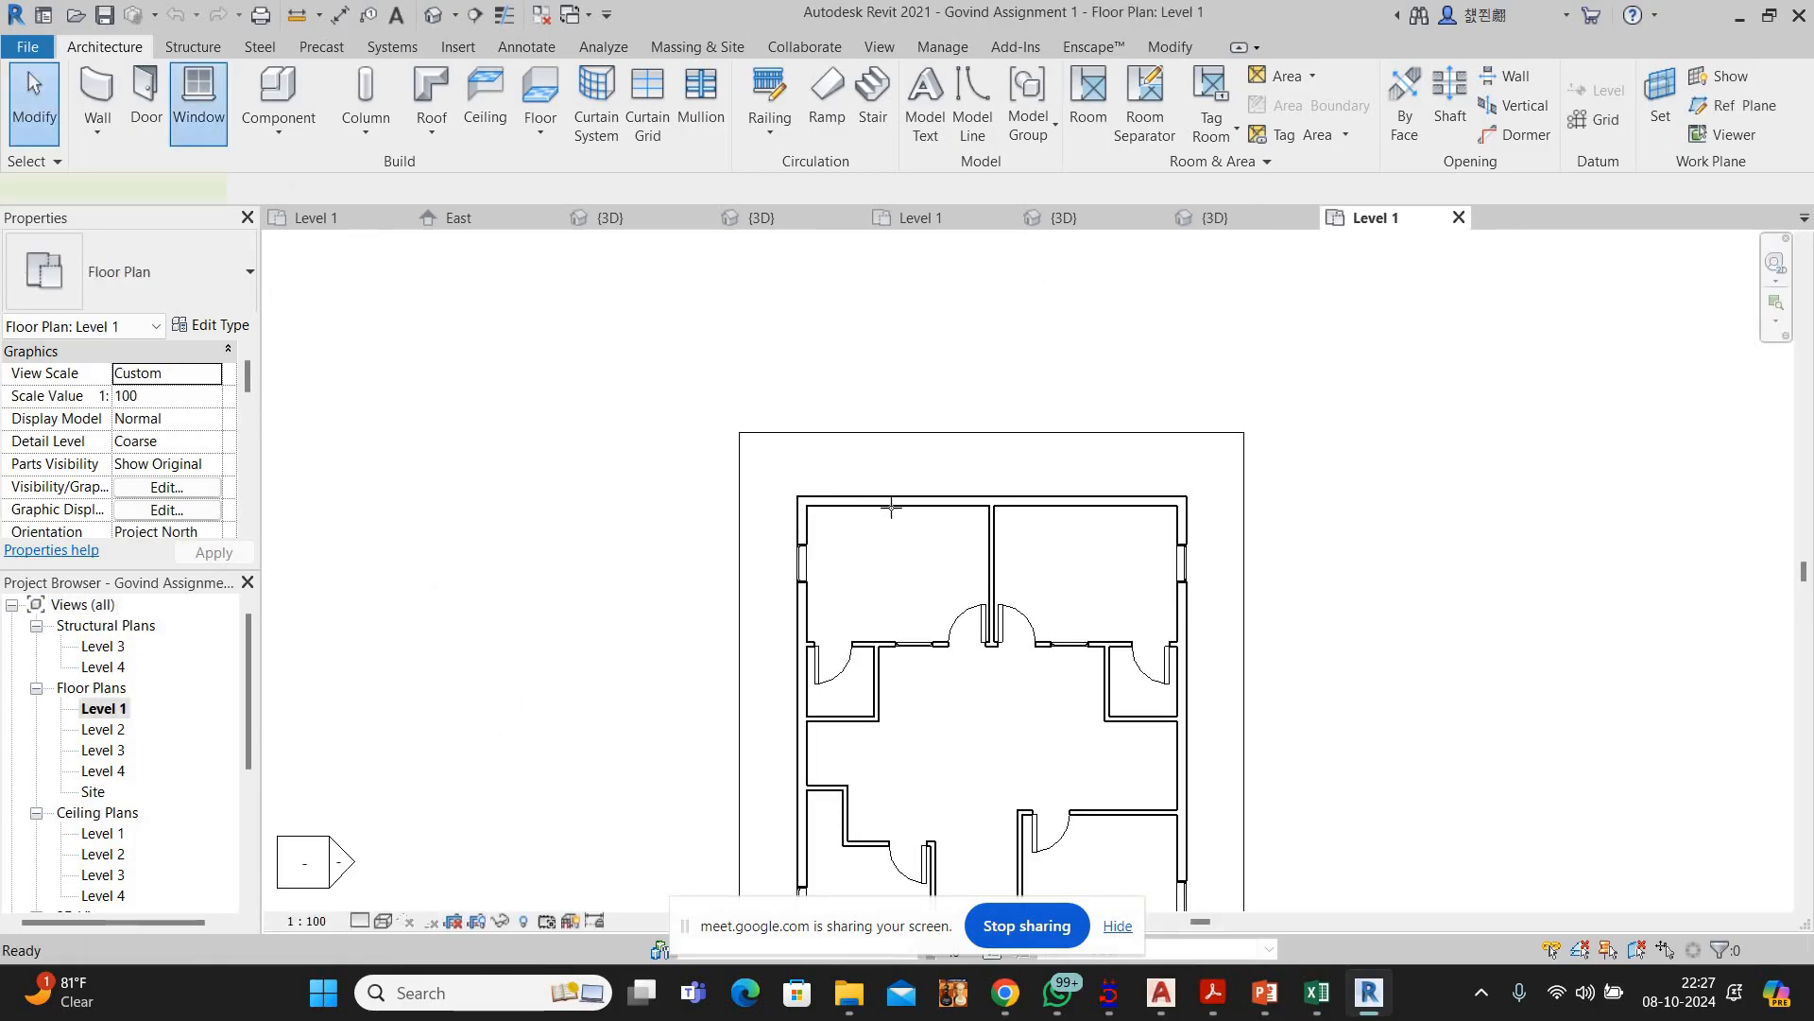
pyautogui.scroll(2, 898, 501)
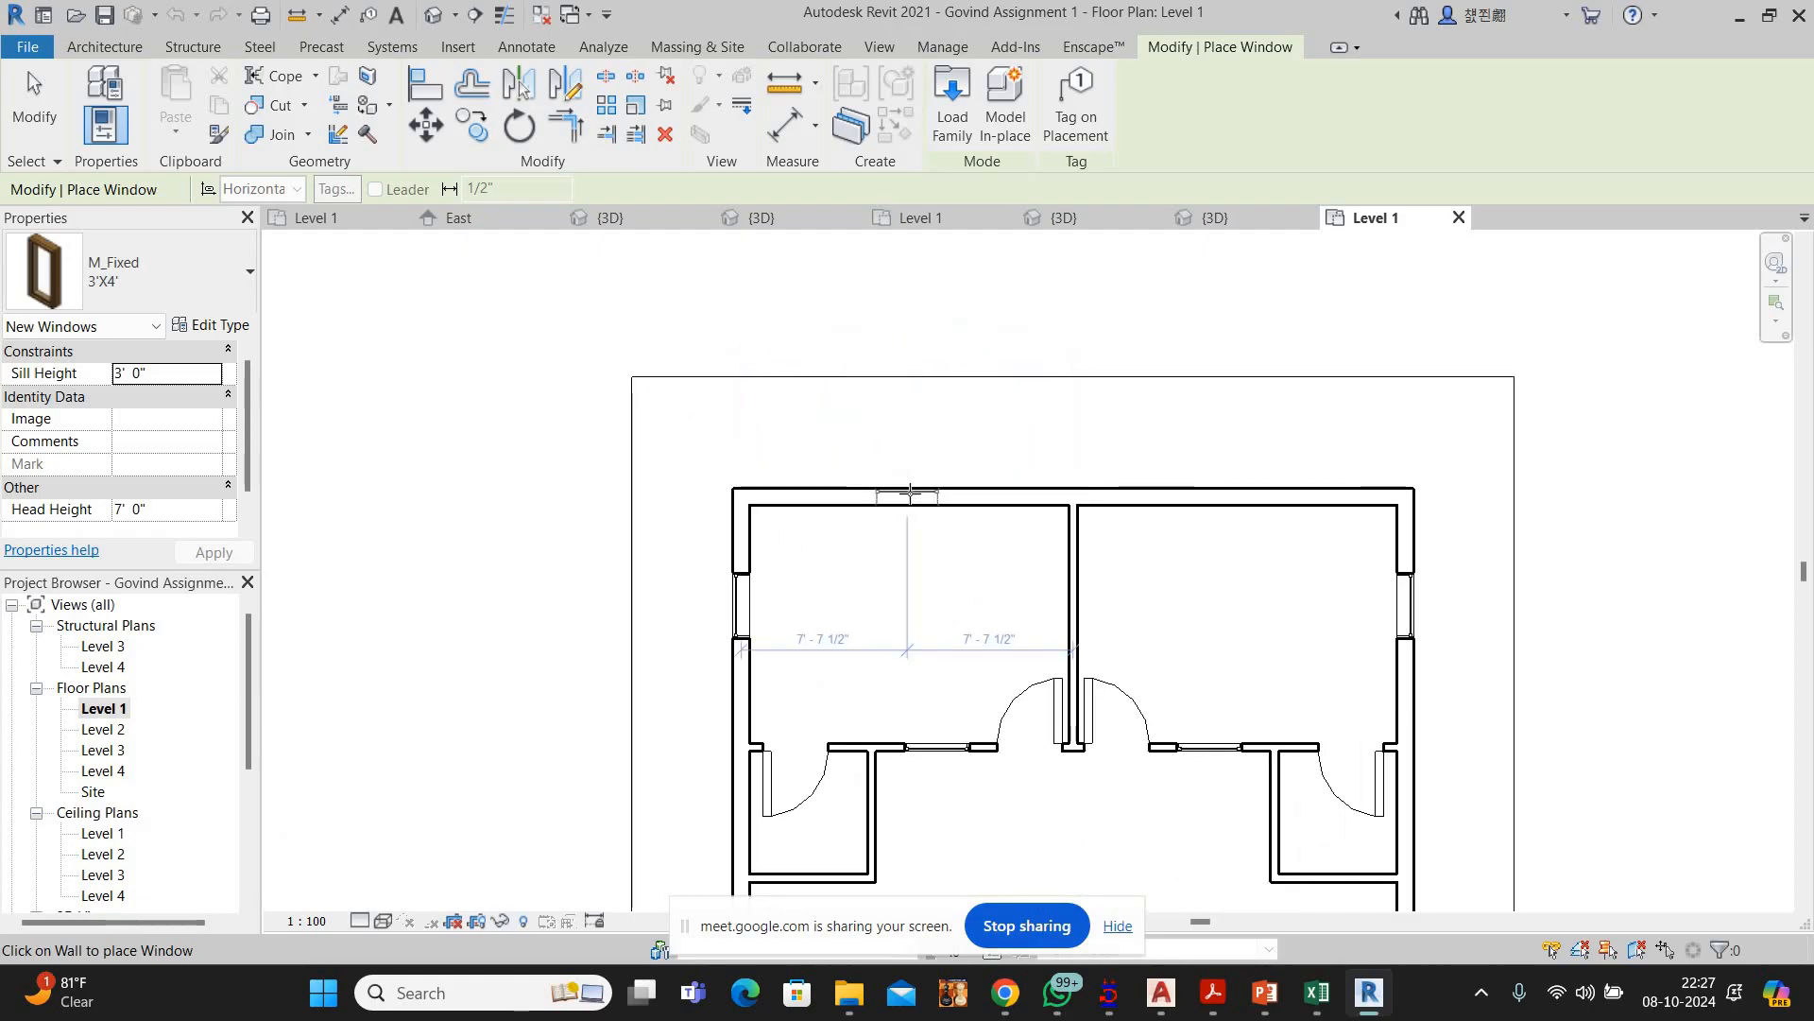
pyautogui.scroll(2, 909, 492)
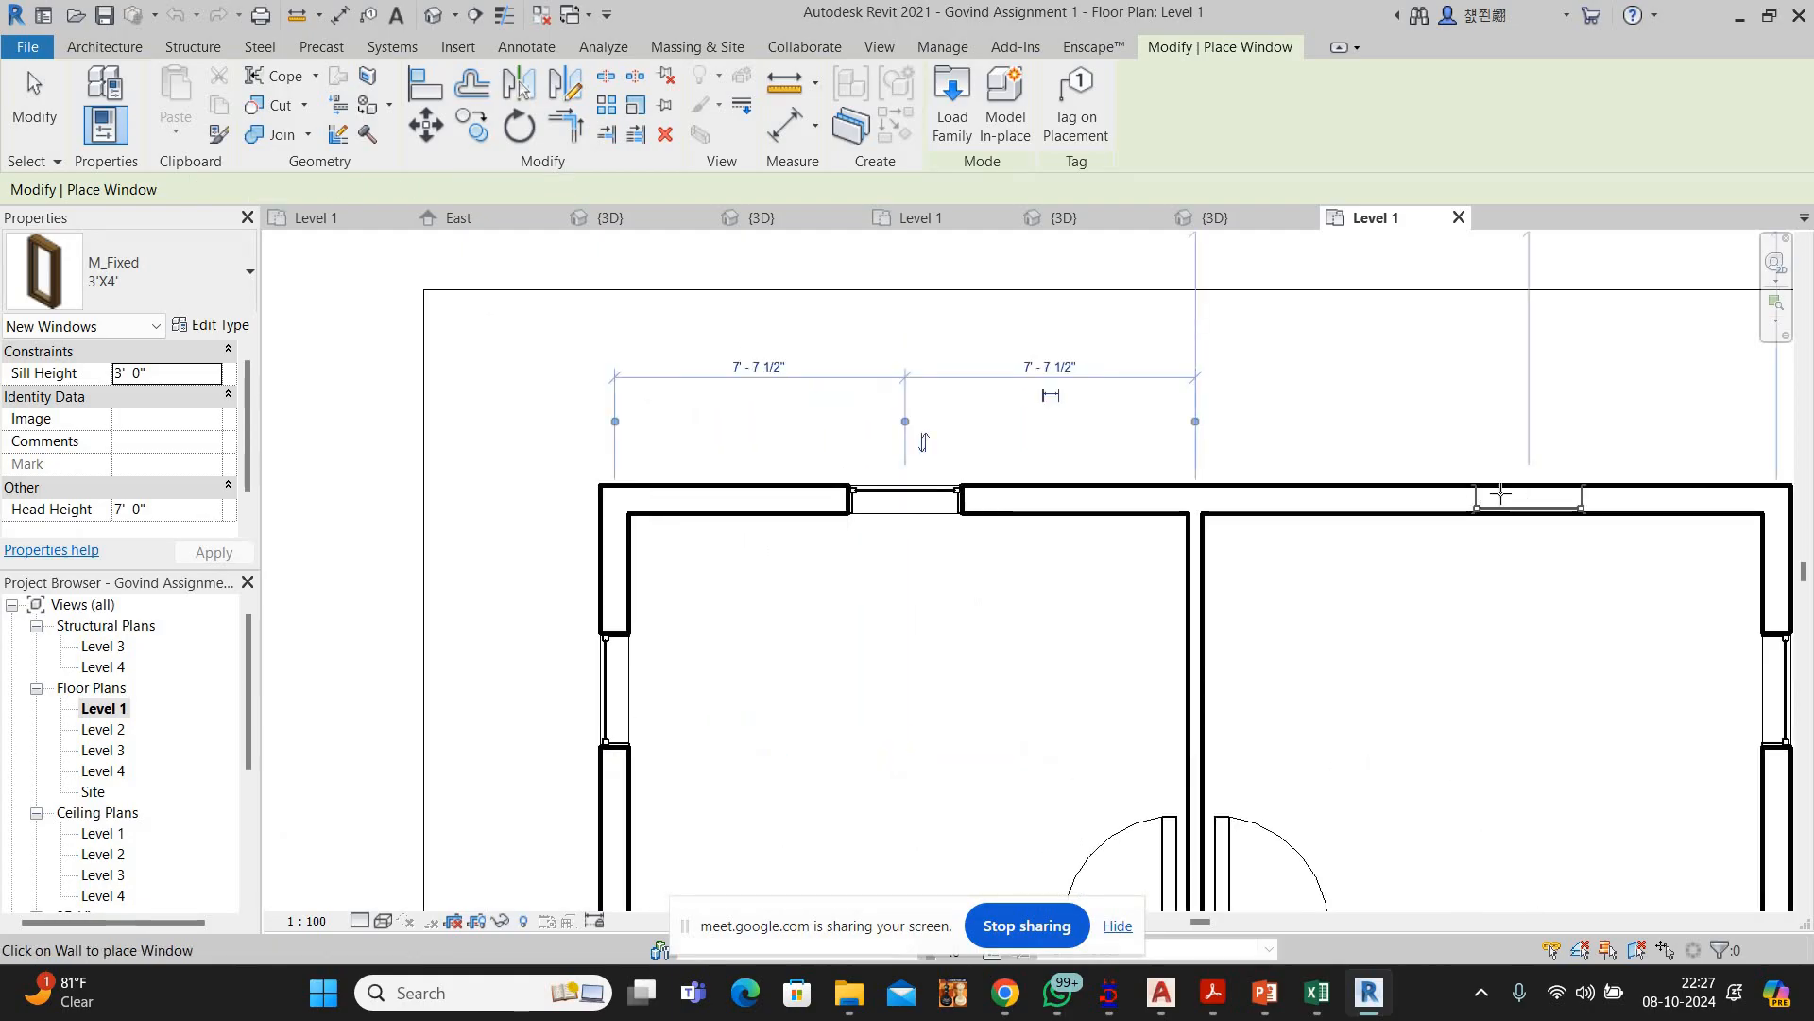
pyautogui.click(1510, 501)
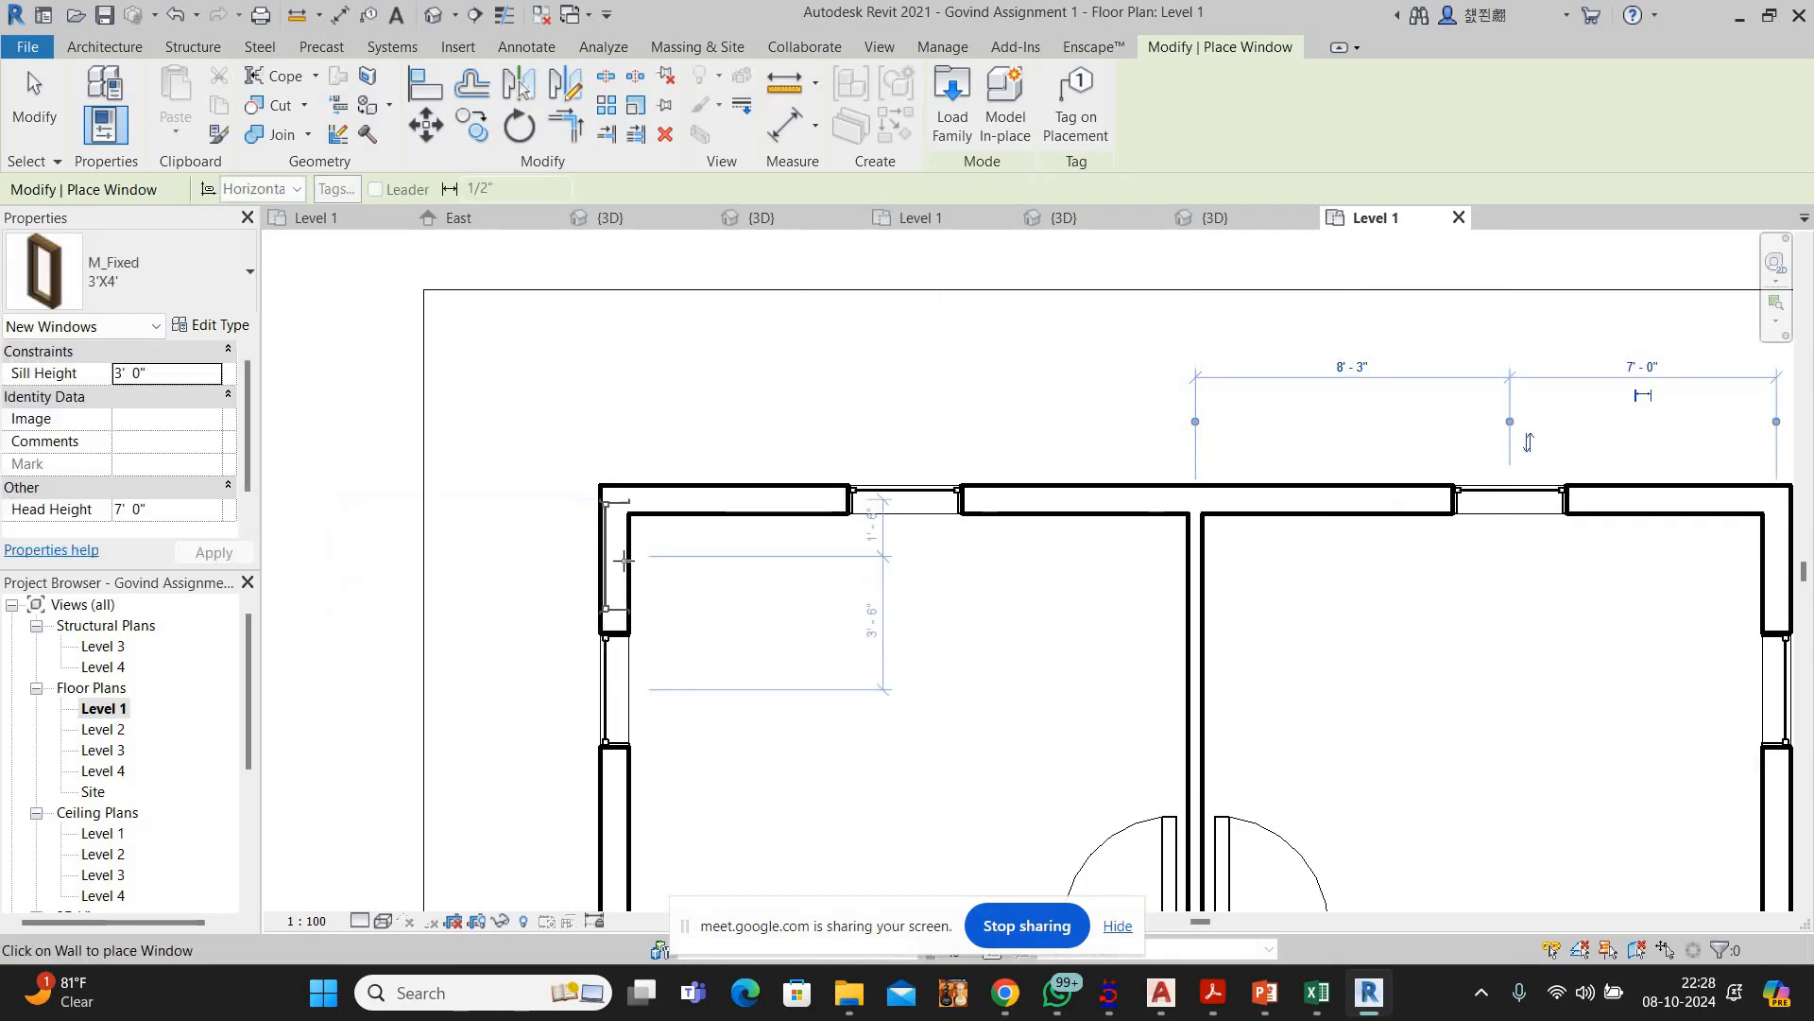
pyautogui.scroll(-3, 961, 322)
pyautogui.rightClick(958, 325)
pyautogui.press('Escape')
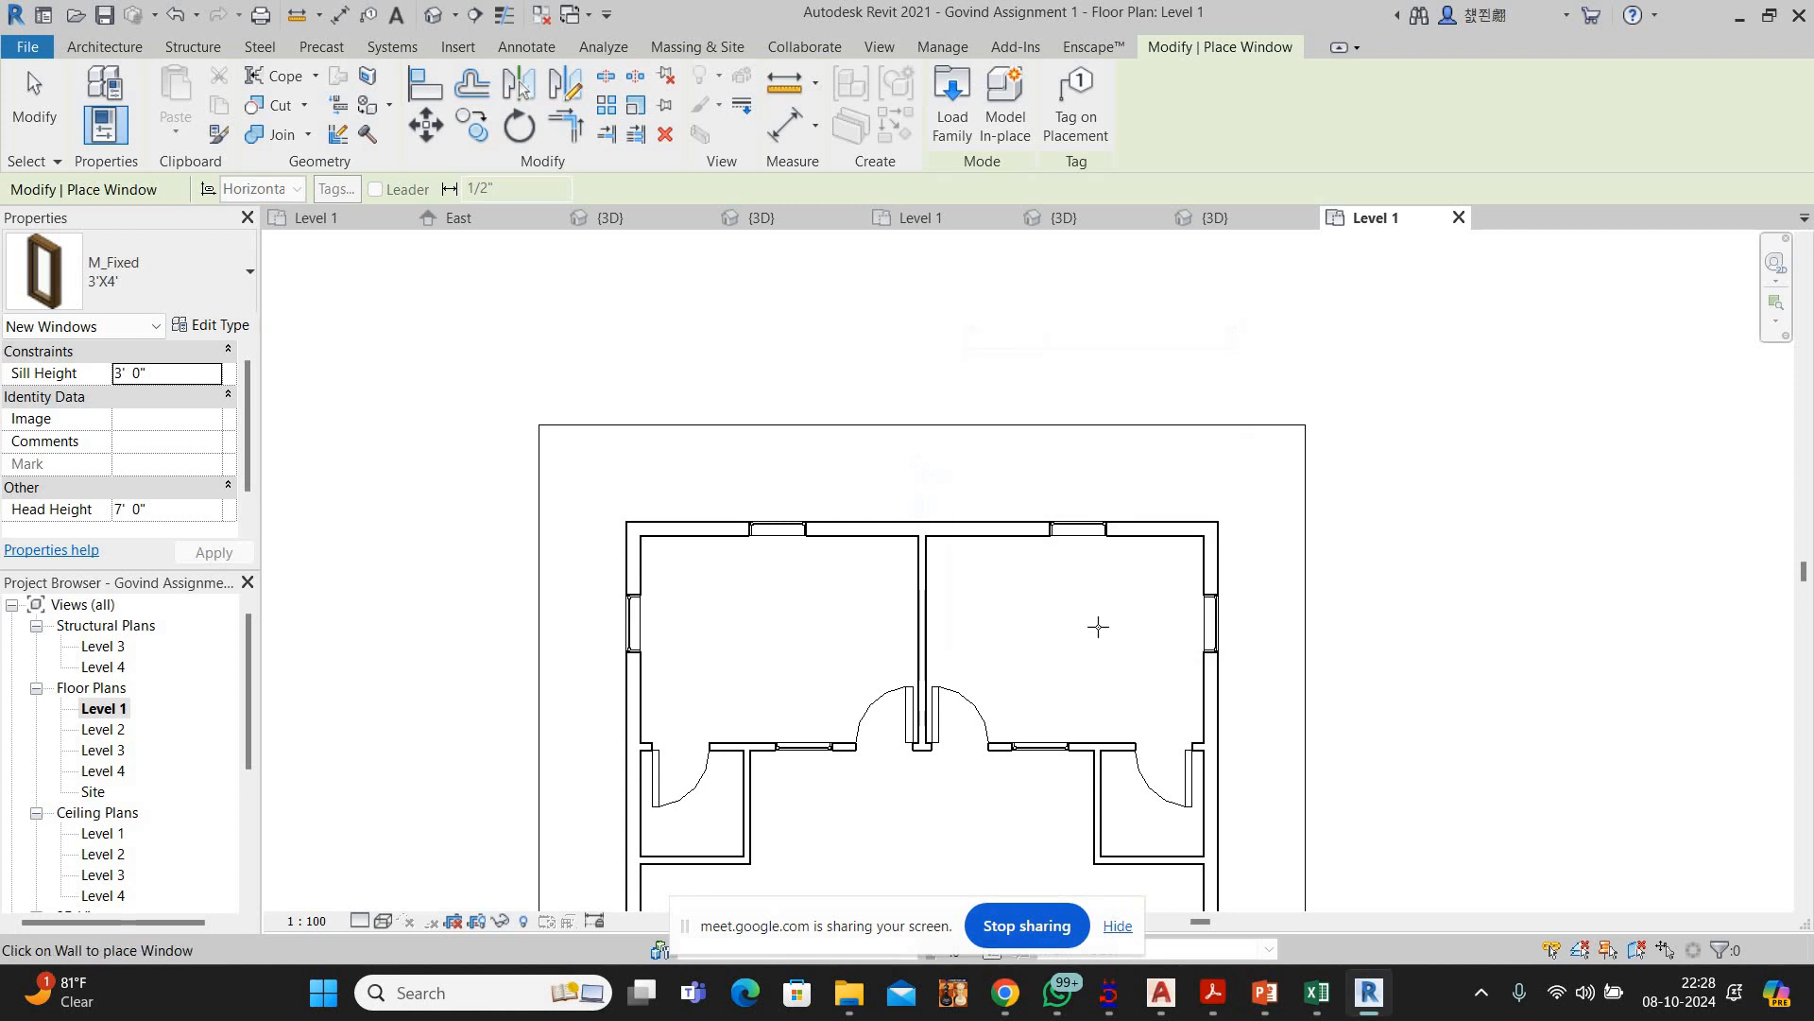
pyautogui.scroll(-2, 994, 378)
pyautogui.moveTo(999, 482); pyautogui.dragTo(942, 374, button='middle')
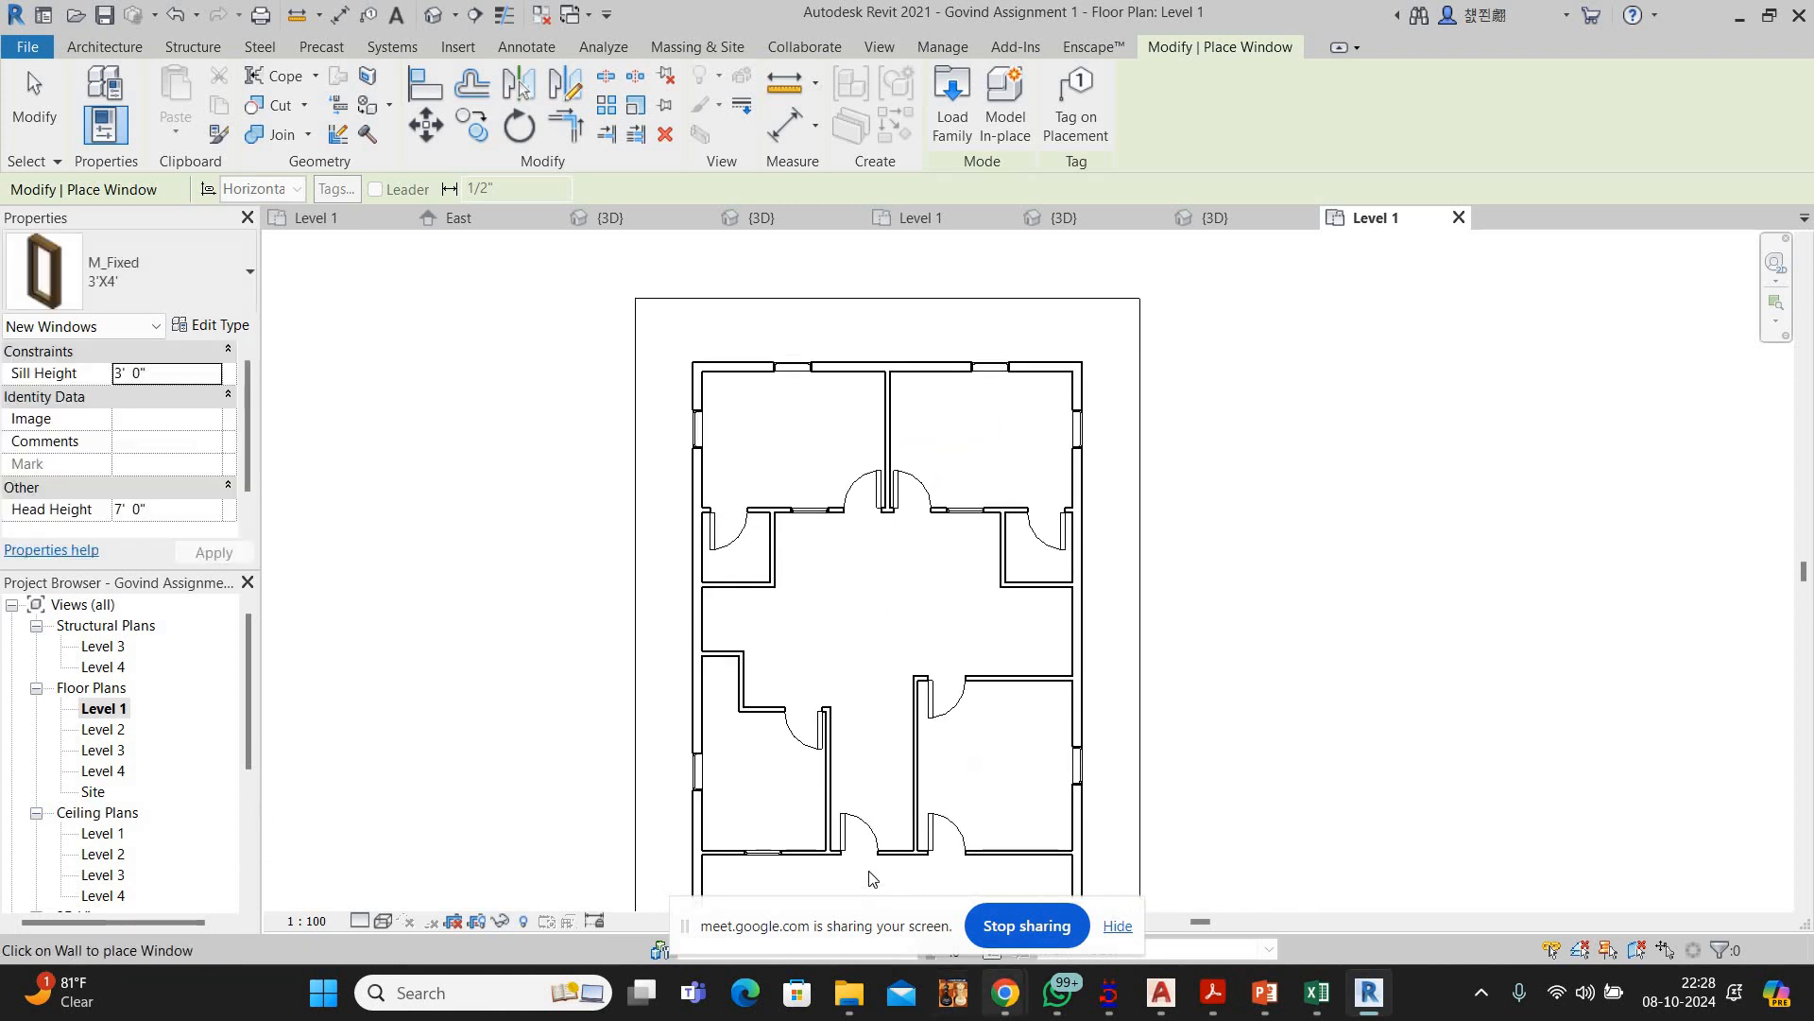
pyautogui.click(1005, 992)
pyautogui.click(940, 832)
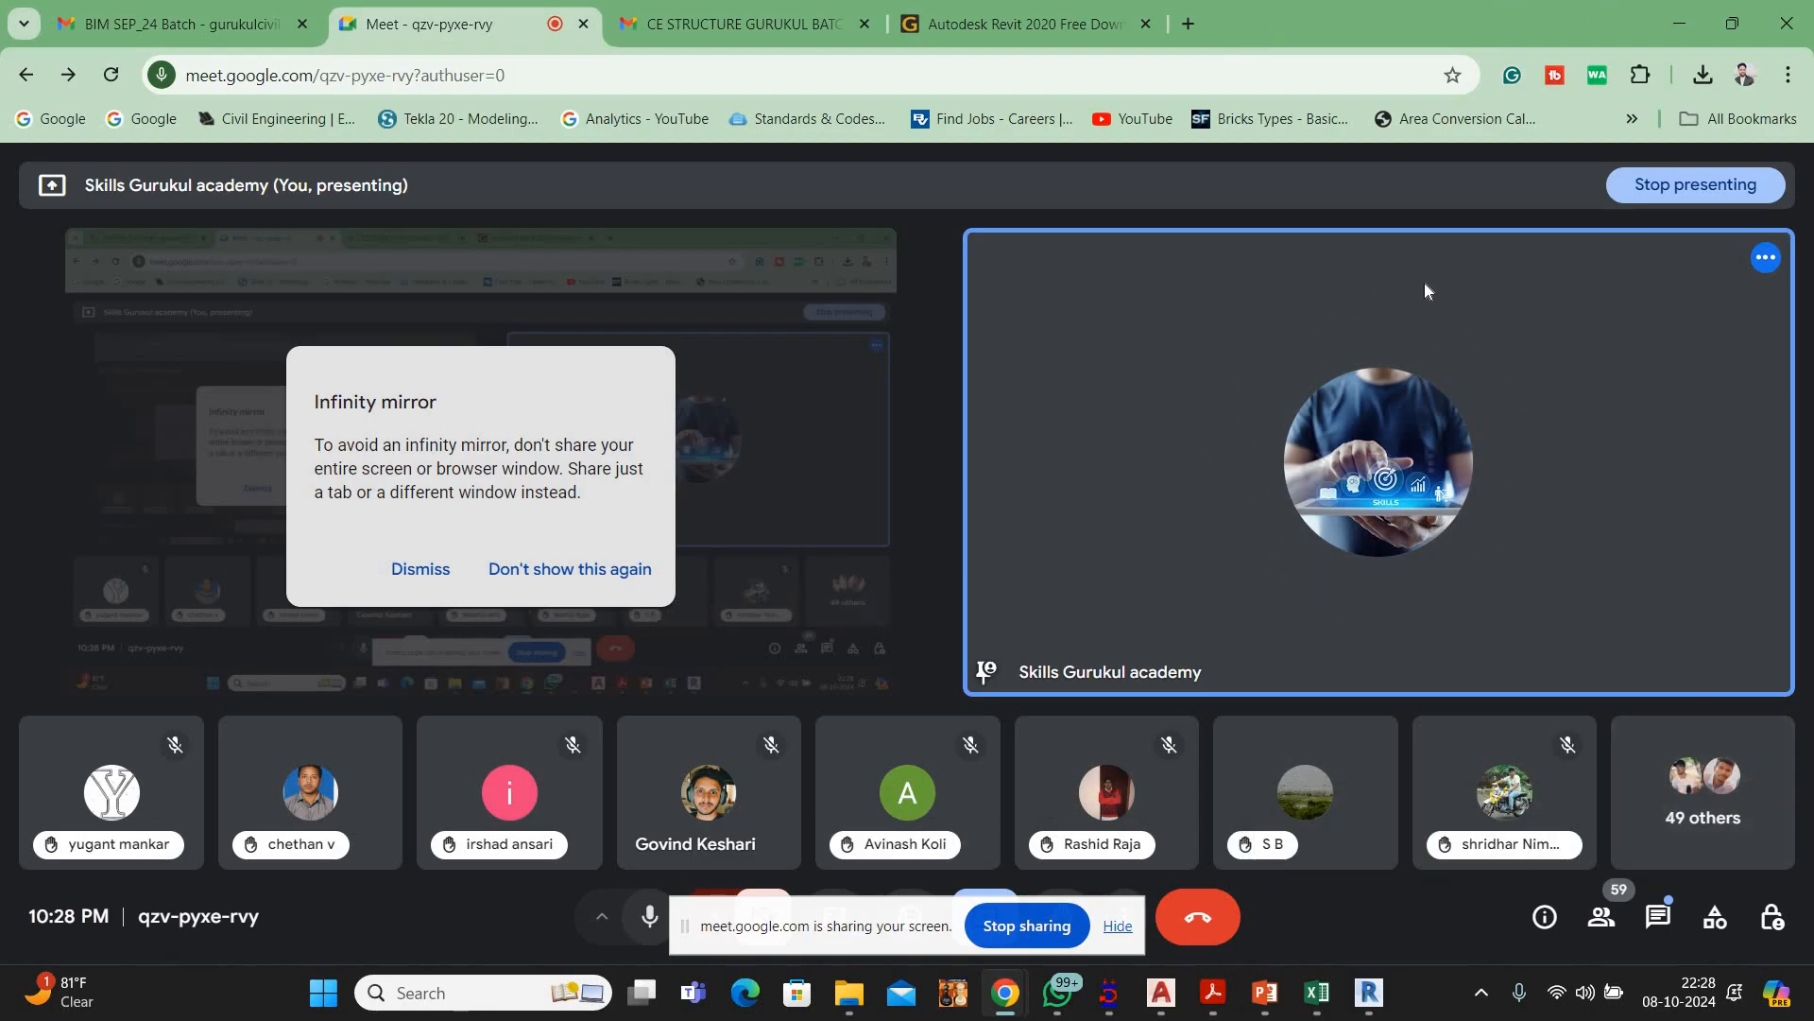
pyautogui.moveTo(1416, 274)
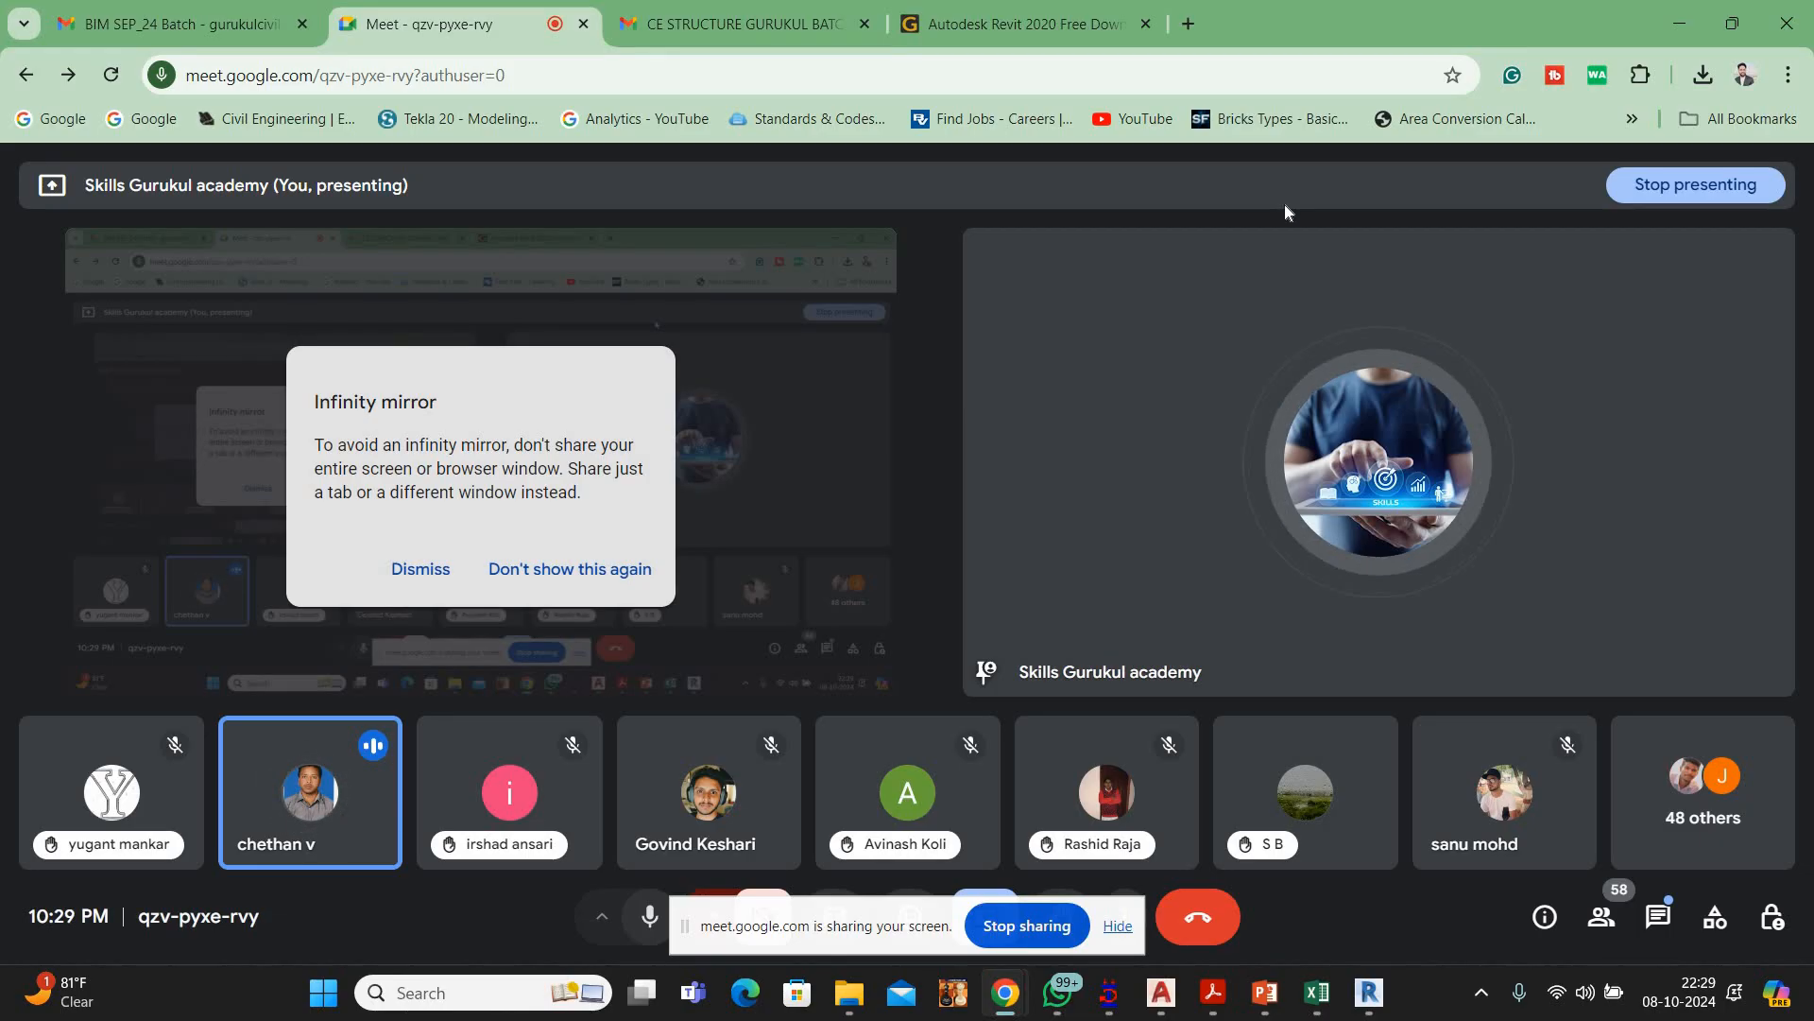
pyautogui.moveTo(1127, 251)
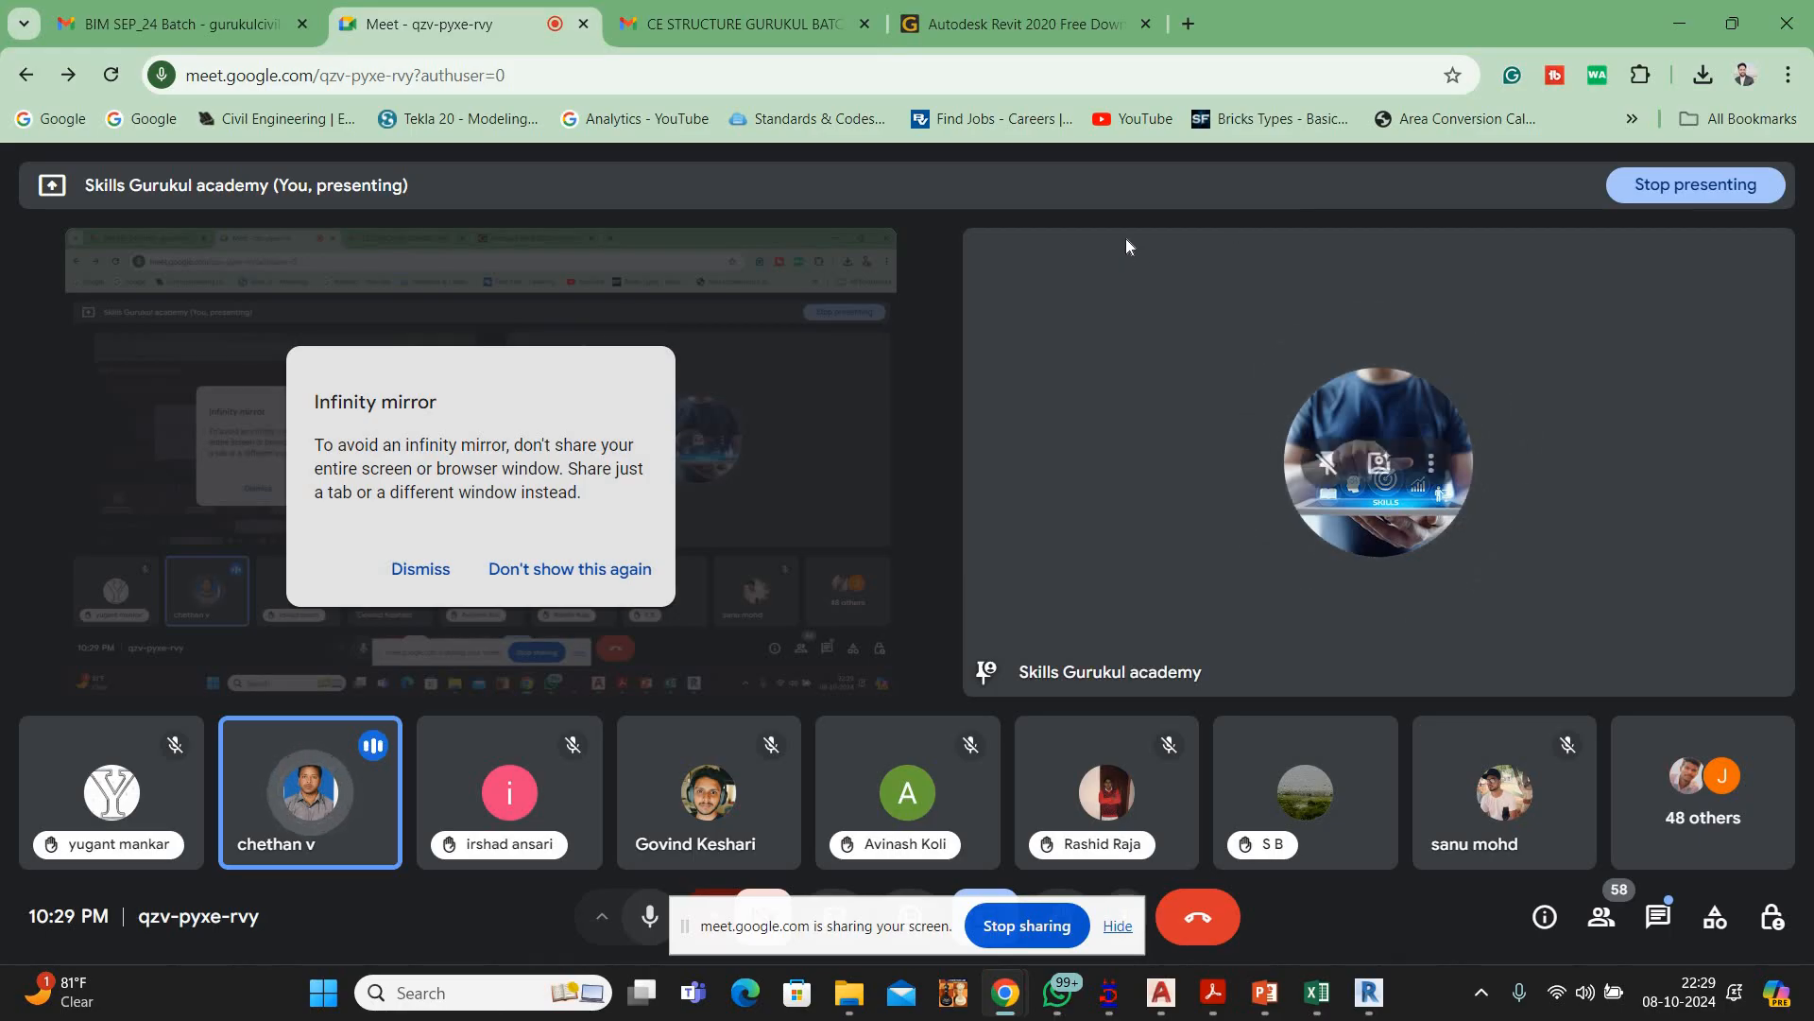
# Return to Revit, end the window placement command and show the whole Level 1 plan with its side elevation markers
pyautogui.click(1679, 23)
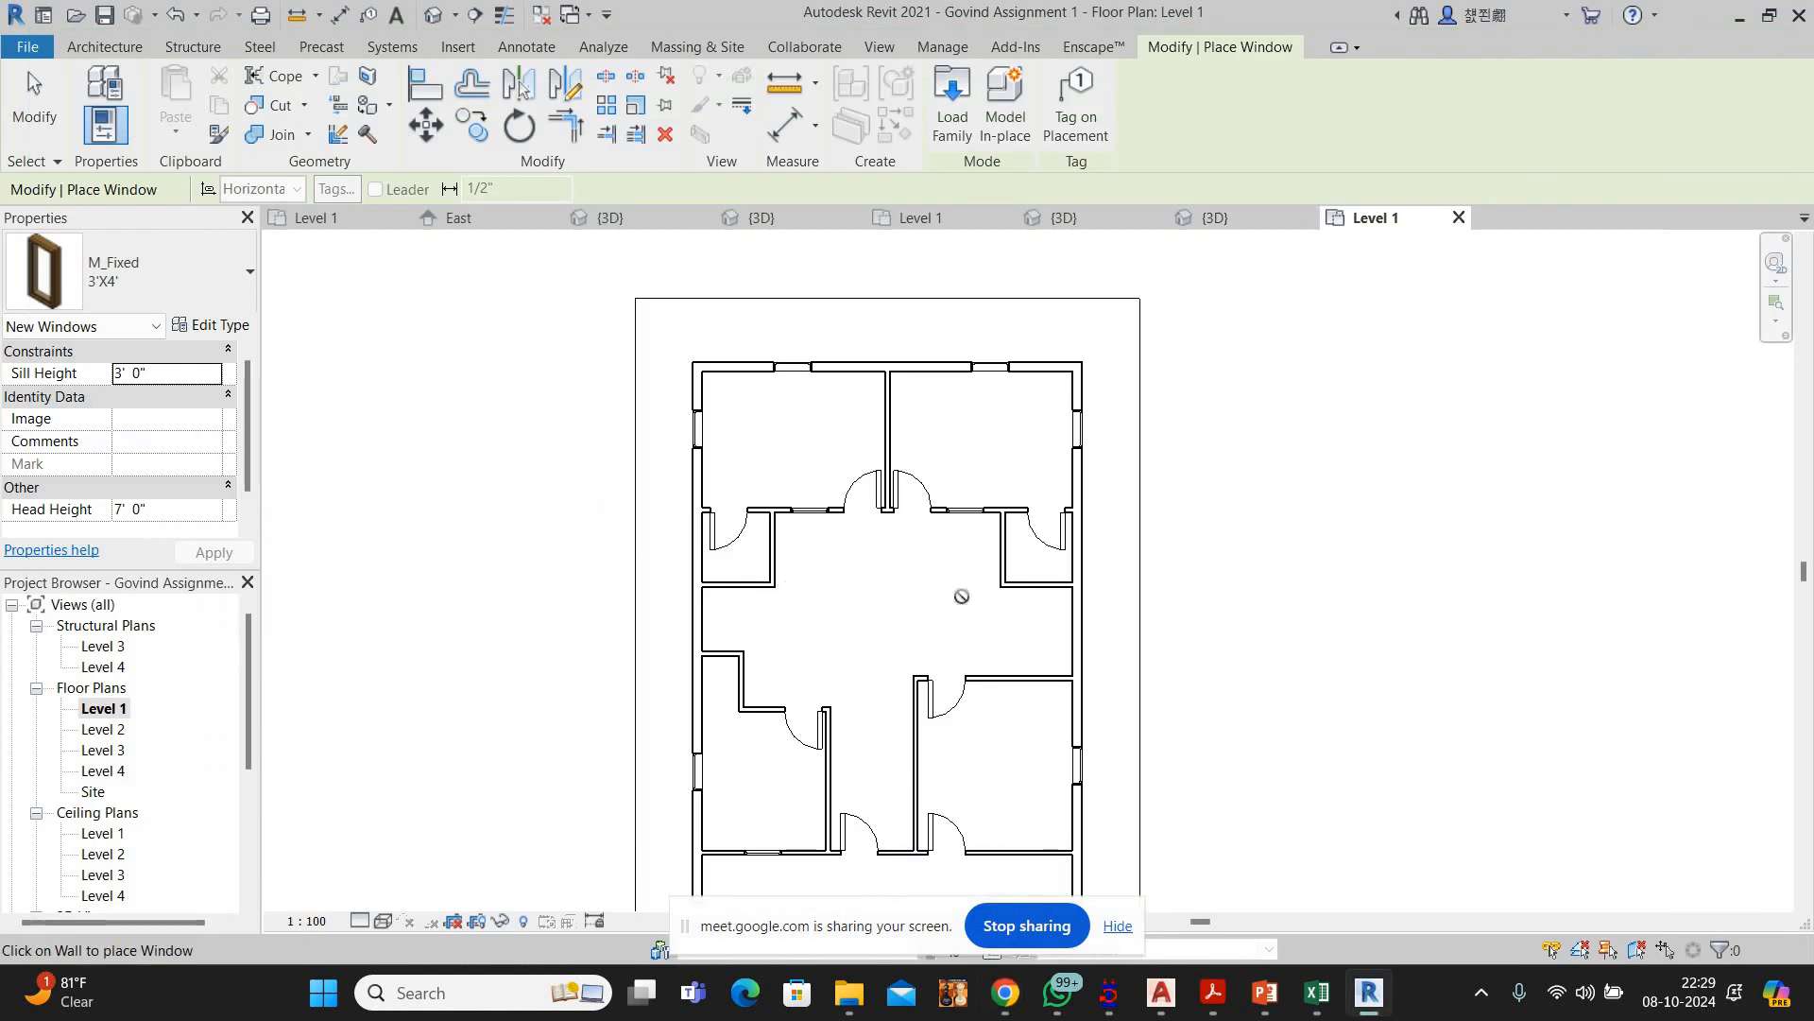
pyautogui.moveTo(1344, 631); pyautogui.dragTo(1317, 575, button='middle')
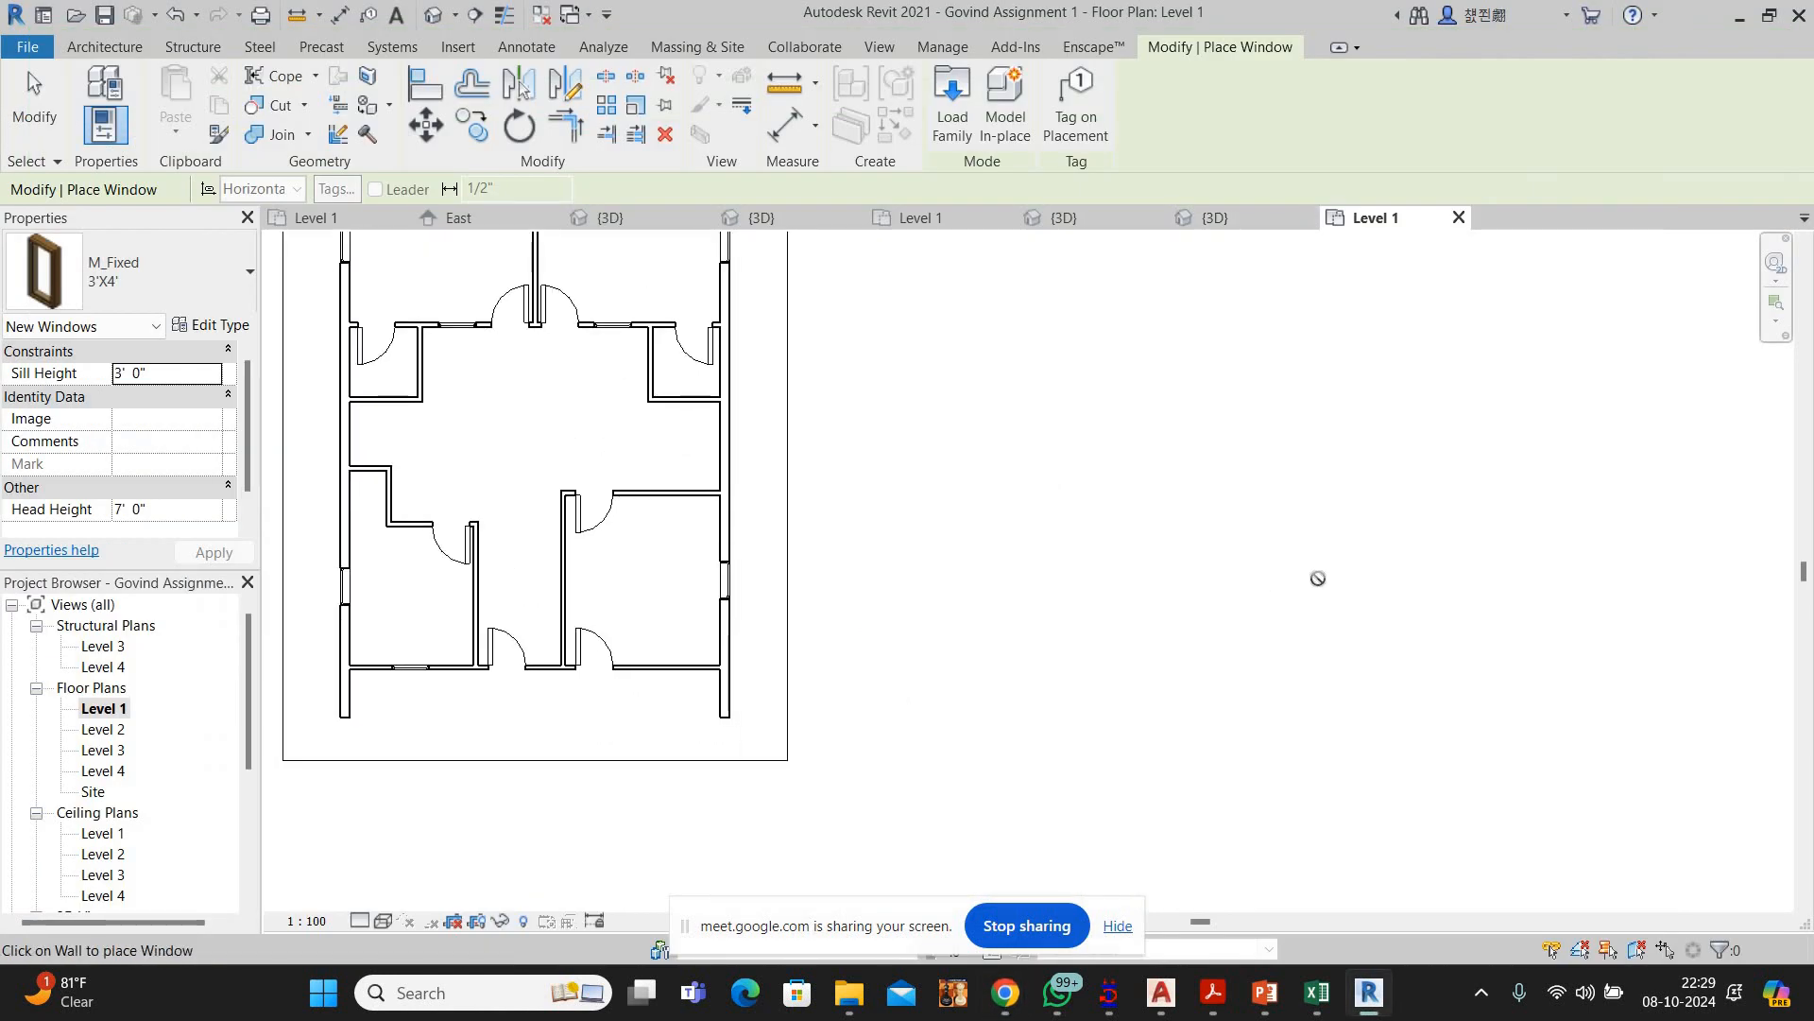
pyautogui.rightClick(1286, 443)
pyautogui.click(1284, 440)
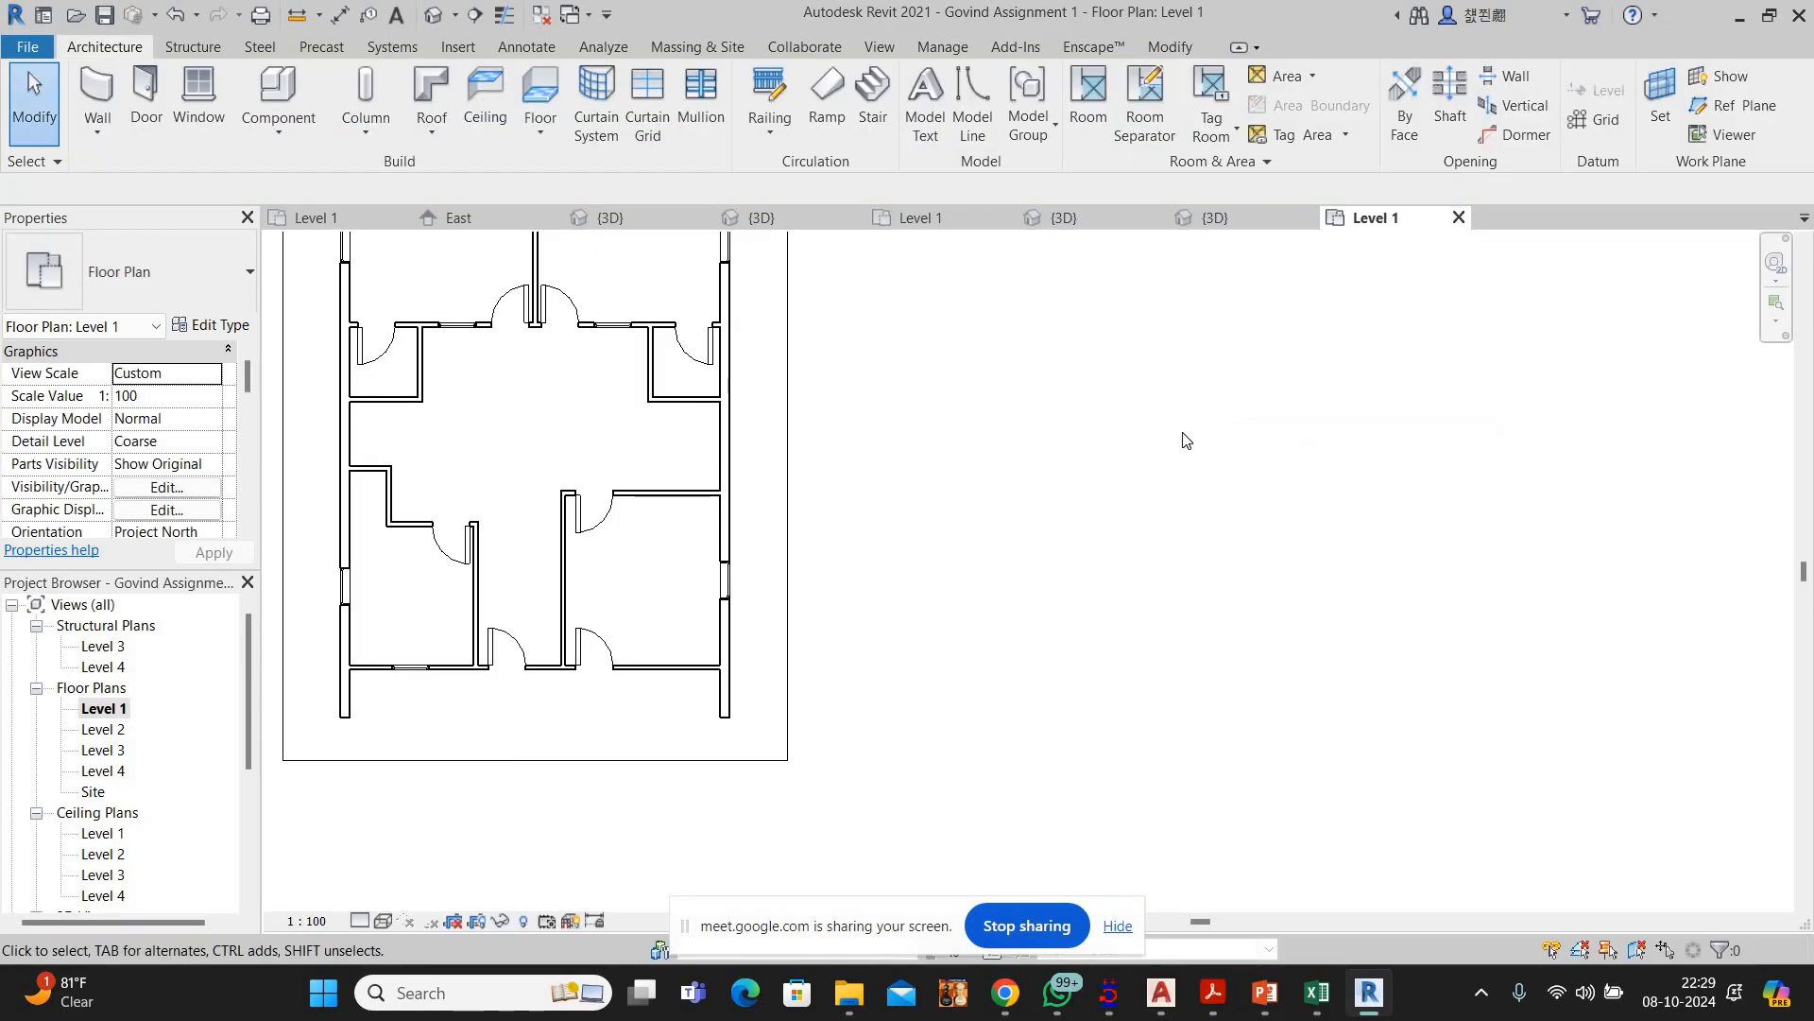
pyautogui.scroll(-1, 1184, 441)
pyautogui.scroll(-3, 1191, 439)
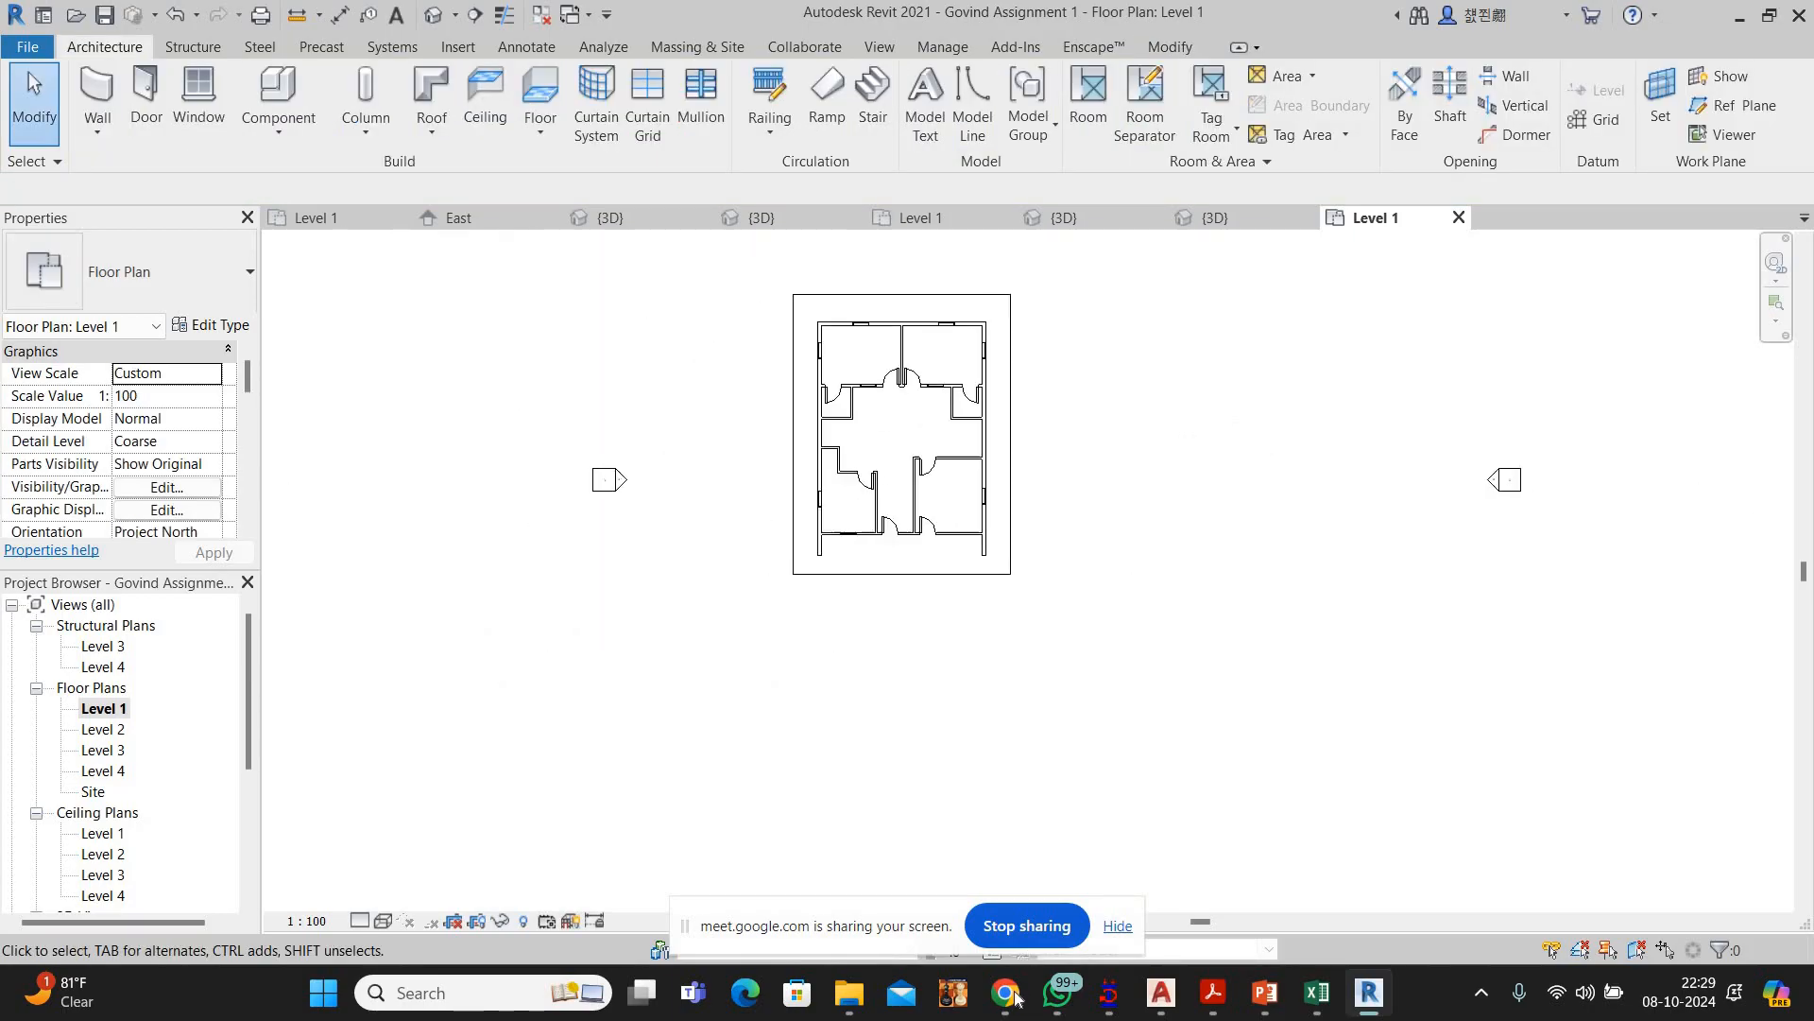
# Switch to the Google Meet call and mute the unmuted participant in the second tile for everyone
pyautogui.click(882, 874)
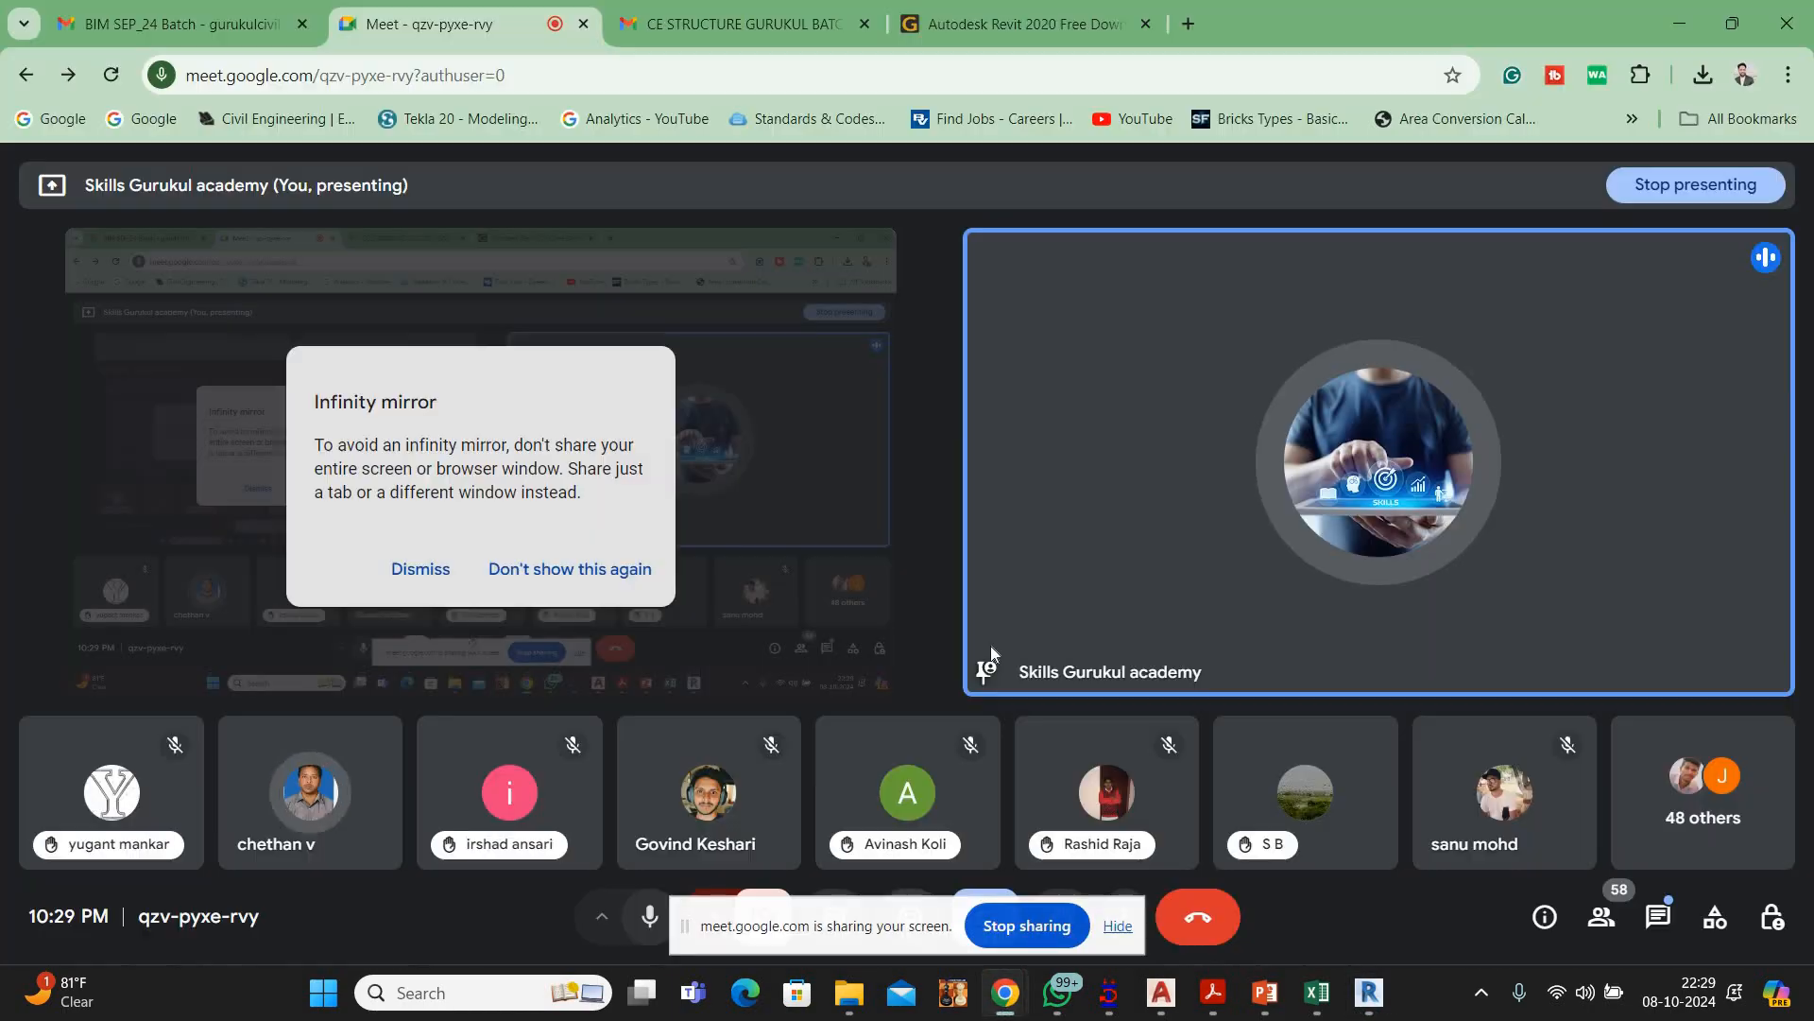
pyautogui.click(310, 792)
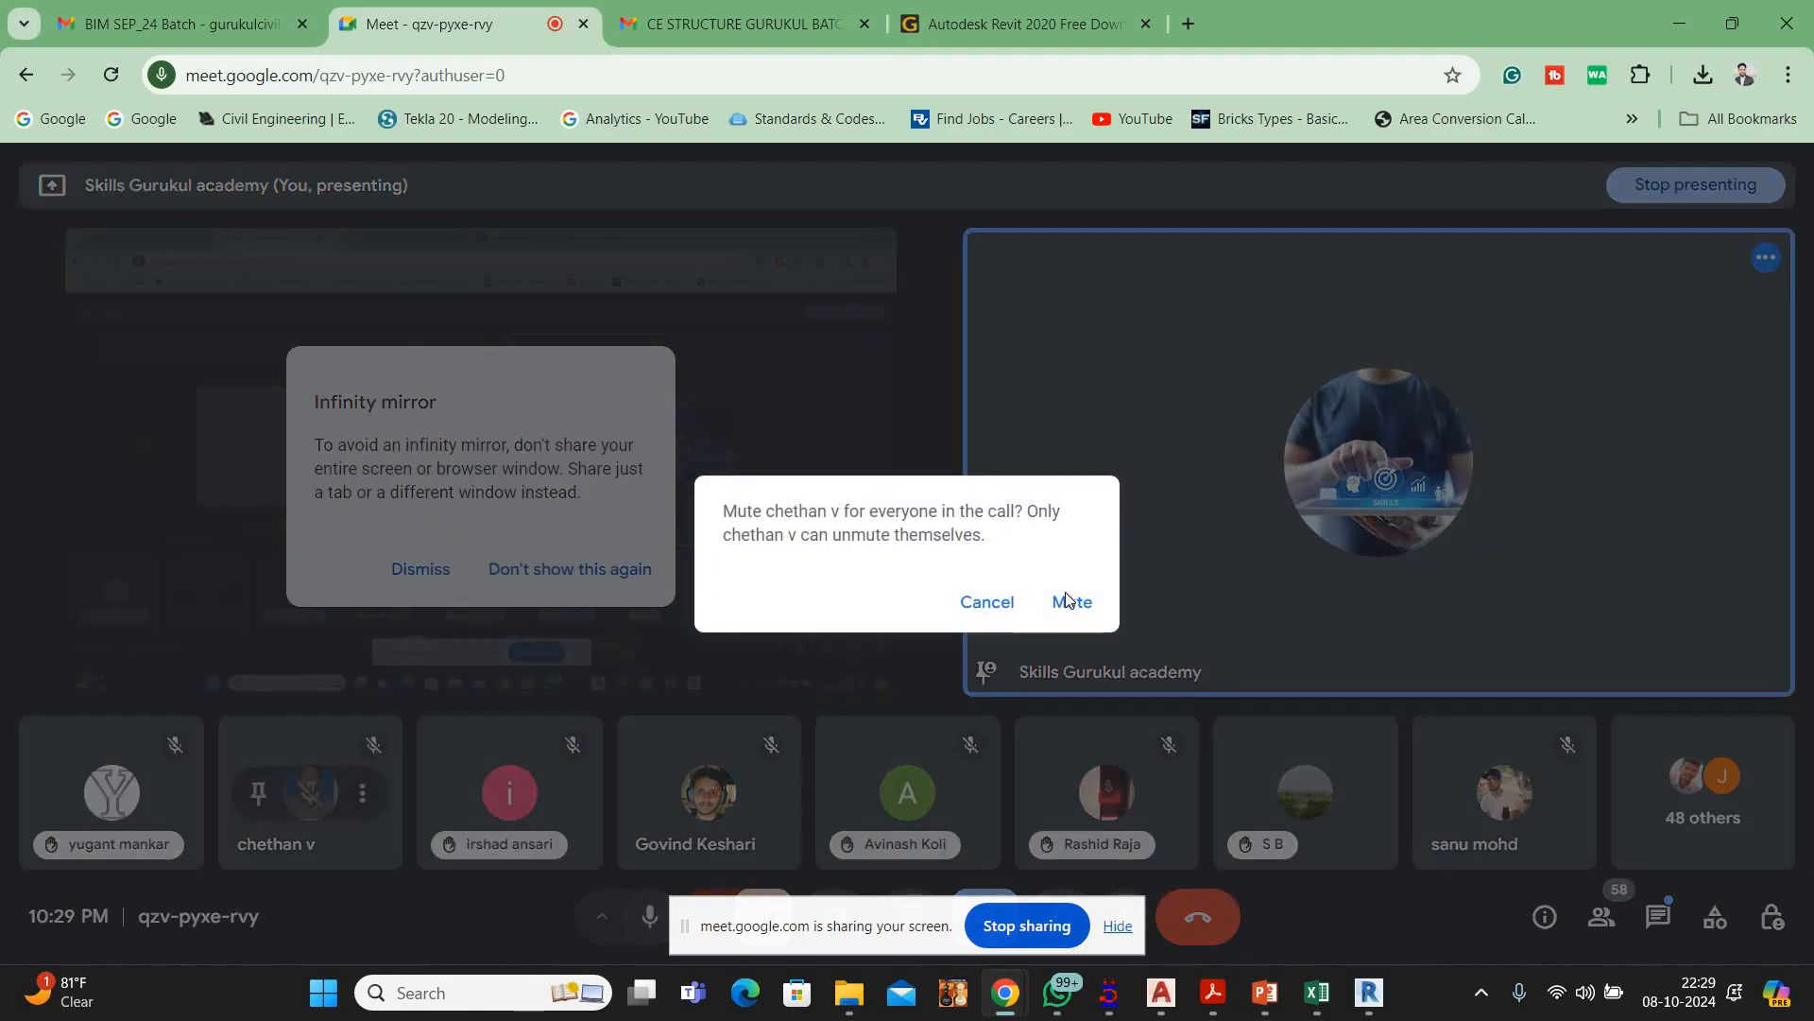
pyautogui.click(1037, 604)
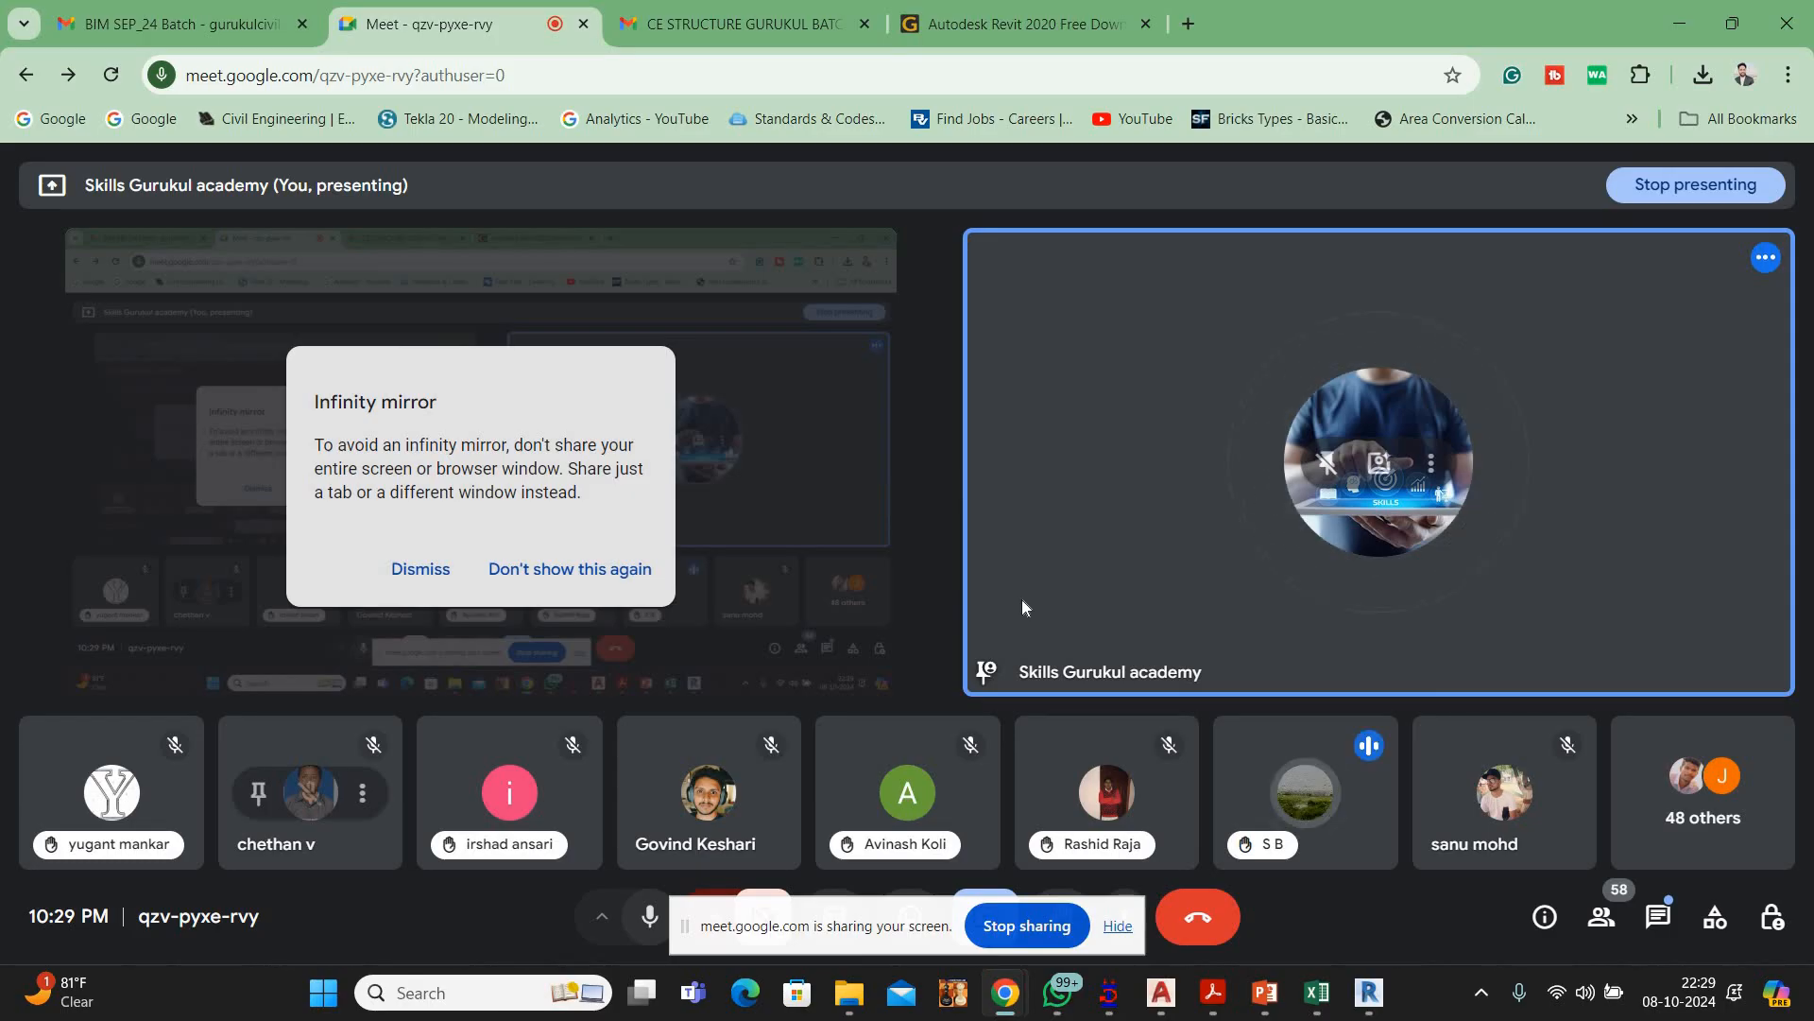
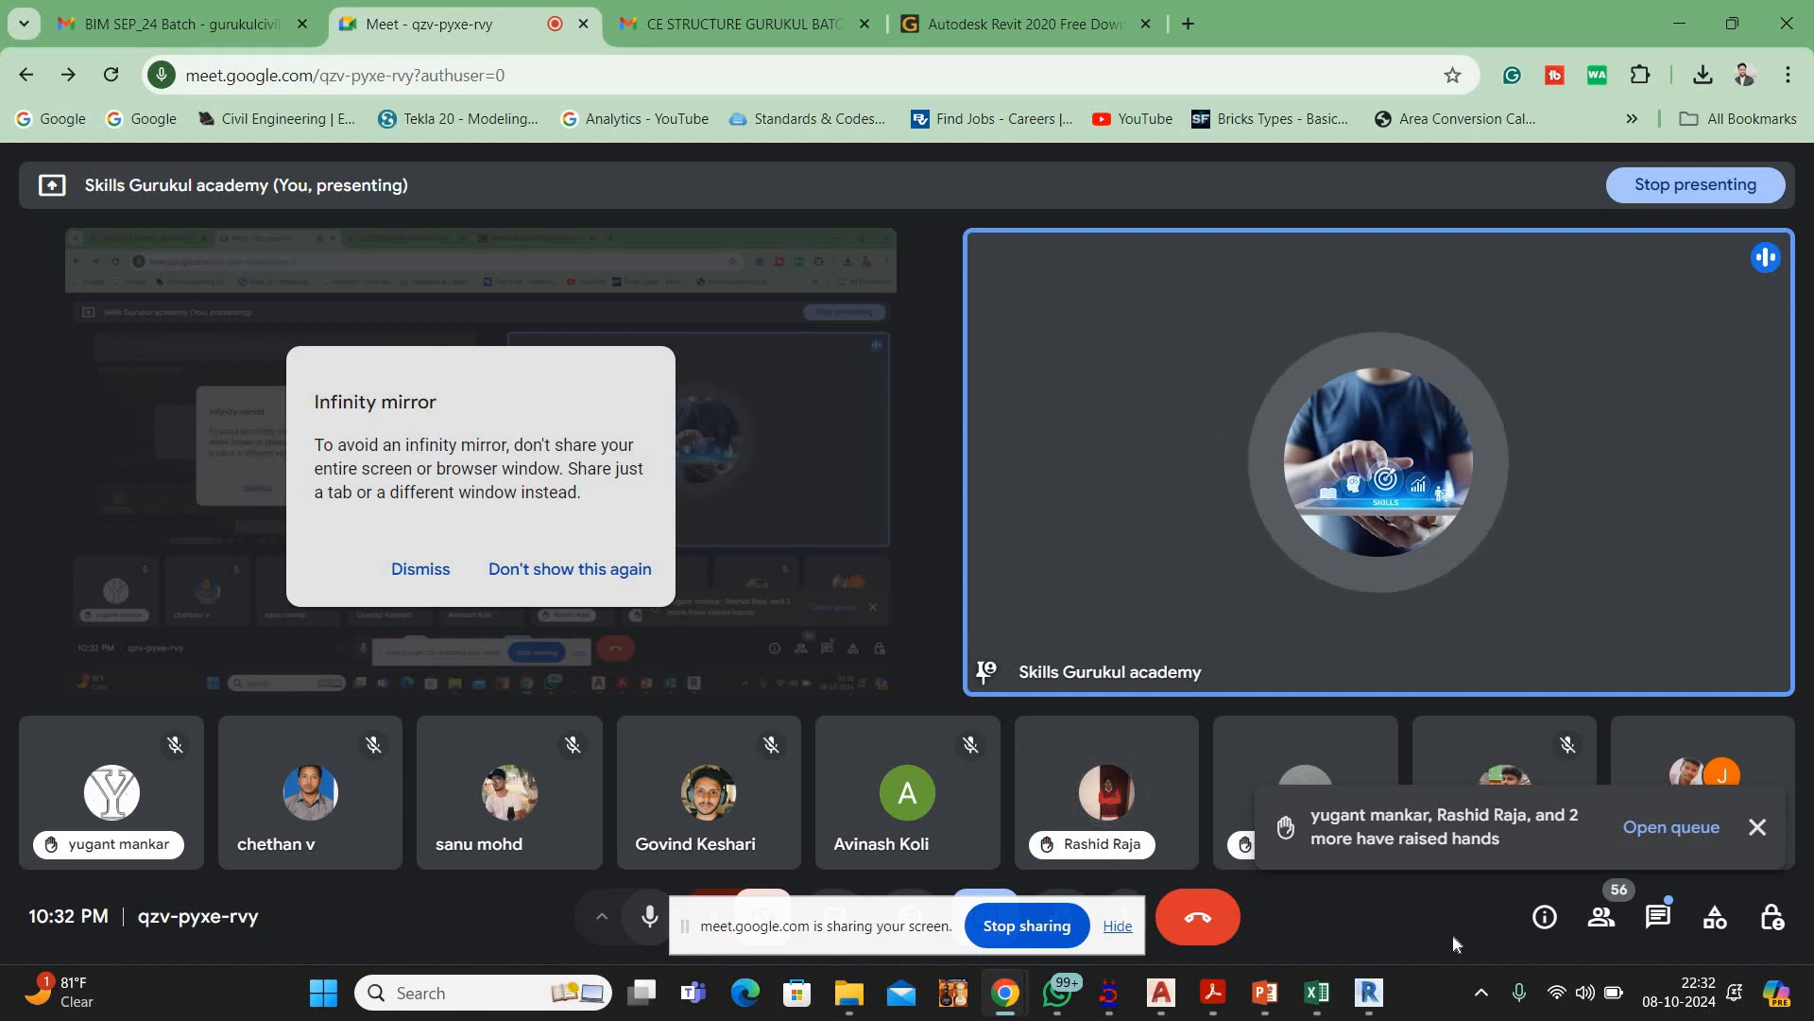
# Switch back to Revit and show the User Interface options that control the display of the Project Browser and Properties
pyautogui.click(1369, 1009)
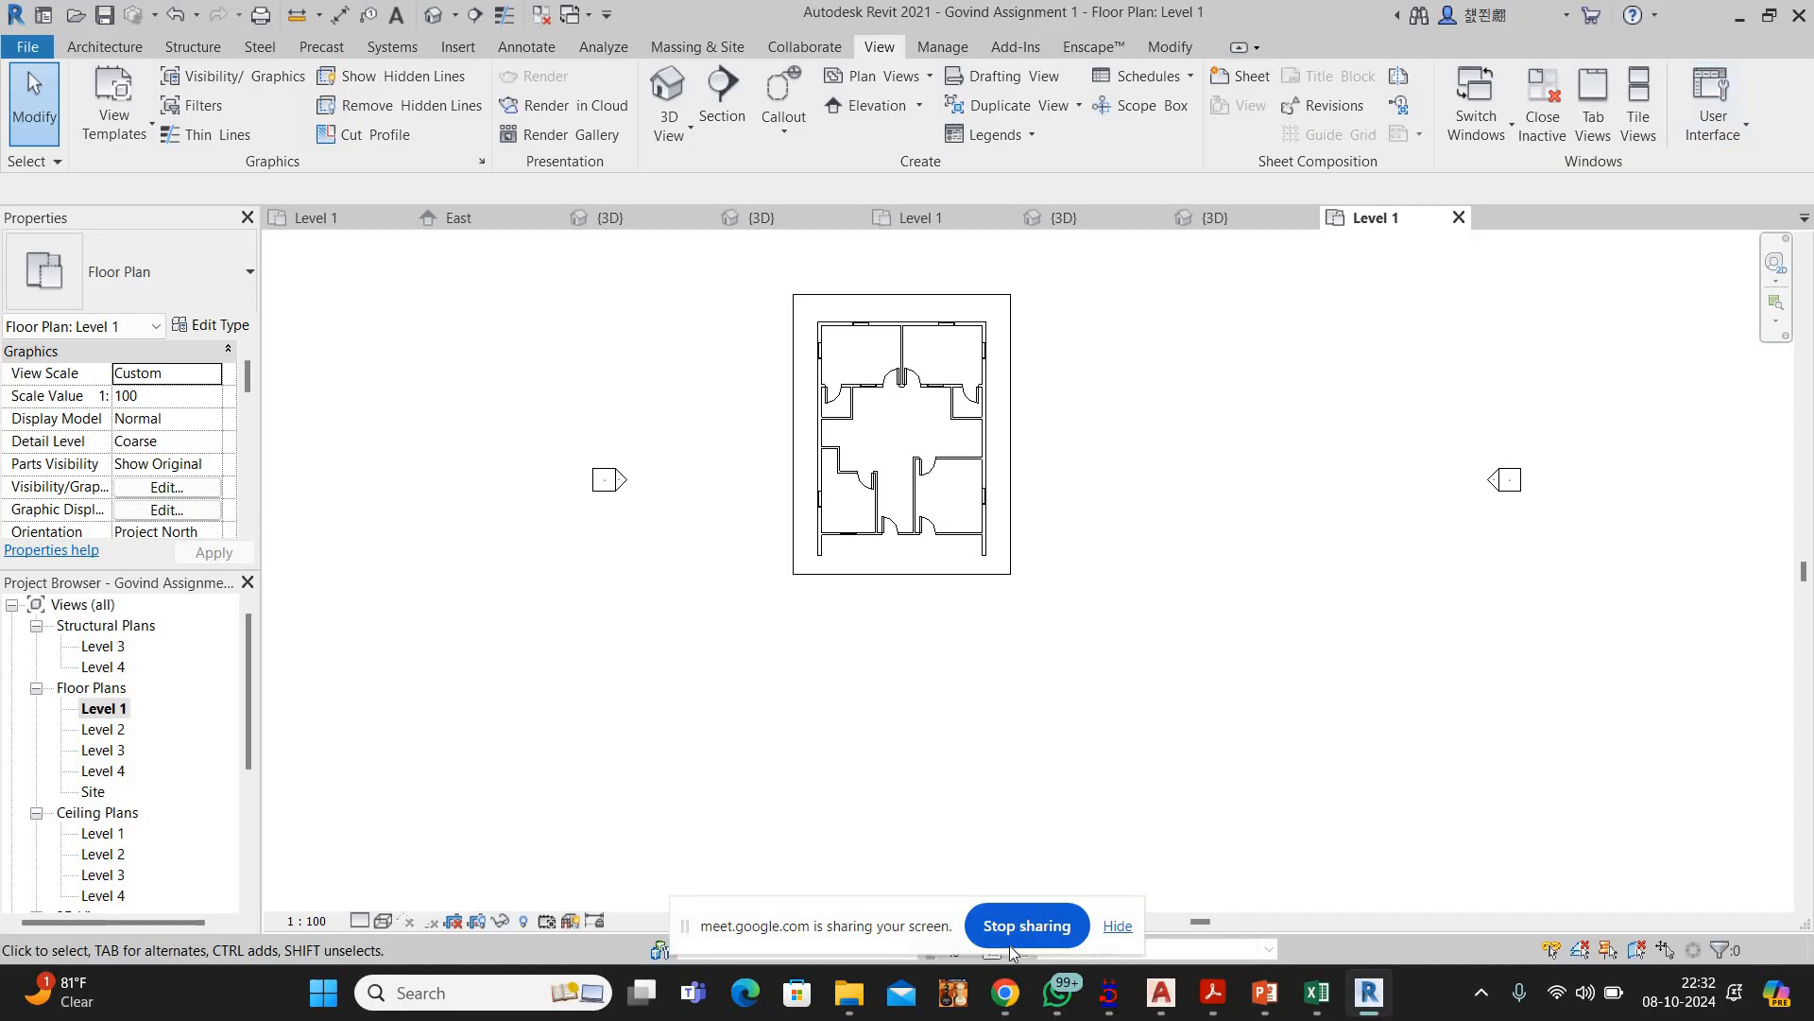
pyautogui.moveTo(1006, 992)
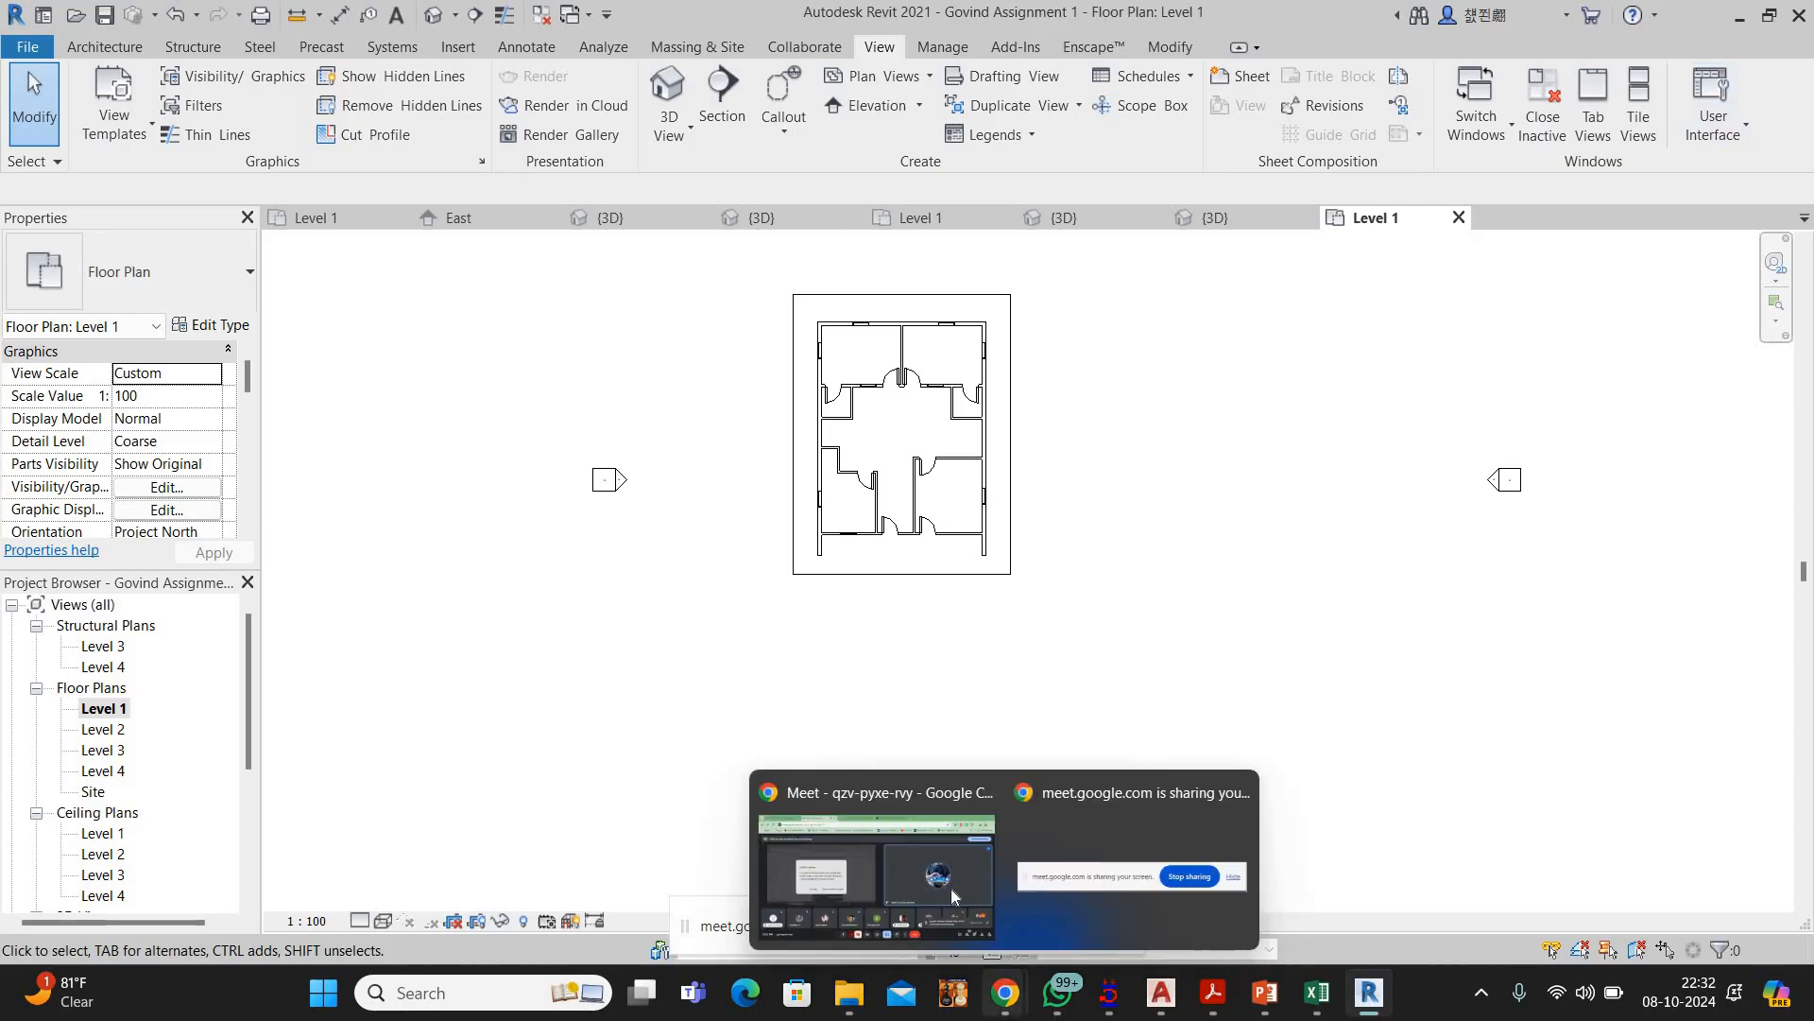
pyautogui.moveTo(951, 888)
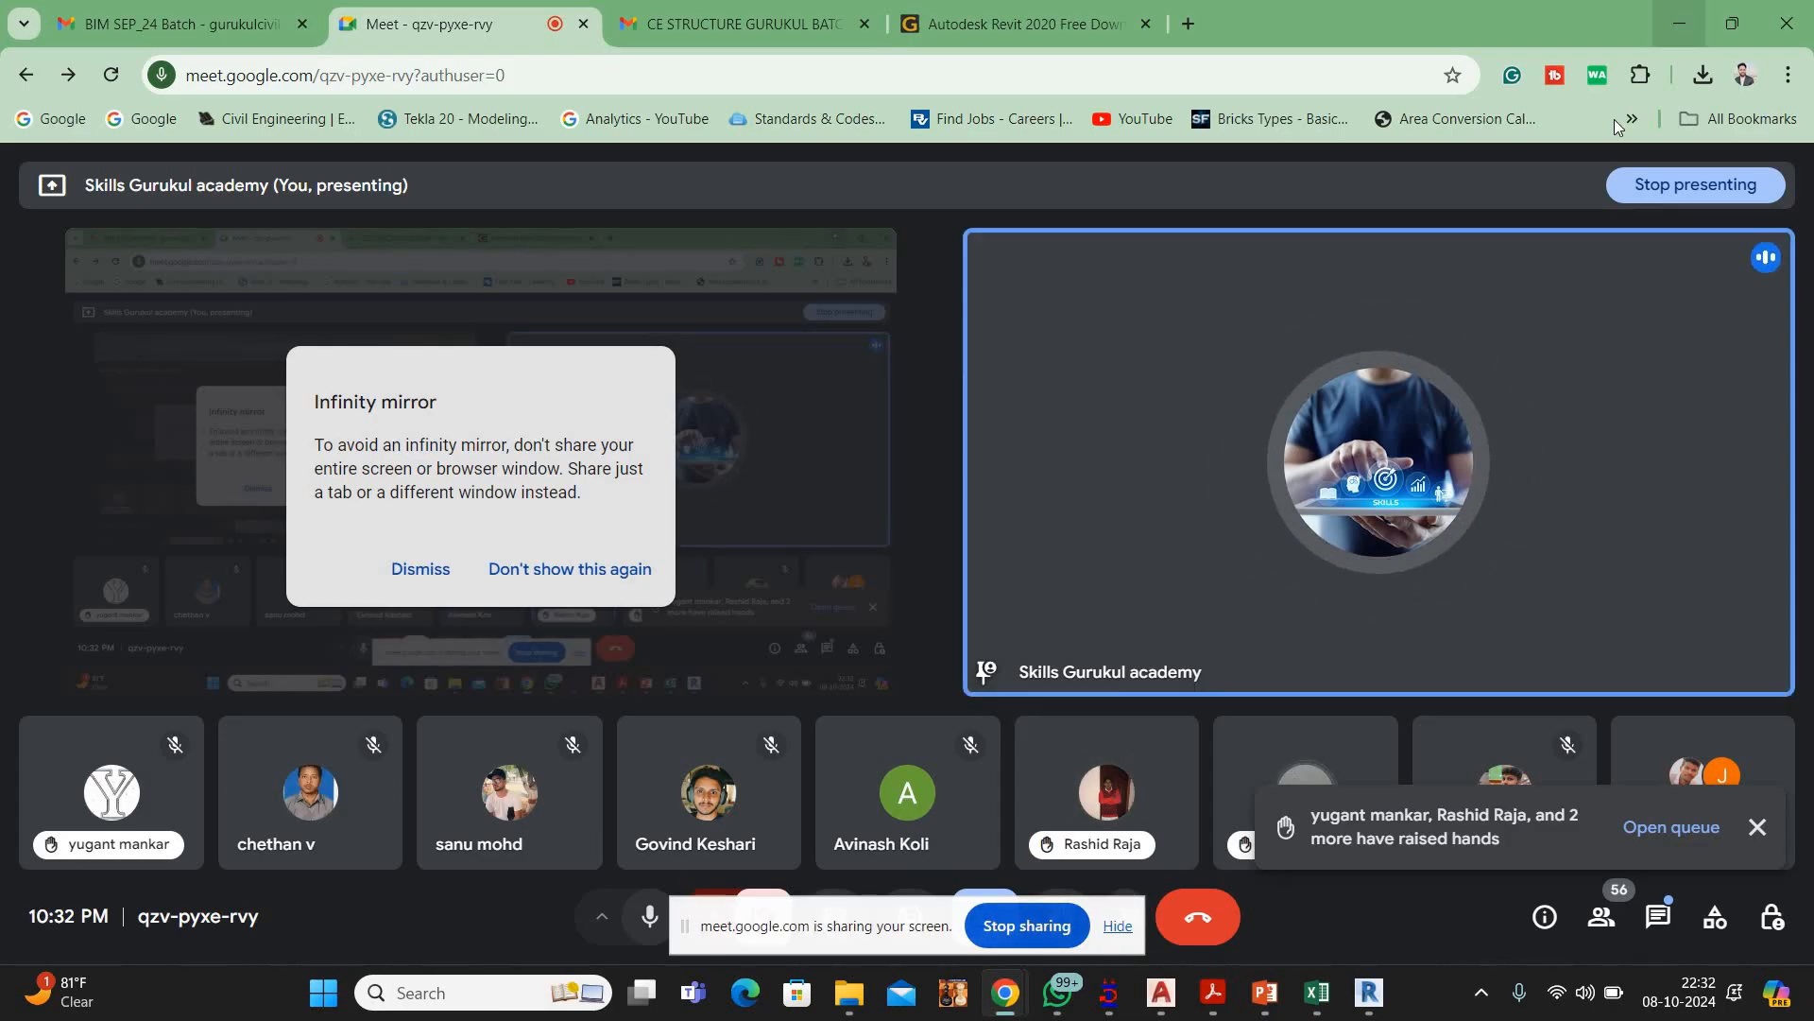
pyautogui.click(1678, 21)
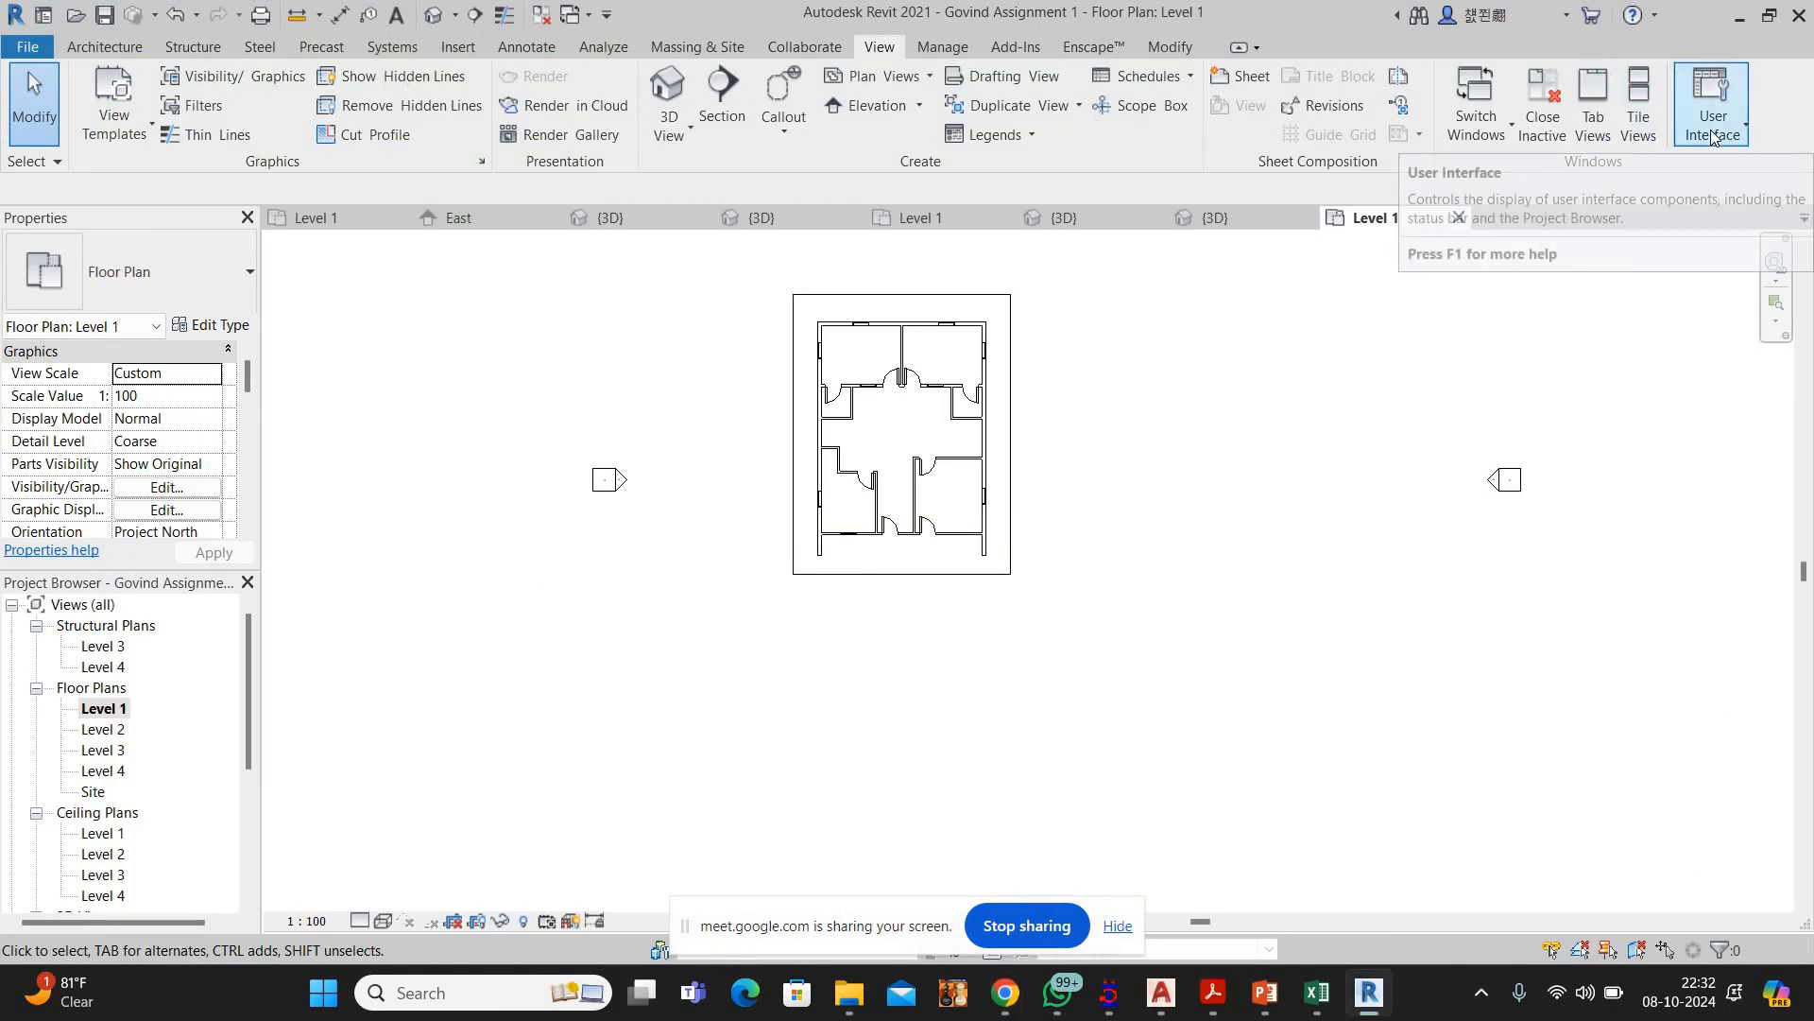
pyautogui.click(1713, 135)
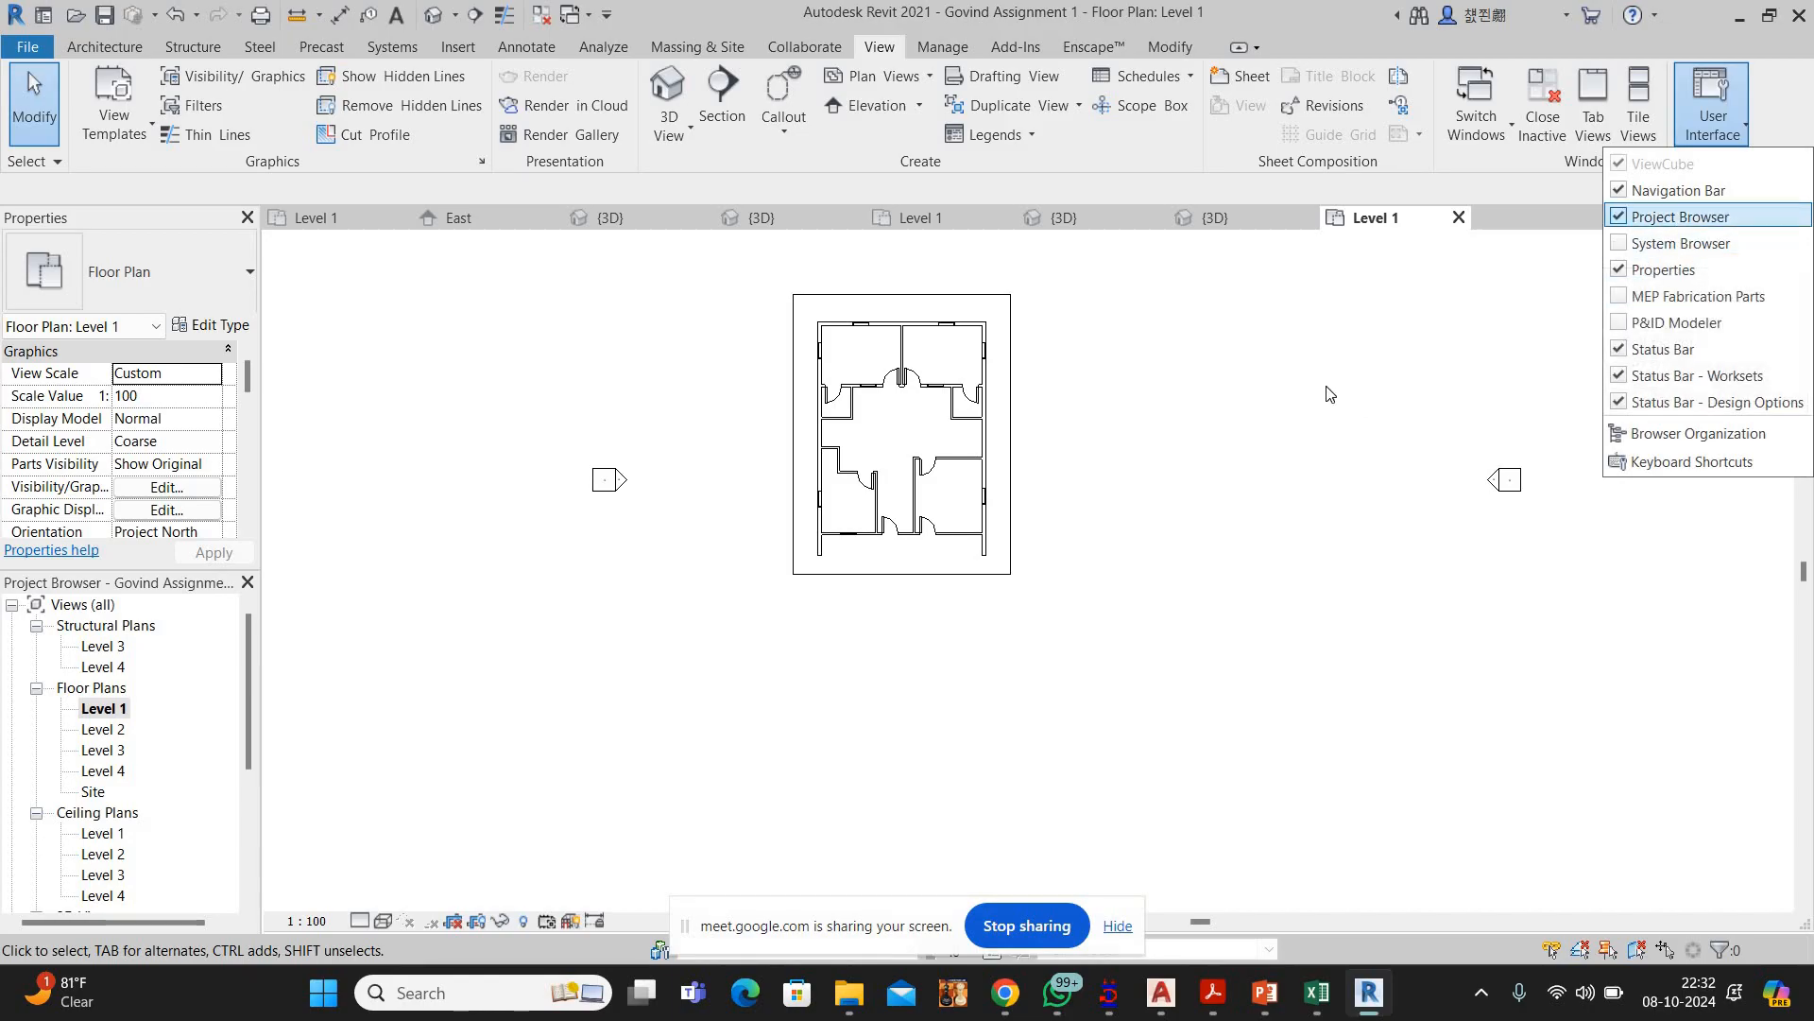
pyautogui.click(1073, 819)
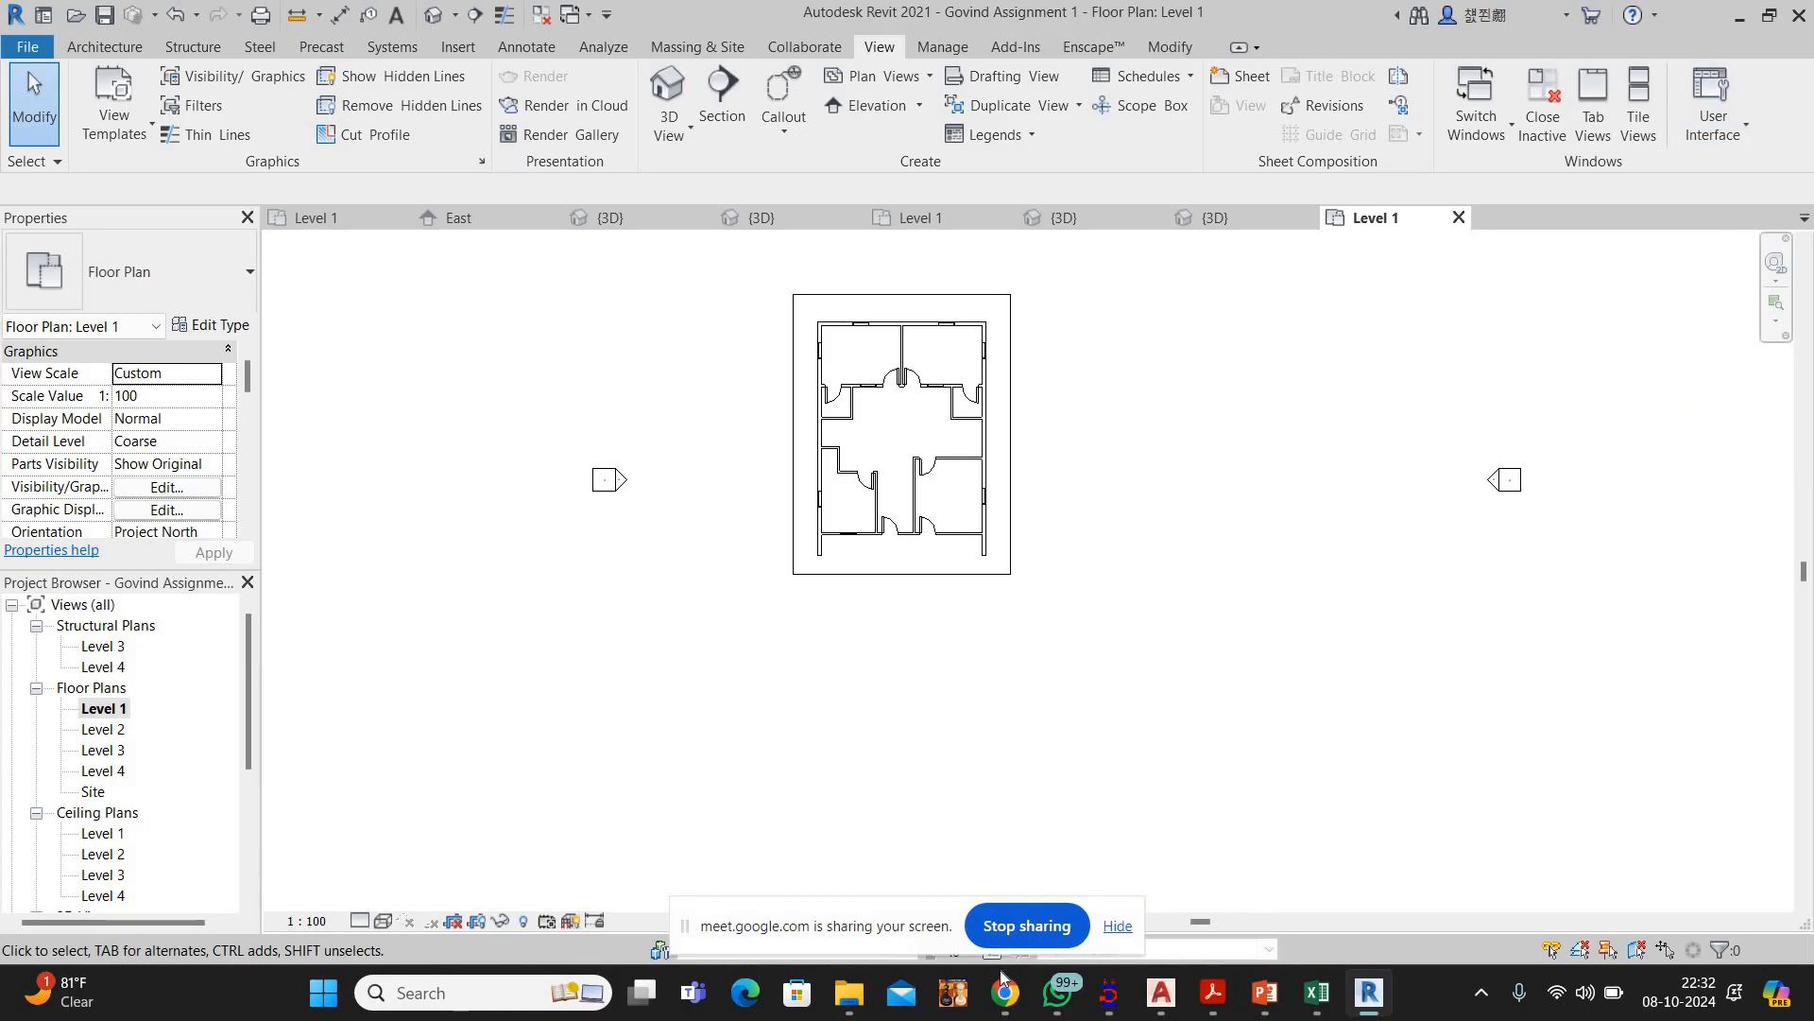
# Return to the Google Meet call, dismiss the raised-hands notice and mute another unmuted participant for everyone
pyautogui.moveTo(1005, 992)
pyautogui.click(860, 862)
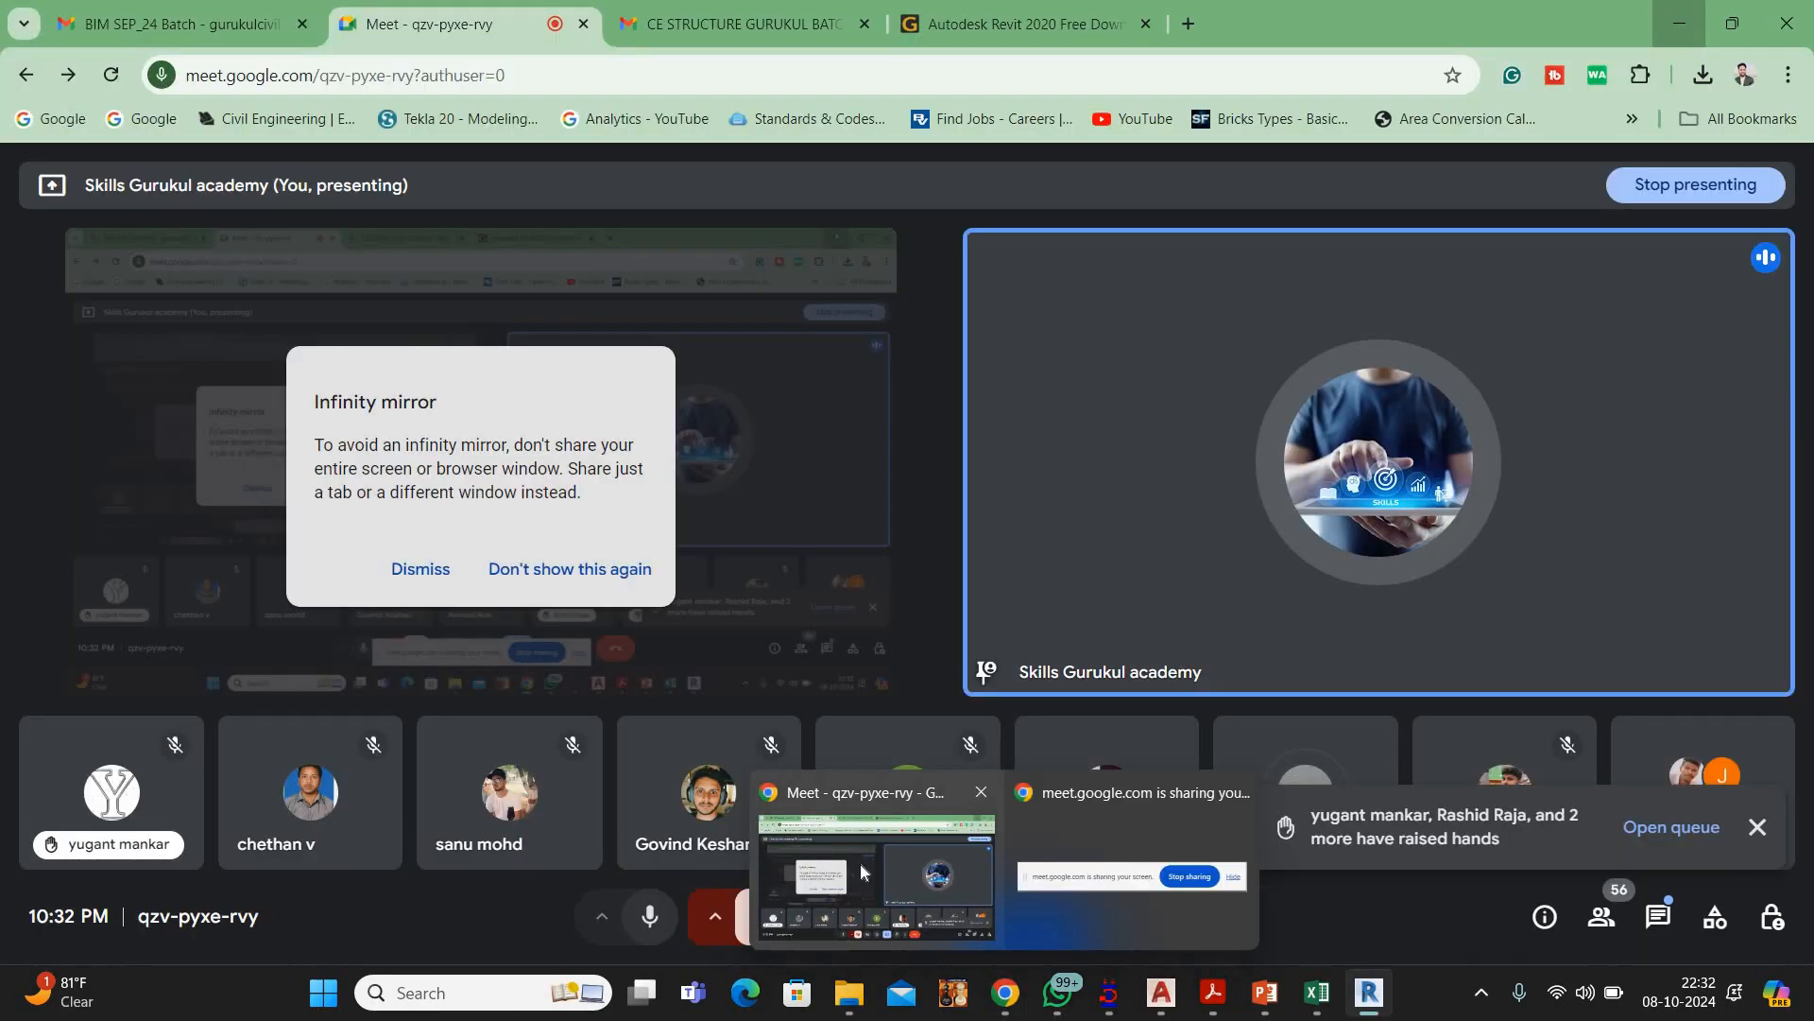
pyautogui.click(1757, 828)
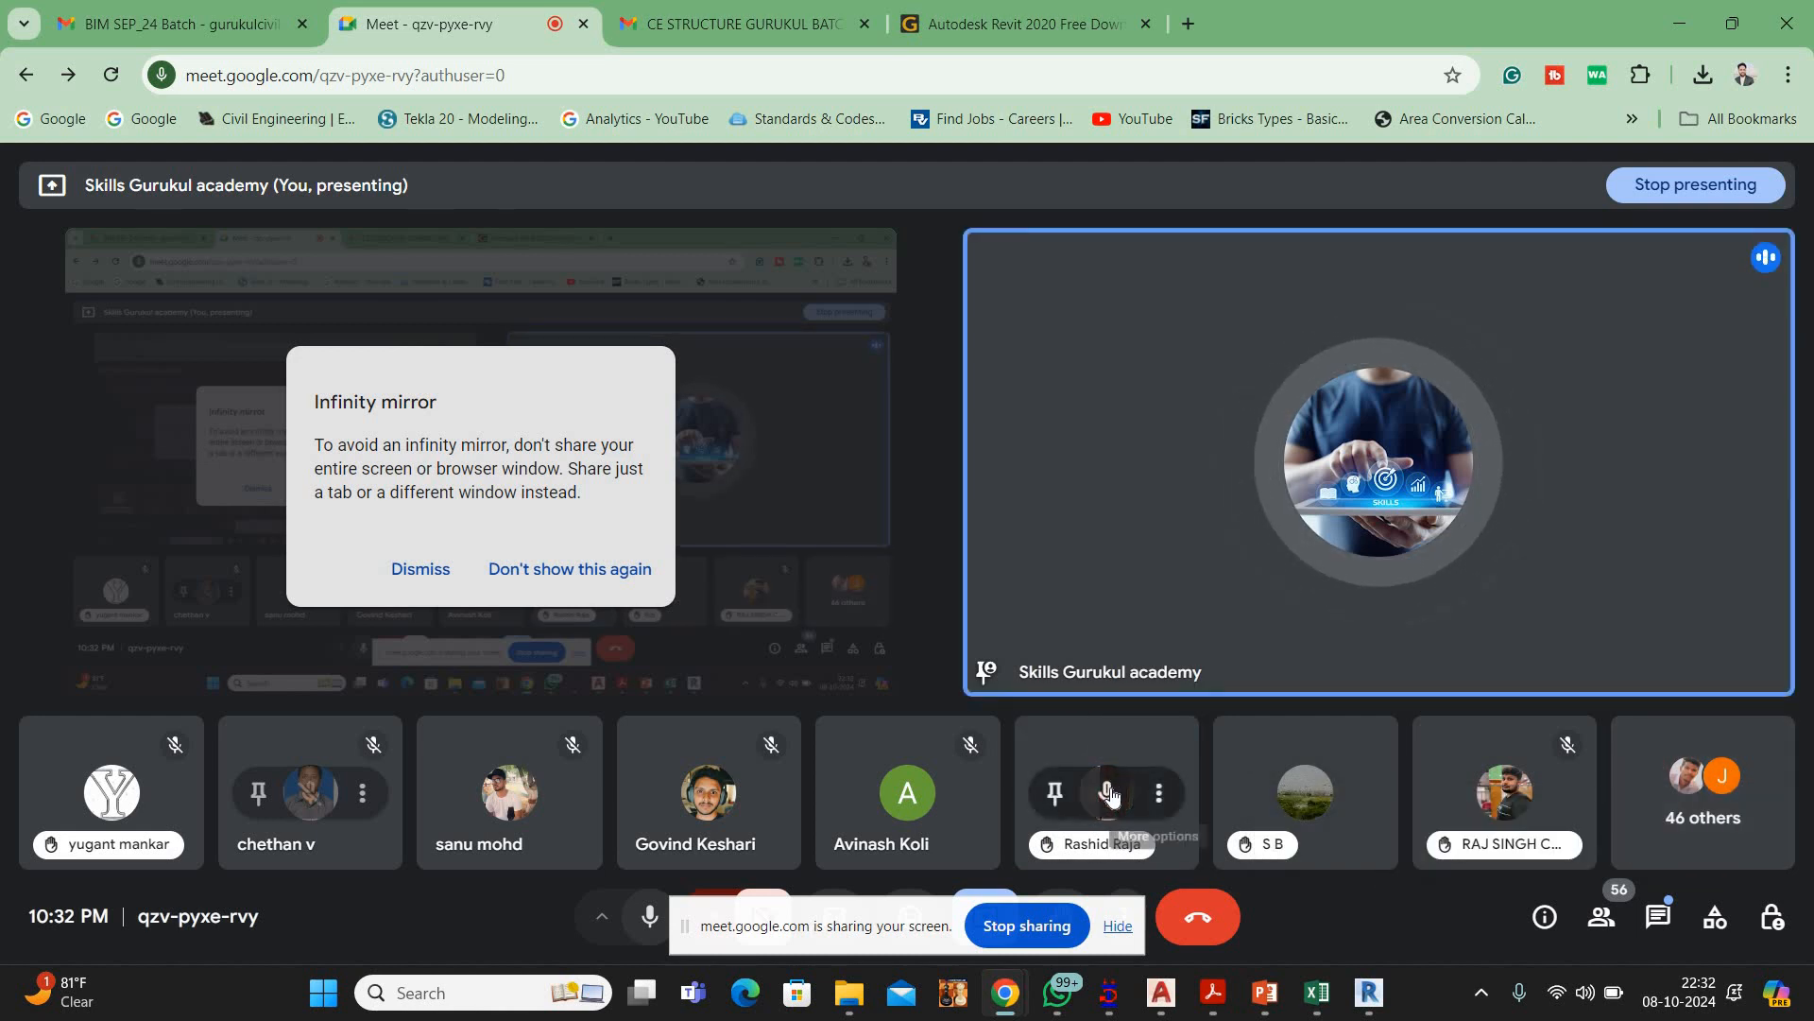
pyautogui.click(1108, 794)
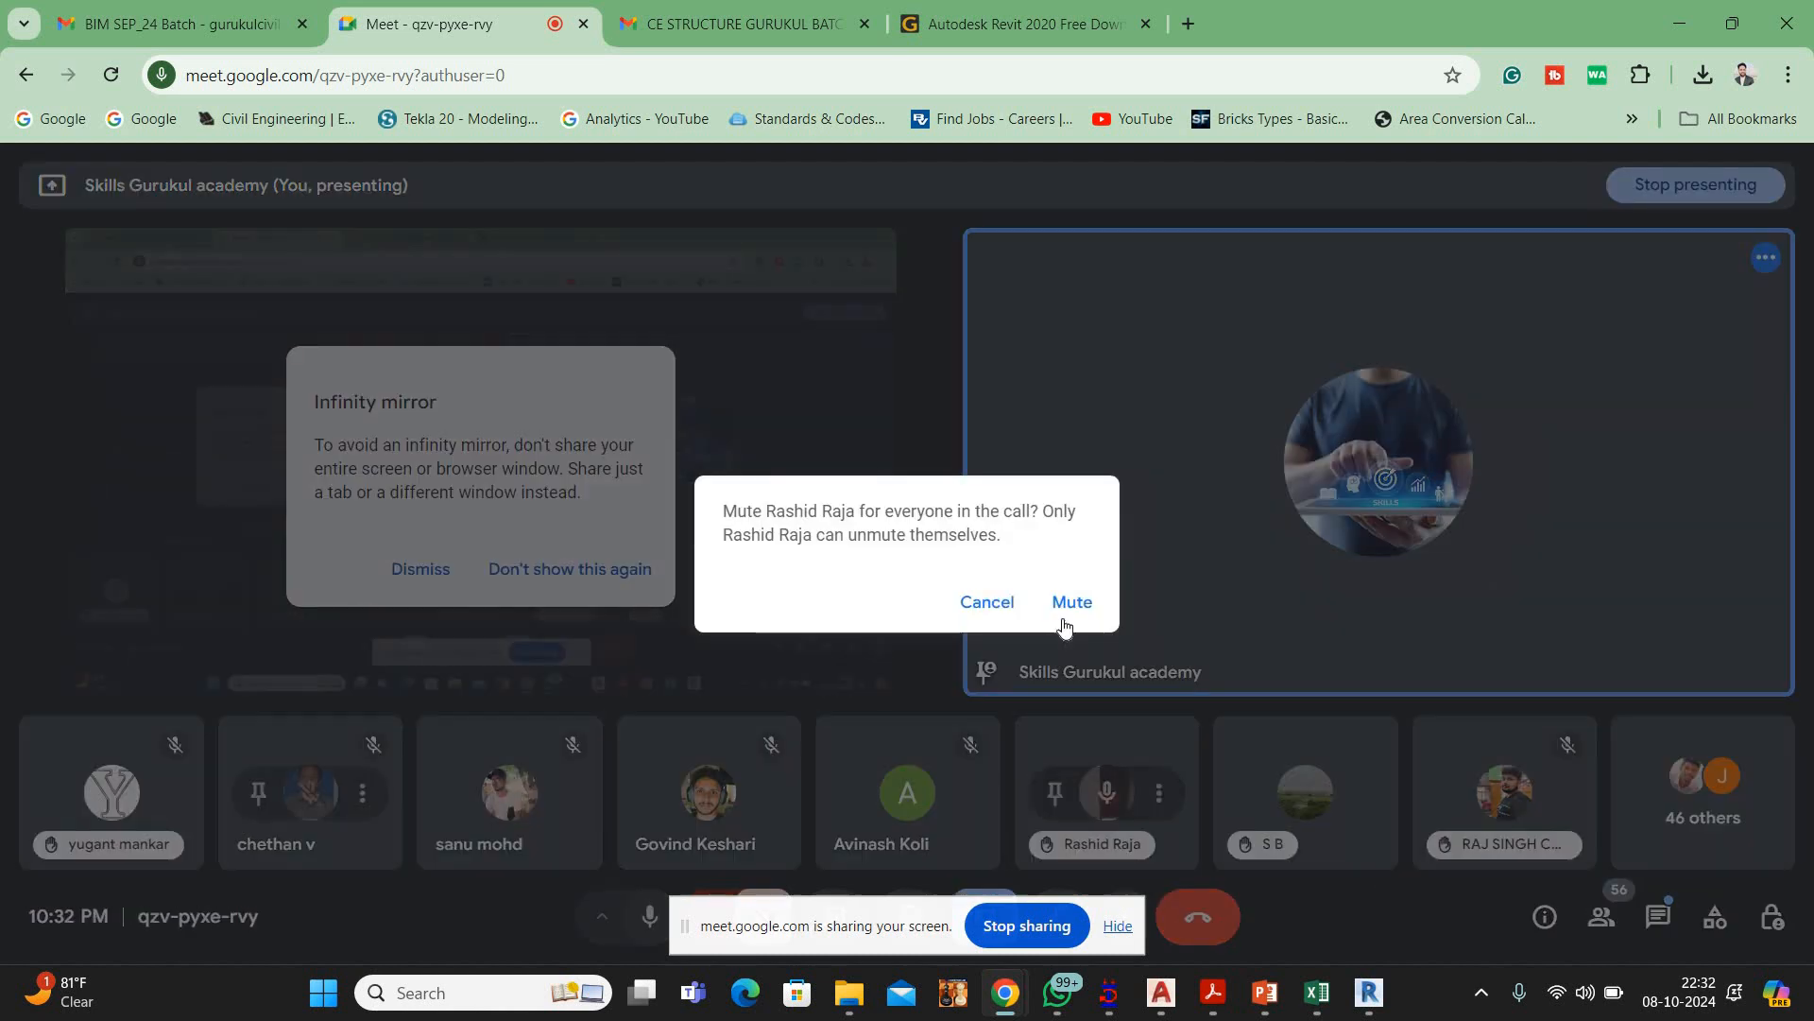
pyautogui.click(1064, 619)
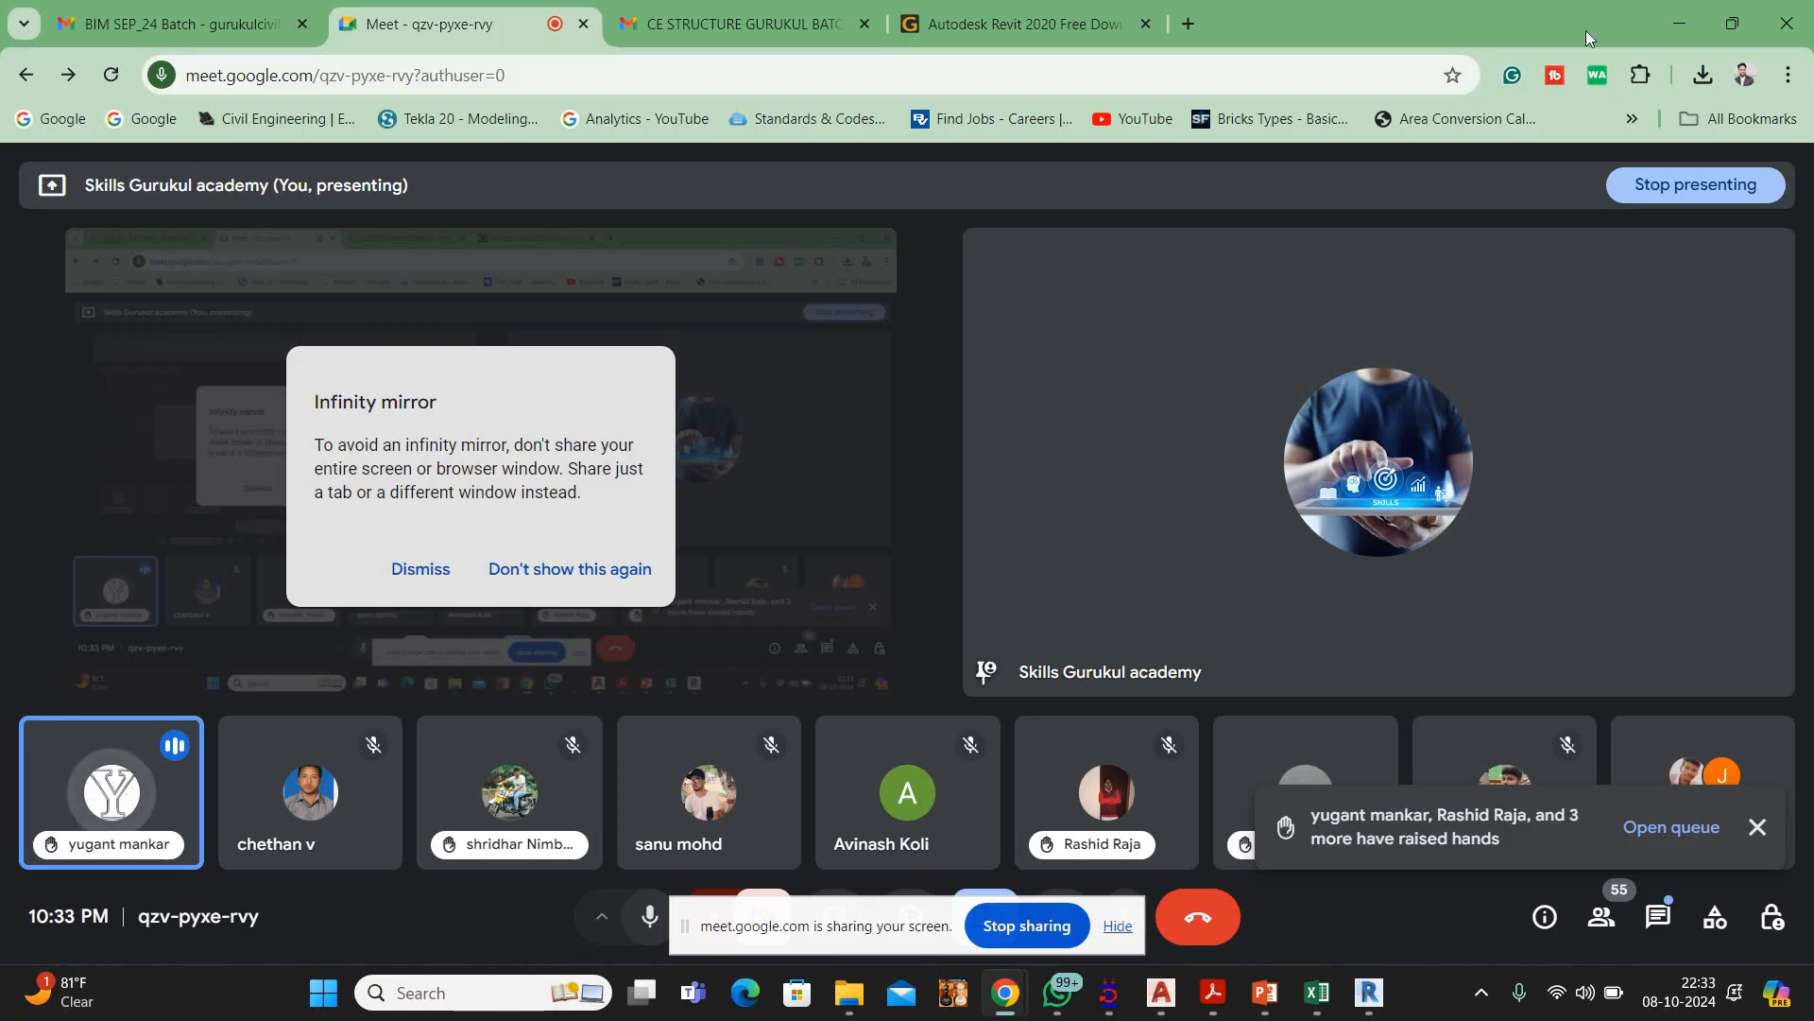
# Switch to Revit and point out the elevation marker on the east side of the Level 1 plan by briefly selecting it
pyautogui.click(1679, 13)
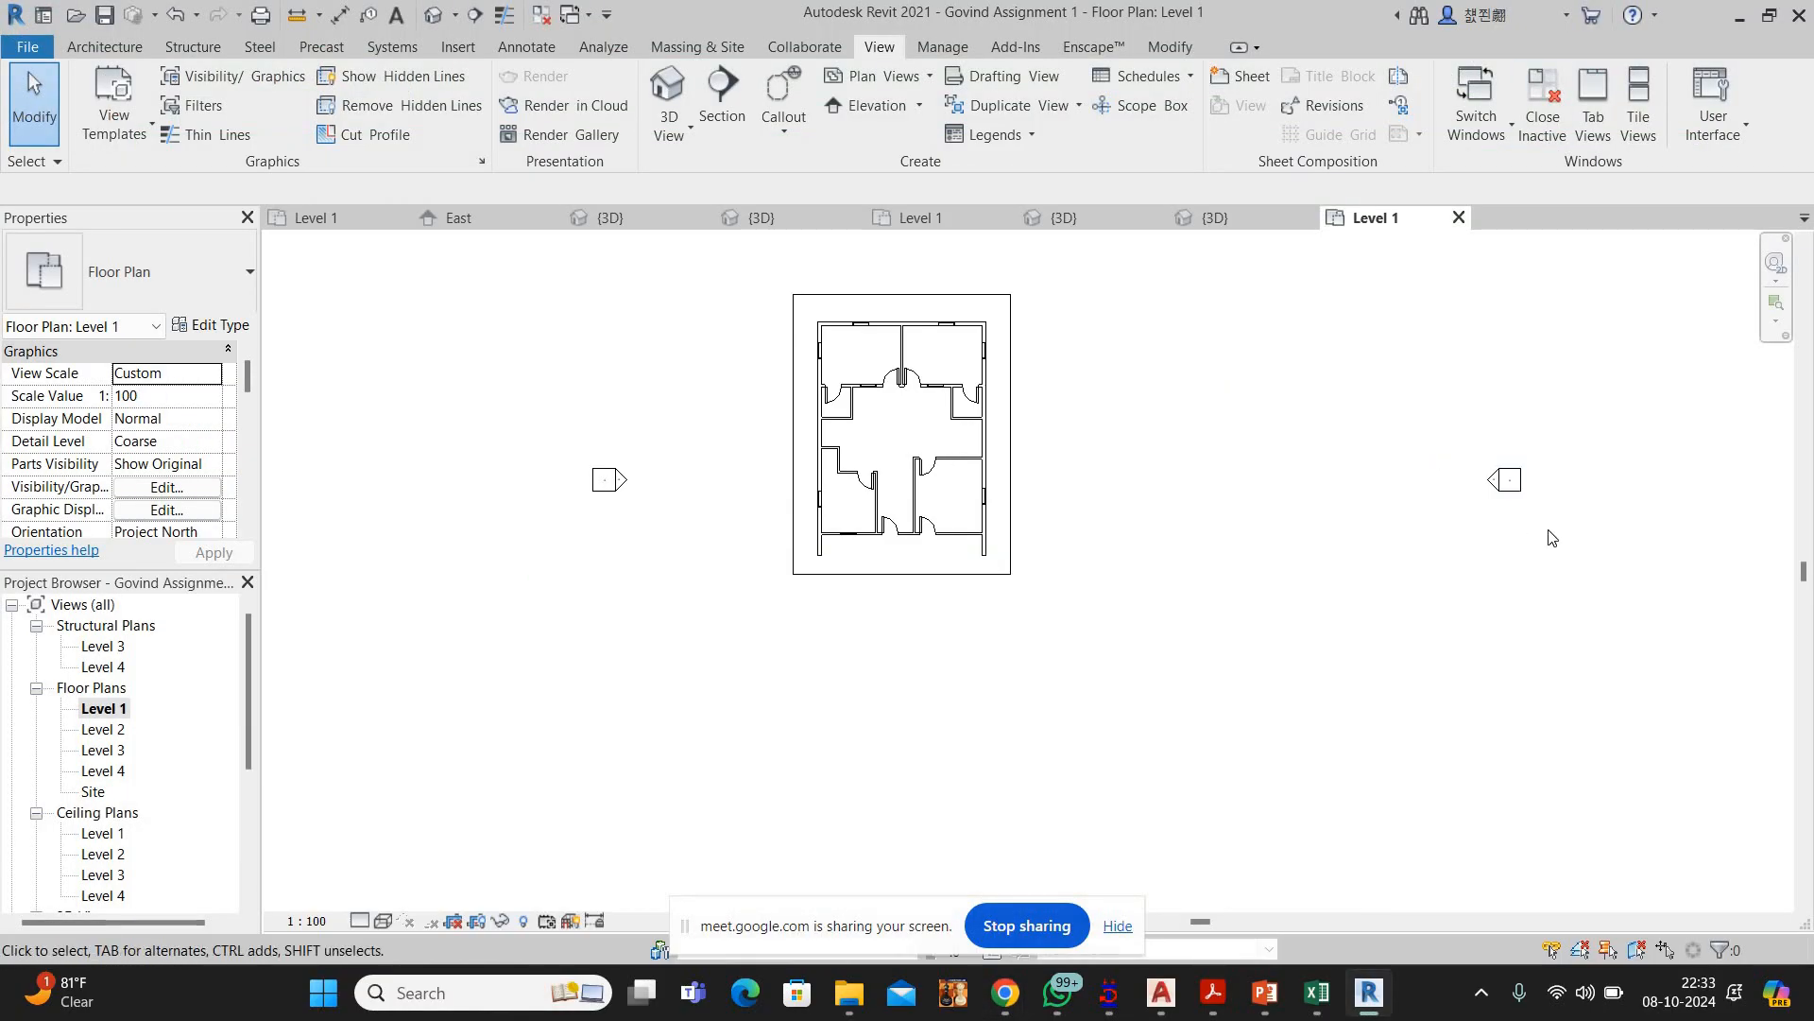
pyautogui.moveTo(1432, 448); pyautogui.dragTo(1585, 547)
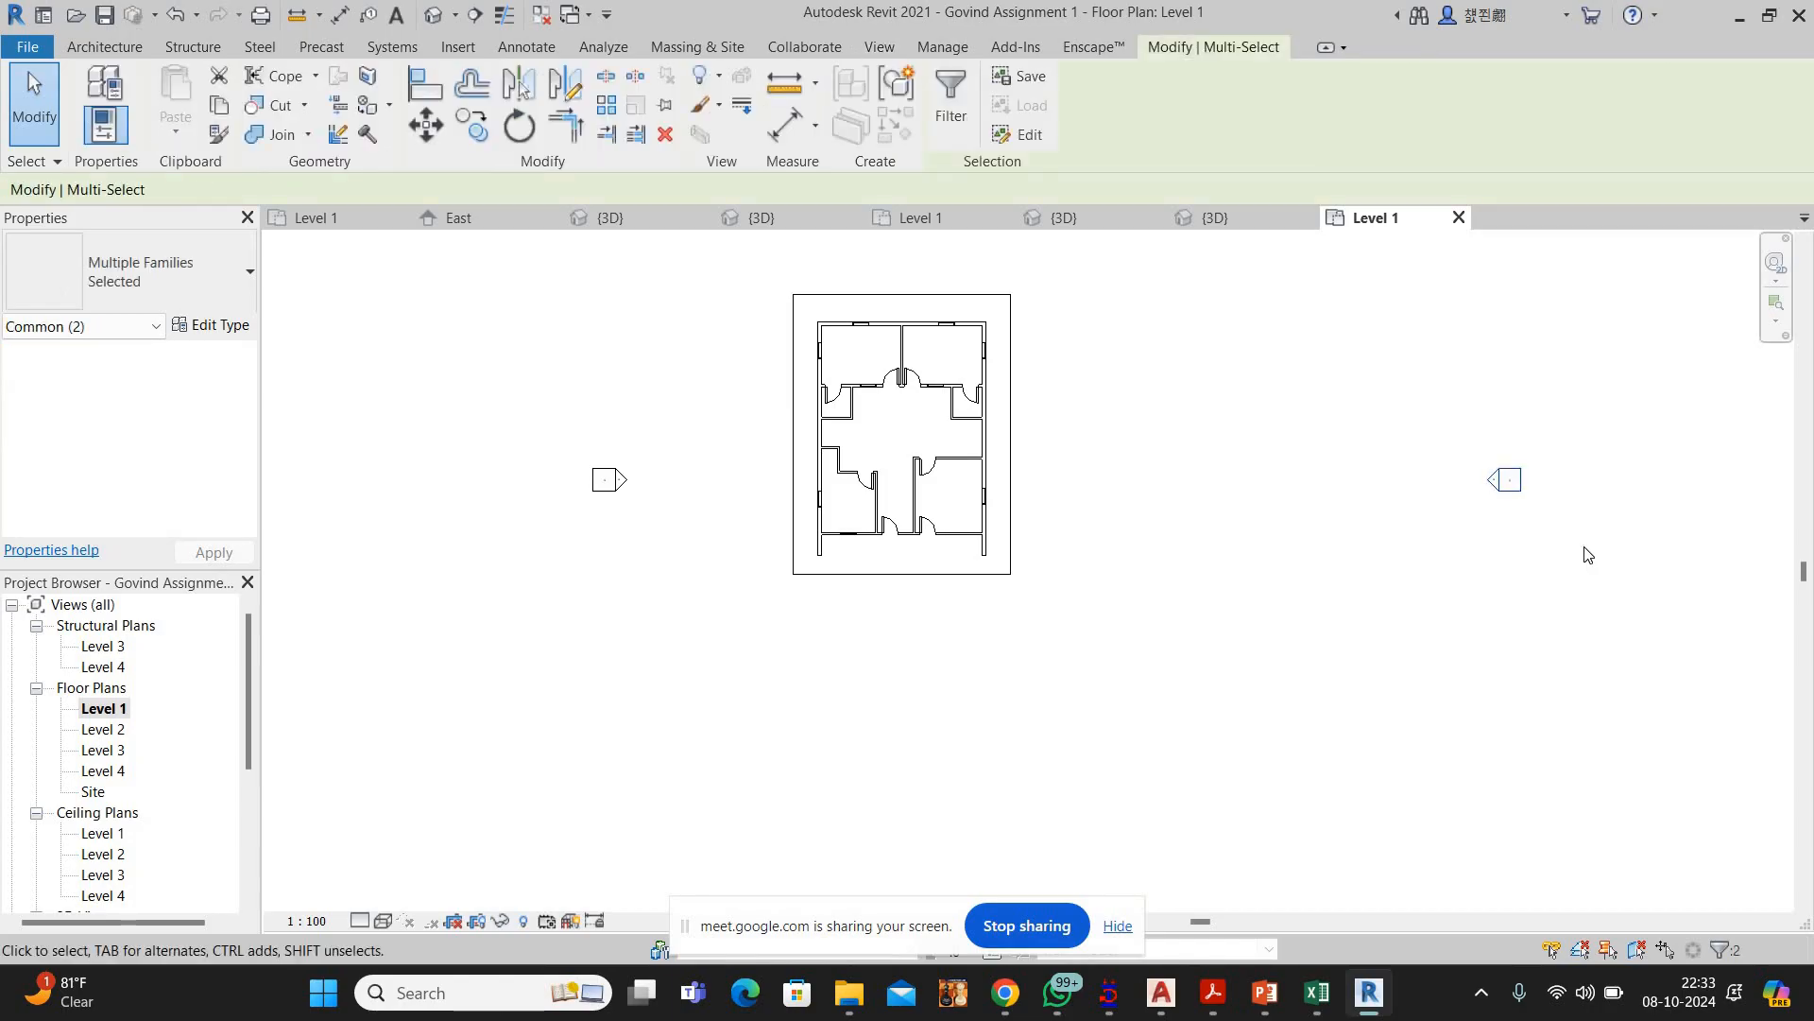
pyautogui.click(1391, 525)
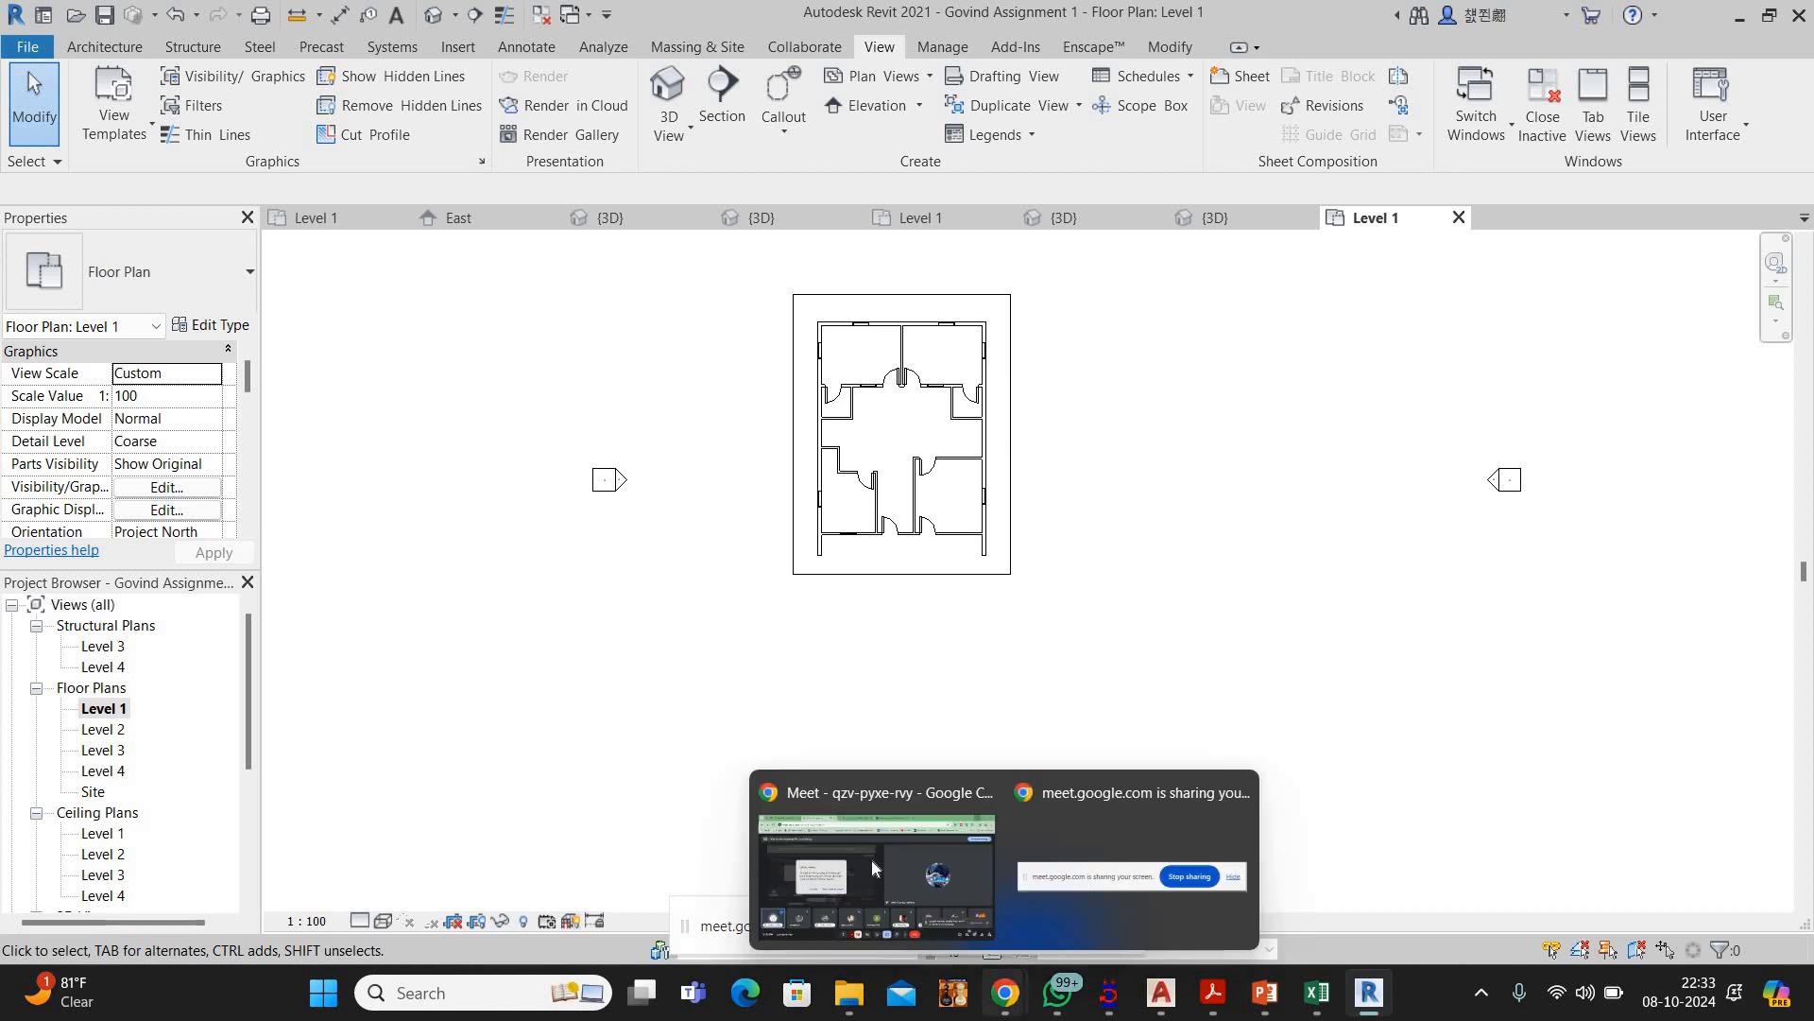
# Switch to the Google Meet call, dismiss the raised-hands notice and stop presenting the screen
pyautogui.click(871, 858)
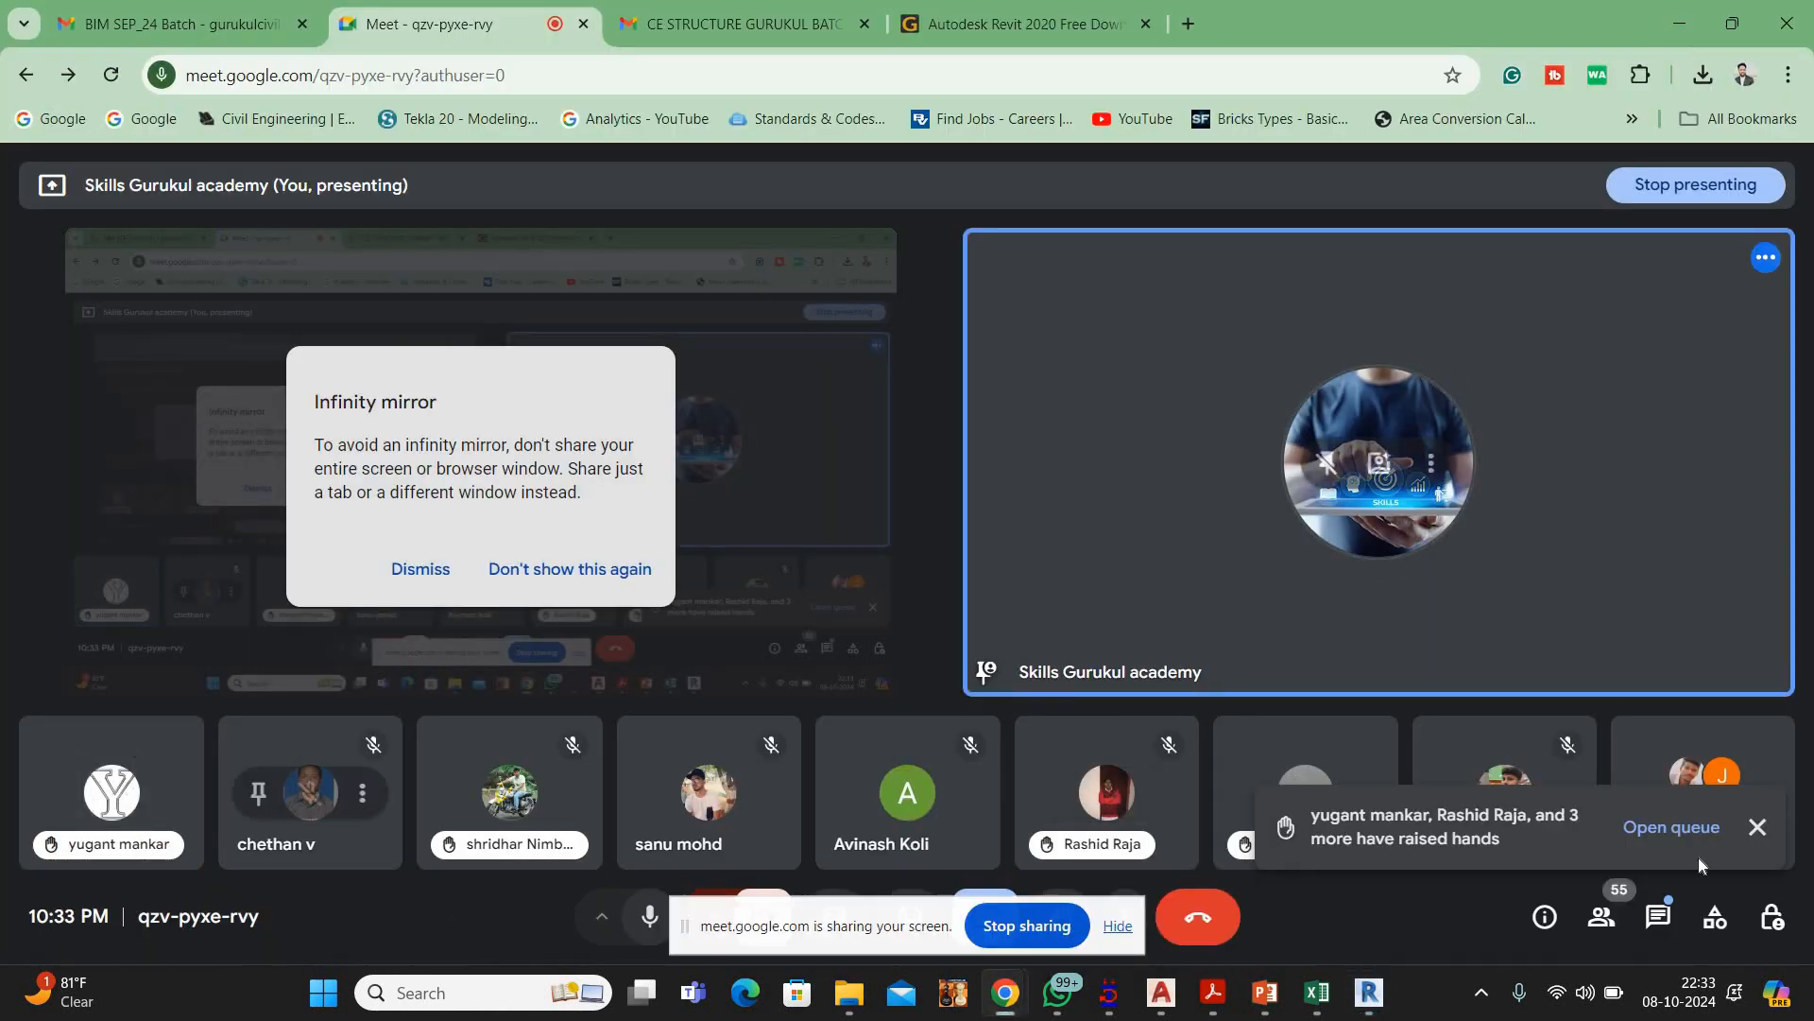
pyautogui.click(1758, 830)
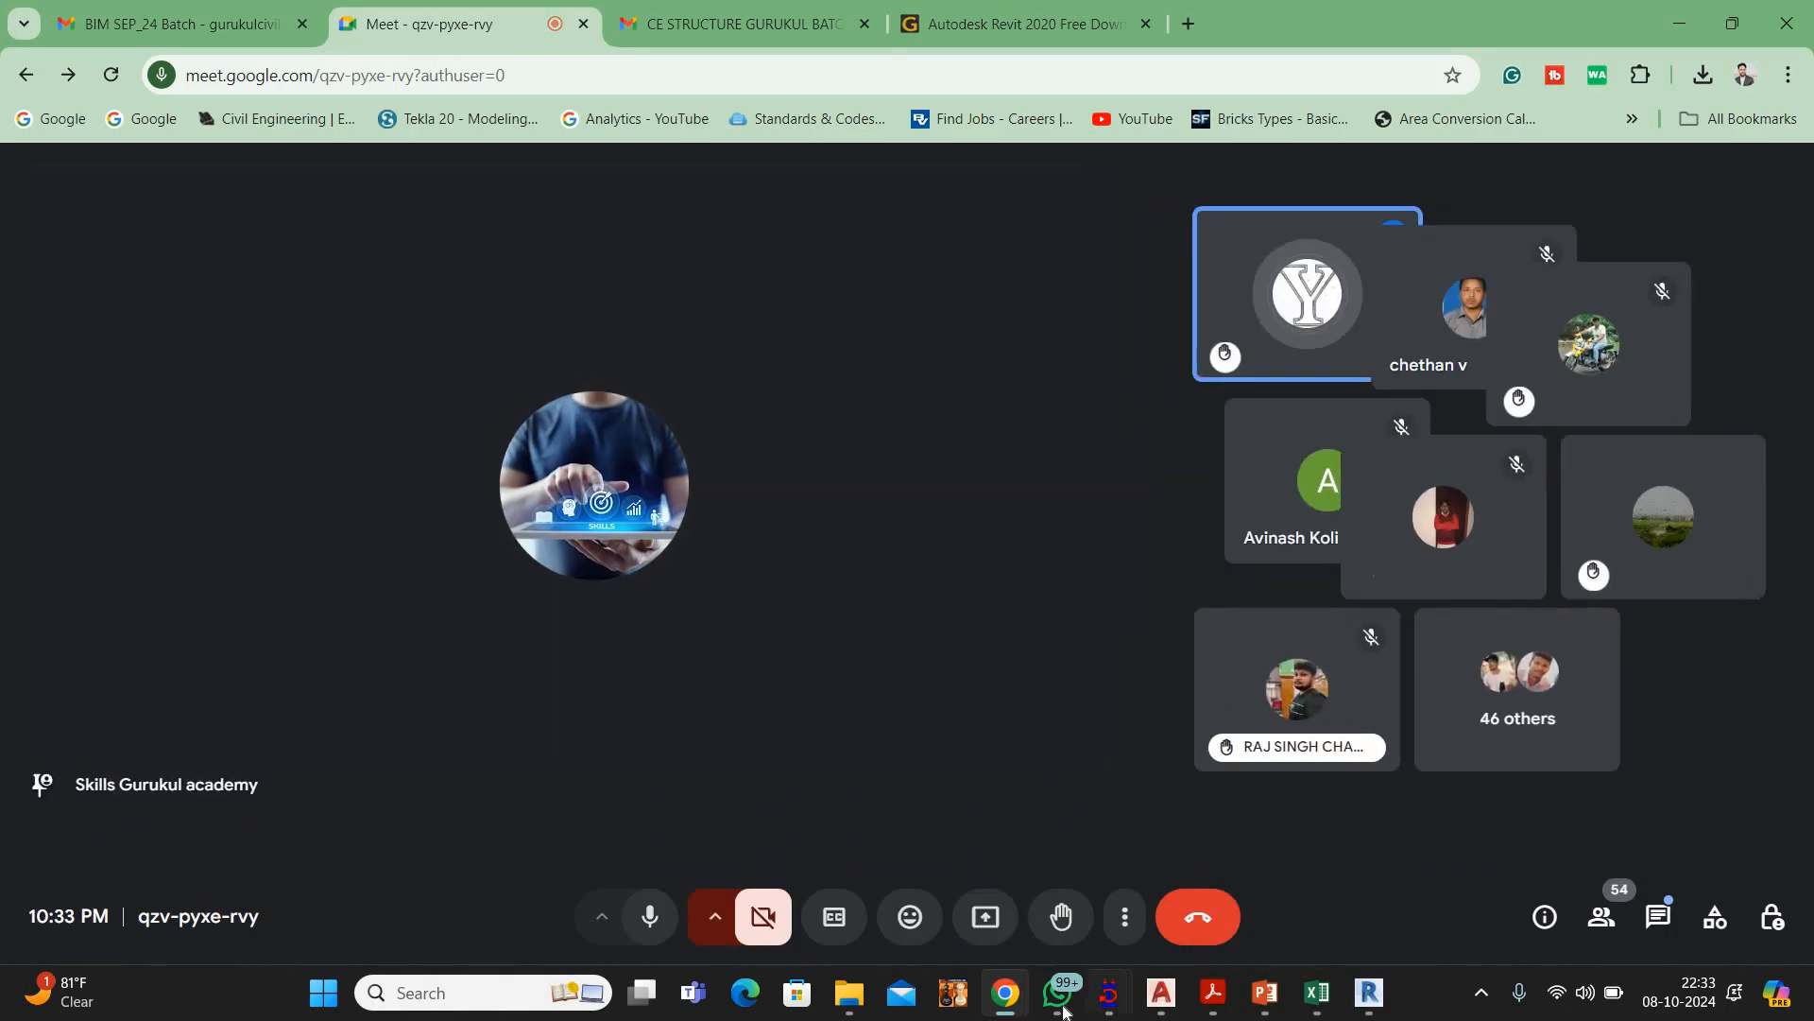
# Send the REVIT and "1.BIM , LOD, Dimensions & 2D to 3D" presentations from New folder (4) to the Sept BIM batch WhatsApp group, then return to Google Meet
pyautogui.click(1063, 1008)
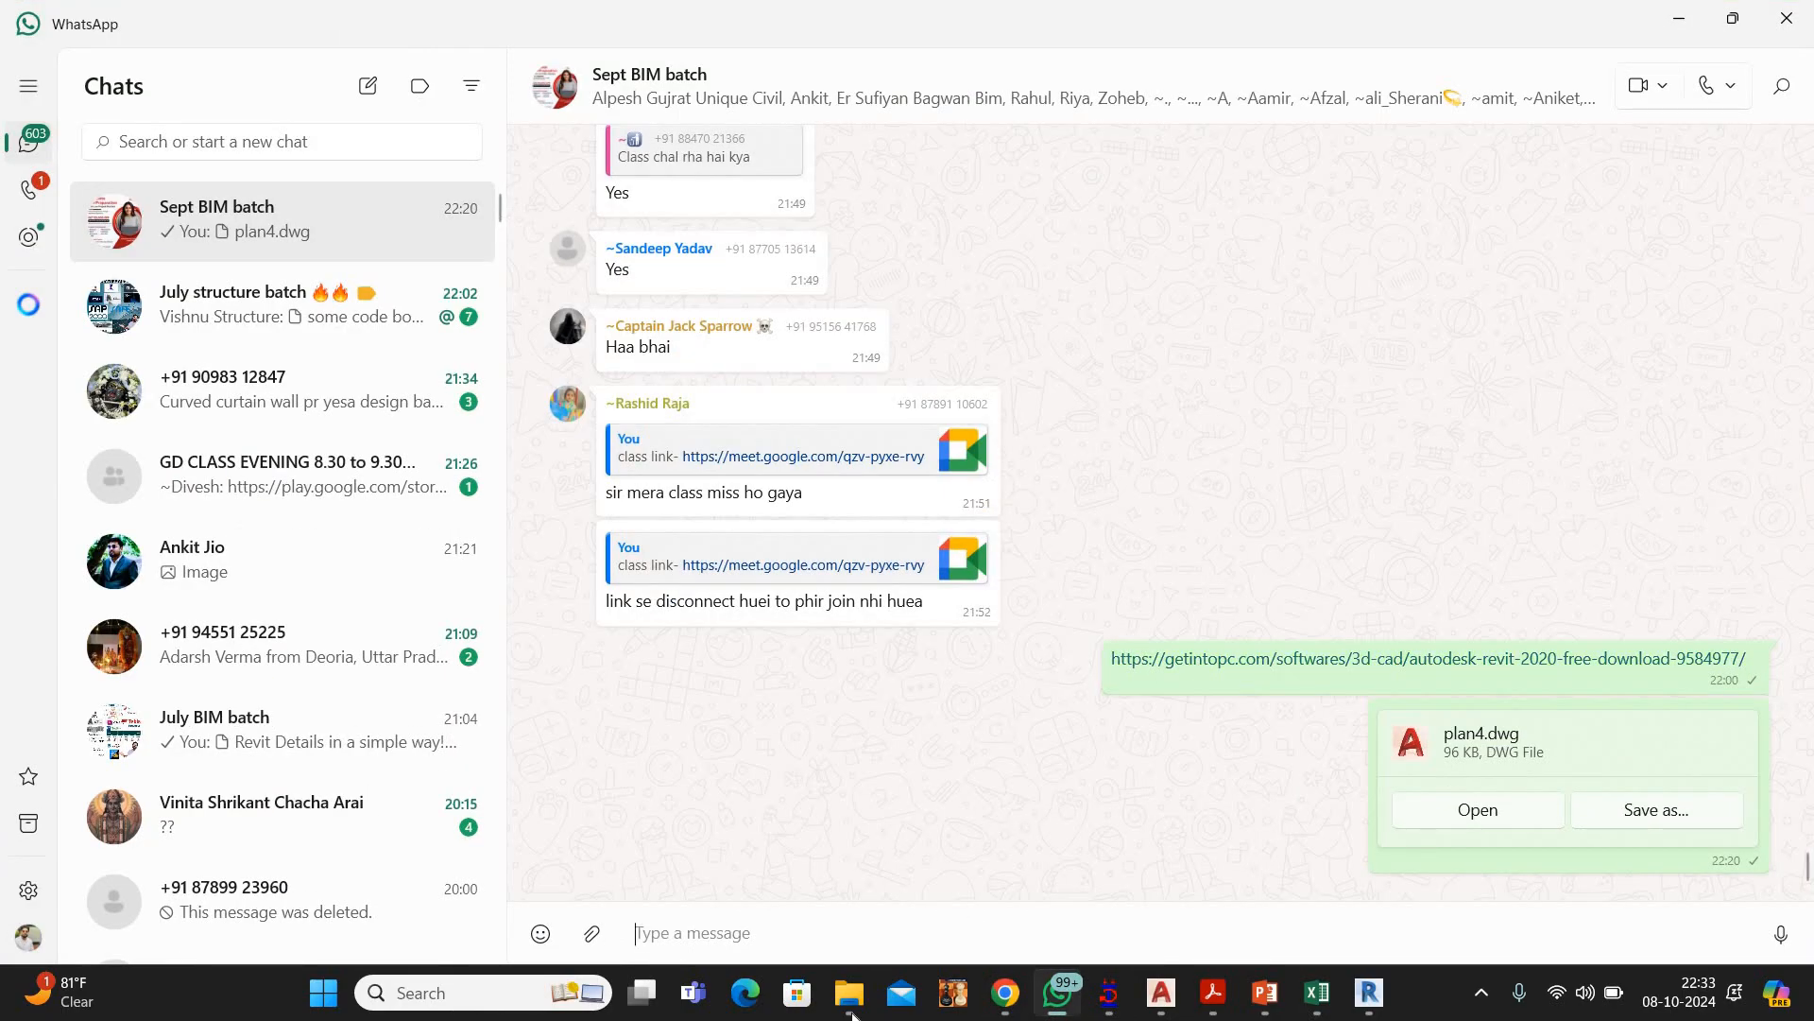
pyautogui.moveTo(849, 993)
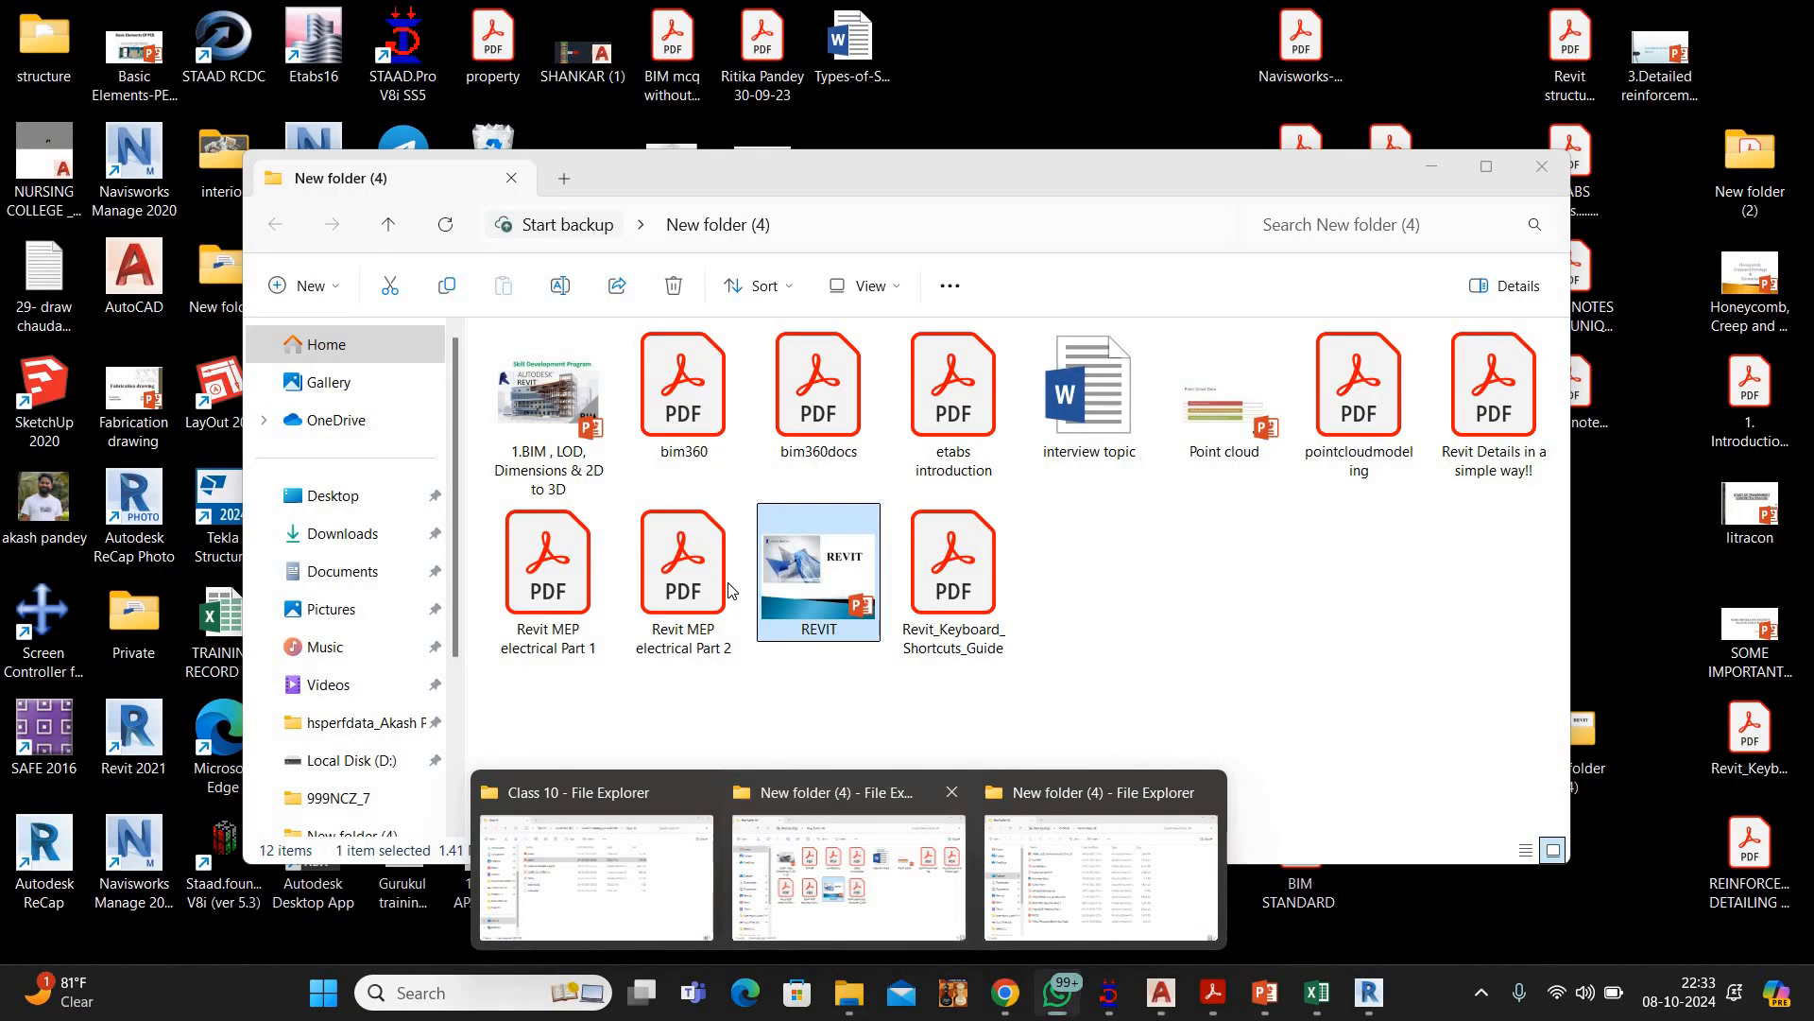
pyautogui.click(894, 905)
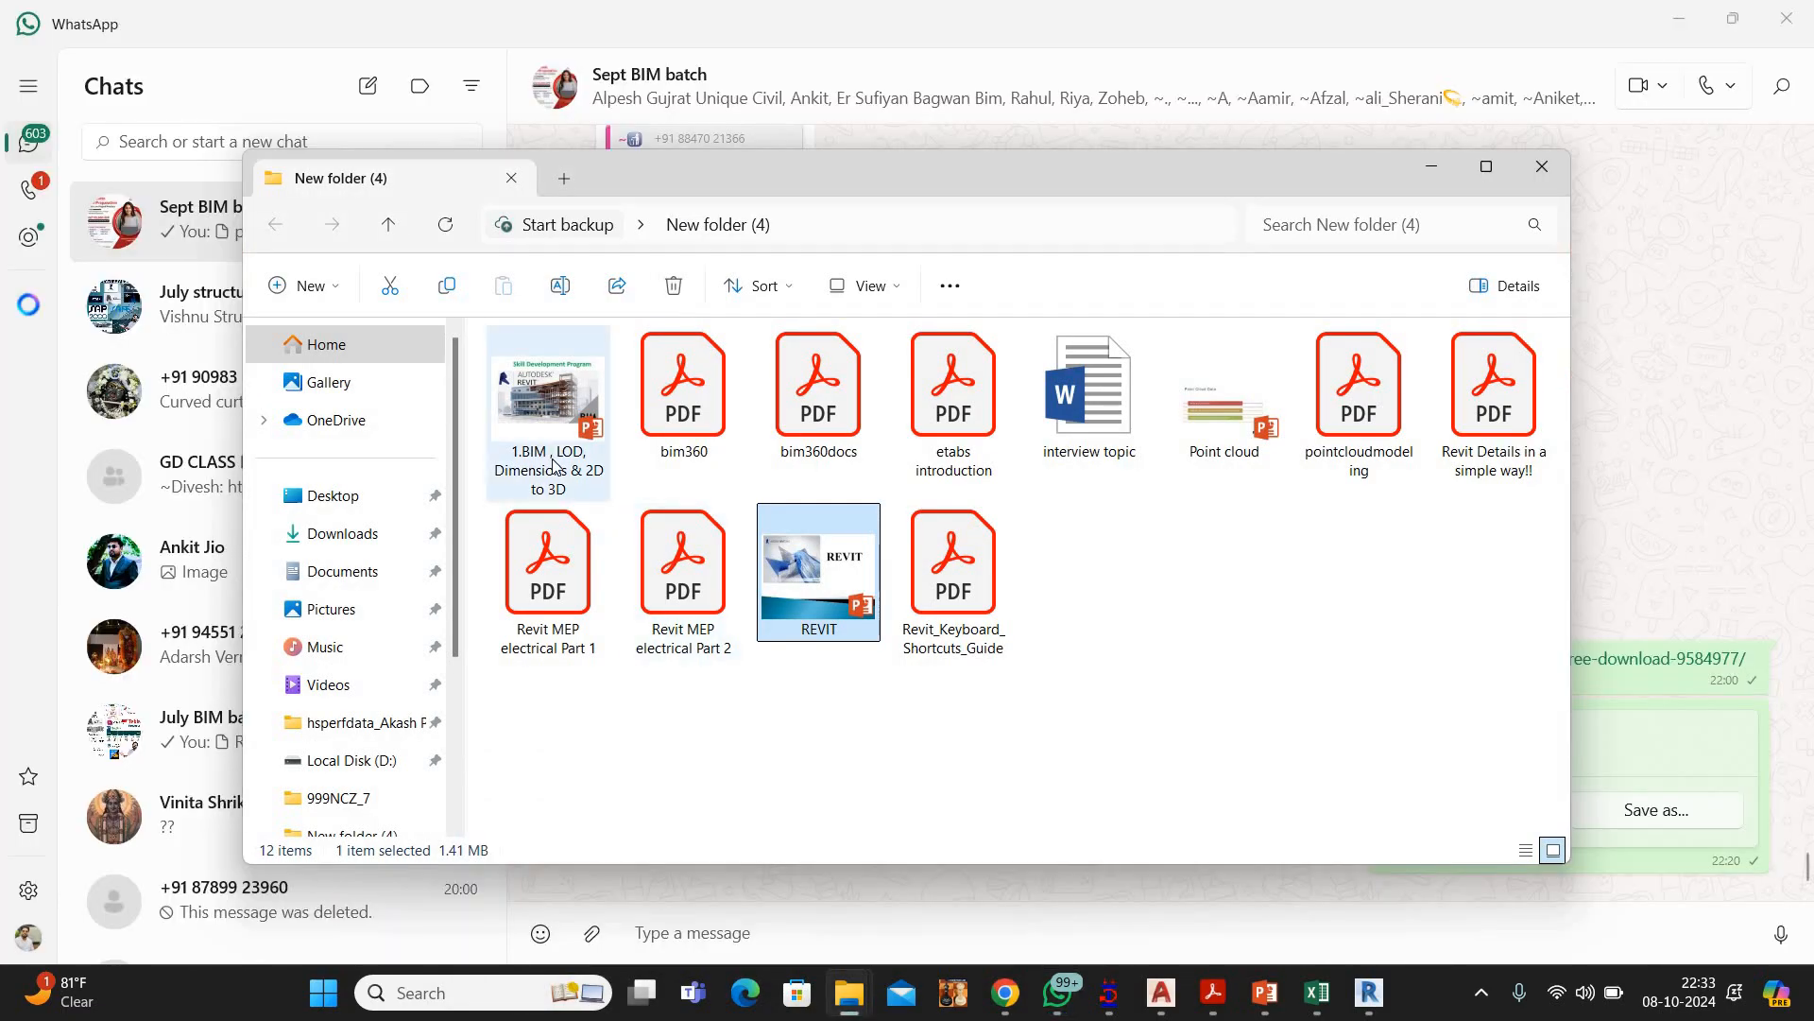
pyautogui.keyDown('ctrl'); pyautogui.click(548, 406); pyautogui.keyUp('ctrl')
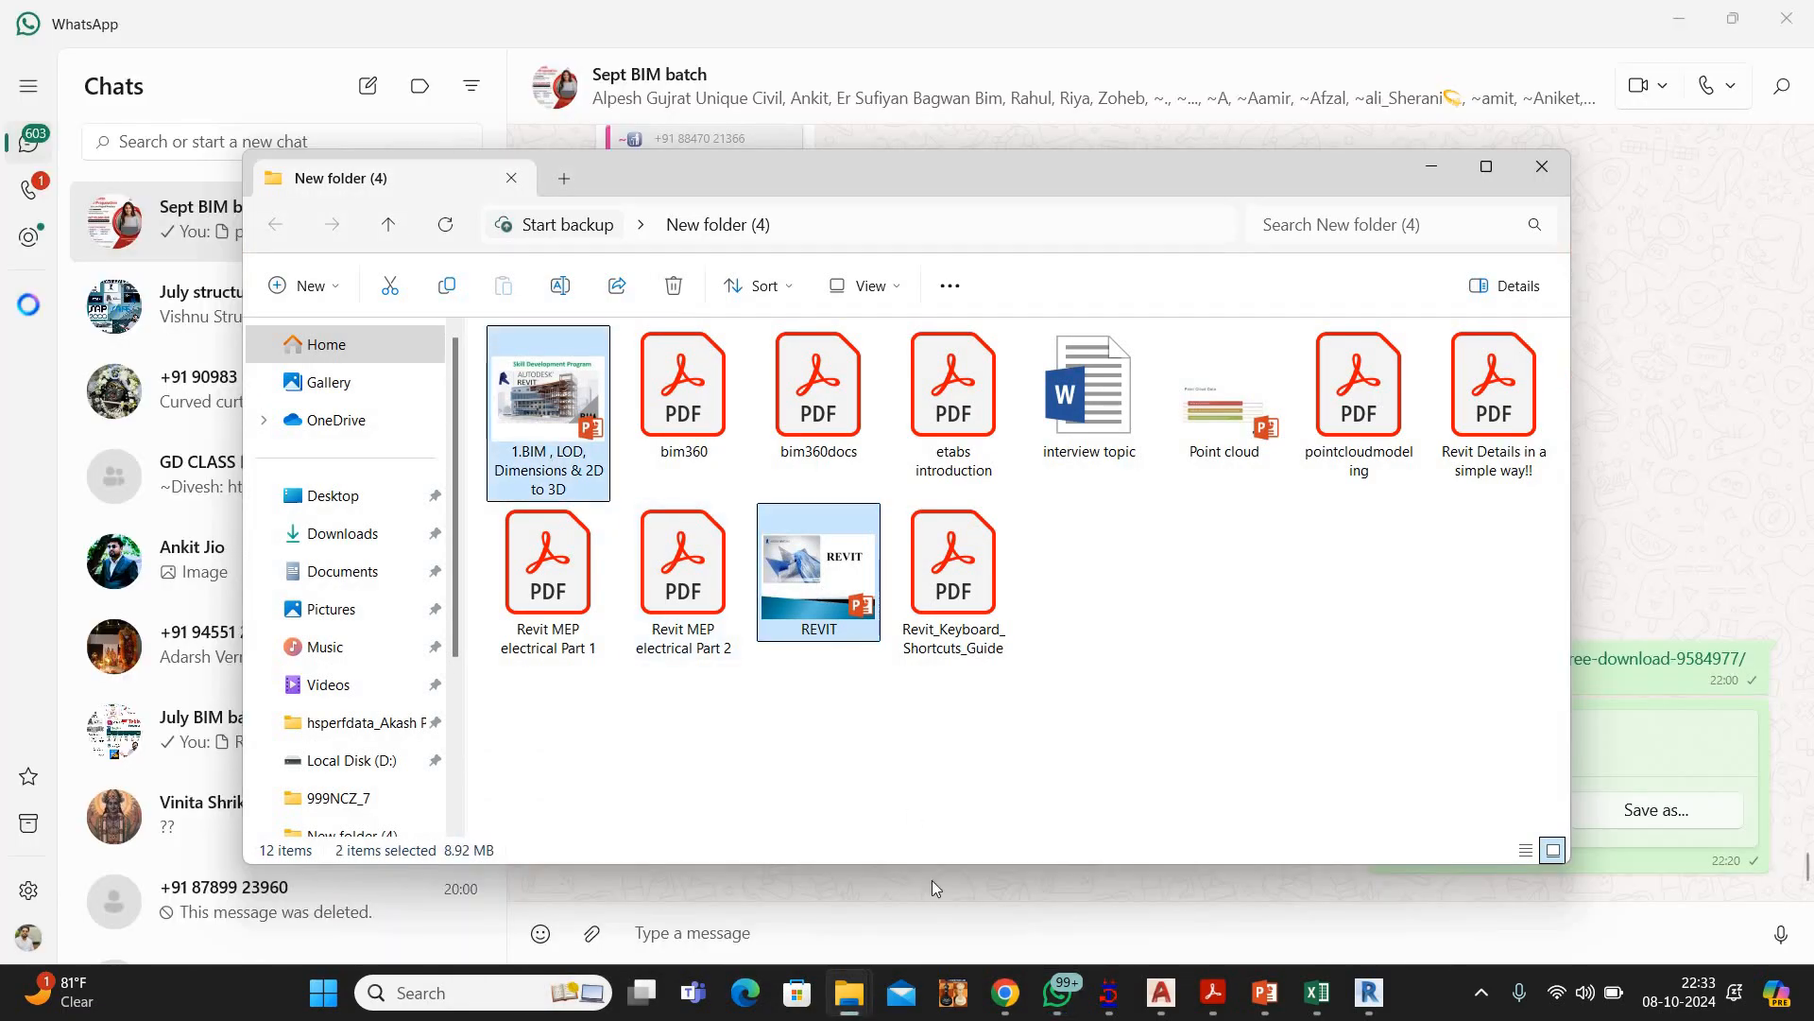
pyautogui.moveTo(899, 881); pyautogui.dragTo(1146, 948)
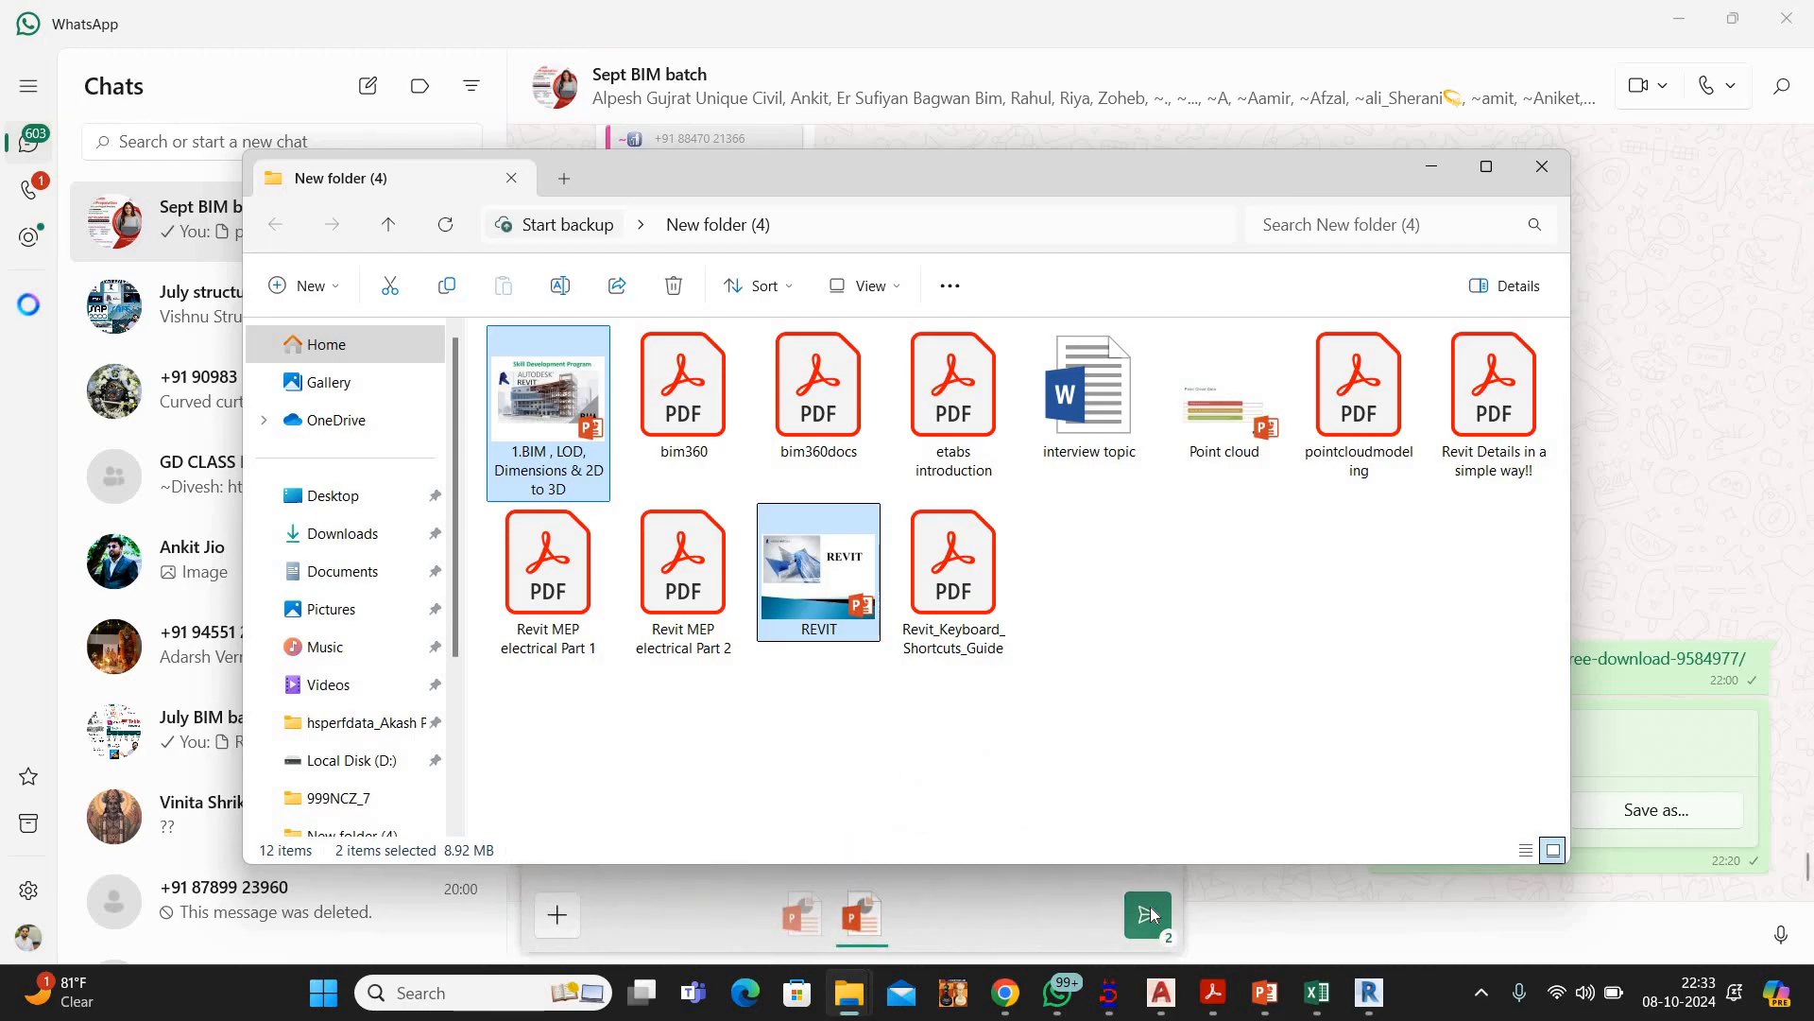
pyautogui.click(1148, 914)
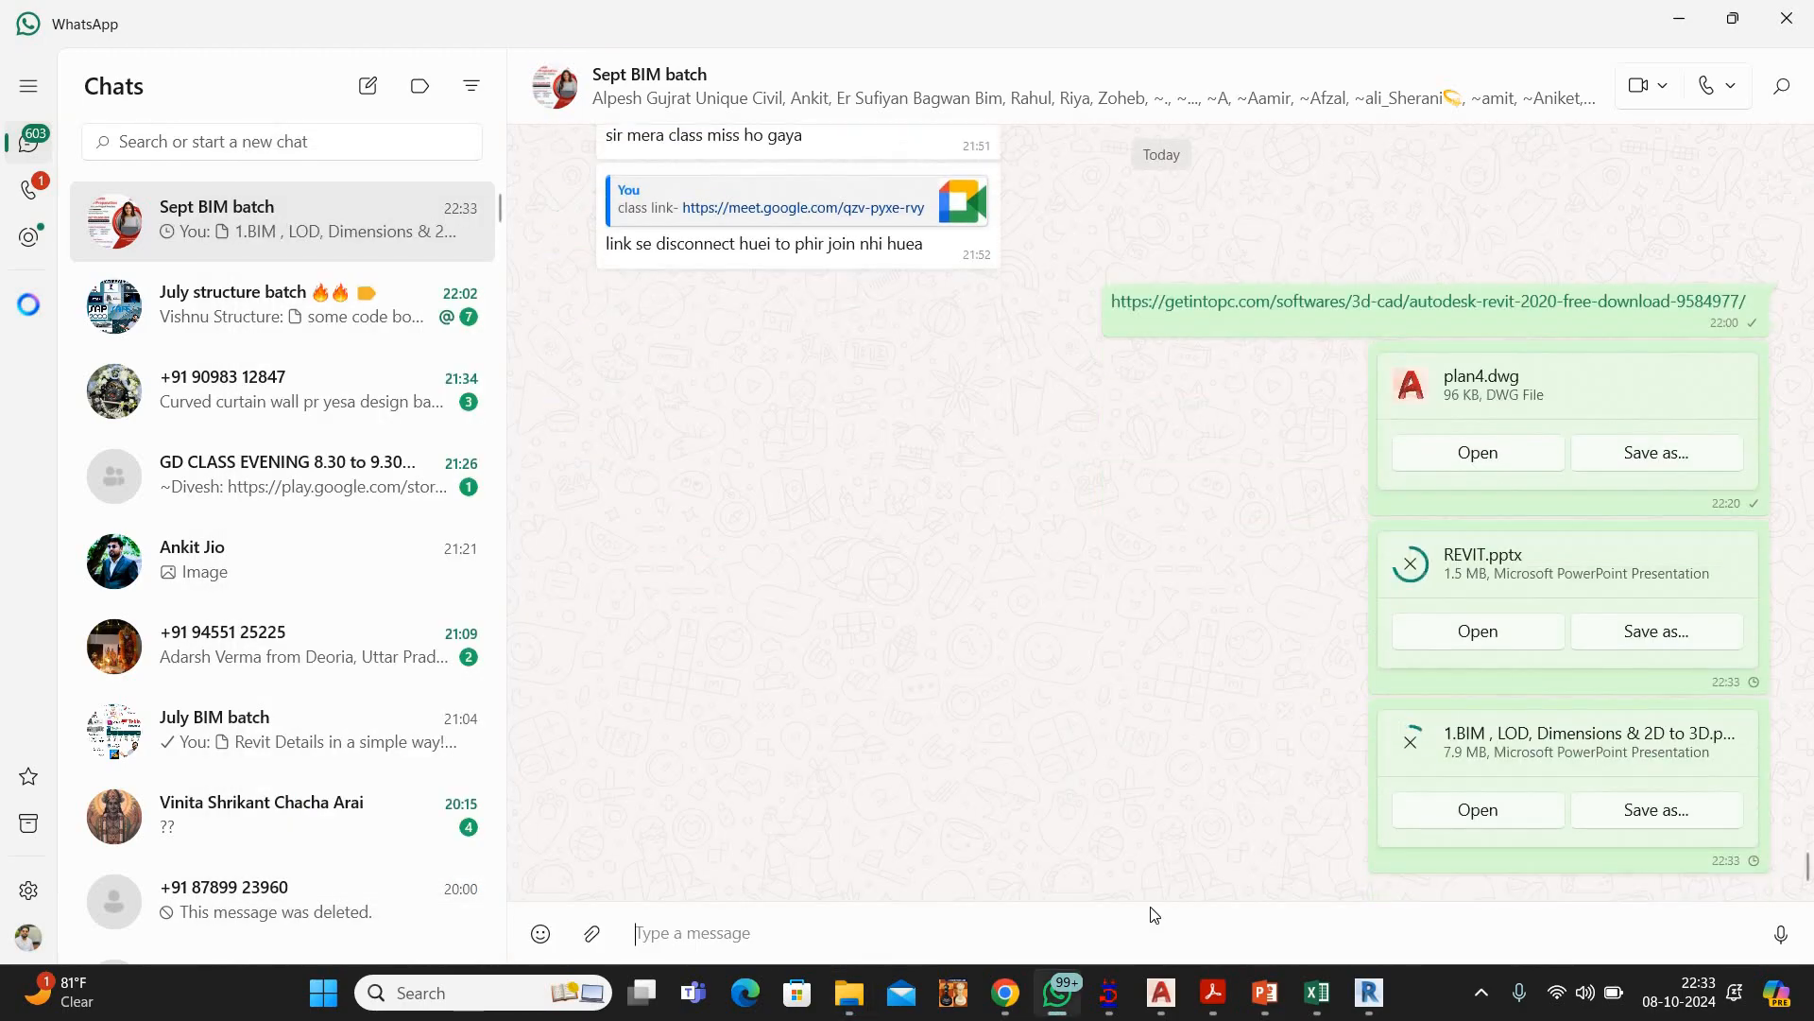
pyautogui.click(1007, 1003)
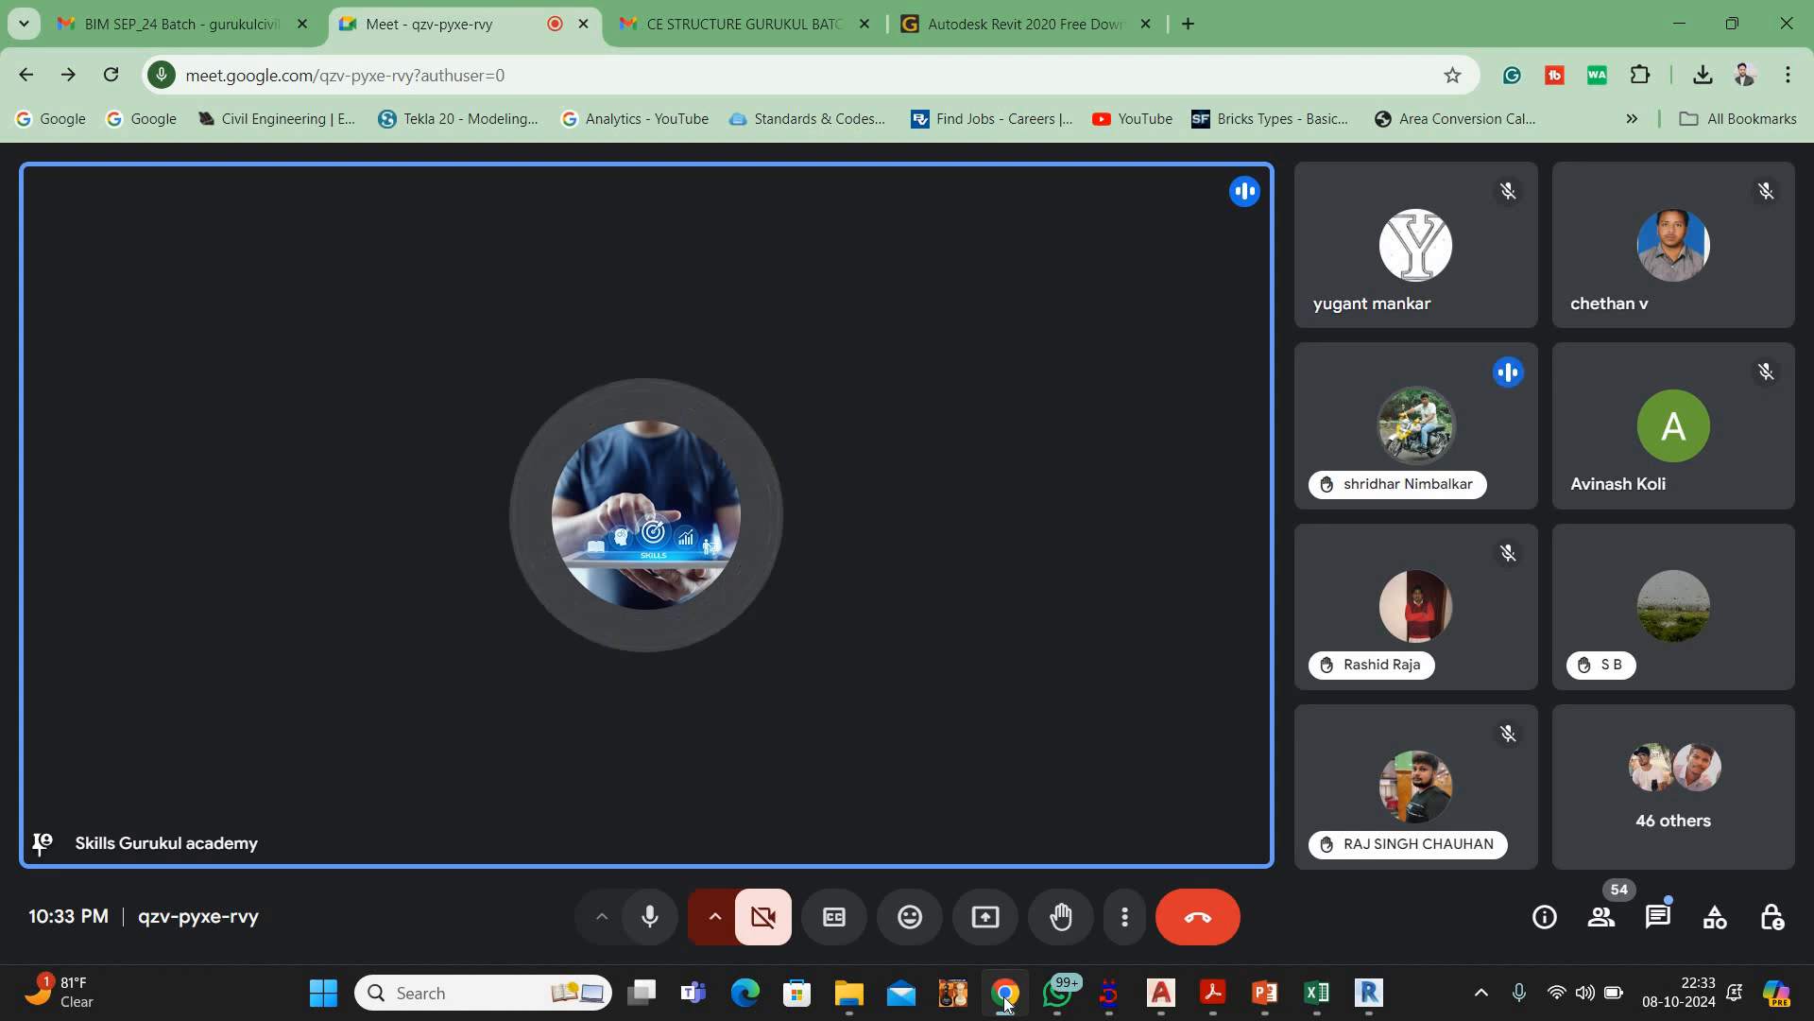
# Check the Sept BIM batch WhatsApp group, then return to the Google Meet call and mute the unmuted participant with a raised hand for everyone
pyautogui.click(1073, 1006)
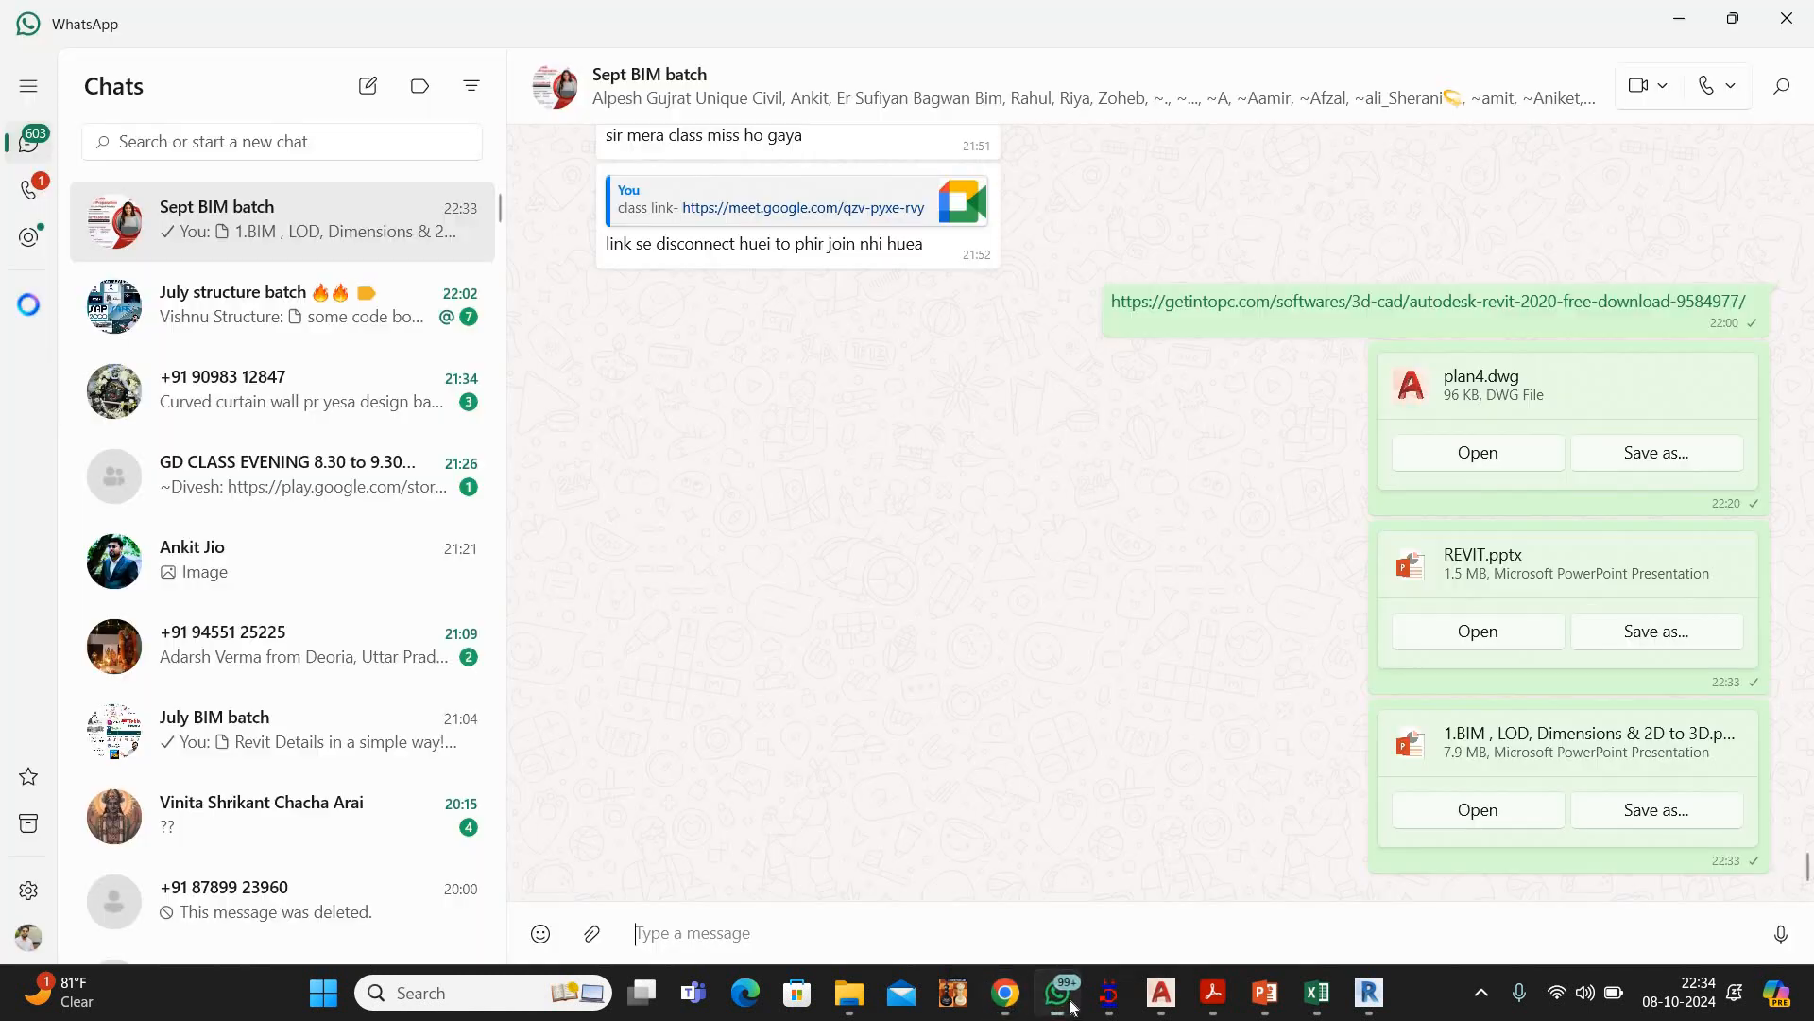
pyautogui.click(1073, 1007)
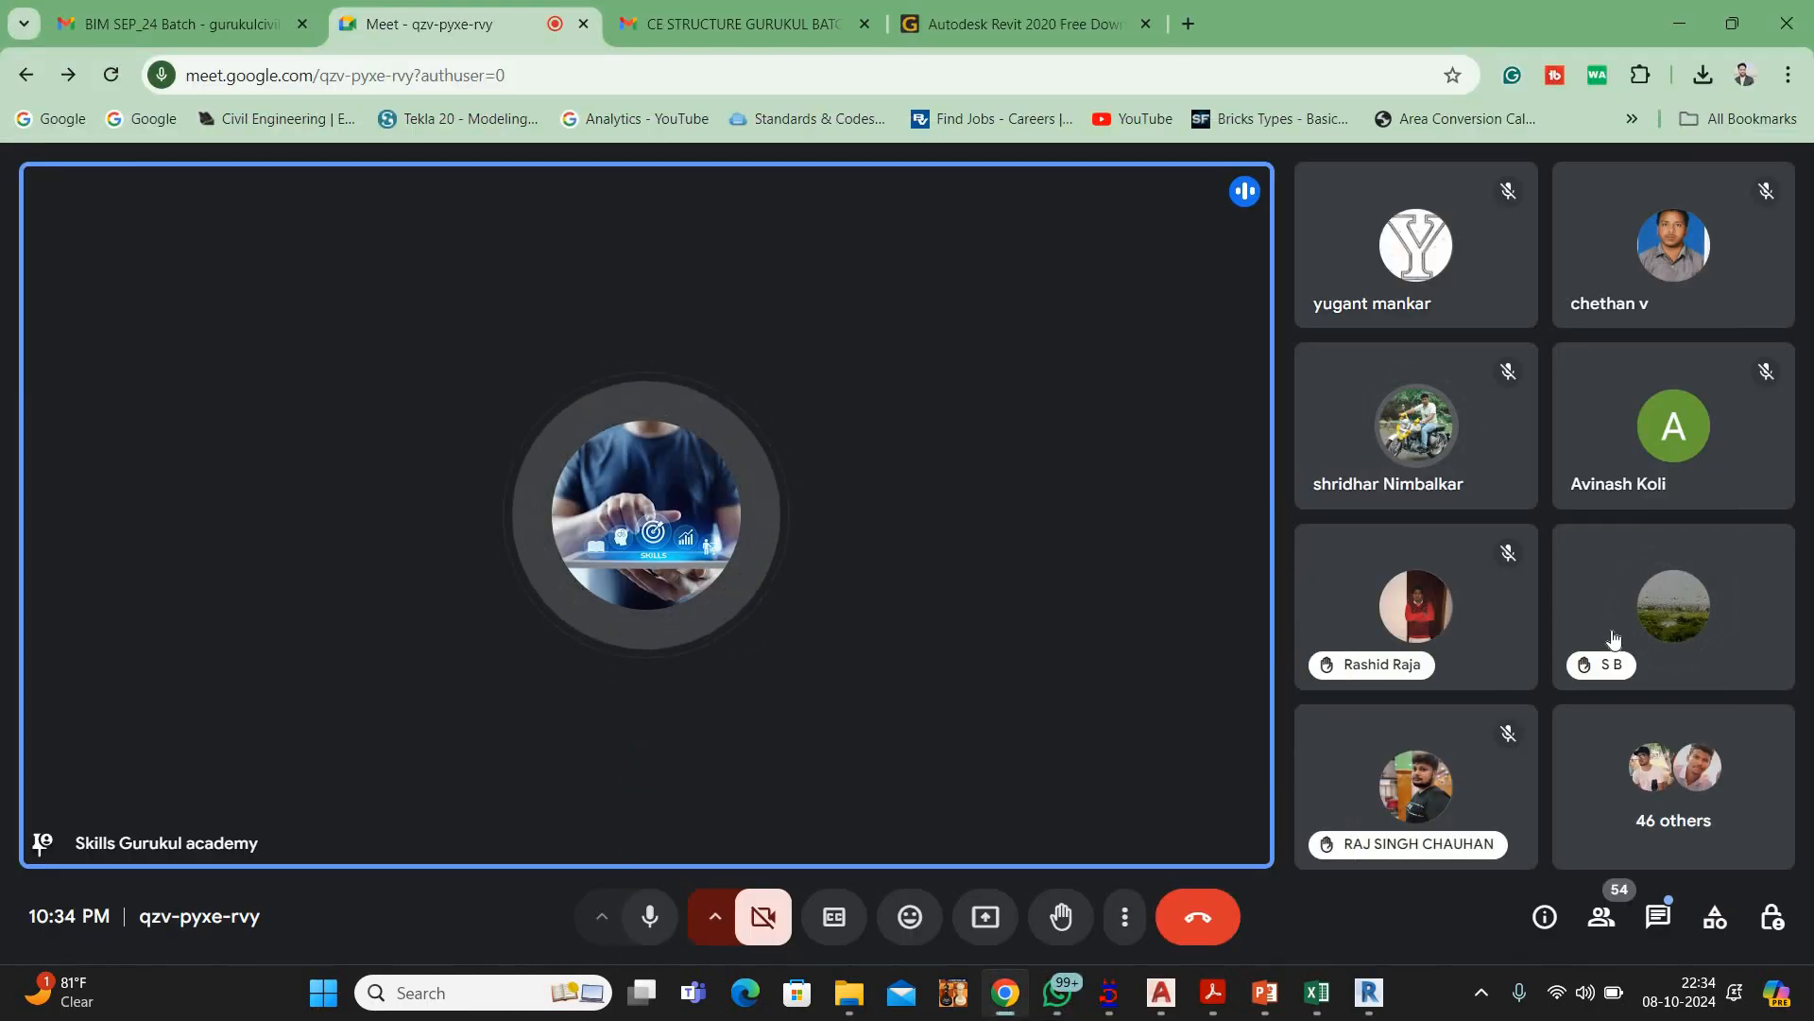
pyautogui.moveTo(1675, 613)
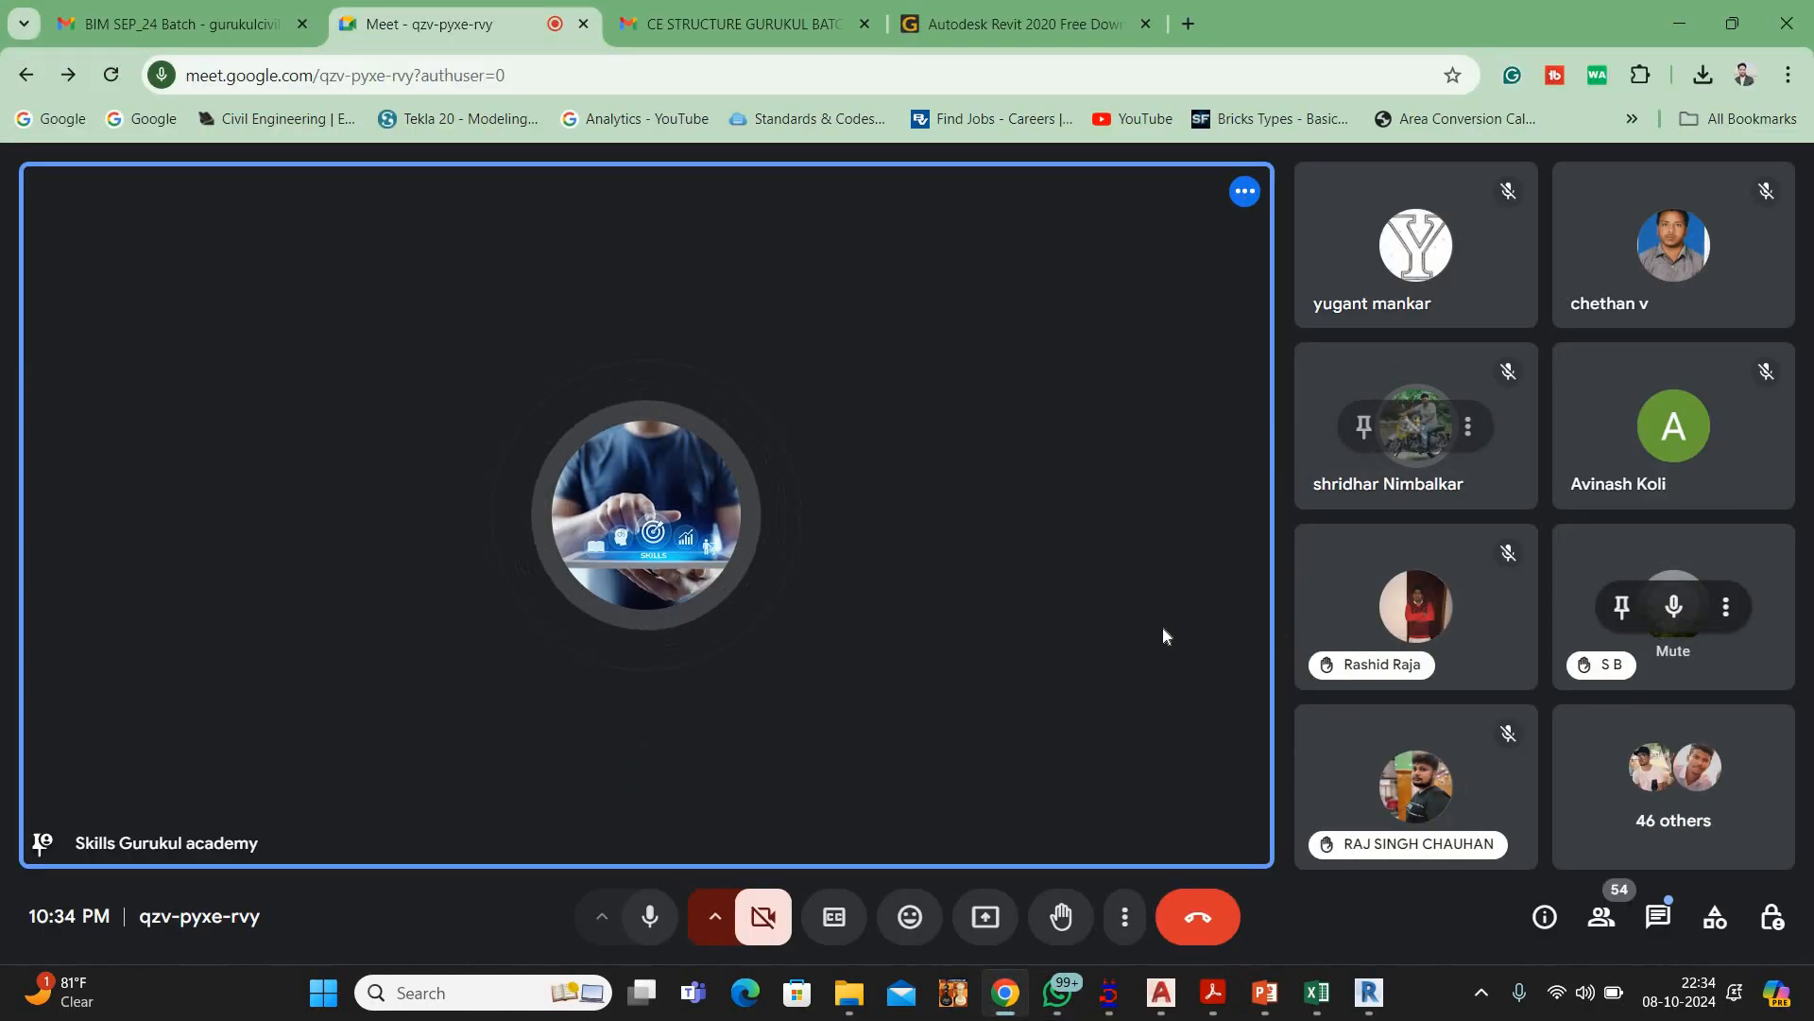
pyautogui.click(1072, 605)
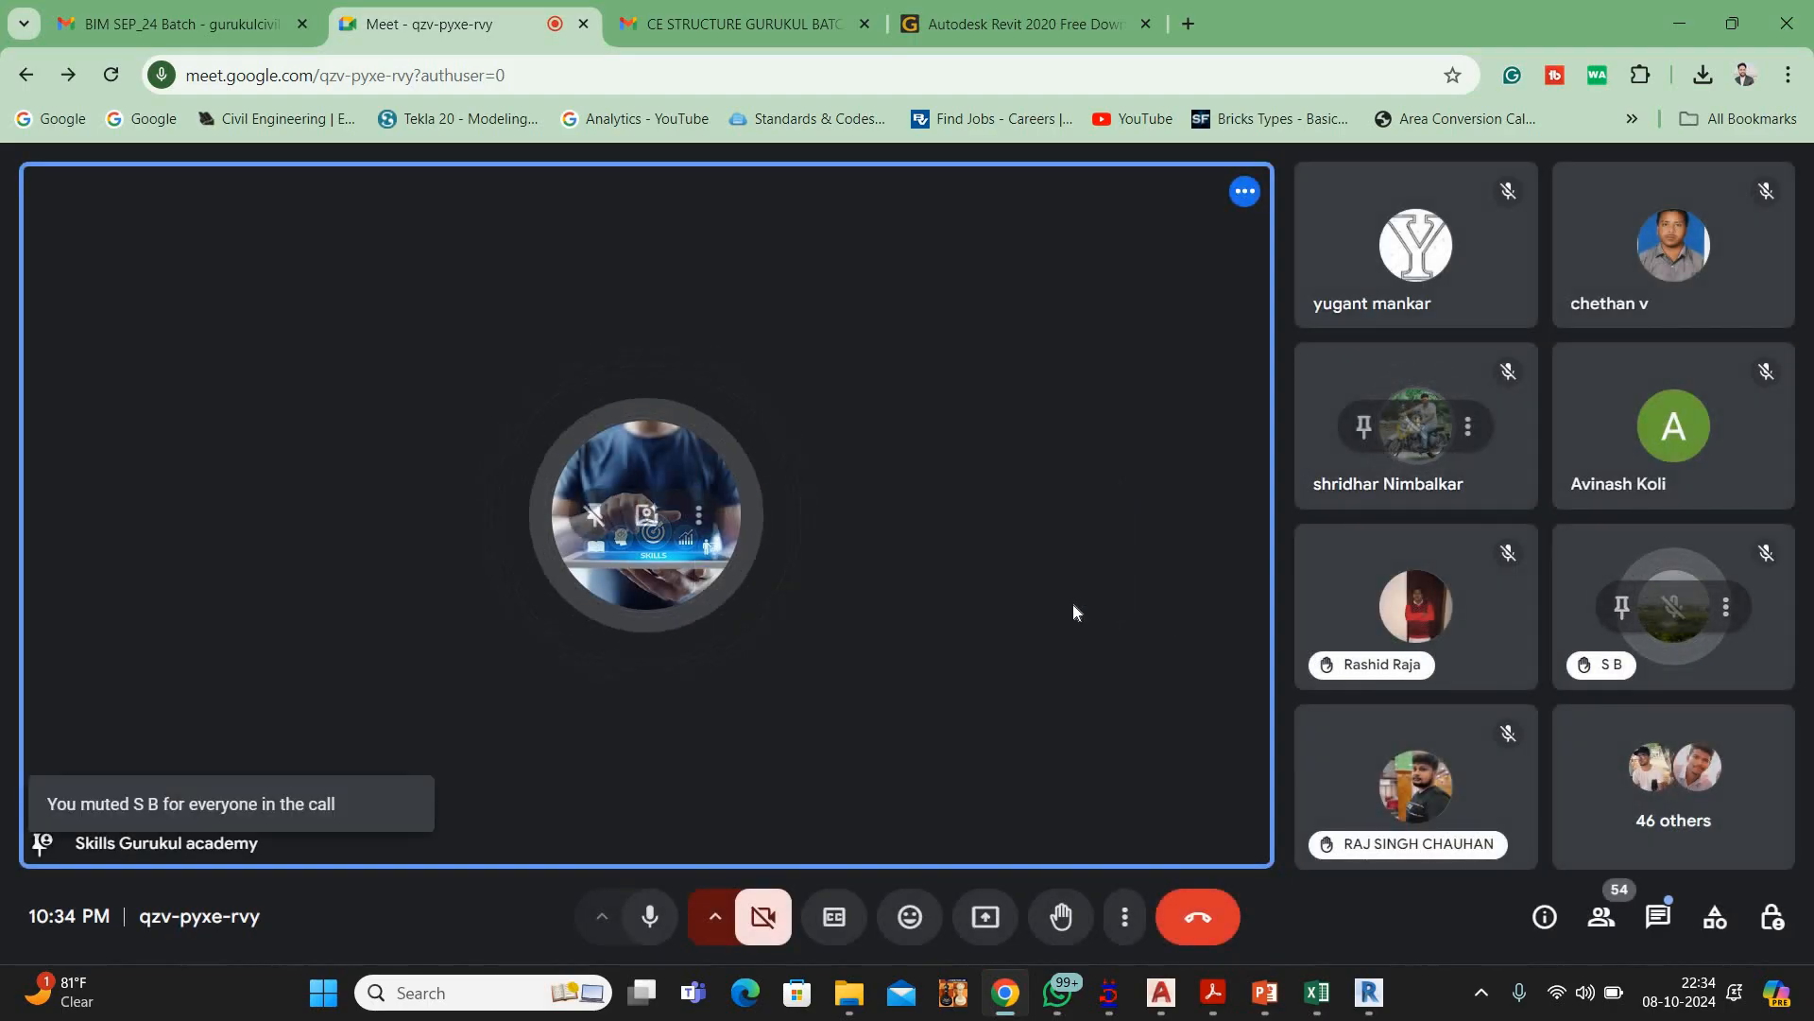
# Turn the camera on for the class and off again, two times in a row
pyautogui.click(763, 931)
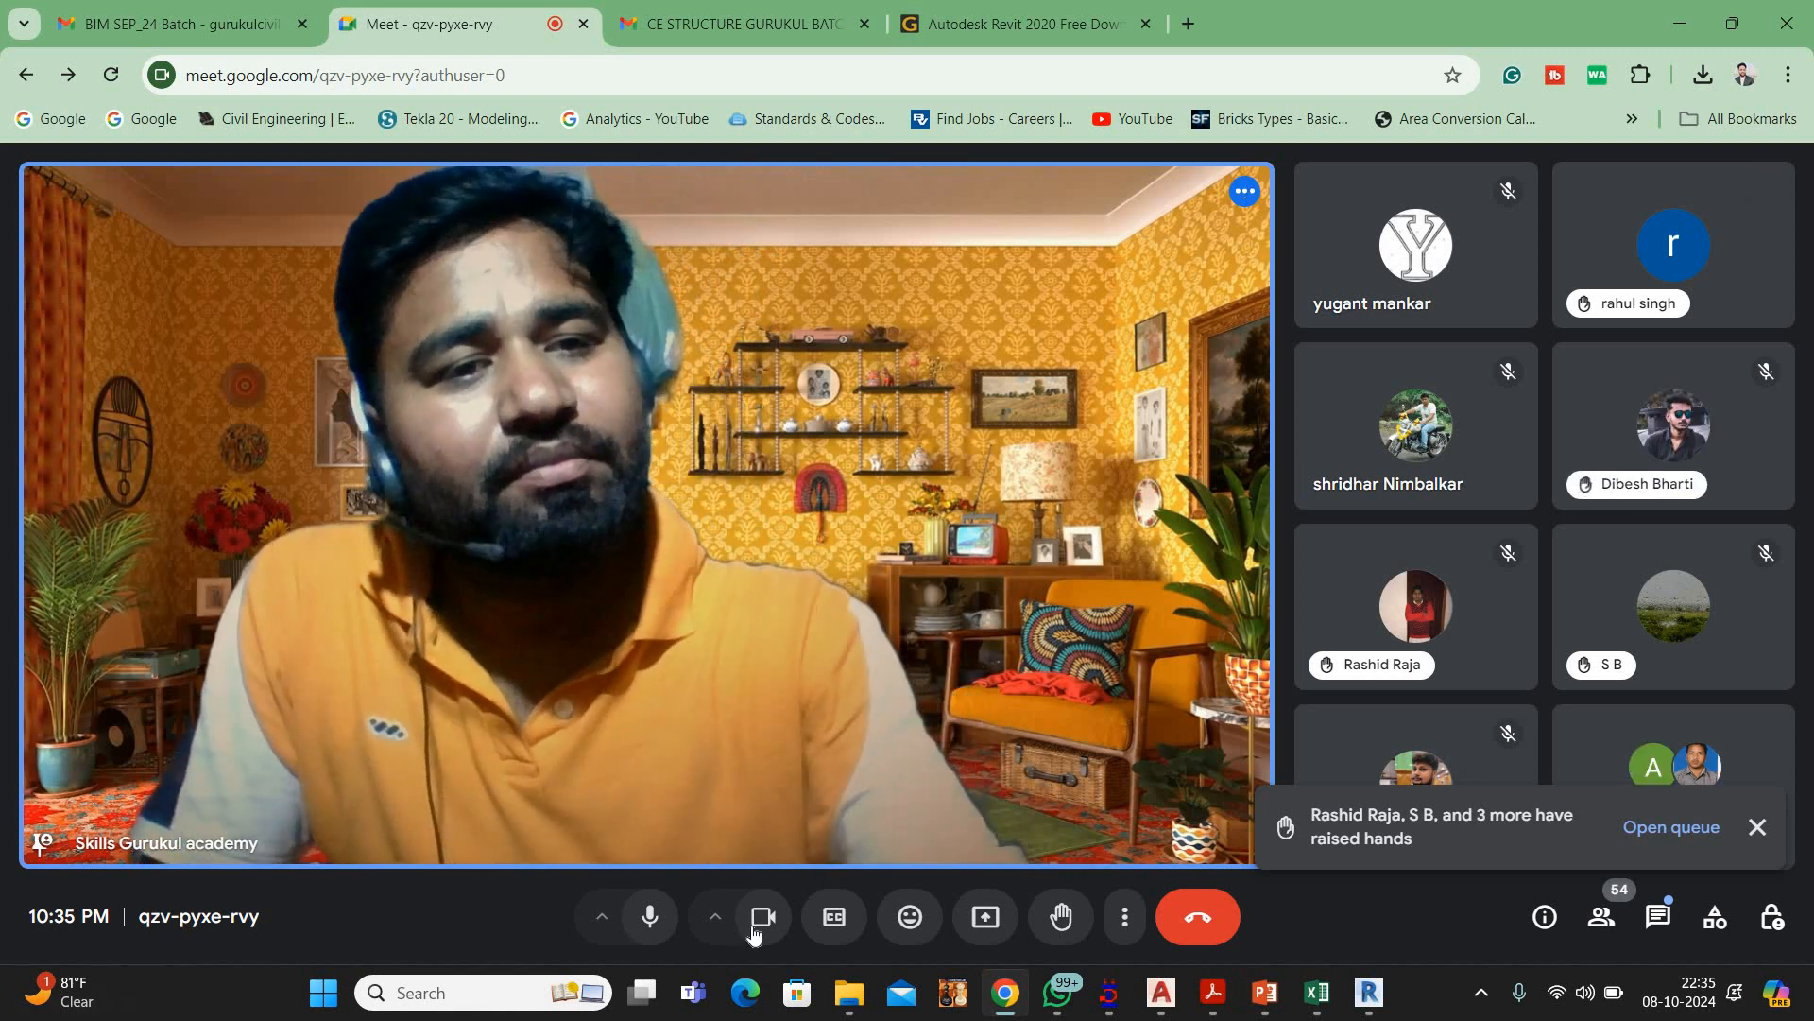
pyautogui.click(756, 931)
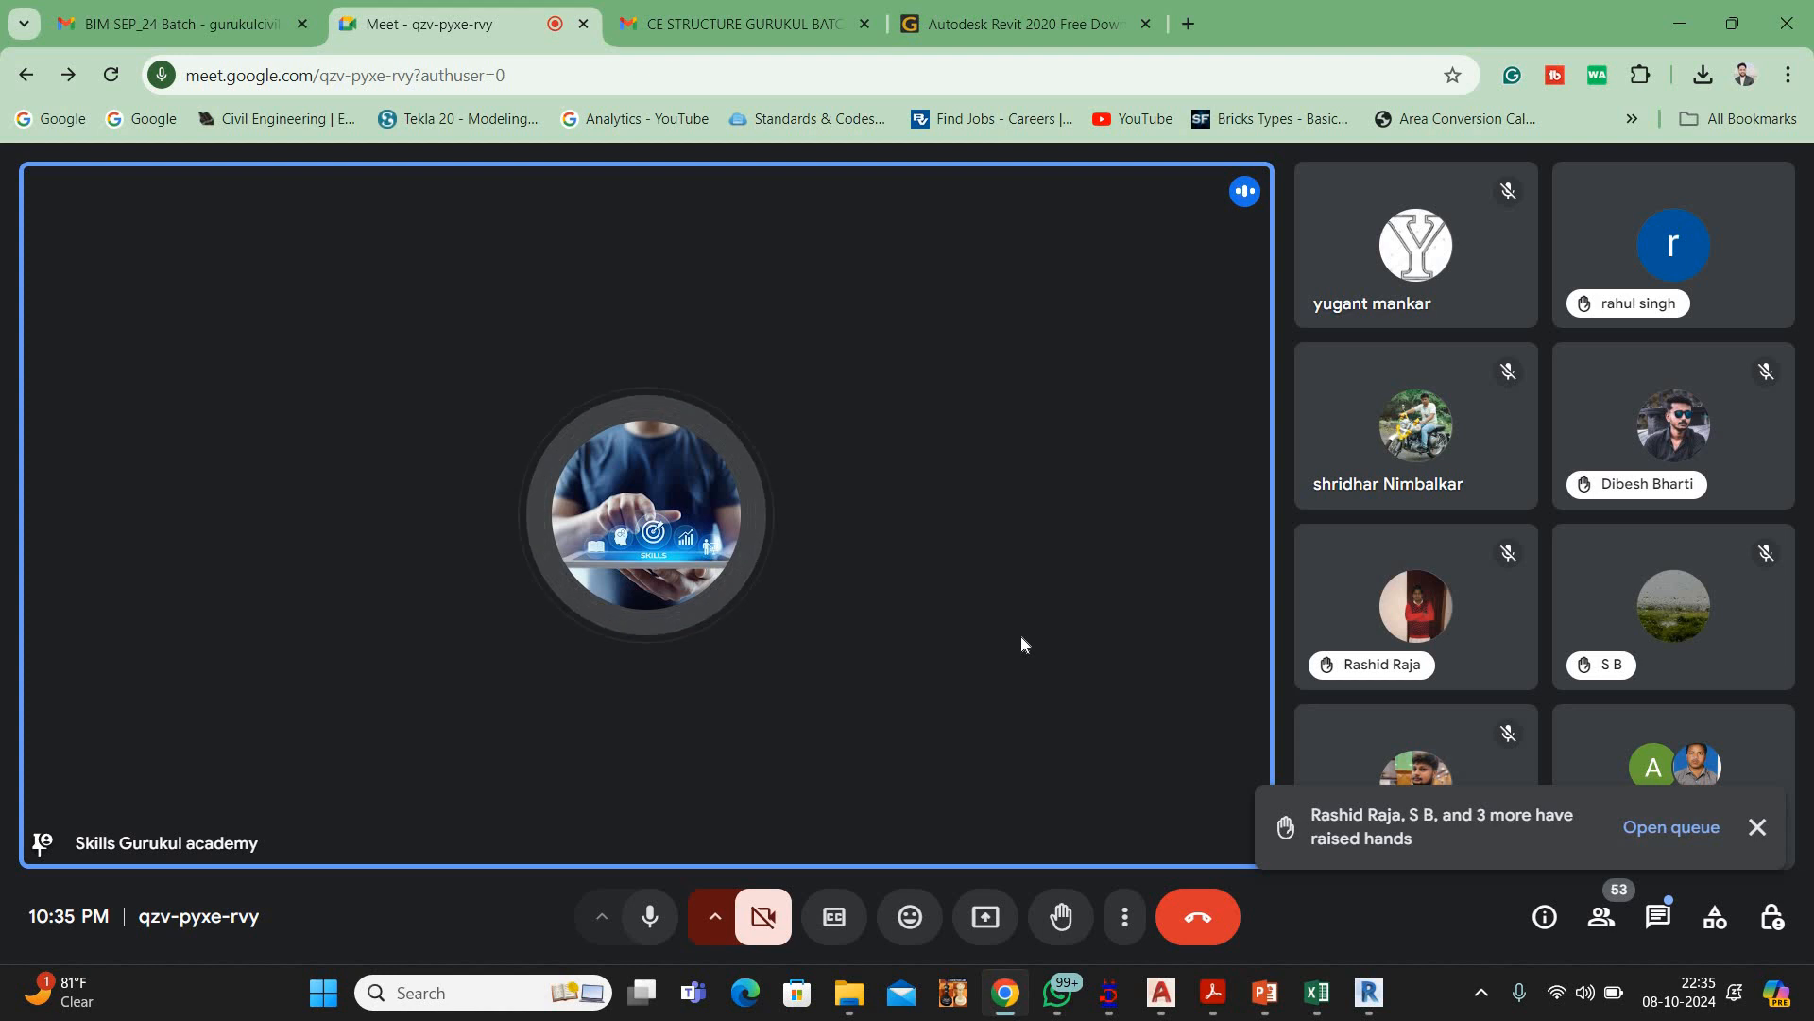
pyautogui.click(767, 919)
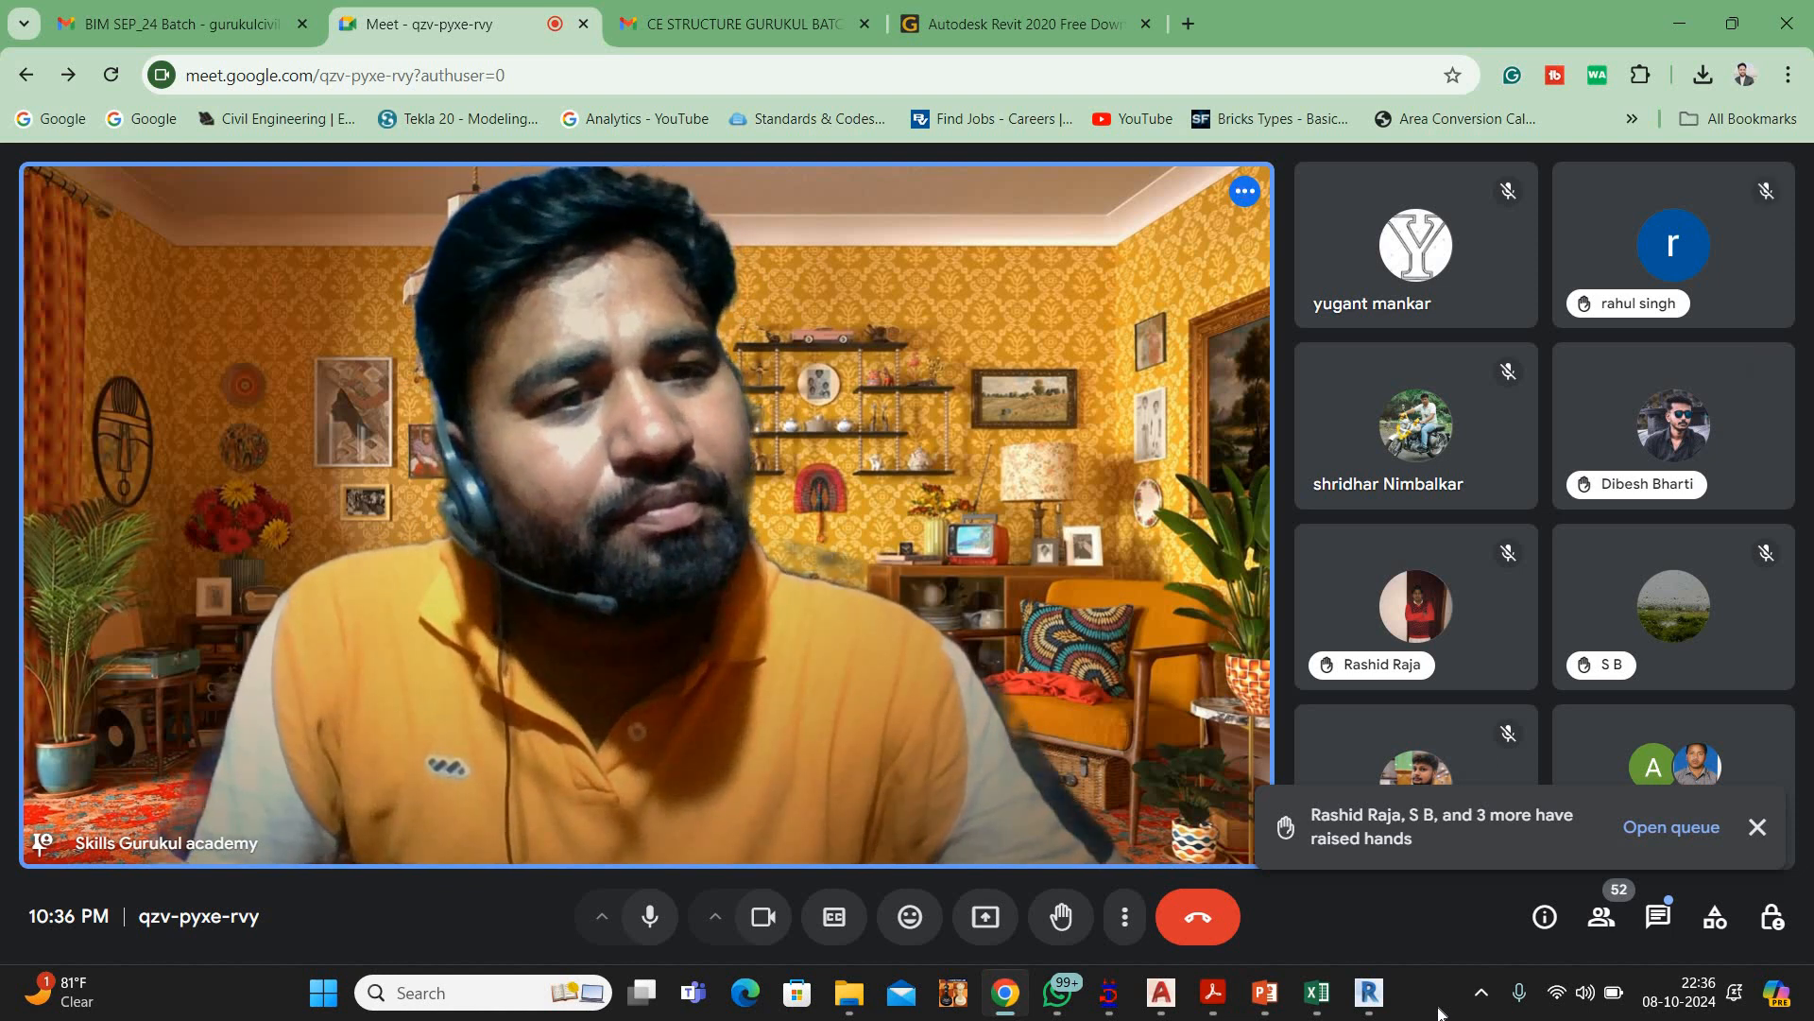
pyautogui.click(763, 917)
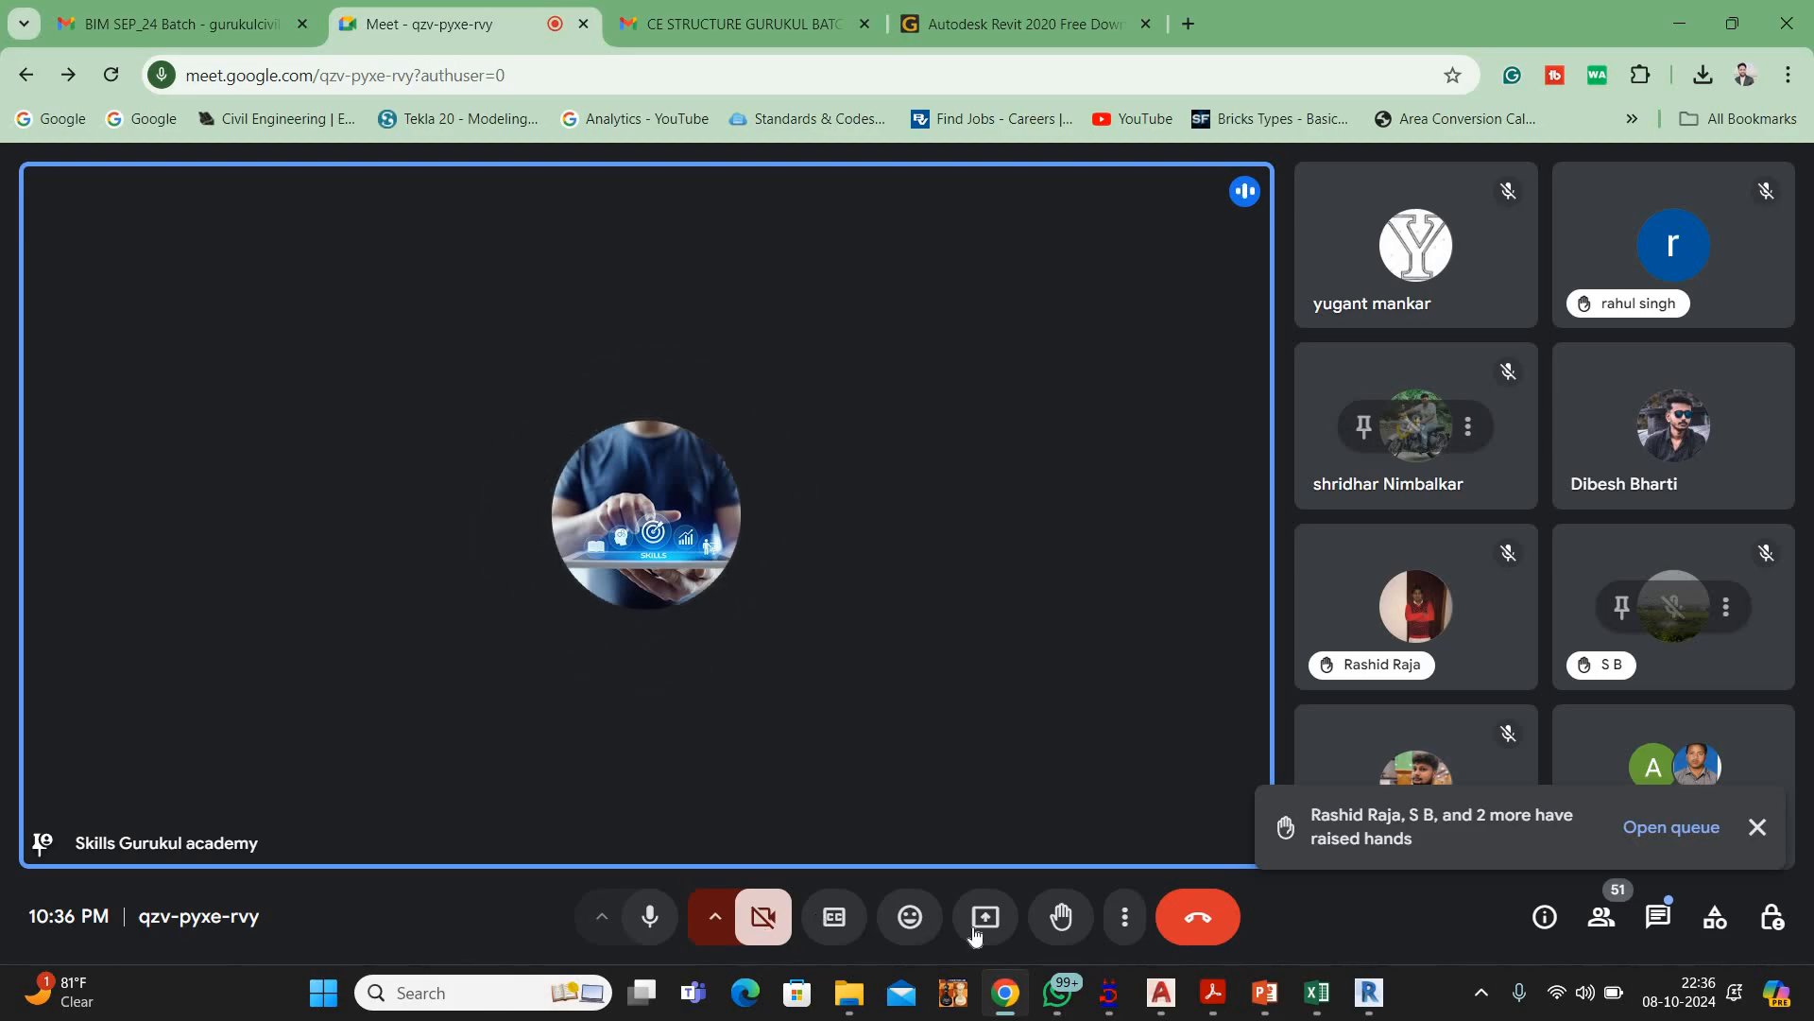
# Check the Sept BIM batch WhatsApp group, return to the Google Meet call, dismiss the raised-hands notice and leave the meeting
pyautogui.click(1061, 1003)
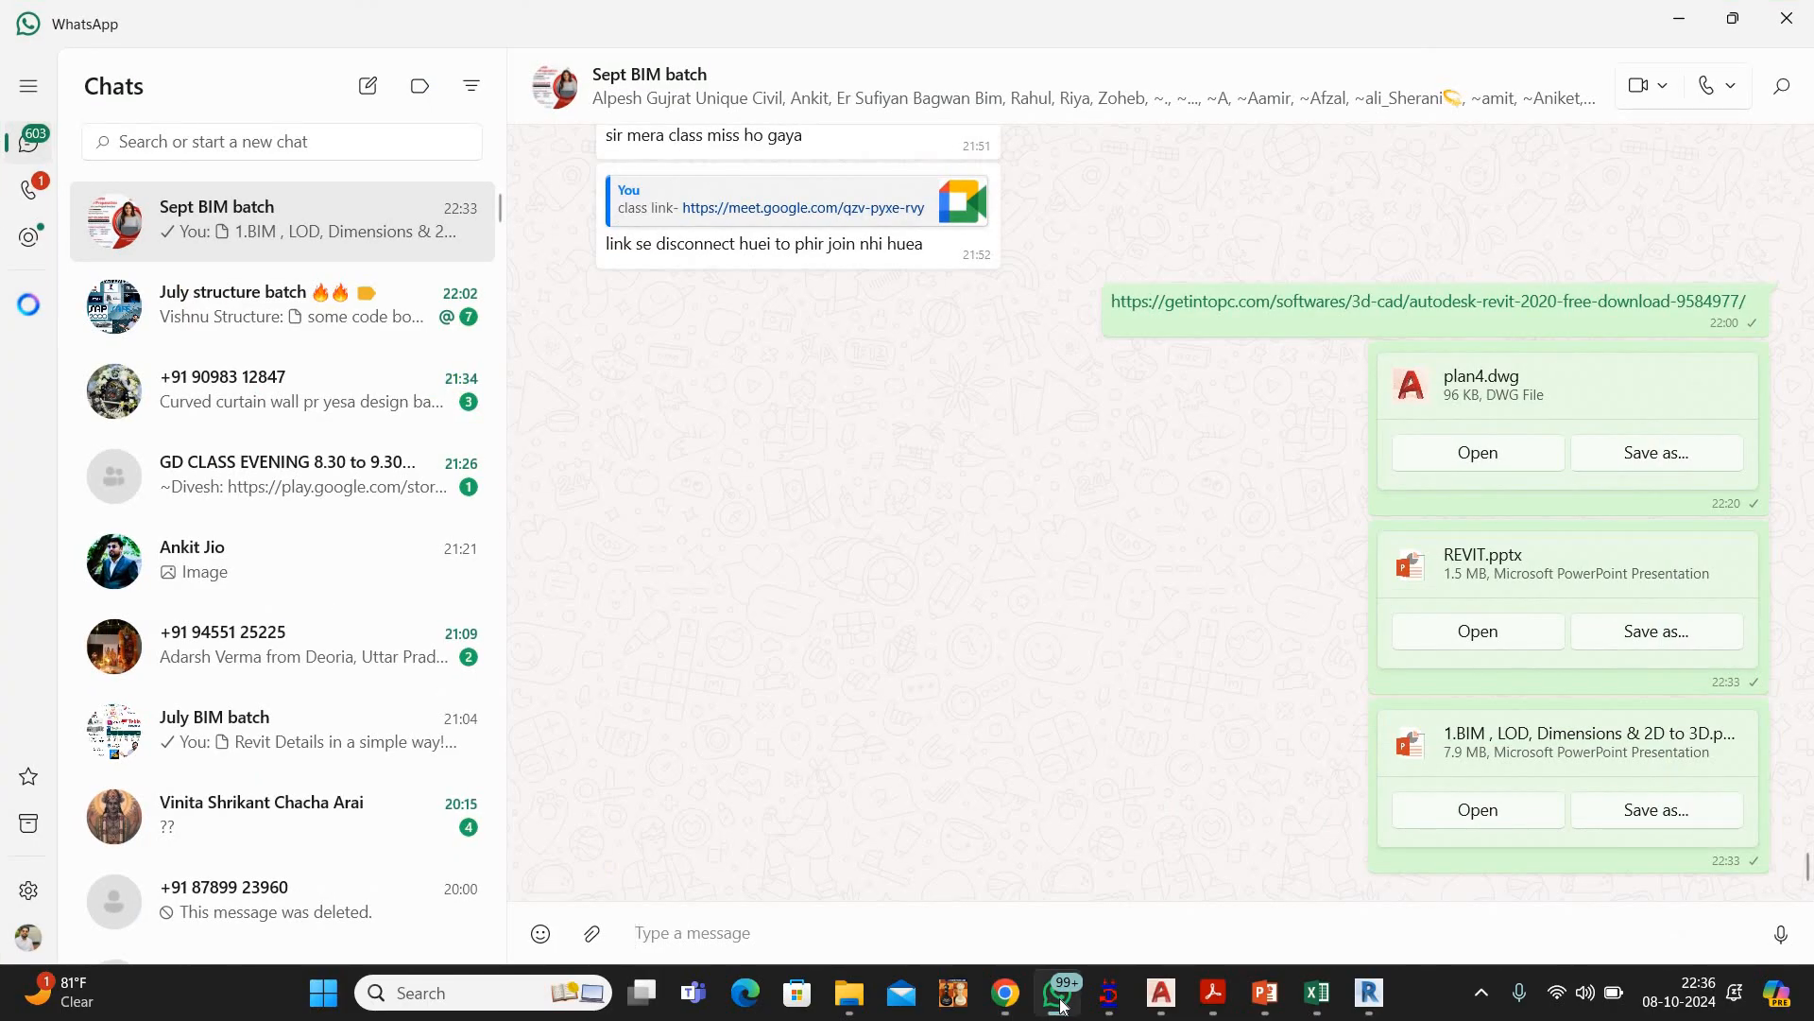
pyautogui.click(1062, 1004)
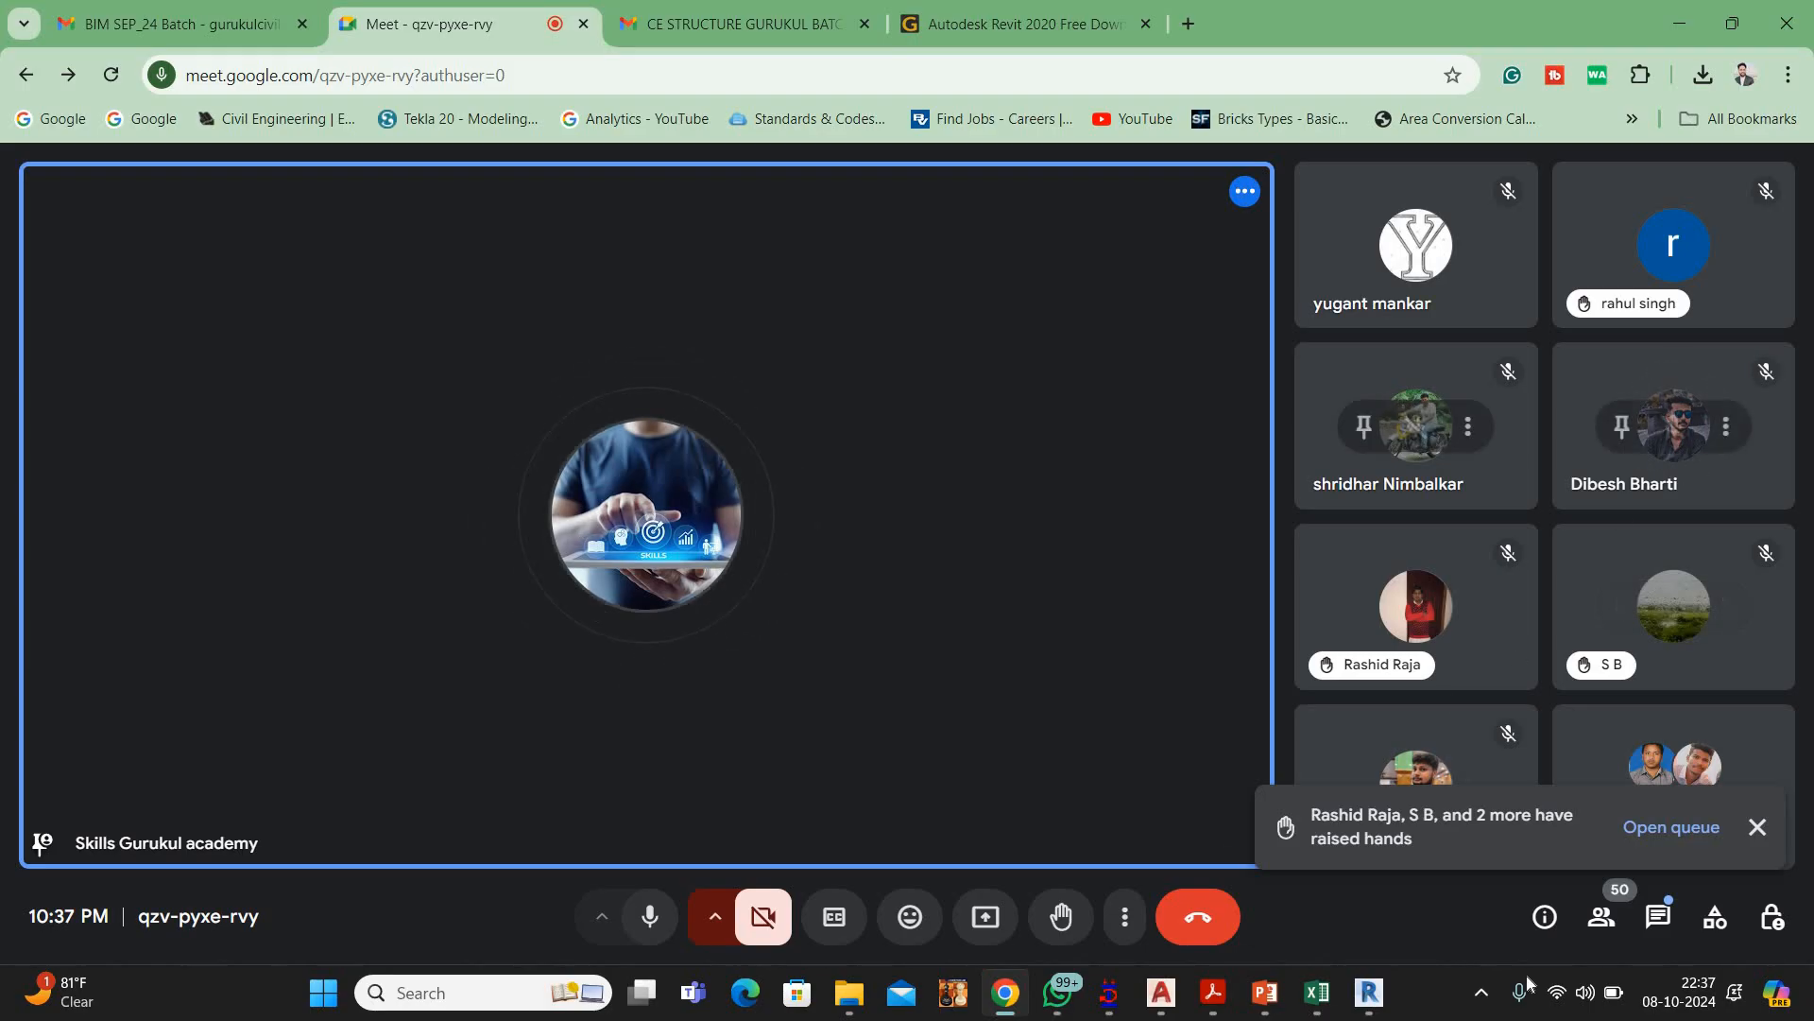
pyautogui.click(1759, 829)
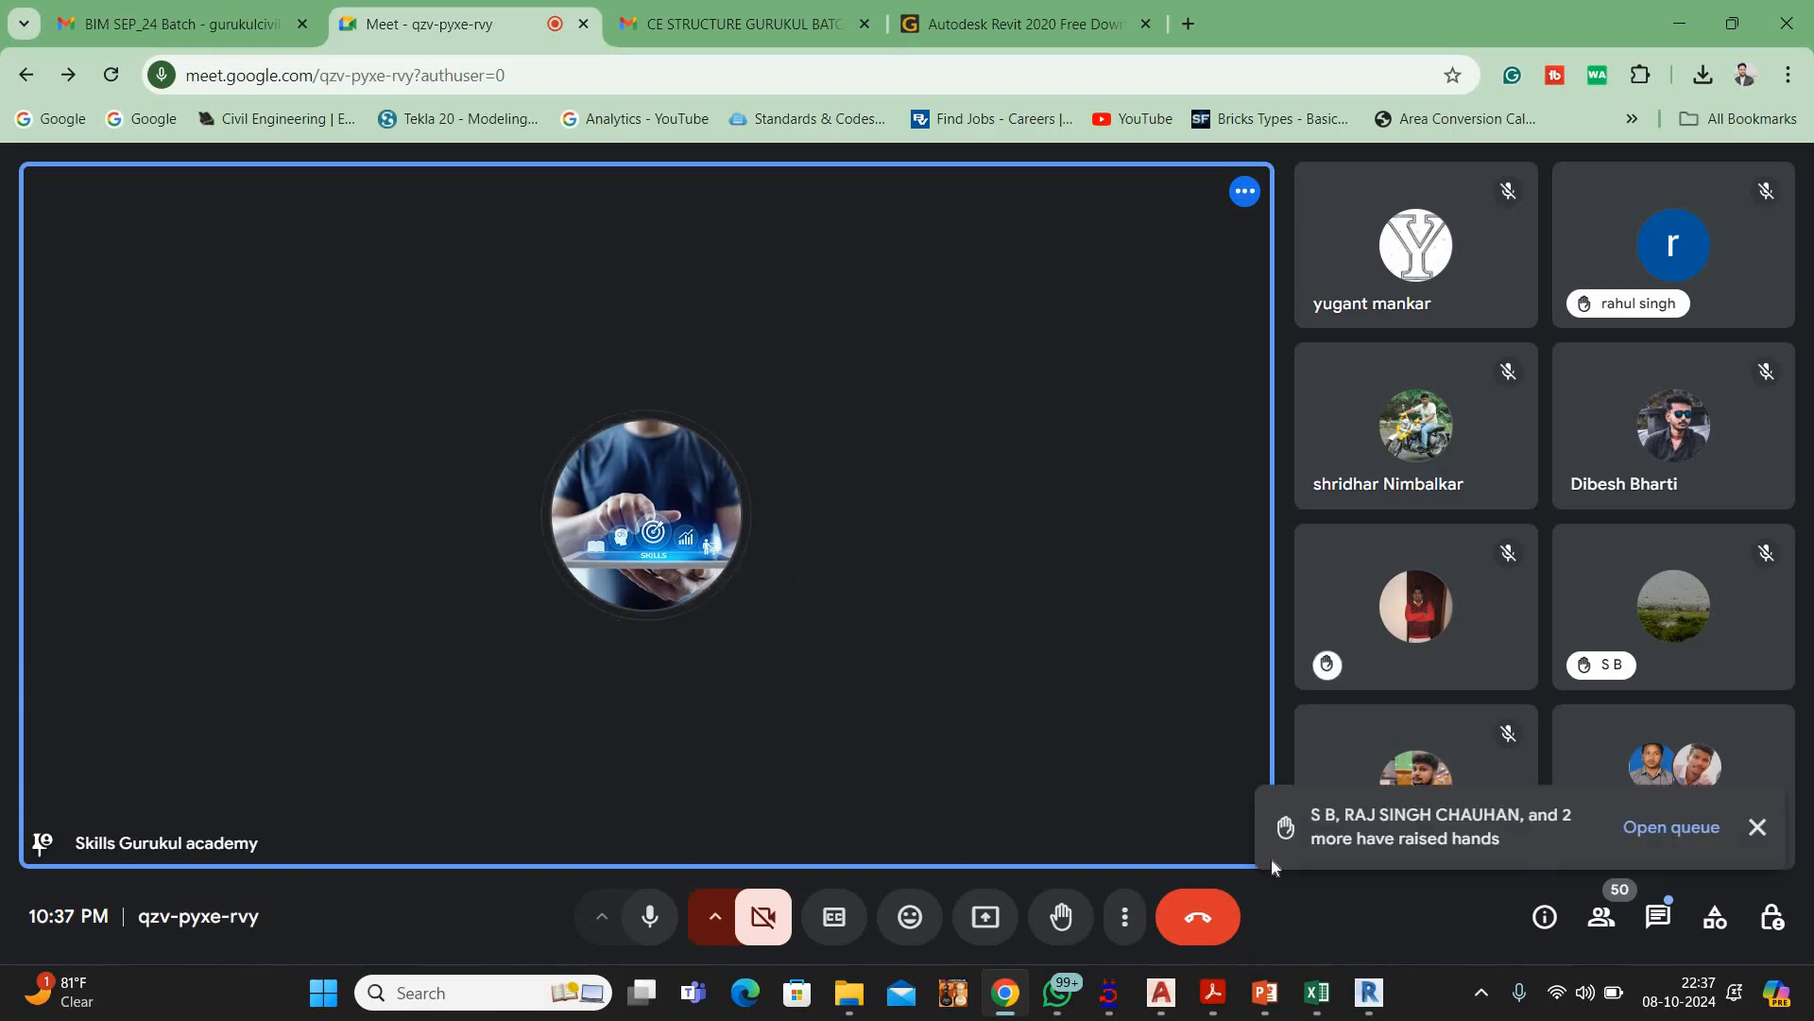
pyautogui.click(1210, 922)
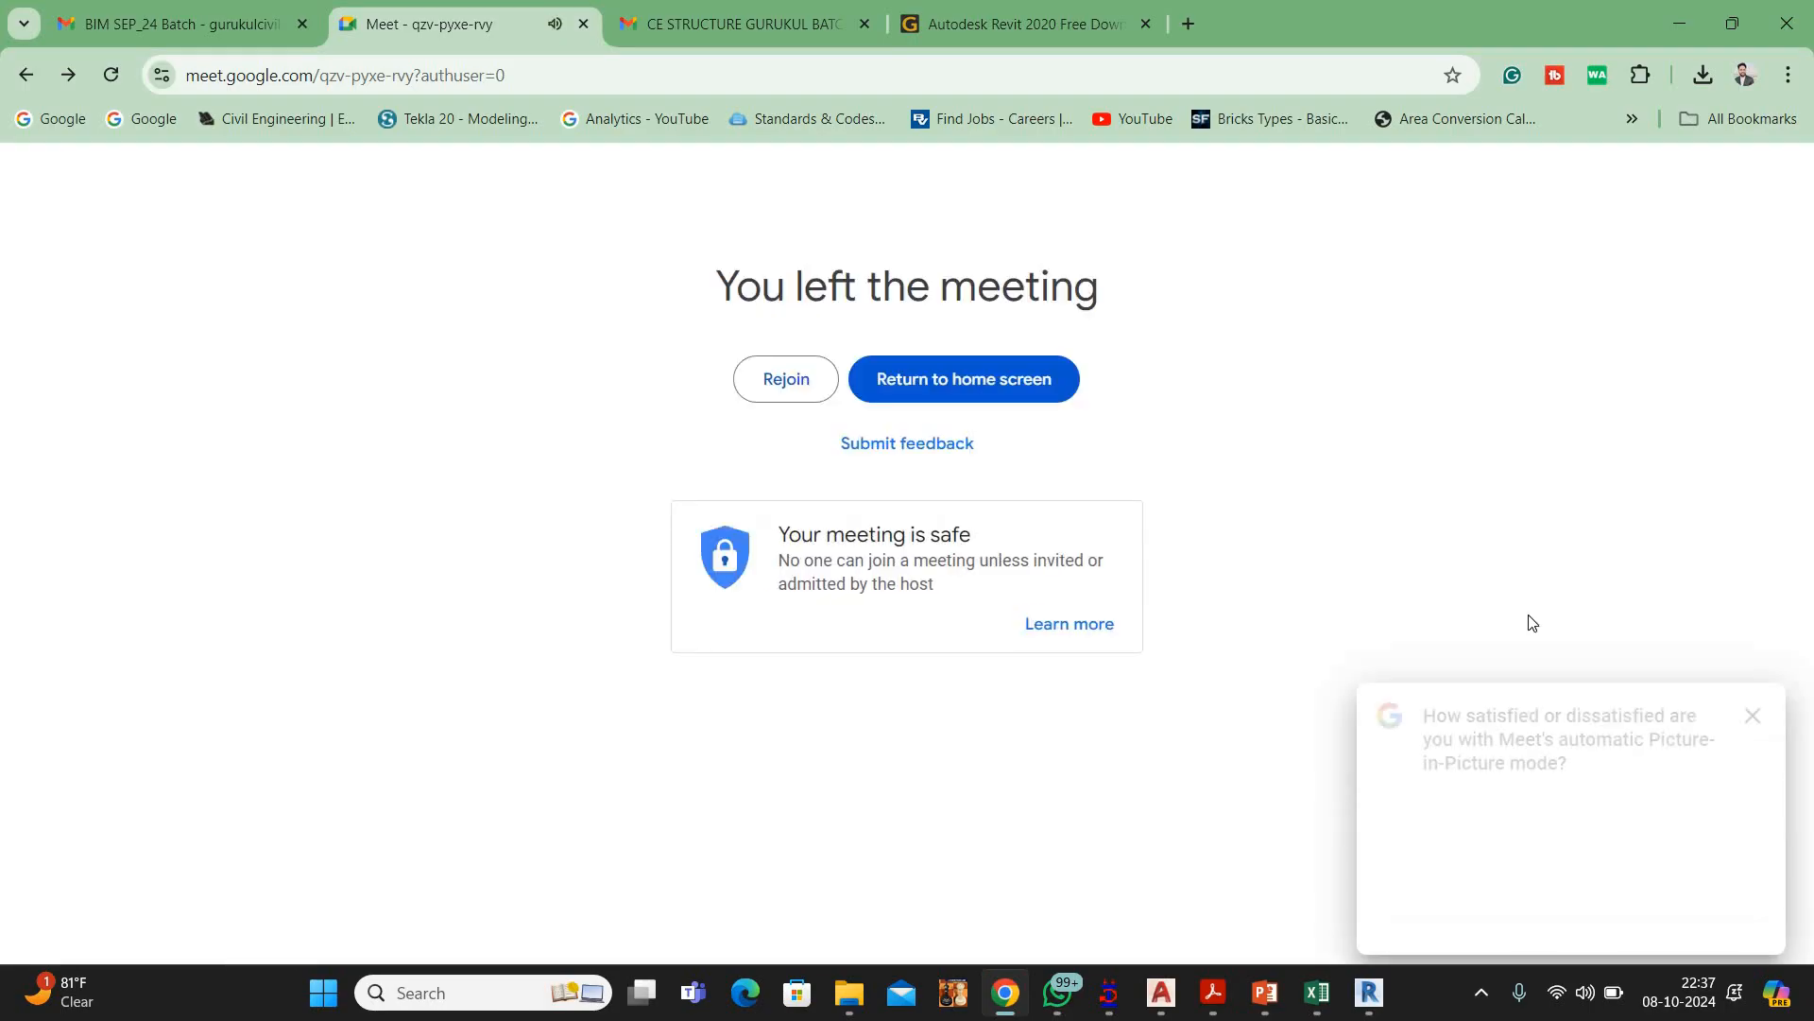